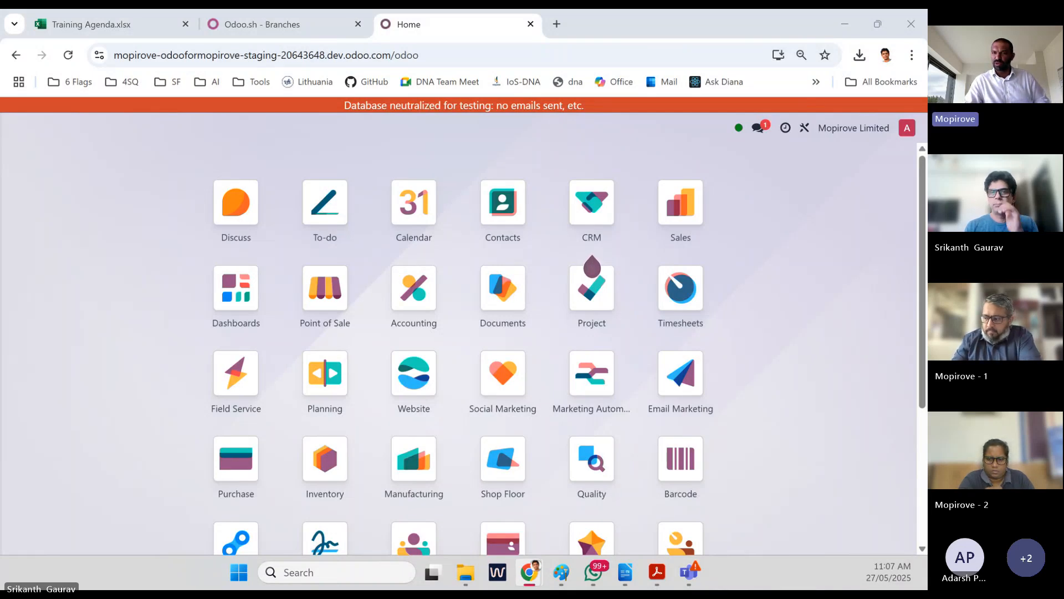
Step: Switch to the Odoo window and launch the Accounting app to reach its bank journals dashboard
key("alt+Tab")
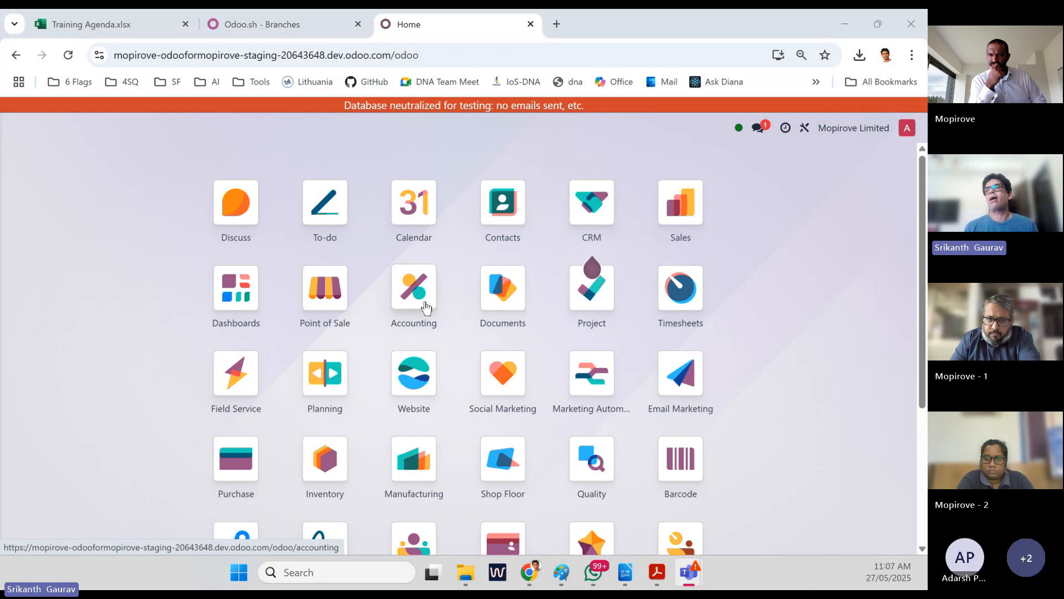
left_click(426, 306)
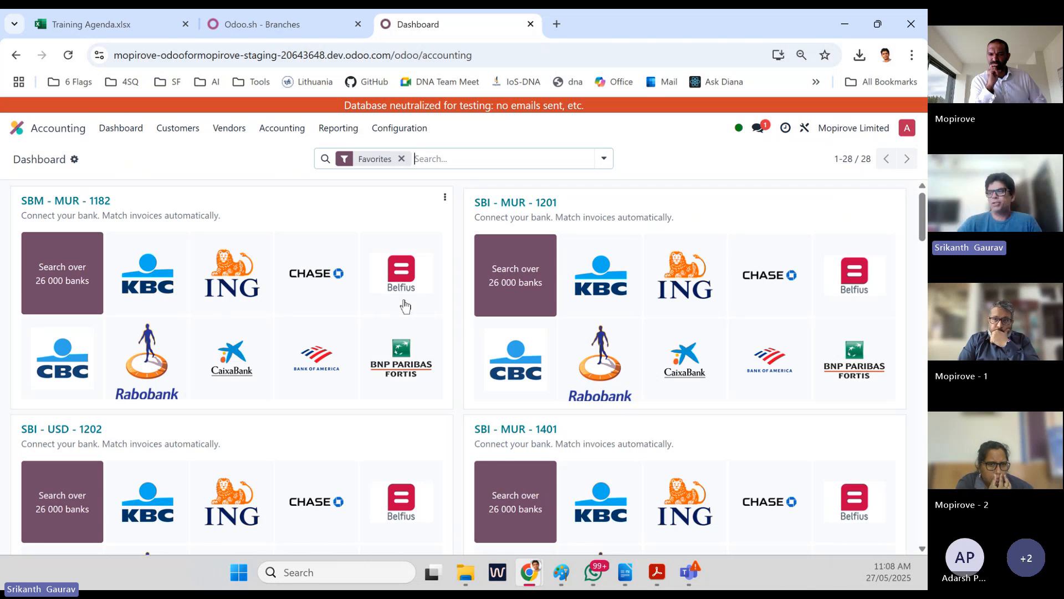
Step: Go through the Configuration menu to the Chart of Accounts list of 233 active accounts
left_click(395, 133)
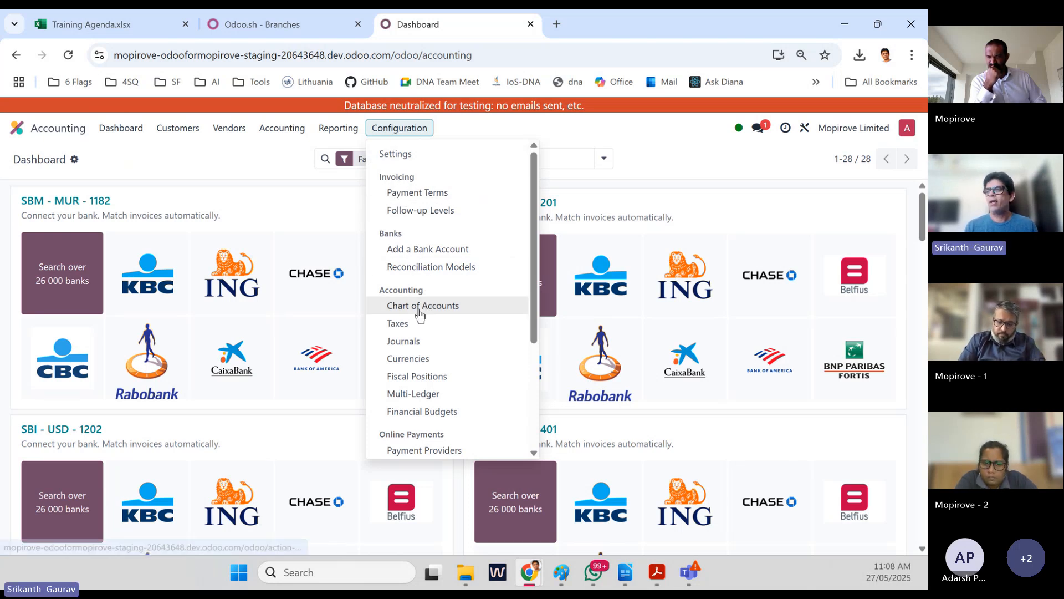
scroll(435, 339, "down", 2)
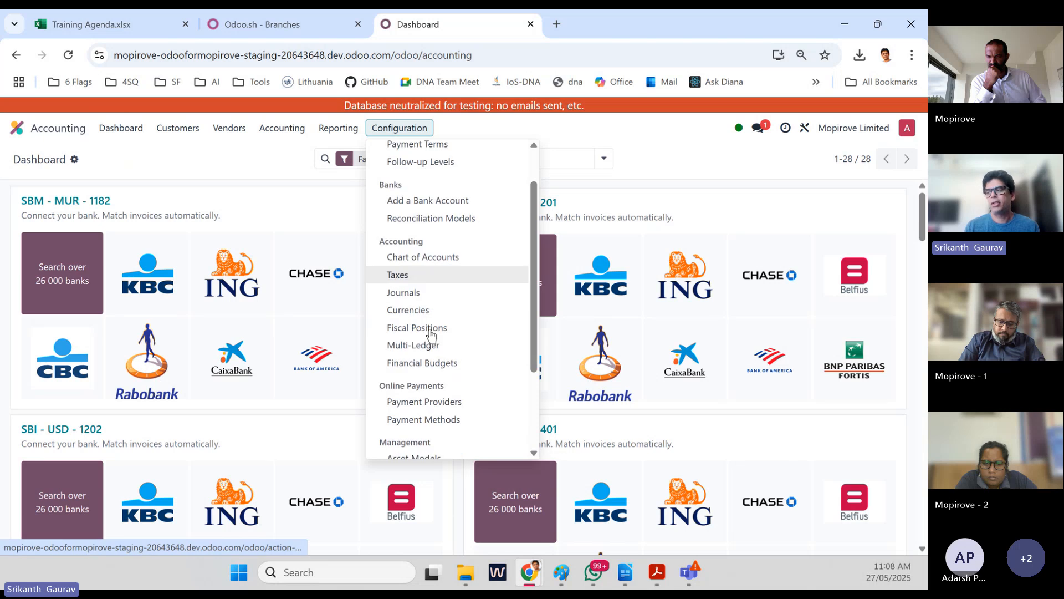
scroll(433, 336, "up", 2)
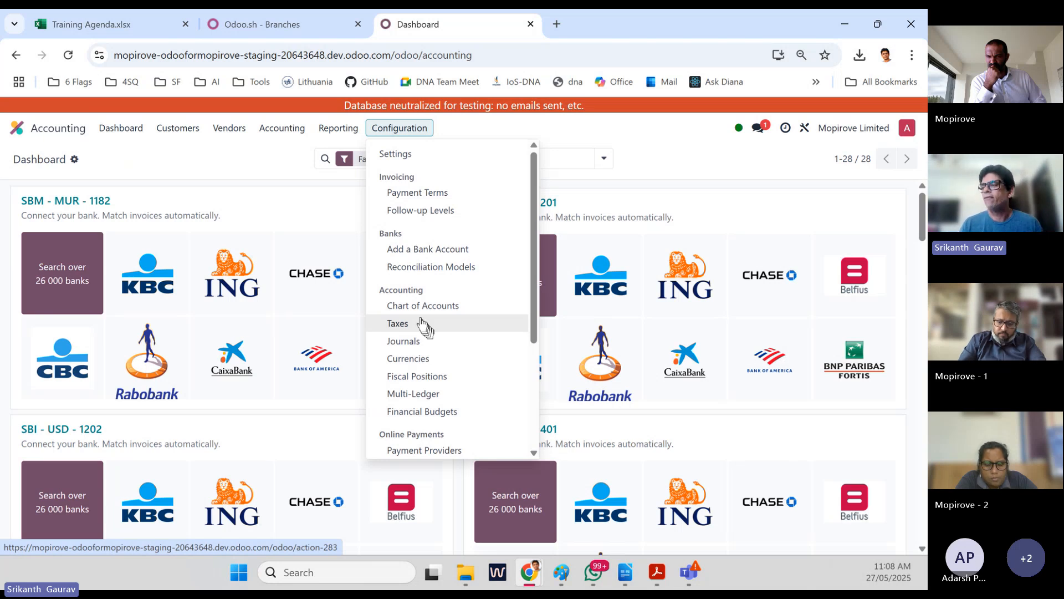
left_click(414, 312)
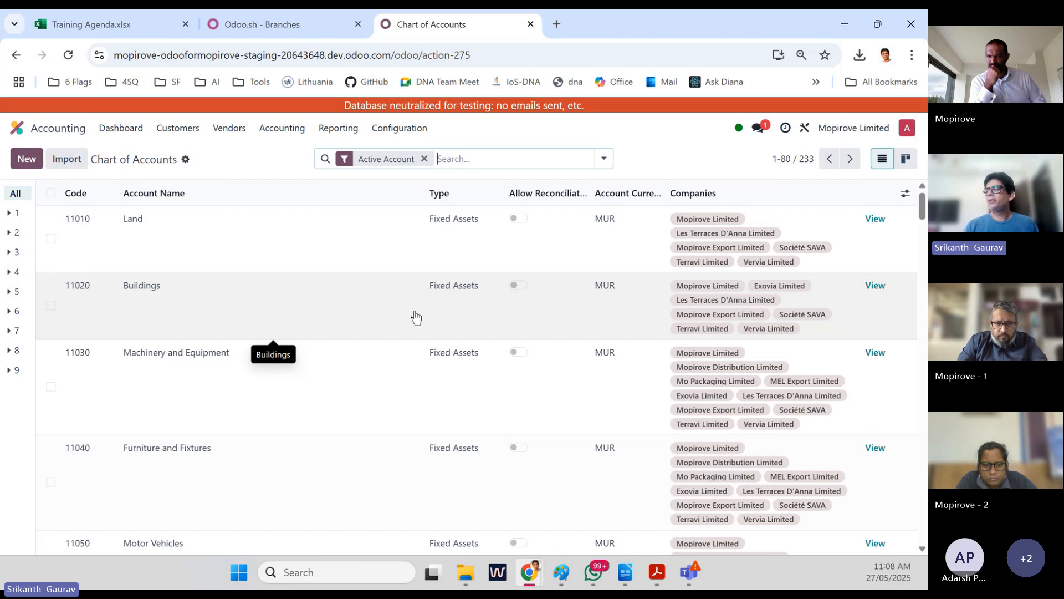
scroll(473, 310, "down", 1)
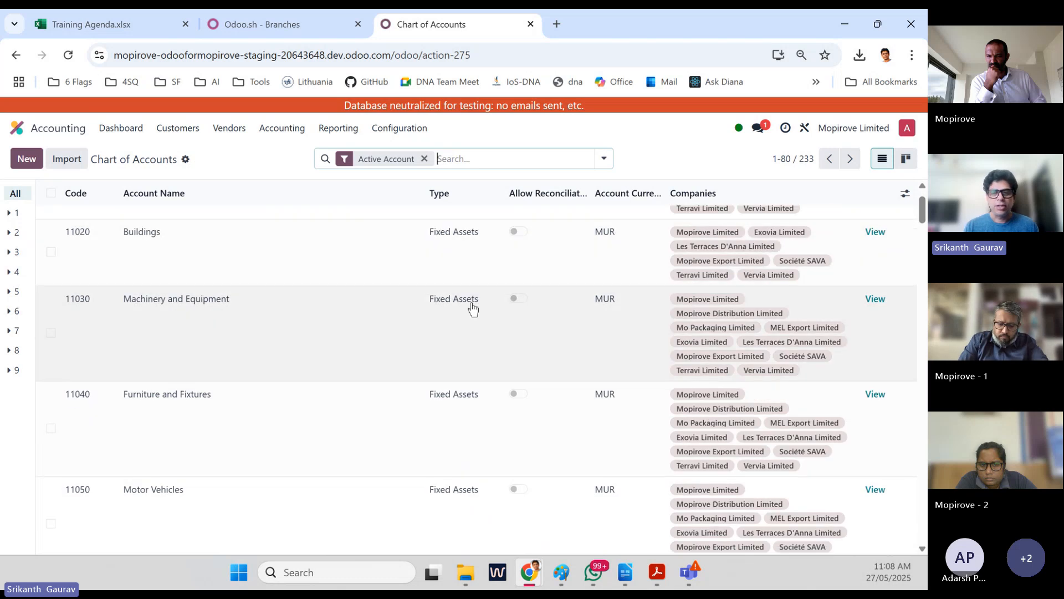
scroll(473, 310, "up", 1)
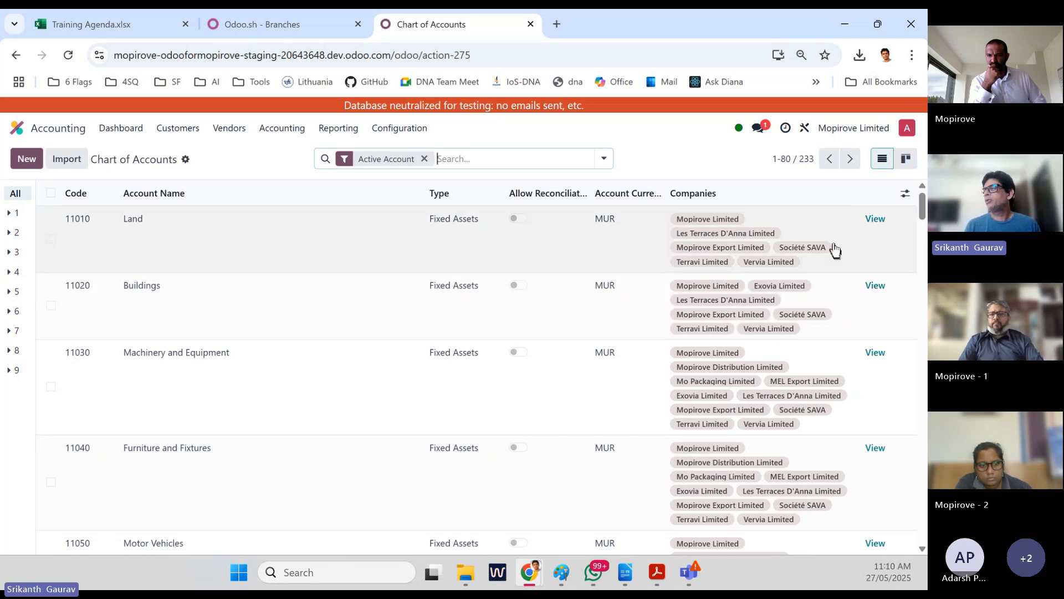
Step: Open the 11010 Land account to review its Fixed Assets type, MUR currency and 110 group
left_click(876, 219)
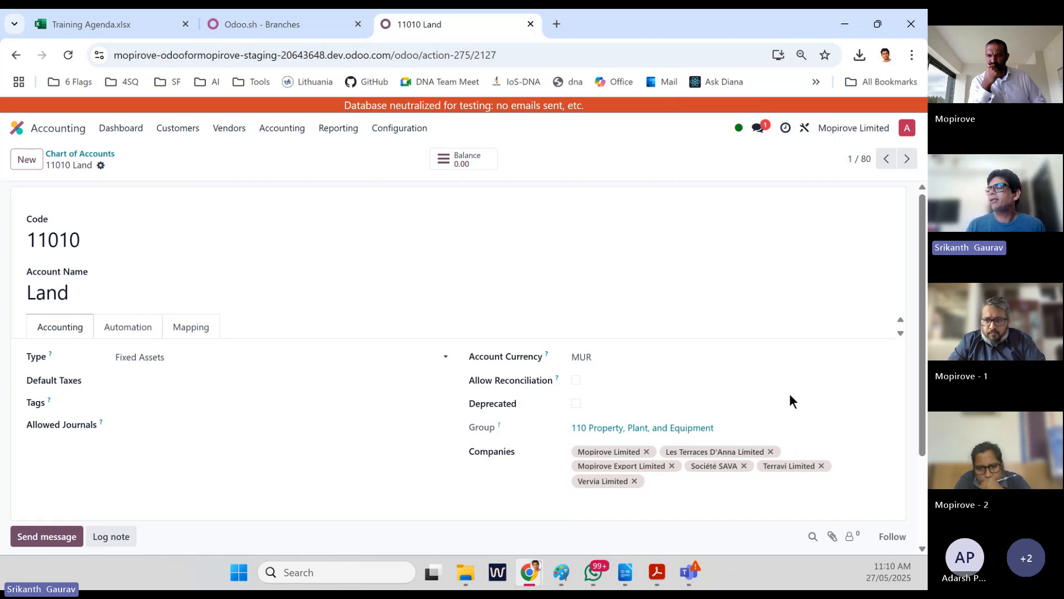
scroll(790, 396, "down", 1)
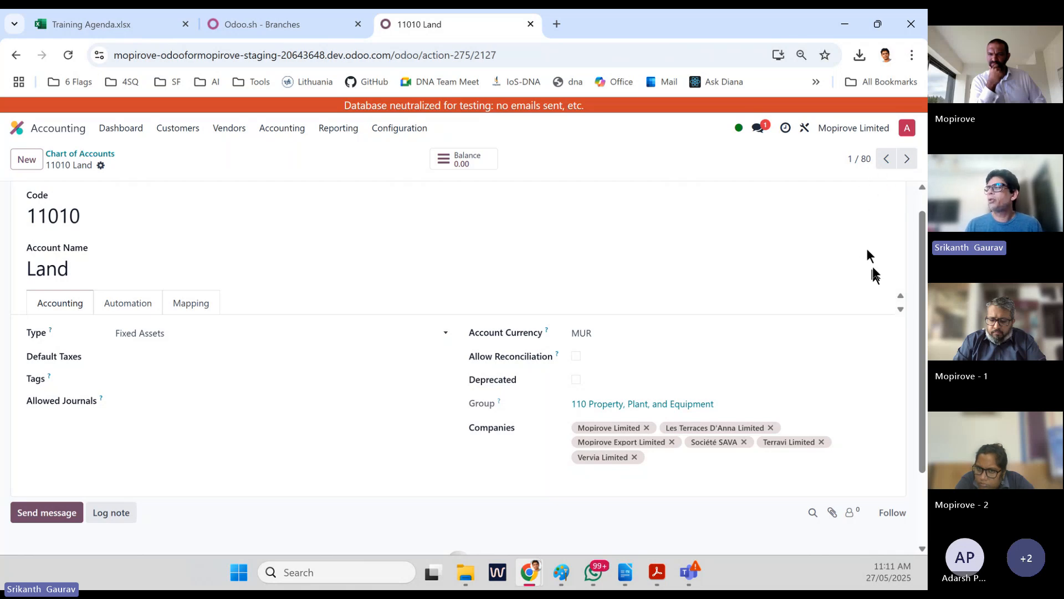
Step: Step through the account records from 11030 Machinery and Equipment to 11320 Leased Machinery
left_click(912, 160)
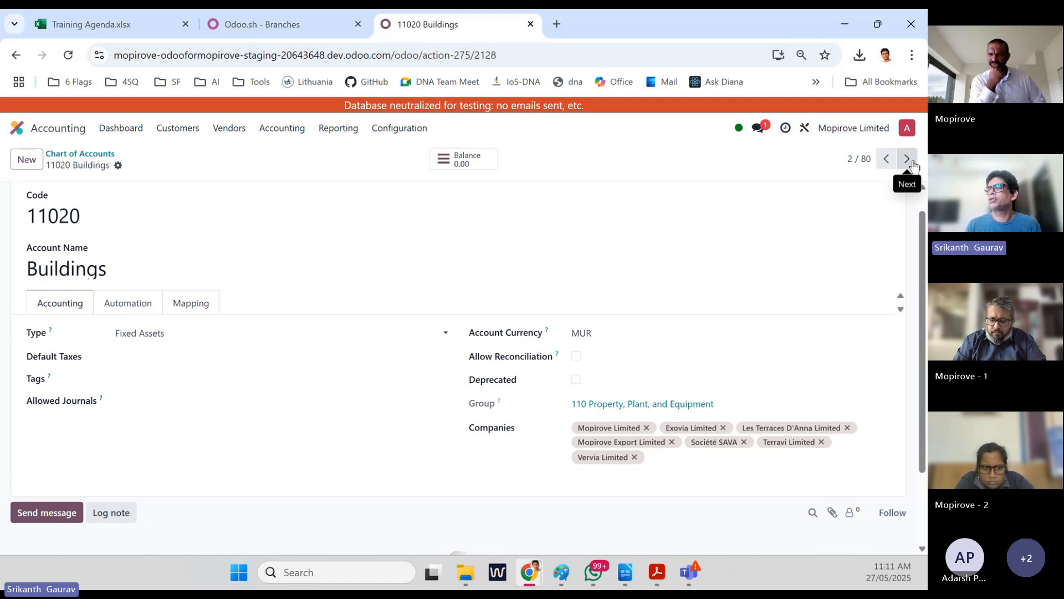
left_click(912, 162)
left_click(912, 162)
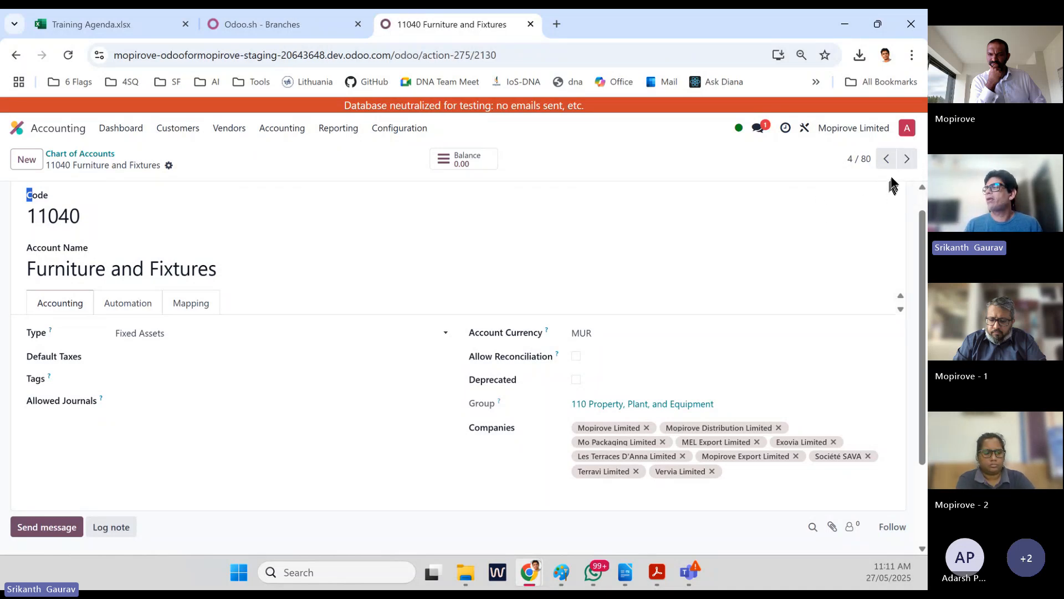
left_click(909, 162)
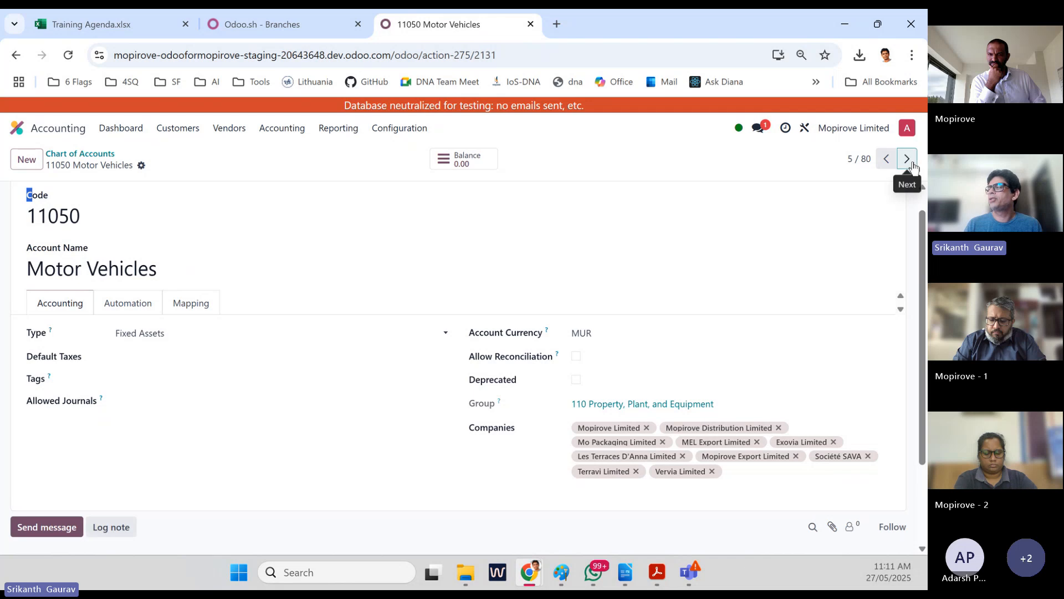
left_click(909, 161)
left_click(909, 161)
left_click(909, 161)
left_click(910, 161)
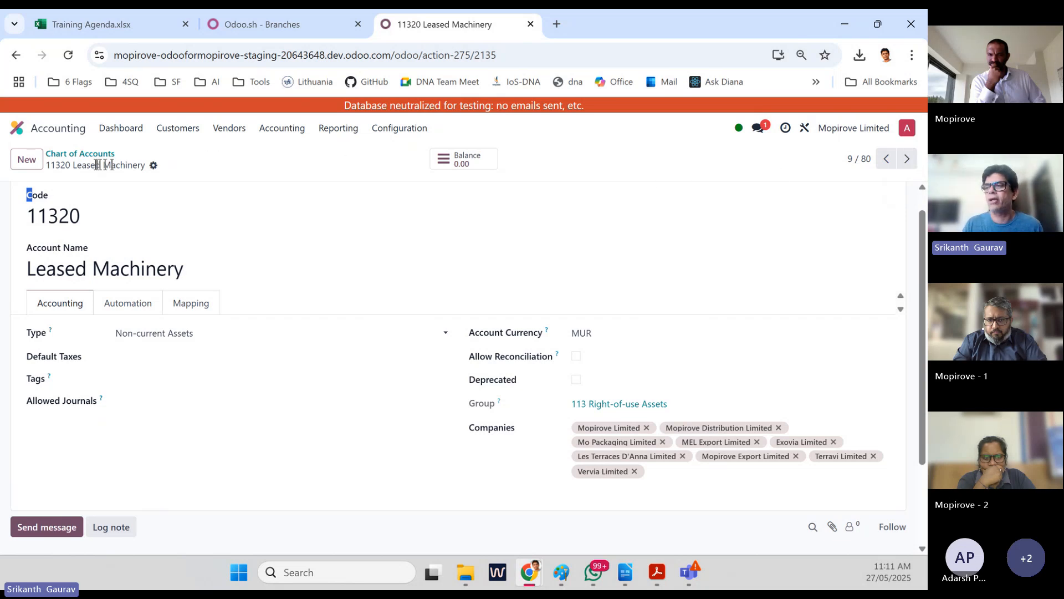
Step: Return to the Chart of Accounts list and briefly view its filter and grouping options
left_click(76, 155)
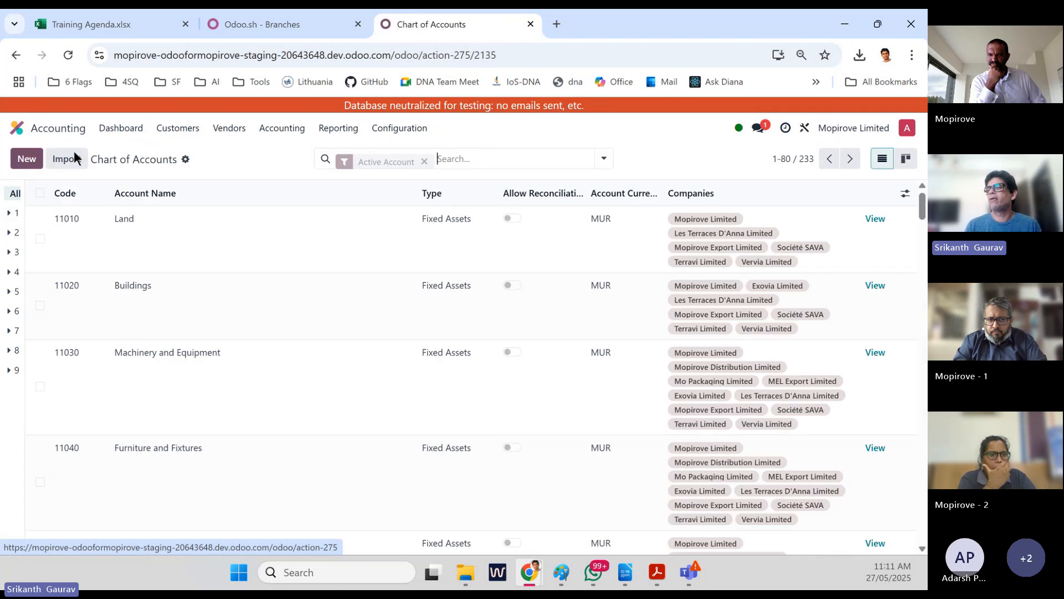
left_click(604, 161)
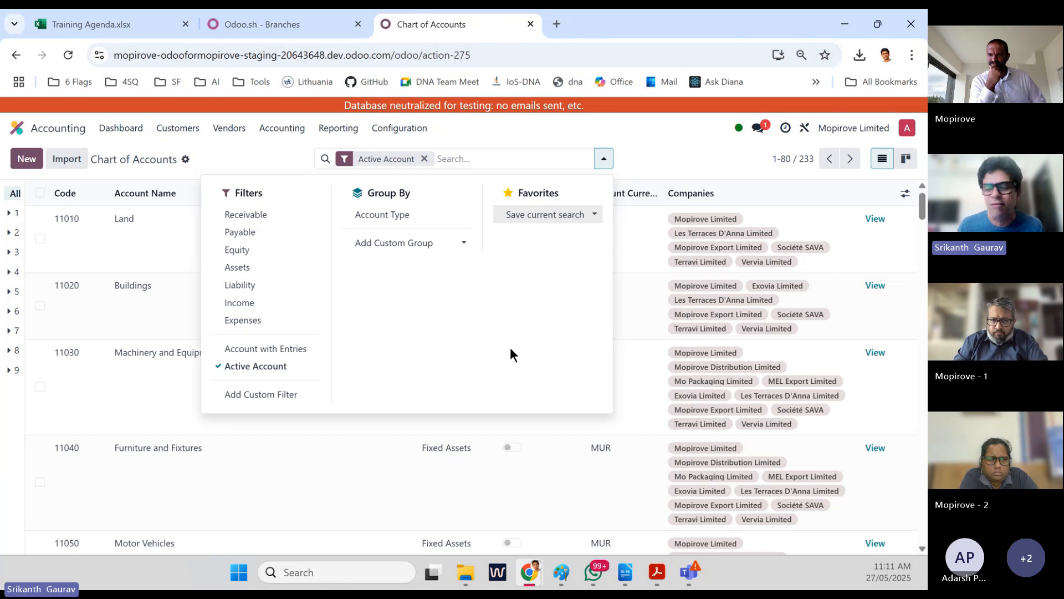
left_click(660, 156)
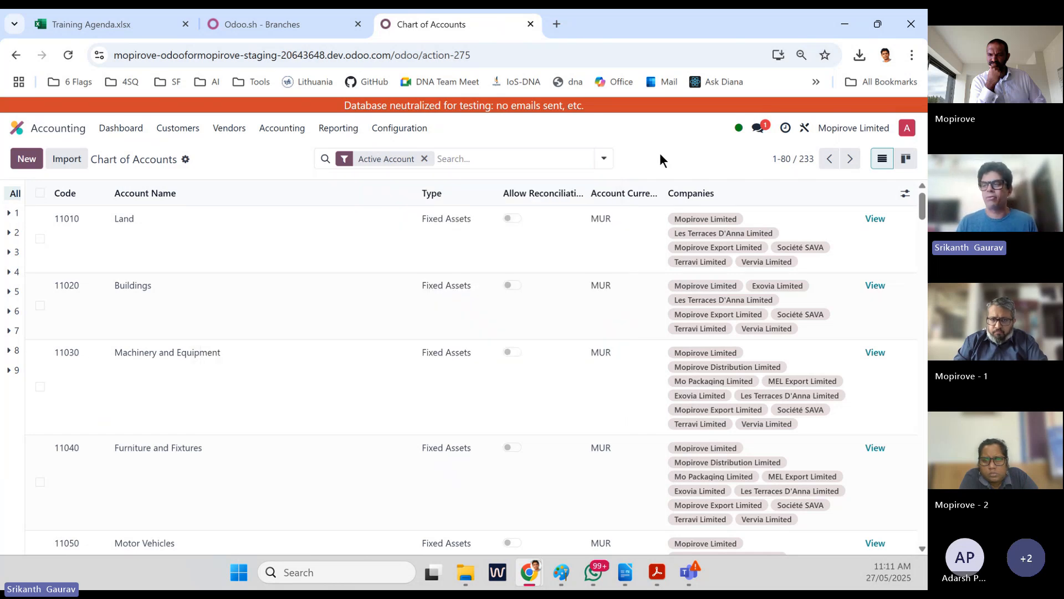
Step: Go through the Configuration menu to the Currencies list, where EUR, MUR and USD are active
left_click(391, 130)
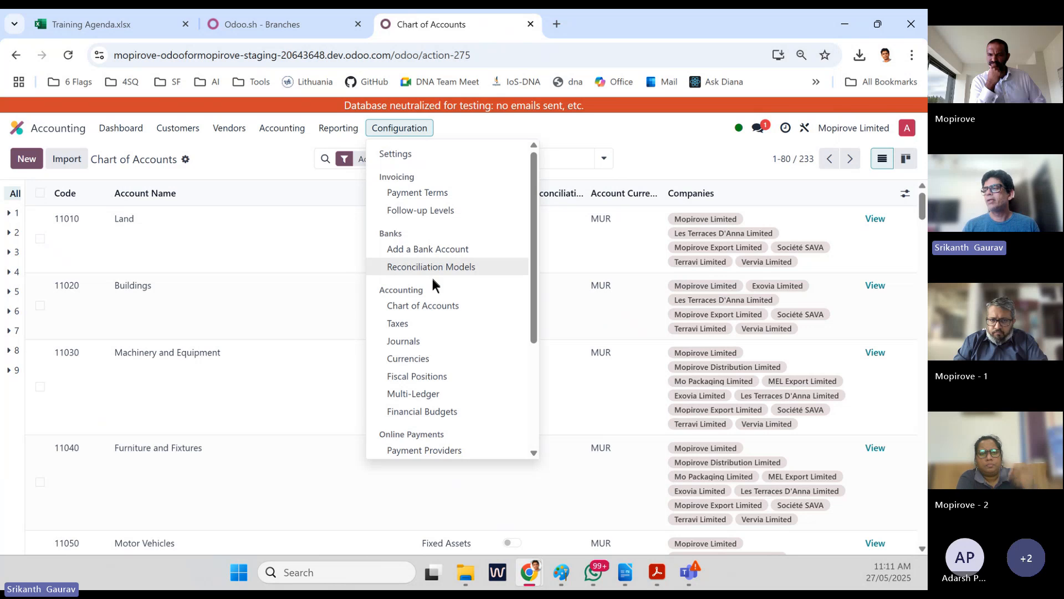
left_click(421, 364)
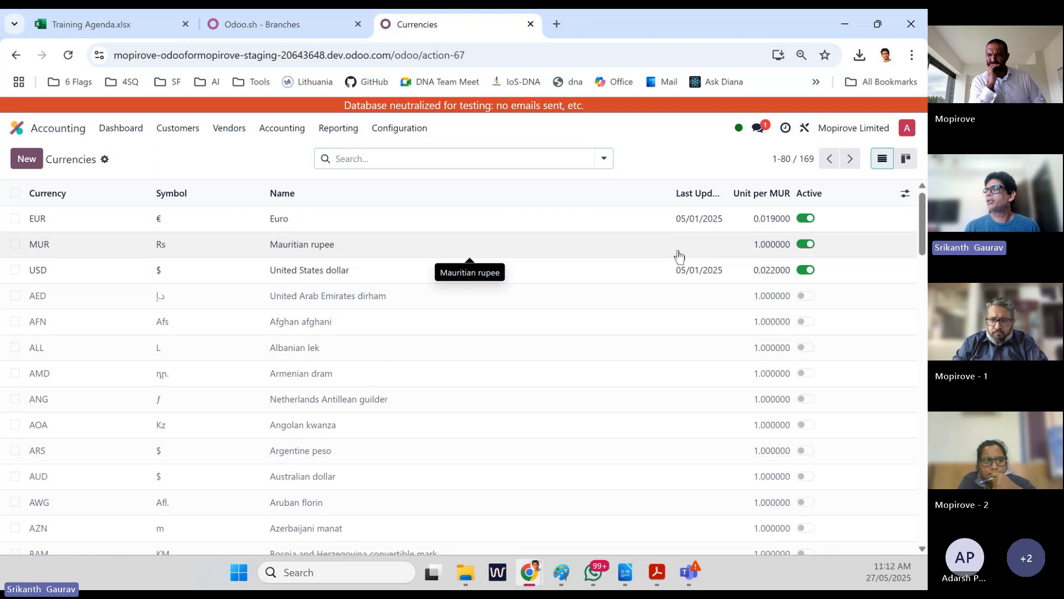
Step: Briefly activate the AED dirham, then deactivate it again and return to Currencies
left_click(815, 297)
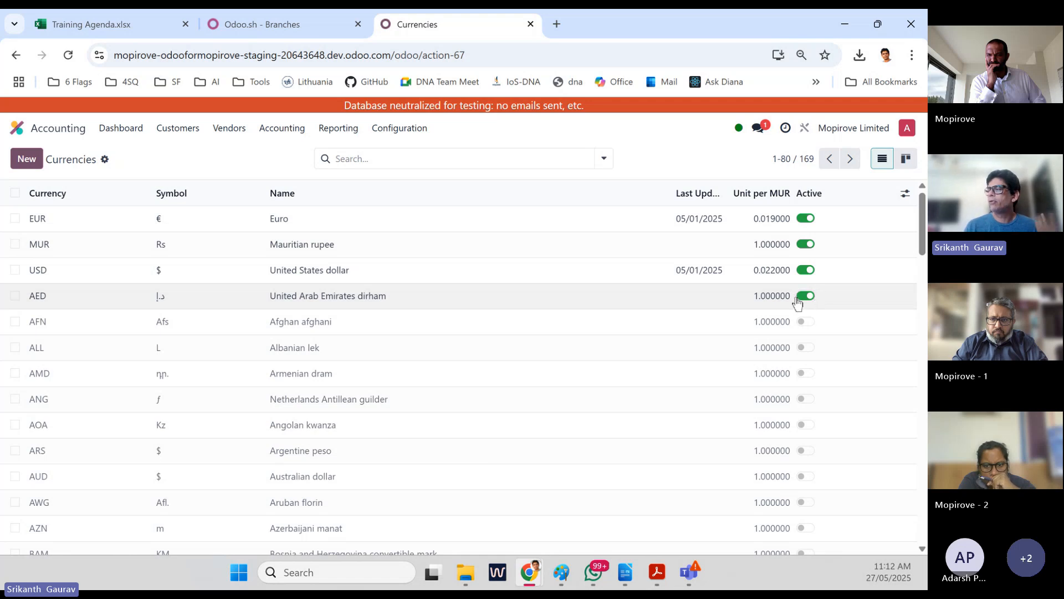
left_click(796, 298)
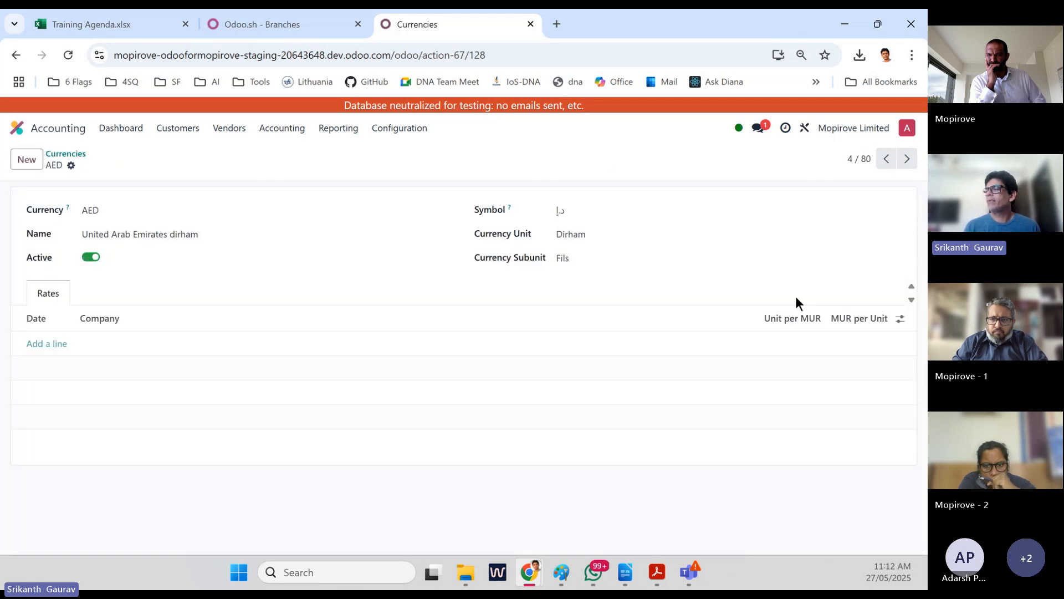
left_click(91, 258)
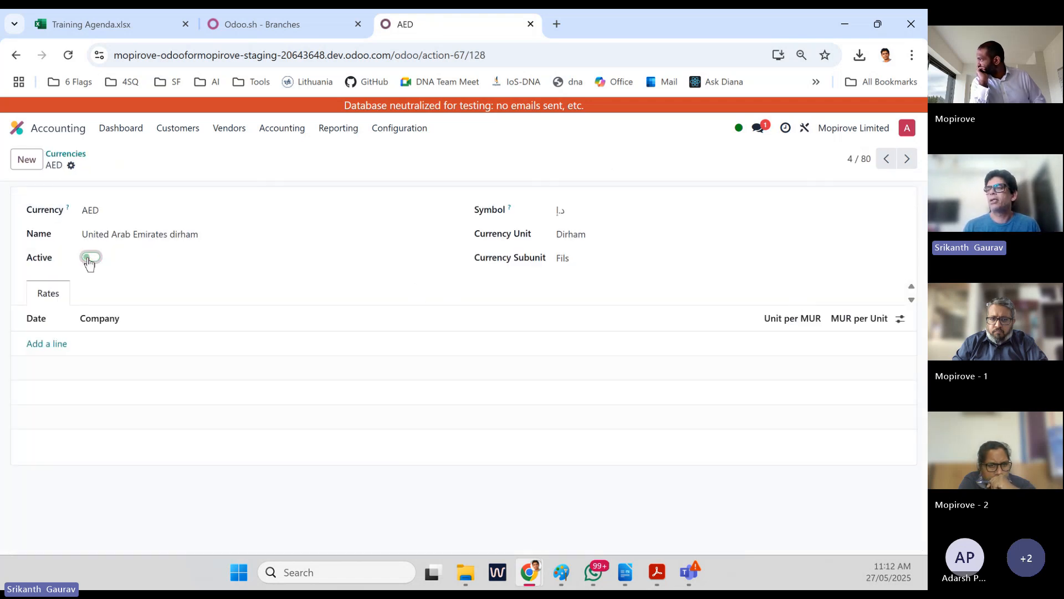
left_click(65, 153)
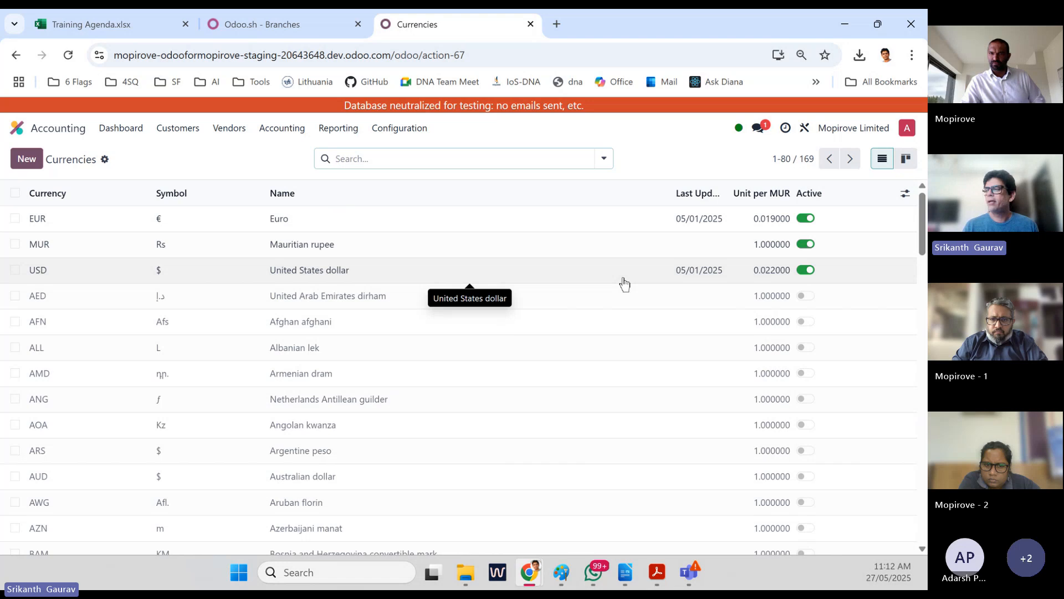
Step: Add a 05/27/2025 USD rate of 0.022 per MUR and save the currency
left_click(623, 278)
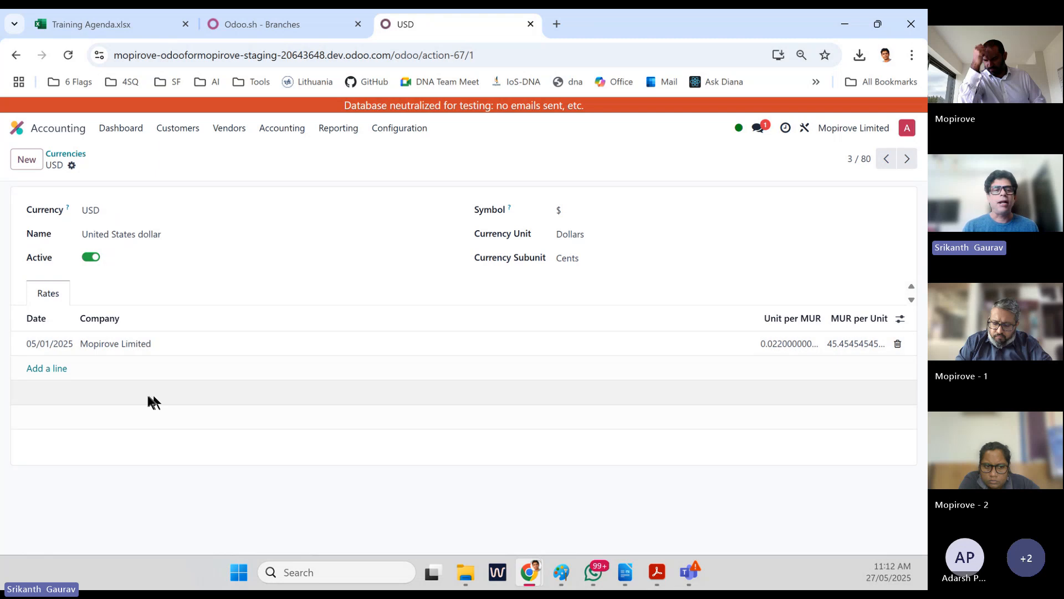
left_click(46, 370)
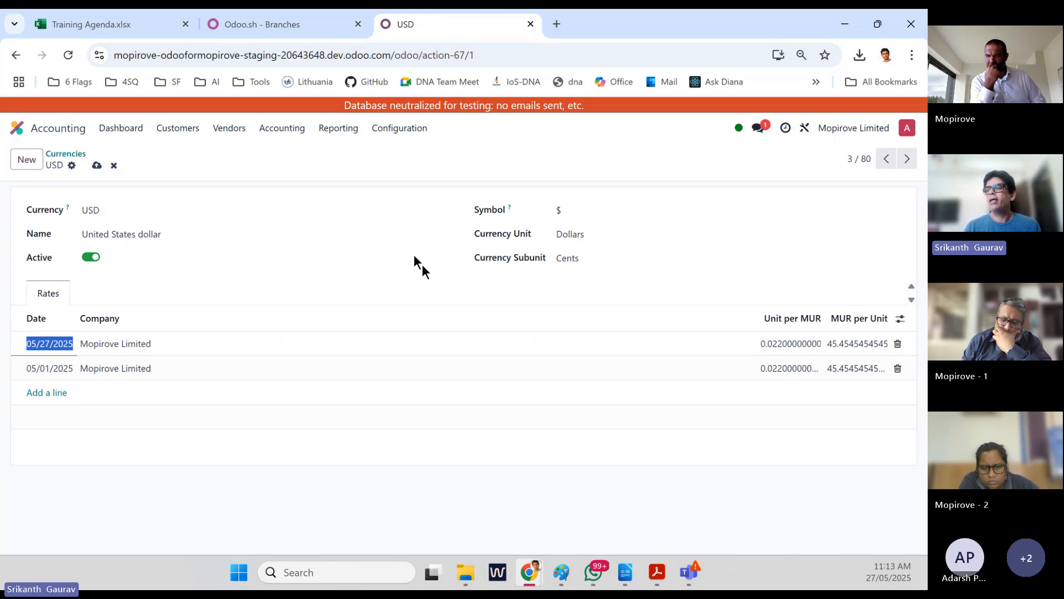
left_click(97, 165)
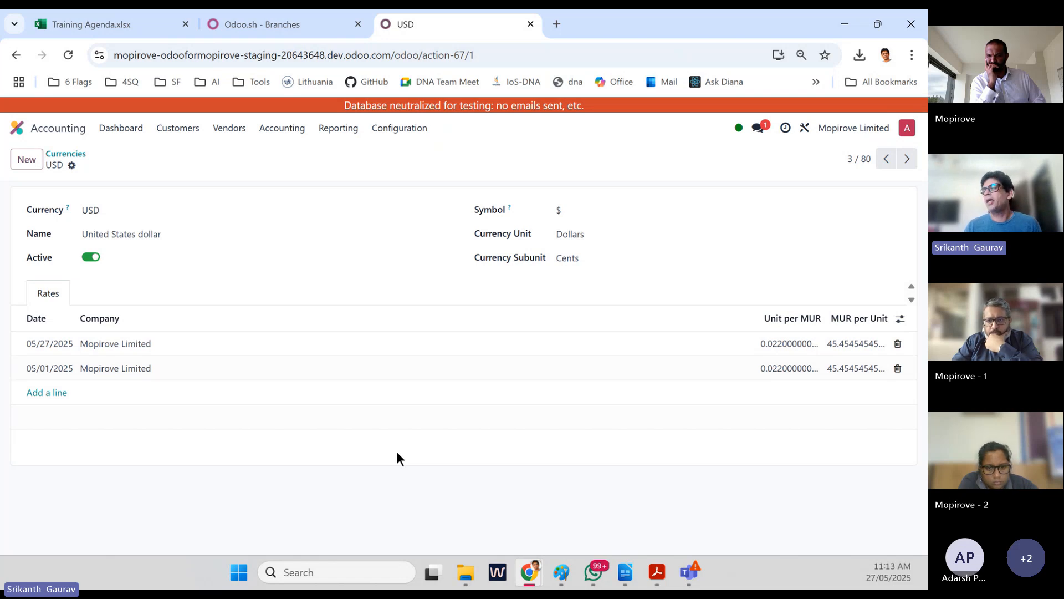
left_click(43, 392)
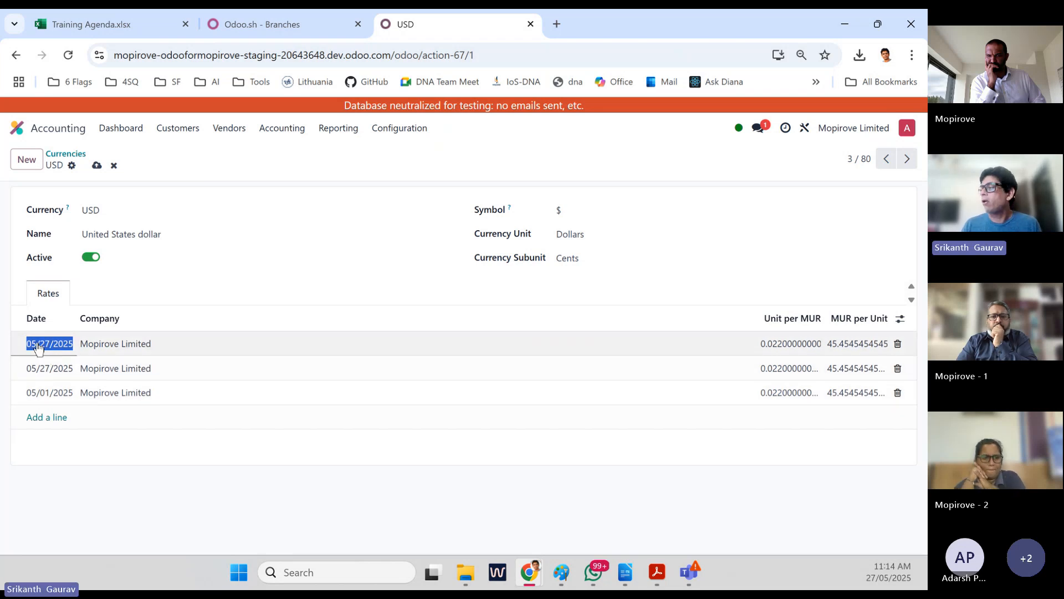
left_click(897, 344)
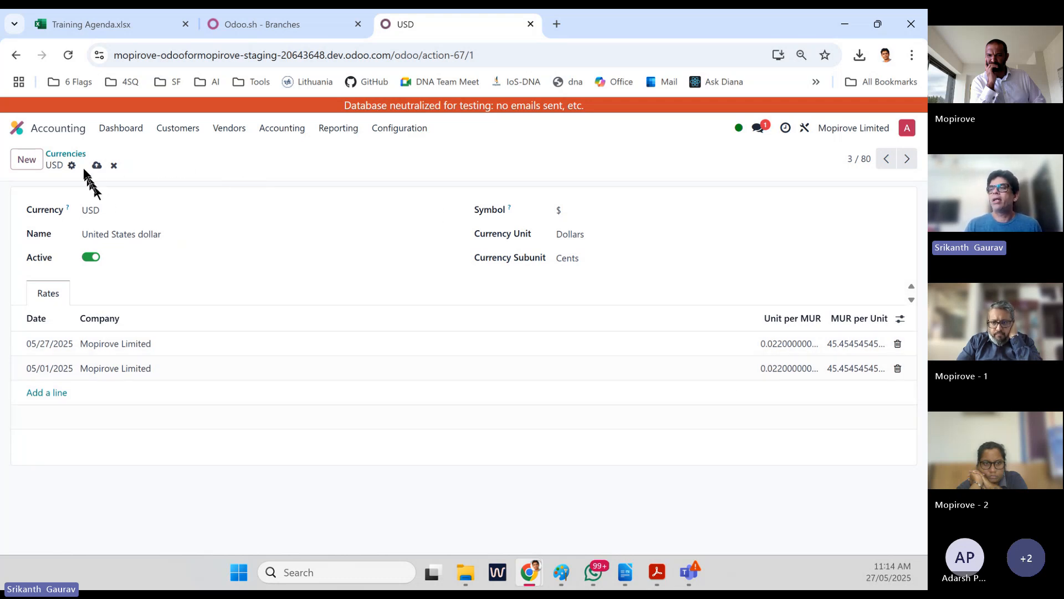
Step: Look over the Euro's exchange rates, then return to the Currencies list
left_click(67, 154)
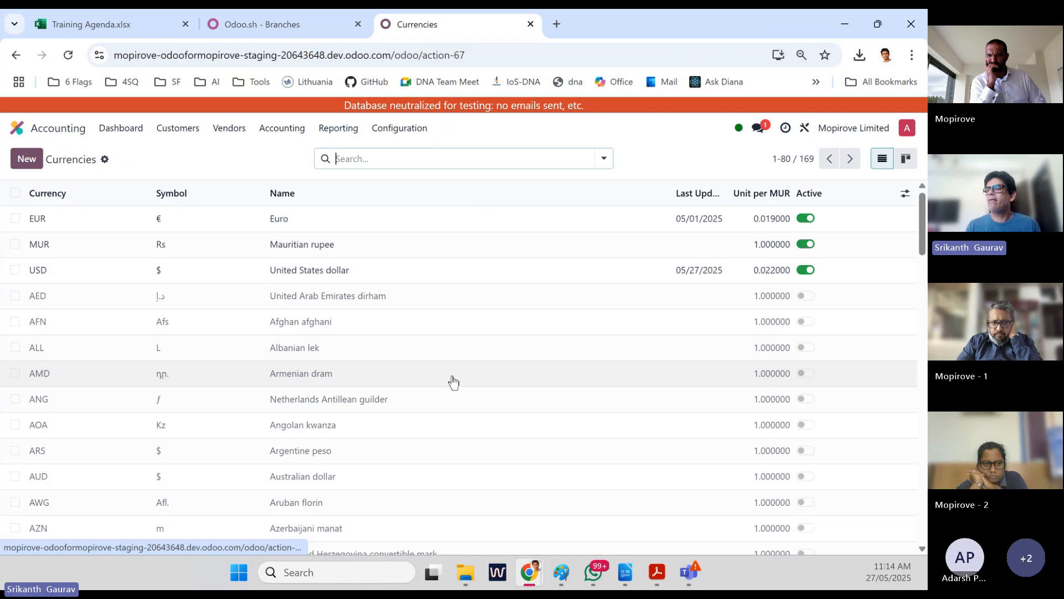
left_click(391, 220)
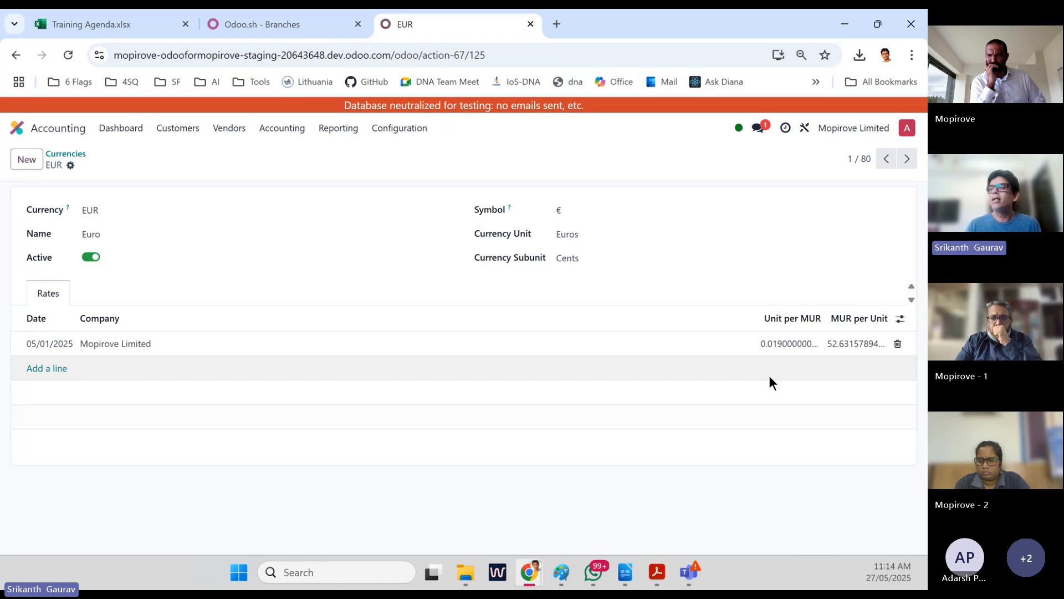
left_click(62, 155)
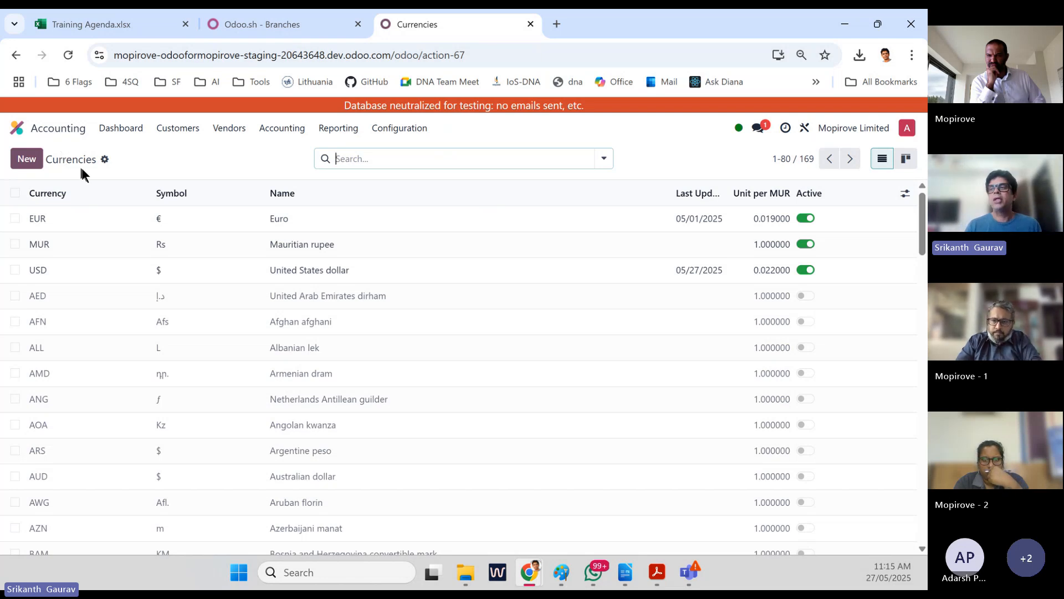
left_click(393, 130)
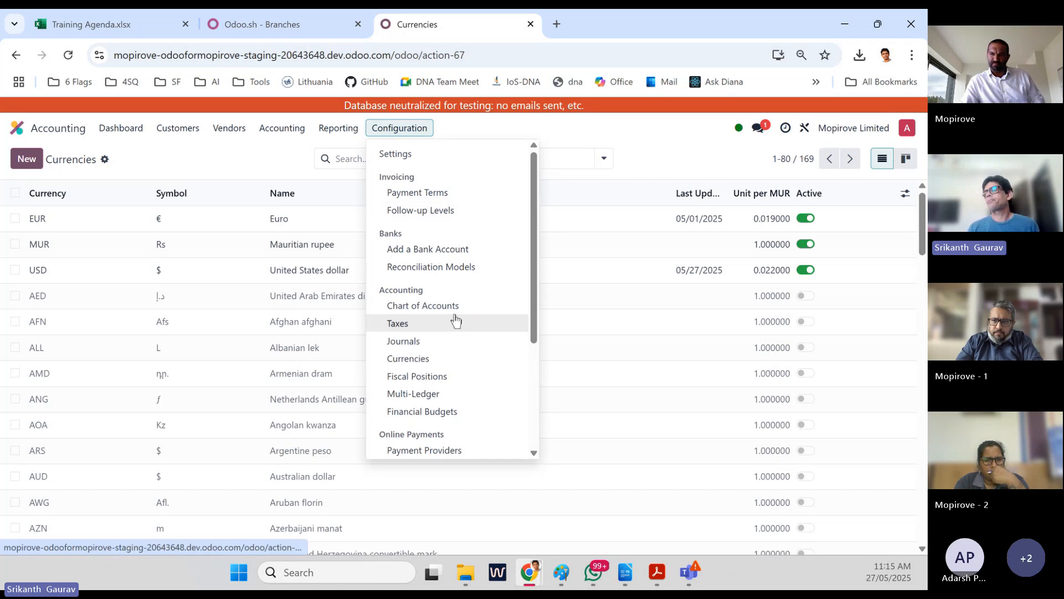
left_click(413, 194)
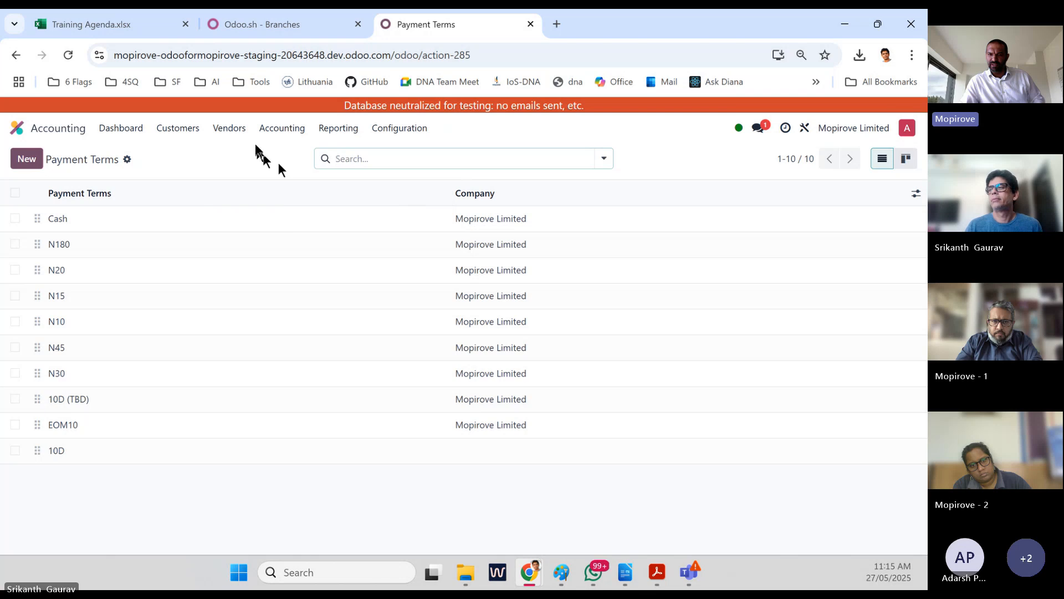
left_click(382, 132)
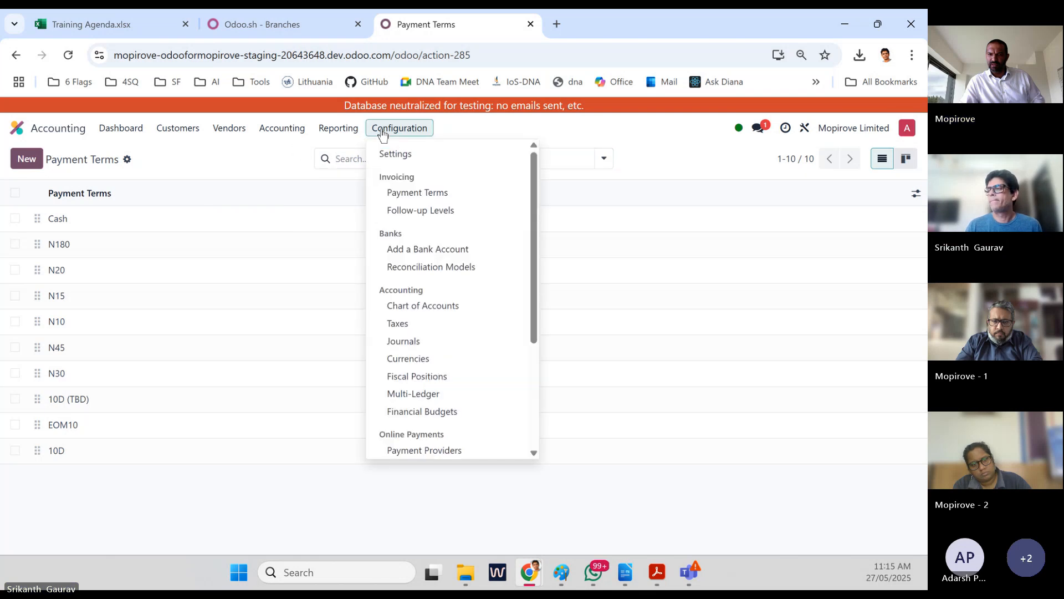
left_click(414, 361)
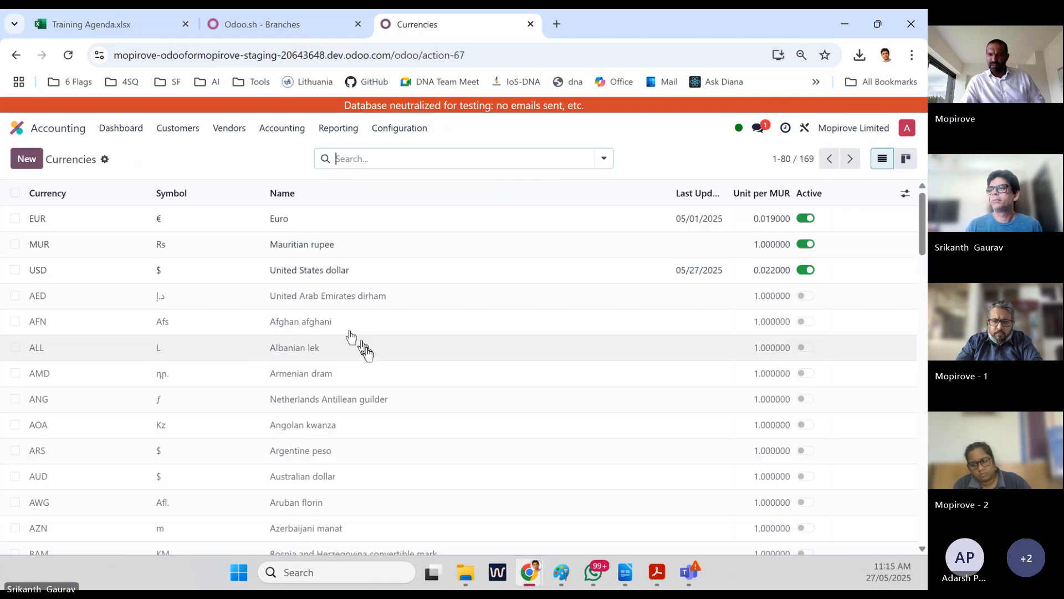
Step: Open the USD currency, add a trial rate line, inspect its values, then delete it
left_click(116, 269)
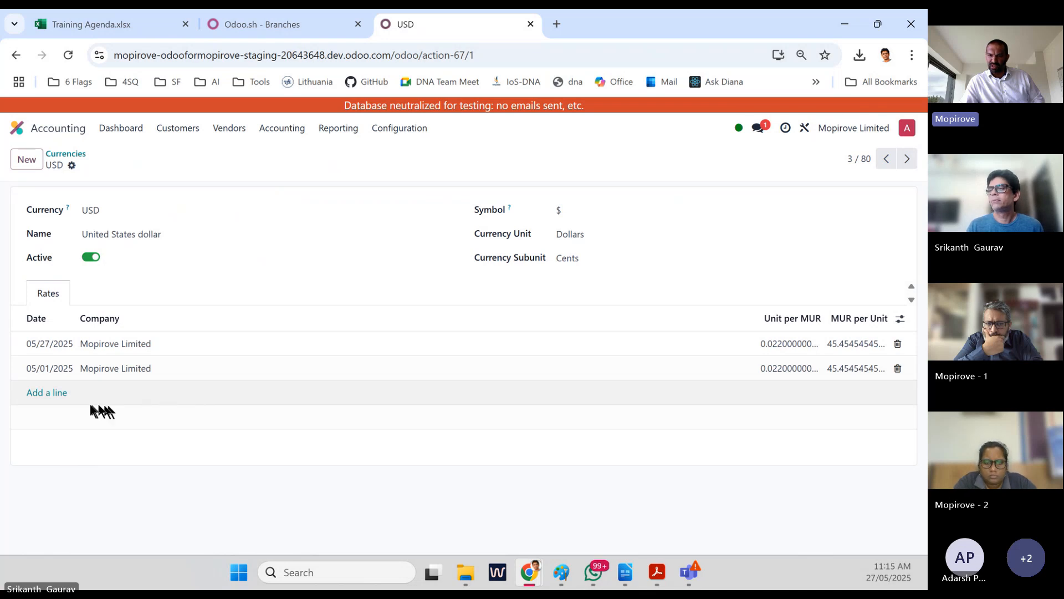
left_click(35, 397)
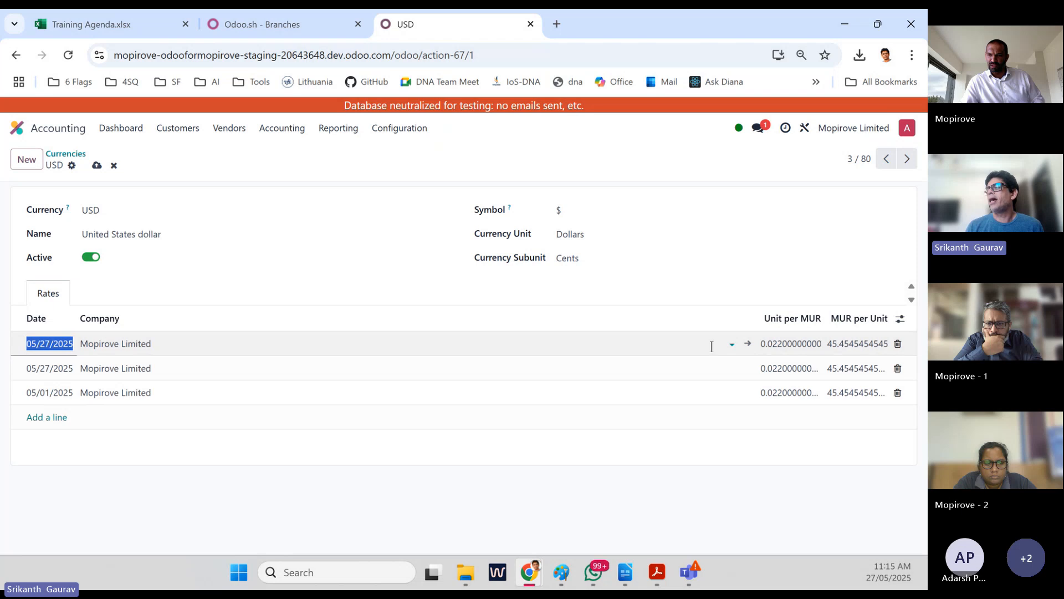
left_click(784, 343)
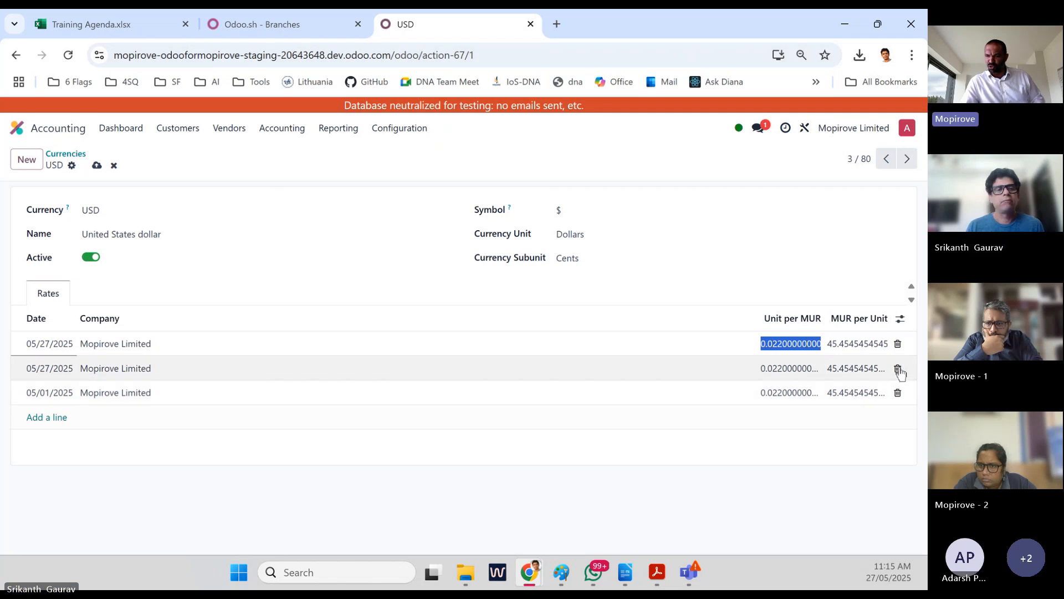
left_click(868, 344)
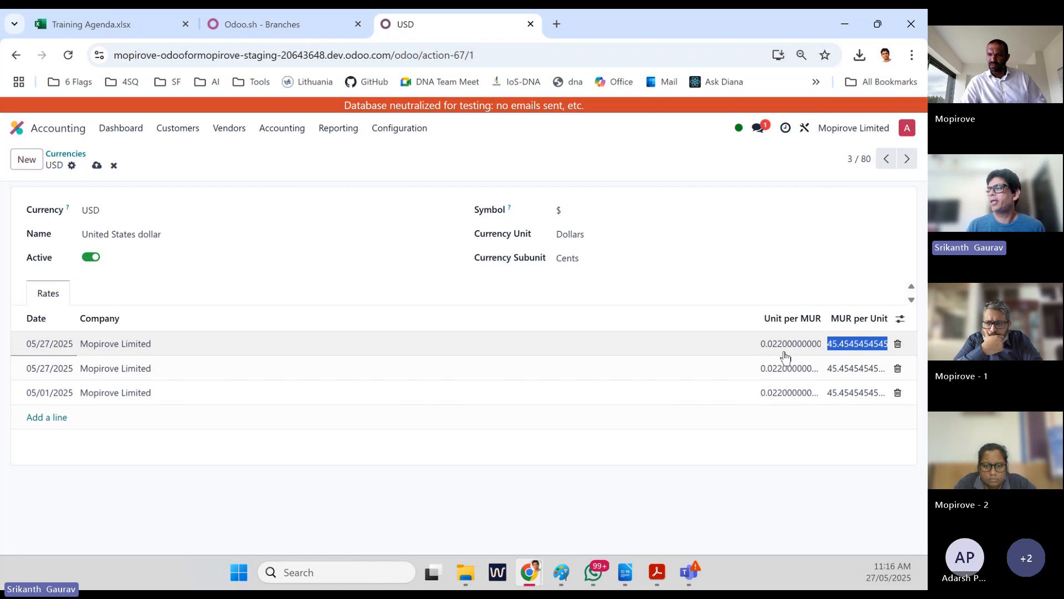
left_click(898, 343)
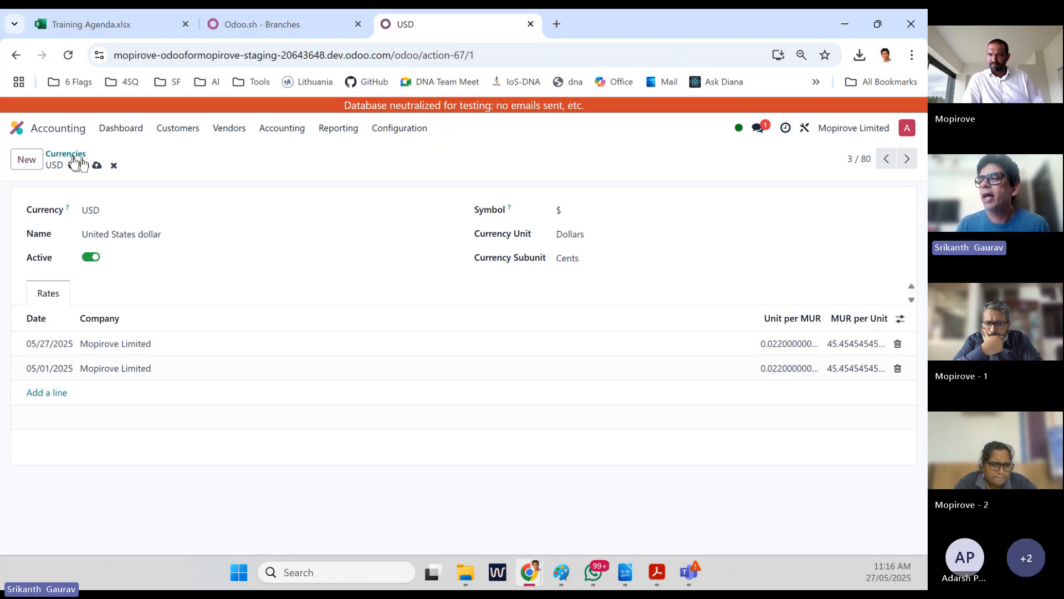
Step: Go to Payment Terms and open N180, due 100% at 180 days after invoice
left_click(398, 132)
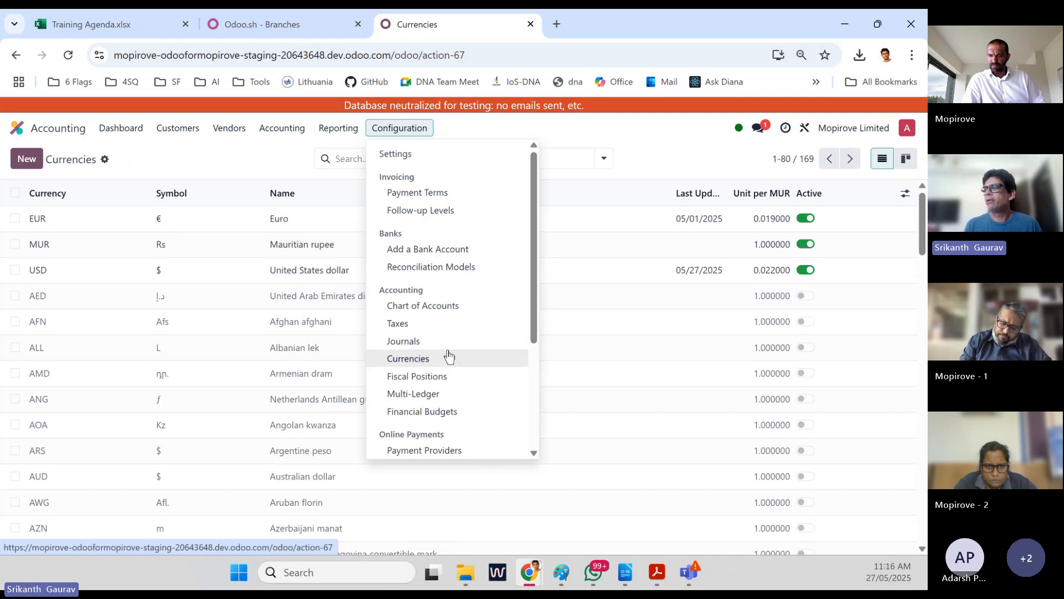
left_click(402, 194)
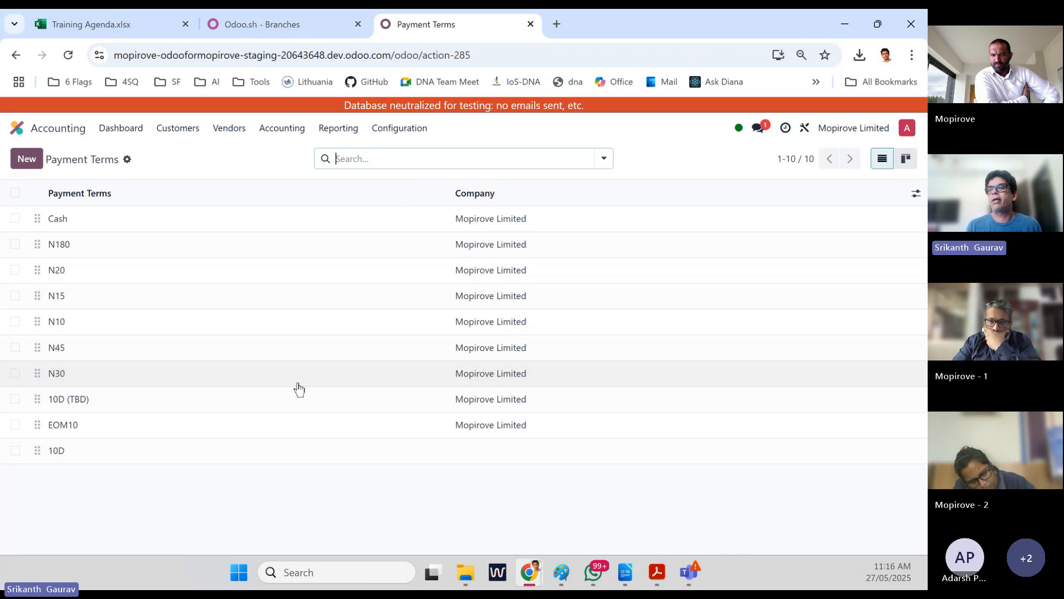
left_click(69, 248)
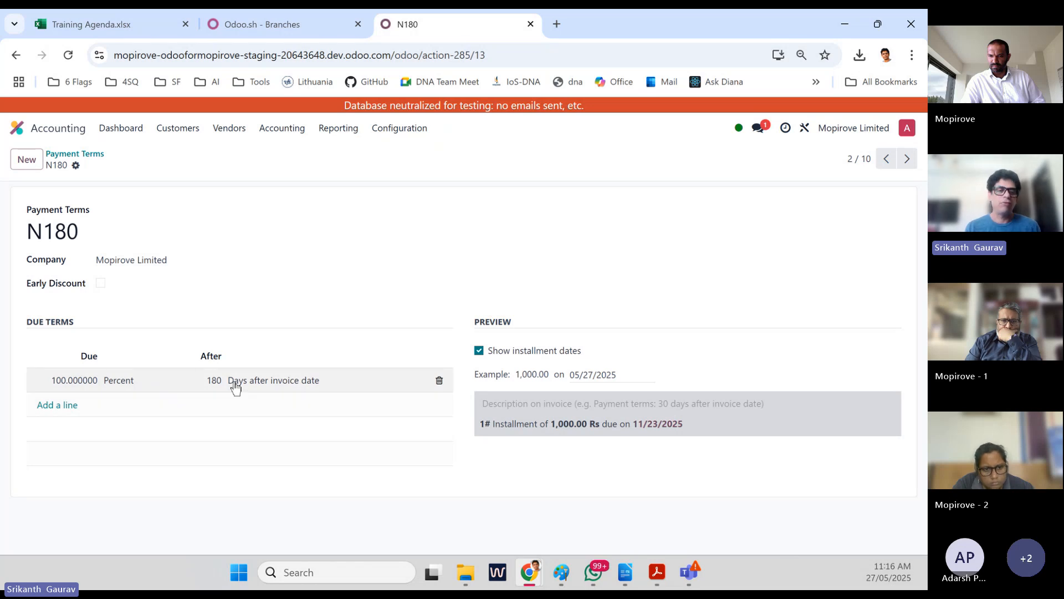
left_click(67, 405)
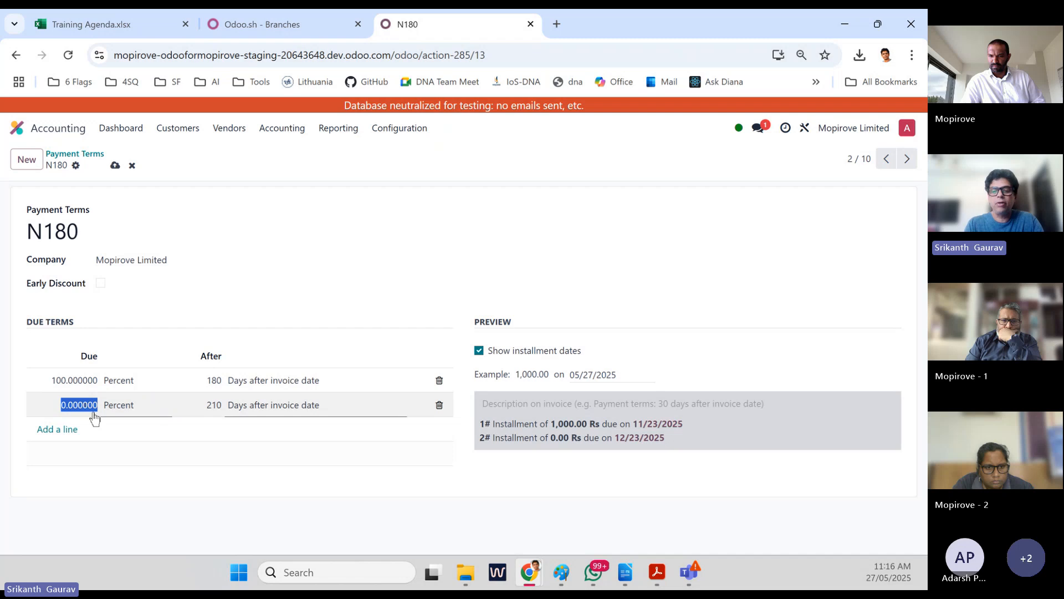
type("50")
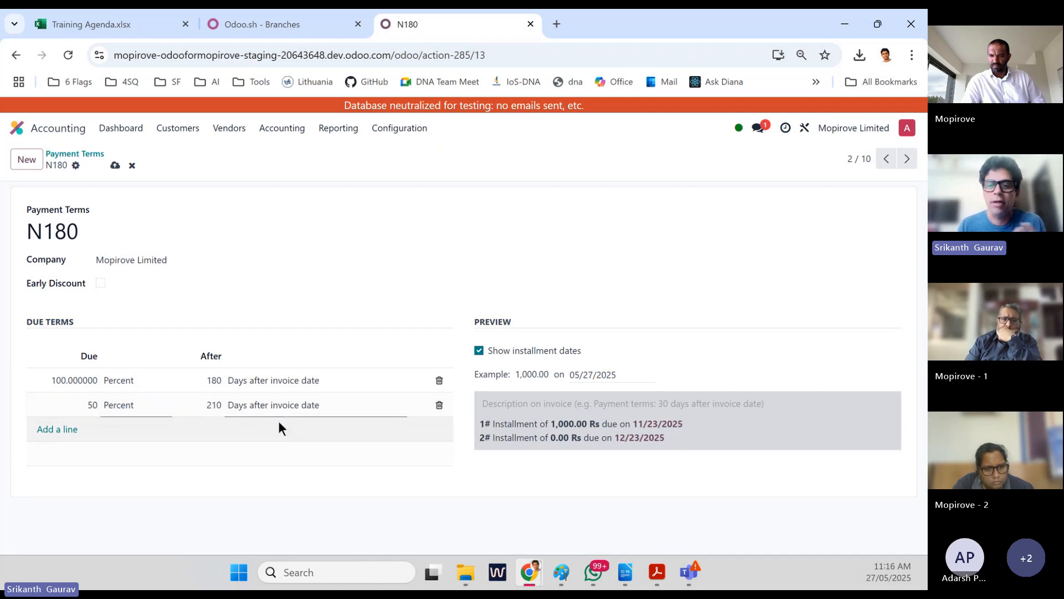
left_click(439, 405)
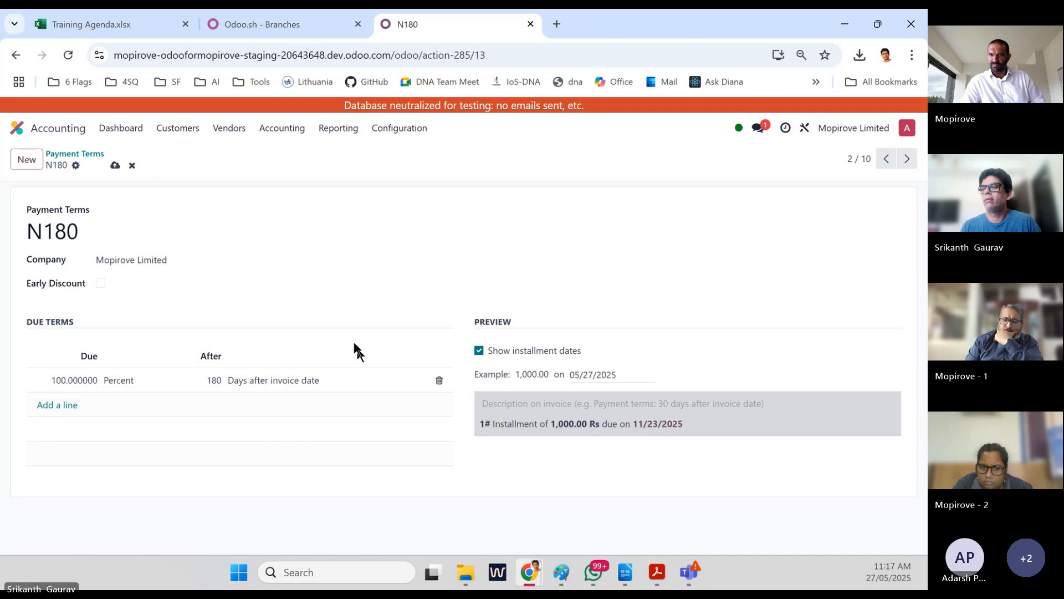
left_click_drag(168, 201, 102, 153)
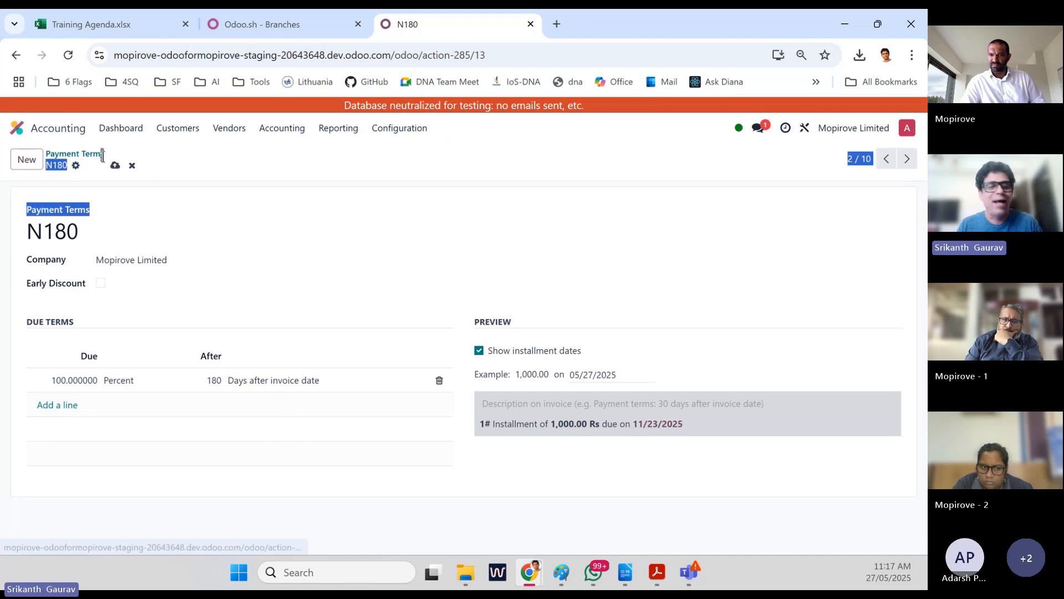
left_click(123, 179)
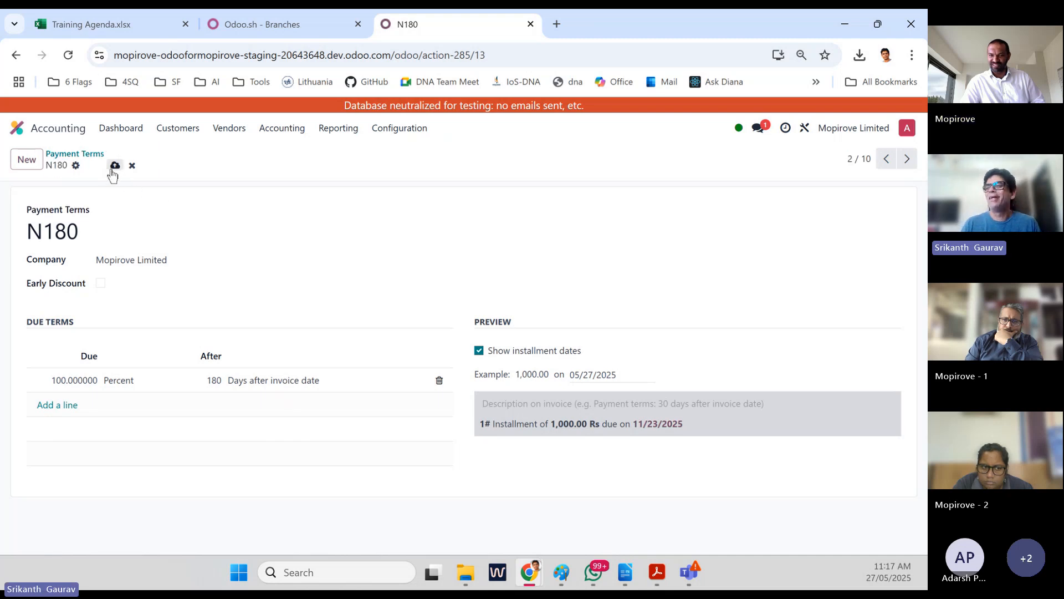
Step: Create a new payment term named 'Fixed Week' and select its first line's due percentage
left_click(25, 160)
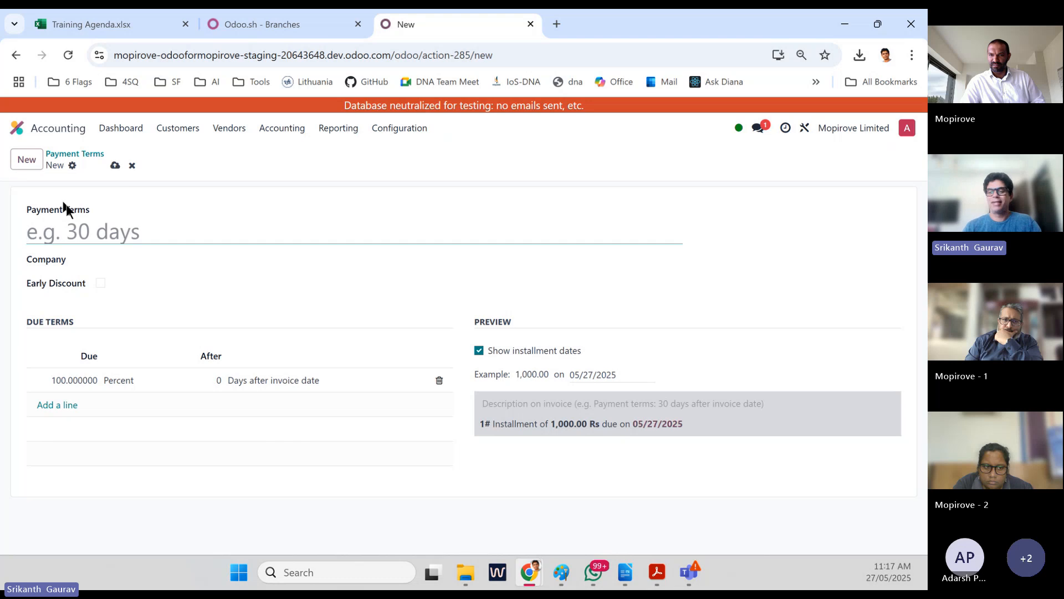
type("Fixed ")
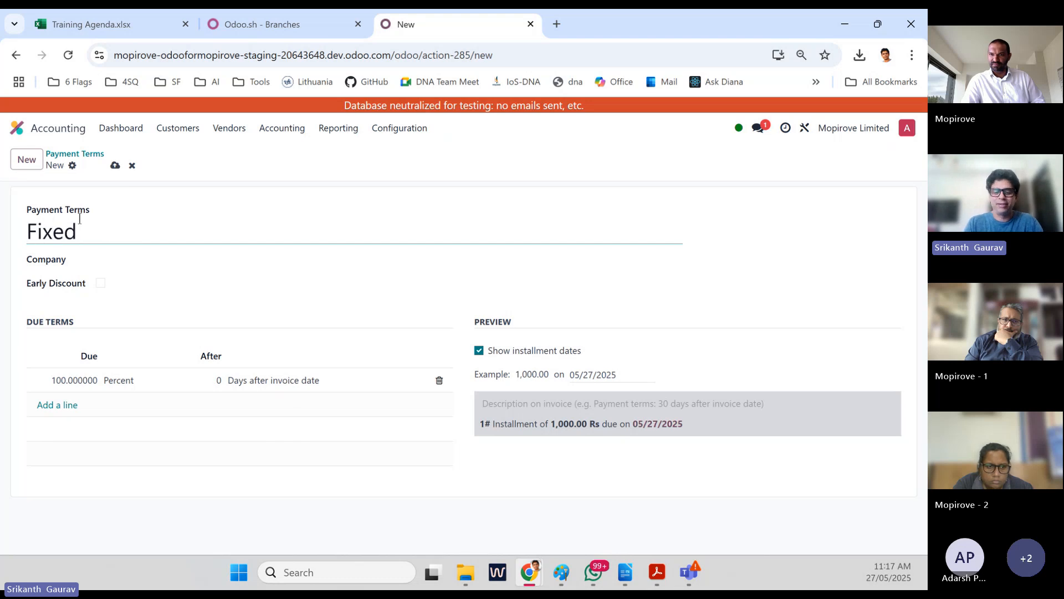
type("Week")
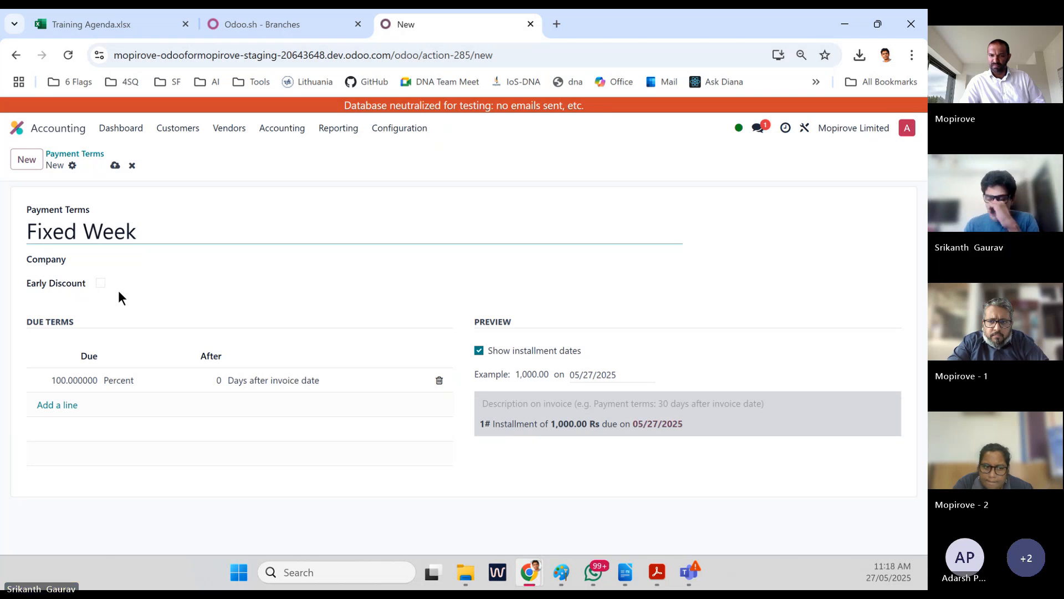
left_click(134, 291)
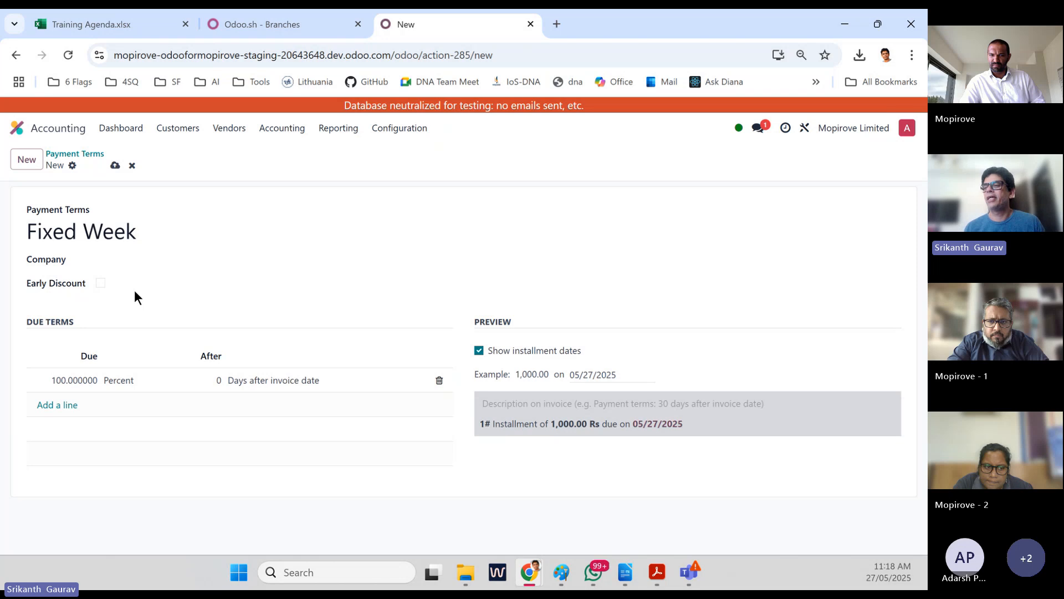
left_click(80, 379)
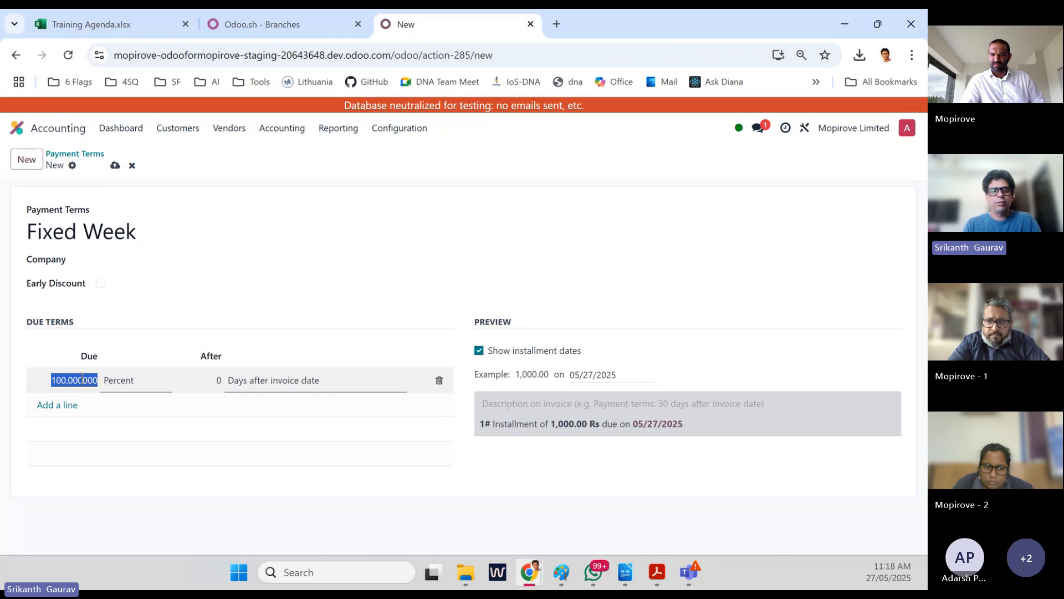
Step: Change the first due line to 25 percent, due 7 days after invoice date
key("BackSpace")
type("25")
key("Tab")
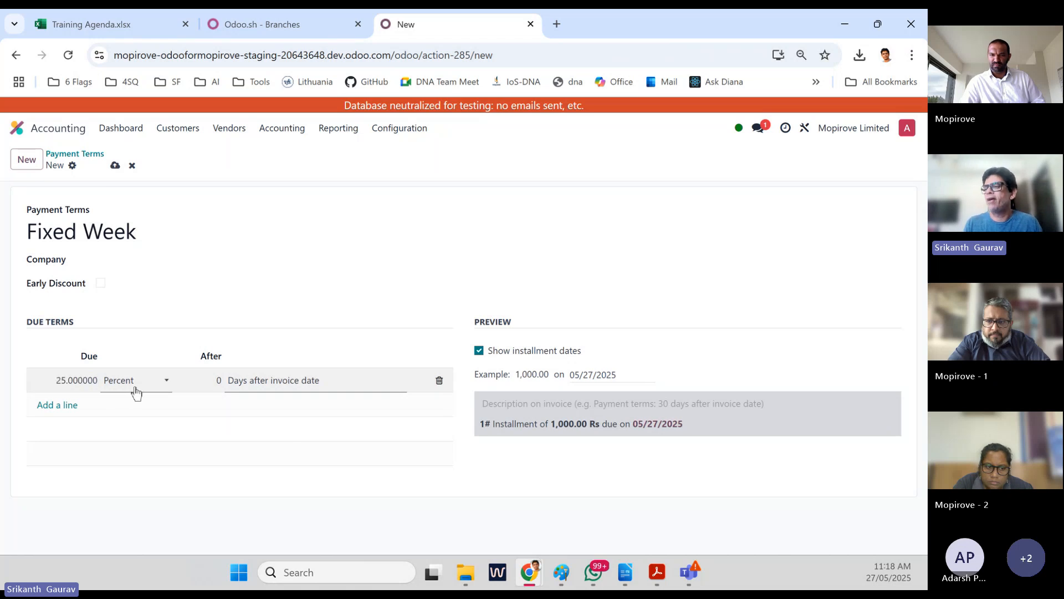
left_click(292, 382)
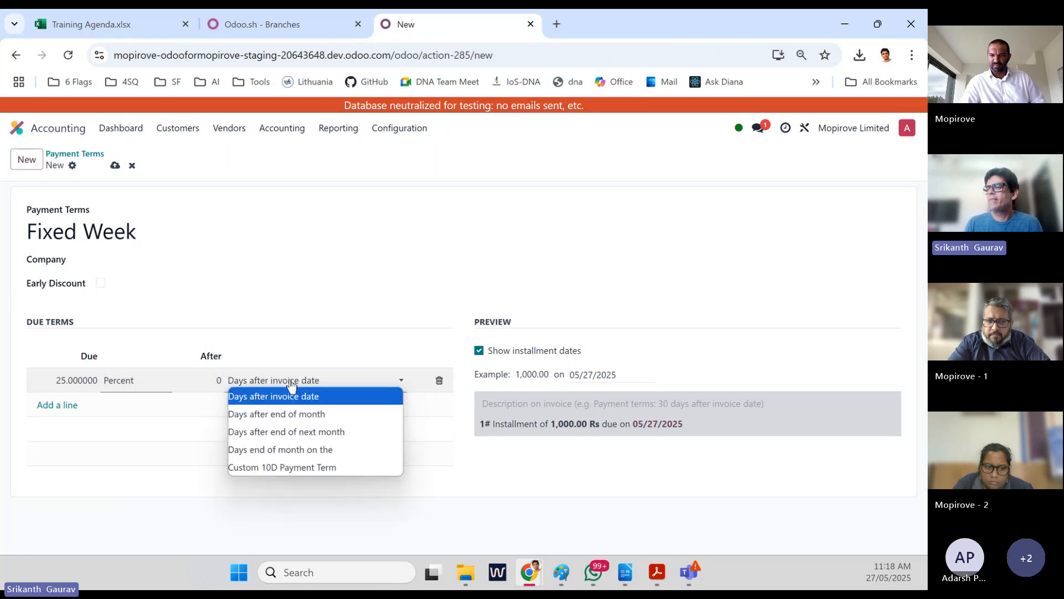
left_click(210, 374)
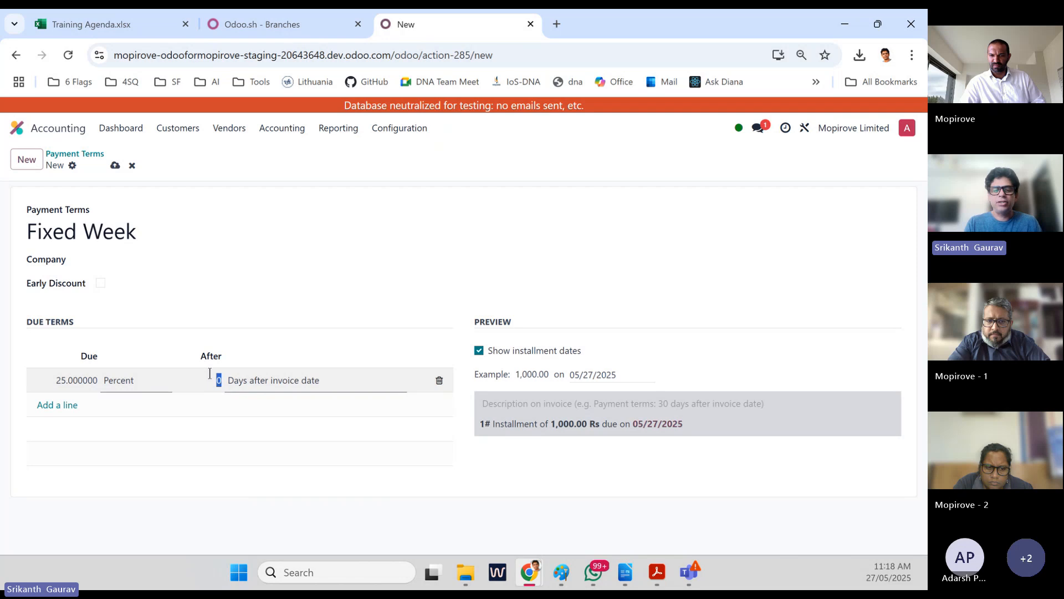
type("7")
left_click(277, 382)
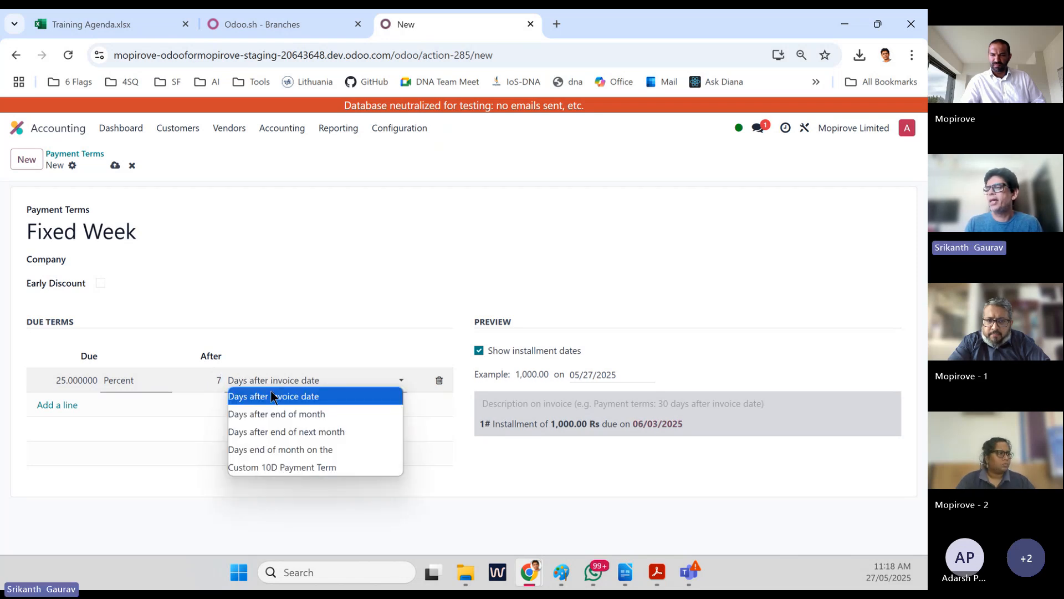
left_click(271, 395)
Step: Add a second 25 percent installment due 14 days after invoice date
left_click(54, 405)
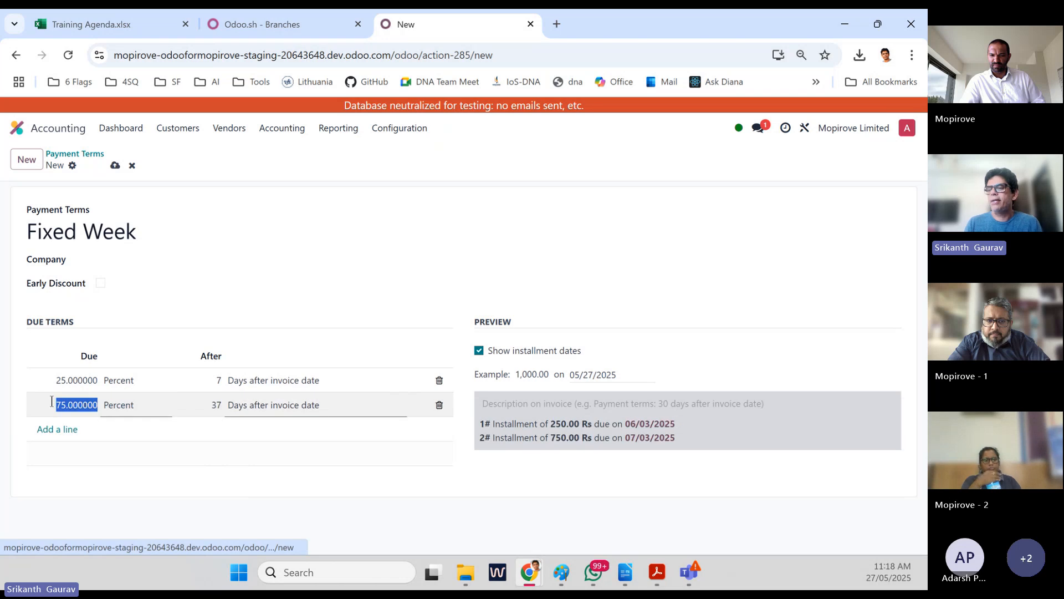
type("25")
key("Tab")
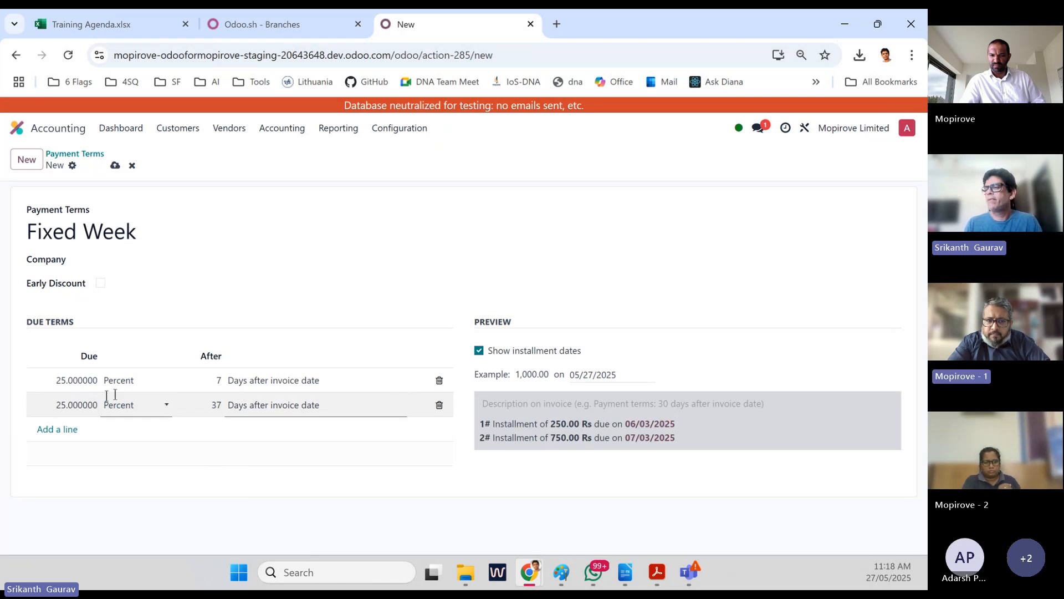
left_click(202, 399)
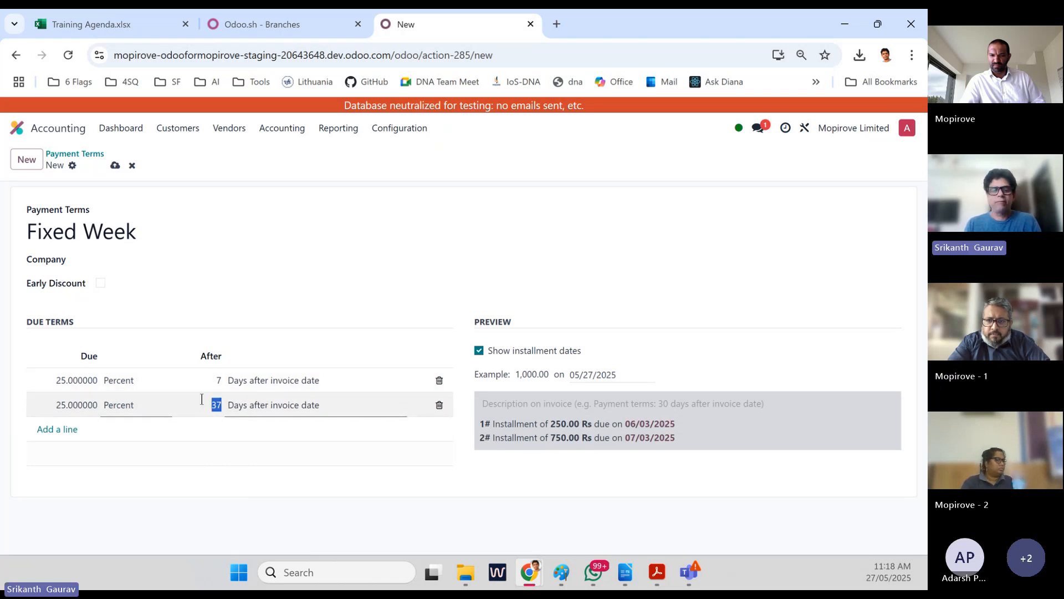
type("14")
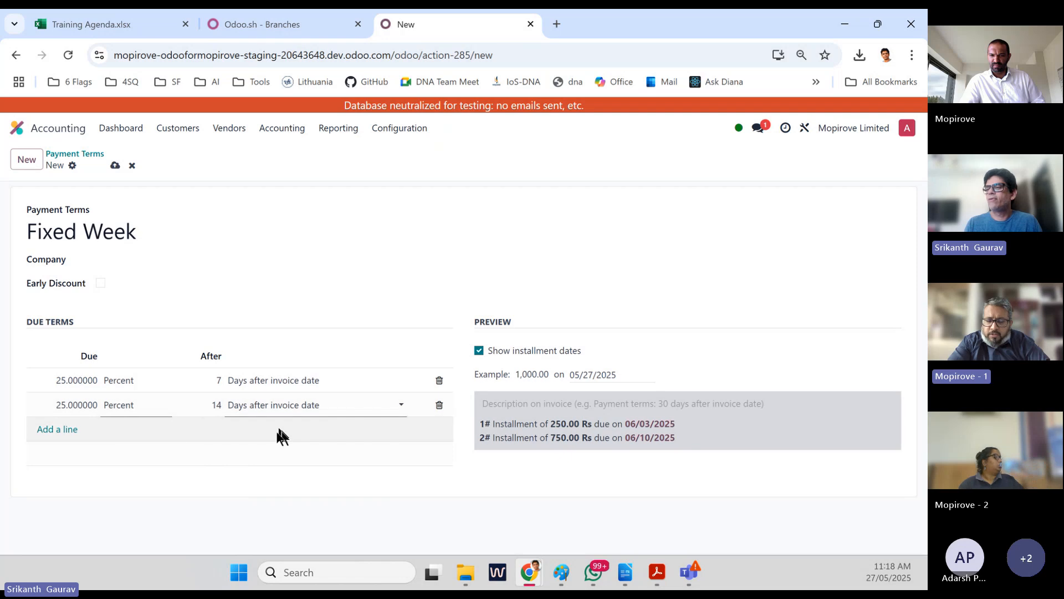
Step: Add third and fourth 25 percent installments due at 21 and 28 days
left_click(57, 430)
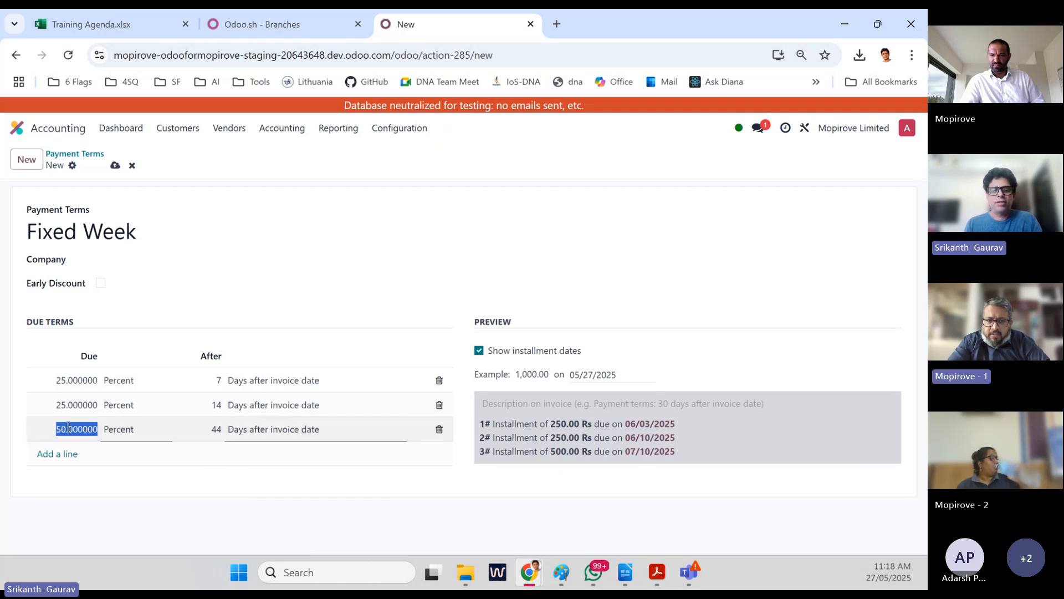
type("25")
key("Tab")
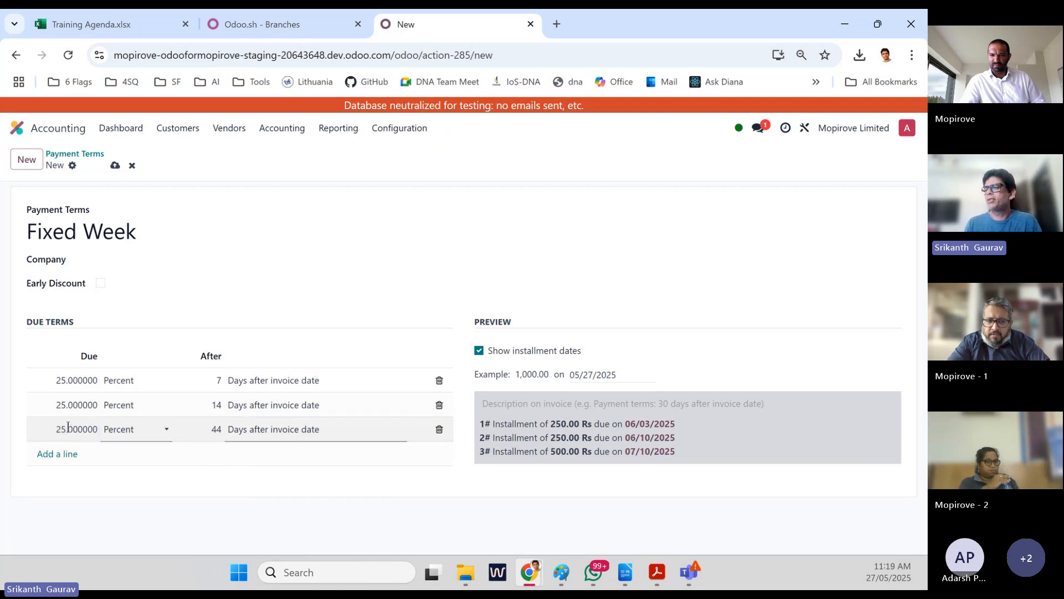
double_click(206, 430)
key("BackSpace")
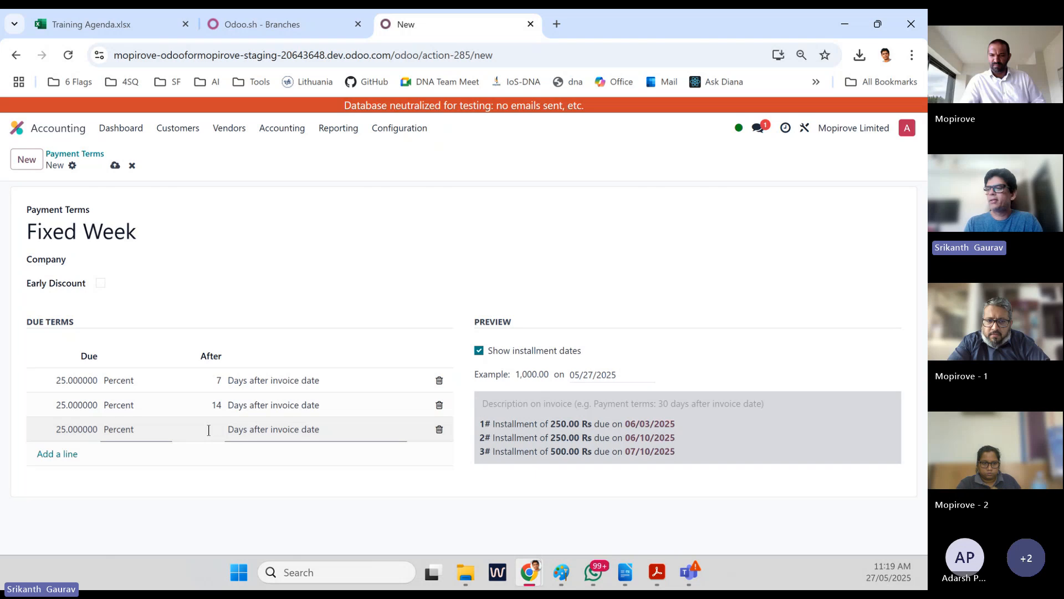
type("21")
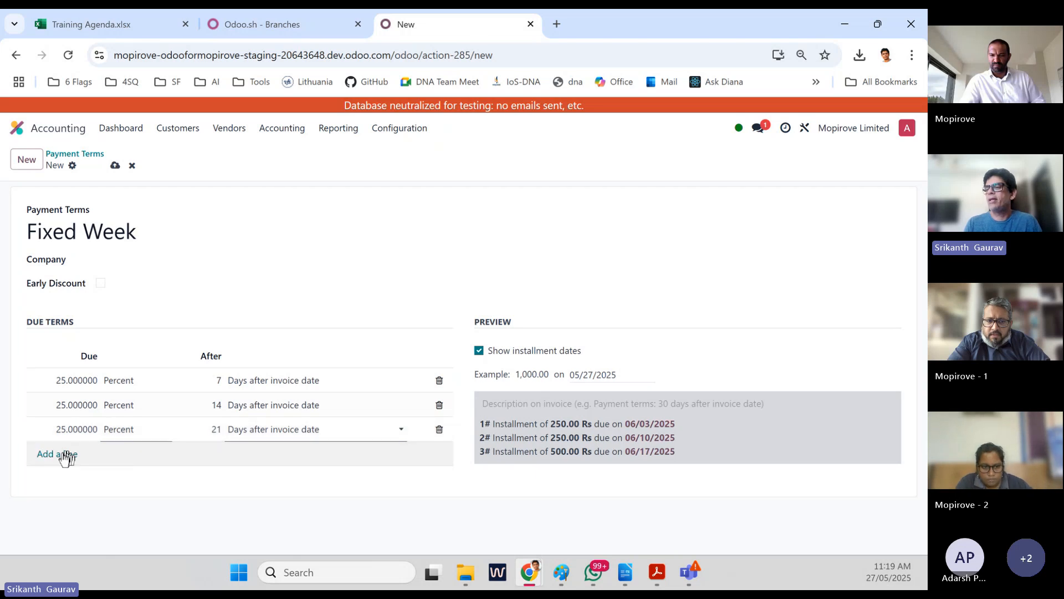
left_click(58, 454)
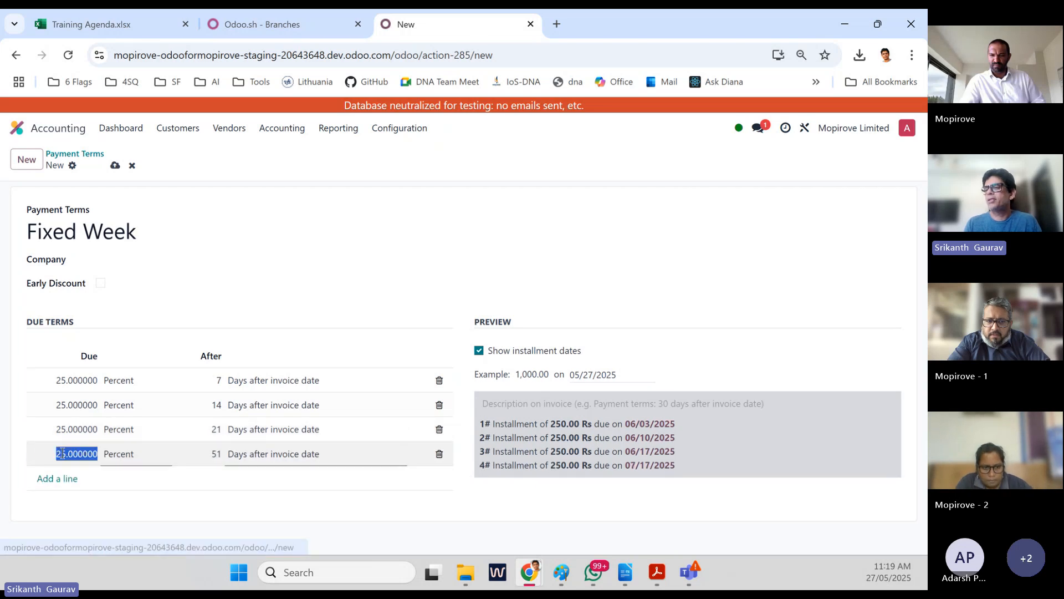
double_click(216, 452)
type("28")
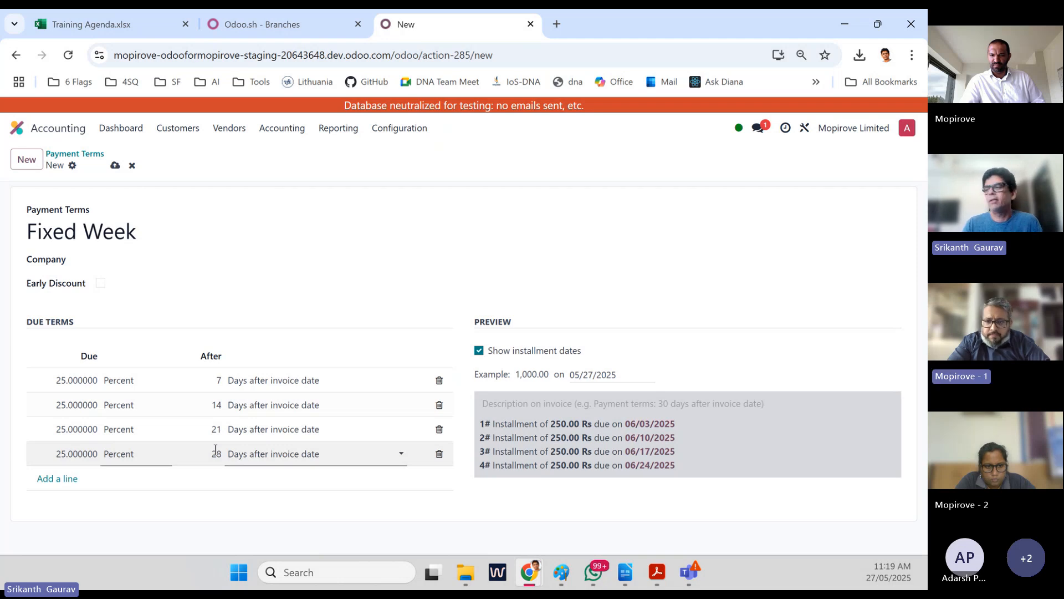
left_click(651, 305)
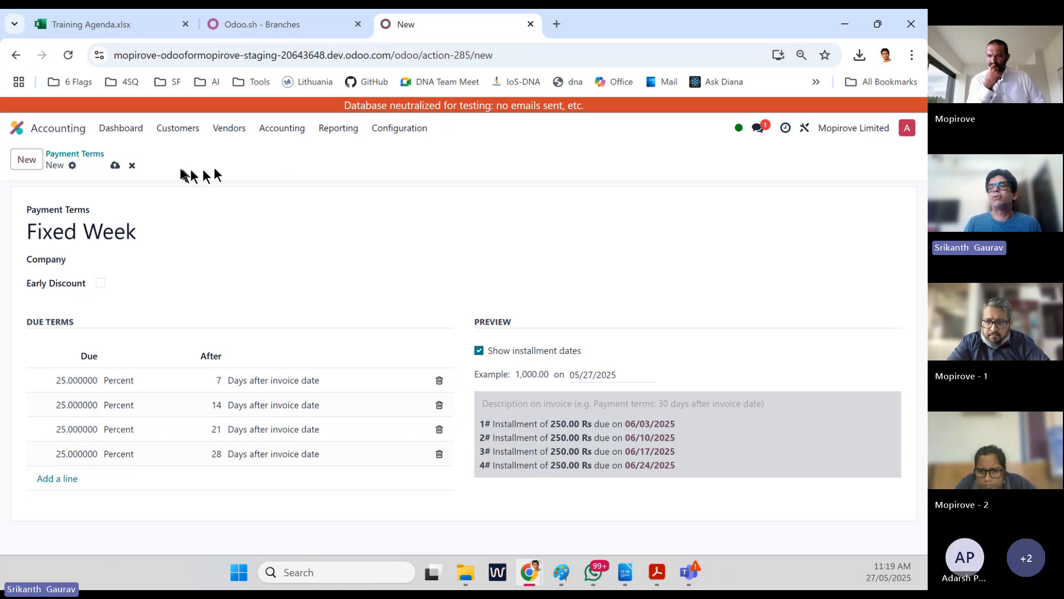
Step: Save Fixed Week, check it in the Payment Terms list, and reopen it
left_click(115, 166)
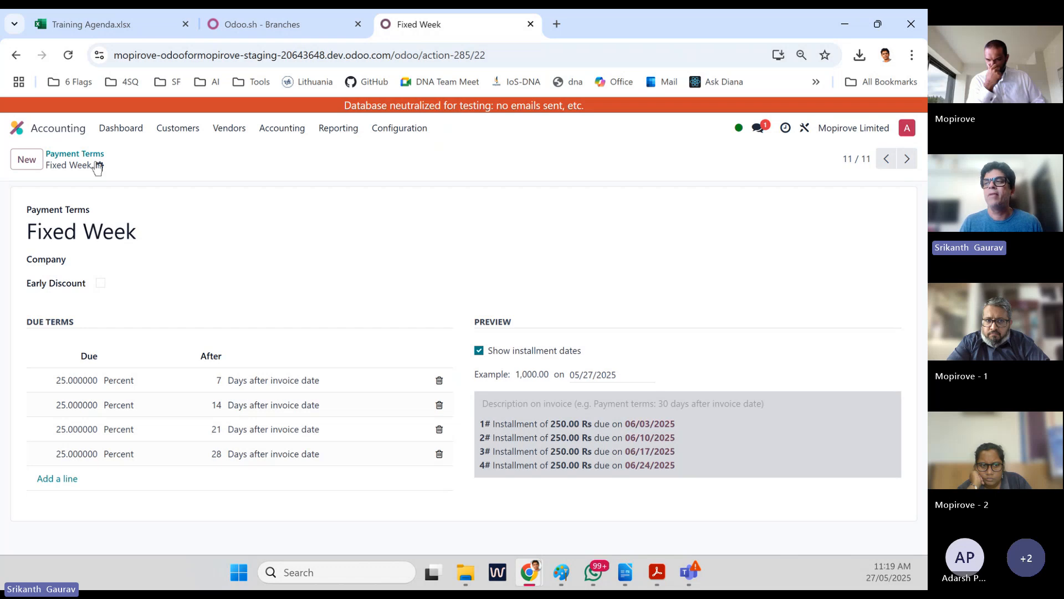
left_click(64, 154)
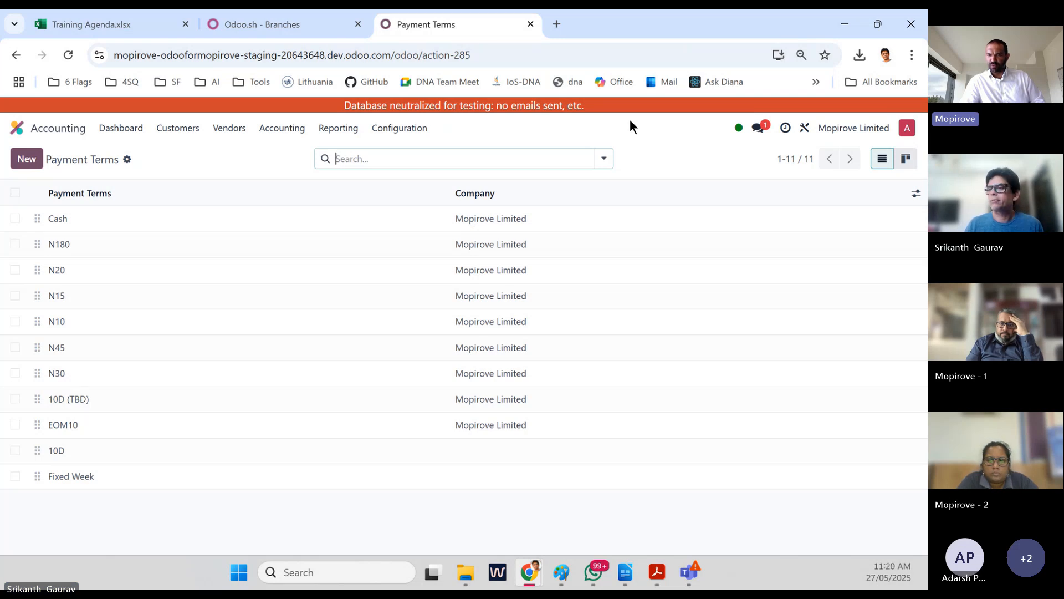
left_click(87, 478)
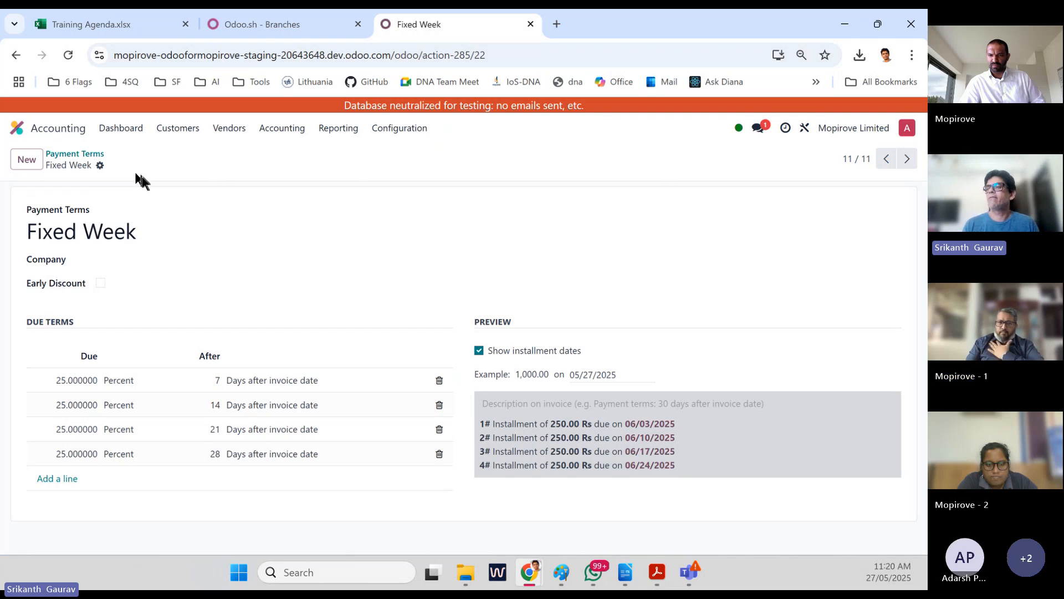
Step: Make Mopirove Distribution Limited the active company instead of Mopirove Limited and list its payment terms
left_click(854, 128)
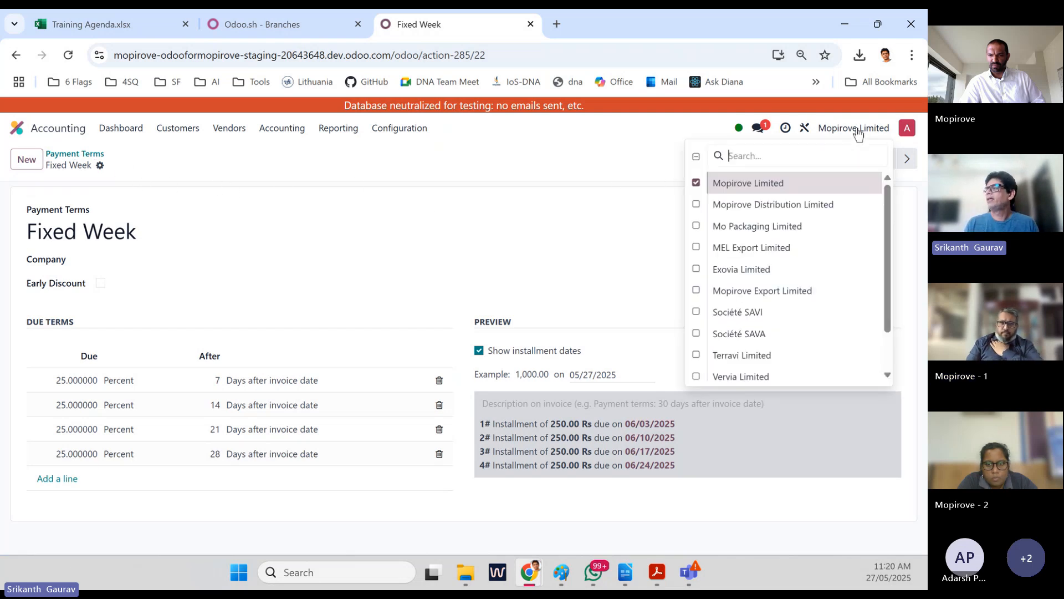
left_click(720, 189)
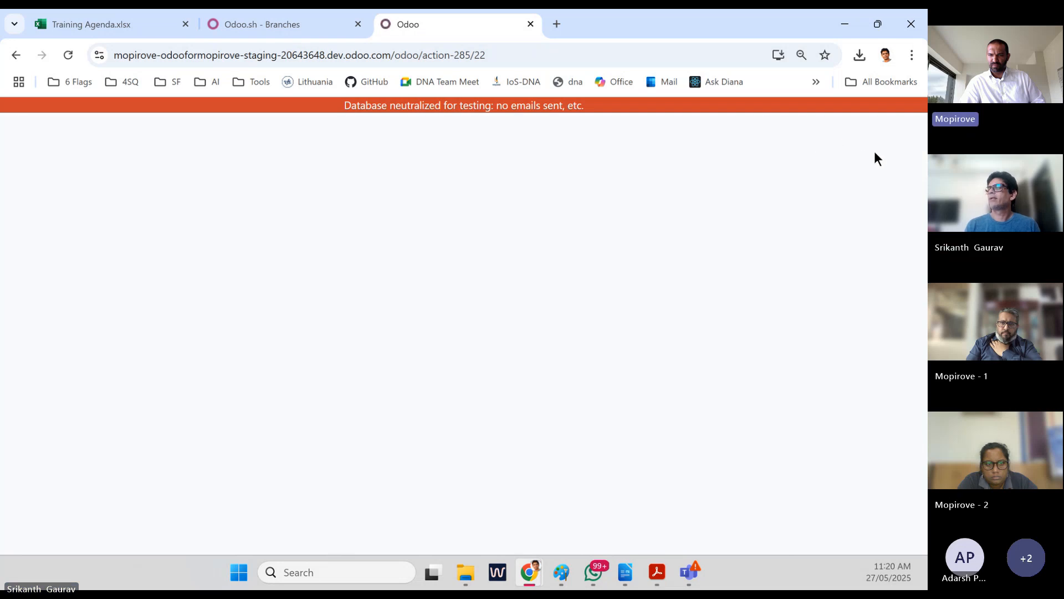
left_click(874, 131)
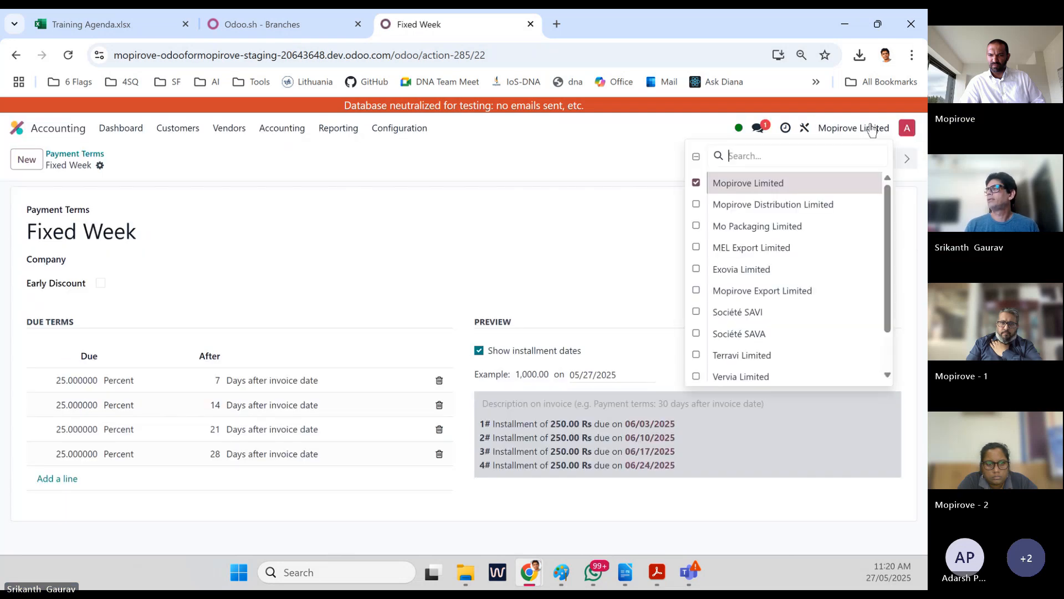
left_click(697, 186)
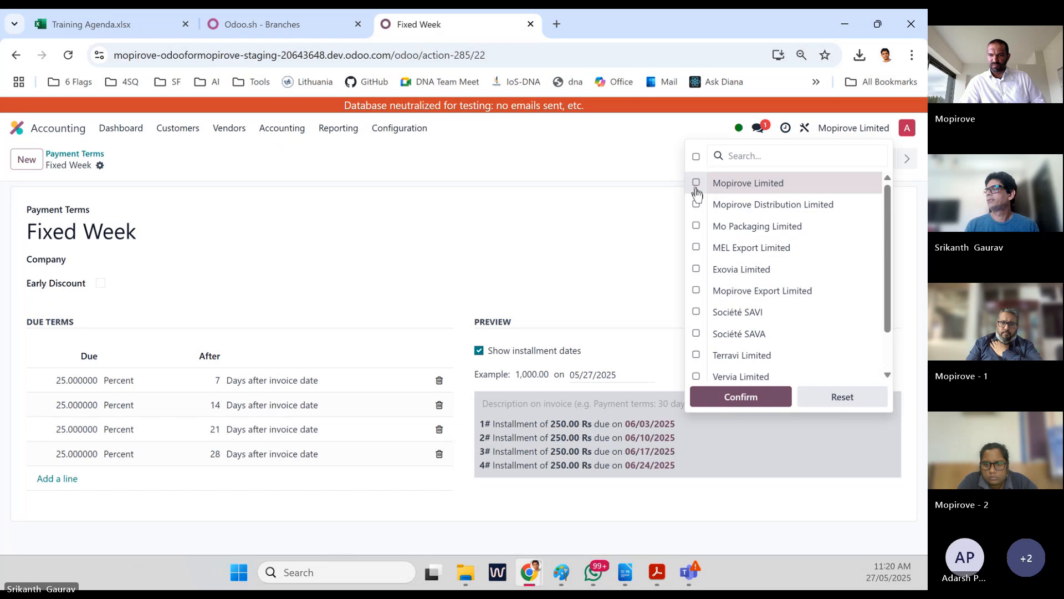
scroll(768, 365, "down", 2)
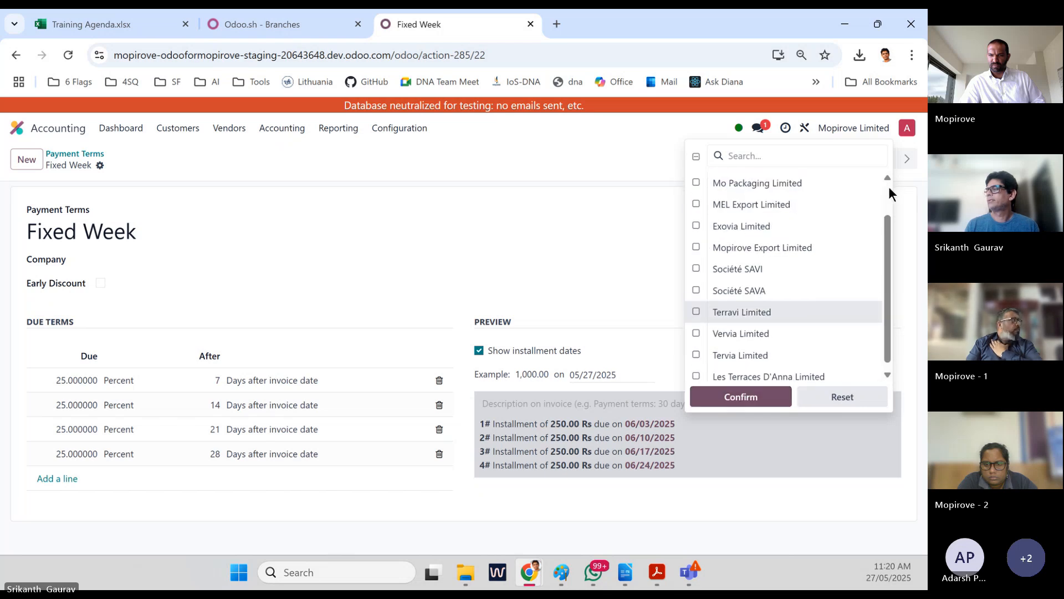
scroll(881, 199, "up", 3)
left_click(753, 401)
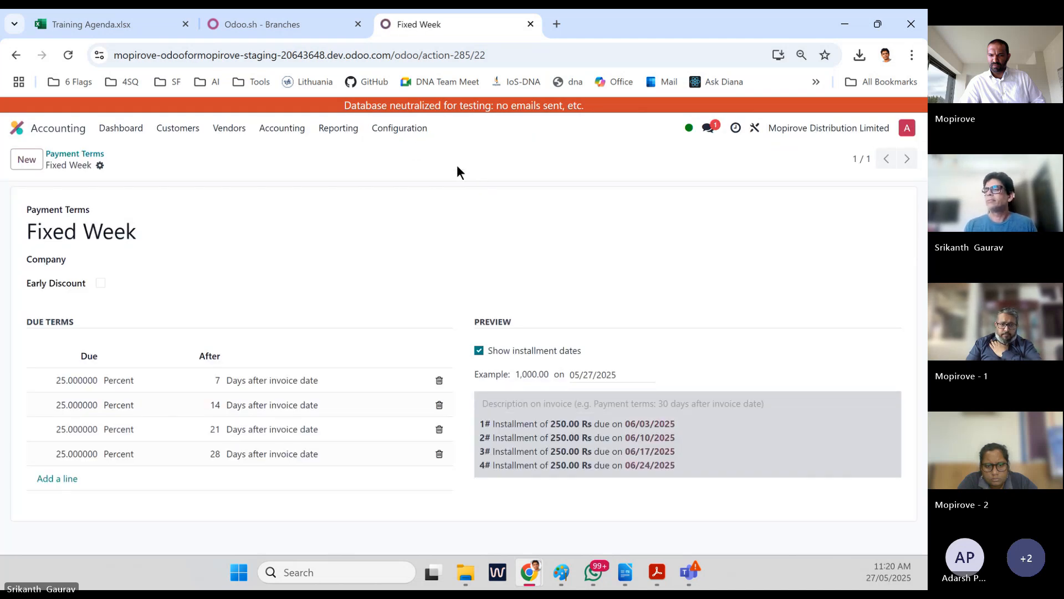
left_click(395, 132)
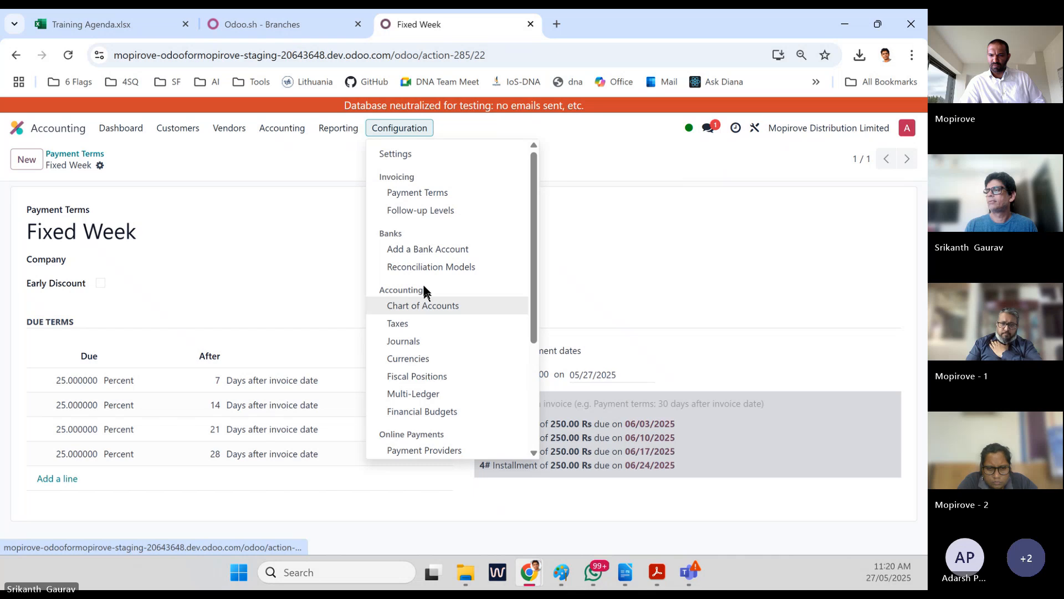
left_click(401, 194)
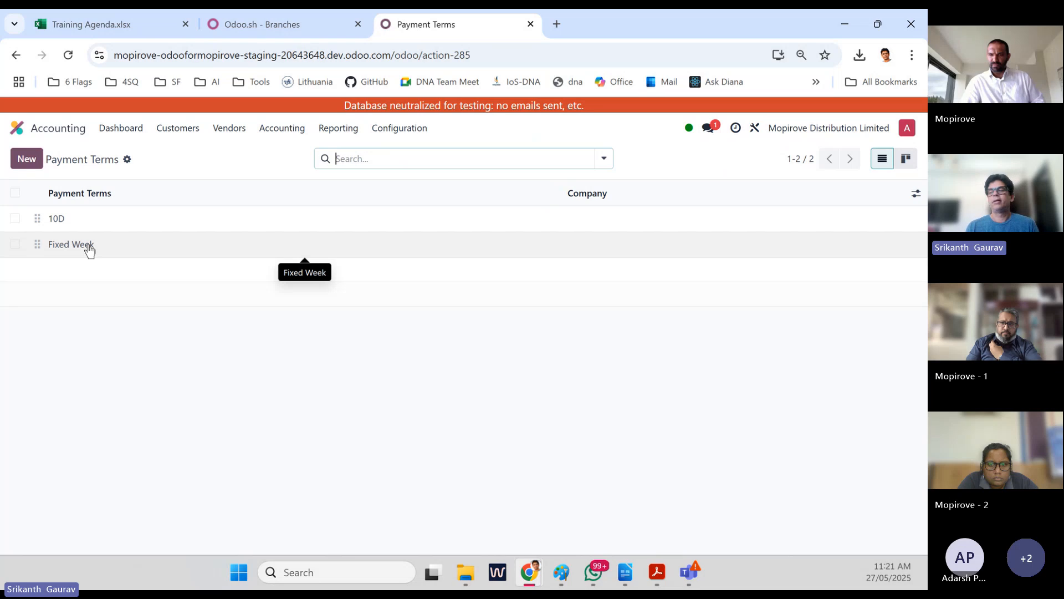
Step: Review the Fixed Week payment term under Mopirove Distribution Limited, then return to the list
left_click(397, 134)
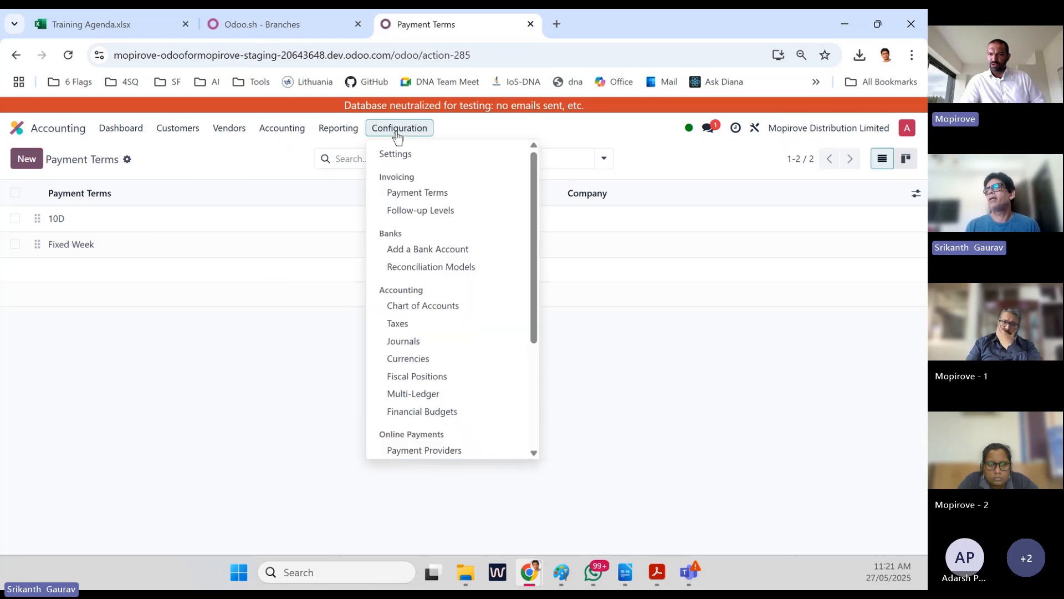
left_click(813, 130)
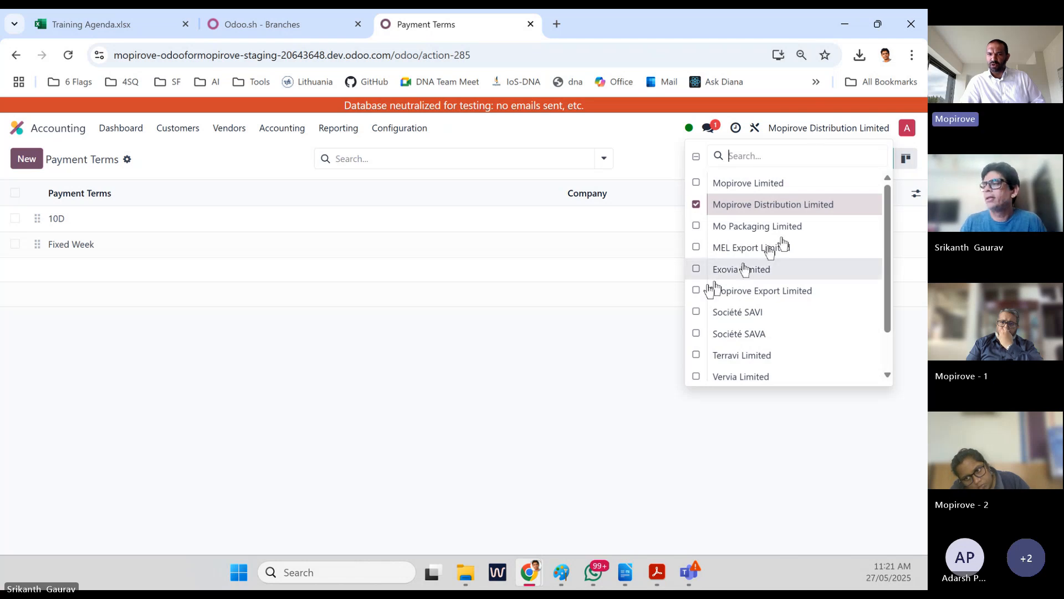
left_click(563, 382)
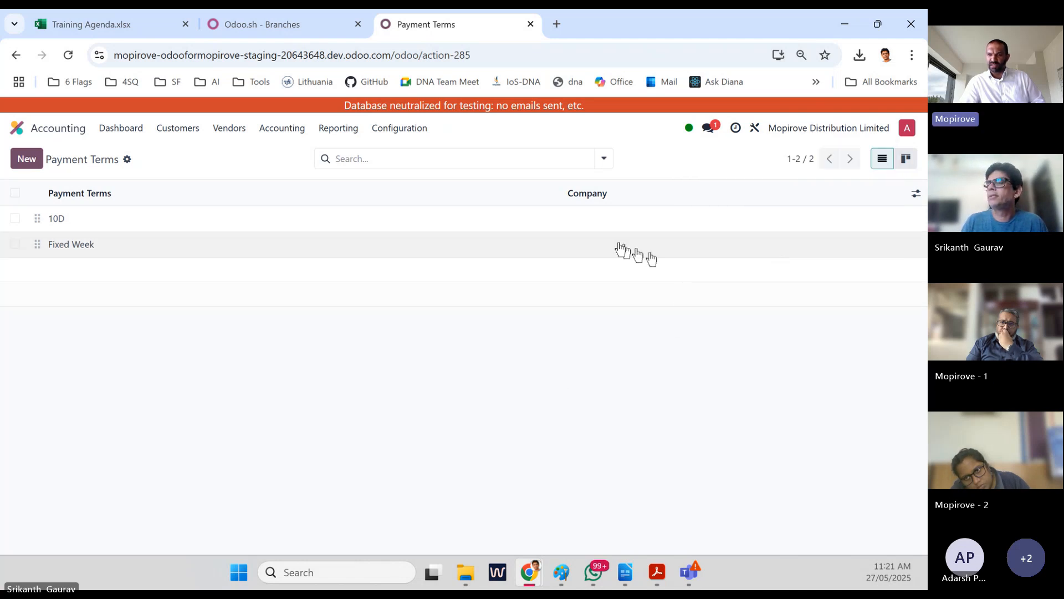
left_click(74, 249)
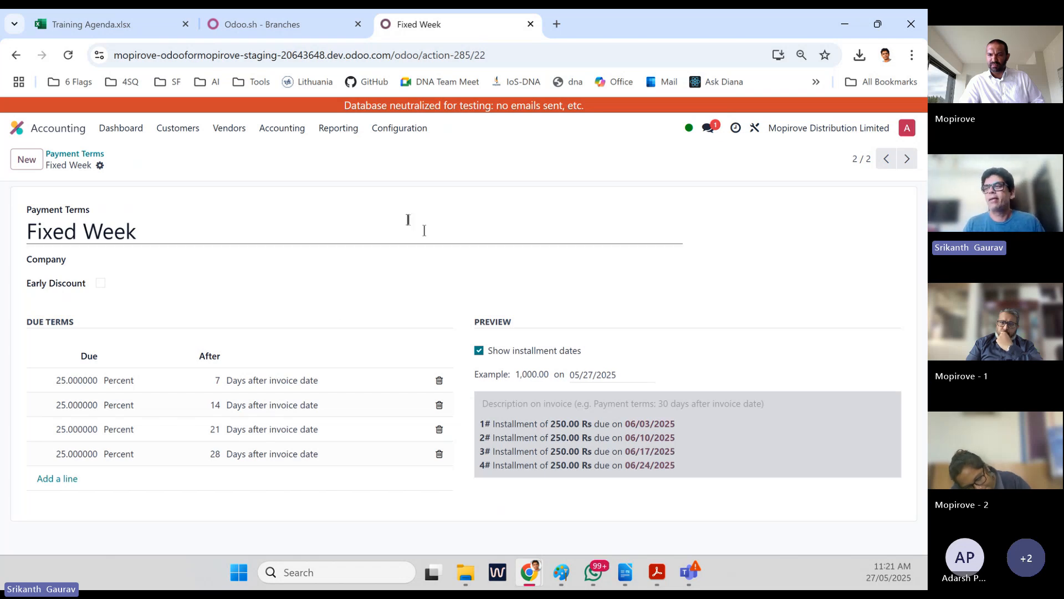
left_click(83, 155)
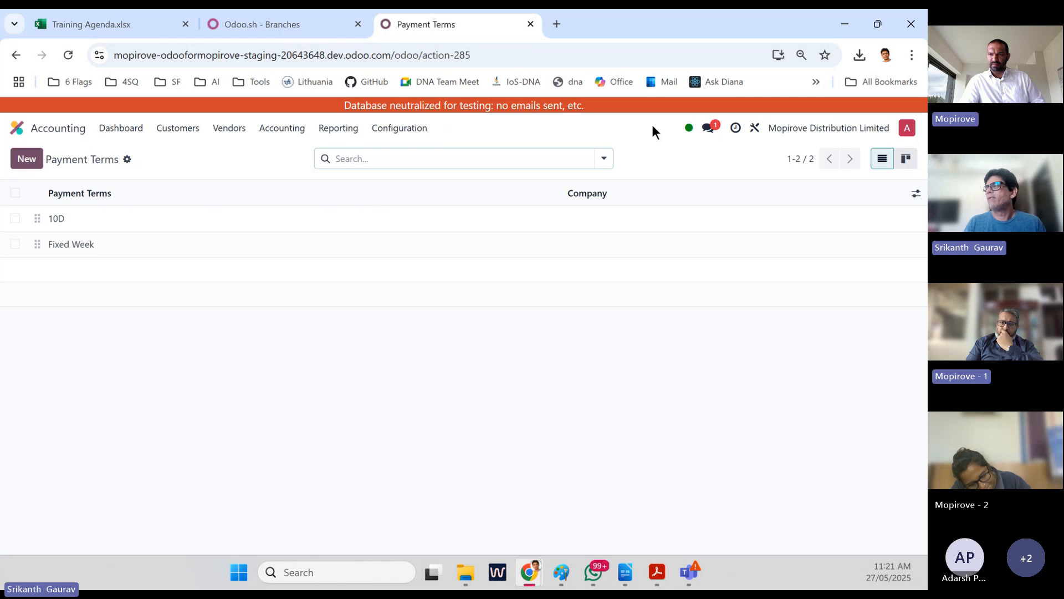
Step: Switch the active company back to Mopirove Limited
left_click(817, 128)
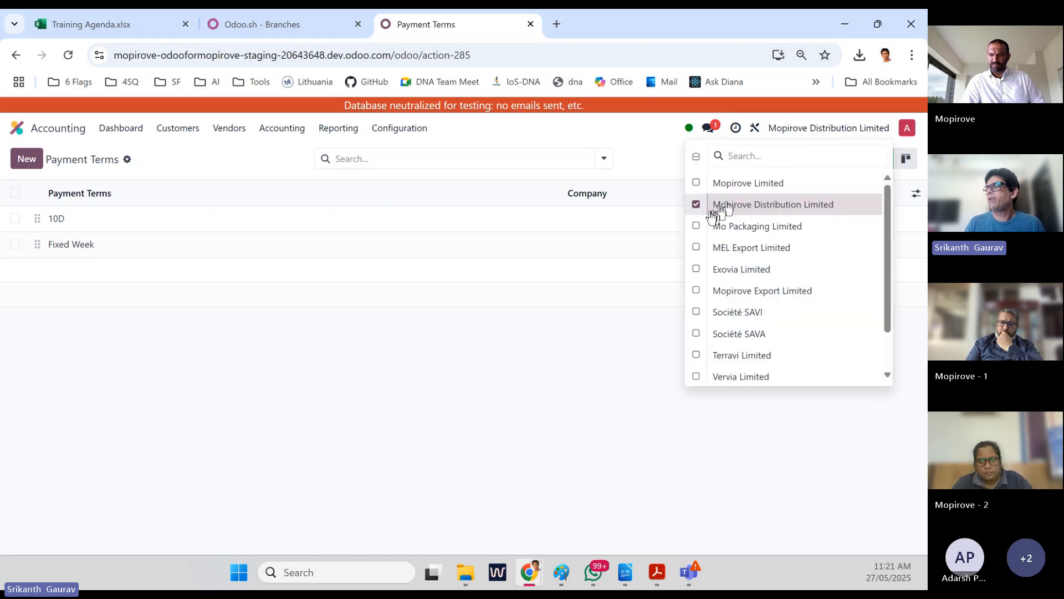
left_click(696, 204)
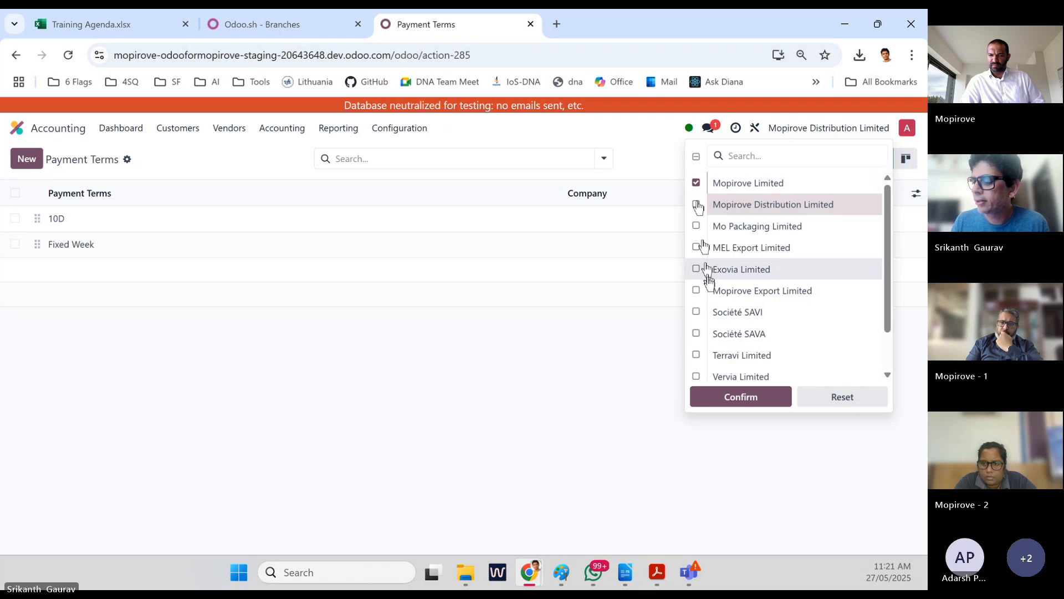
left_click(740, 396)
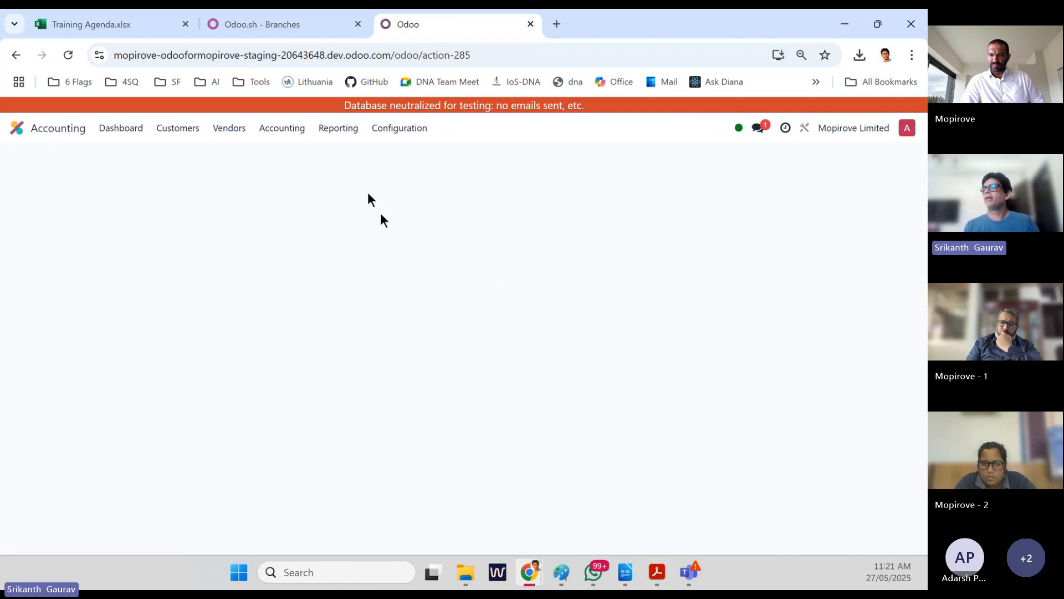
left_click(399, 128)
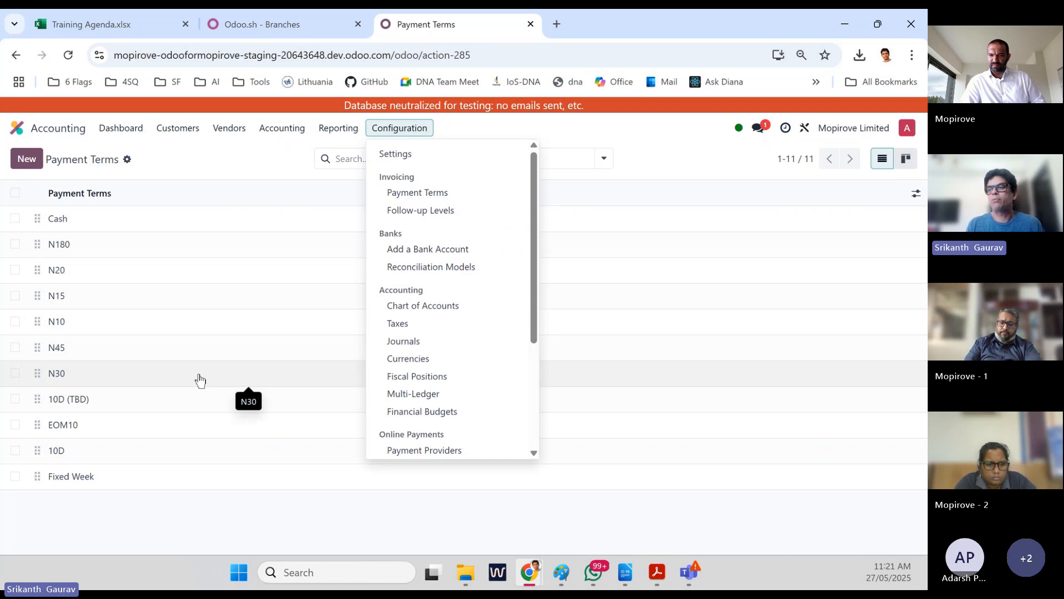
left_click(233, 508)
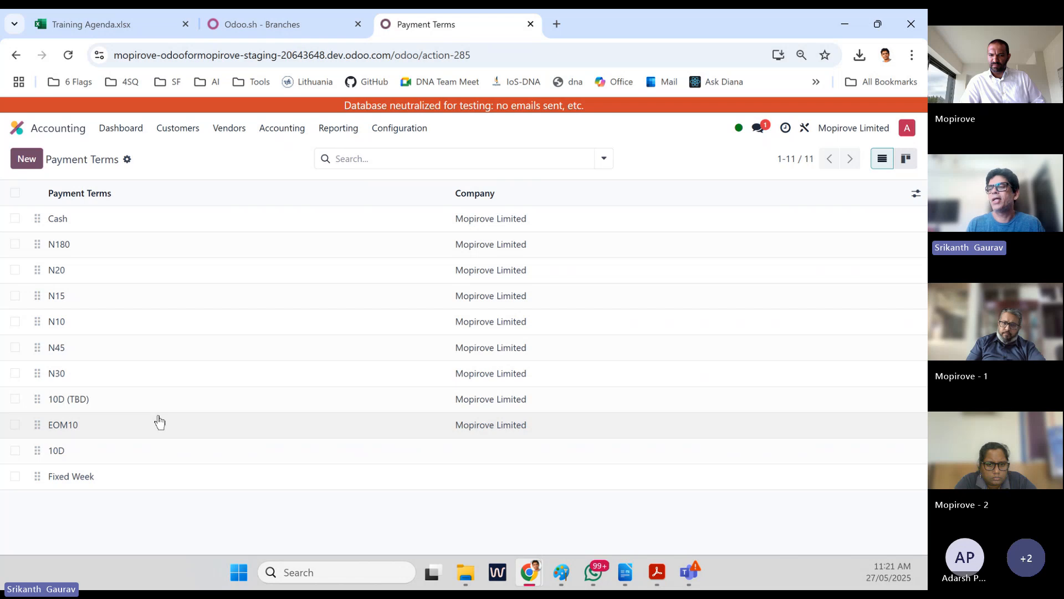
left_click(76, 406)
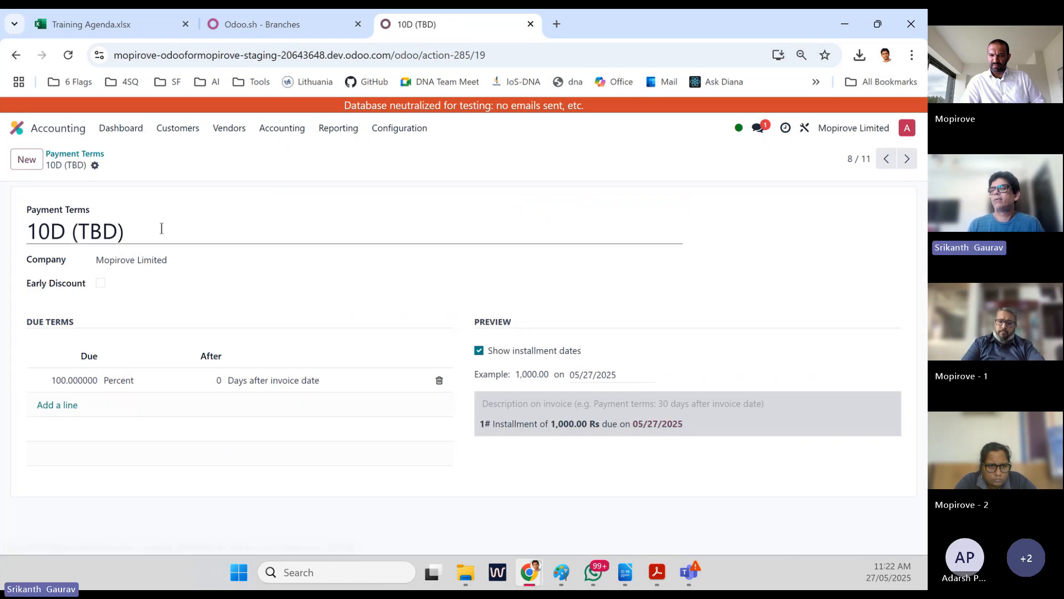
left_click(71, 152)
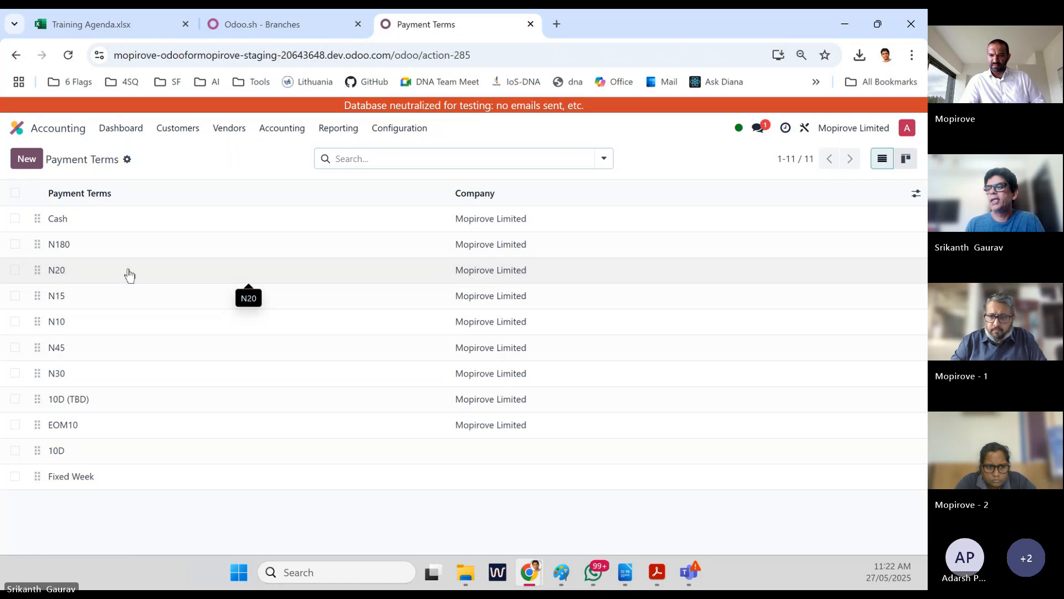
left_click(74, 430)
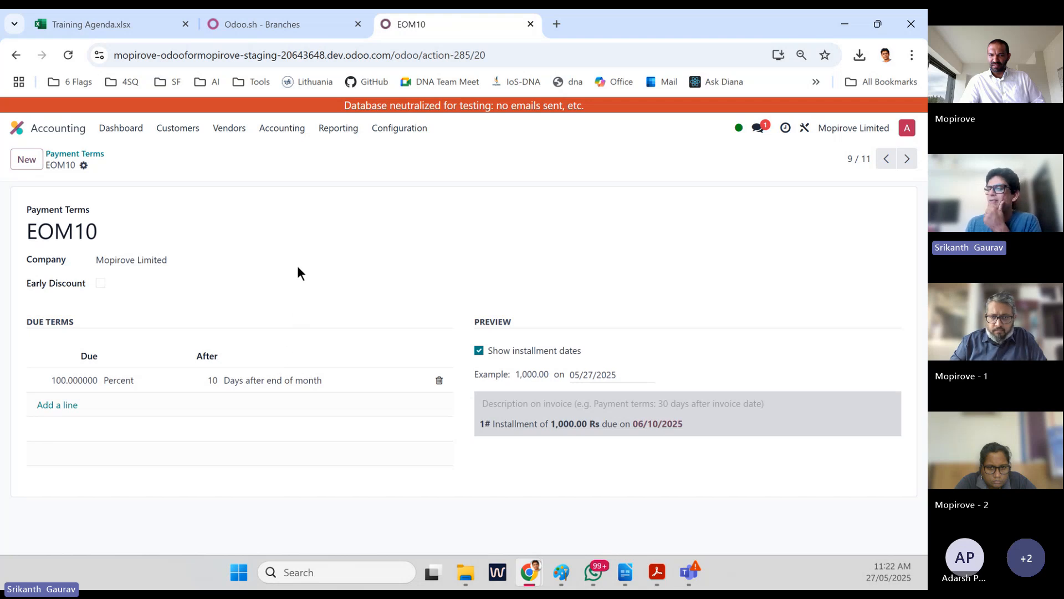
left_click(81, 158)
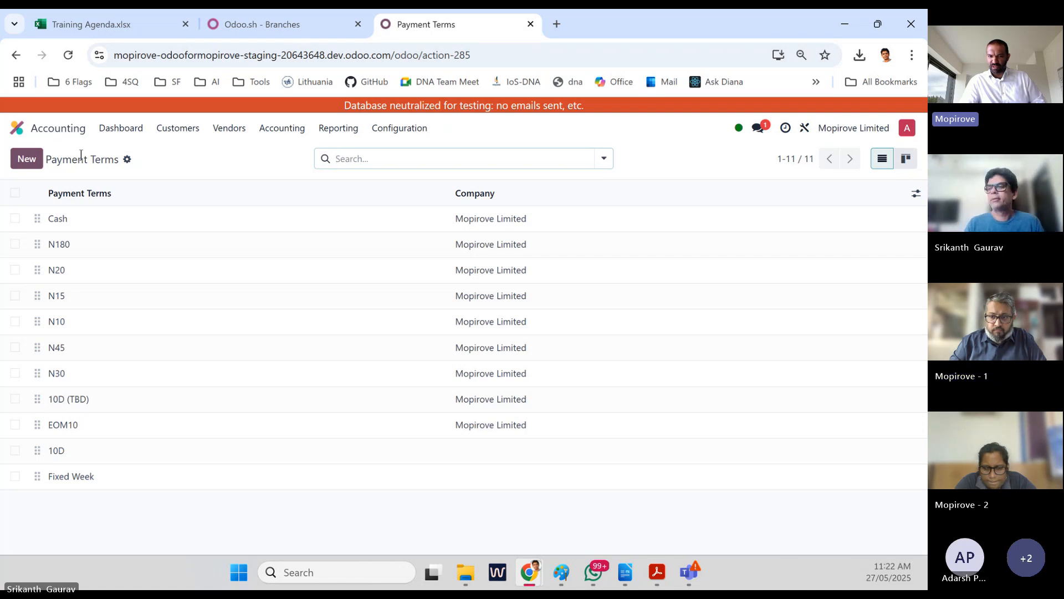
Step: Check the Payment Terms list's optional columns, then open the Fixed Week term with its four 25% lines
left_click(81, 486)
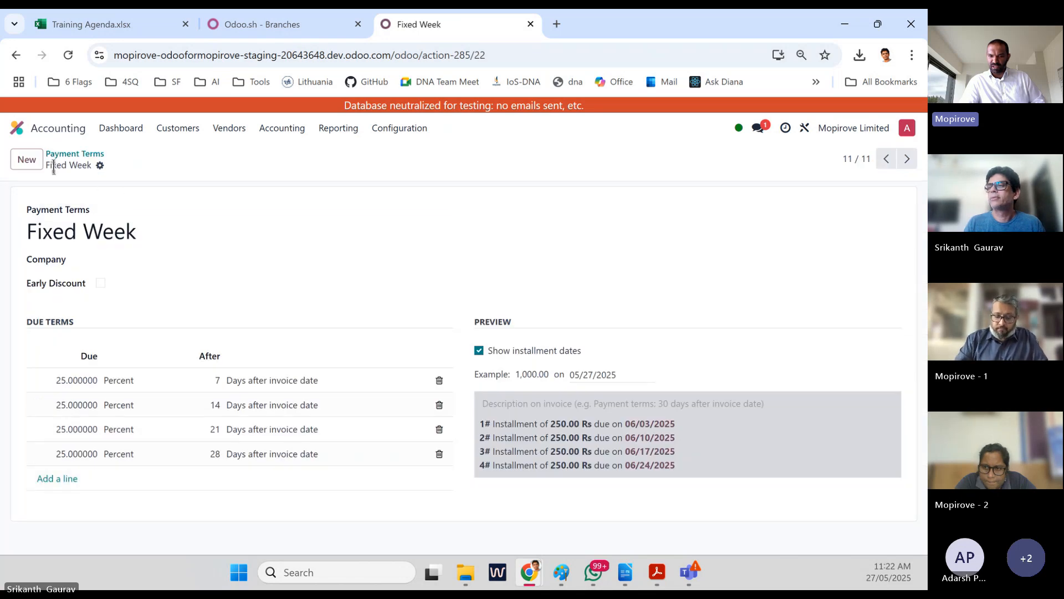
left_click(69, 153)
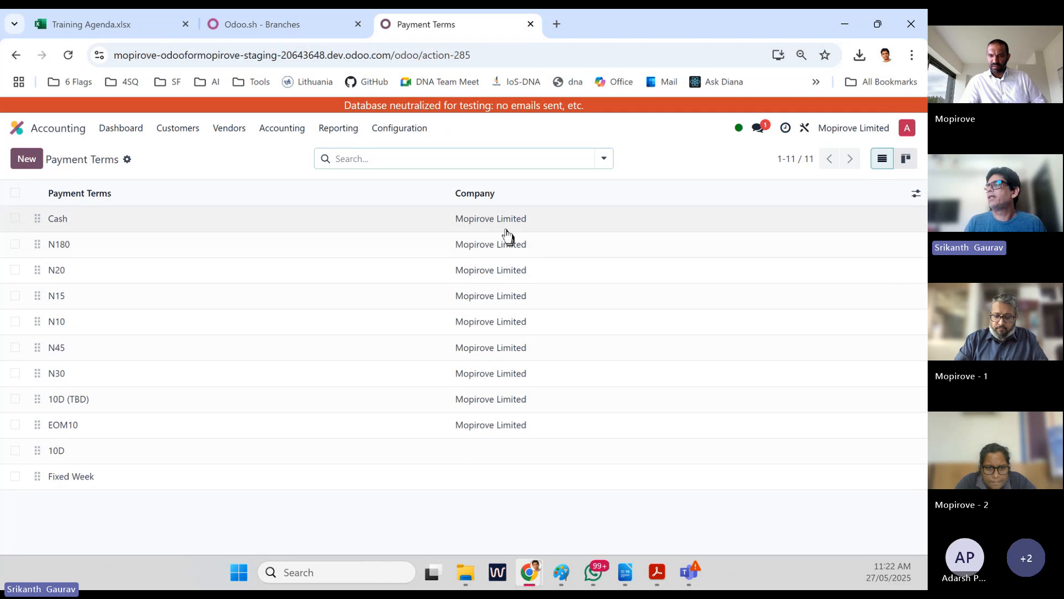
left_click(916, 194)
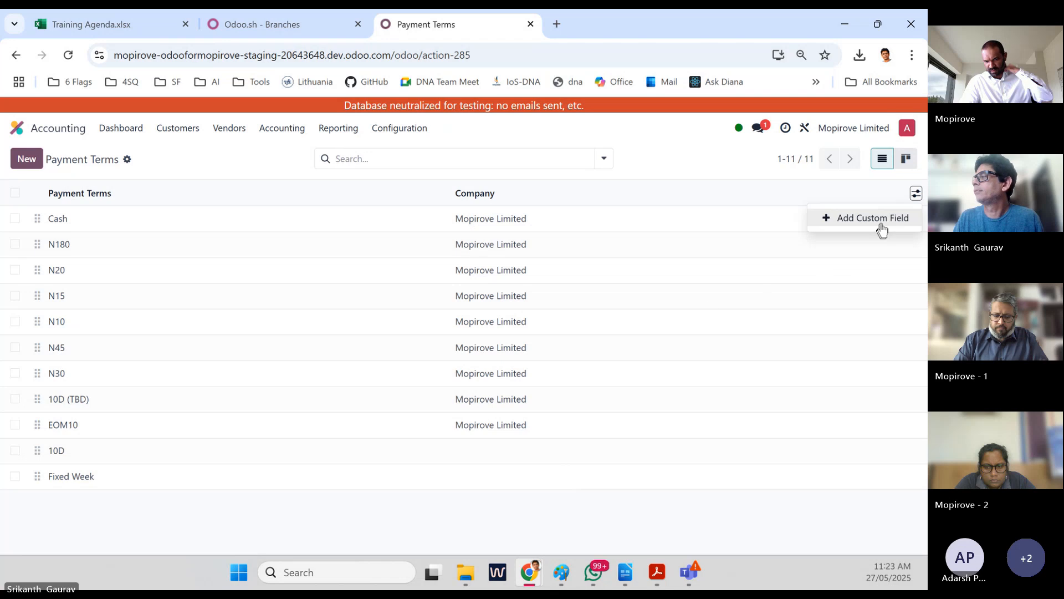
left_click(916, 196)
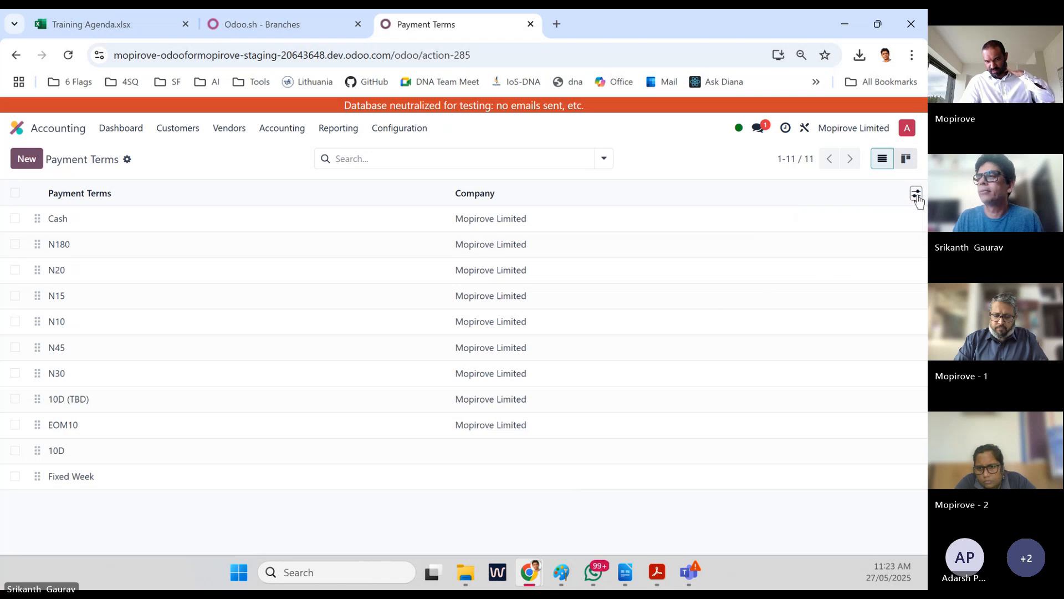
left_click(916, 195)
left_click(204, 482)
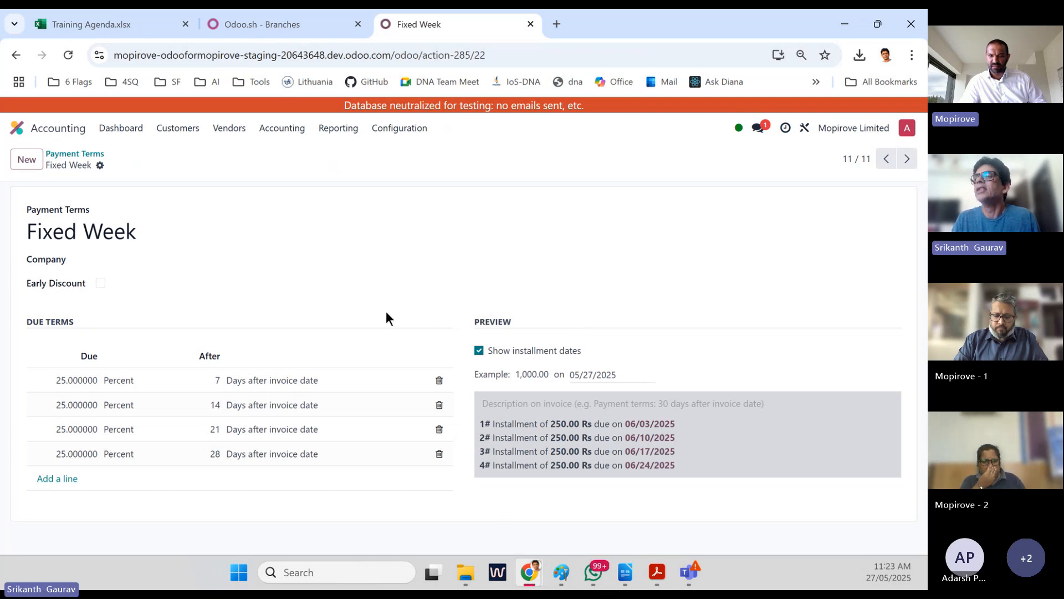
Step: Review Fixed Week's Company choices, leave the field empty, and return to the 11 Payment Terms
left_click(129, 252)
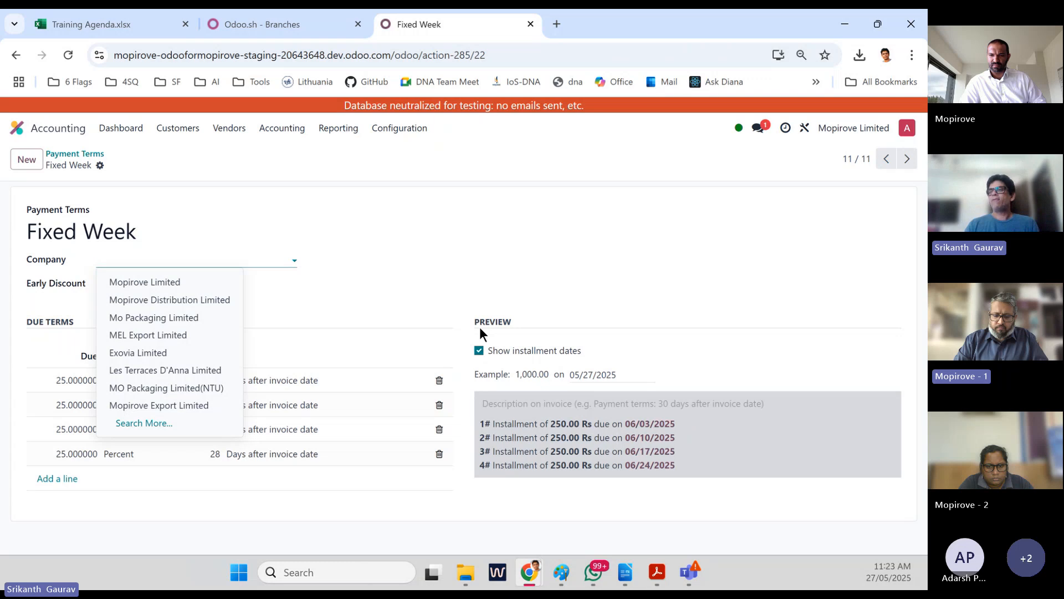
left_click(66, 153)
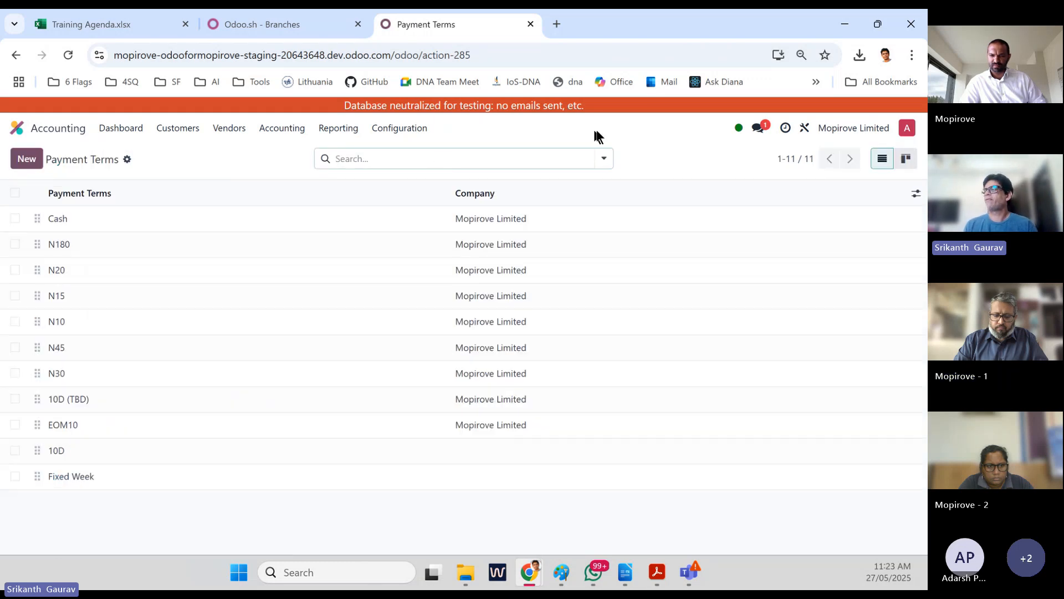
Step: Open the Journals list and scroll through its 29 journals, including Vendor Bills and MUR banks
left_click(387, 134)
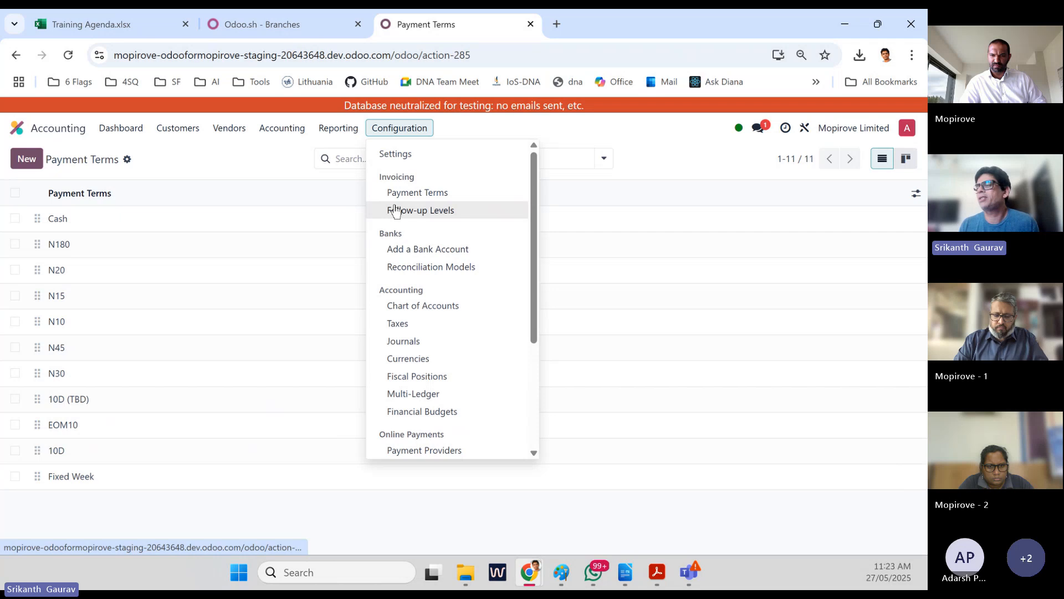
left_click(404, 339)
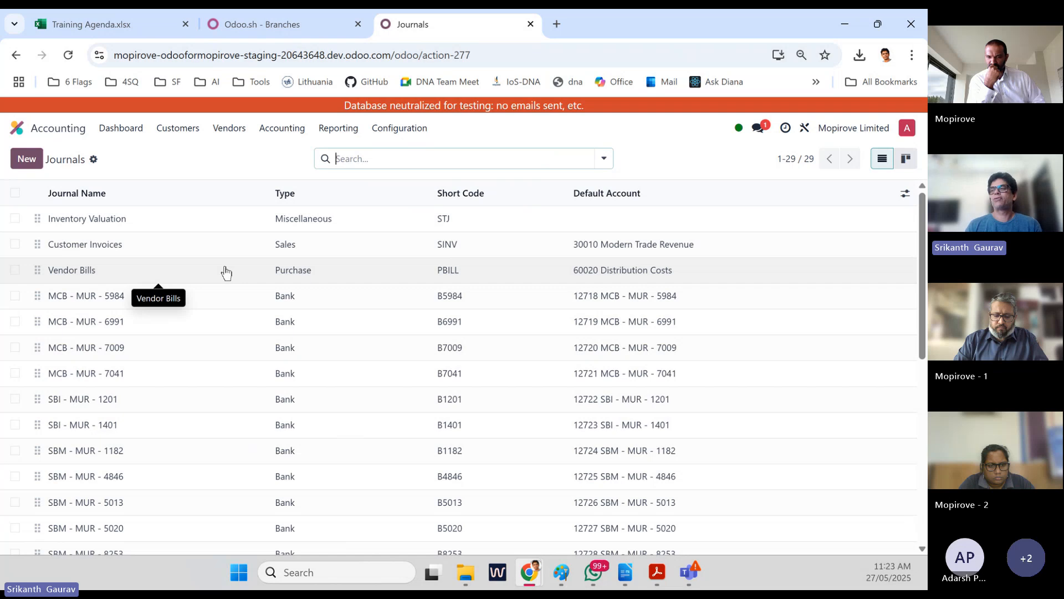
scroll(226, 272, "down", 1)
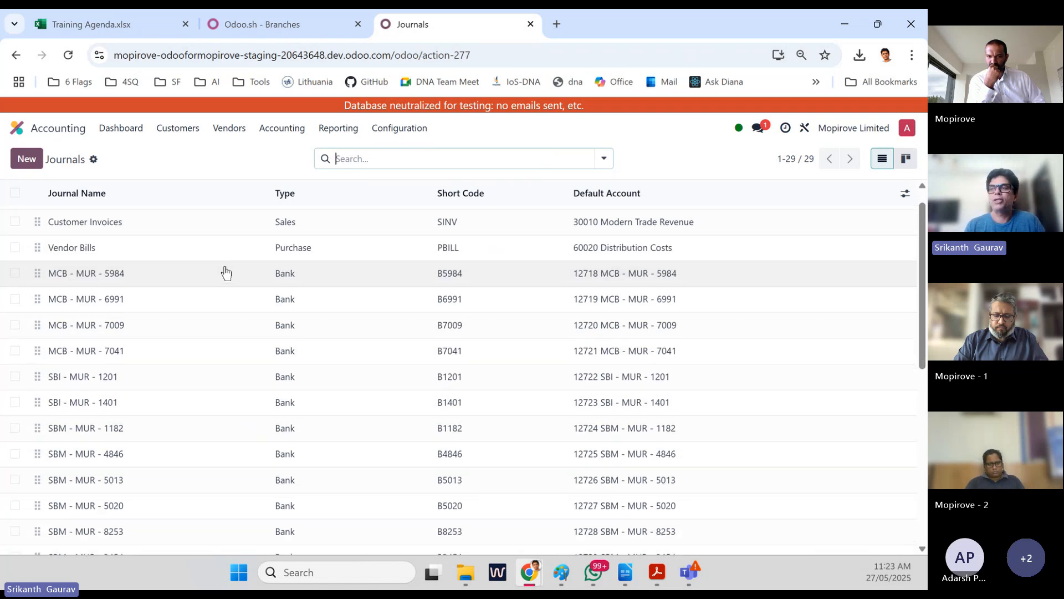
scroll(226, 271, "down", 1)
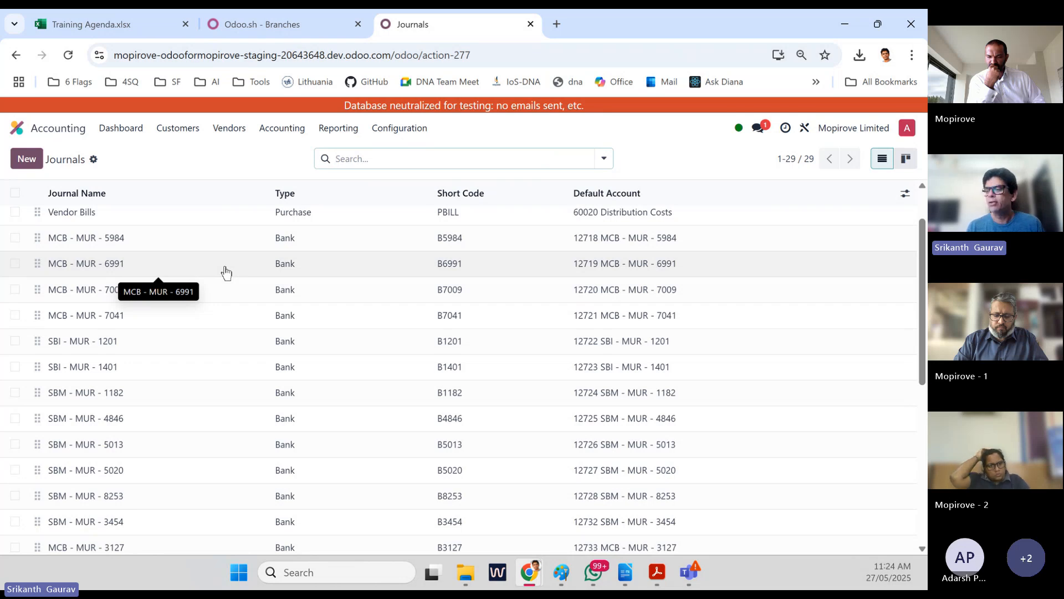
scroll(226, 272, "down", 5)
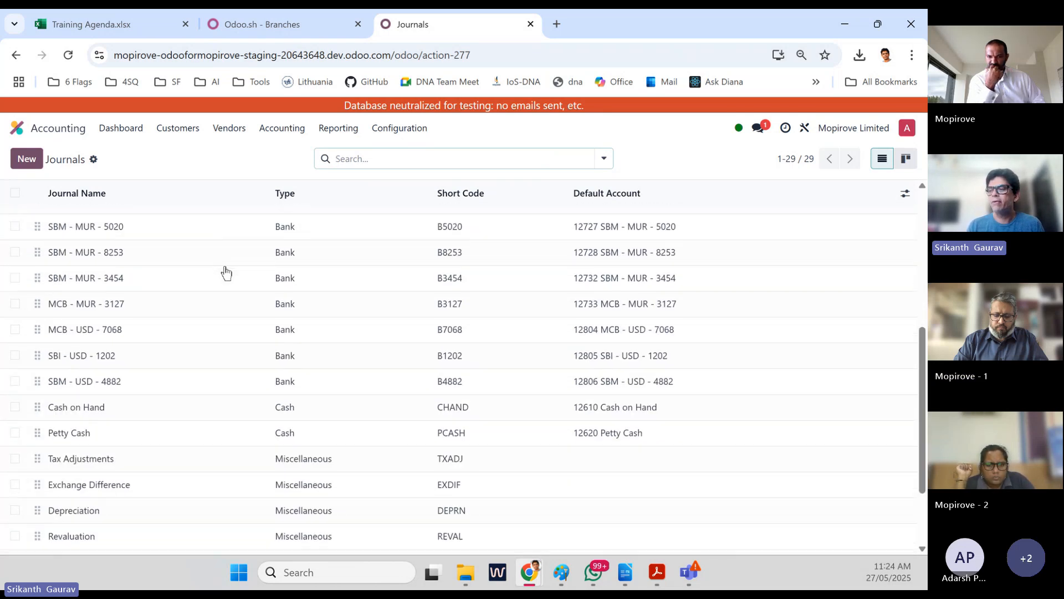
scroll(226, 272, "down", 2)
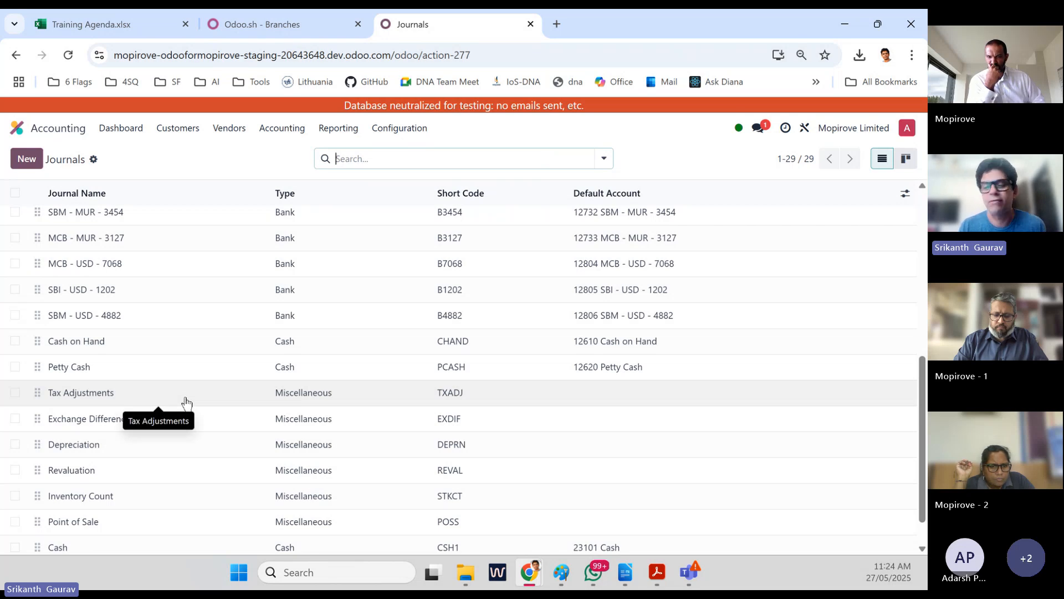
scroll(185, 403, "down", 1)
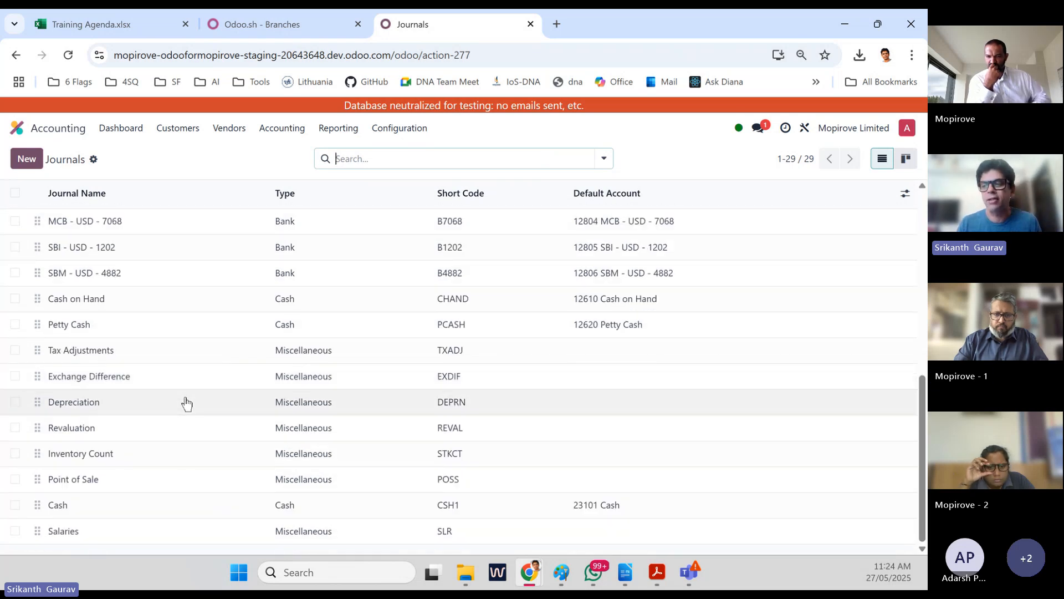
scroll(186, 404, "up", 10)
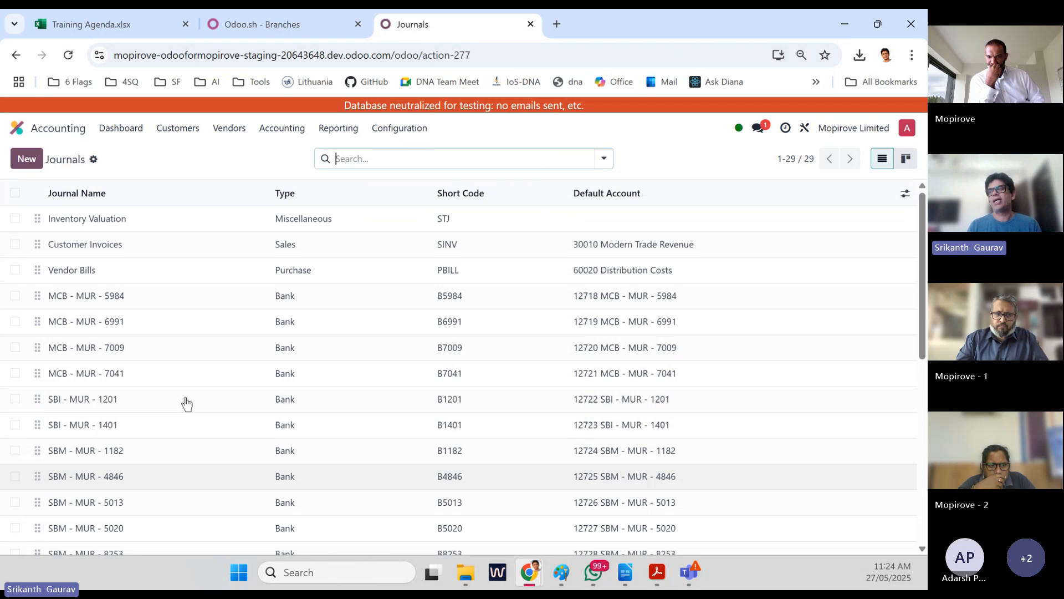
left_click(397, 133)
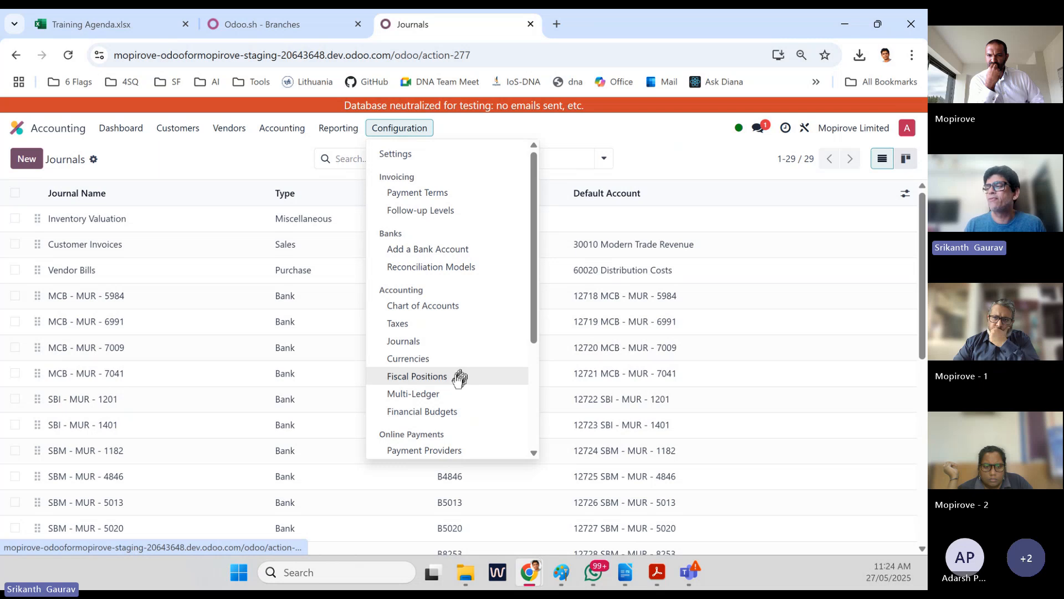
Step: View the Multi-ledger page, which has no ledger groups, then go to the apps home screen
left_click(440, 395)
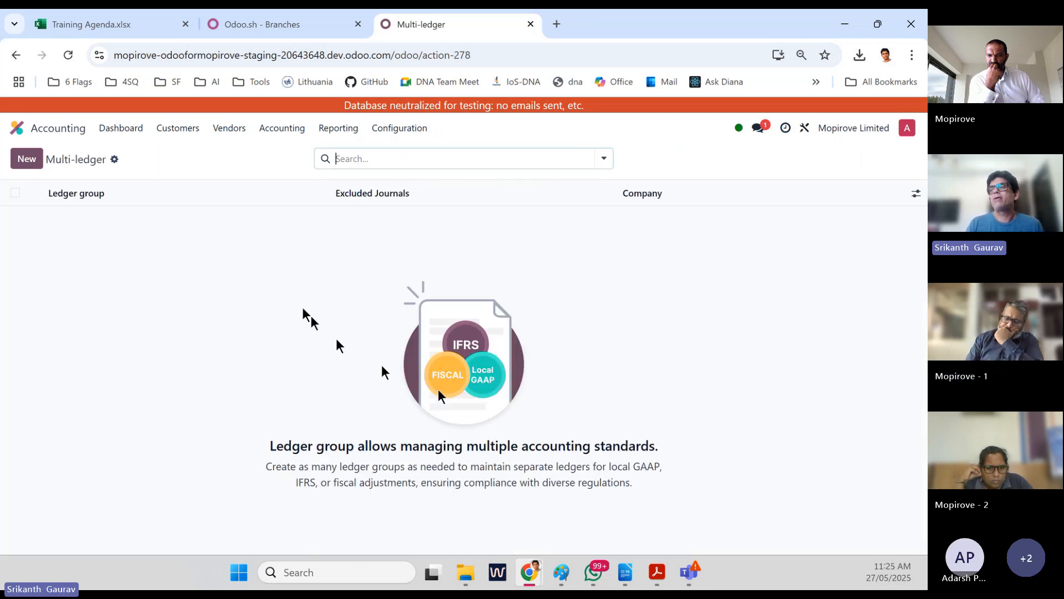
left_click(398, 132)
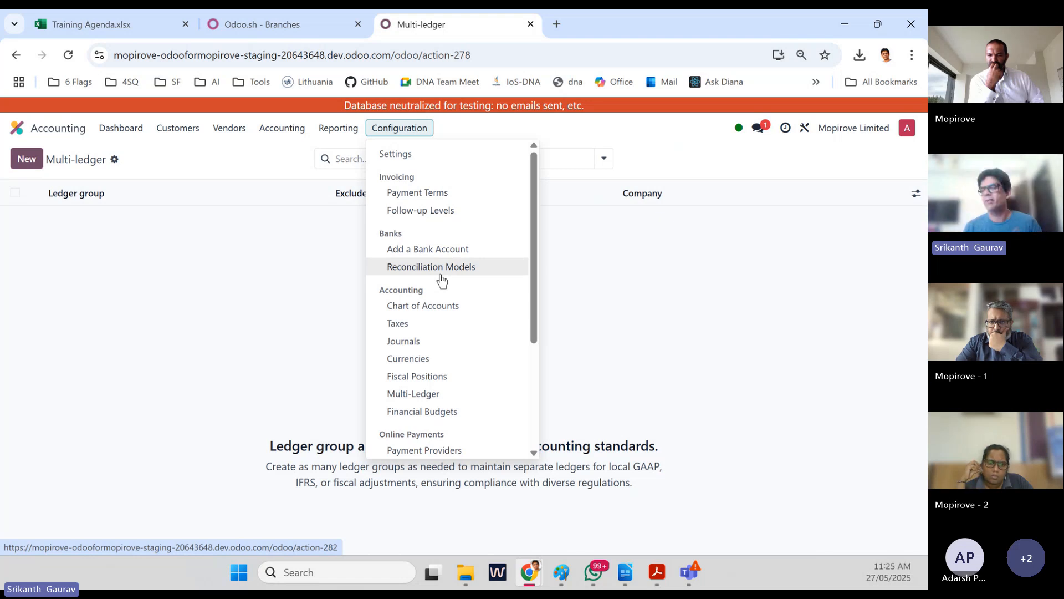
left_click(697, 305)
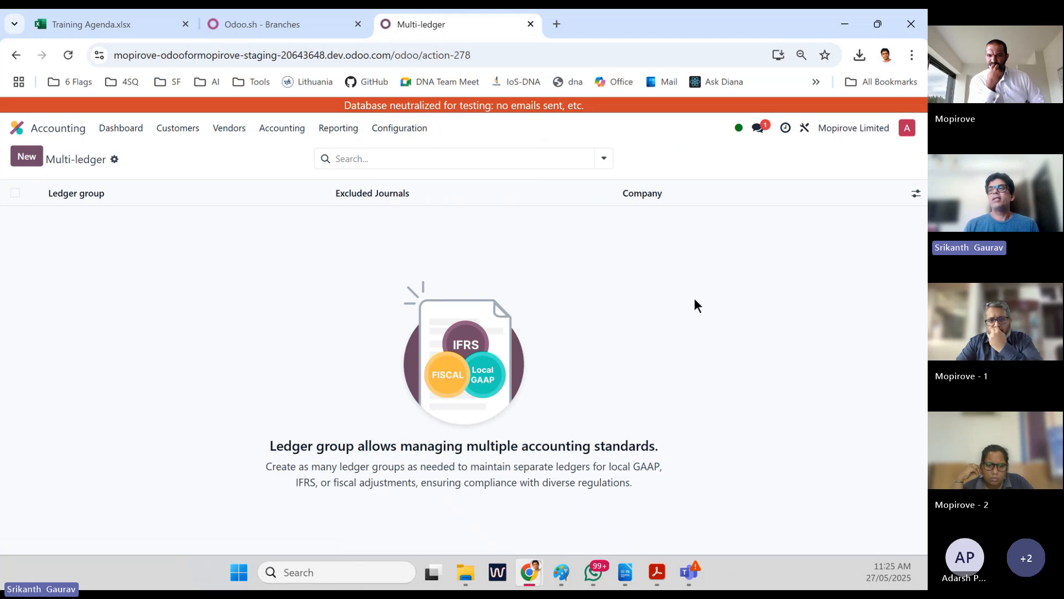
left_click(48, 125)
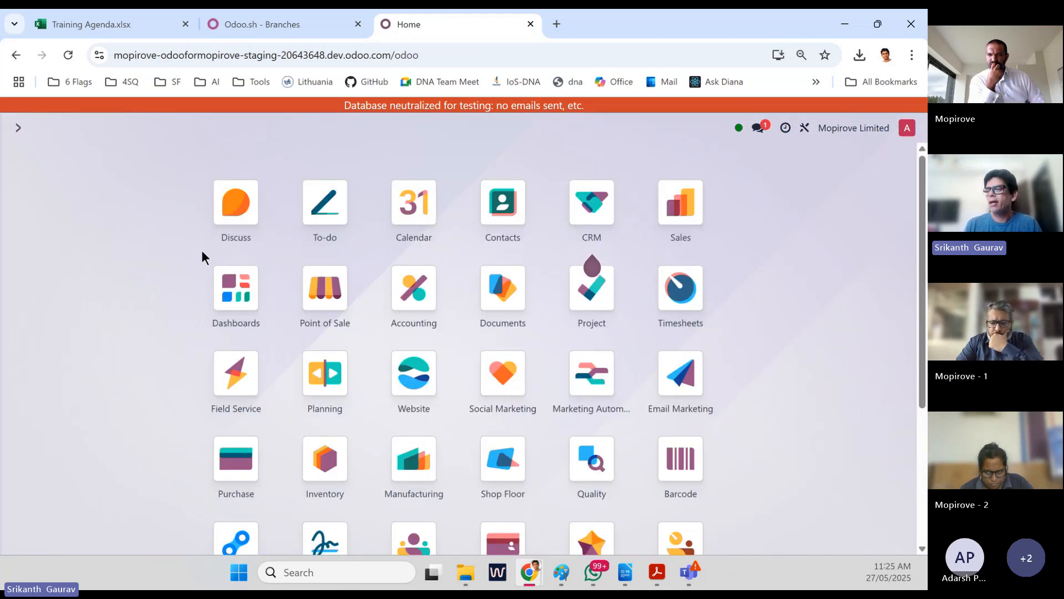
left_click(409, 302)
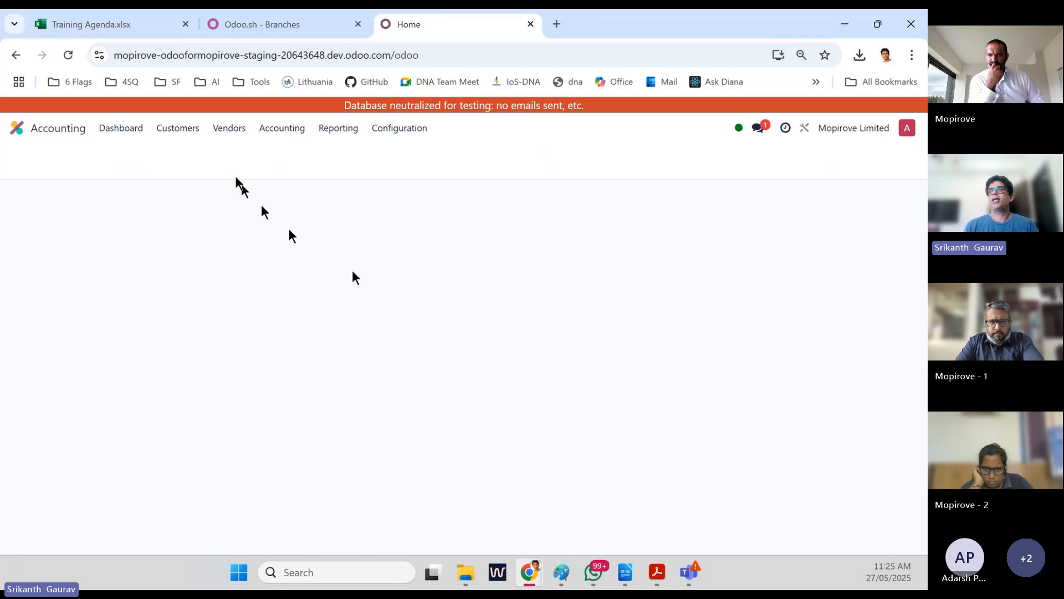
left_click(168, 135)
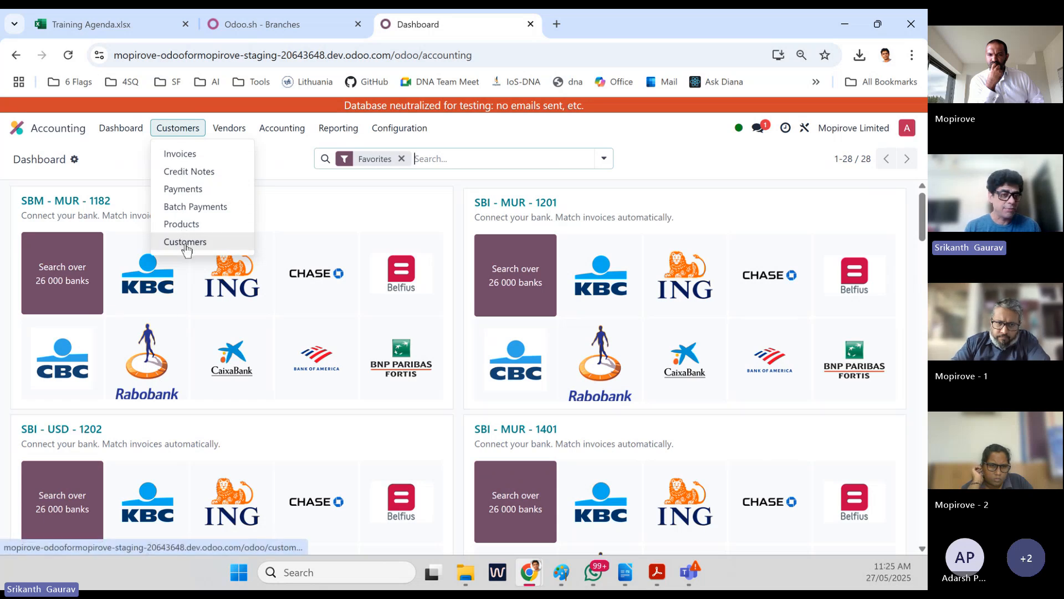
left_click(229, 128)
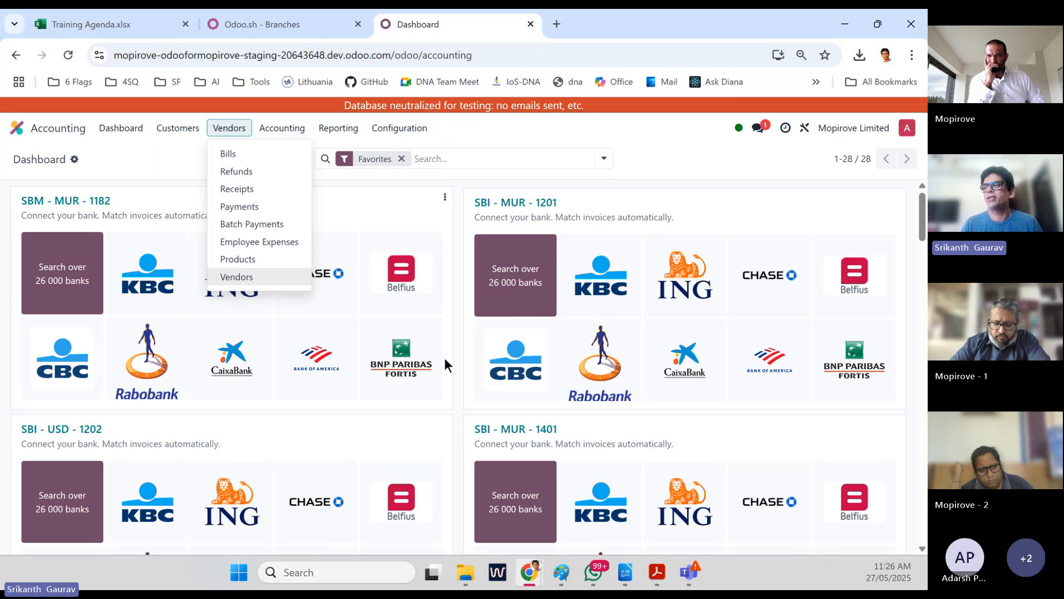
mouse_move(272, 123)
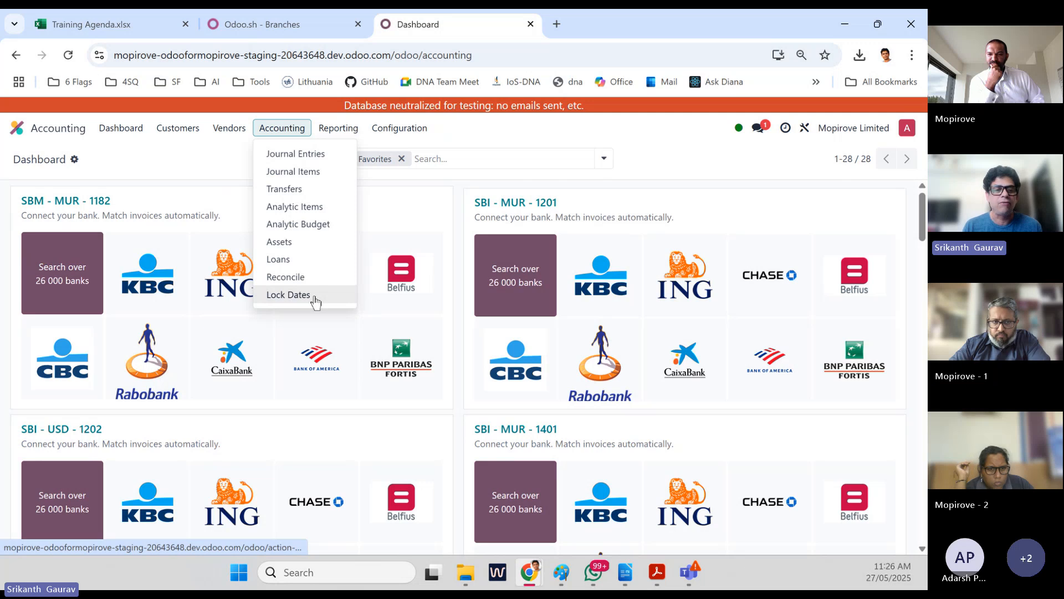
left_click(335, 132)
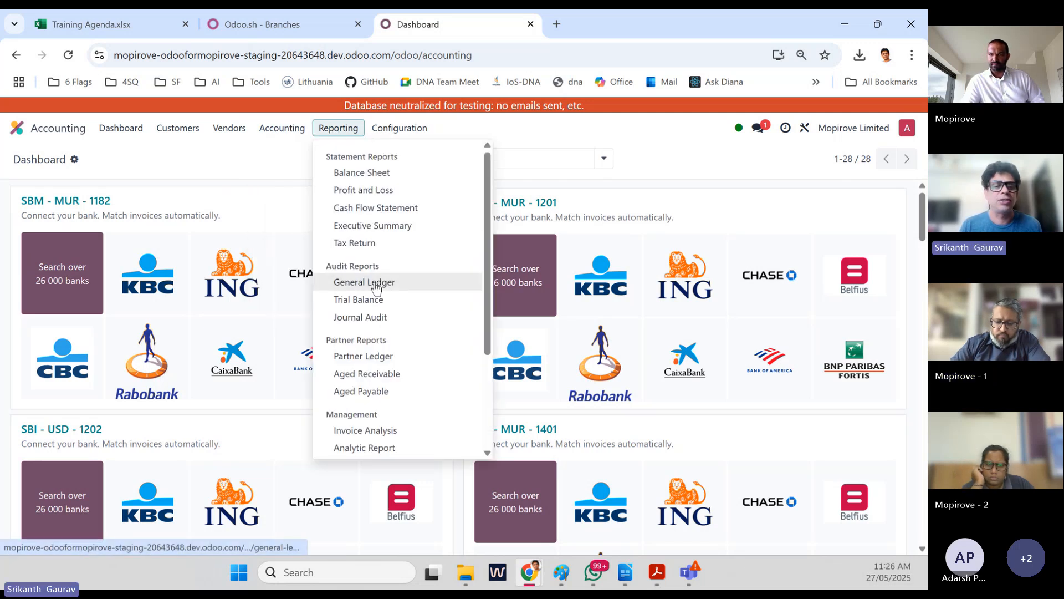
scroll(373, 286, "down", 2)
scroll(375, 283, "up", 2)
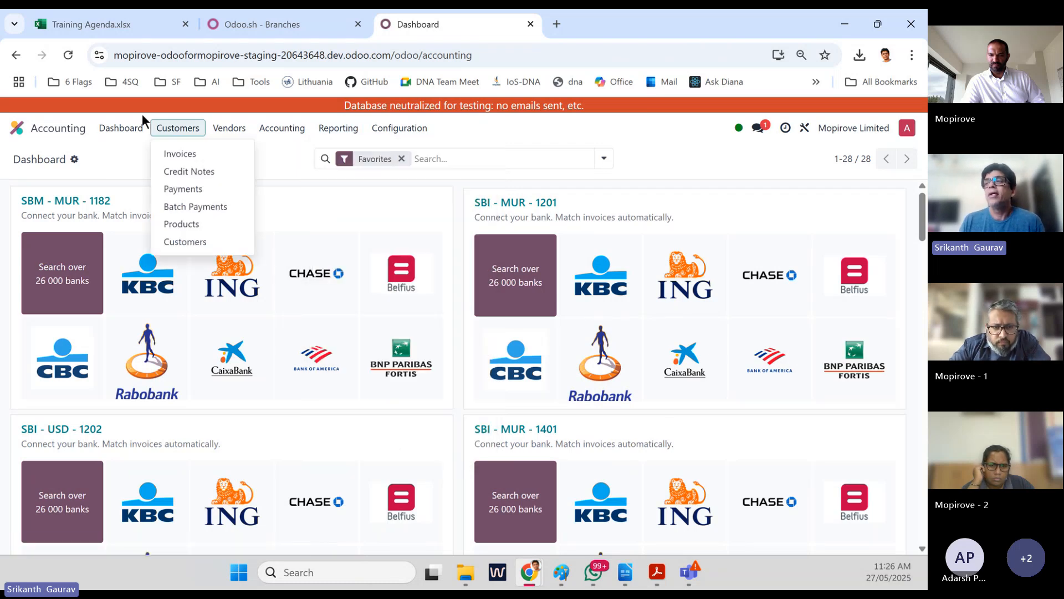
Step: Go to the apps home screen and search 'das' to list dashboard menus
left_click(50, 131)
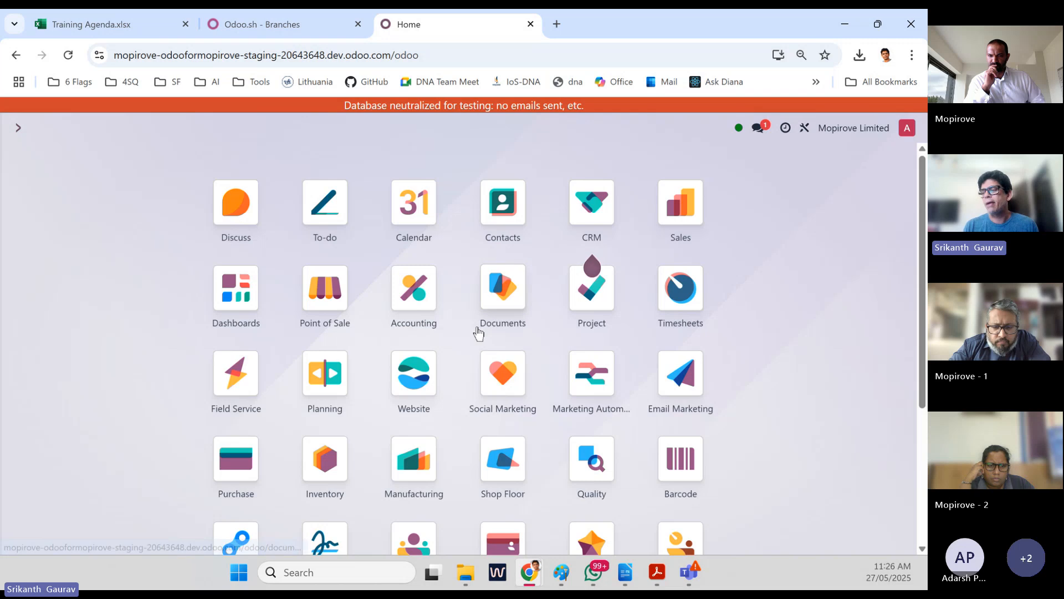
scroll(477, 333, "down", 4)
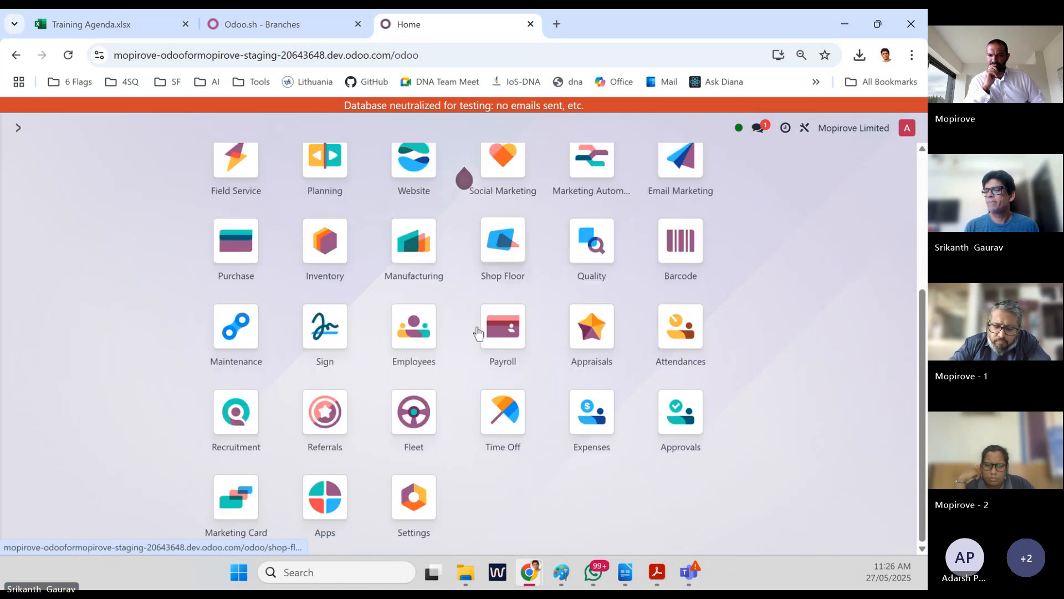
scroll(478, 333, "up", 3)
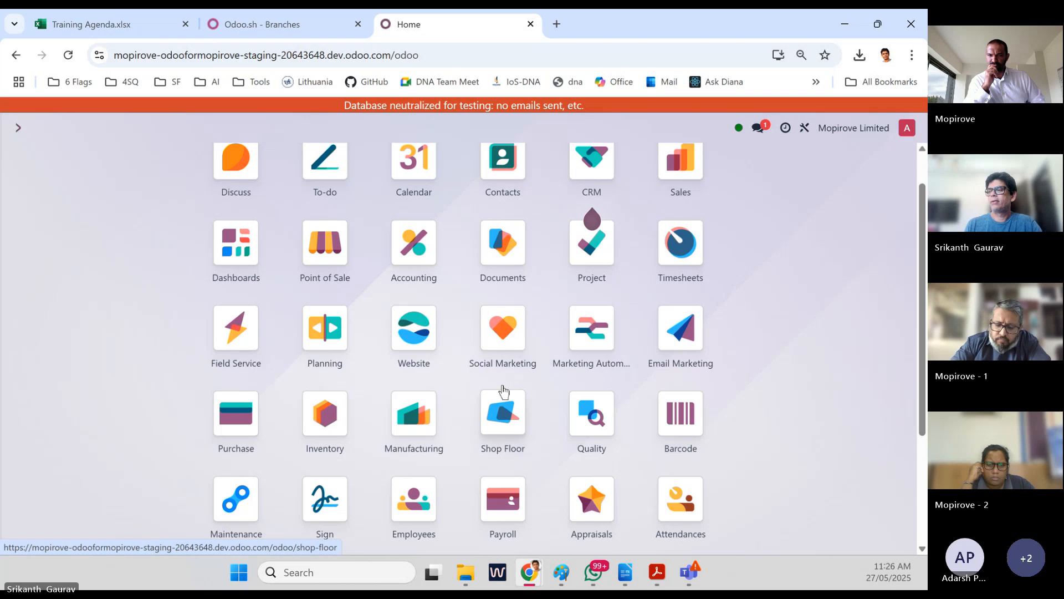
scroll(503, 386, "up", 1)
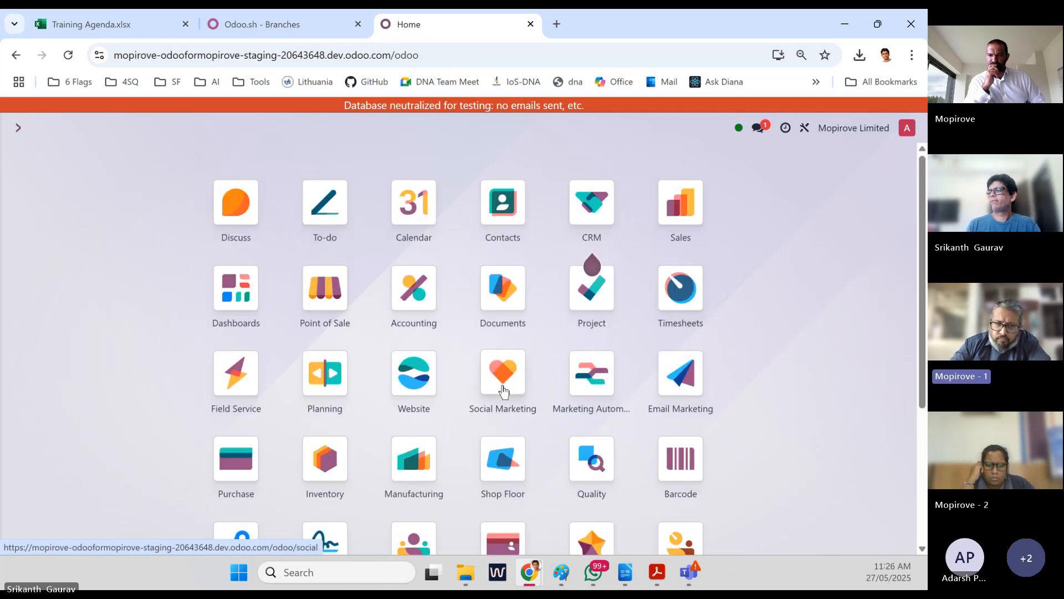
type("das")
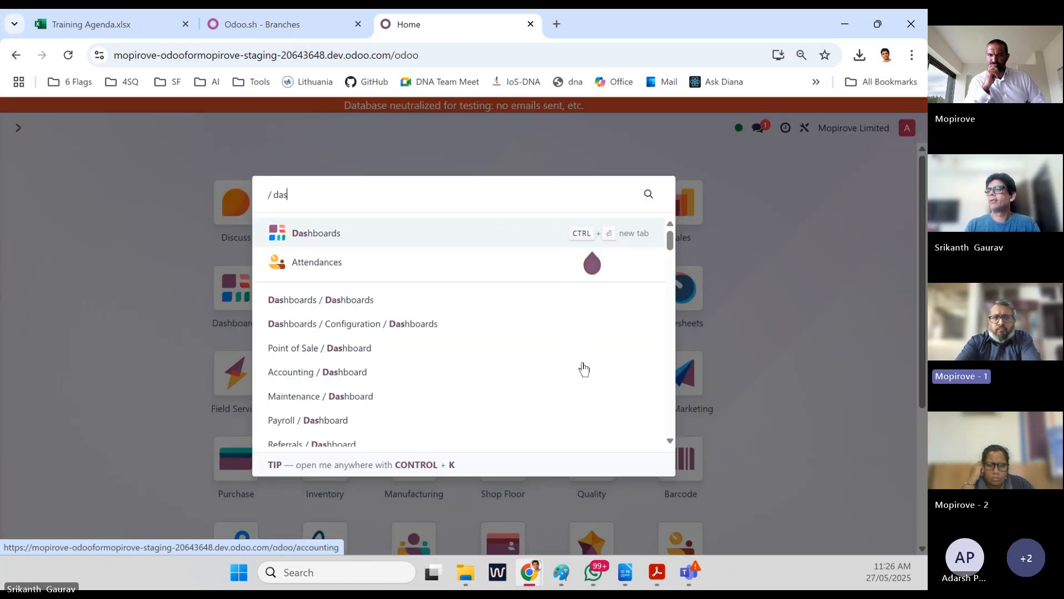
Step: Open Dashboards and browse the Sales dashboard: 11 quotations, 14 orders, 45,350 revenue, top countries and products
left_click(304, 232)
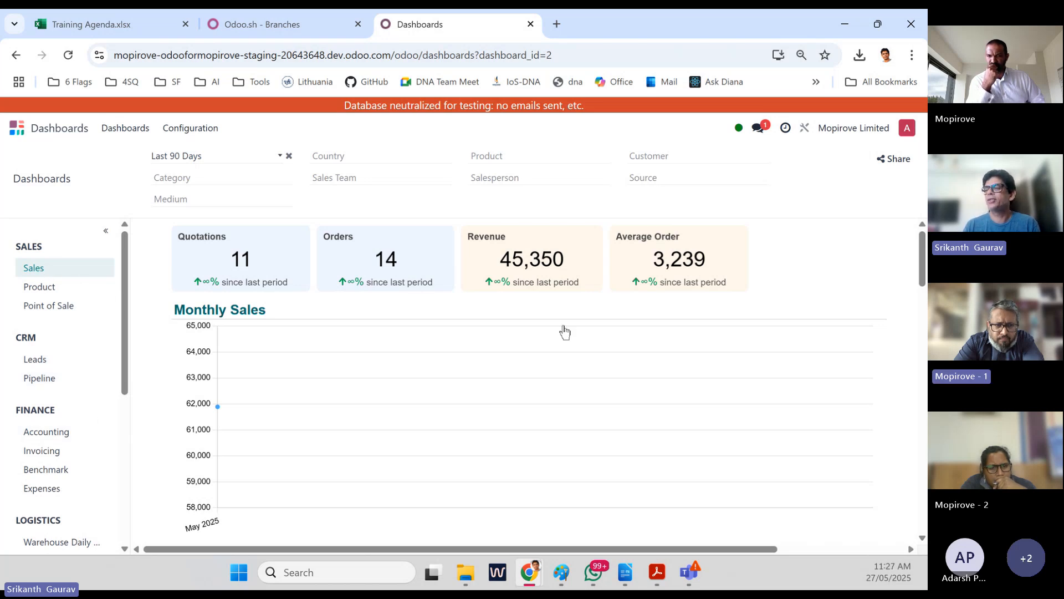
scroll(564, 331, "down", 1)
scroll(565, 332, "up", 1)
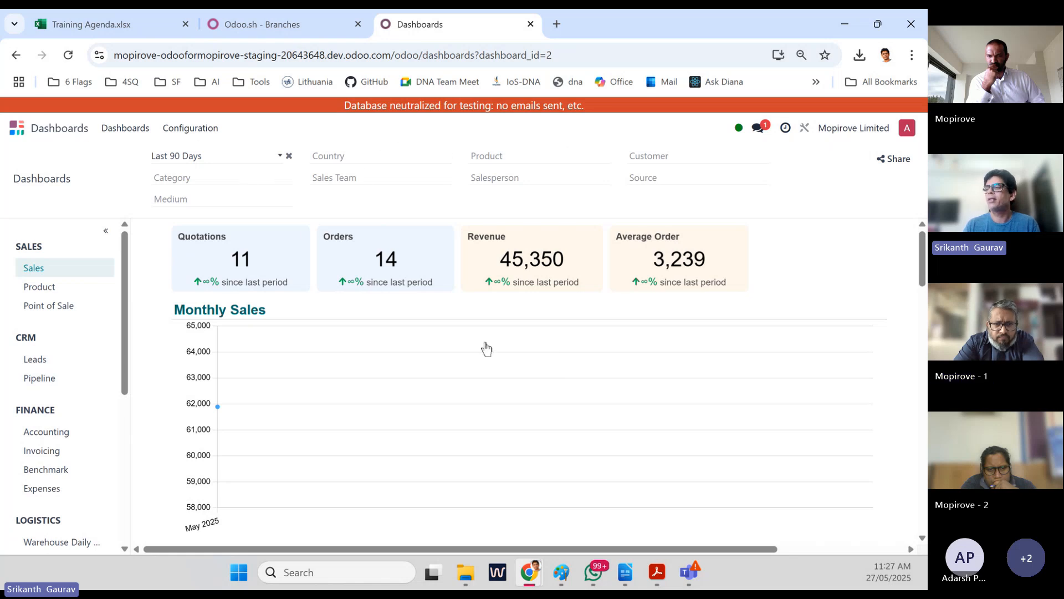
scroll(485, 349, "down", 3)
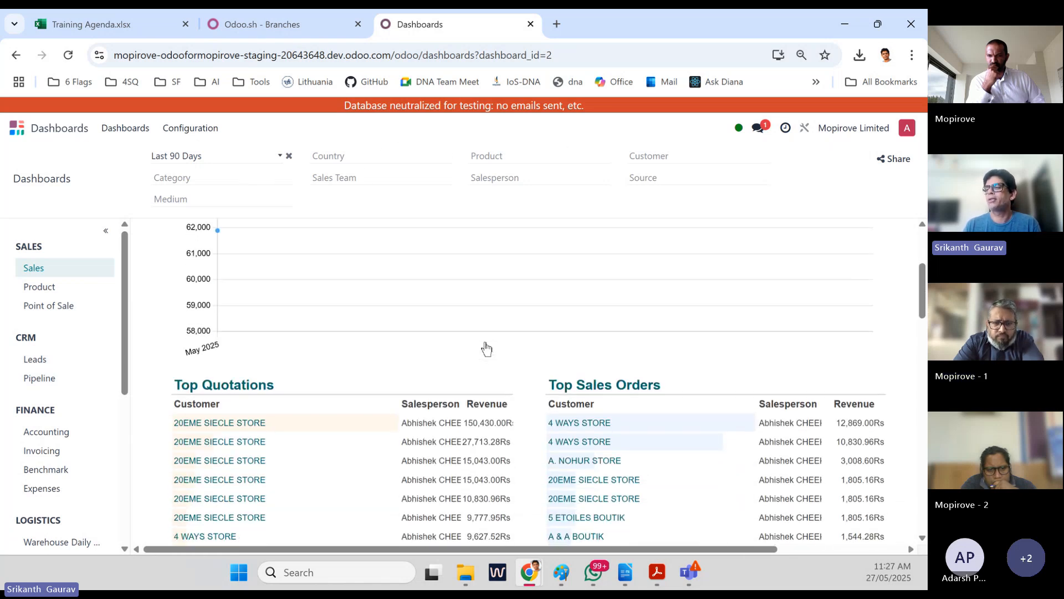
scroll(365, 418, "down", 1)
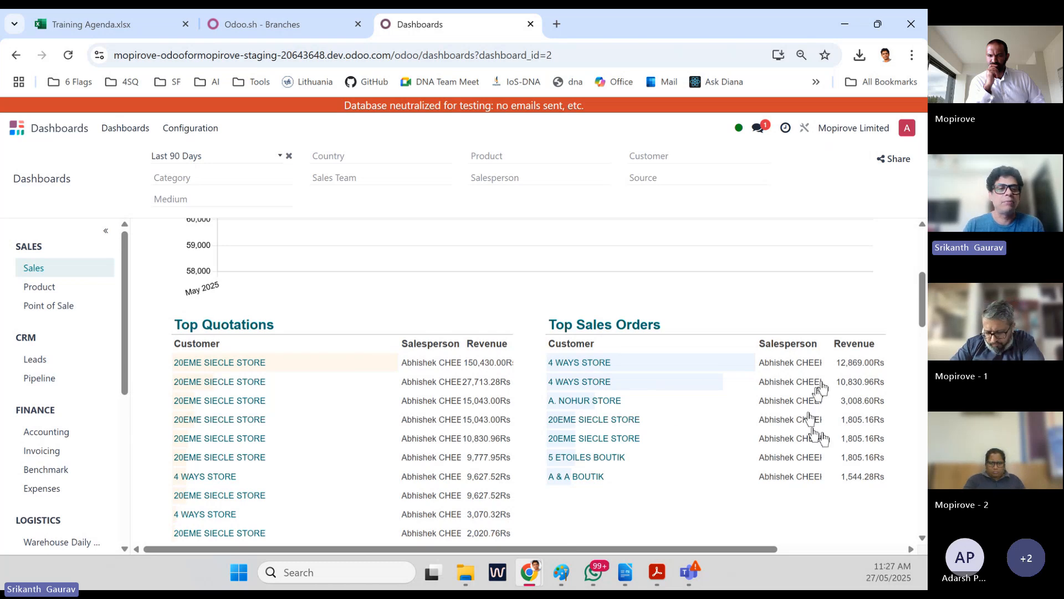
scroll(832, 385, "down", 2)
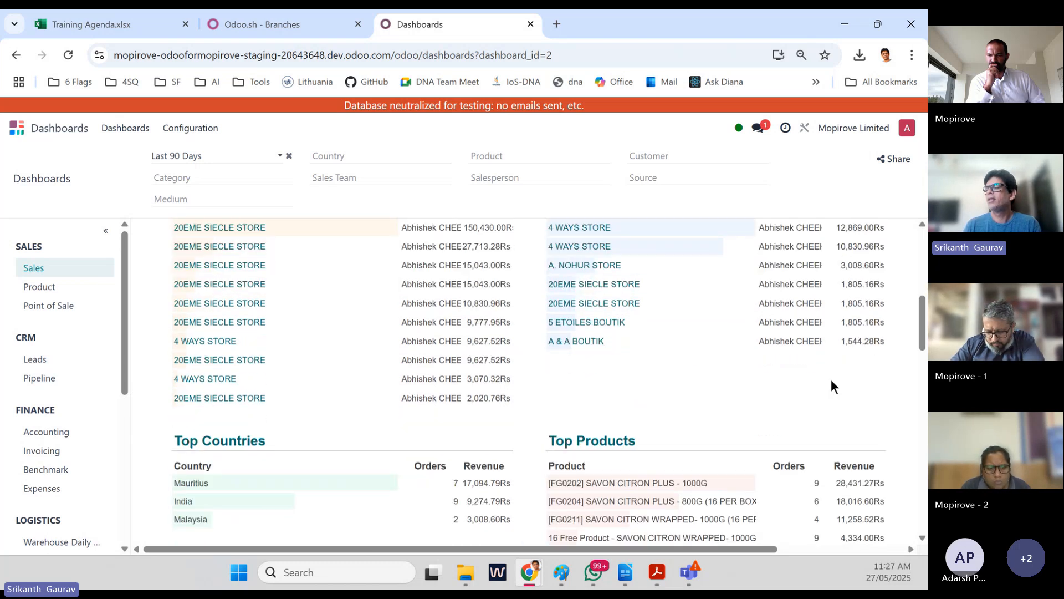
scroll(832, 385, "down", 3)
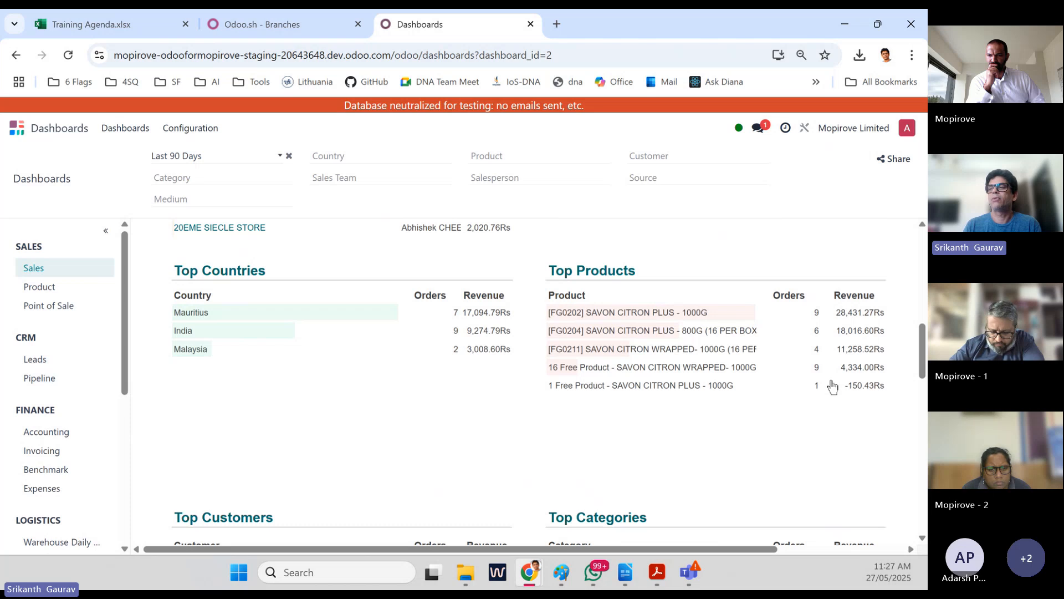
Step: Check income, receivables and payables on the Accounting dashboard, then go back to the apps home screen
left_click(75, 432)
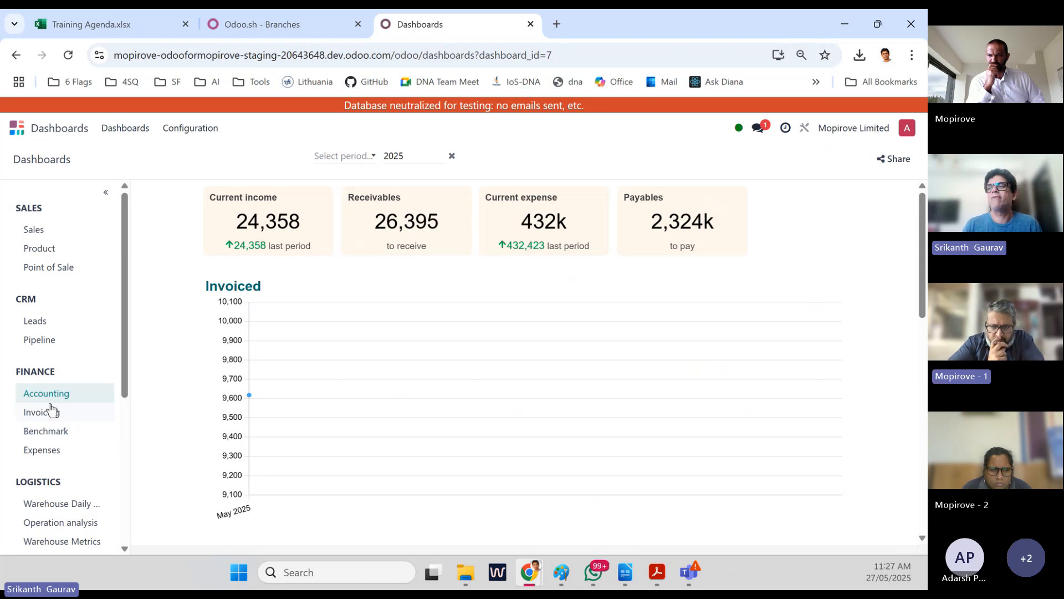
left_click(43, 132)
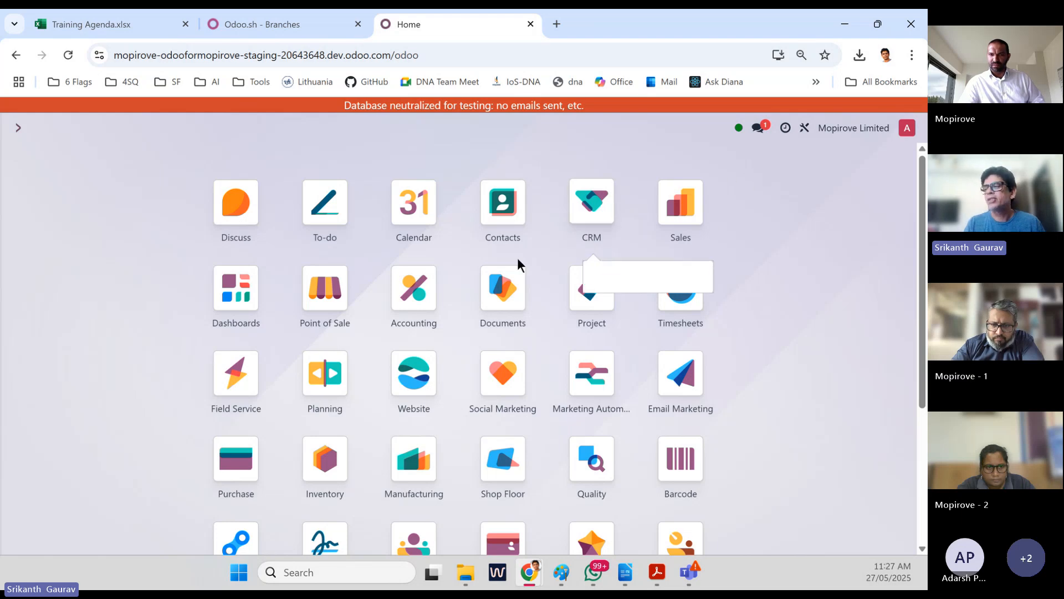
Step: Launch Accounting and expand the Vendors menu to reveal bills, payments and vendors
left_click(398, 278)
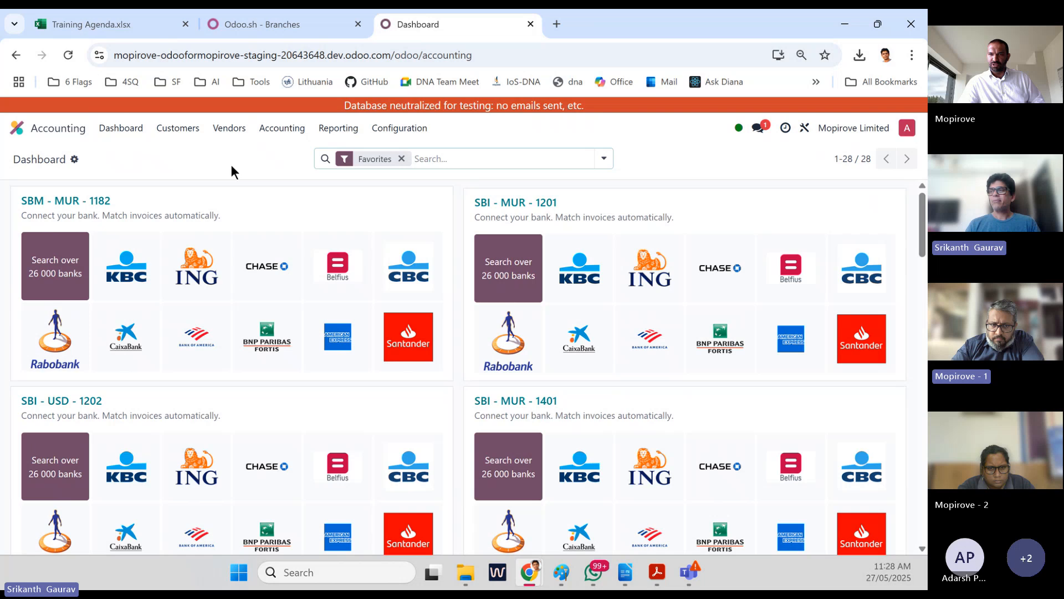
left_click(229, 127)
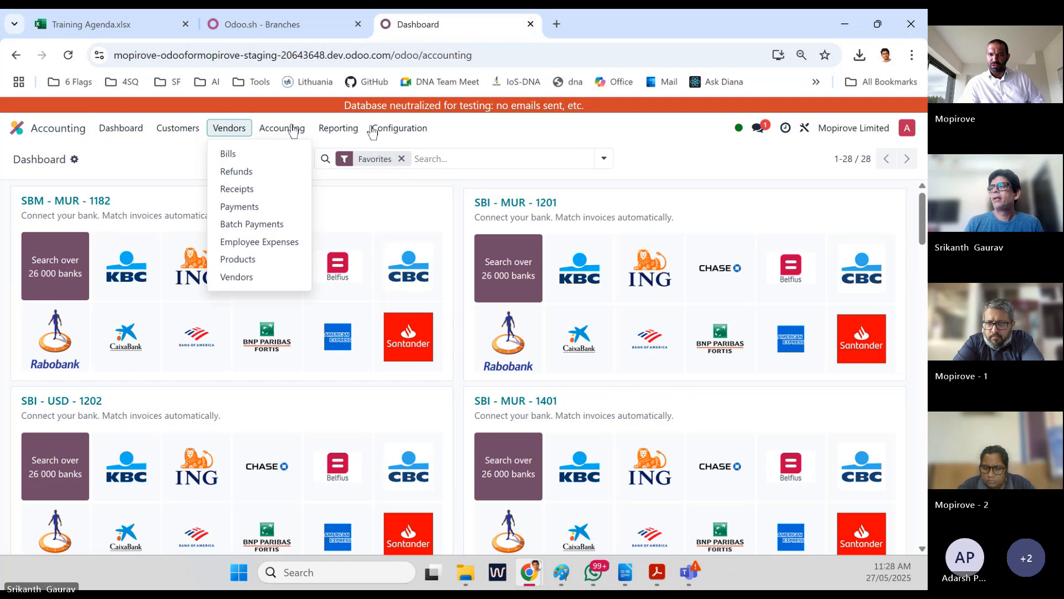
mouse_move(413, 129)
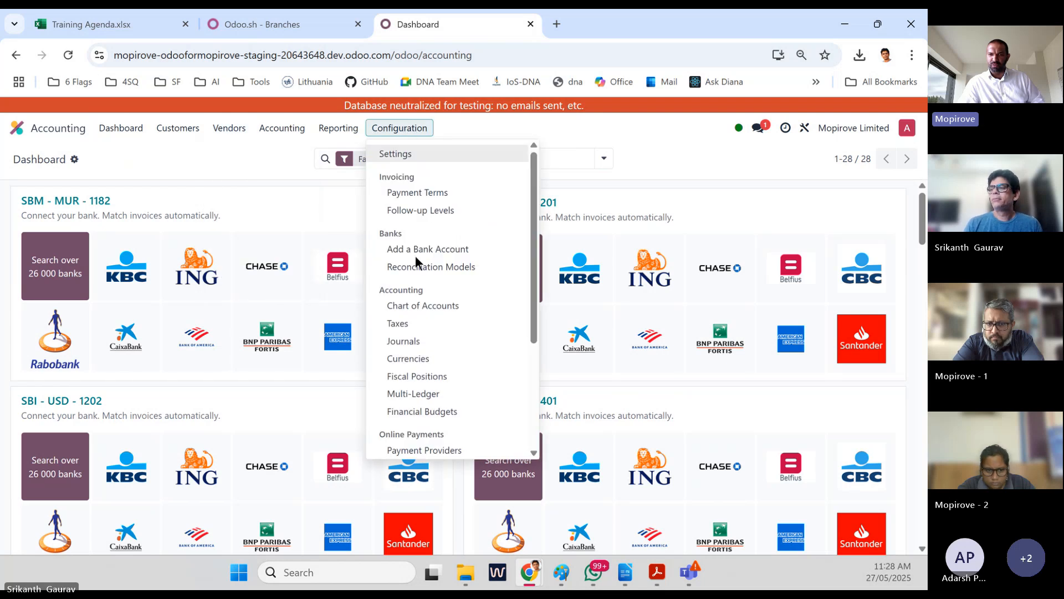
scroll(432, 330, "down", 3)
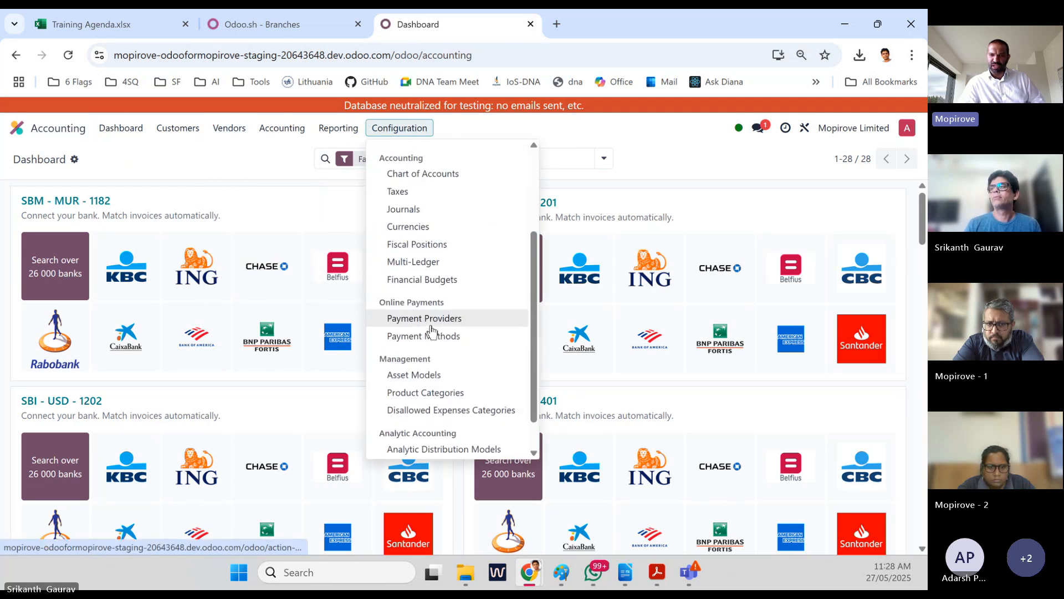
mouse_move(335, 127)
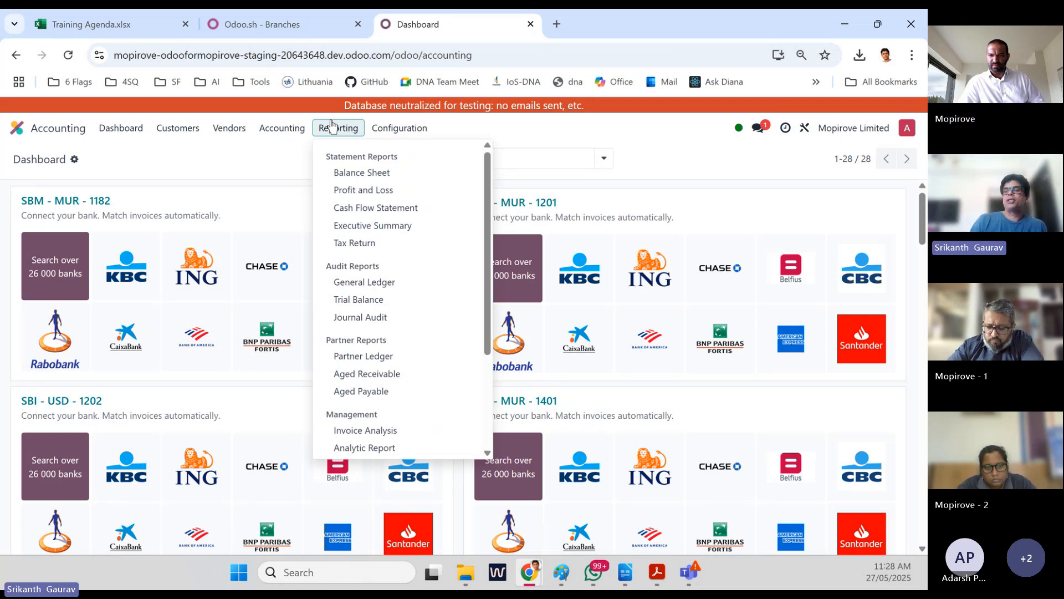
mouse_move(227, 120)
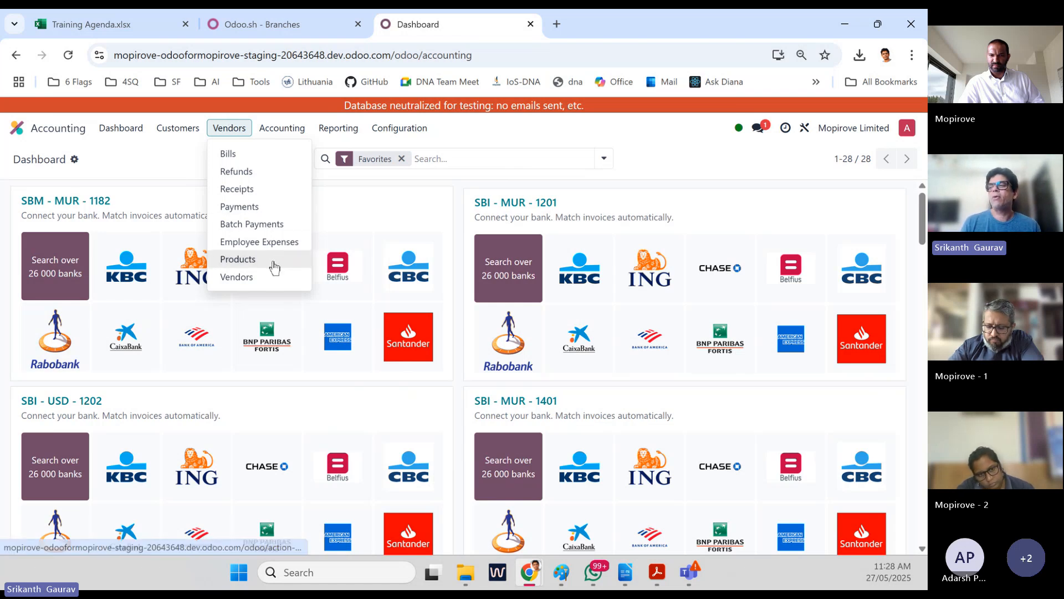
Step: Open AC HARDWARE LTD from the 179-vendor list shown in list view
left_click(237, 276)
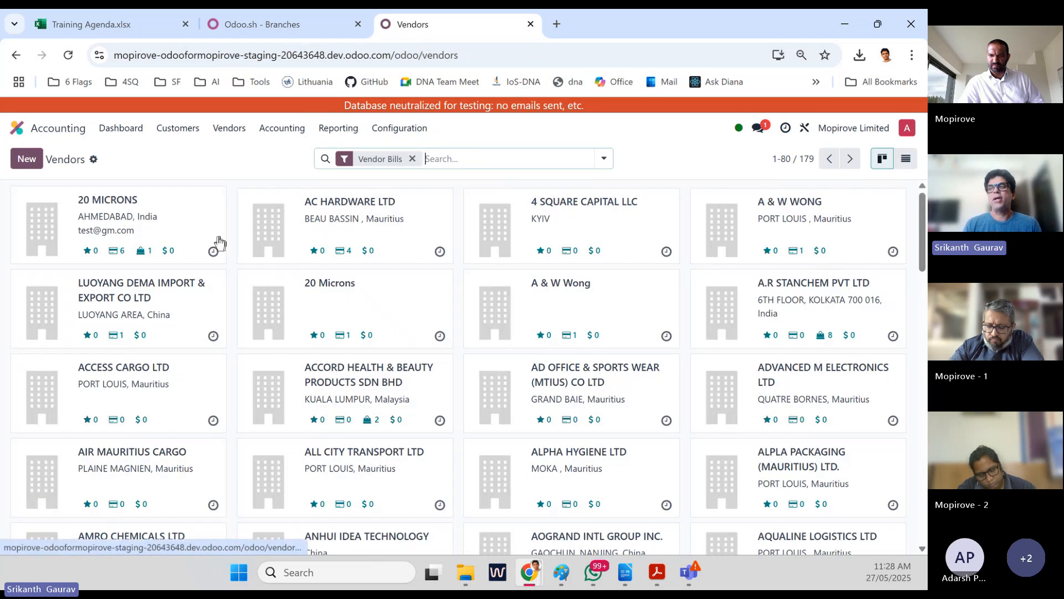
left_click(907, 162)
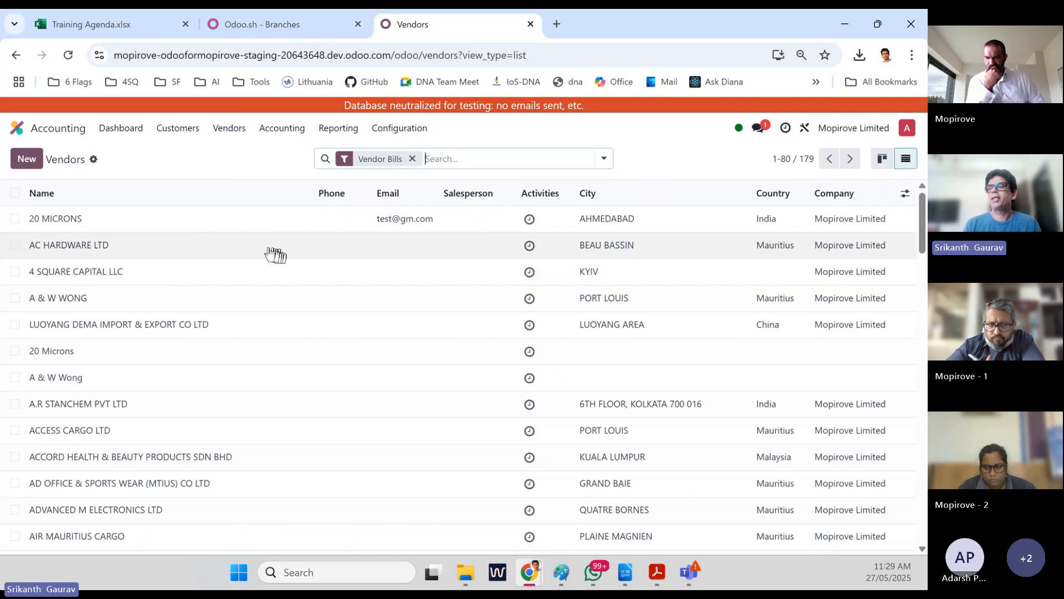
left_click(95, 247)
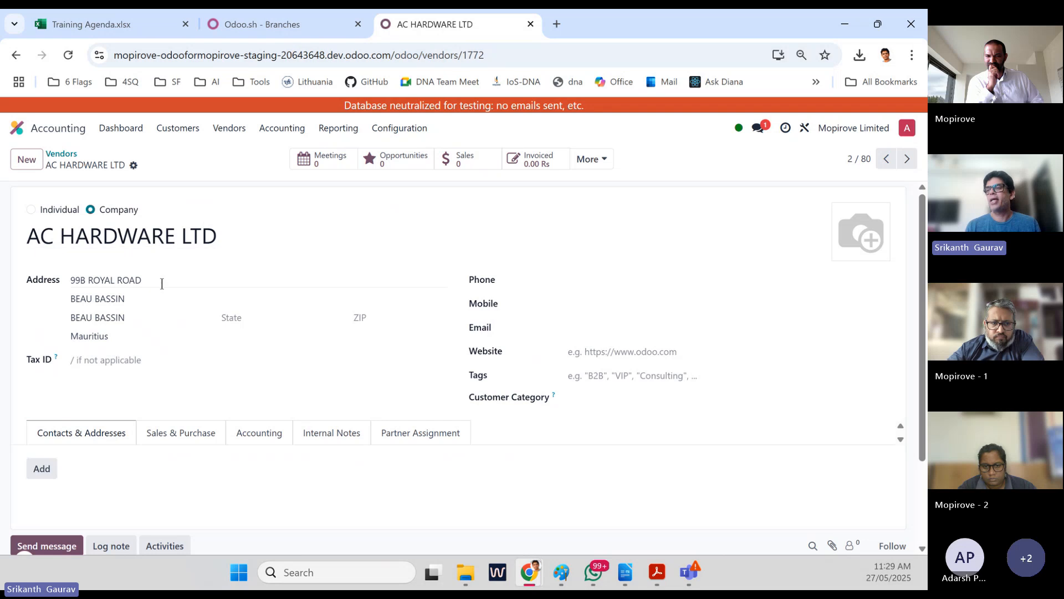
left_click(151, 357)
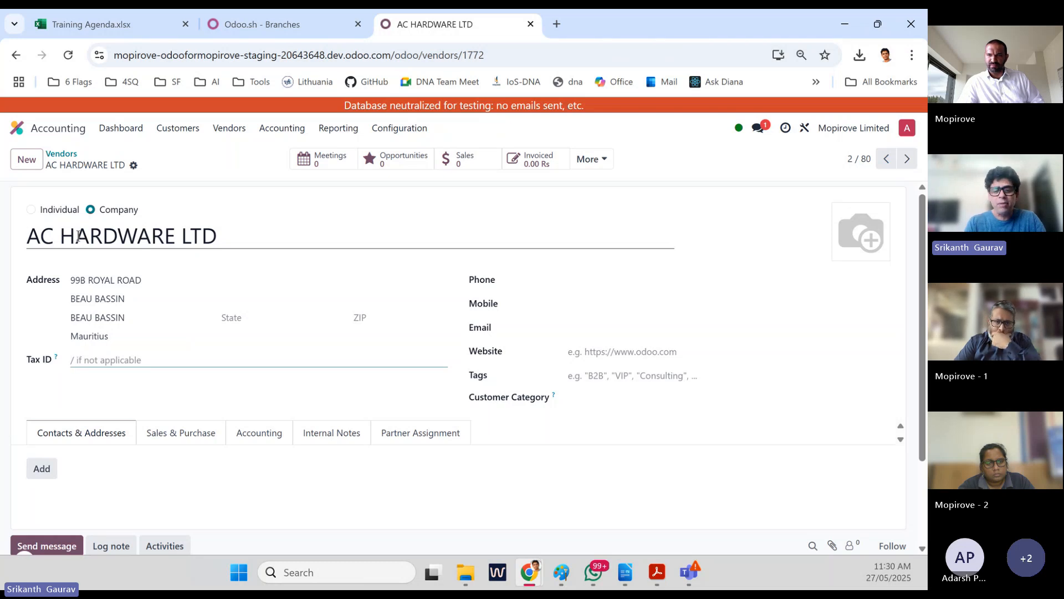
type("9098899")
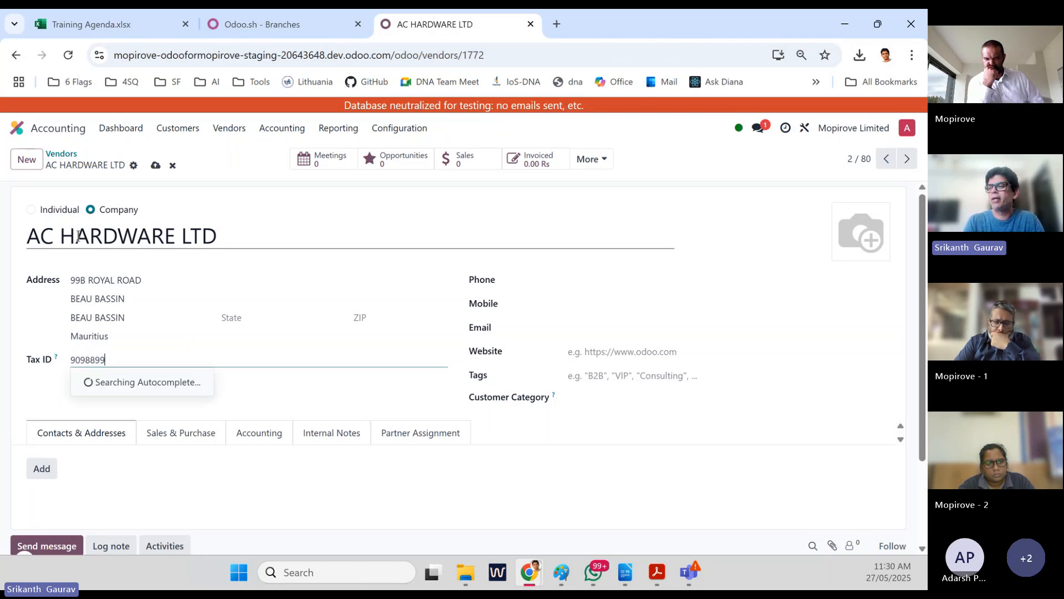
type("9")
left_click(318, 393)
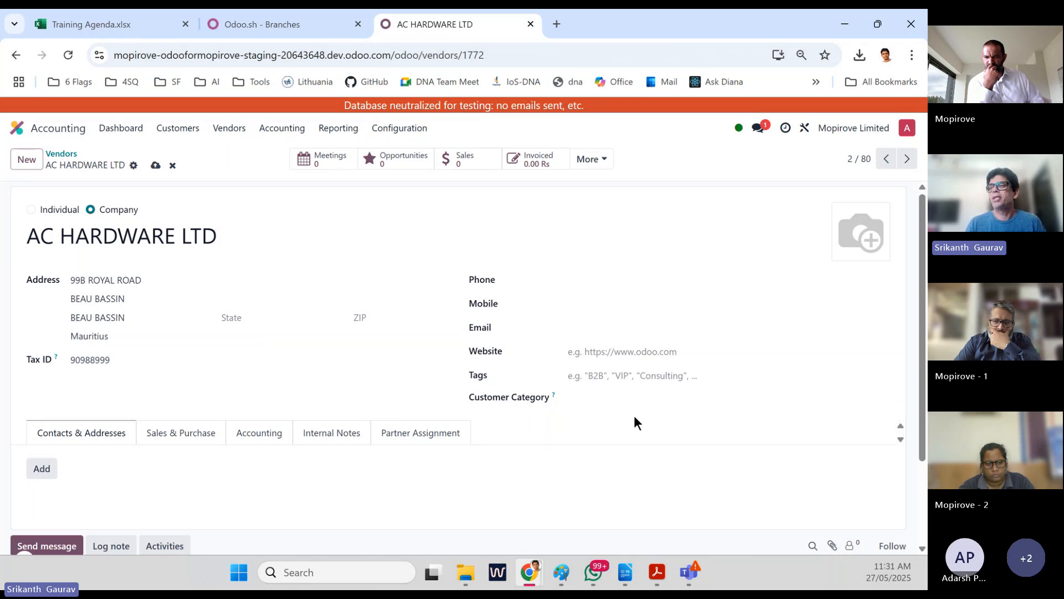
left_click(156, 167)
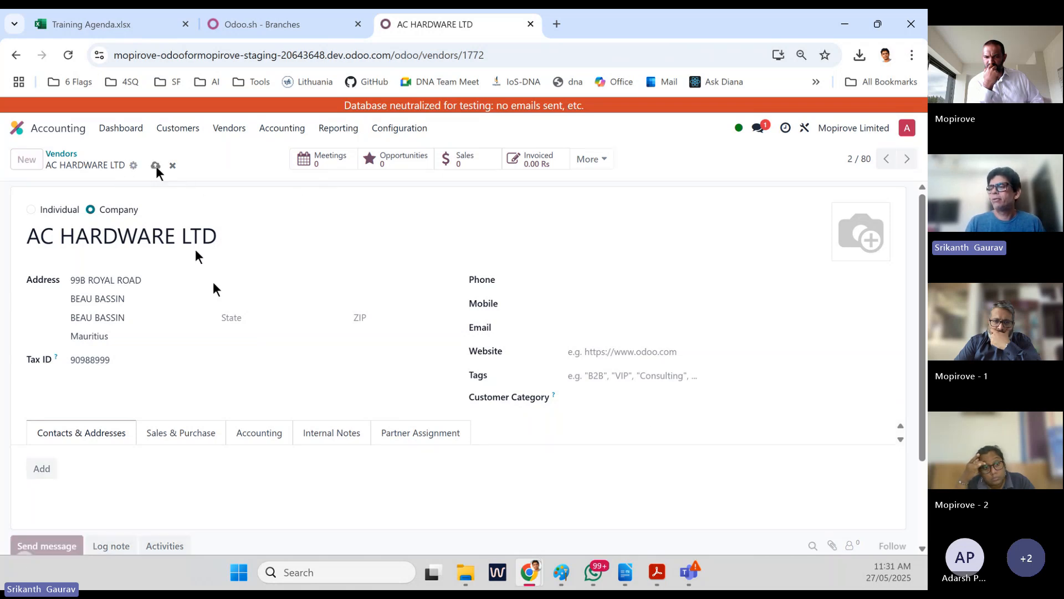
left_click(185, 437)
left_click(88, 435)
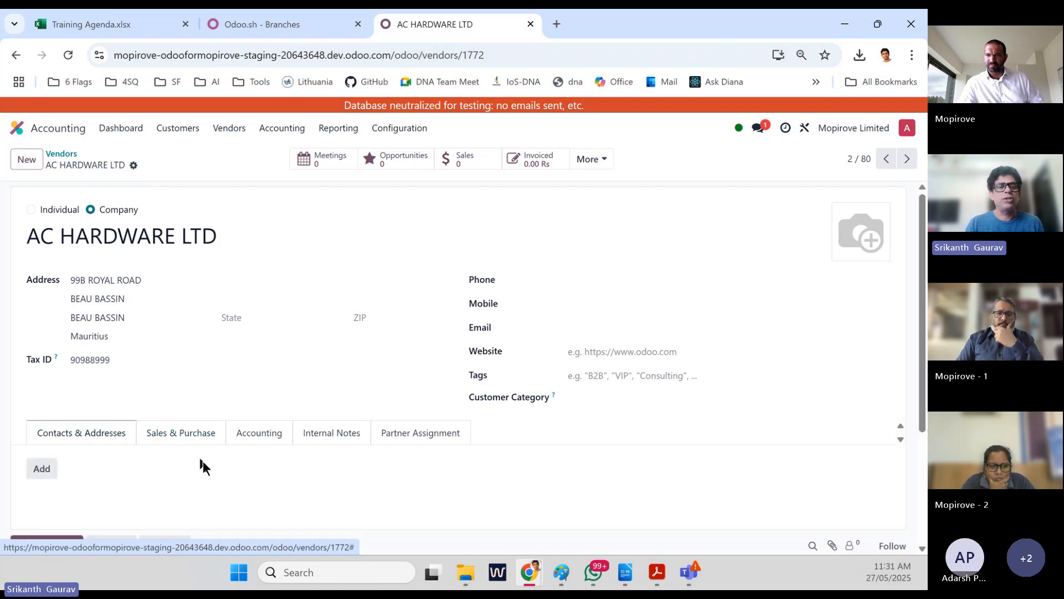
scroll(203, 461, "down", 1)
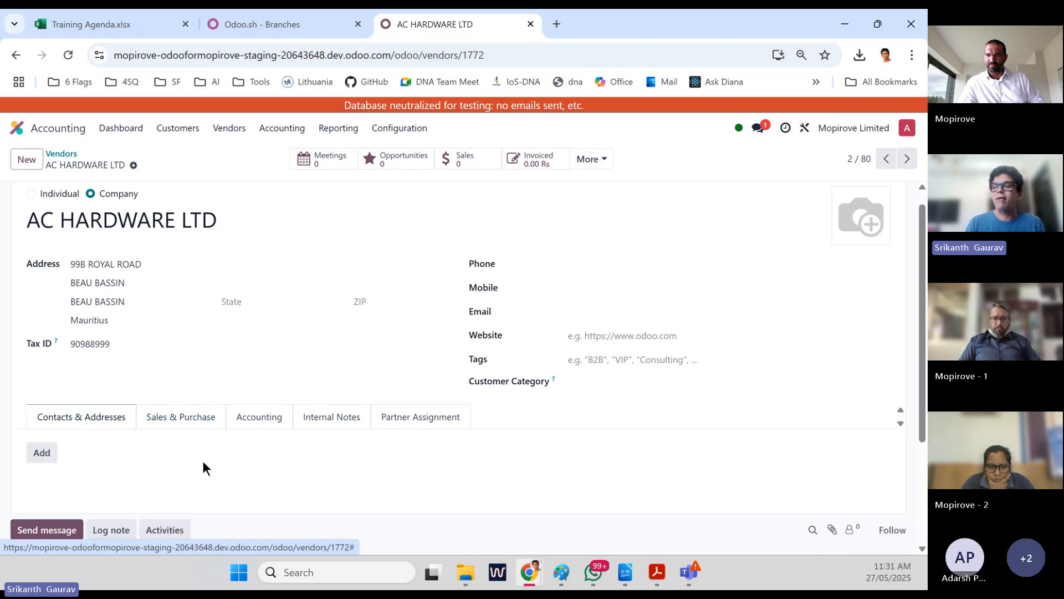
left_click(42, 434)
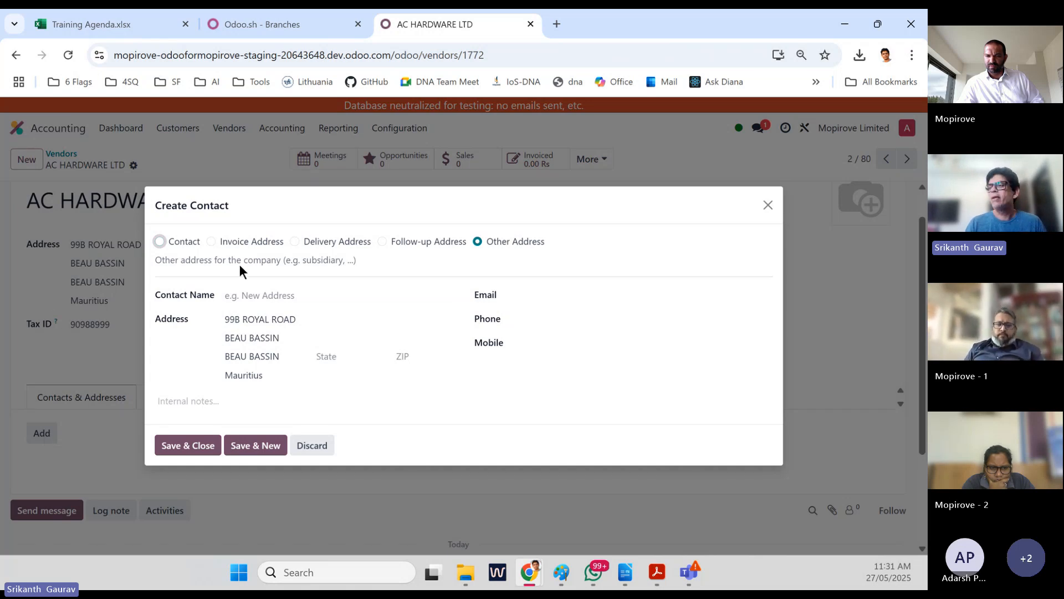
left_click(160, 241)
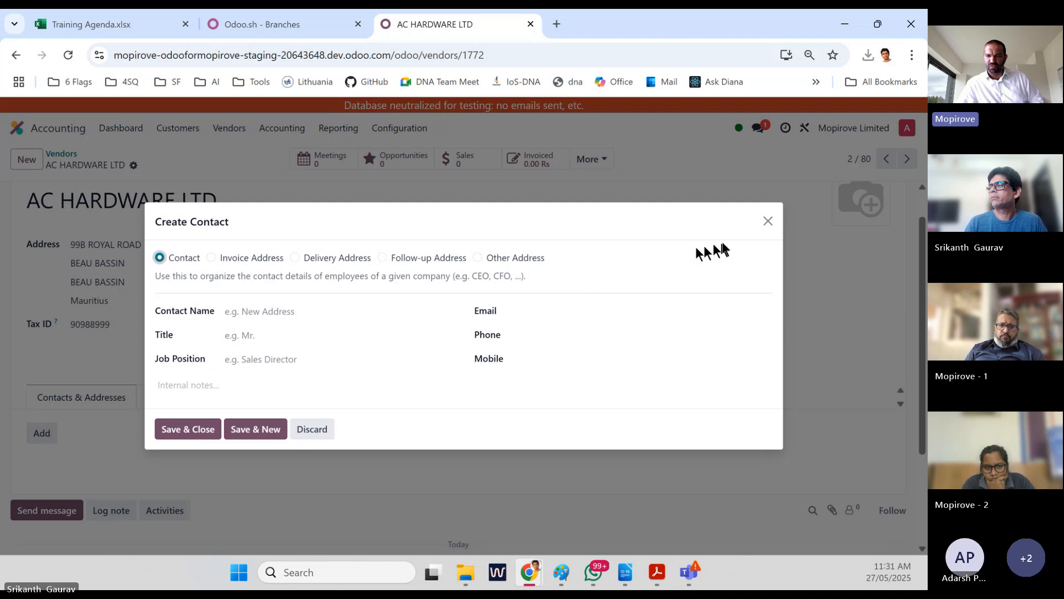
left_click(767, 222)
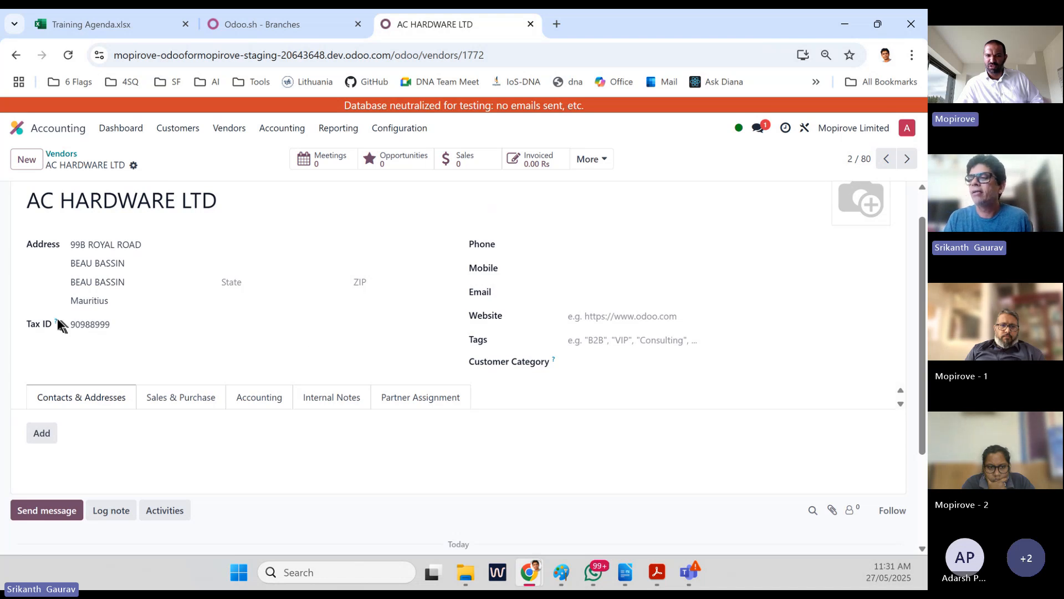
Step: Glance at the vendor's extra statistics and Tax ID, then show its Sales & Purchase settings
mouse_move(56, 320)
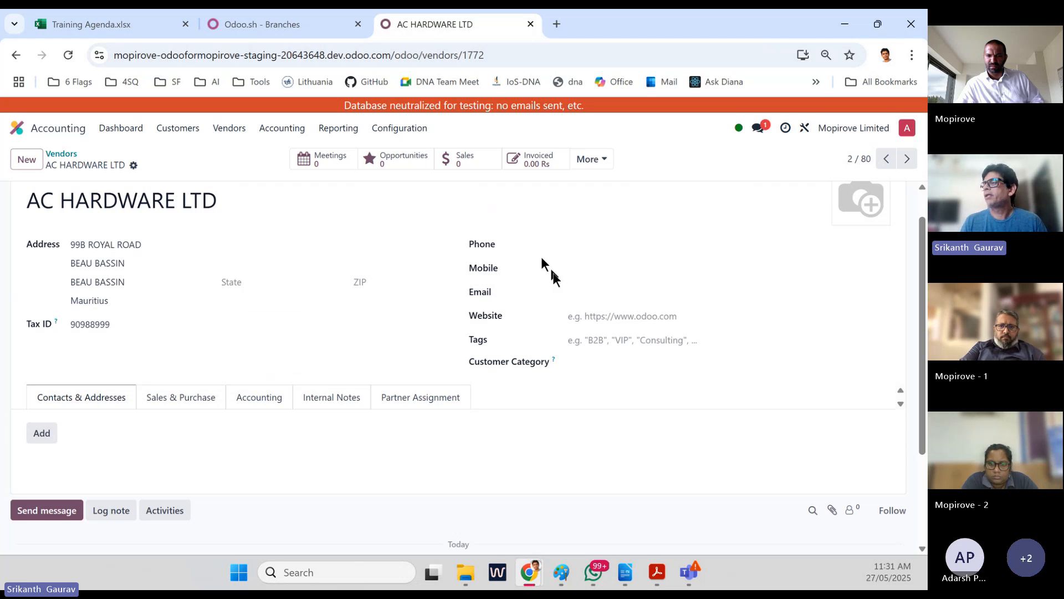
left_click(601, 166)
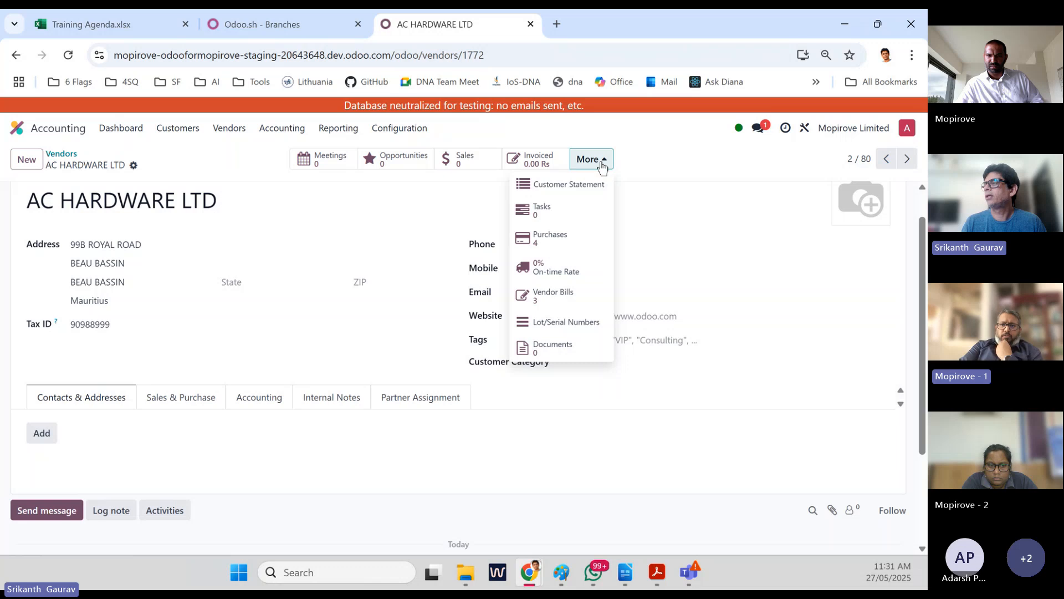
left_click(214, 343)
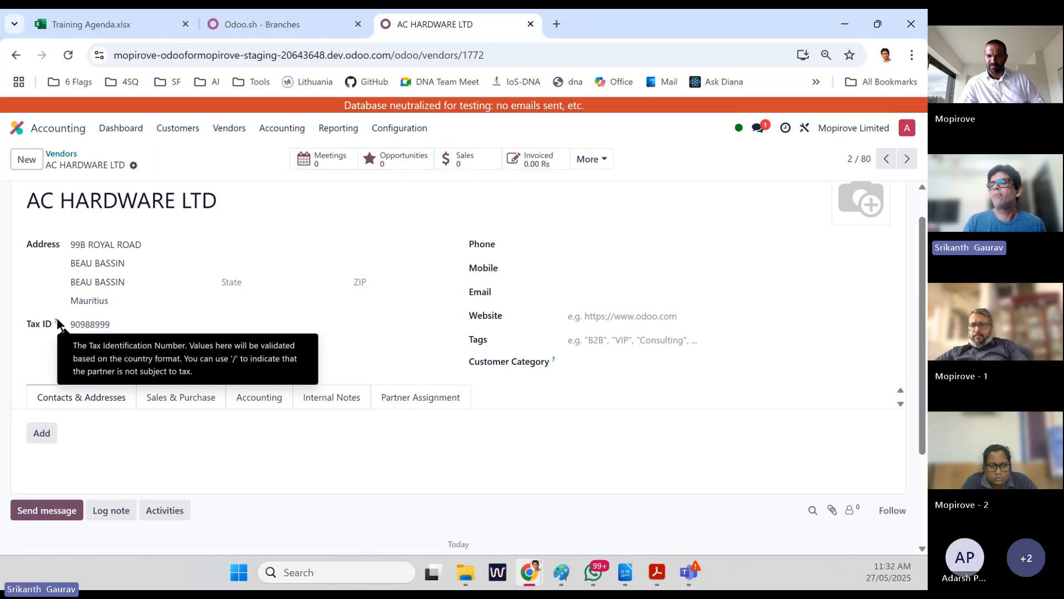
double_click(138, 317)
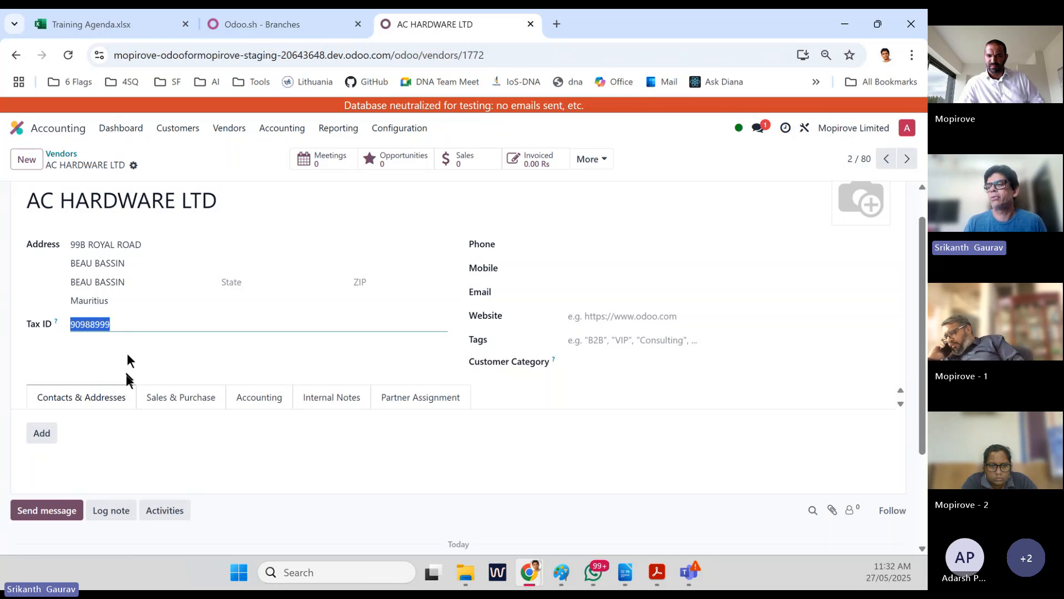
left_click(198, 397)
scroll(263, 413, "down", 2)
scroll(262, 413, "down", 5)
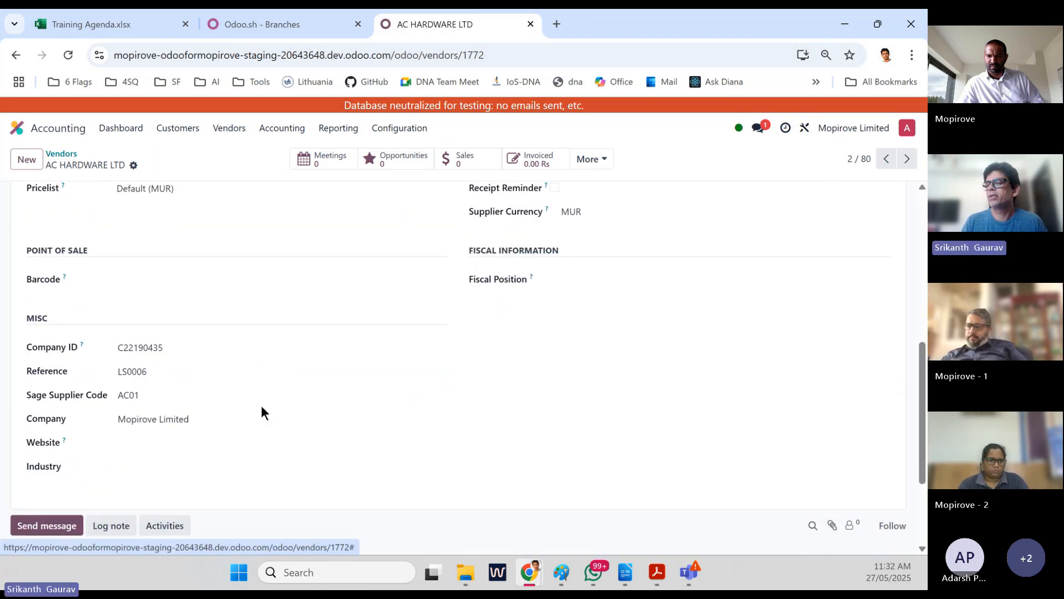
scroll(218, 422, "up", 1)
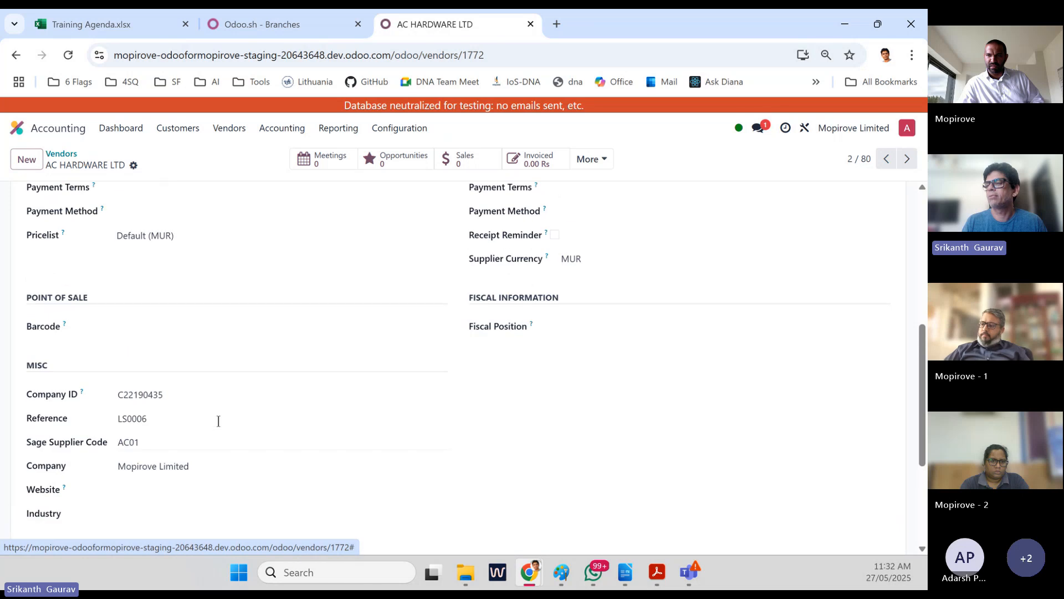
scroll(219, 422, "up", 1)
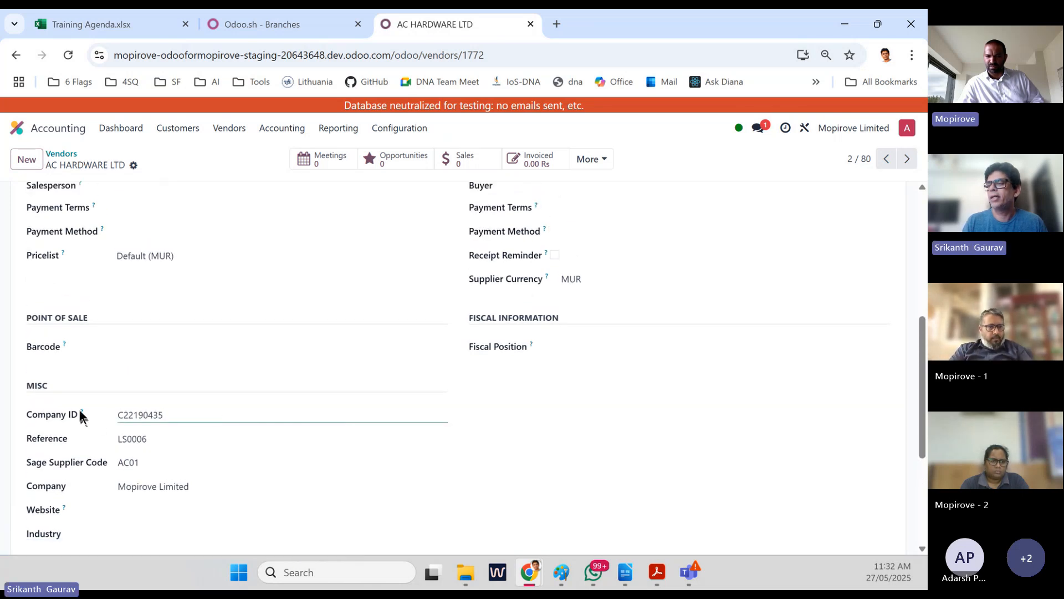
mouse_move(80, 413)
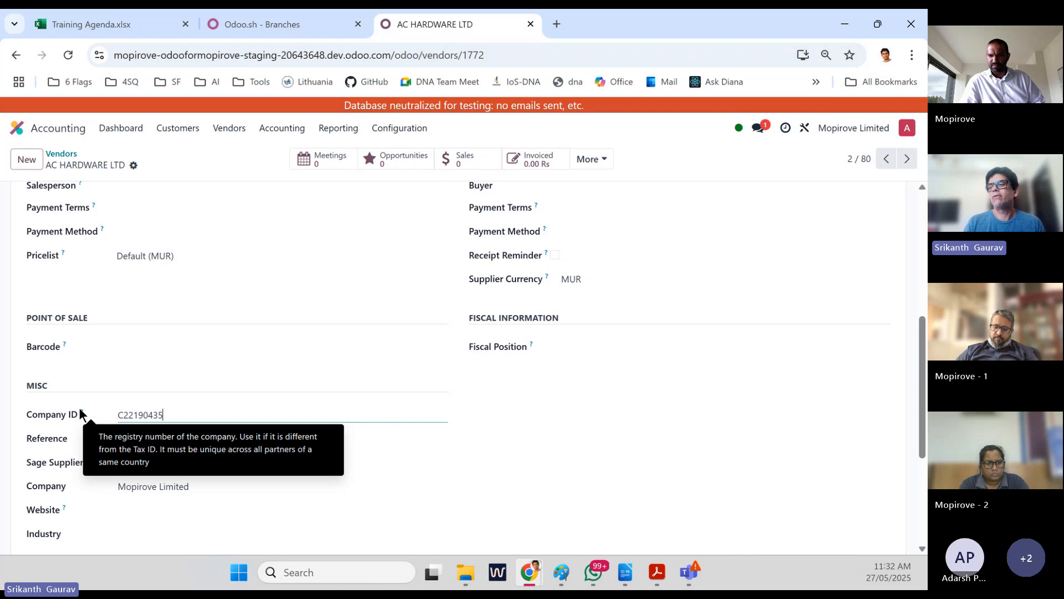
scroll(141, 378, "up", 3)
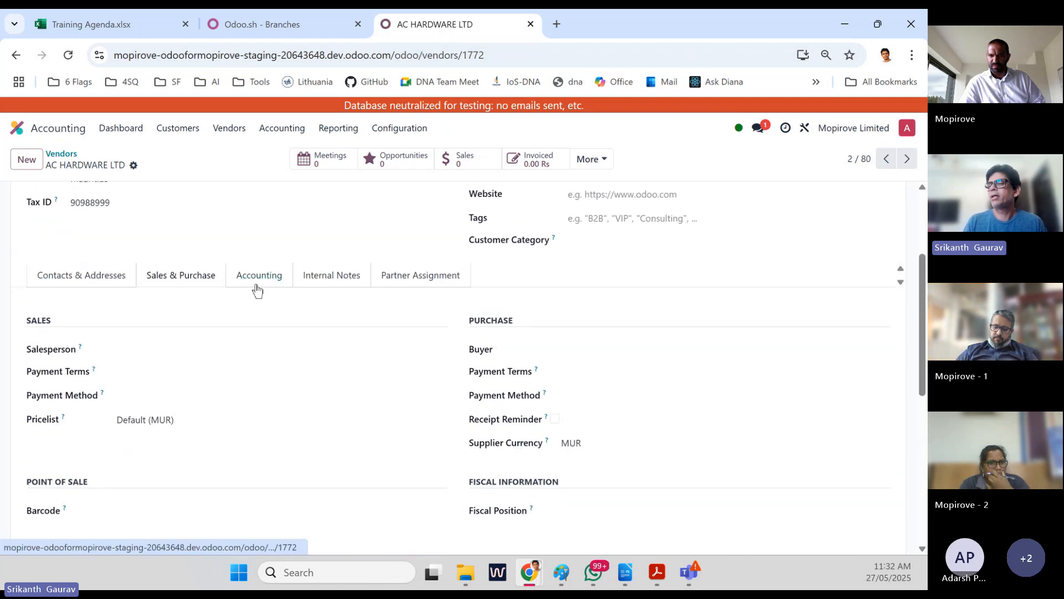
left_click(257, 289)
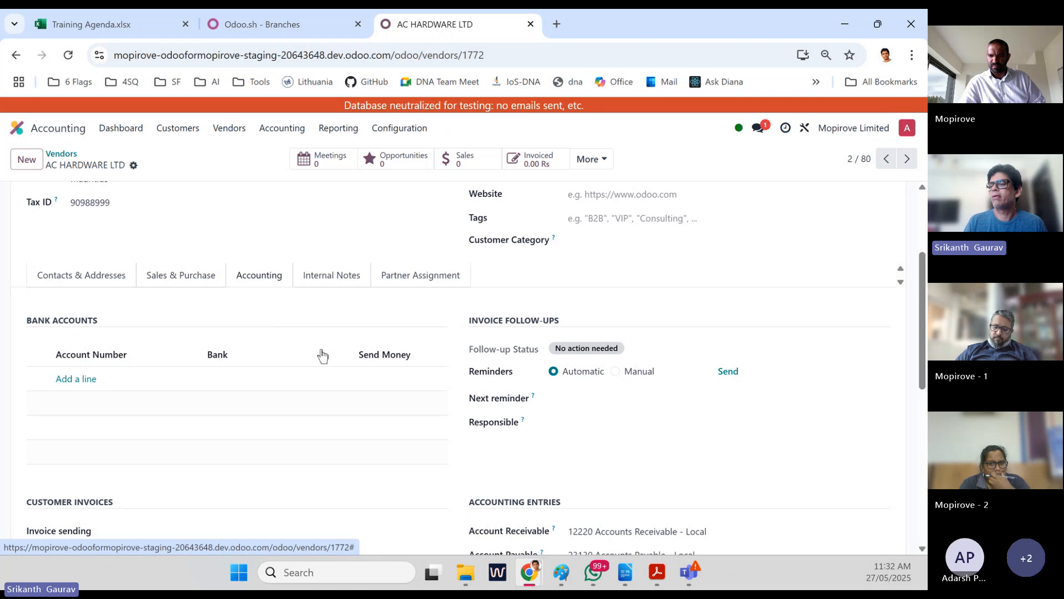
scroll(324, 366, "down", 2)
scroll(324, 367, "down", 1)
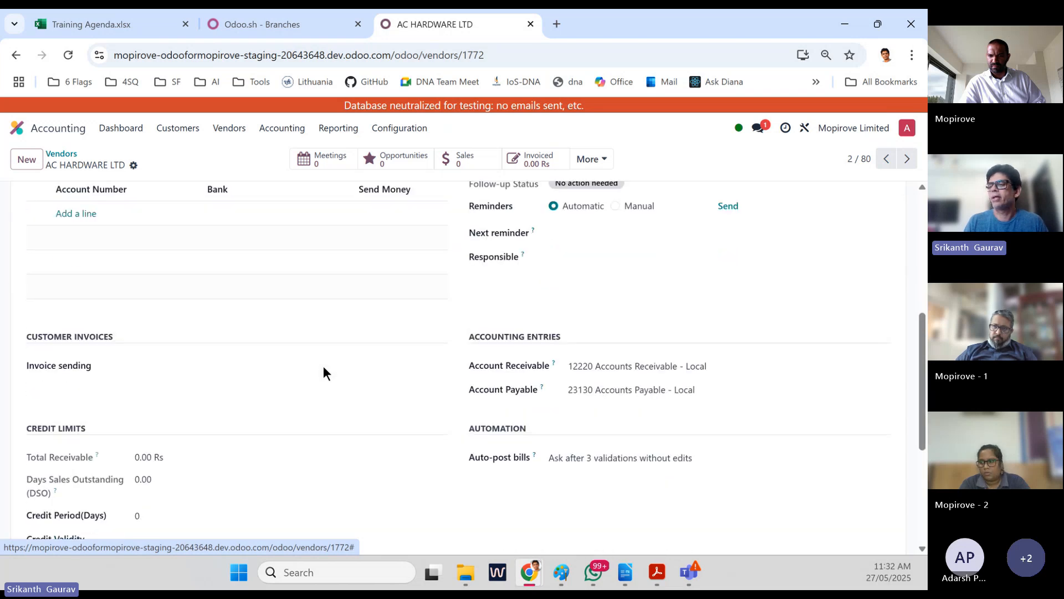
scroll(323, 367, "up", 3)
left_click(332, 258)
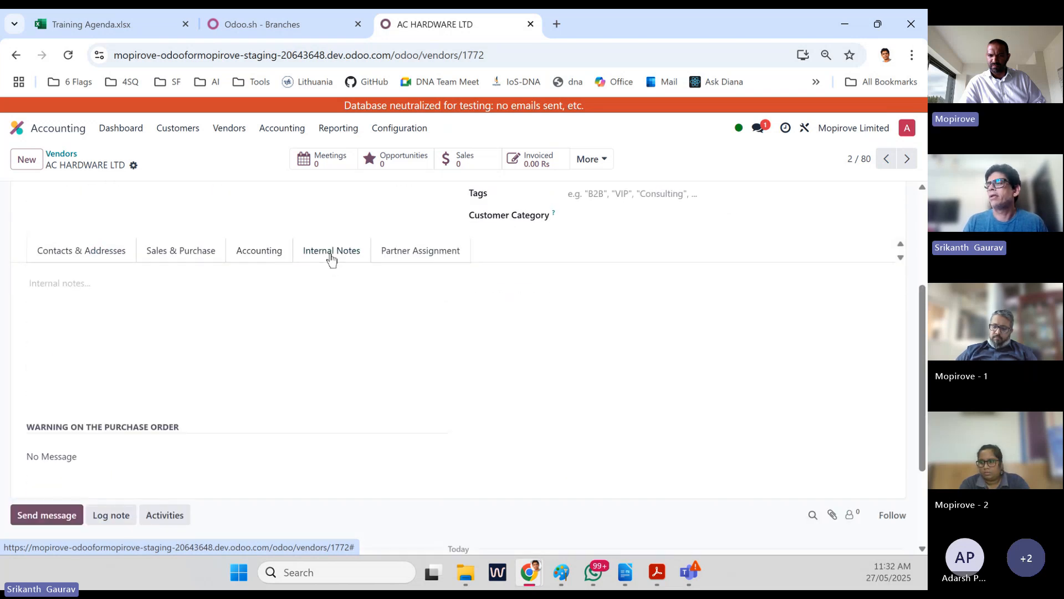
left_click(418, 250)
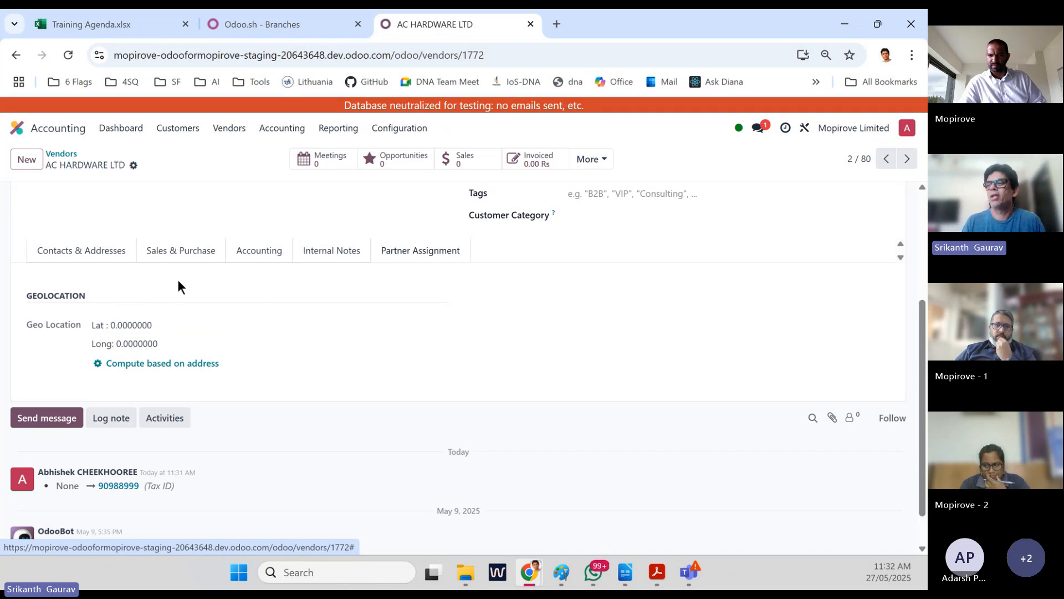
left_click(68, 243)
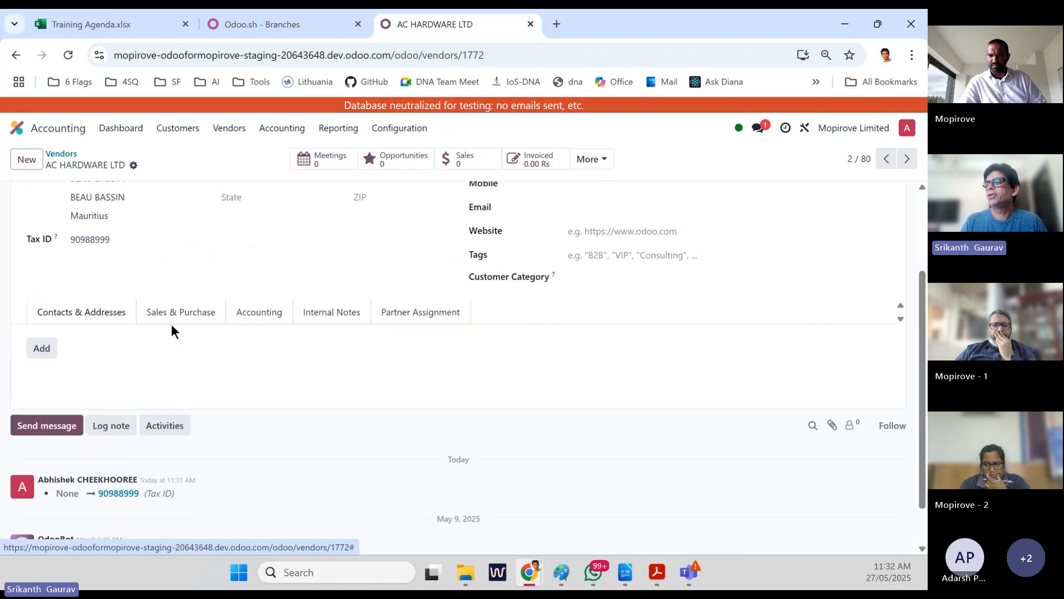
left_click(170, 315)
scroll(175, 359, "down", 4)
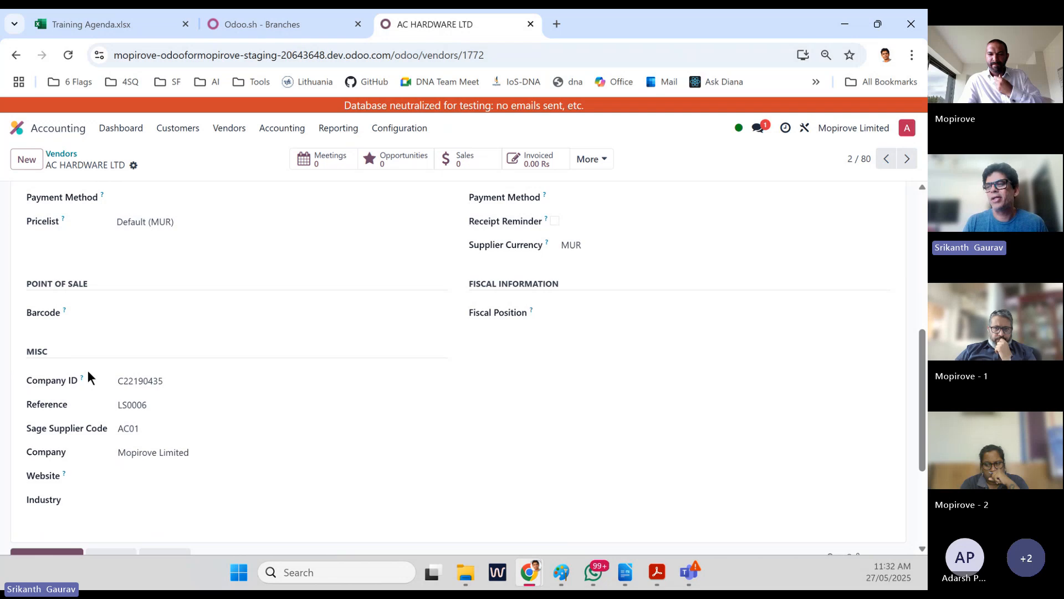
scroll(88, 371, "up", 6)
scroll(87, 370, "up", 1)
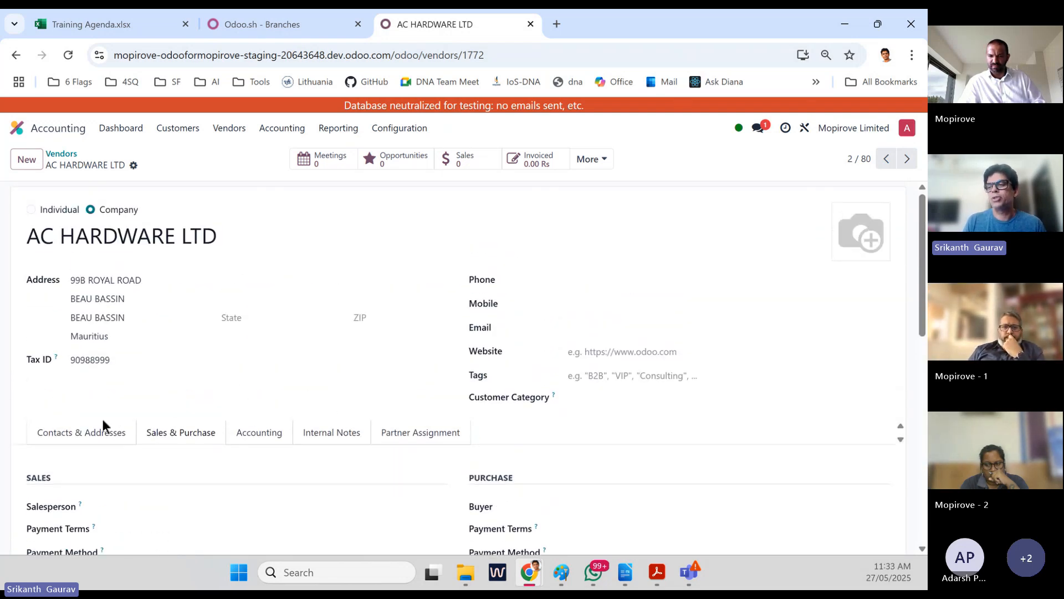
Step: Set the vendor's purchase Payment Terms to N10
scroll(225, 439, "down", 2)
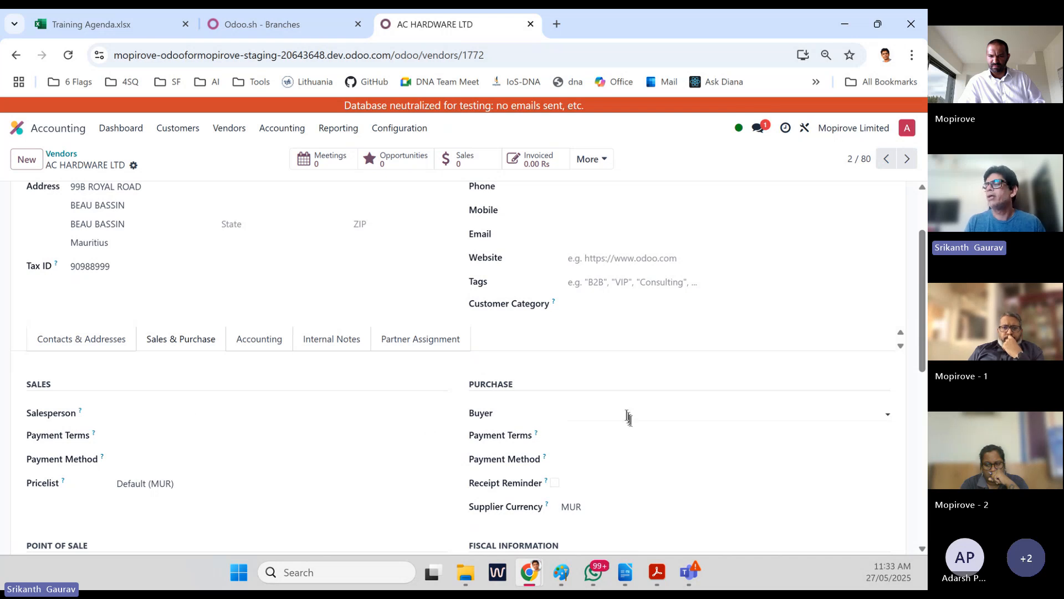
scroll(626, 413, "down", 1)
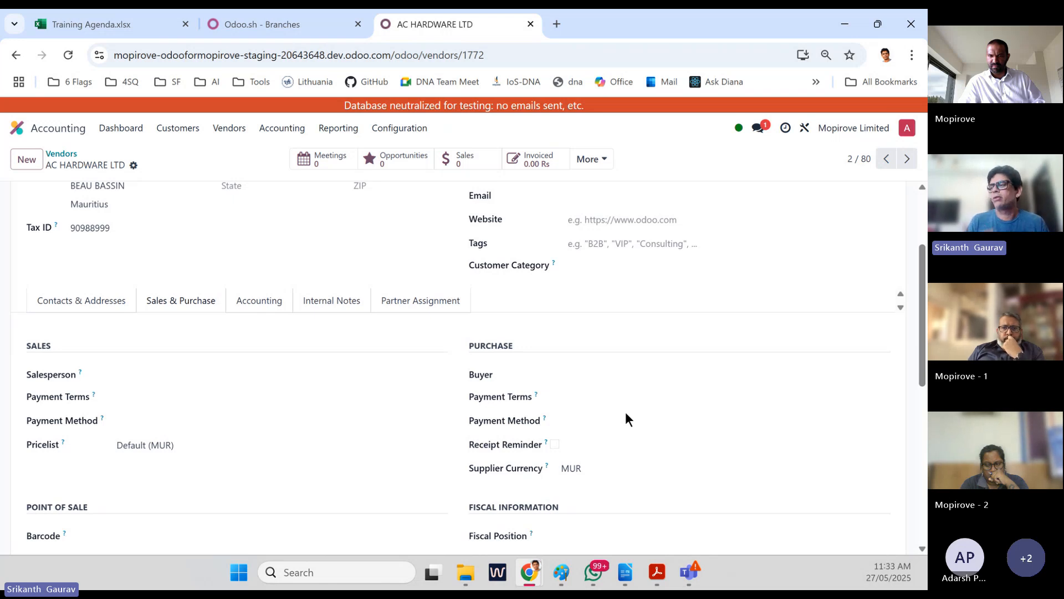
left_click(602, 397)
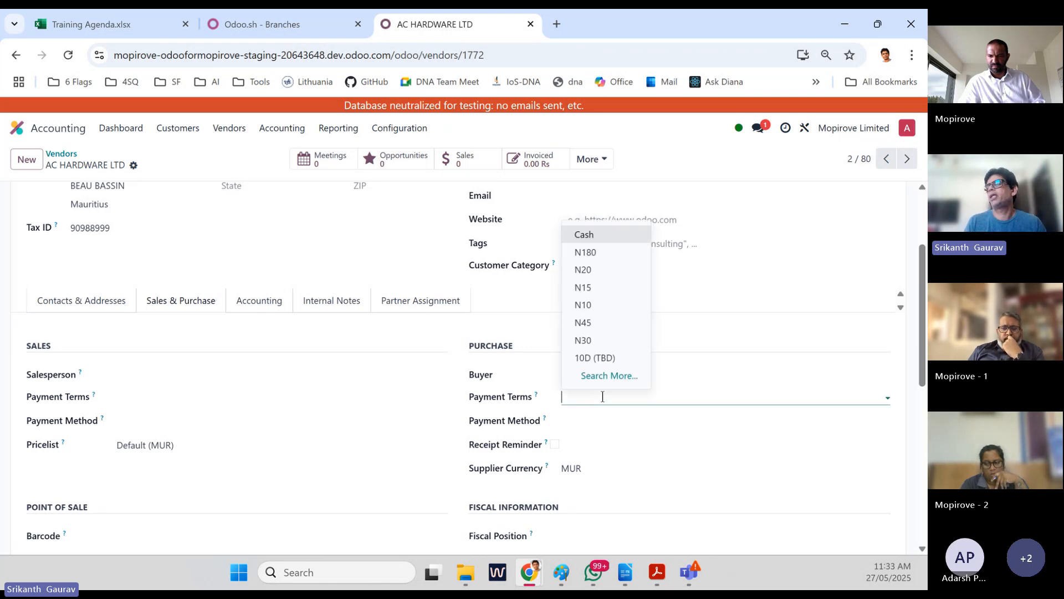
left_click(584, 305)
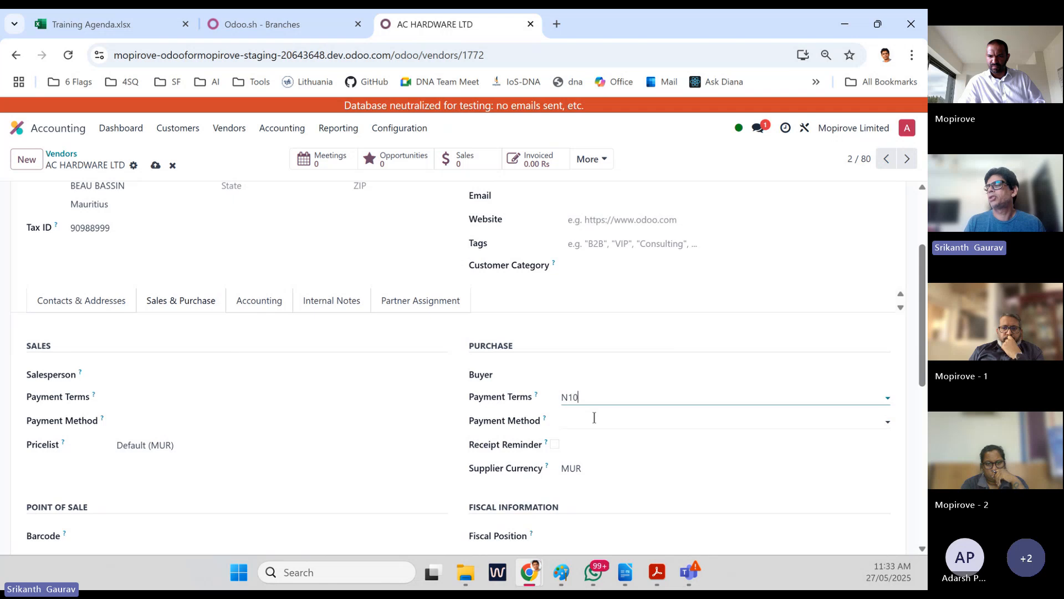
Step: Set the vendor's Fiscal Position to Domestic
scroll(593, 417, "down", 1)
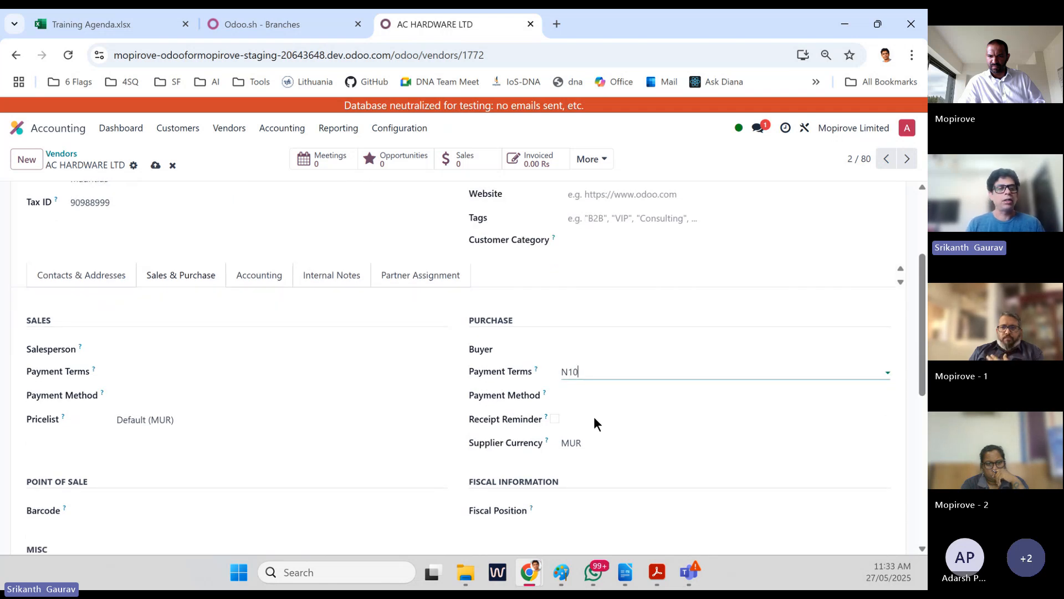
scroll(594, 425, "down", 2)
left_click(572, 455)
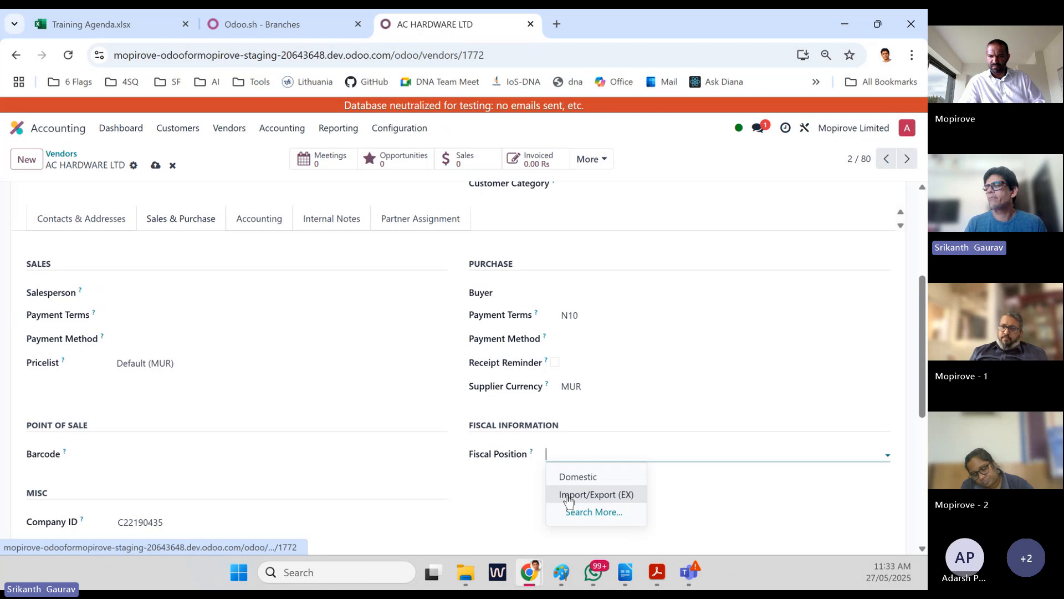
left_click(567, 476)
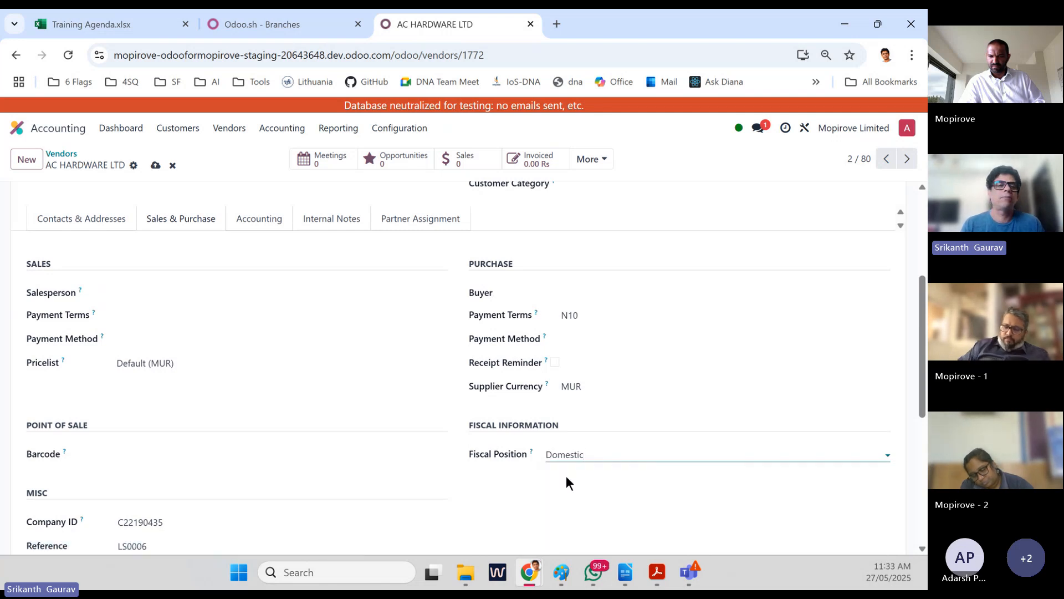
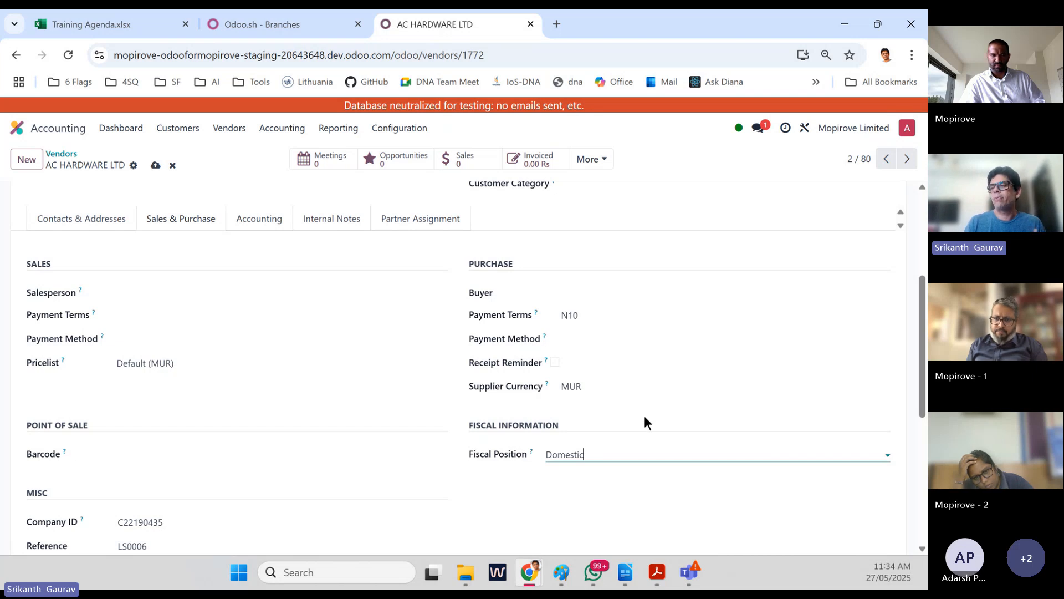
Step: Review the vendor's Sales & Purchase and Accounting settings
scroll(644, 418, "down", 2)
scroll(645, 423, "up", 3)
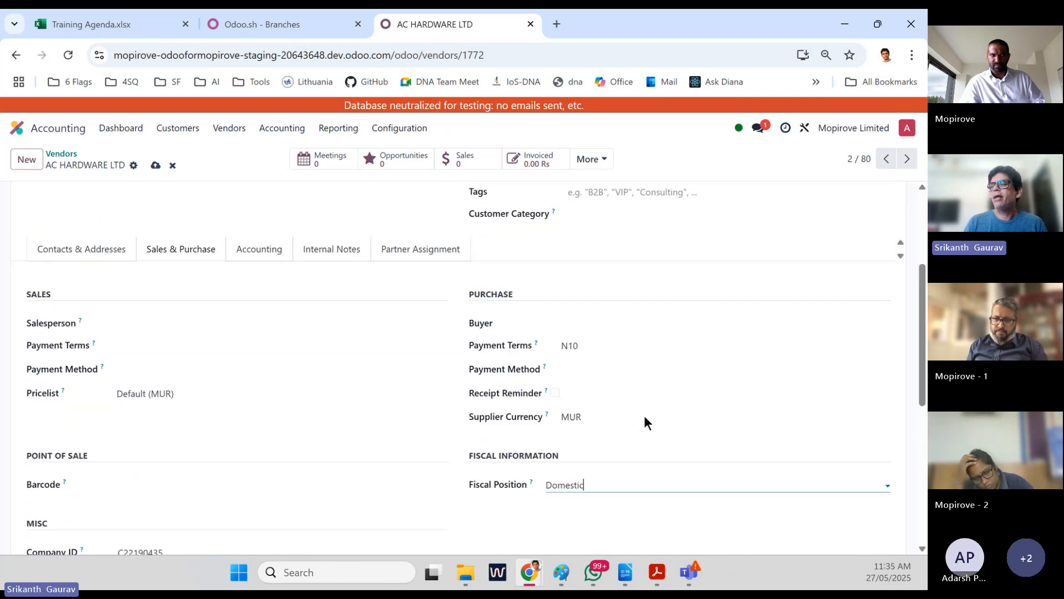
left_click(192, 305)
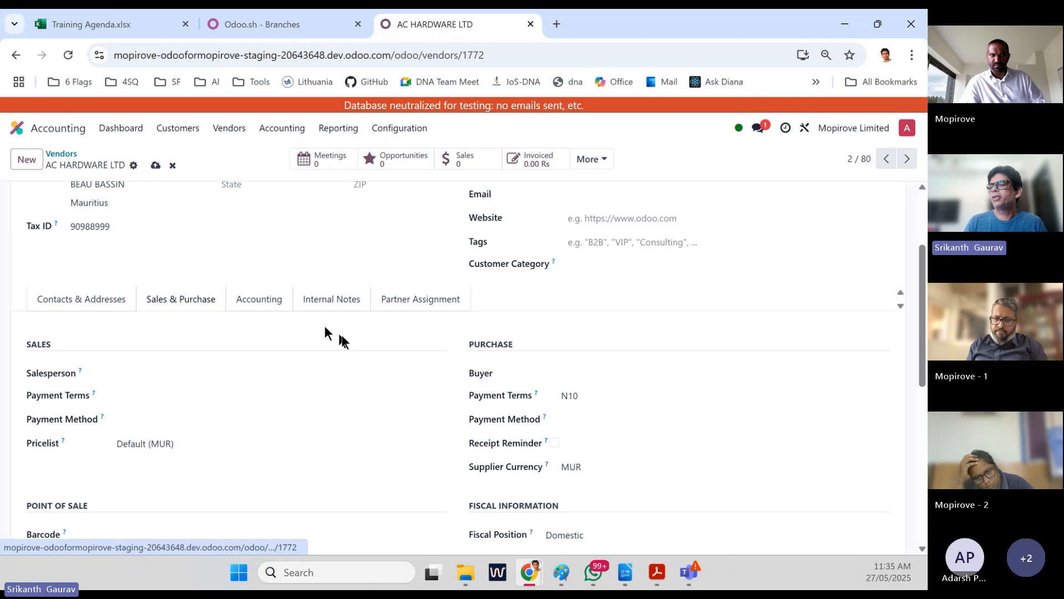
left_click(270, 308)
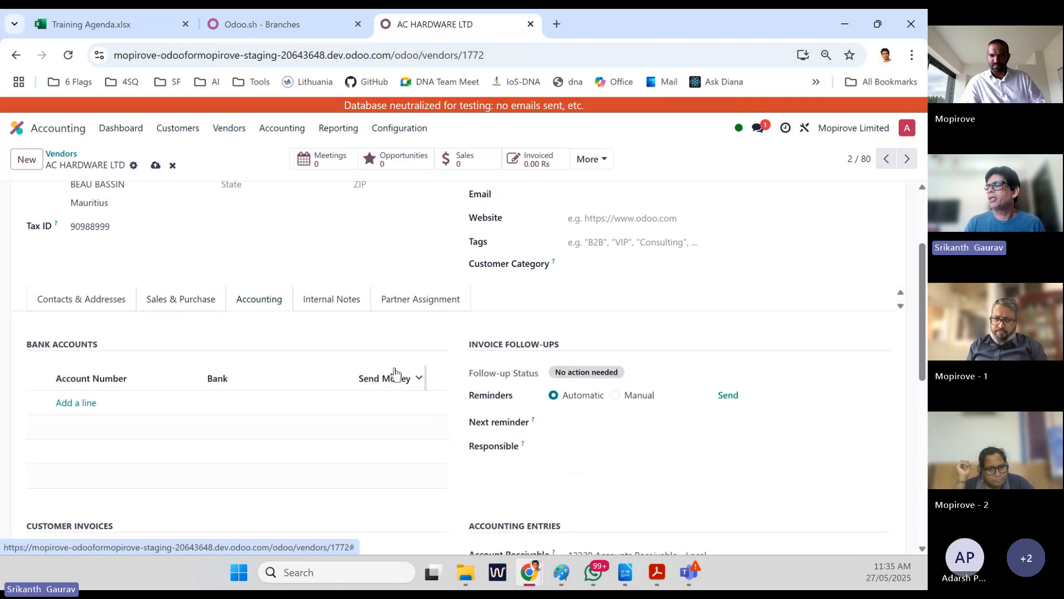
scroll(396, 375, "down", 2)
scroll(396, 375, "down", 1)
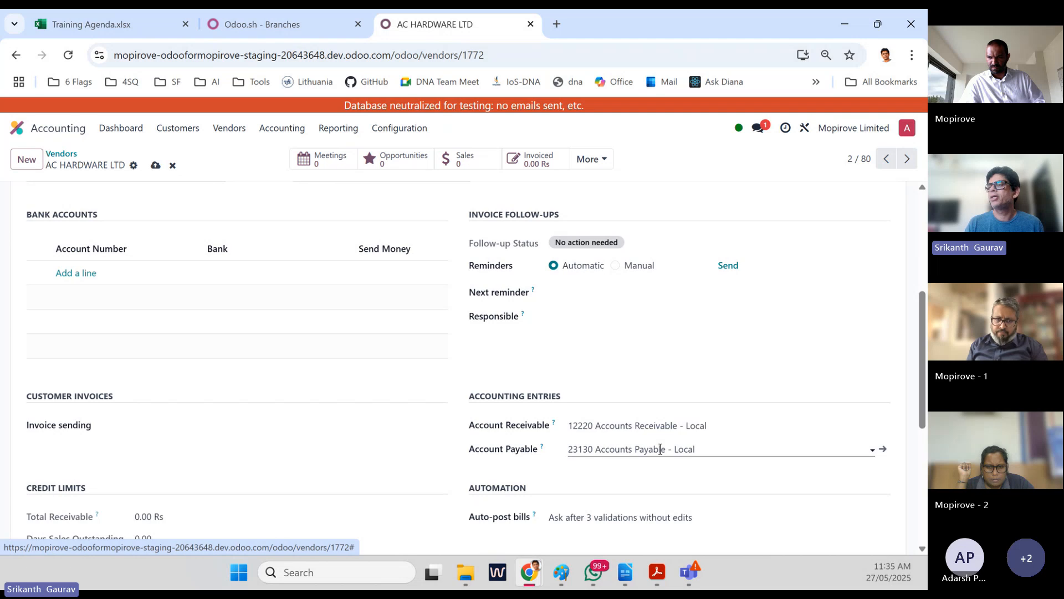
scroll(660, 448, "up", 4)
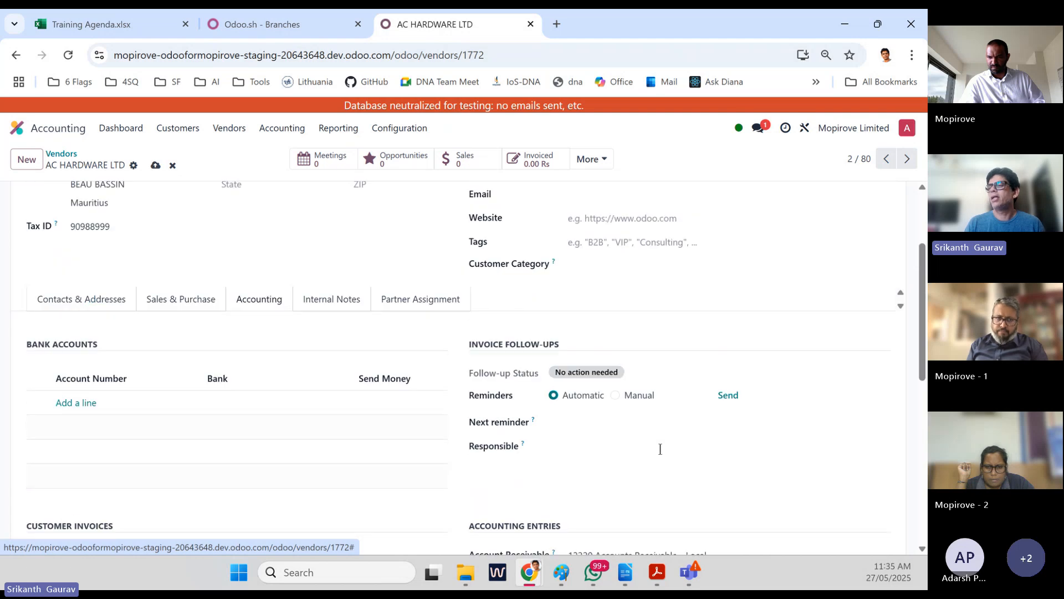
Step: Check the empty Internal Notes, then save AC HARDWARE LTD and return to Vendors
left_click(335, 350)
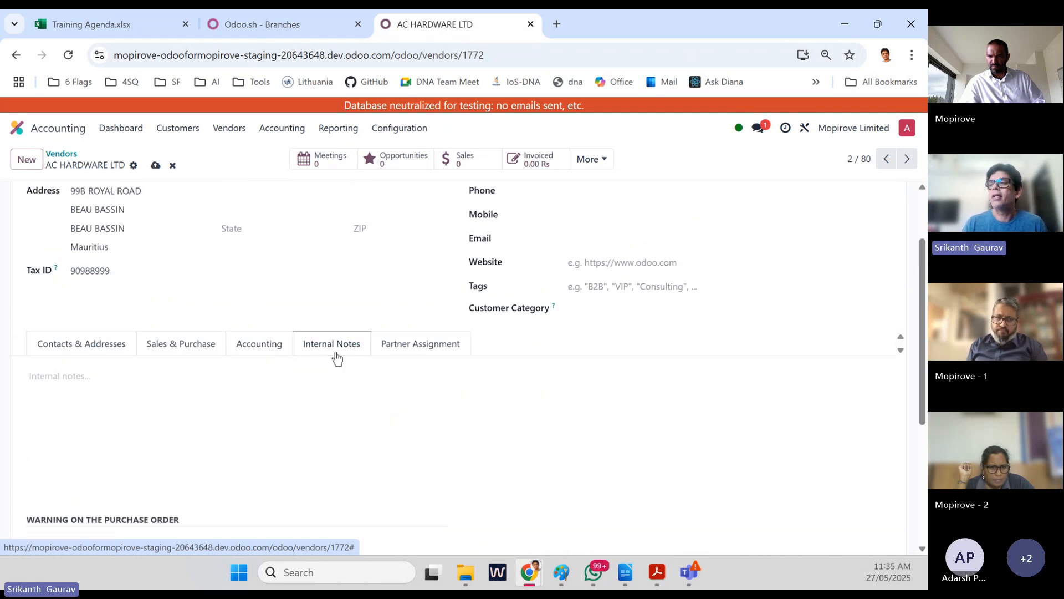
left_click(155, 168)
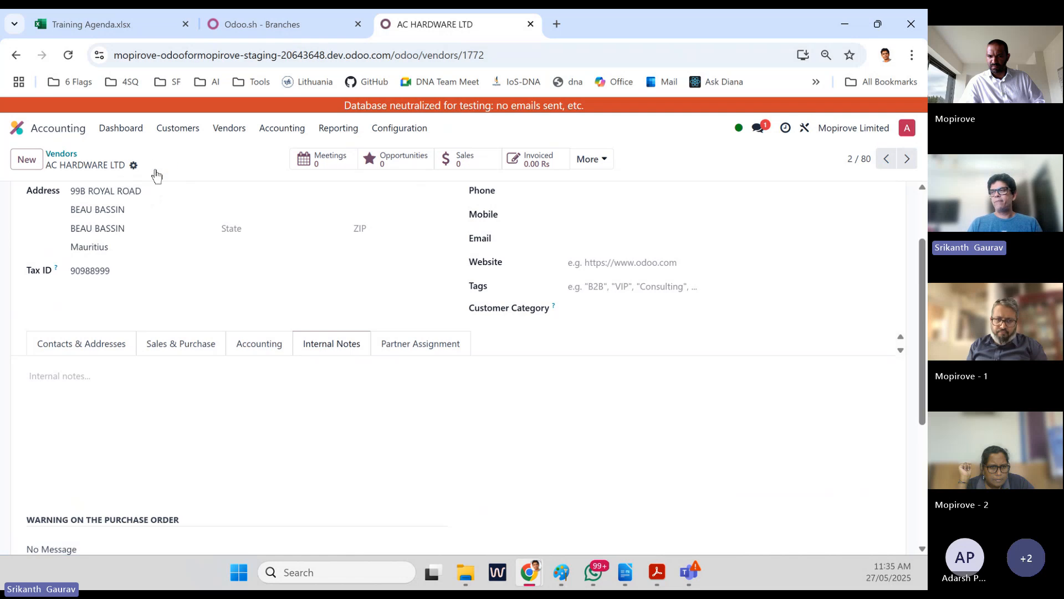
left_click(61, 156)
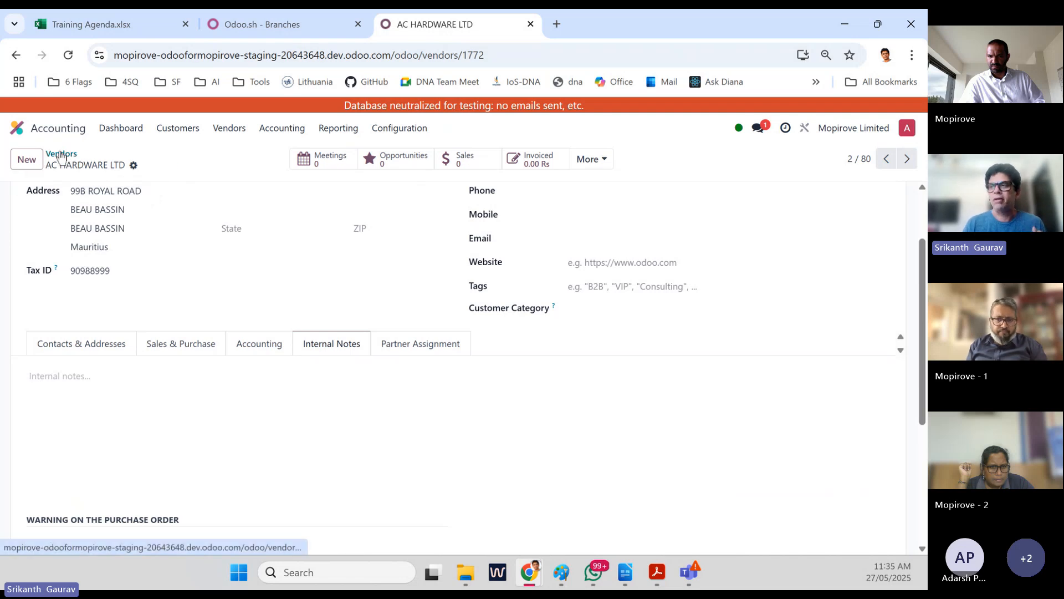
Step: Open the vendor Bills list from the Vendors menu
left_click(231, 131)
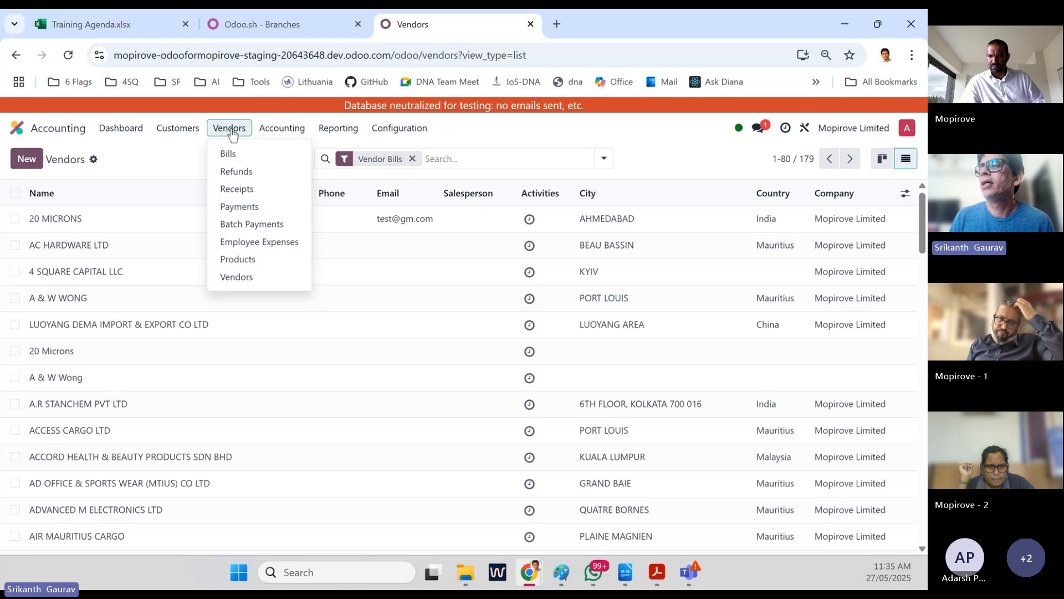
left_click(230, 152)
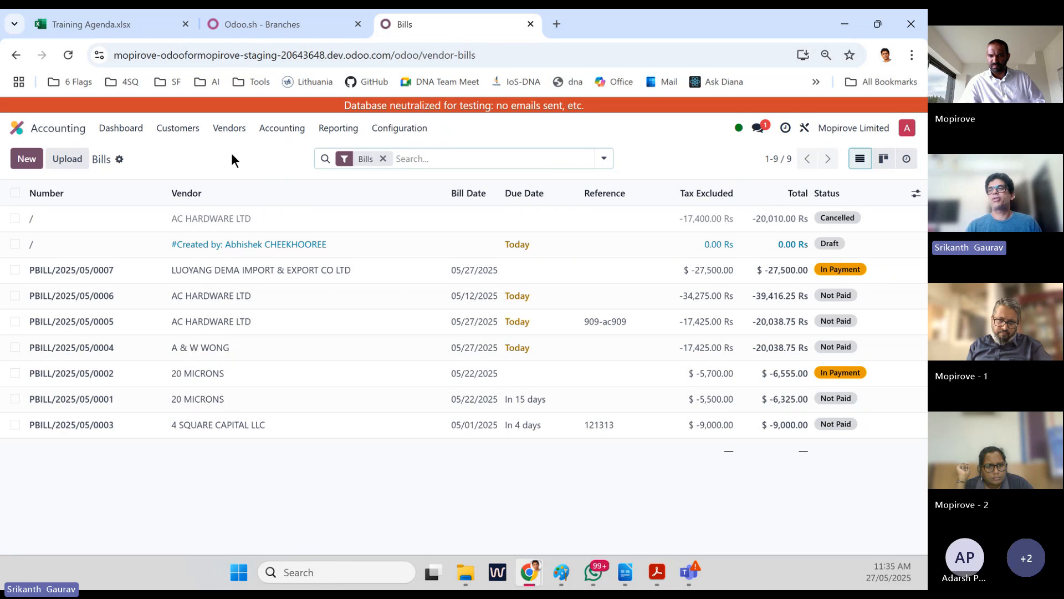
Step: Start a new vendor bill for A & W Wong and enter its bill reference
left_click(17, 158)
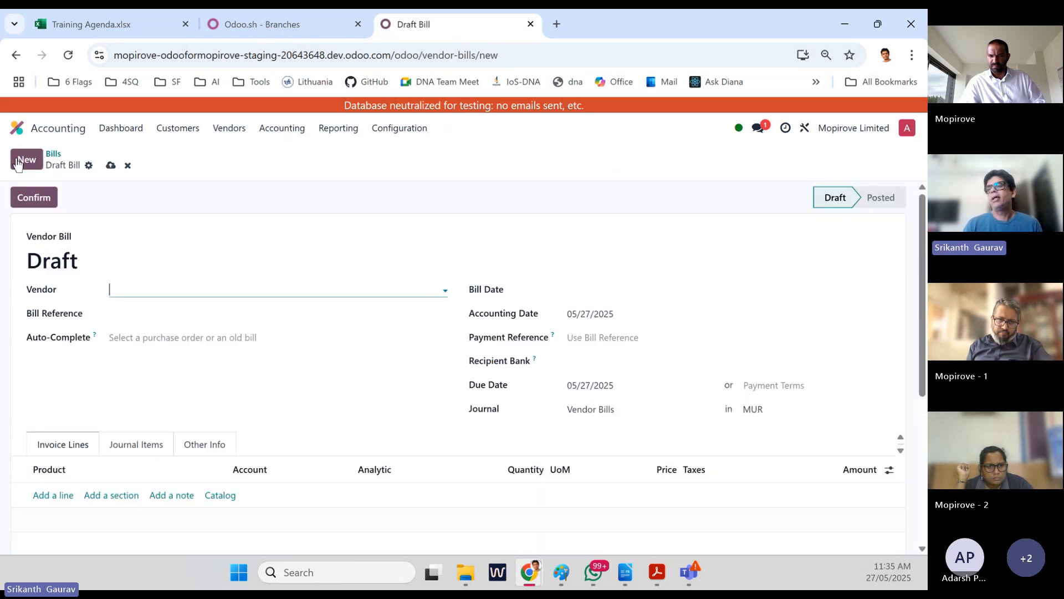
left_click(158, 288)
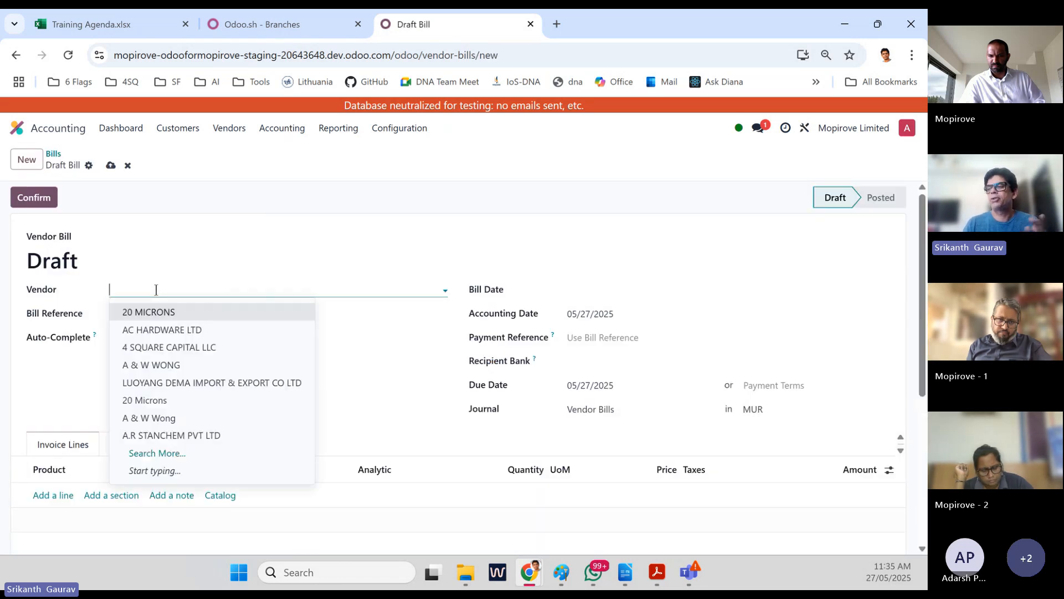
left_click(159, 419)
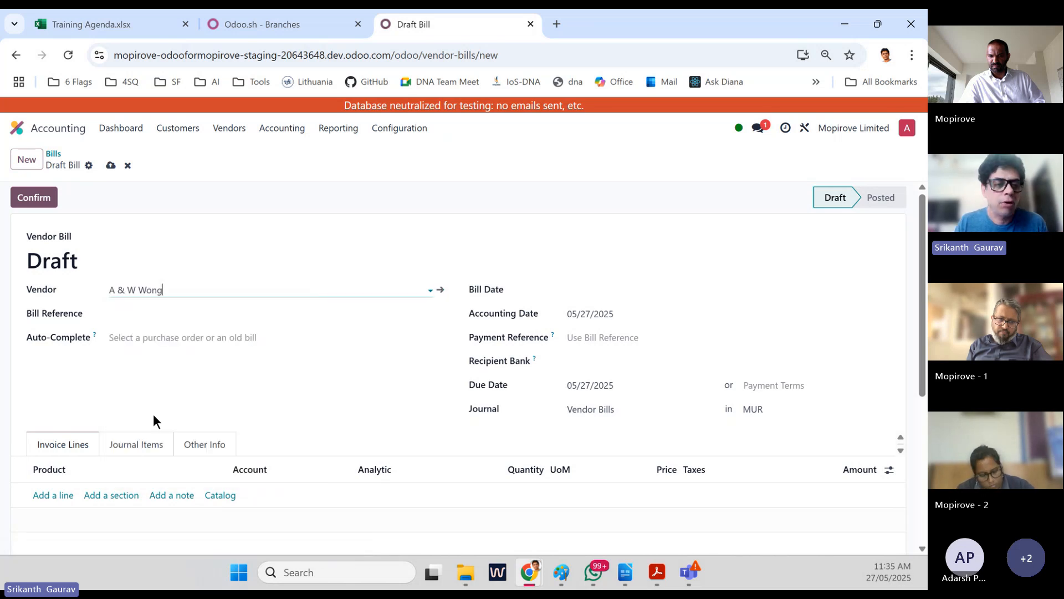
left_click(132, 313)
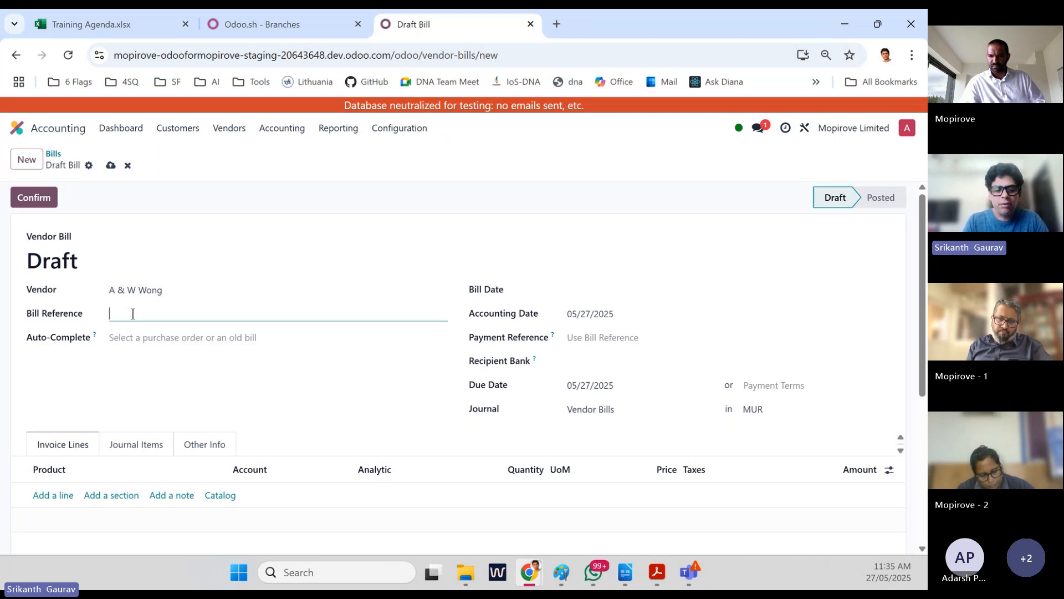
type("inv9809")
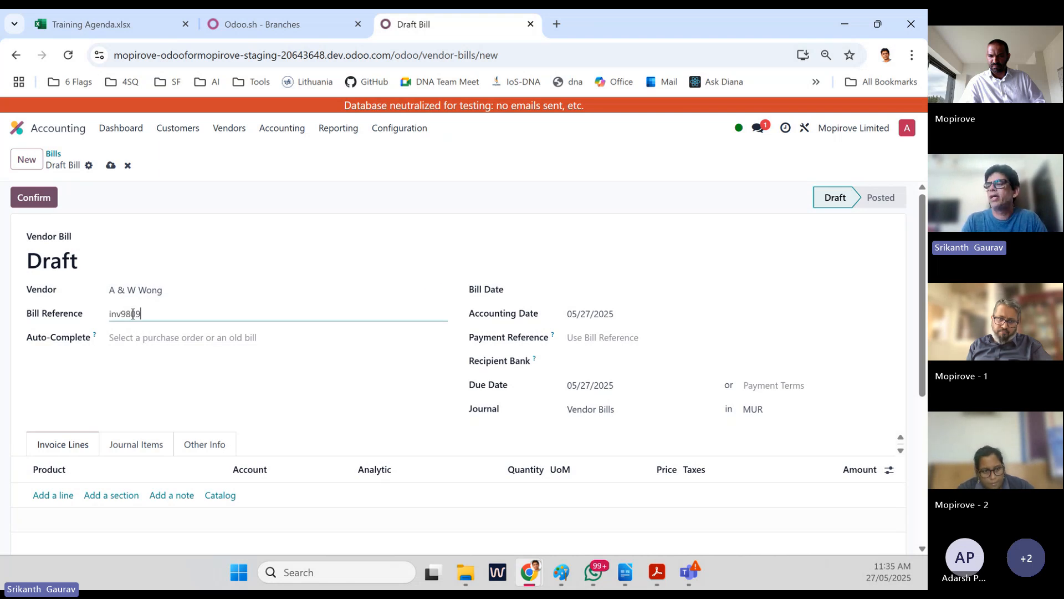
type("887")
key("Tab")
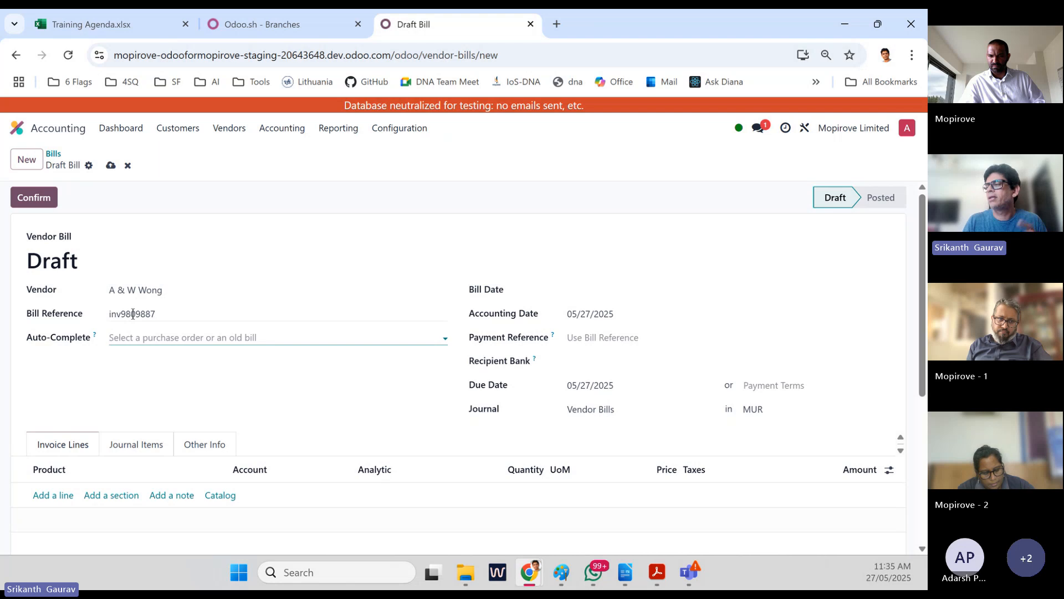
Step: Set the bill date to 05/08/2025 and the accounting date to 05/16/2025
left_click(595, 293)
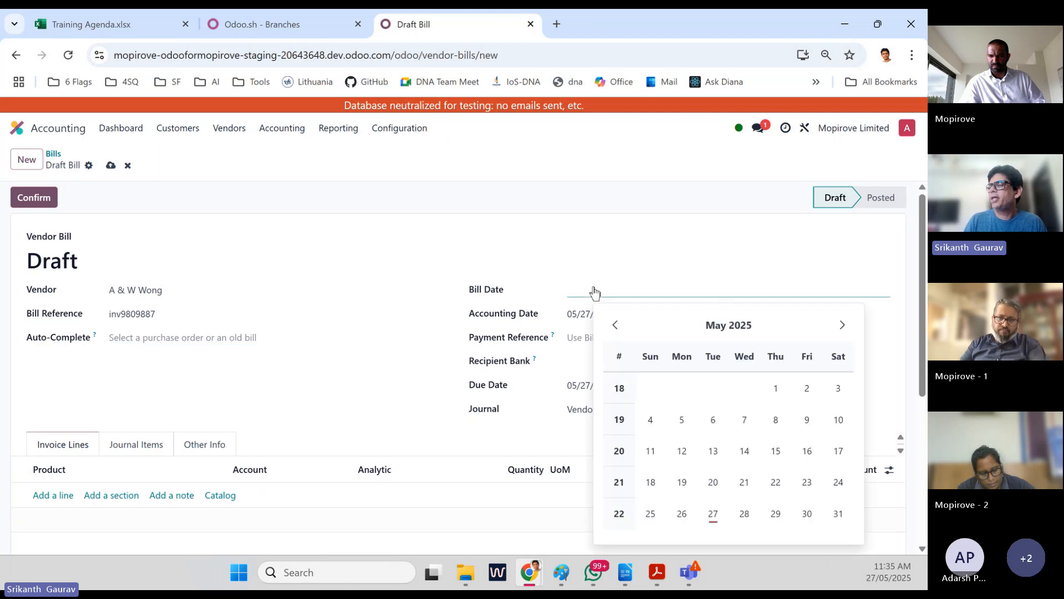
left_click(776, 420)
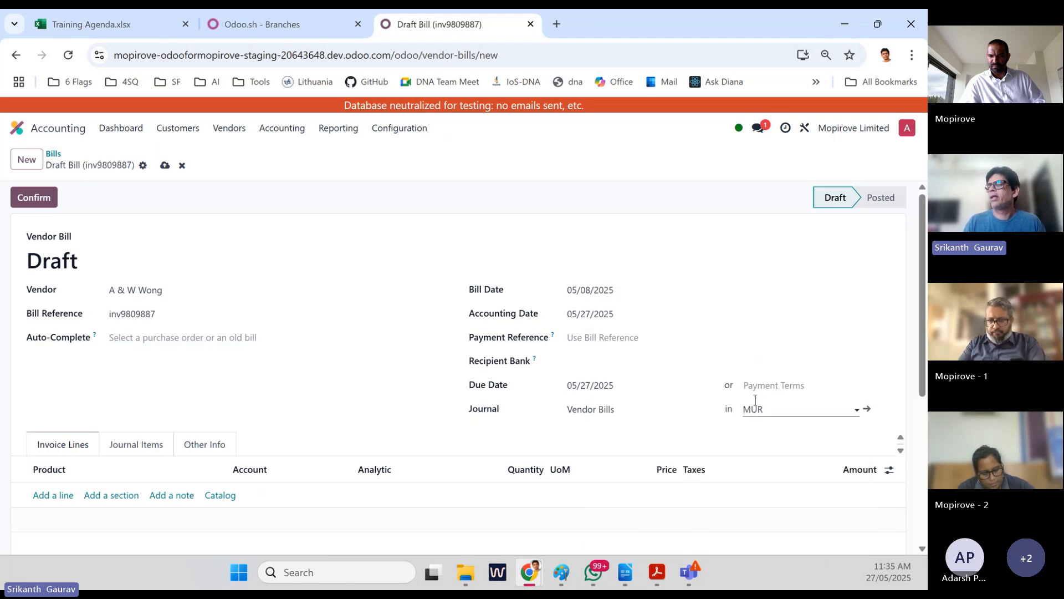
left_click(650, 322)
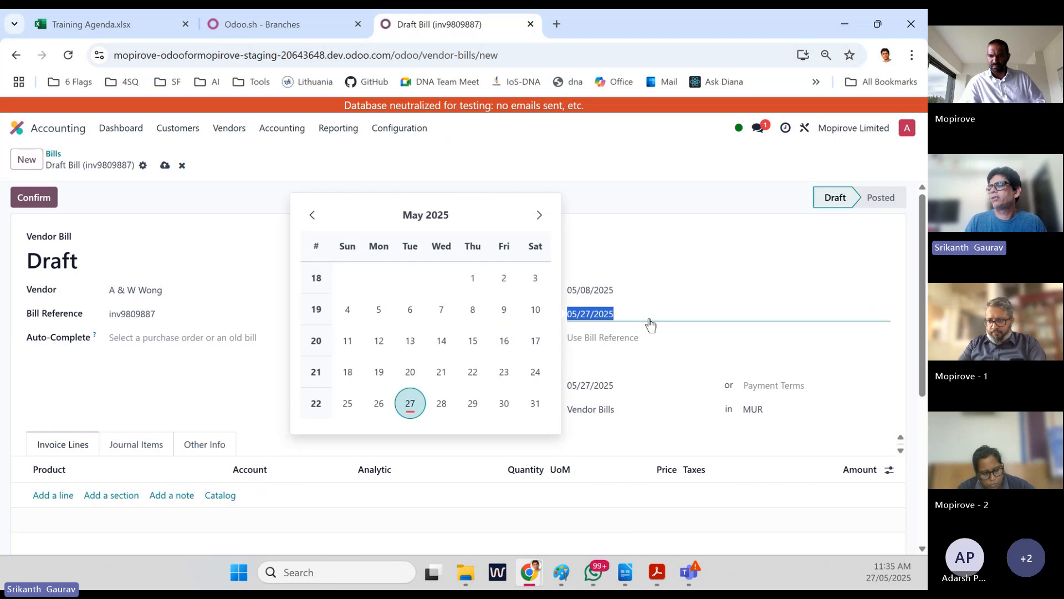
left_click(505, 340)
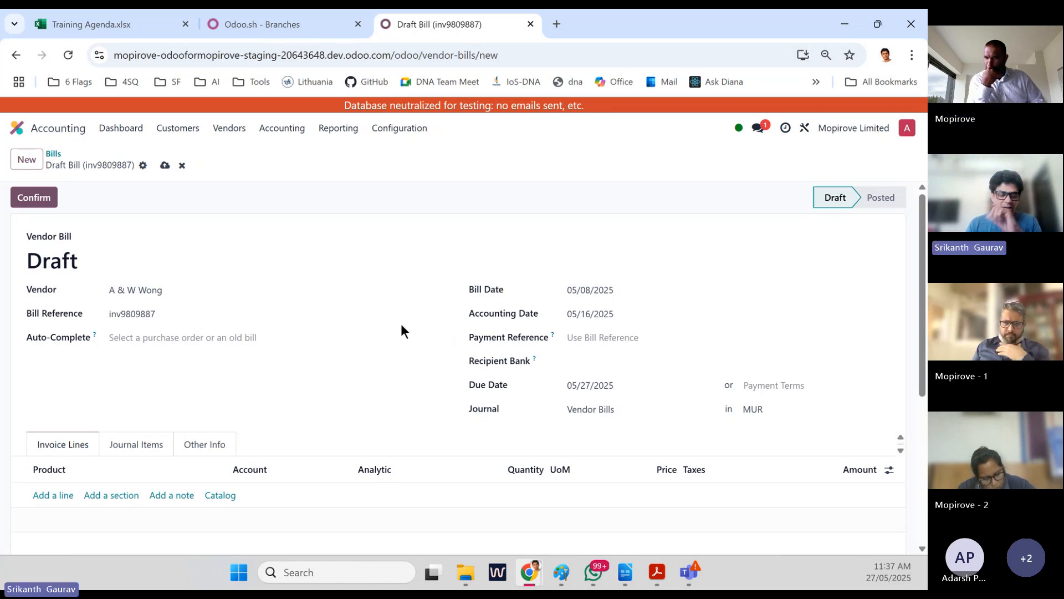
Step: Add an invoice line labelled 'Celemration e' on account 71160 Employee Miscellaneous Costs
scroll(401, 330, "down", 1)
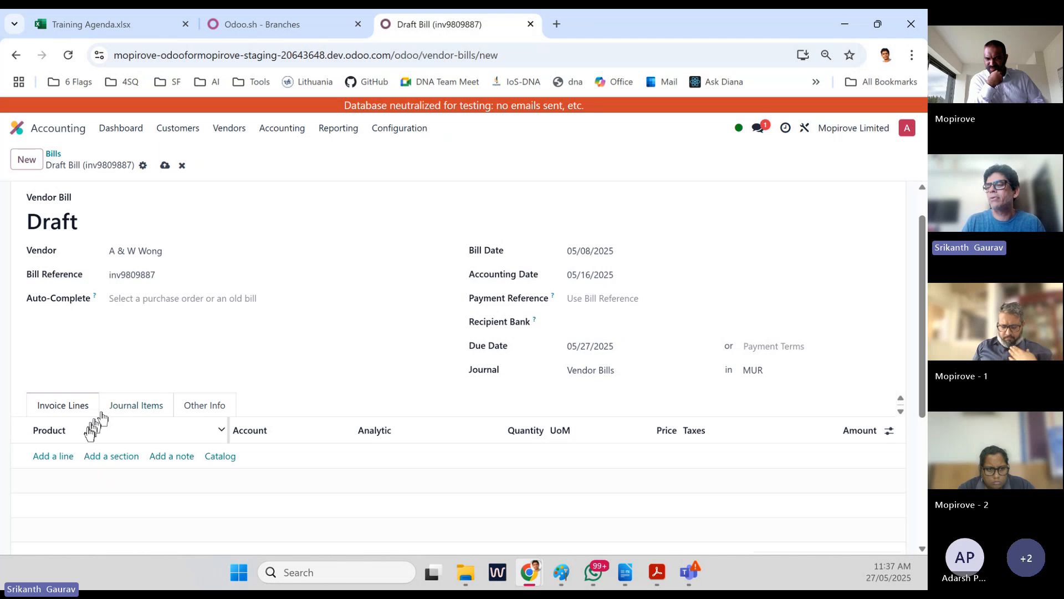
left_click(73, 456)
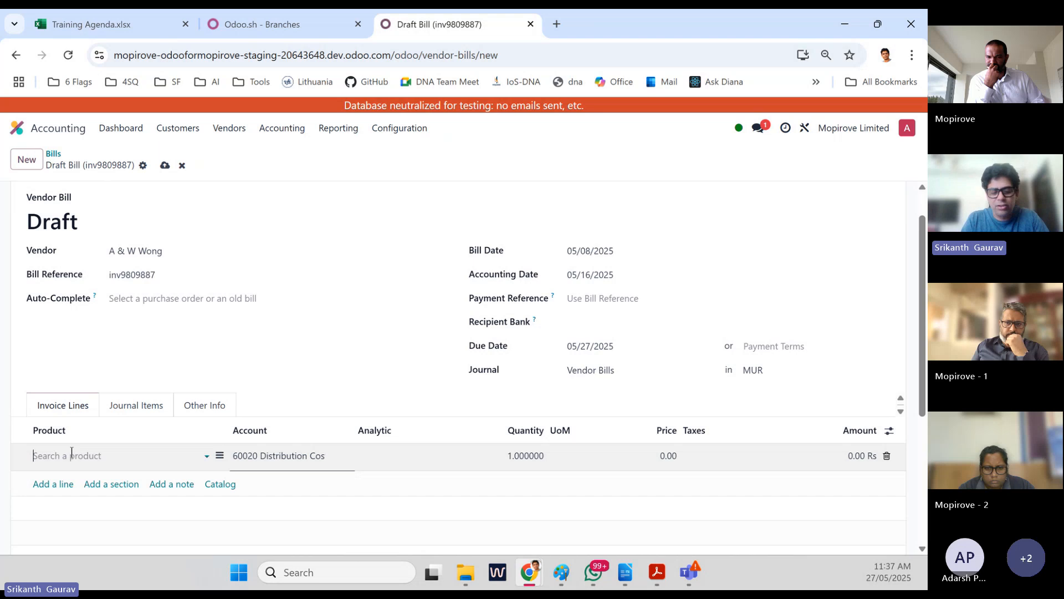
type("Celem")
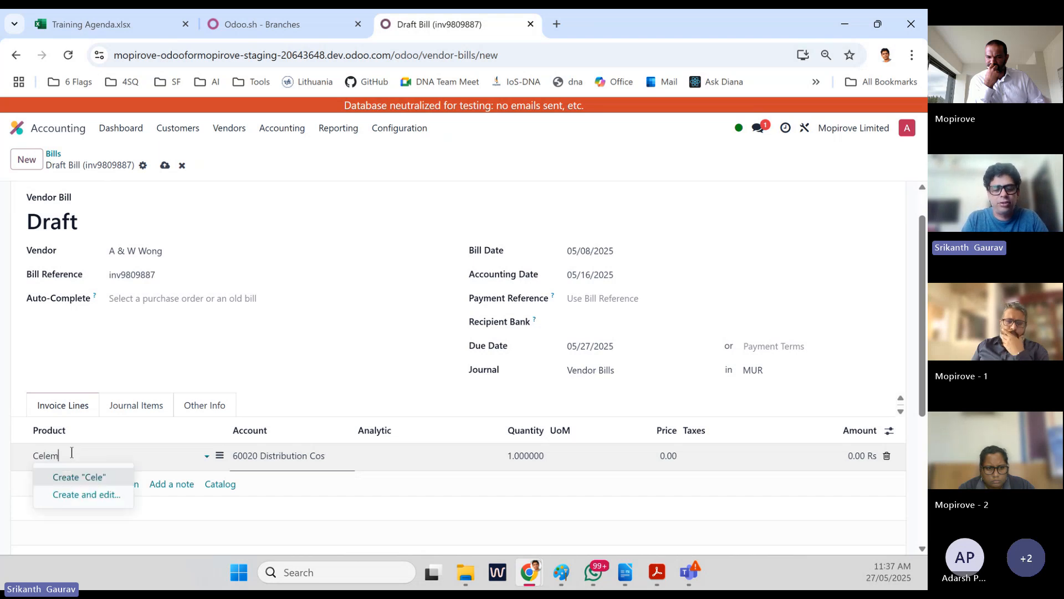
key("BackSpace")
type("bration expenses")
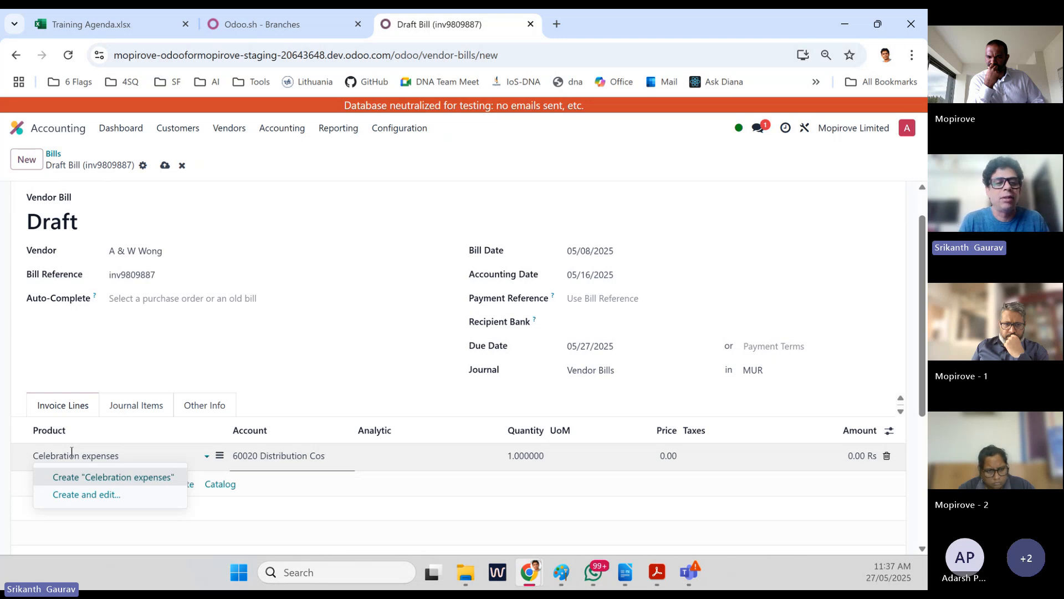
left_click(282, 456)
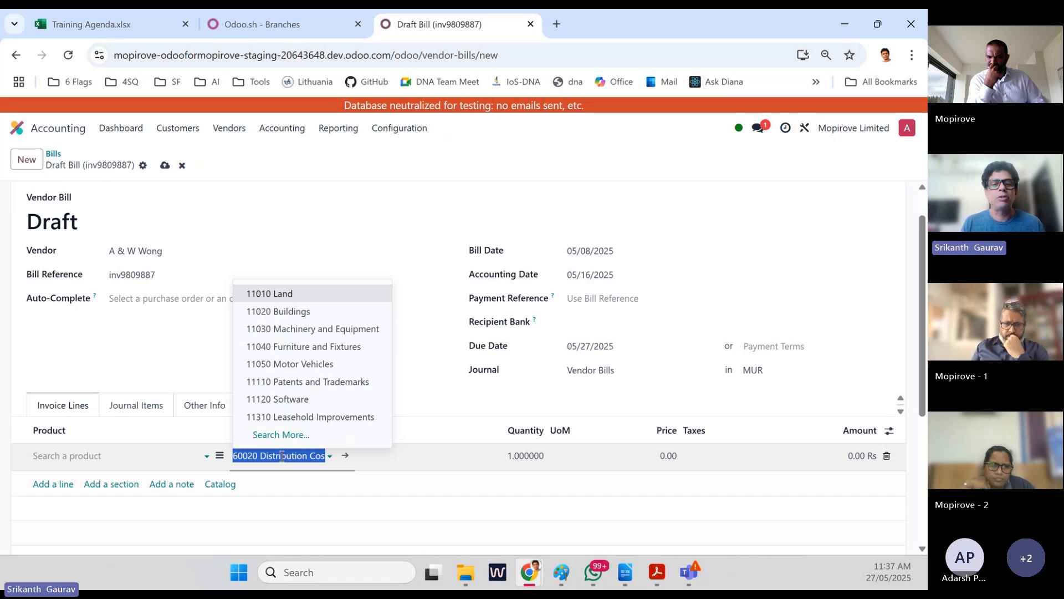
left_click(298, 439)
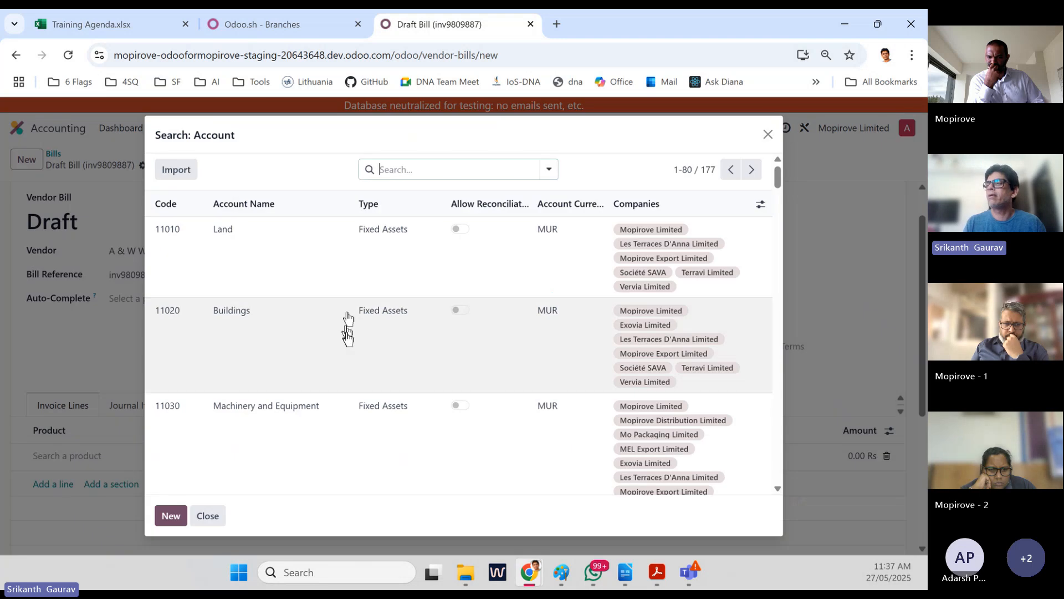
type("misc")
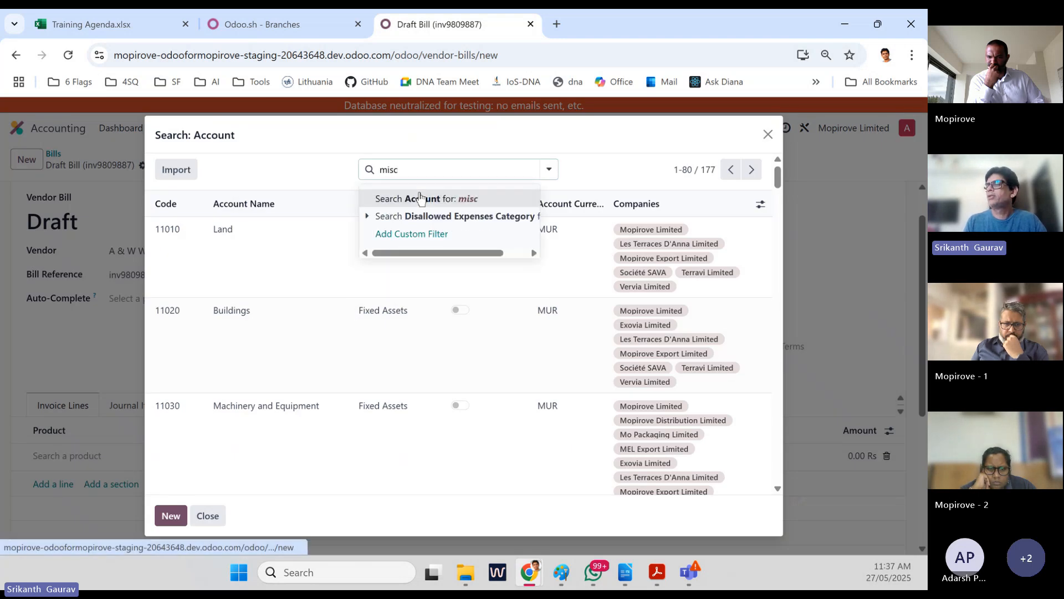
left_click(420, 198)
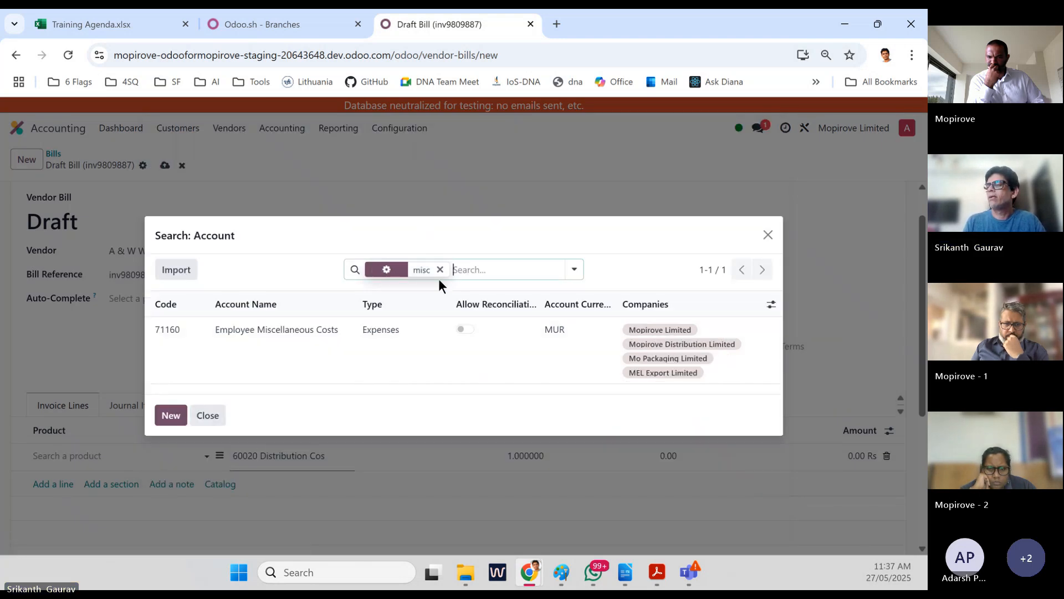
left_click(284, 351)
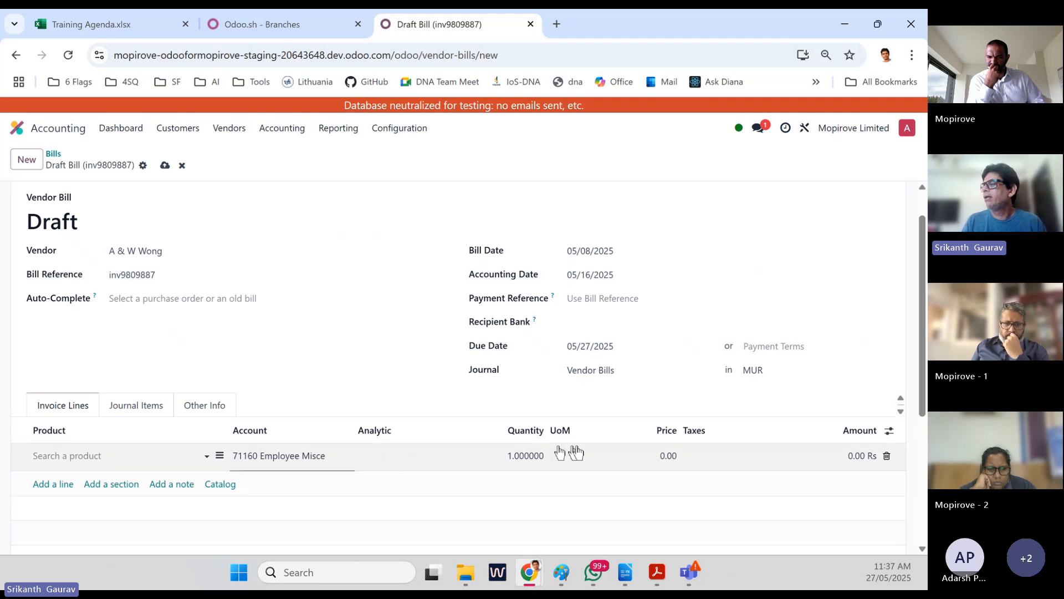
Step: Set the invoice line's price to 11,880.00
left_click(642, 448)
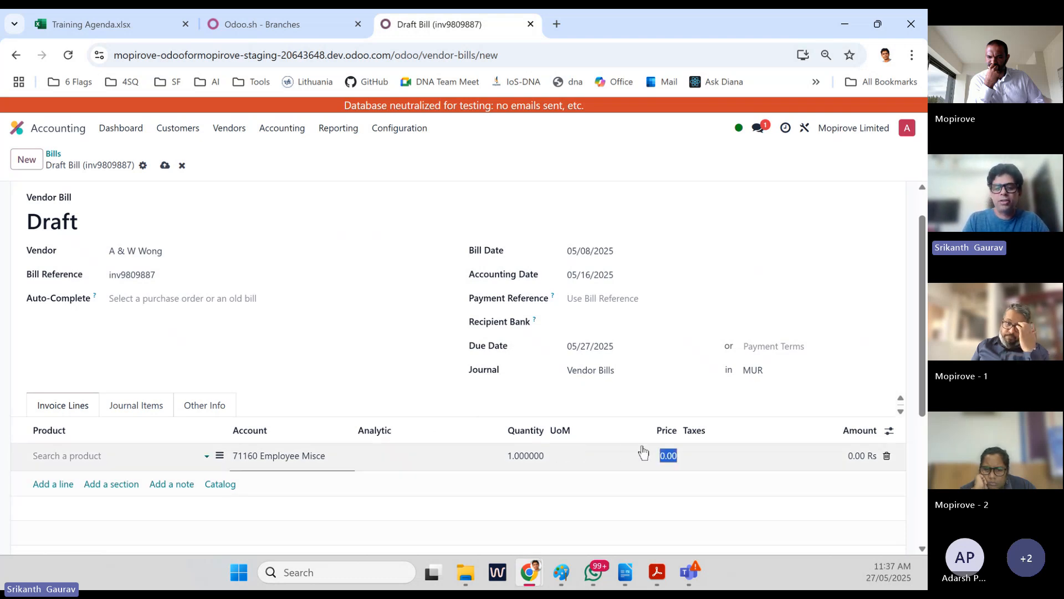
type("11880")
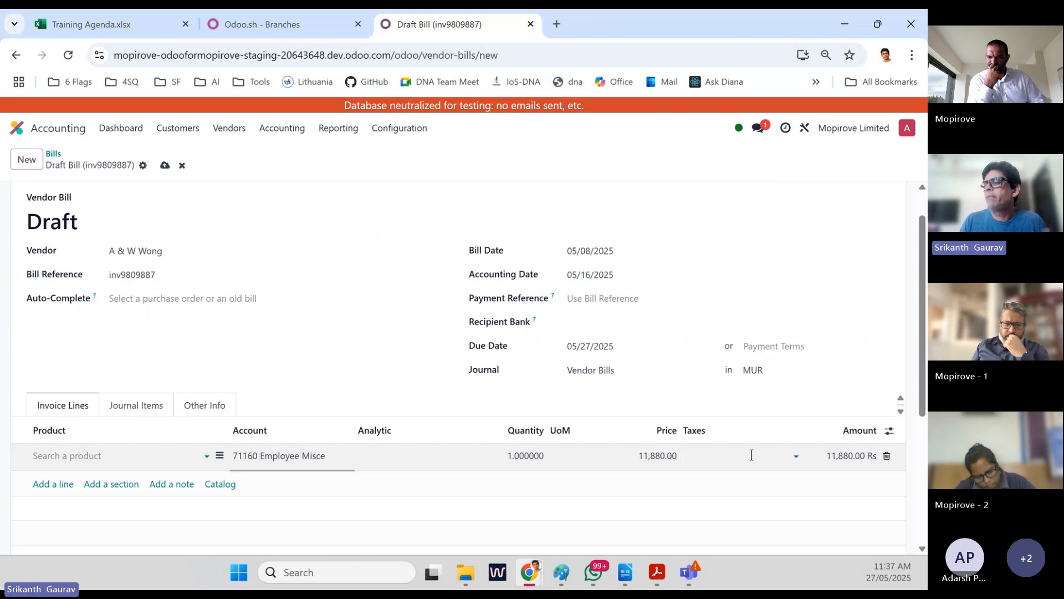
scroll(751, 453, "down", 2)
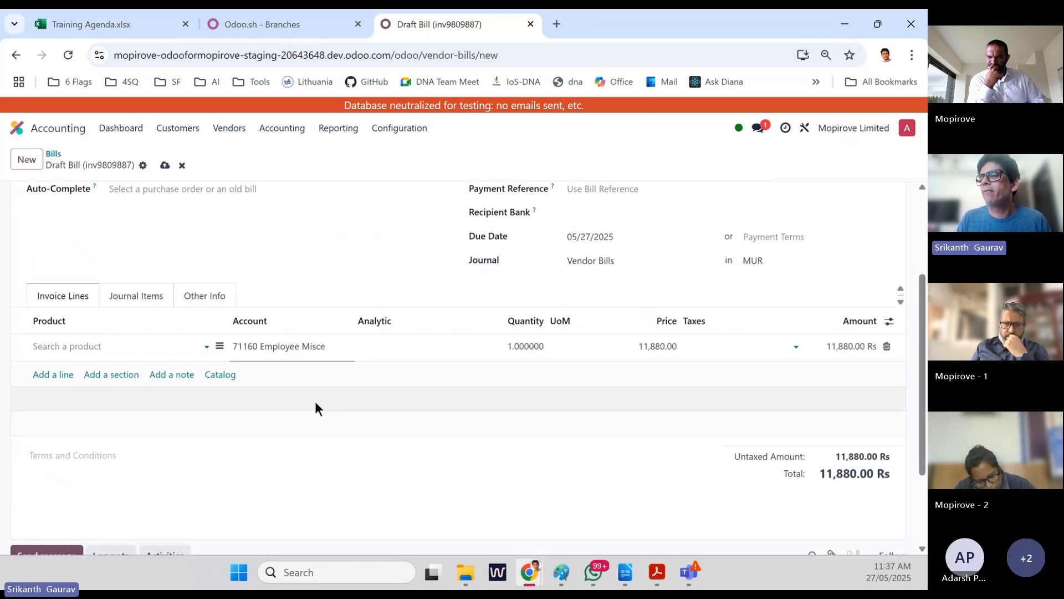
left_click(81, 344)
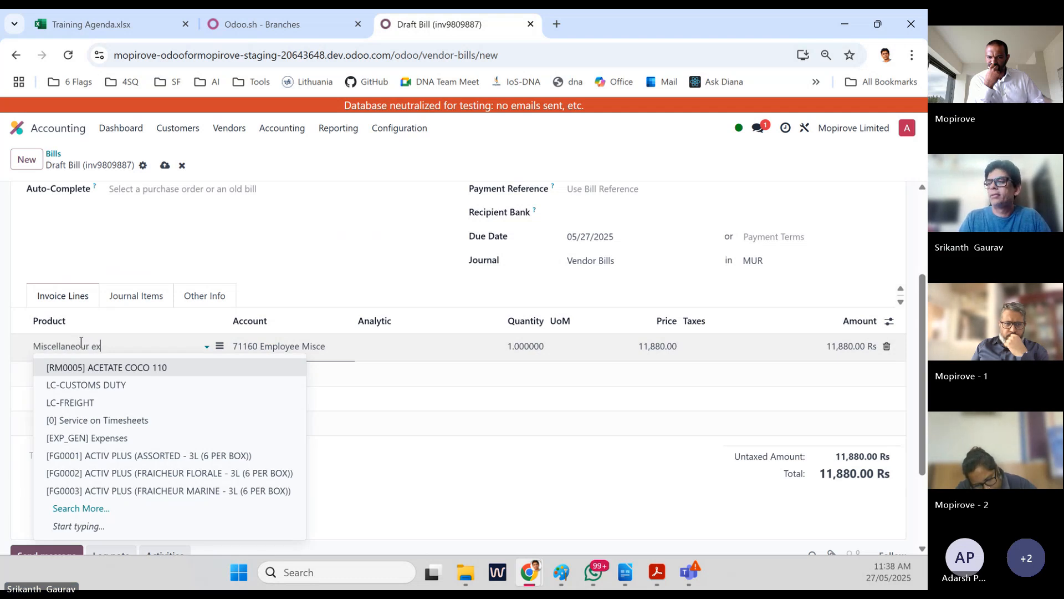
Step: Set the line's product to Misc Expenses and re-enter the 11,880.00 price
key("BackSpace")
key("BackSpace")
key("BackSpace")
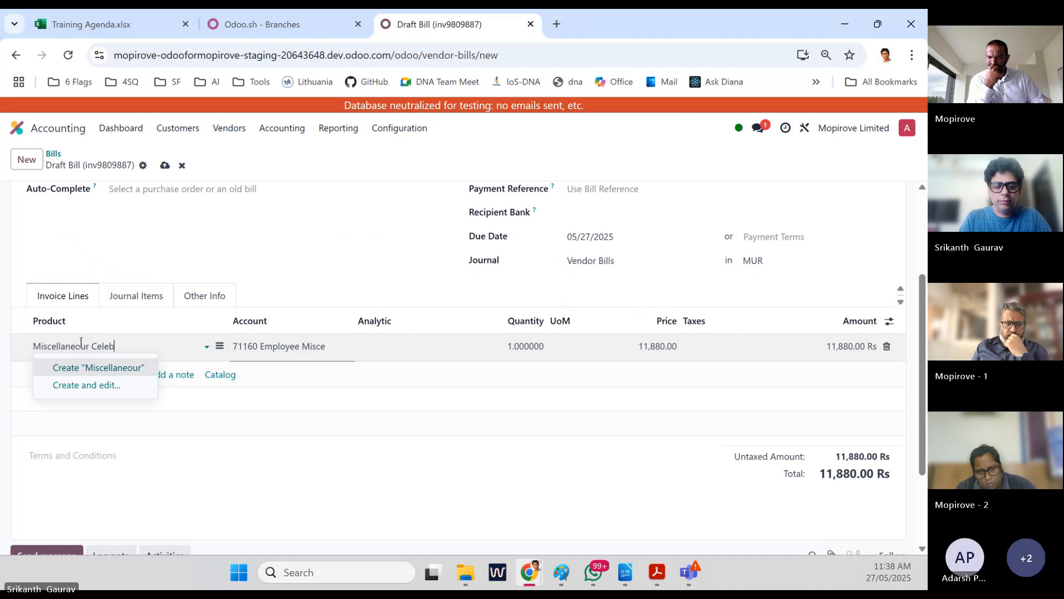
type("Celebration expe")
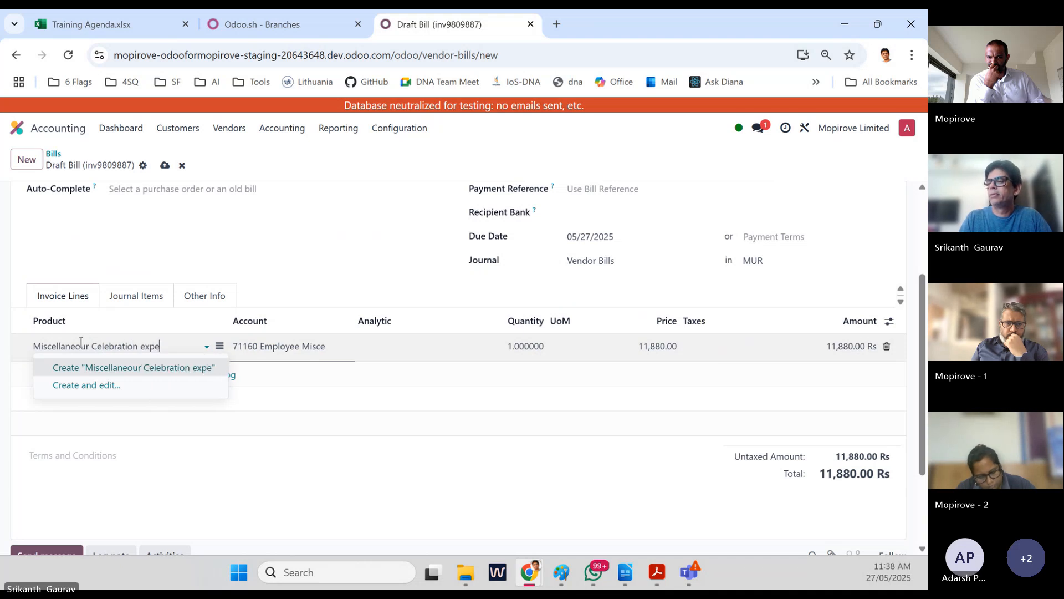
left_click(79, 386)
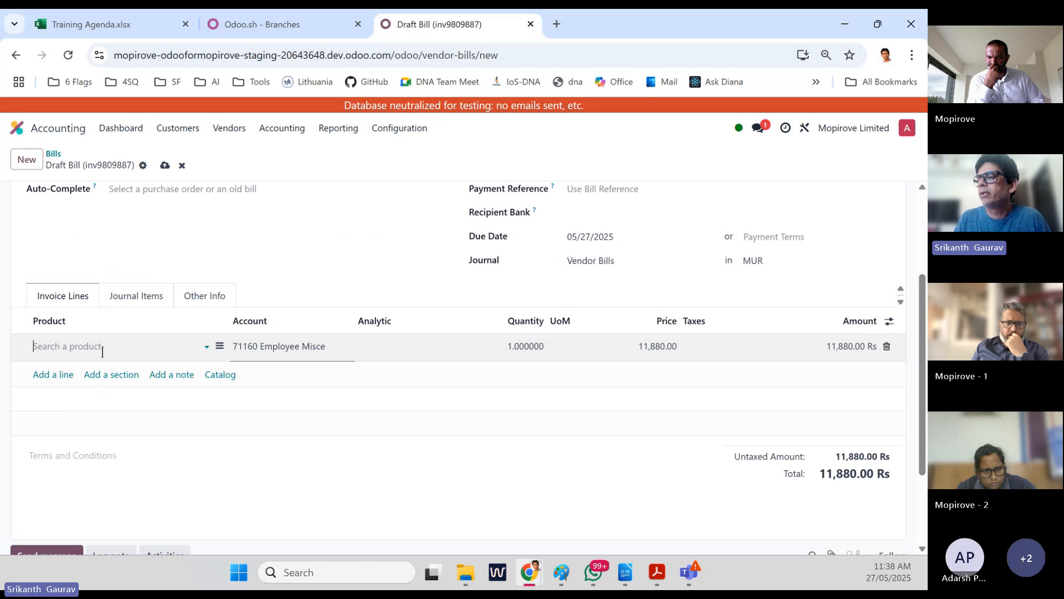
type("Misc E")
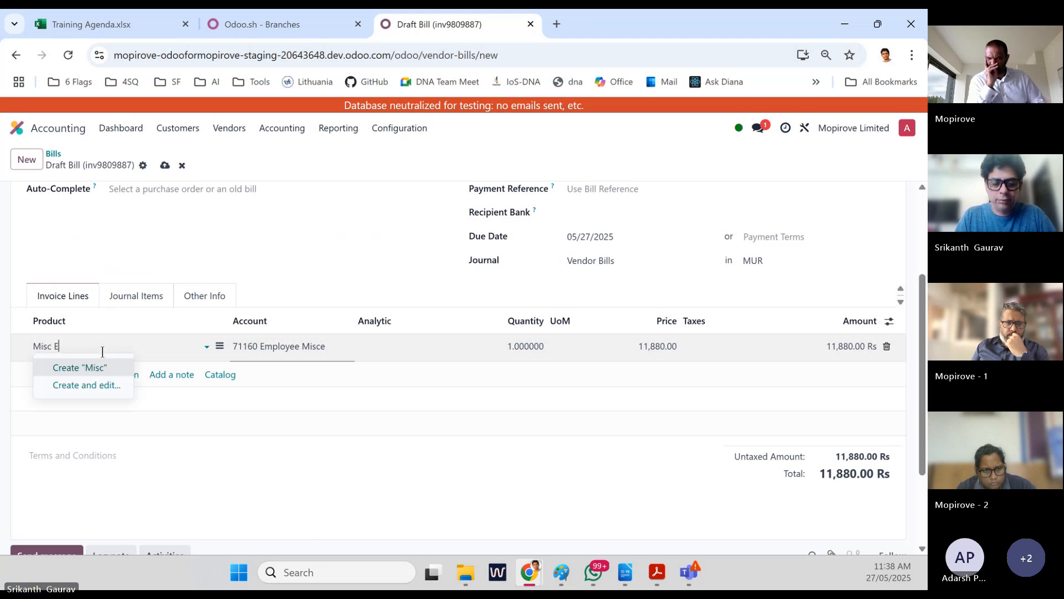
type("xpenses")
key("Return")
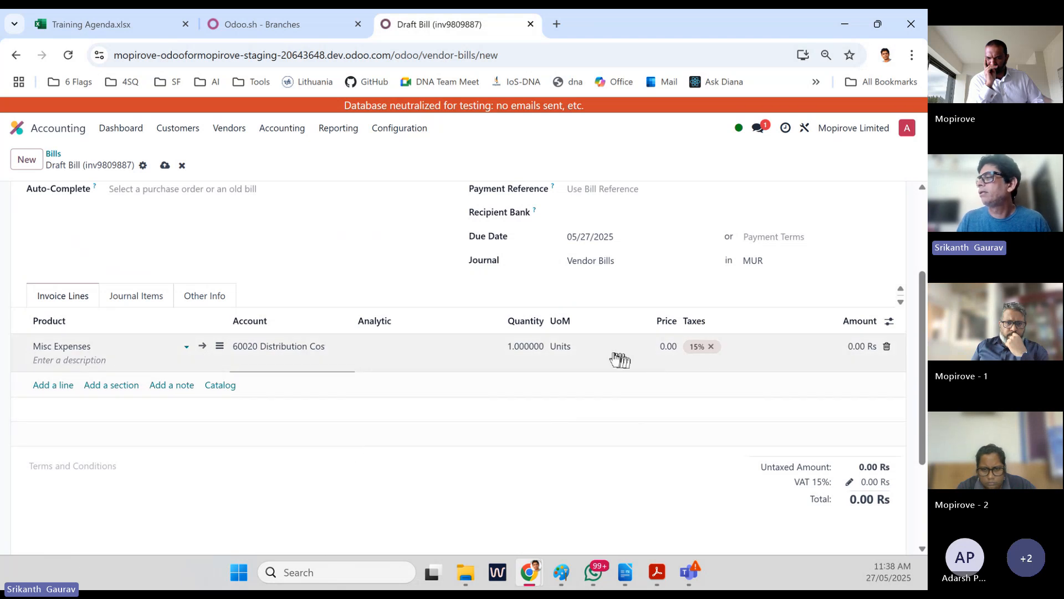
left_click(641, 342)
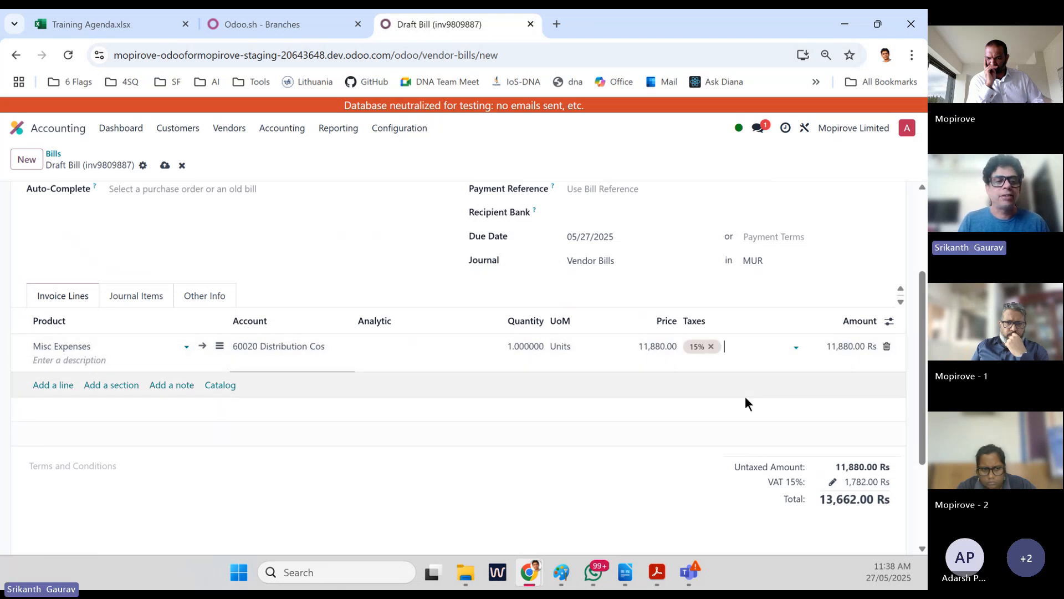
scroll(745, 396, "up", 3)
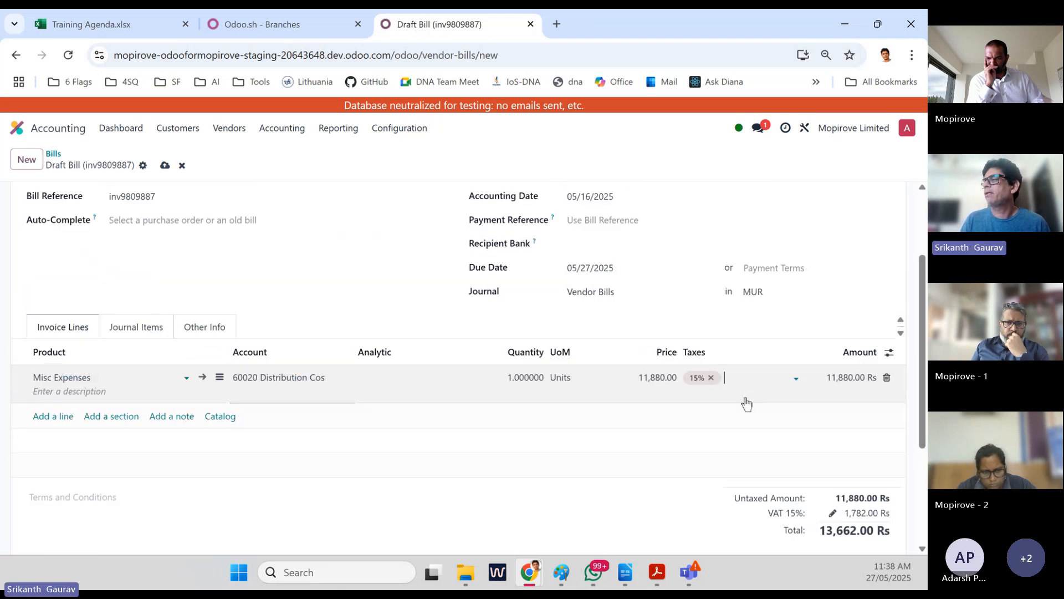
scroll(745, 397, "up", 1)
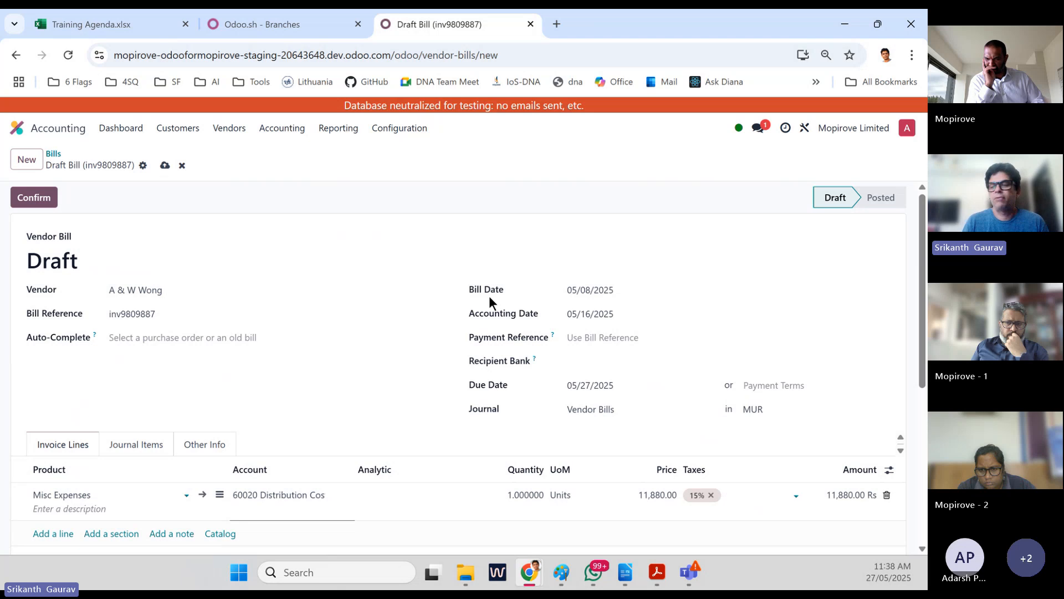
Step: Try posting the bill, dismiss the deprecated Account Payable (211000) error, and open a new tab
left_click(50, 200)
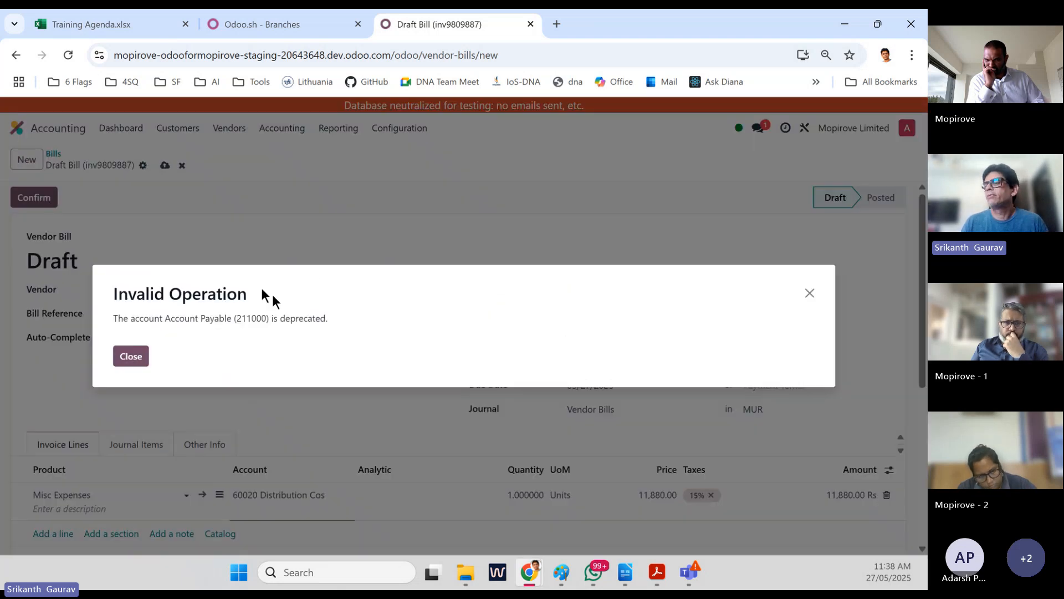
left_click(131, 356)
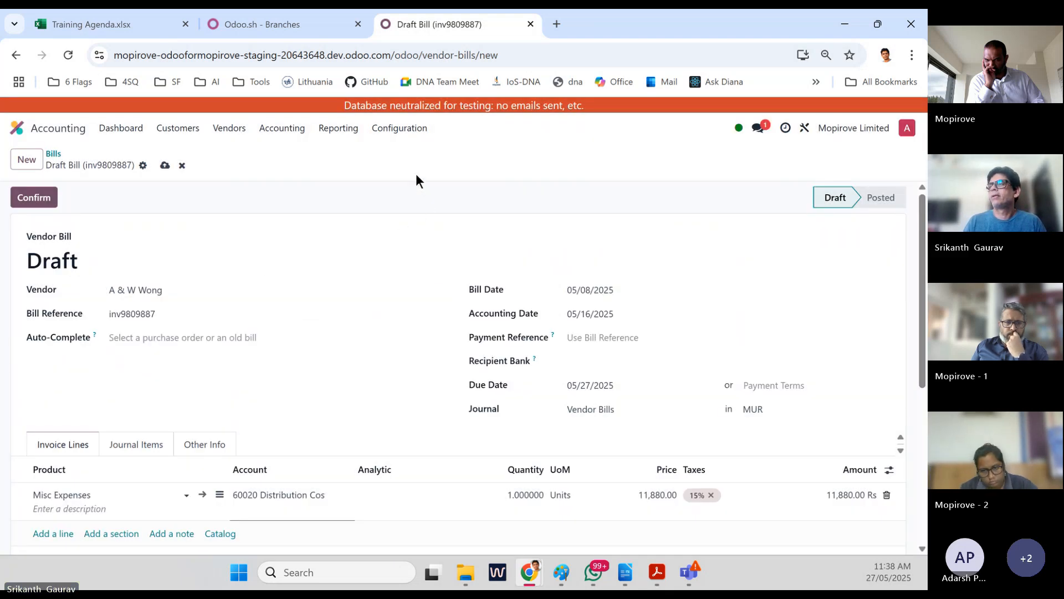
left_click(322, 55)
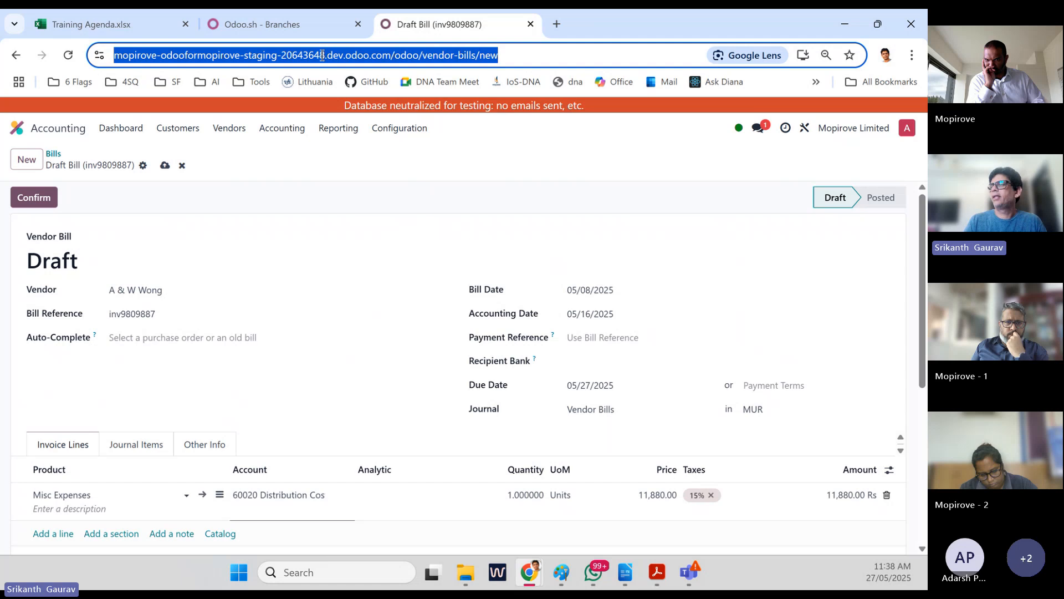
left_click(429, 19)
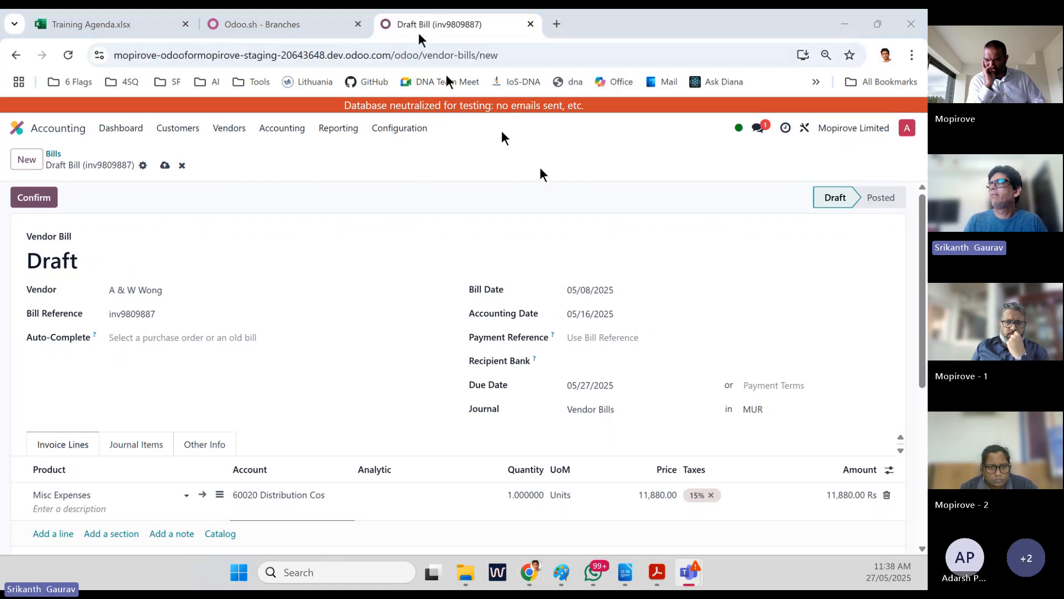
left_click(563, 32)
key("ctrl+c")
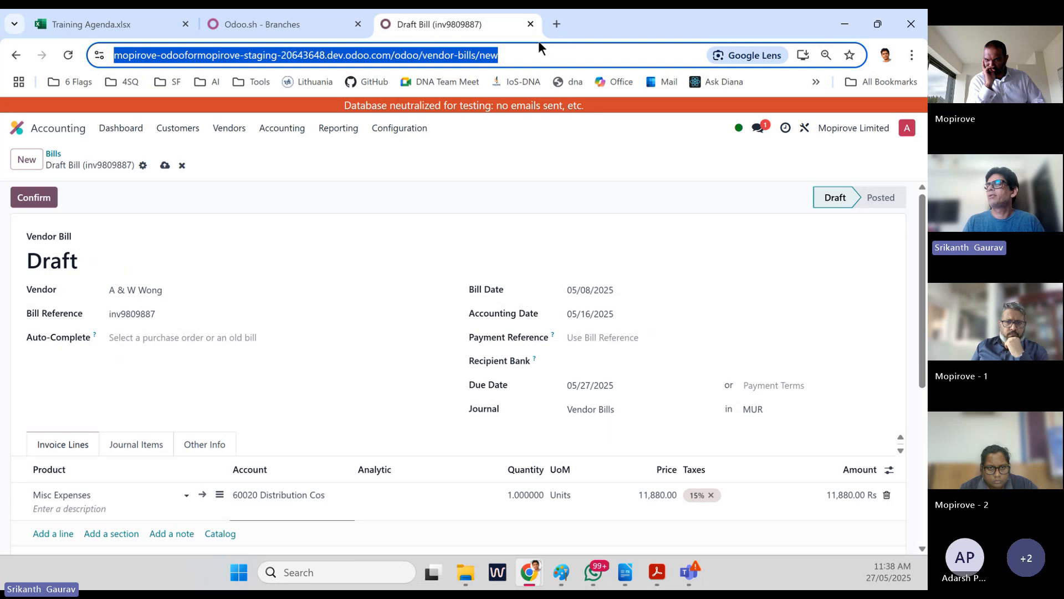
left_click(556, 23)
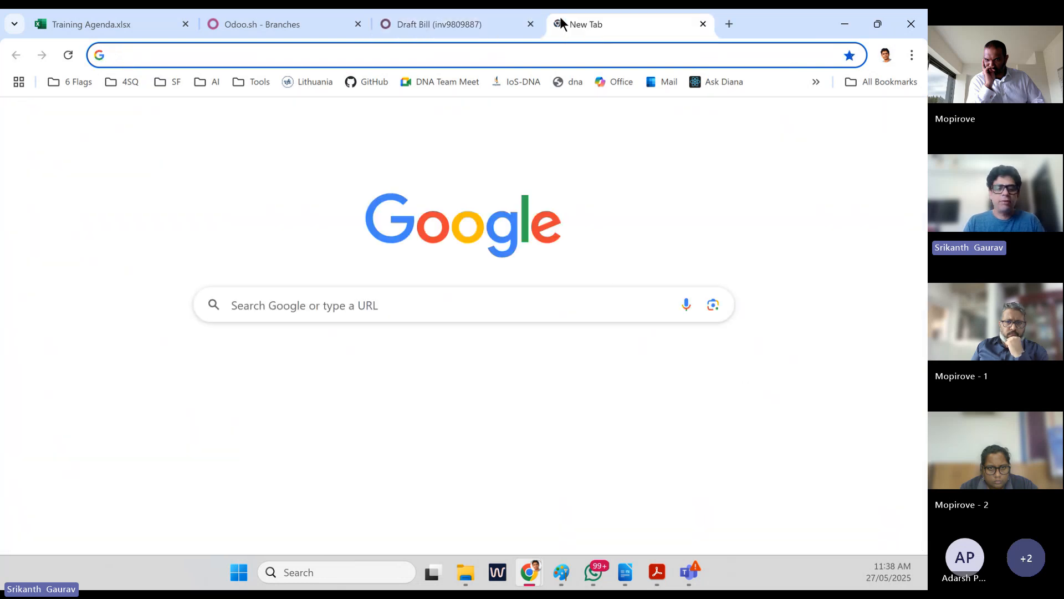
Step: Load Odoo in the new tab and open the Chart of Accounts
key("ctrl+v")
key("Return")
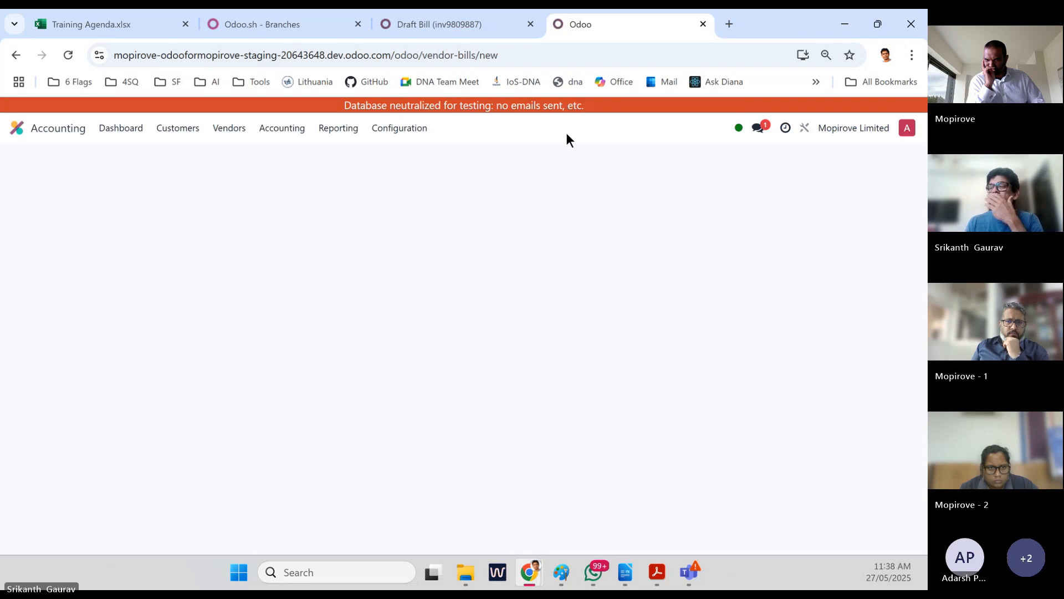
left_click(395, 132)
left_click(428, 308)
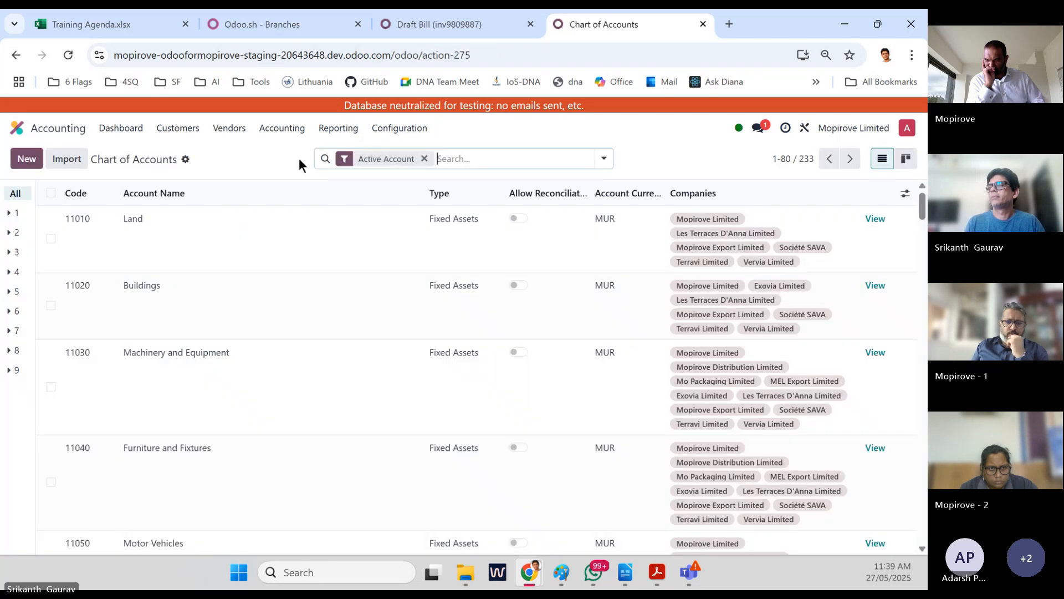
Step: Search the accounts for 20110, including inactive ones
left_click(455, 153)
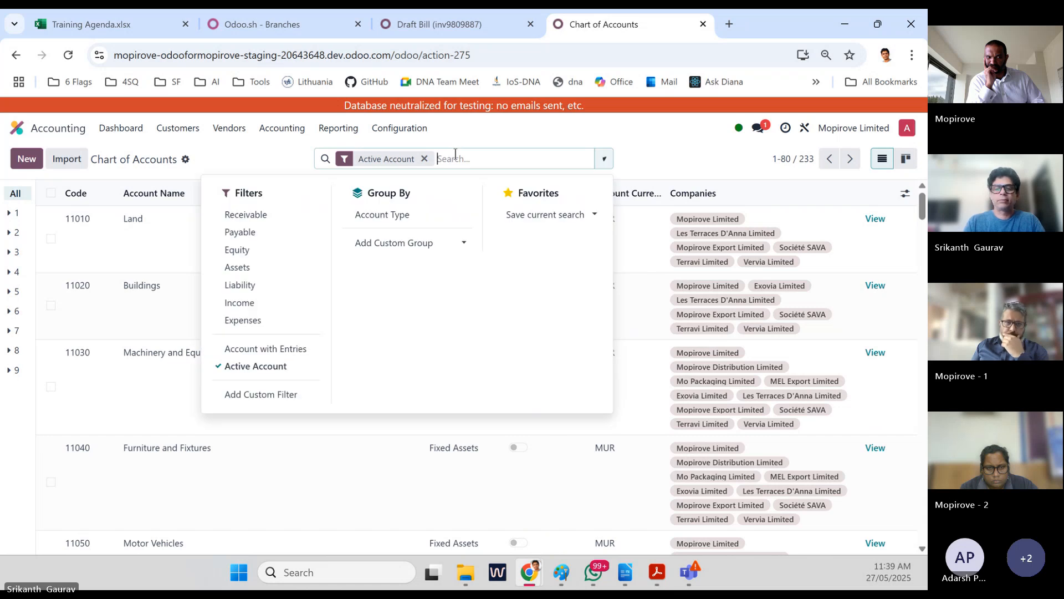
type("20110")
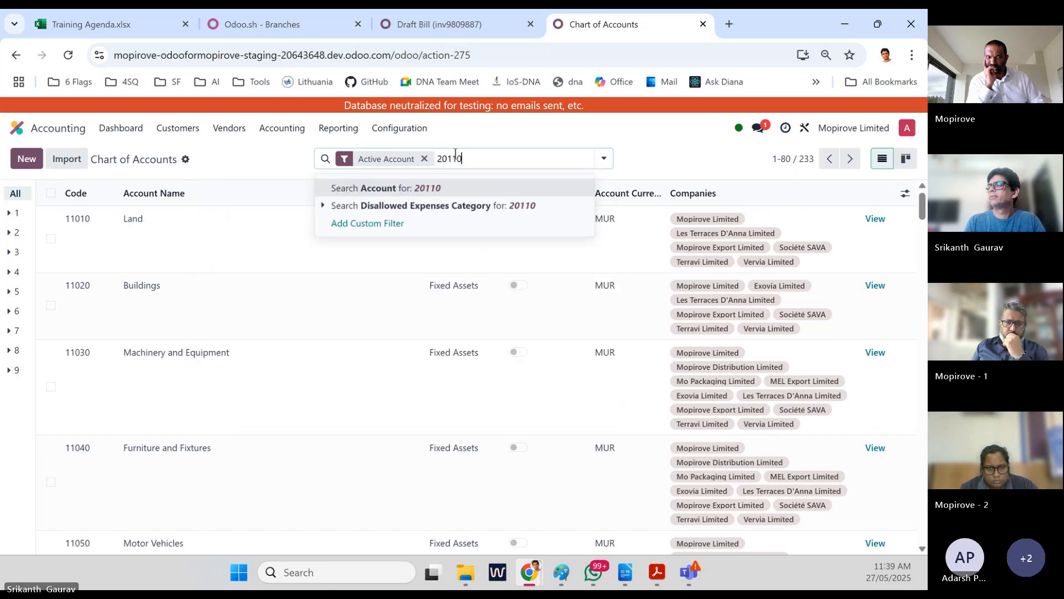
key("Return")
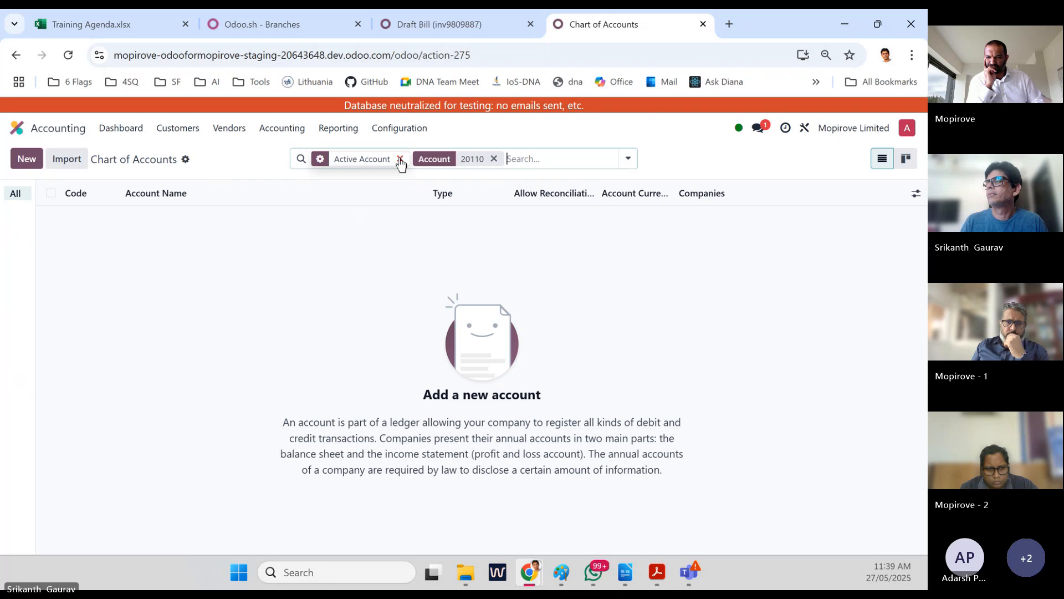
left_click(400, 159)
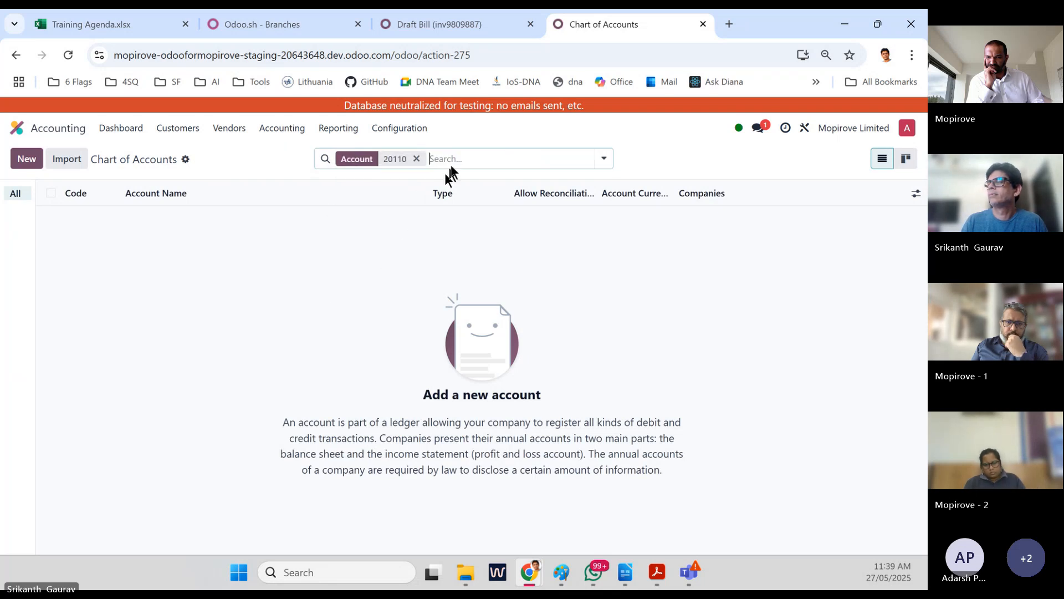
left_click(416, 159)
Step: Back on the draft bill, dismiss the error and discard the unsaved bill changes
left_click(457, 19)
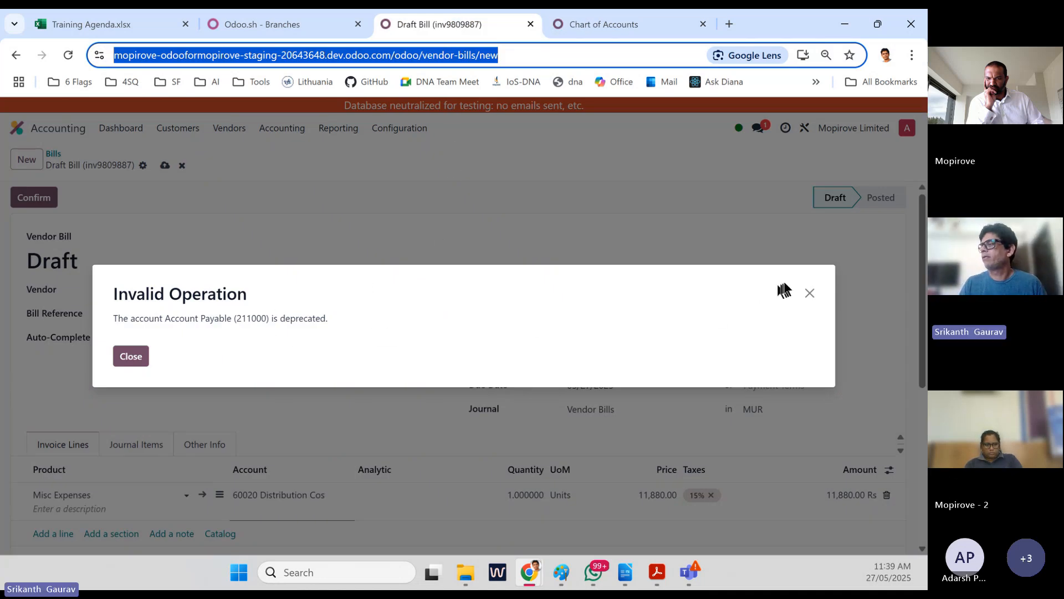
left_click(811, 294)
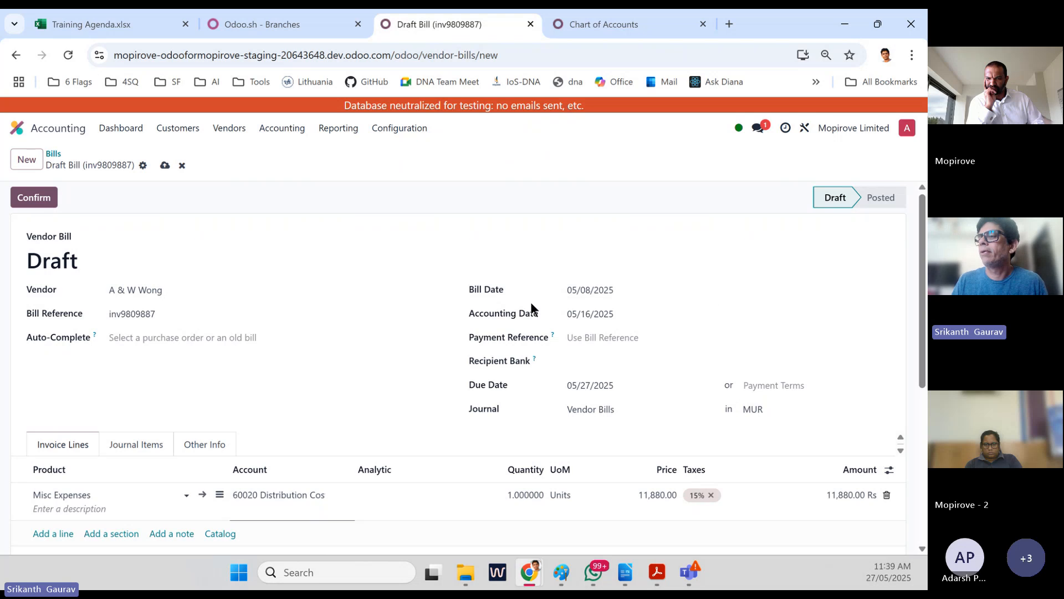
left_click(432, 290)
left_click(442, 292)
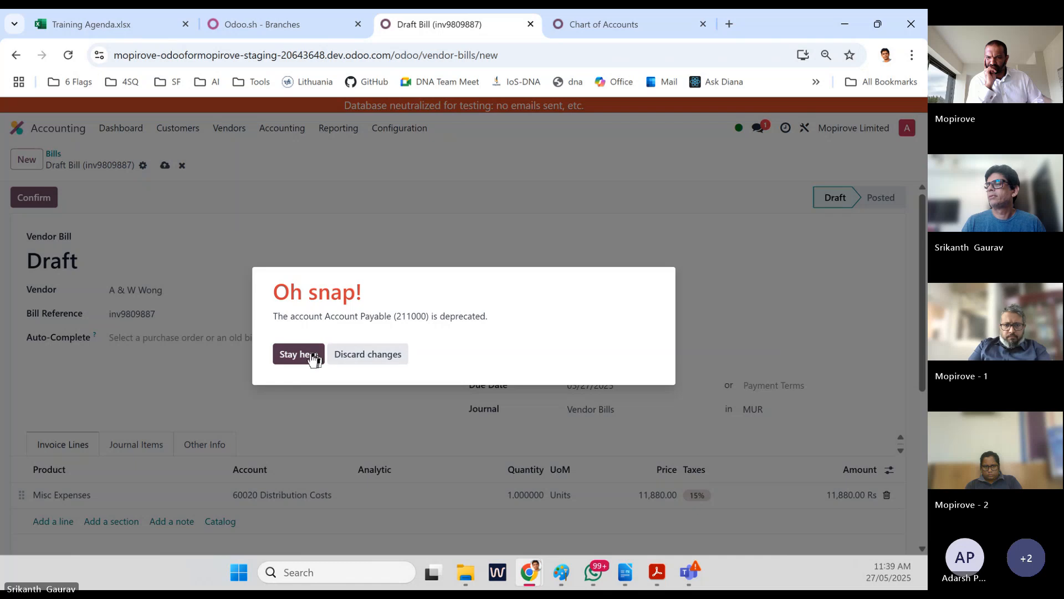
left_click(366, 360)
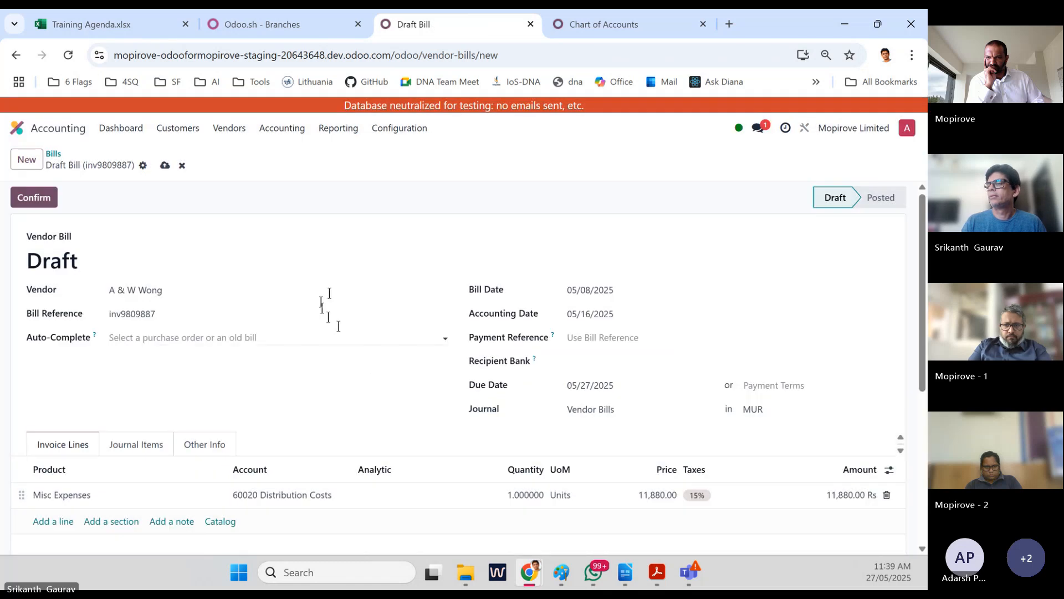
left_click(178, 279)
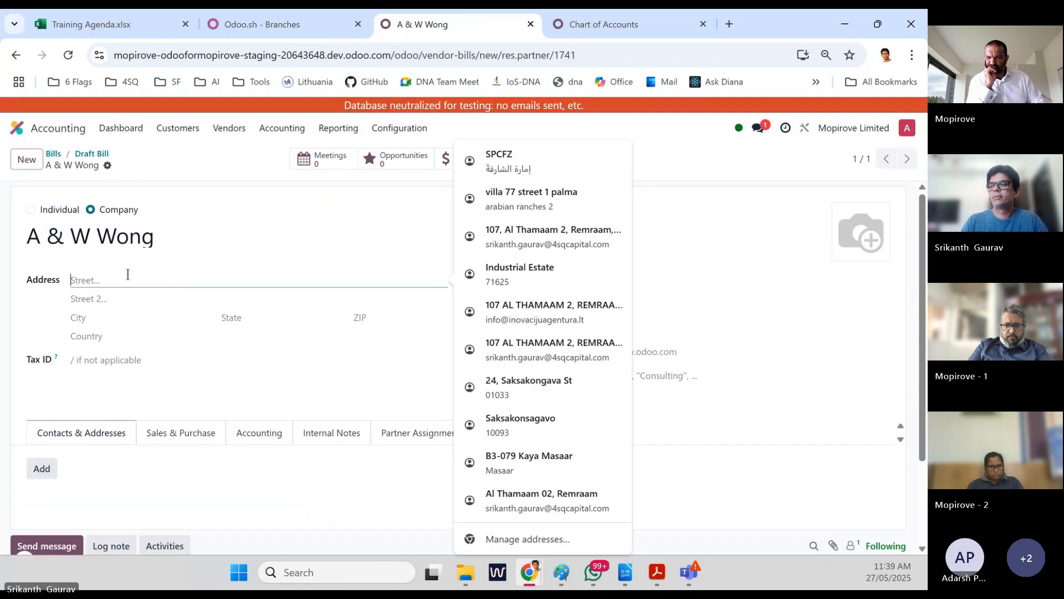
triple_click(226, 228)
left_click(613, 245)
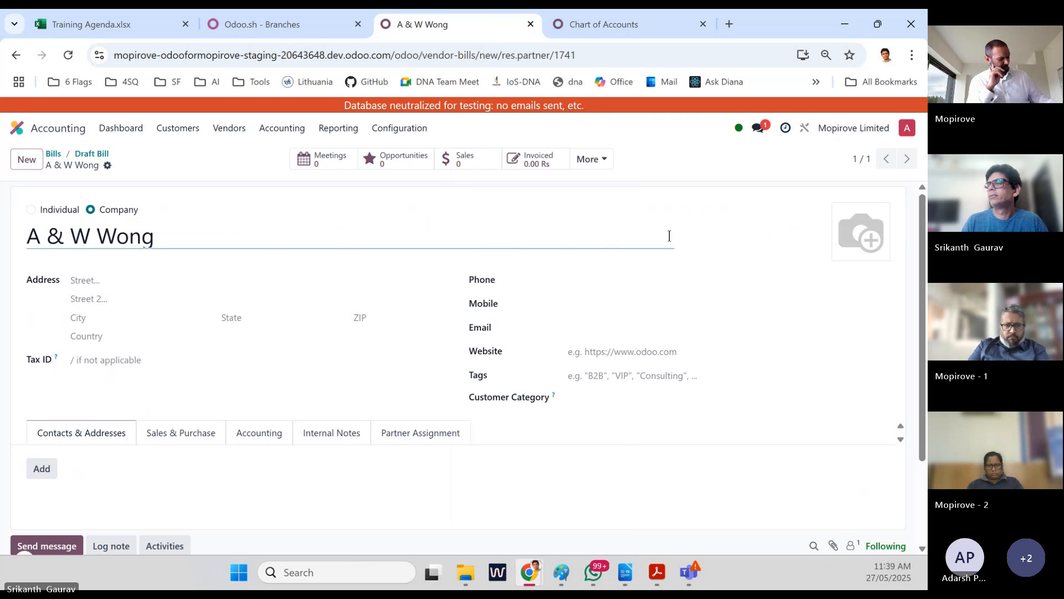
Step: Open the A & W Wong card from the Vendors list
left_click(227, 130)
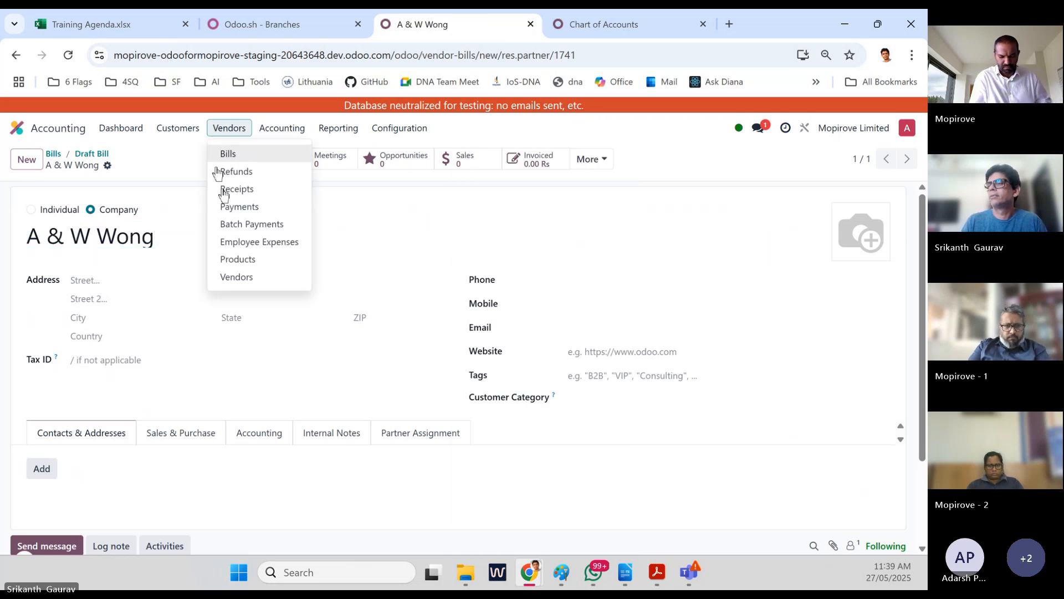
left_click(241, 276)
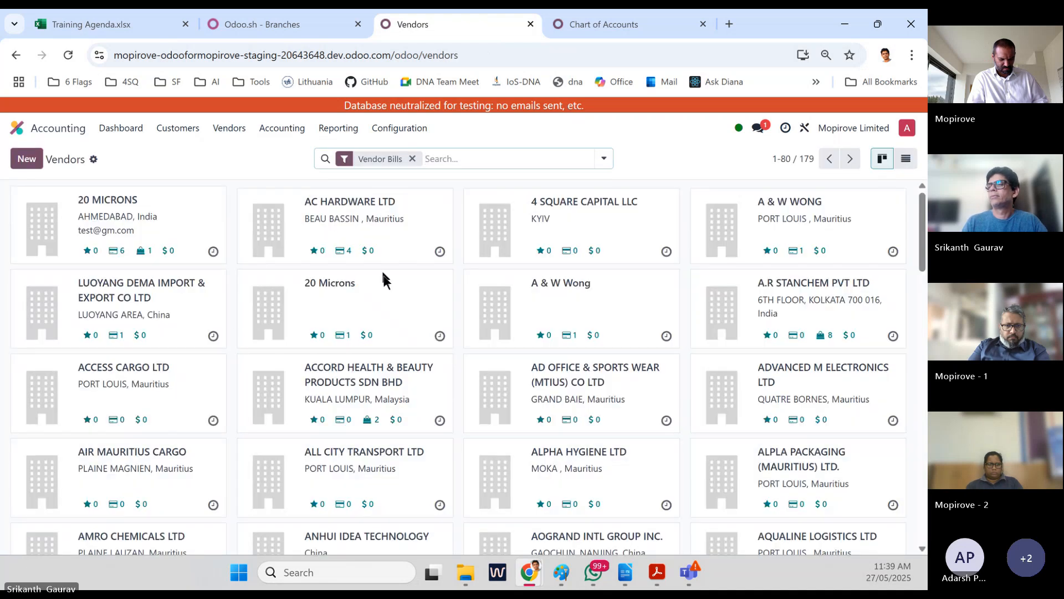
left_click(524, 311)
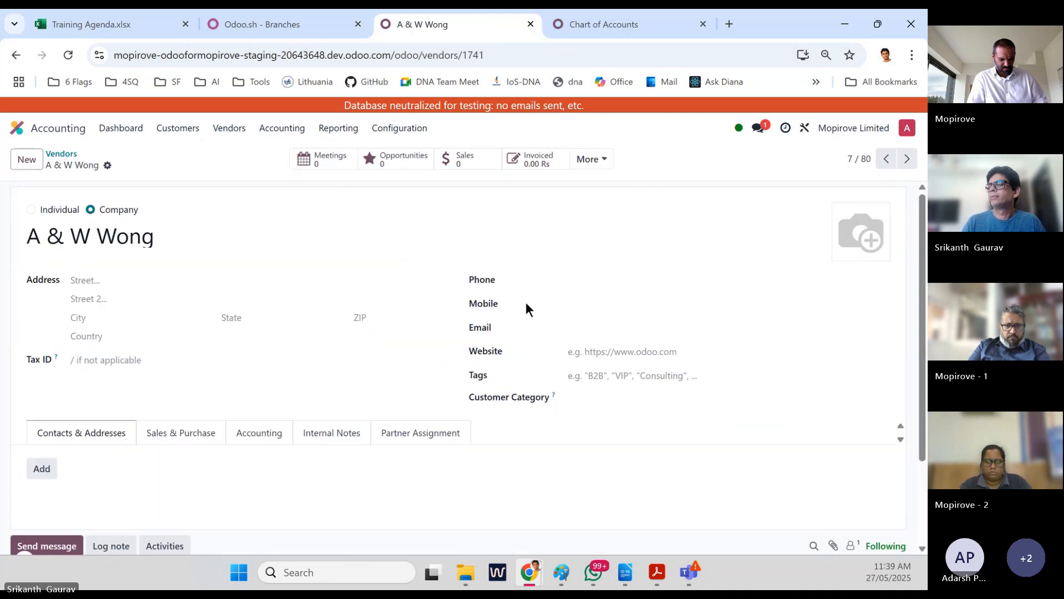
Step: On the Accounting tab, change Account Payable to 23130 Accounts Payable - Local
left_click(262, 435)
scroll(362, 407, "down", 2)
scroll(363, 406, "down", 2)
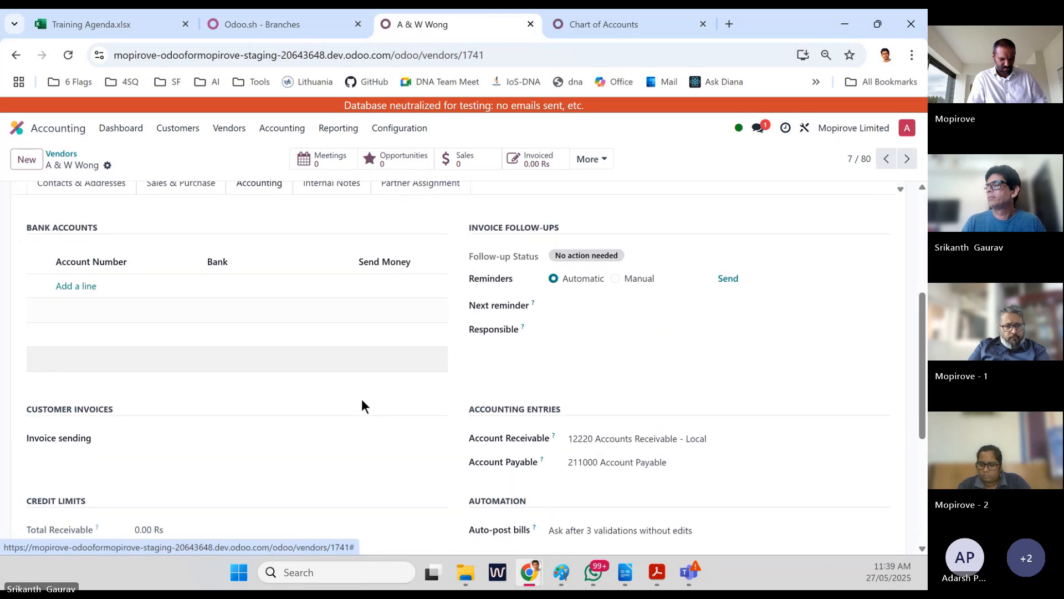
left_click(589, 461)
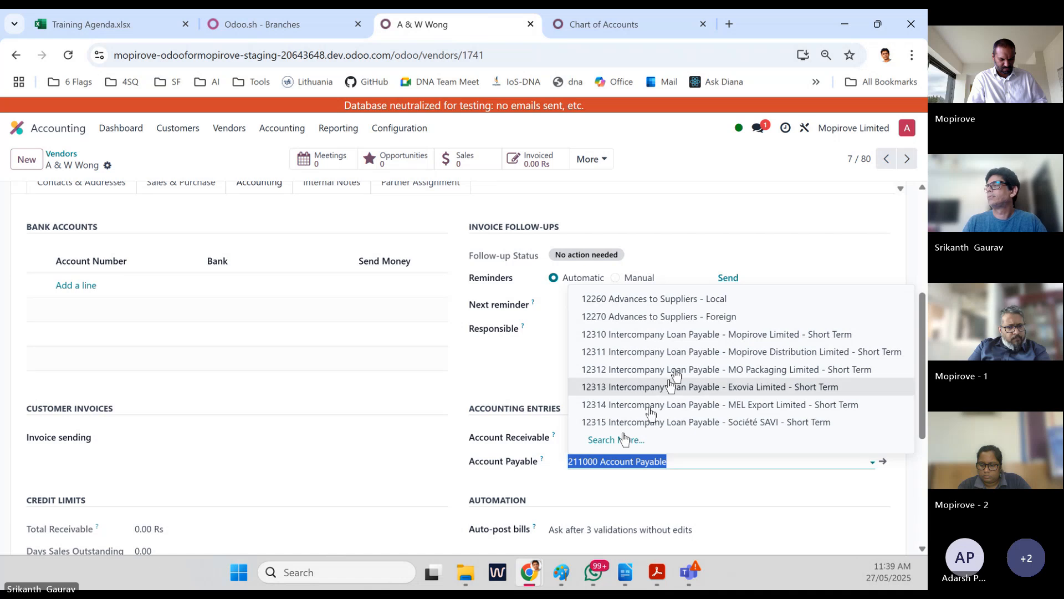
left_click(635, 302)
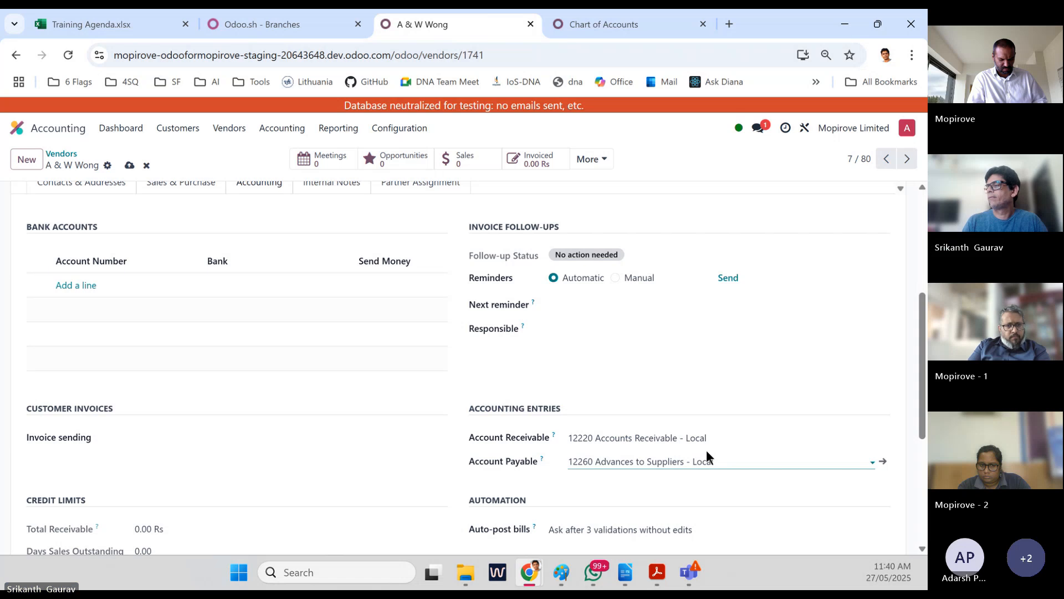
key("ctrl+shift+Left")
key("ctrl+shift+Left")
key("ctrl+shift+Left")
key("ctrl+shift+Left")
key("ctrl+shift+Left")
key("ctrl+shift+Left")
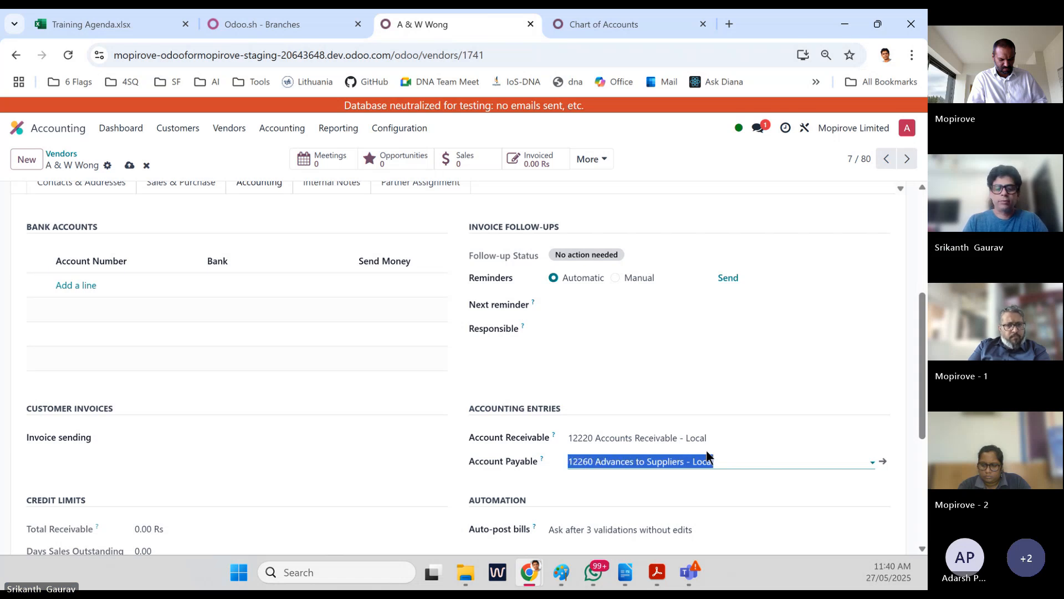
type("Payable")
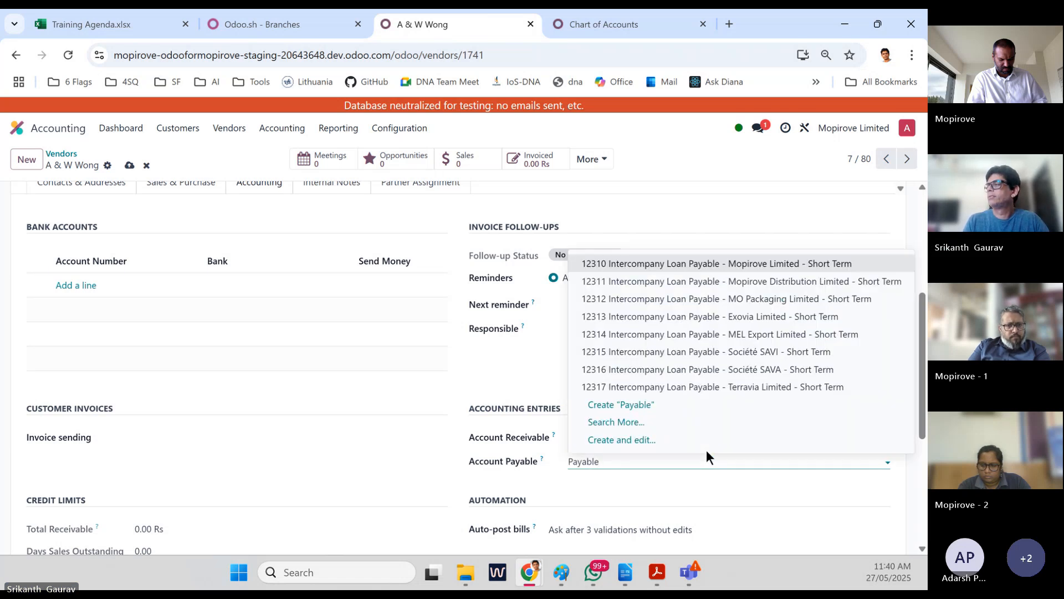
left_click(644, 422)
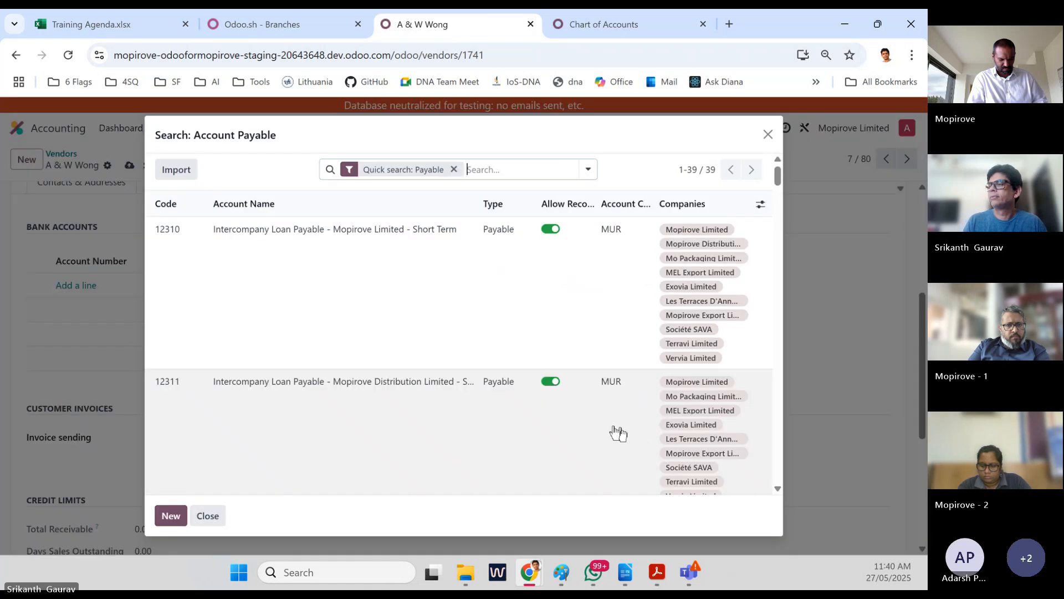
scroll(432, 349, "down", 12)
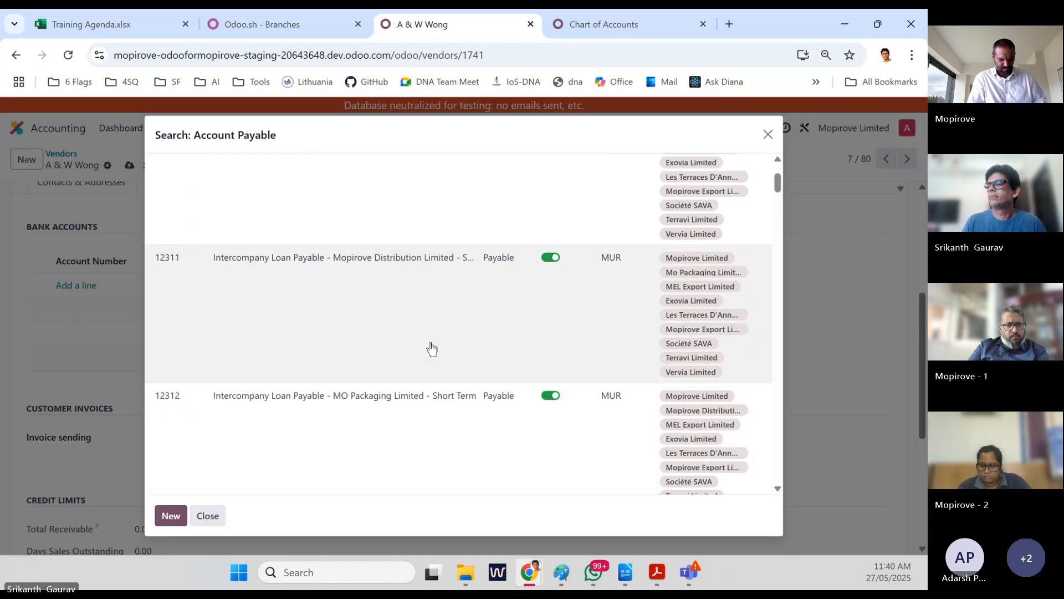
scroll(432, 349, "down", 10)
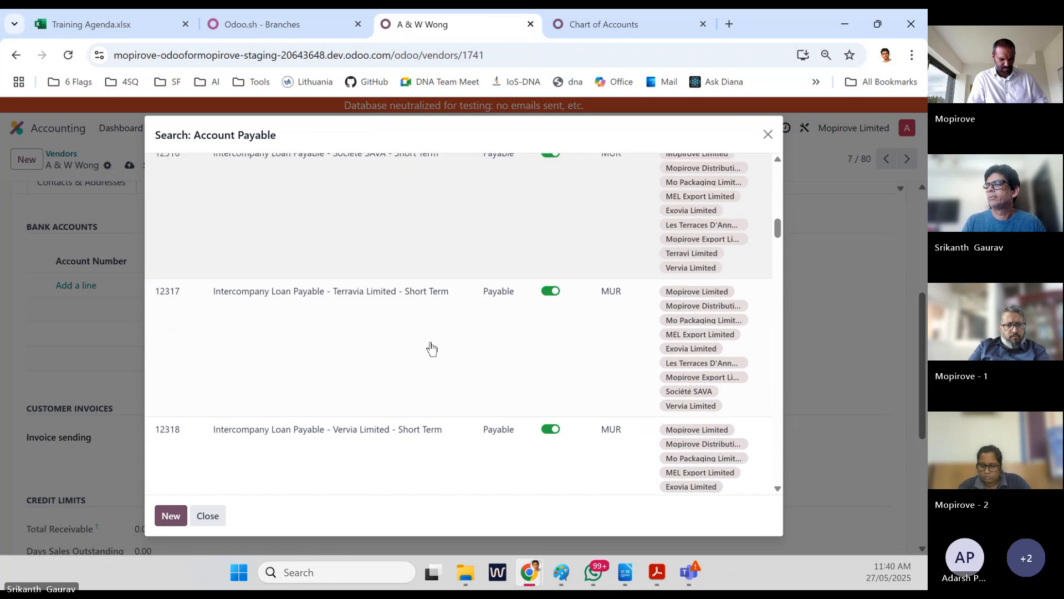
scroll(432, 349, "down", 15)
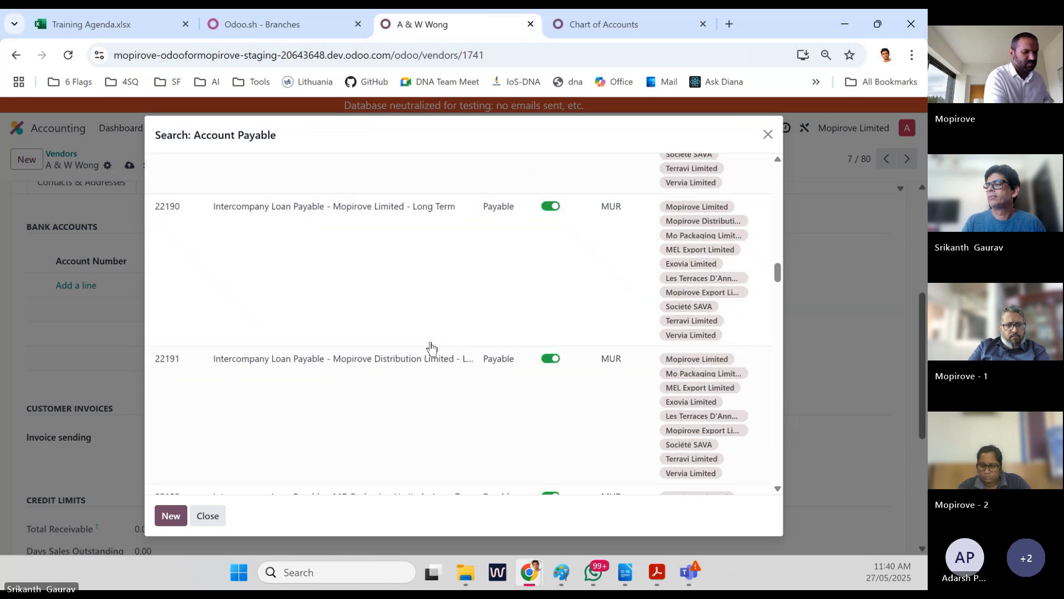
scroll(432, 349, "down", 15)
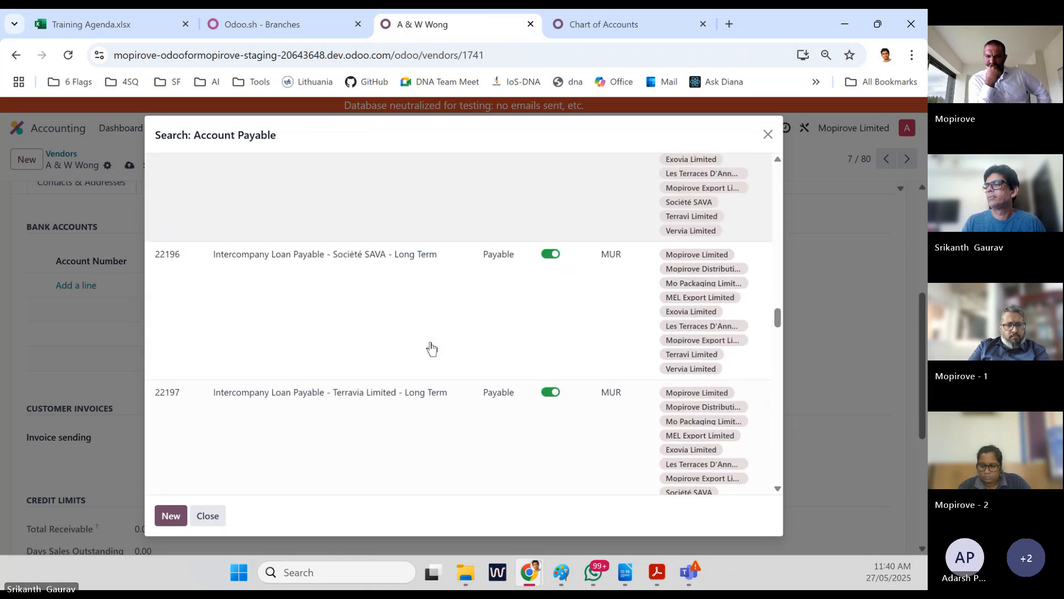
scroll(431, 349, "down", 5)
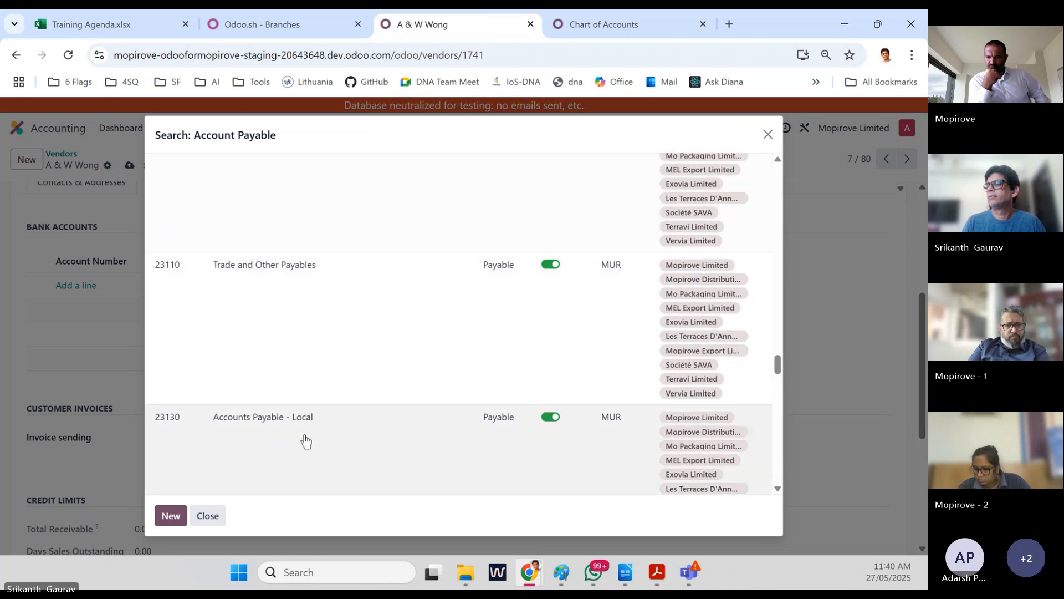
left_click(305, 439)
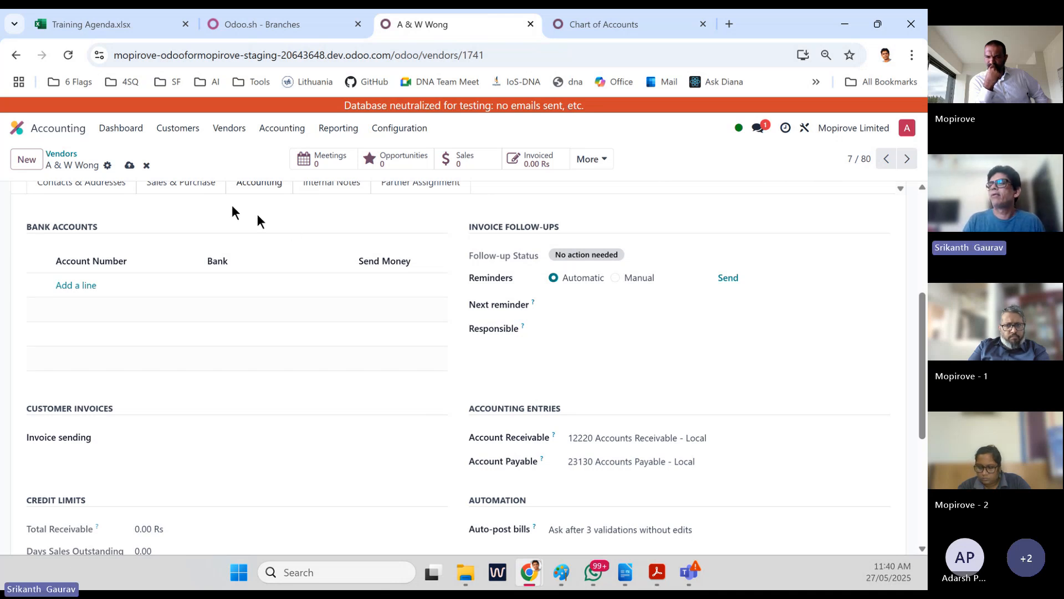
Step: Save the A & W Wong vendor and go to the vendor Bills list
left_click(129, 166)
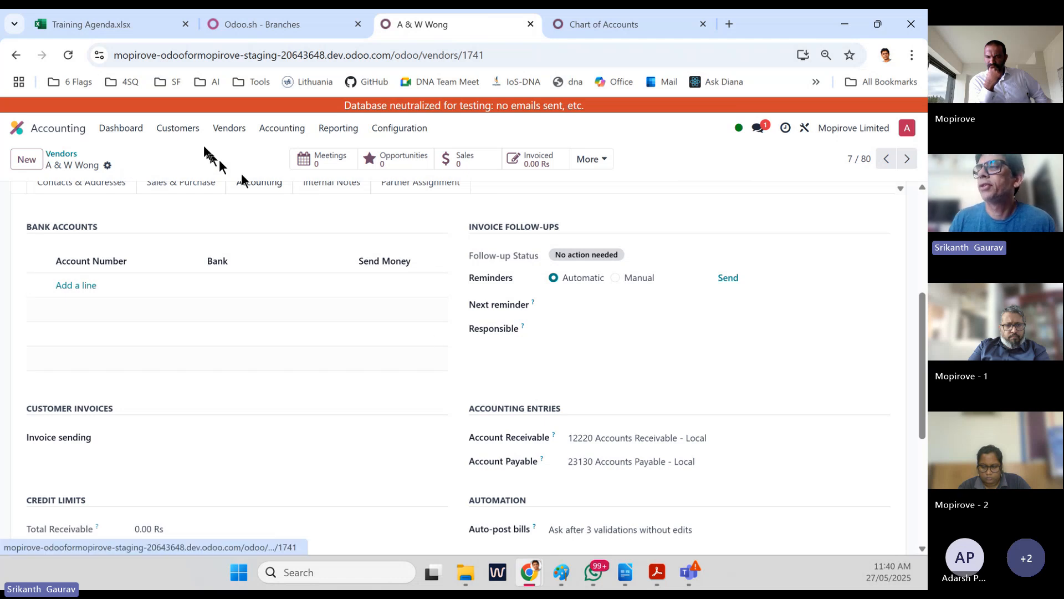
left_click(232, 136)
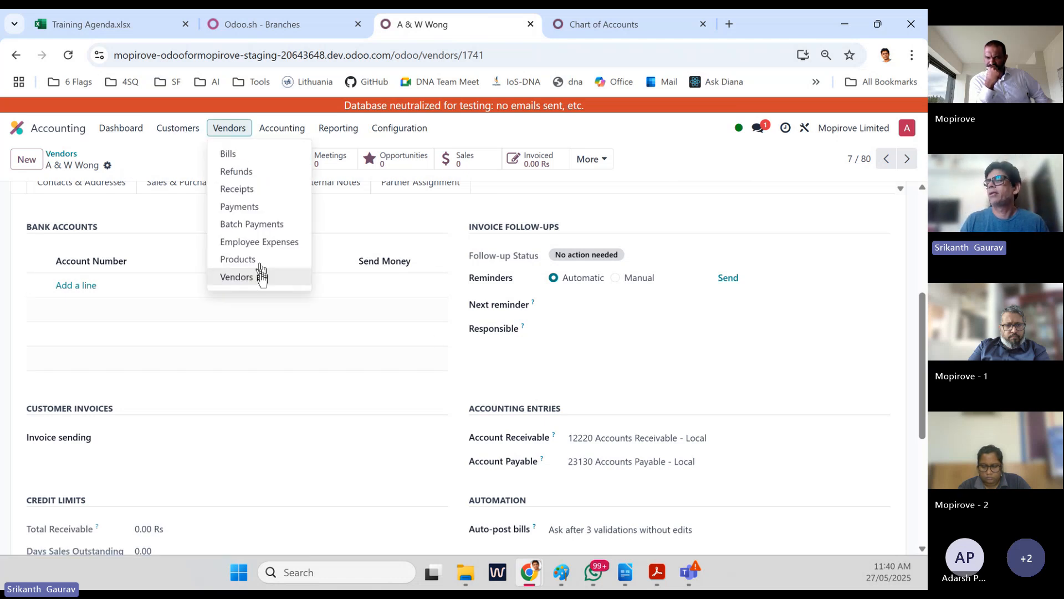
left_click(227, 153)
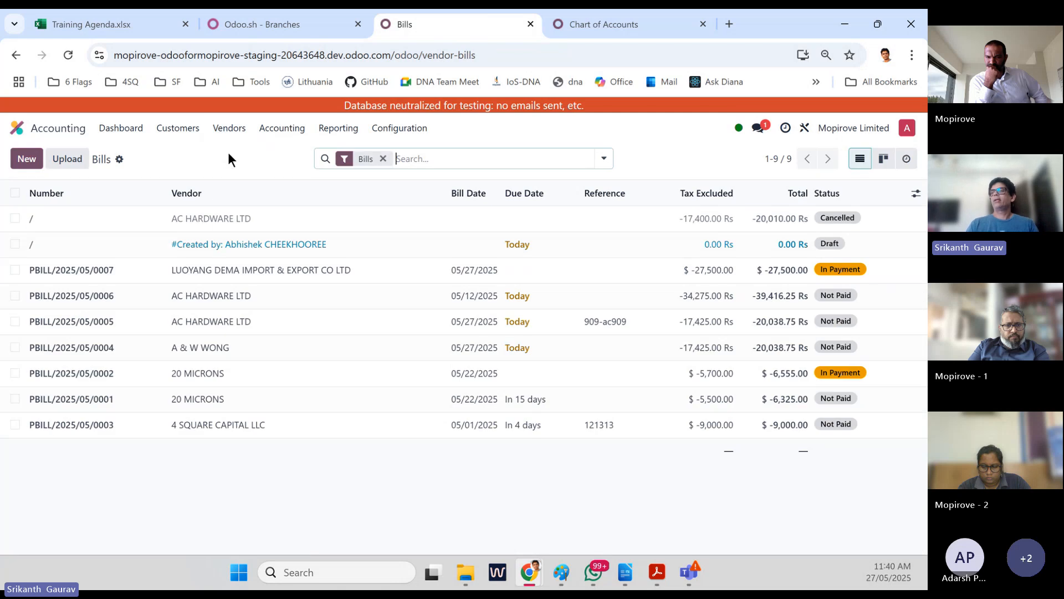
Step: Start a new vendor bill for A & W Wong with its bill reference
left_click(25, 158)
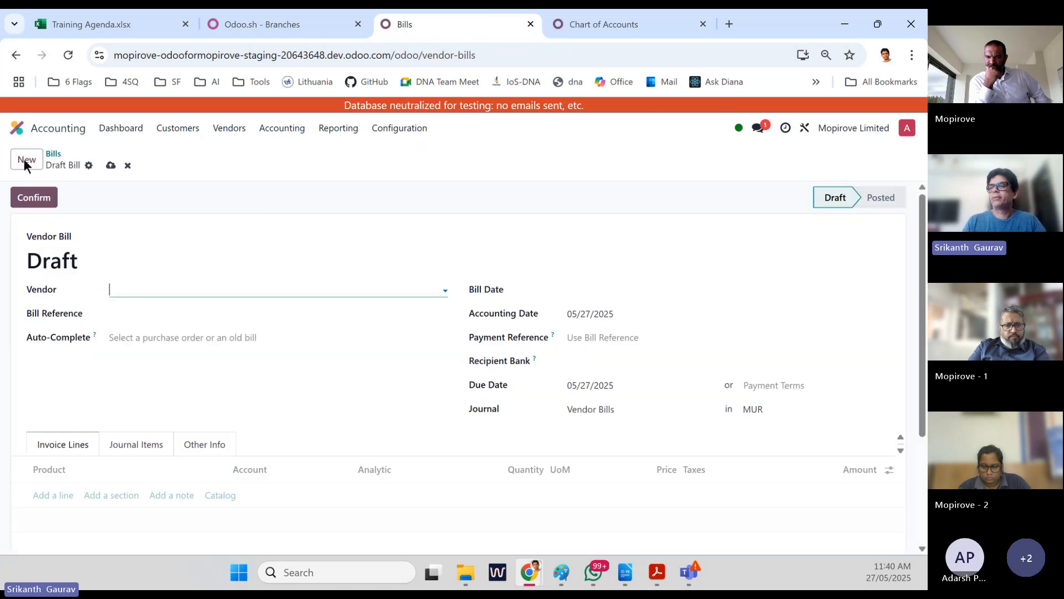
left_click(161, 289)
left_click(164, 420)
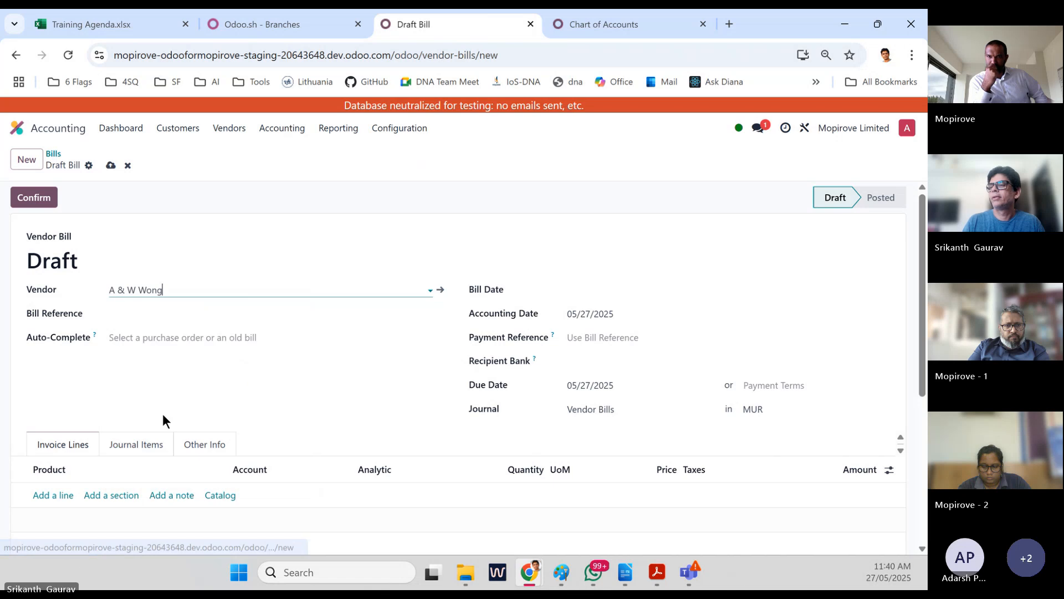
left_click(137, 315)
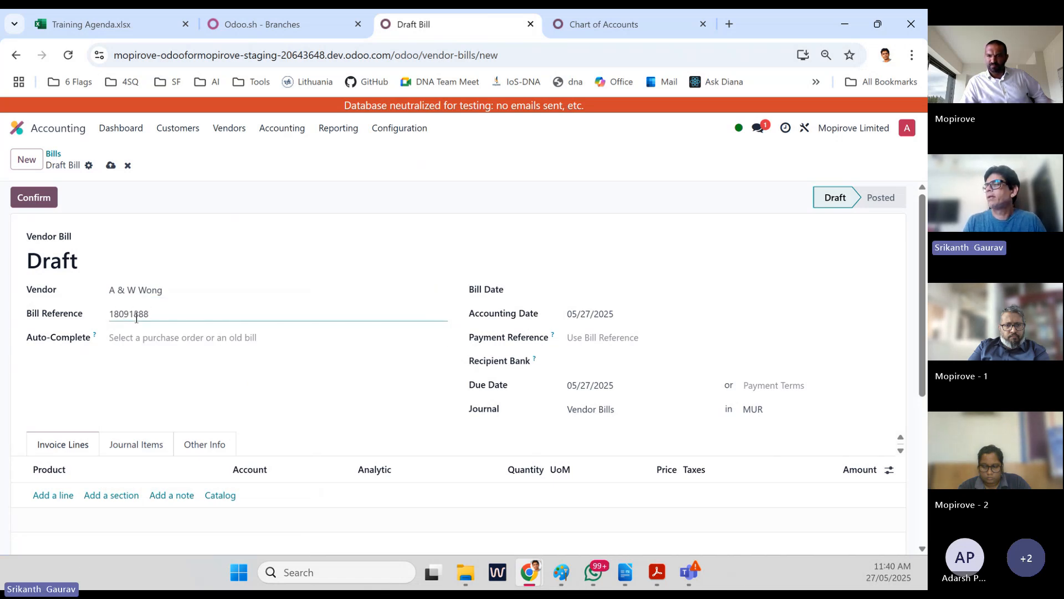
Step: Set the bill date to 05/05/2025 and the accounting date to 05/15/2025
left_click(580, 292)
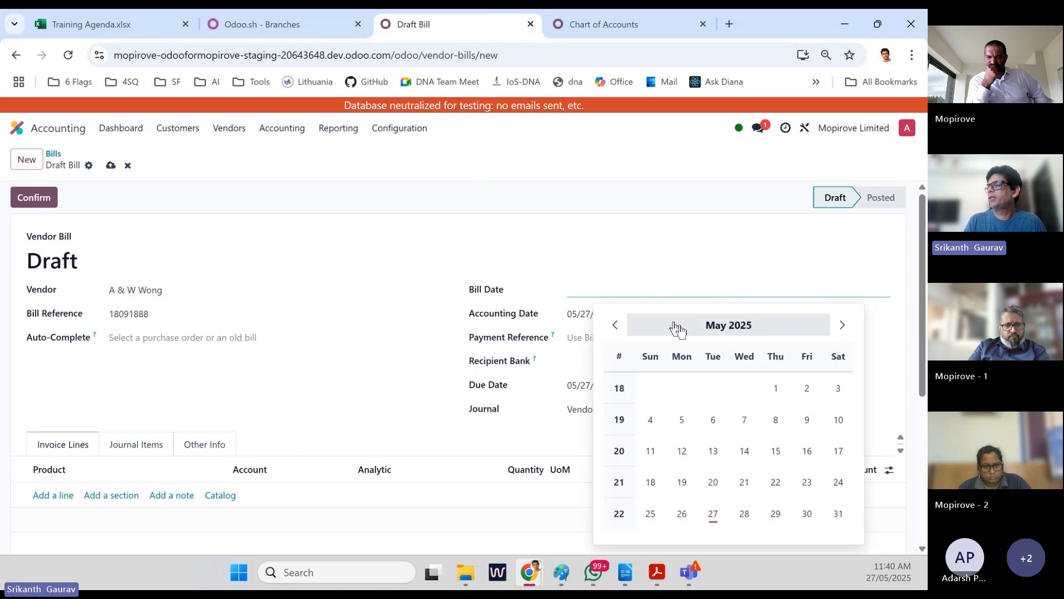
left_click(682, 420)
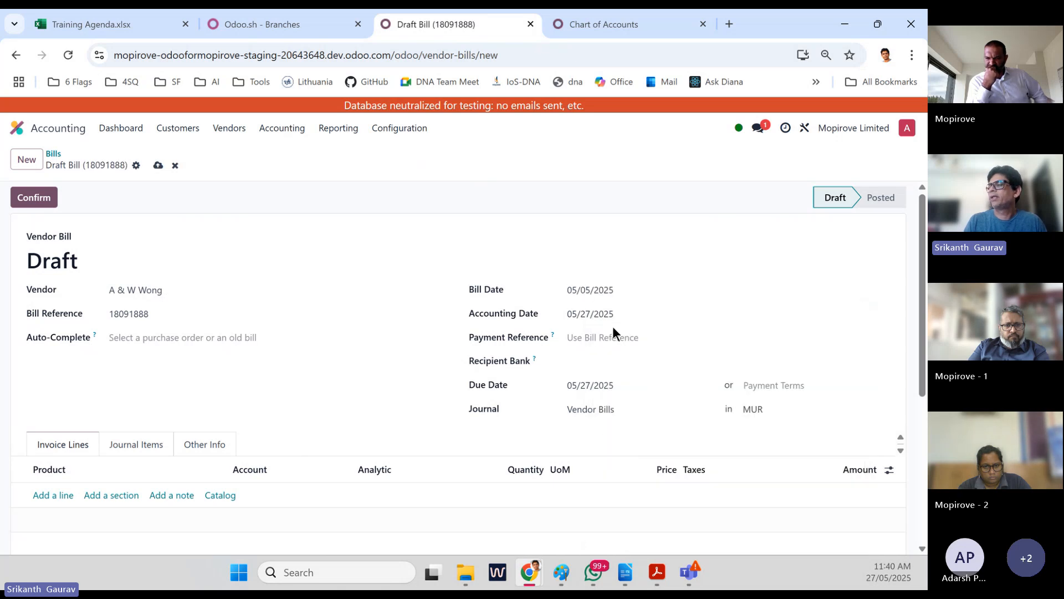
left_click(604, 315)
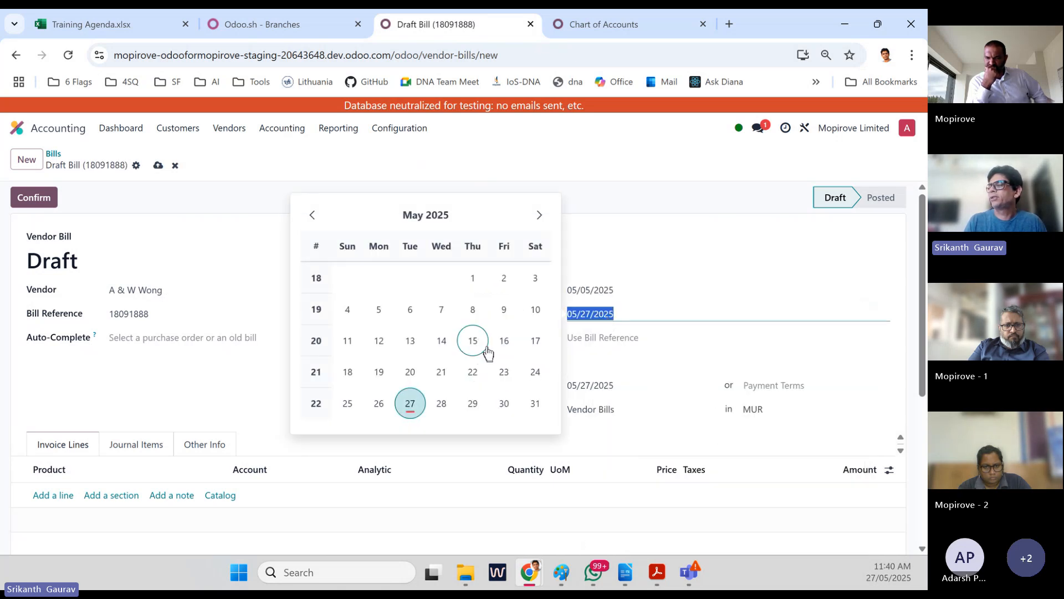
left_click(473, 340)
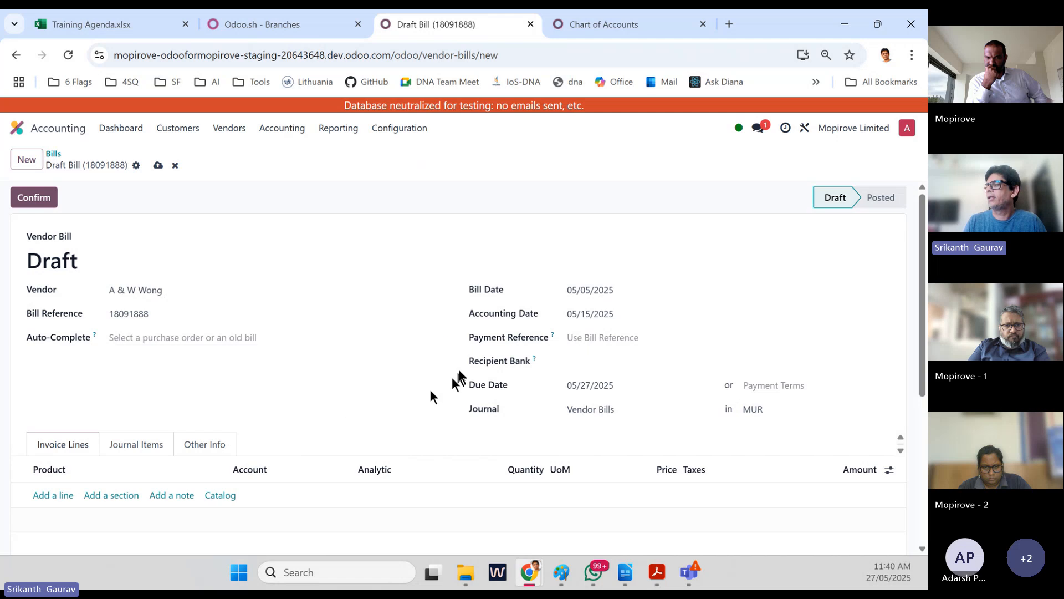
Step: Add a bill line with a new product 'Employee Celebration Expenses', which takes Units and 15% tax
scroll(556, 394, "down", 2)
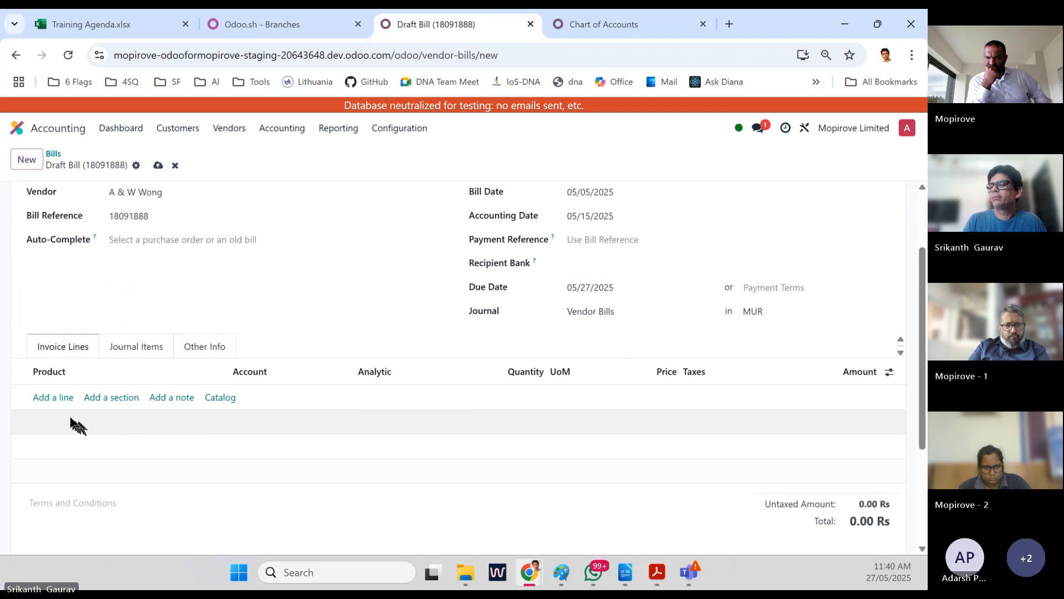
left_click(53, 397)
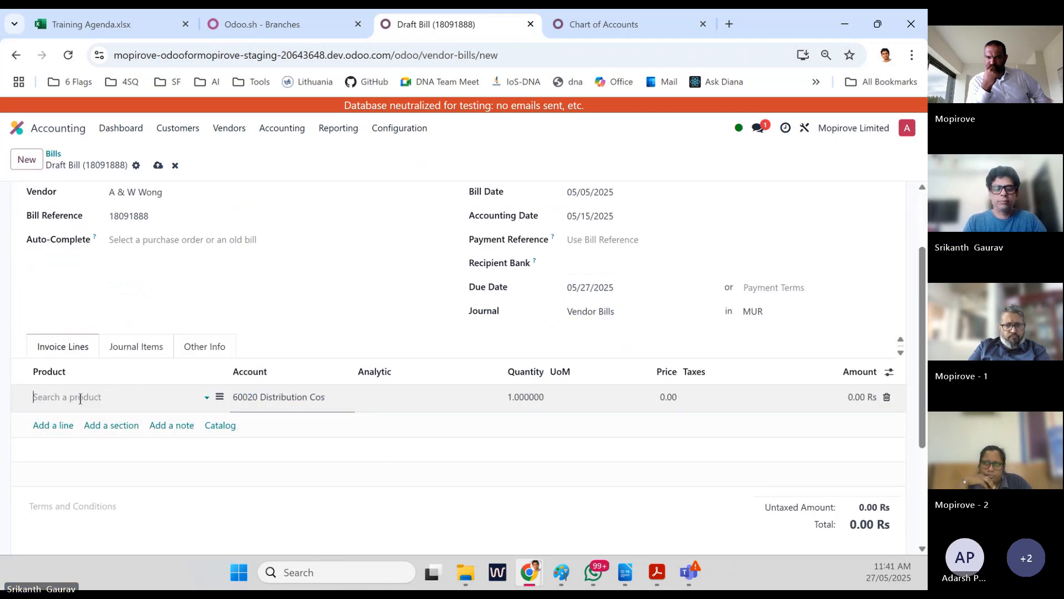
type("Employee")
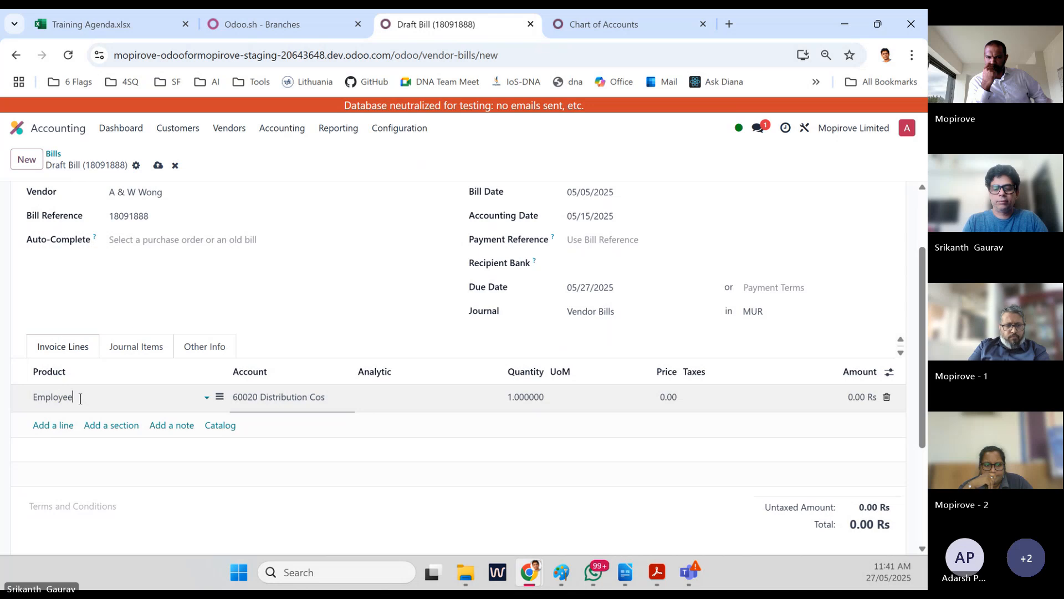
type(" Celebration")
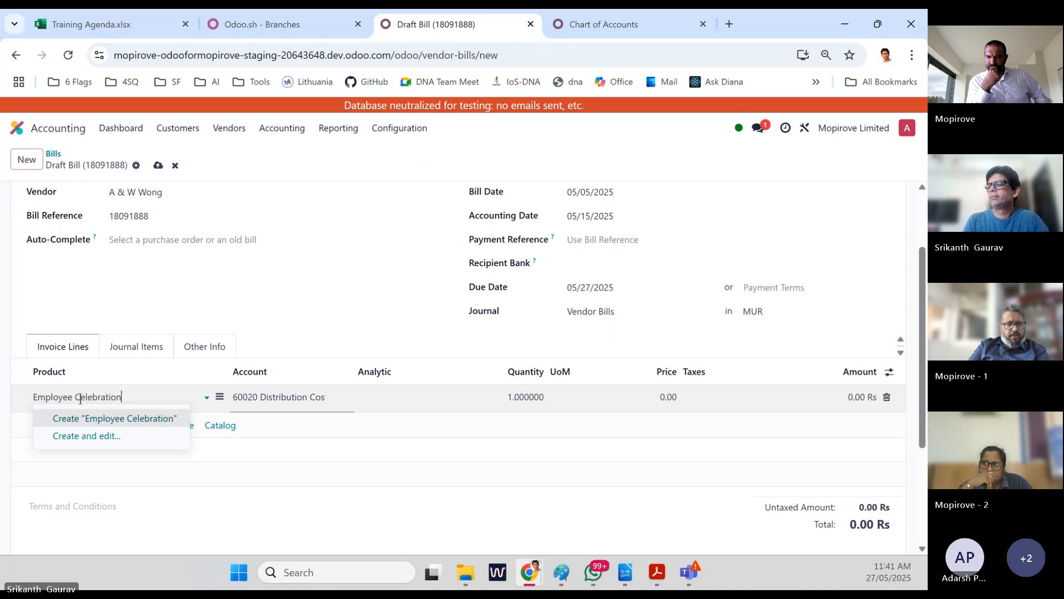
type(" Expenses")
key("Tab")
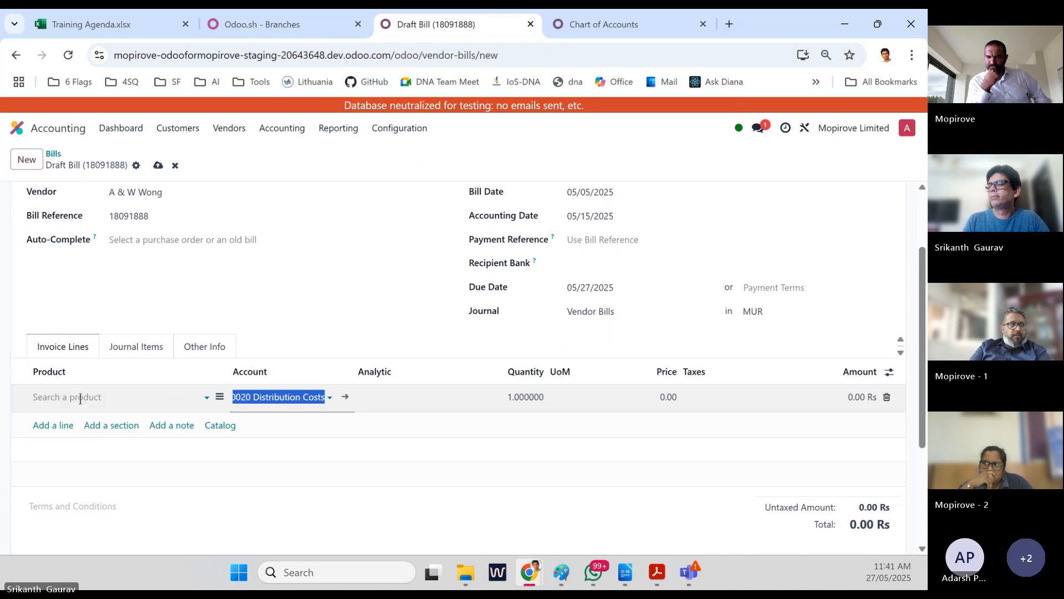
type("E")
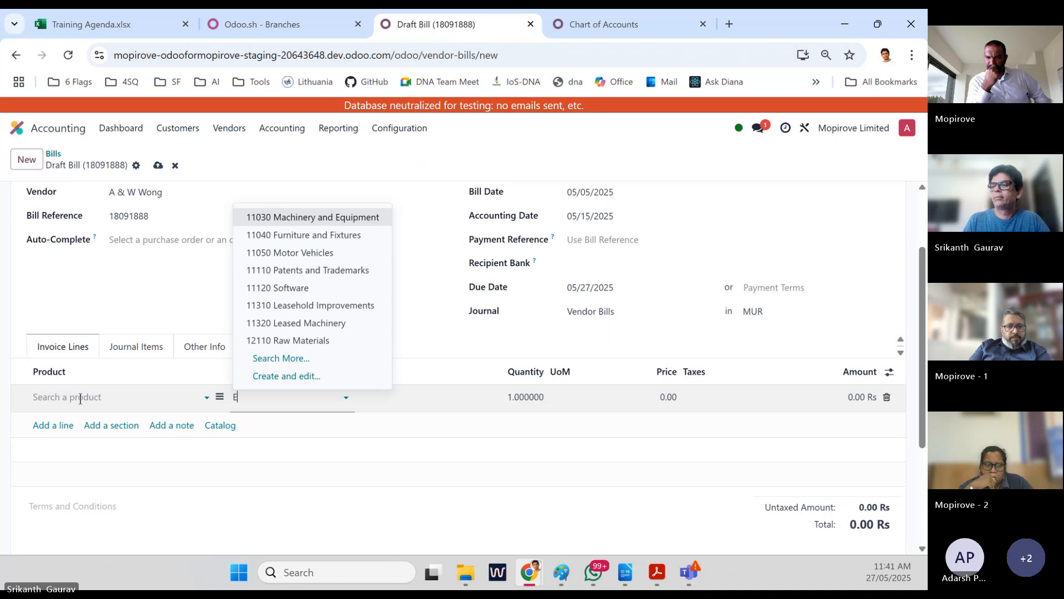
left_click(80, 397)
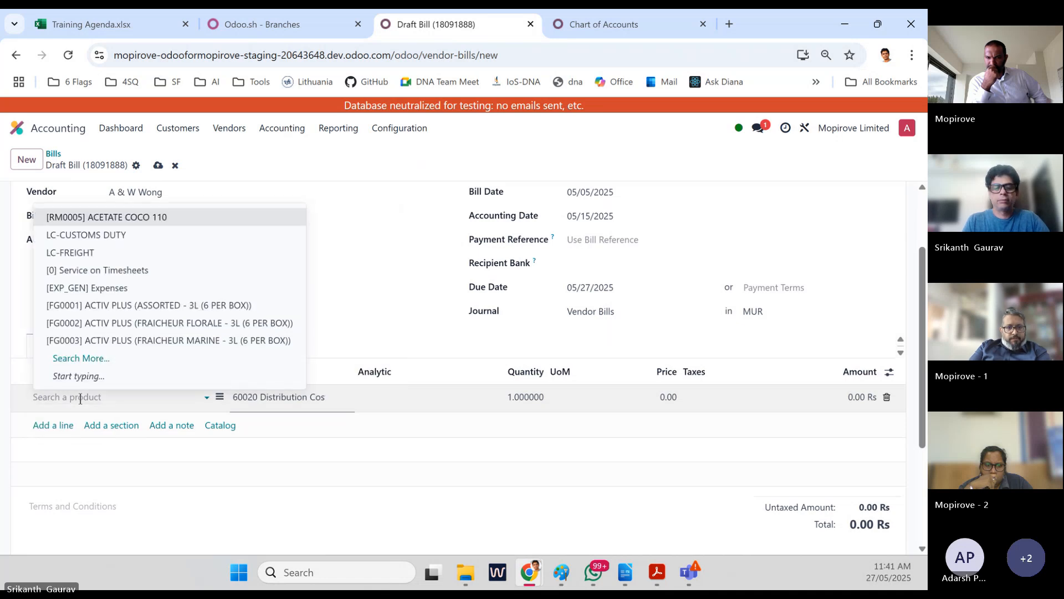
type("Explouee")
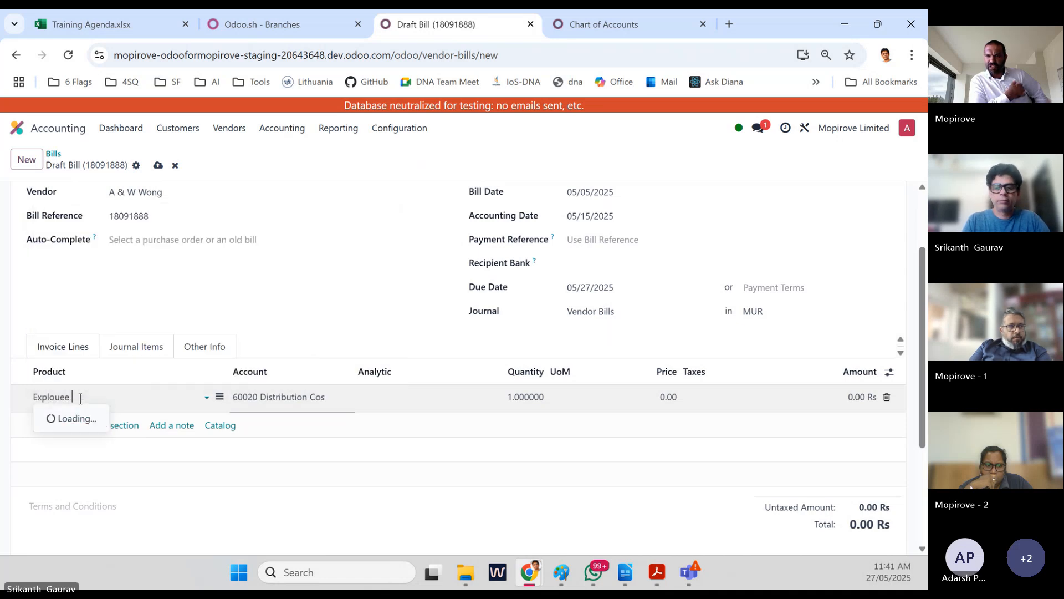
key("BackSpace")
key("BackSpace")
key("BackSpace")
key("BackSpace")
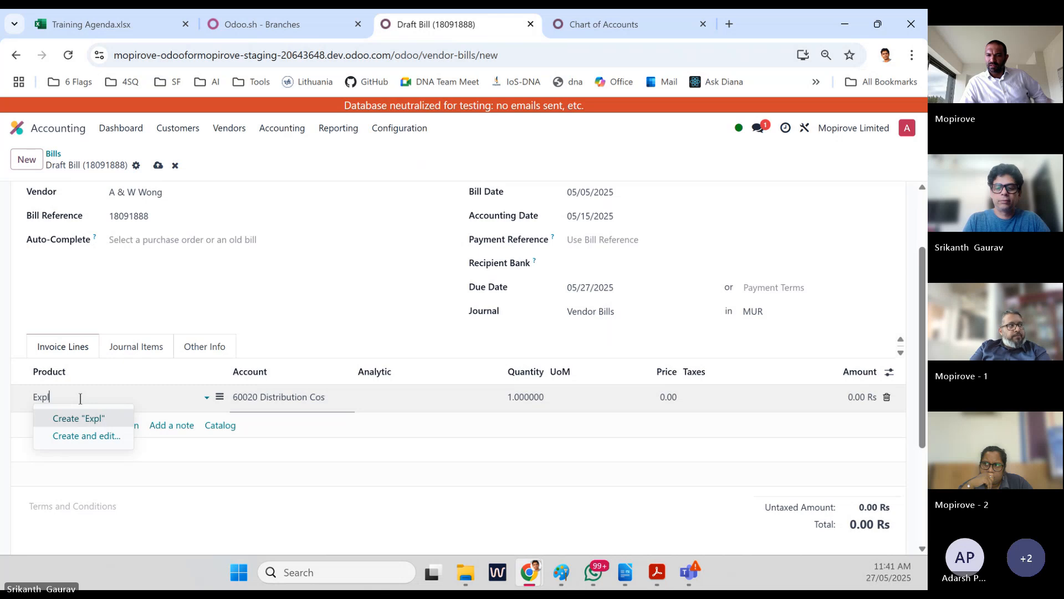
type("oyee Cele")
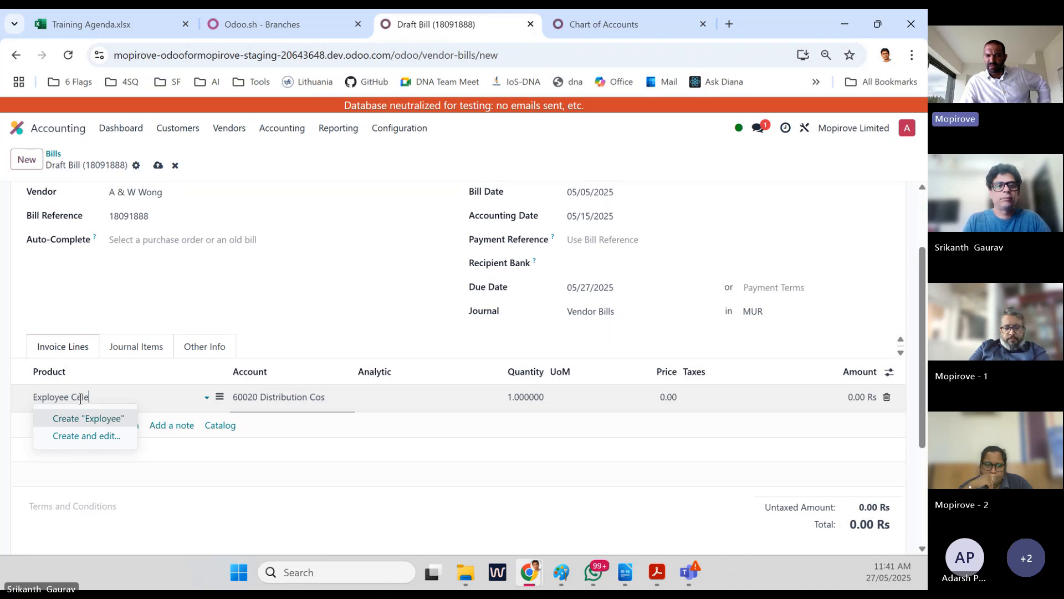
type("bration ")
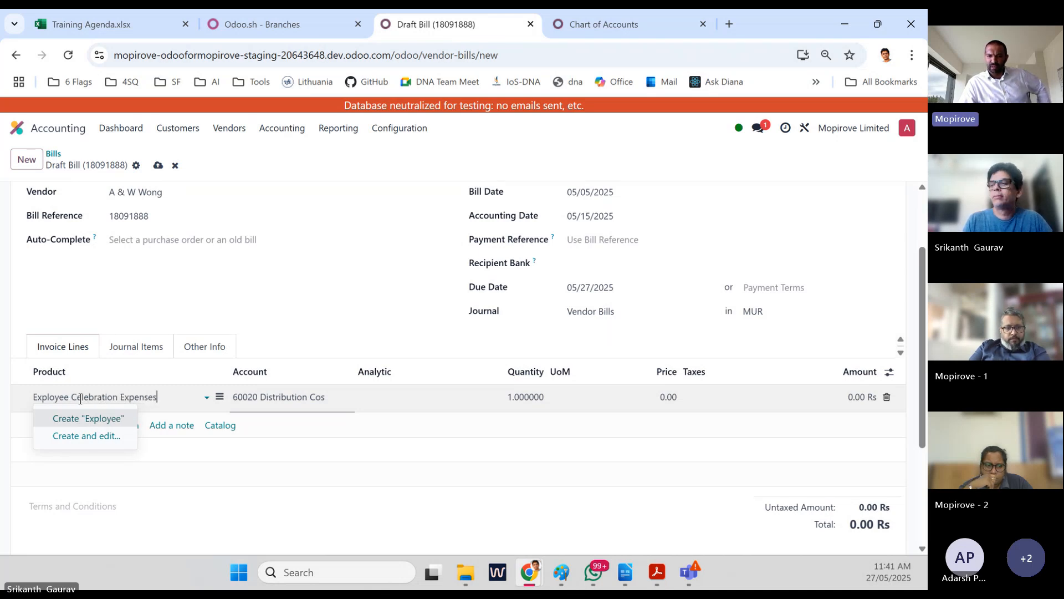
type("Expenses")
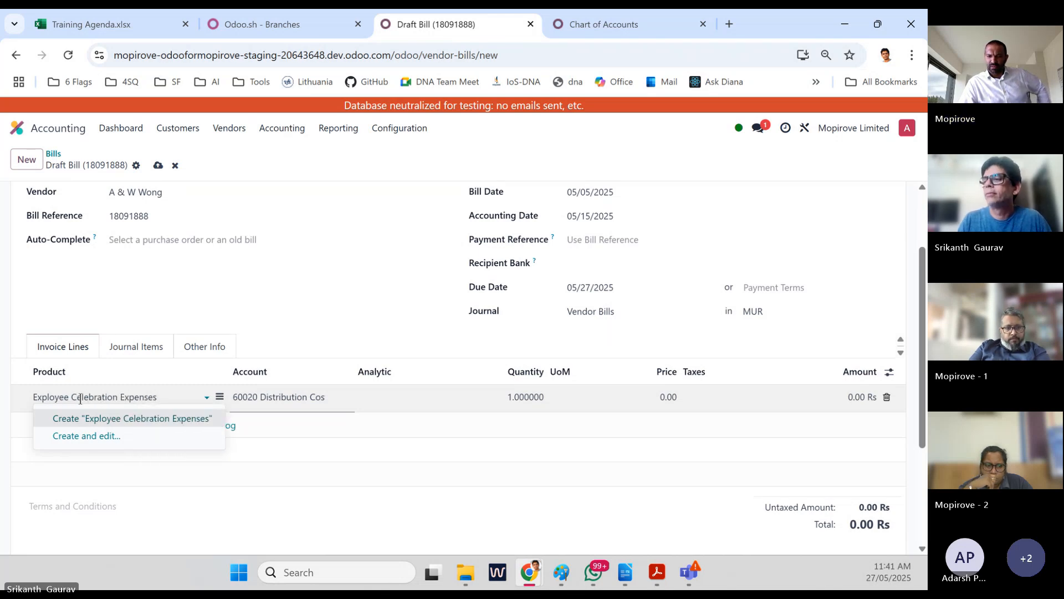
left_click(107, 418)
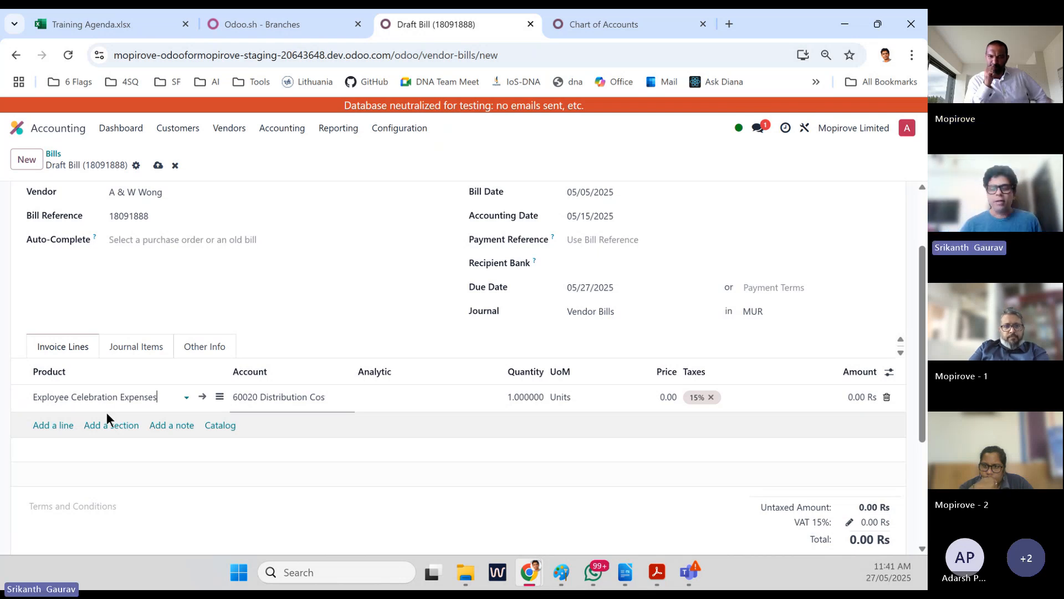
Step: Search accounts for 'misc' and charge the line to 71160 Employee Miscellaneous Costs
left_click(277, 399)
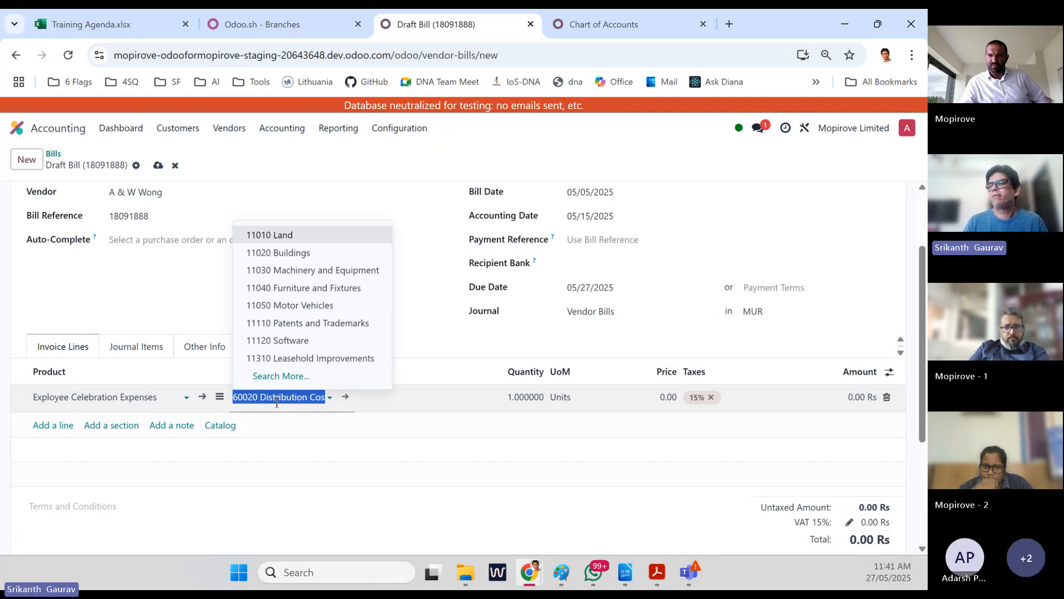
left_click(296, 380)
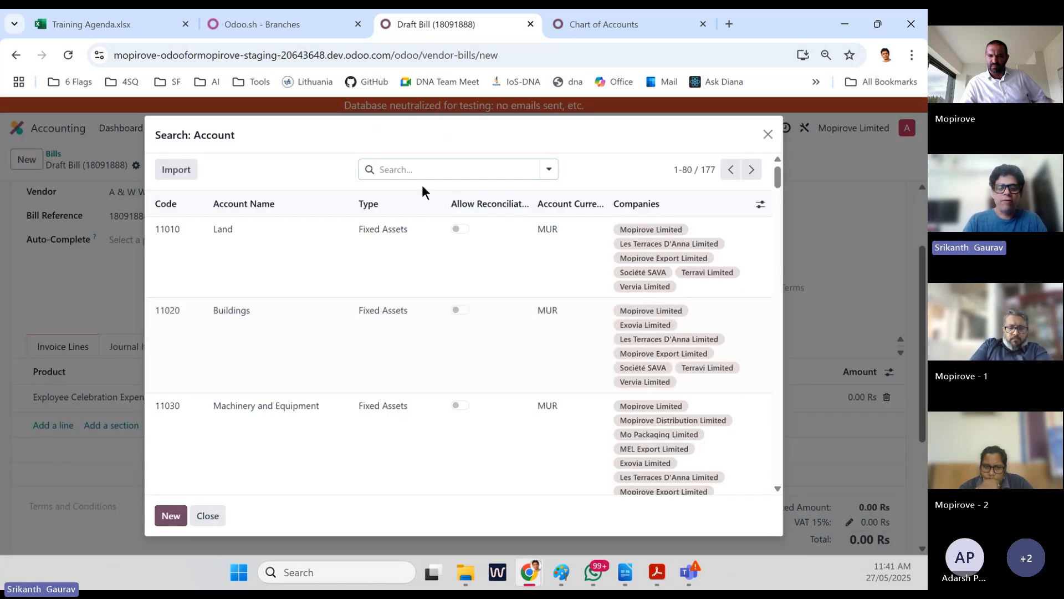
type("misc")
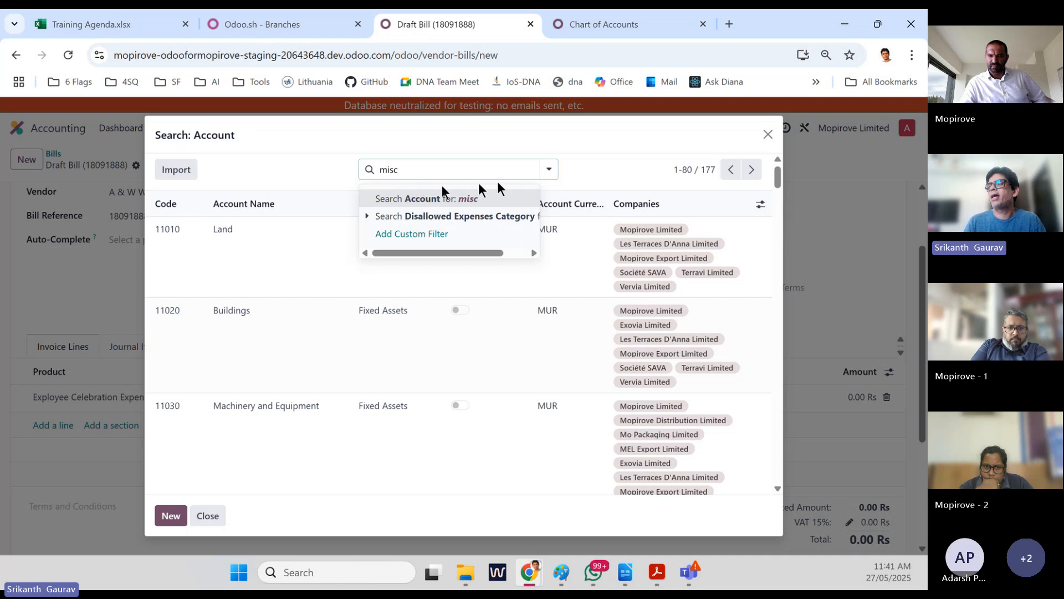
left_click(454, 201)
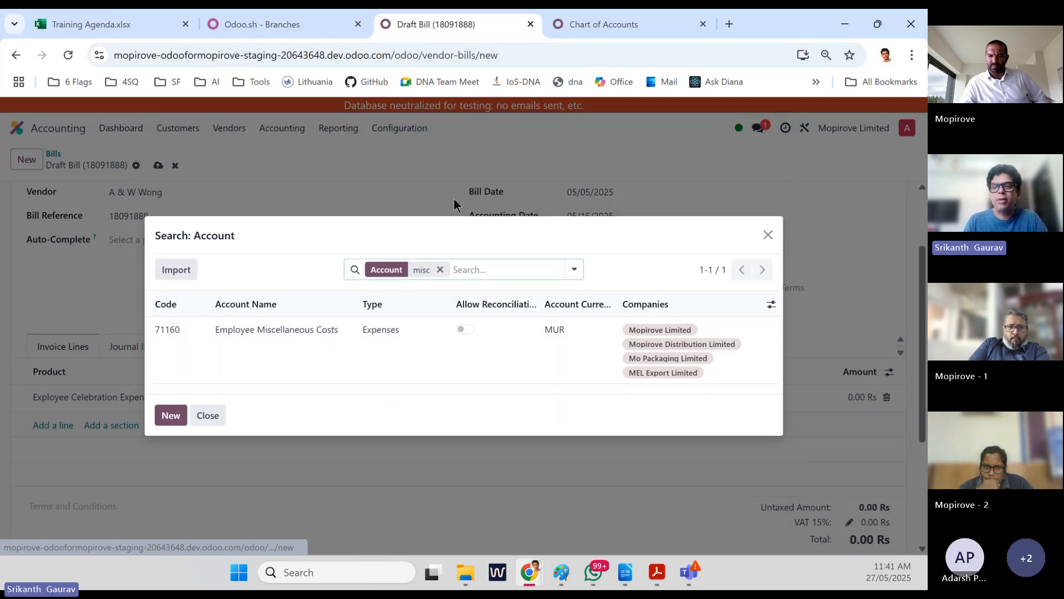
left_click(280, 333)
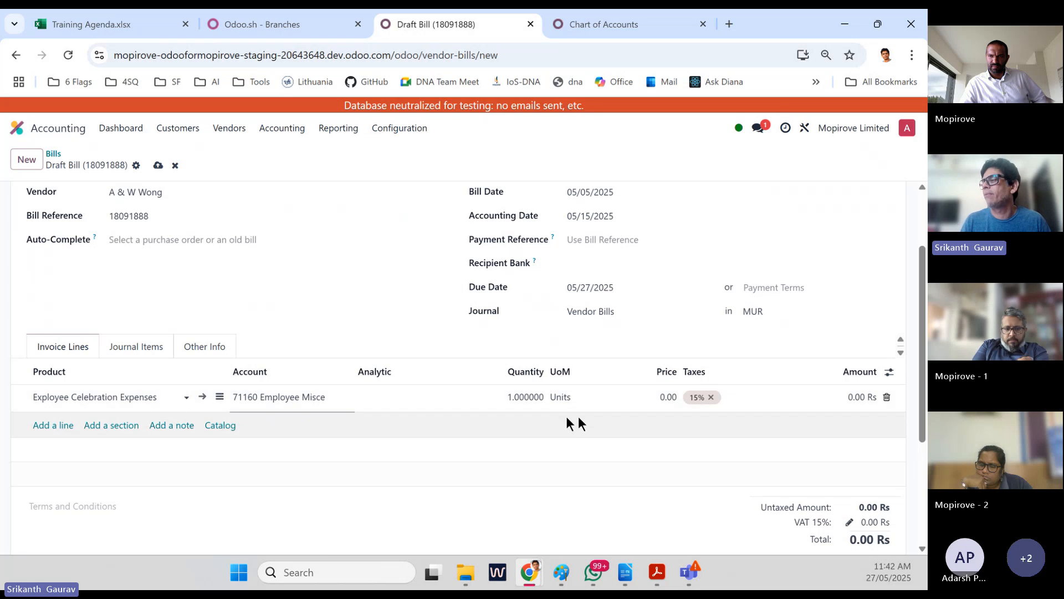
Step: Price the line at 11,020.00, confirm the bill, and select its number PBILL/2025/05/0008
left_click(650, 393)
type("1102")
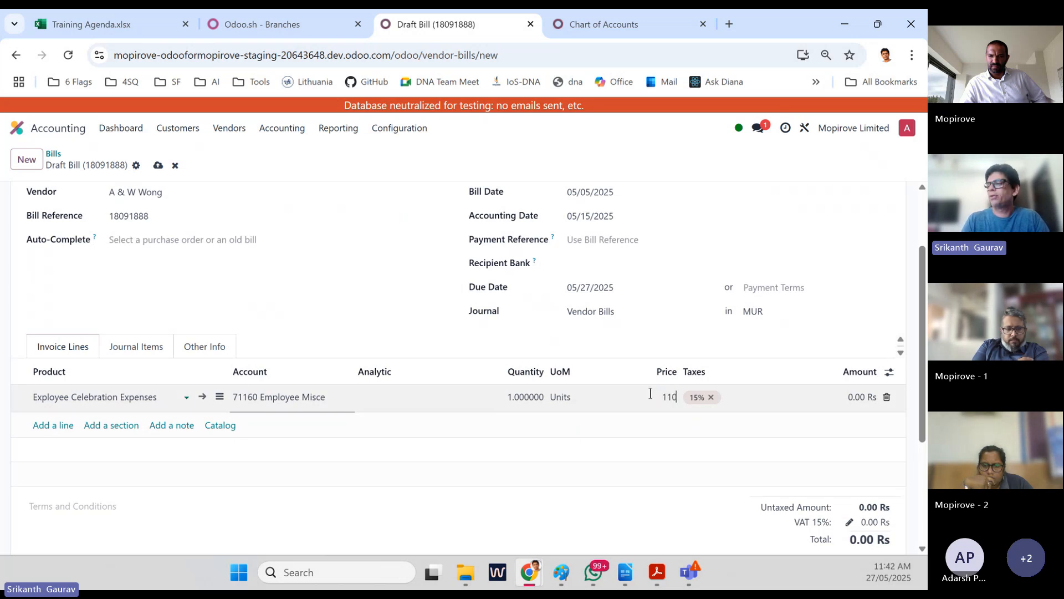
left_click(845, 451)
scroll(800, 450, "up", 2)
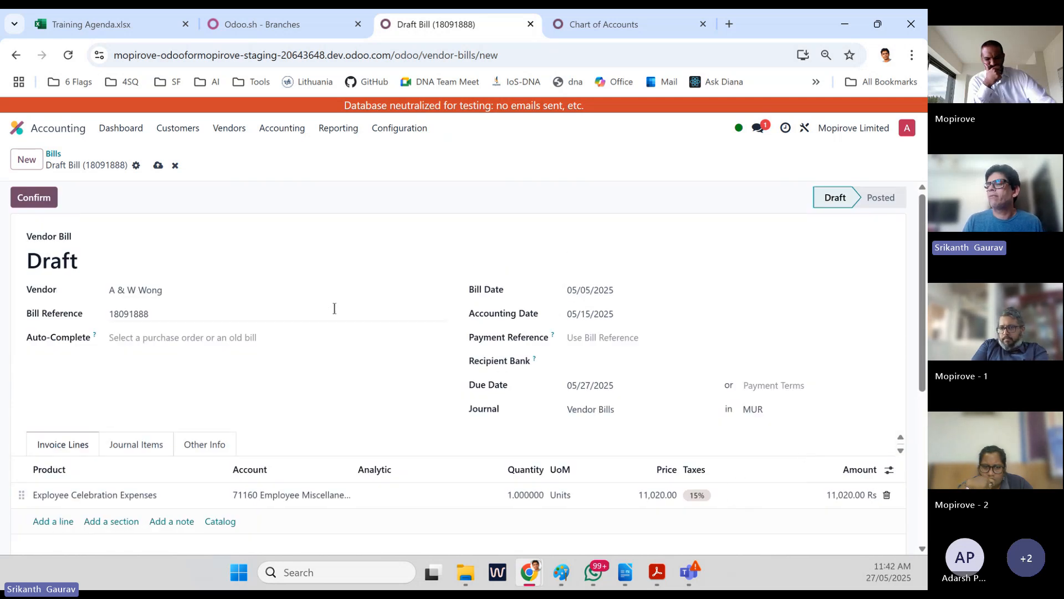
left_click(35, 198)
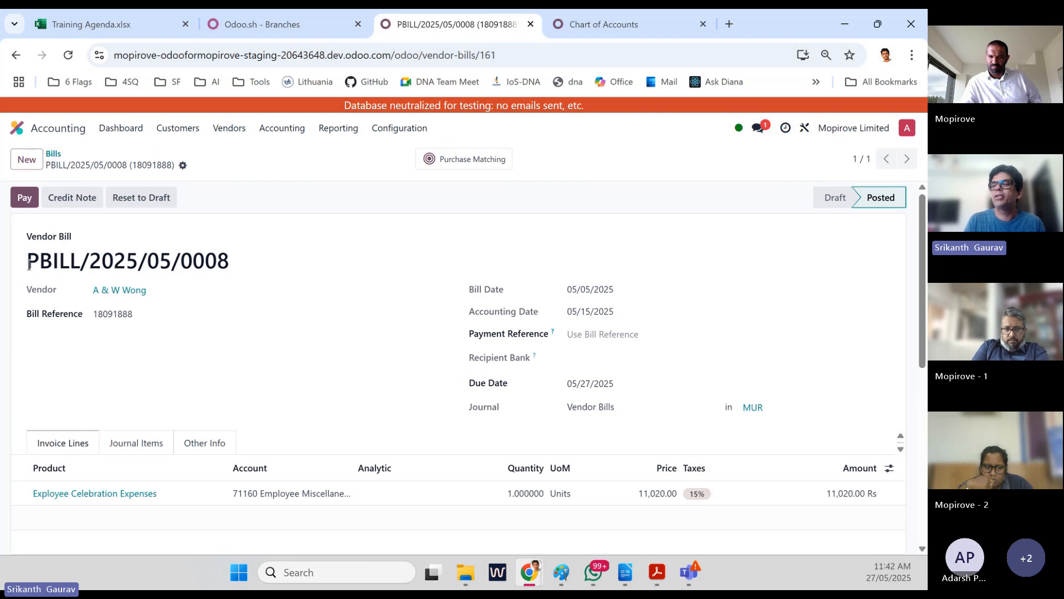
left_click_drag(29, 261, 233, 266)
key("ctrl+c")
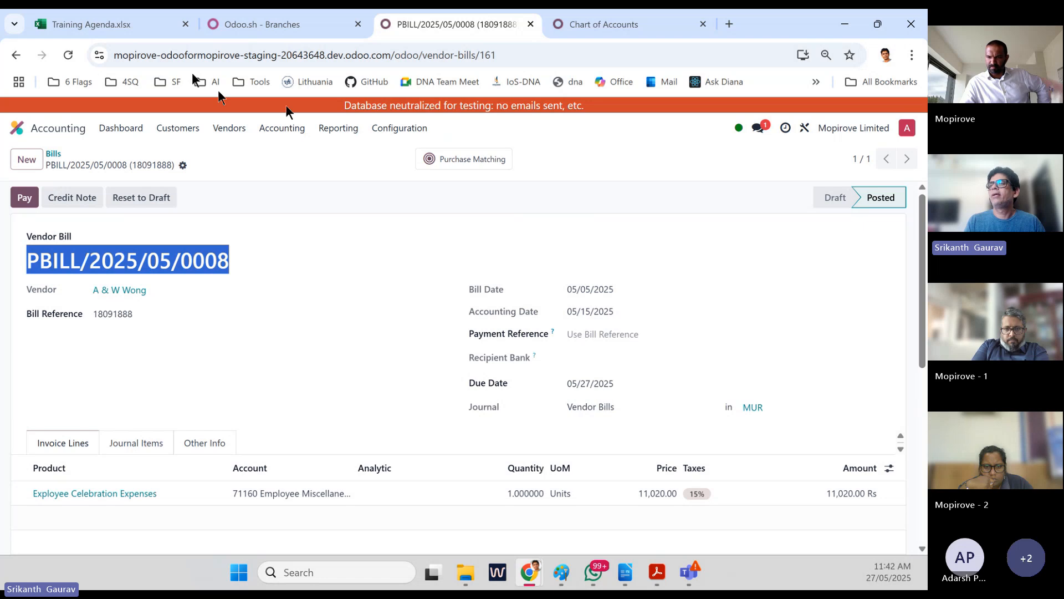
Step: Add a blank Sheet1 to the Training Agenda workbook, undoing a trial paste into A1
left_click(99, 30)
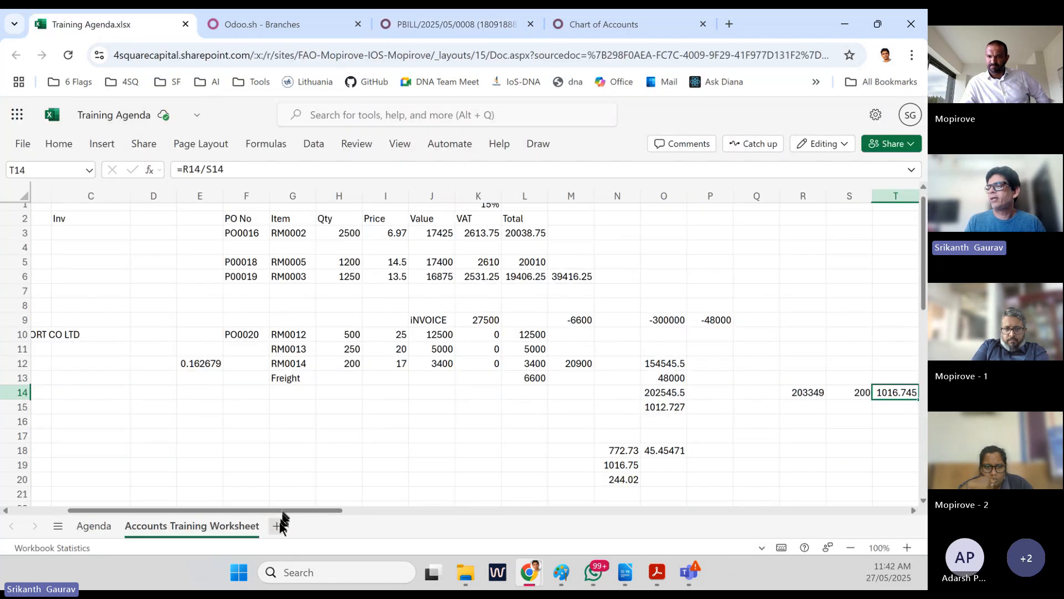
left_click(280, 524)
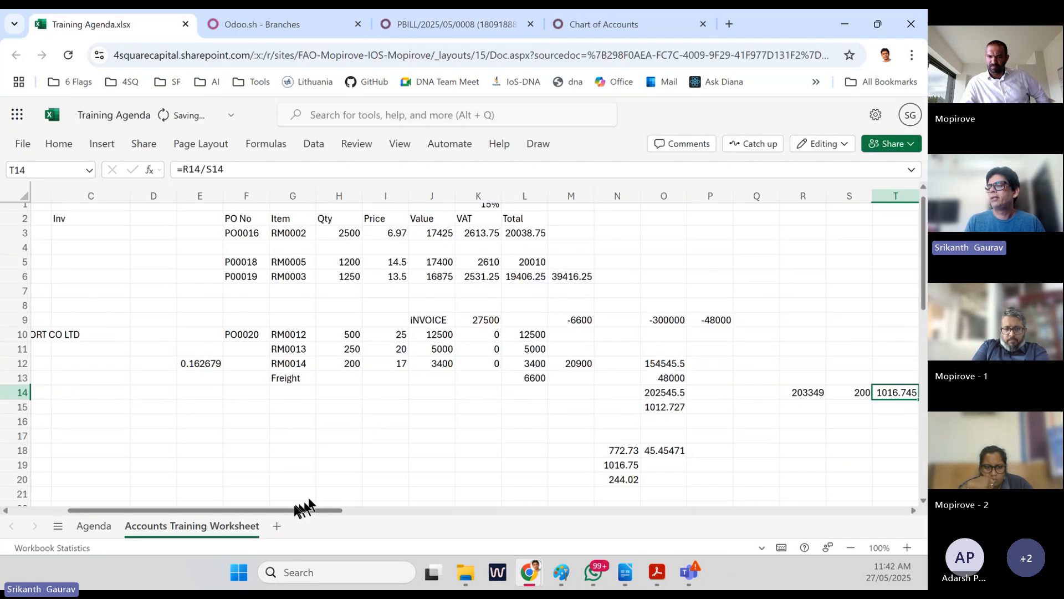
key("ctrl+v")
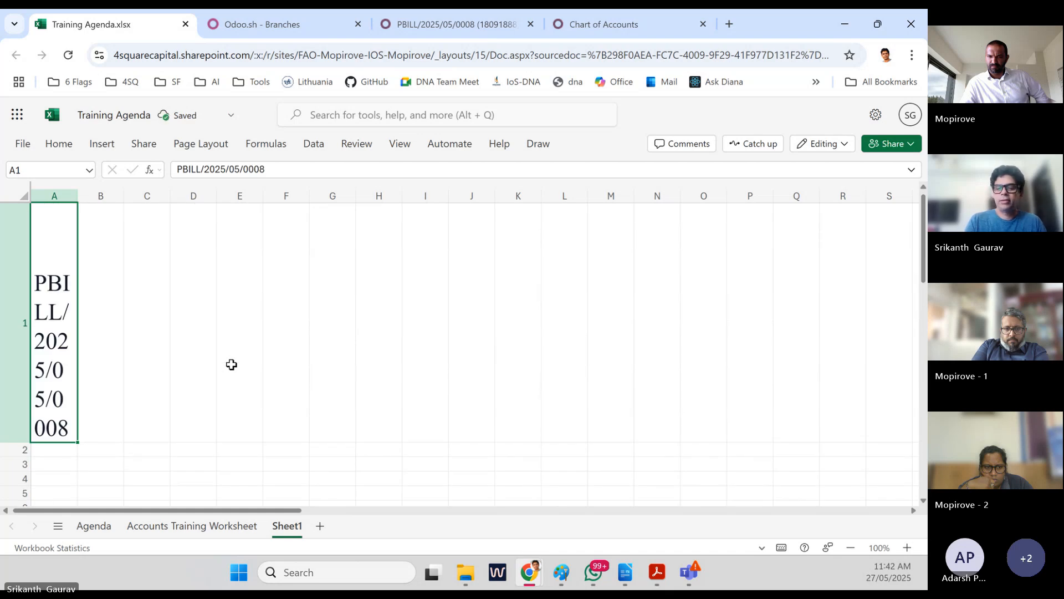
key("ctrl+z")
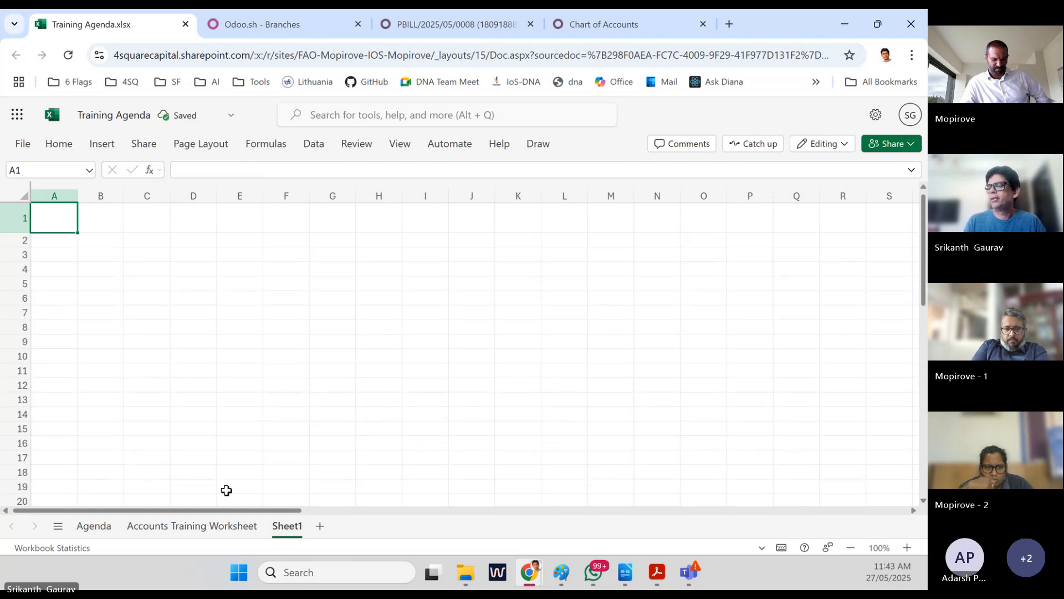
left_click(313, 577)
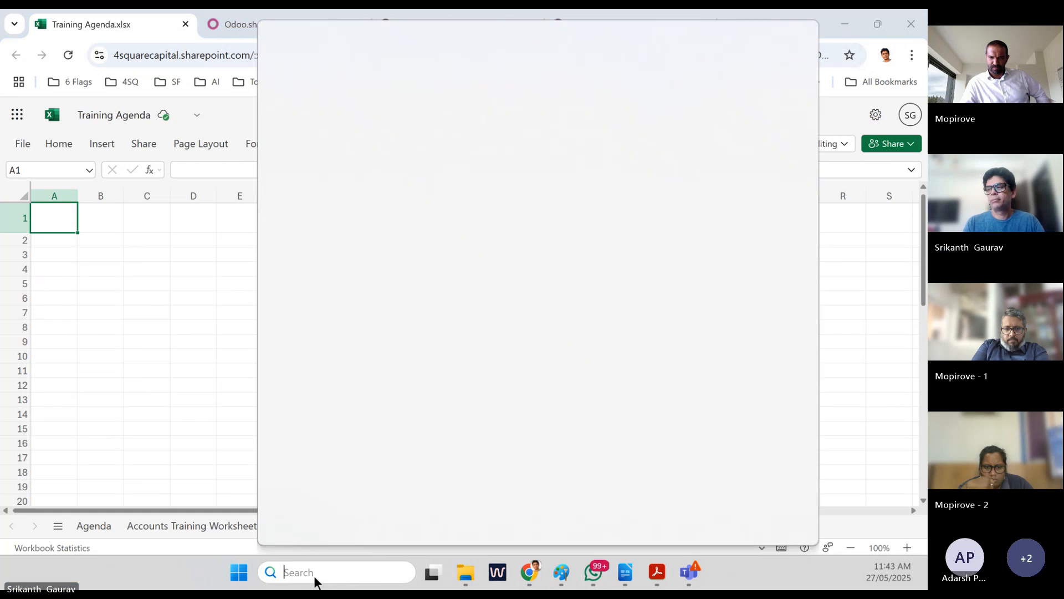
Step: Launch the Notepad app from Windows search and maximize its window
type("notepad")
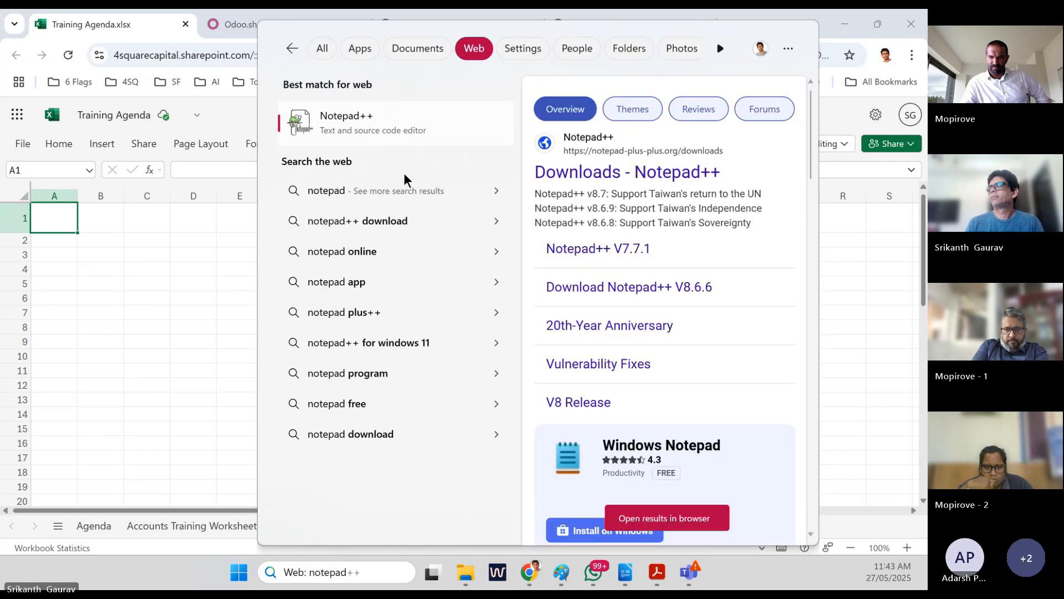
key("Escape")
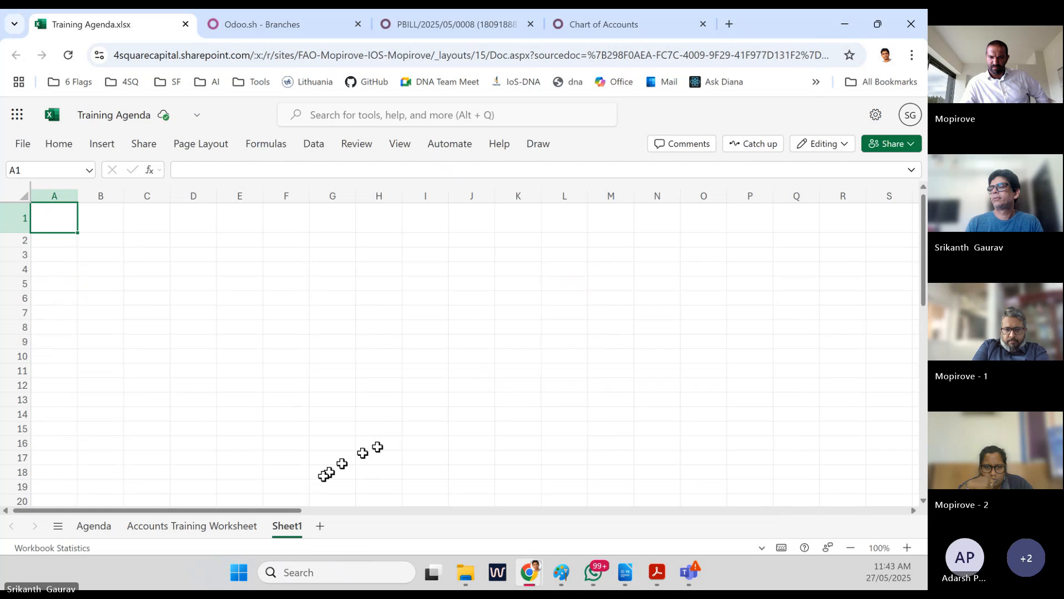
left_click(294, 572)
type("not")
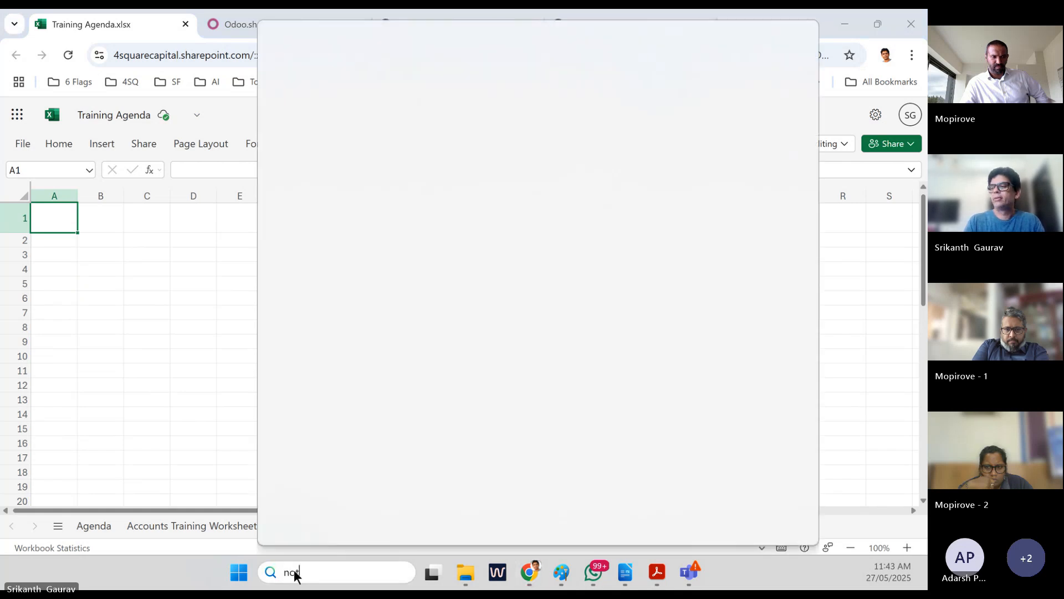
type("epad")
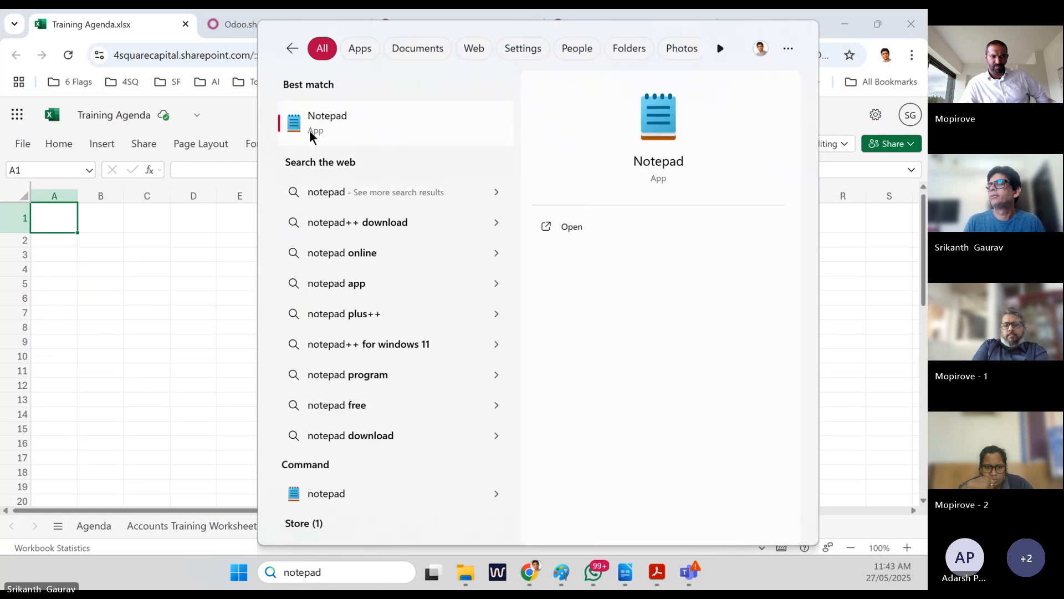
left_click(309, 130)
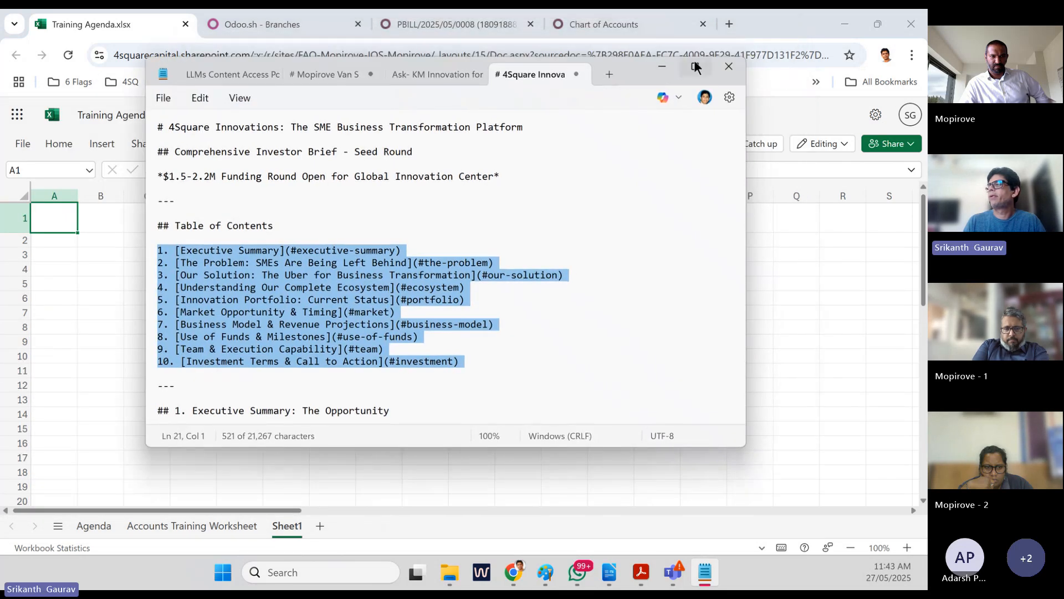
double_click(694, 60)
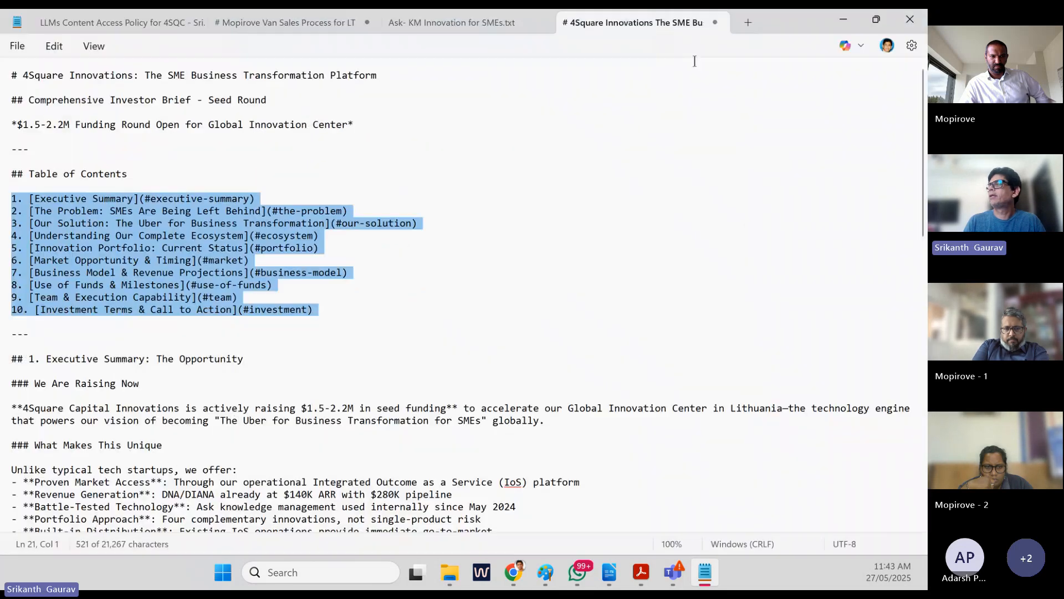
Step: Paste the bill number PBILL/2025/05/0008 into a new note, followed by a line break
left_click(749, 22)
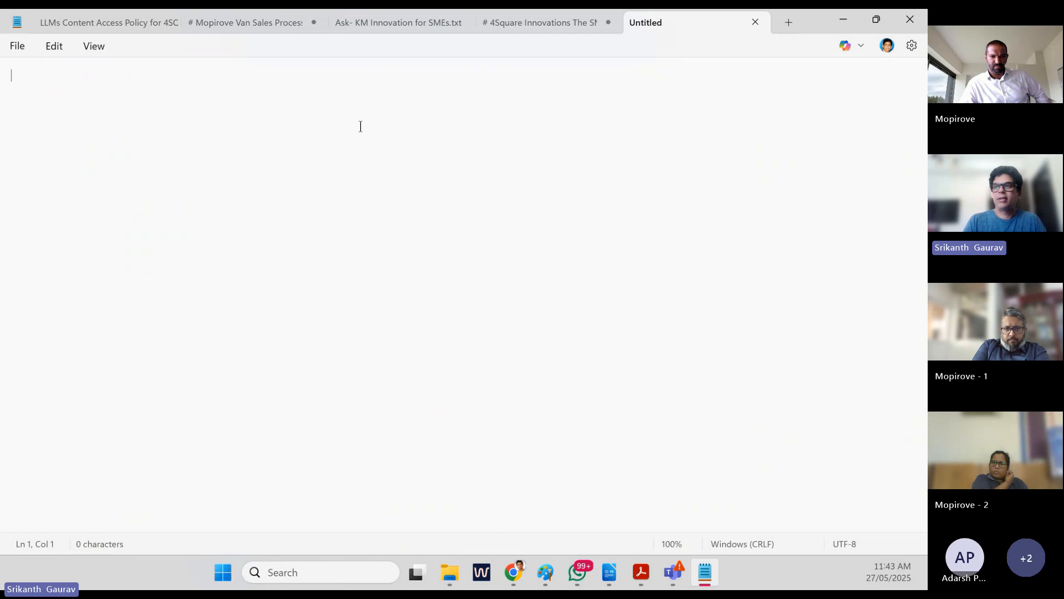
type("PBILL/2025/05/0008")
key("Return")
key("Left")
key("Left")
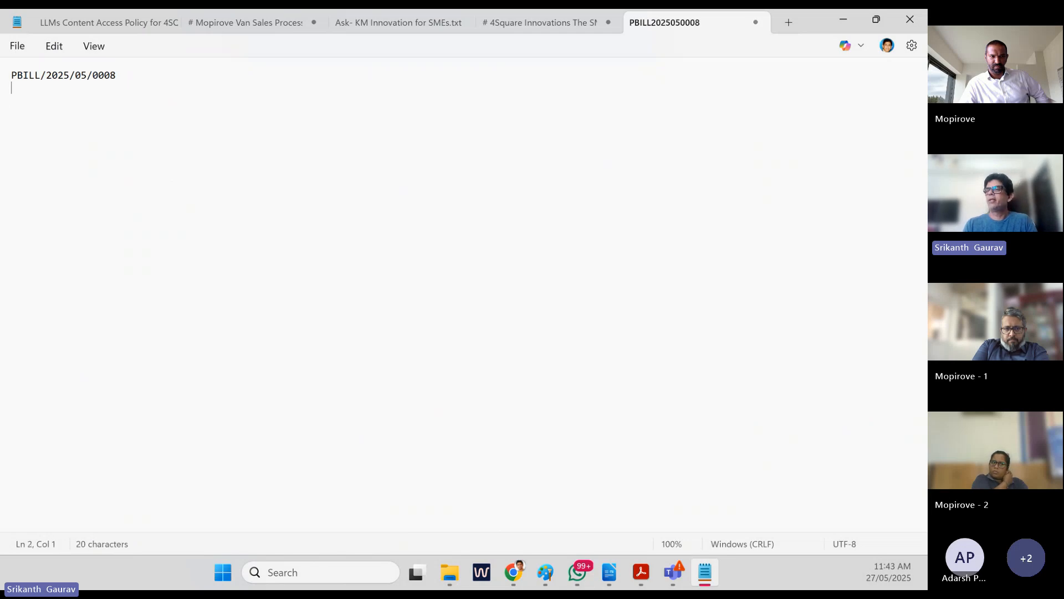
key("alt+Tab")
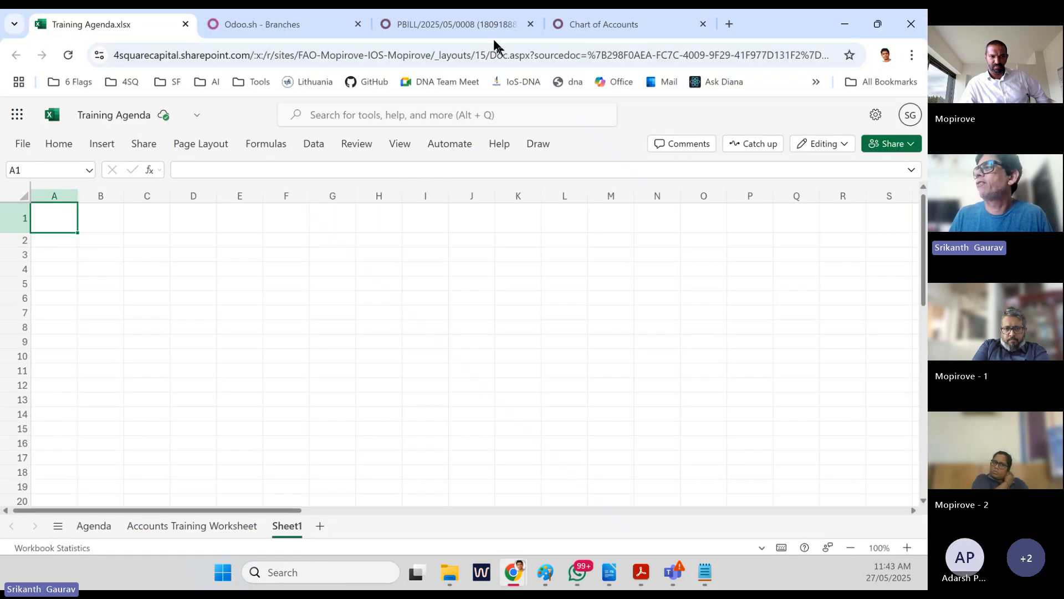
Step: On the Chart of Accounts tab, open the Journal Entries list and an A & W Wong bill entry
left_click(568, 26)
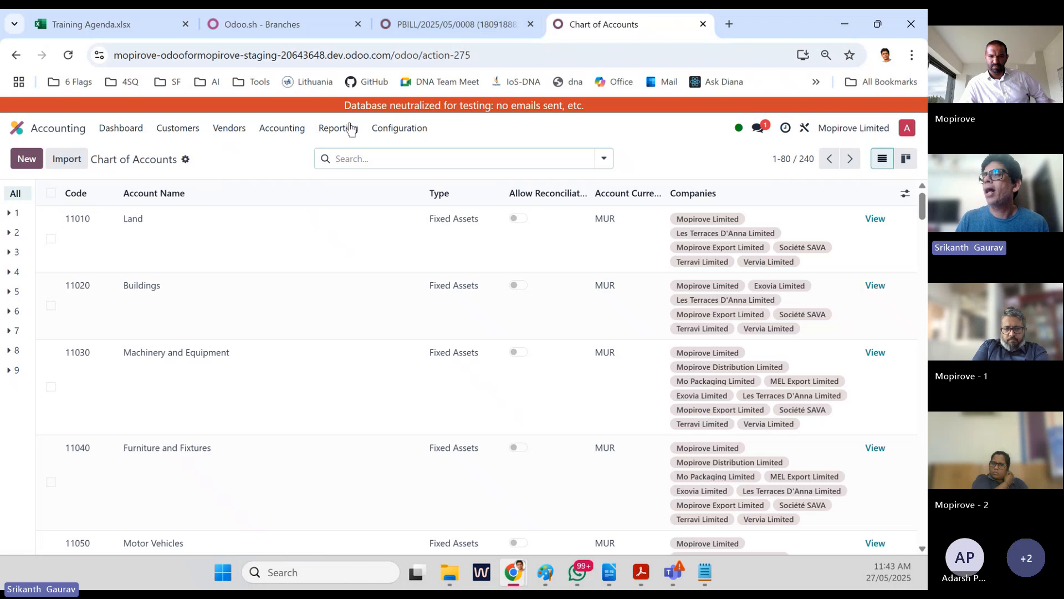
left_click(293, 131)
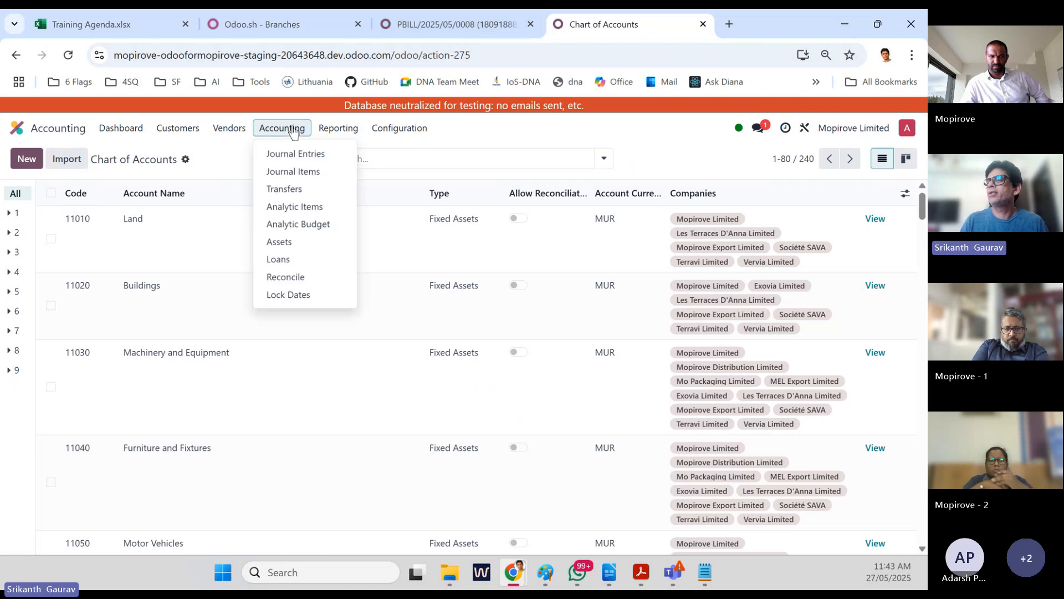
left_click(294, 153)
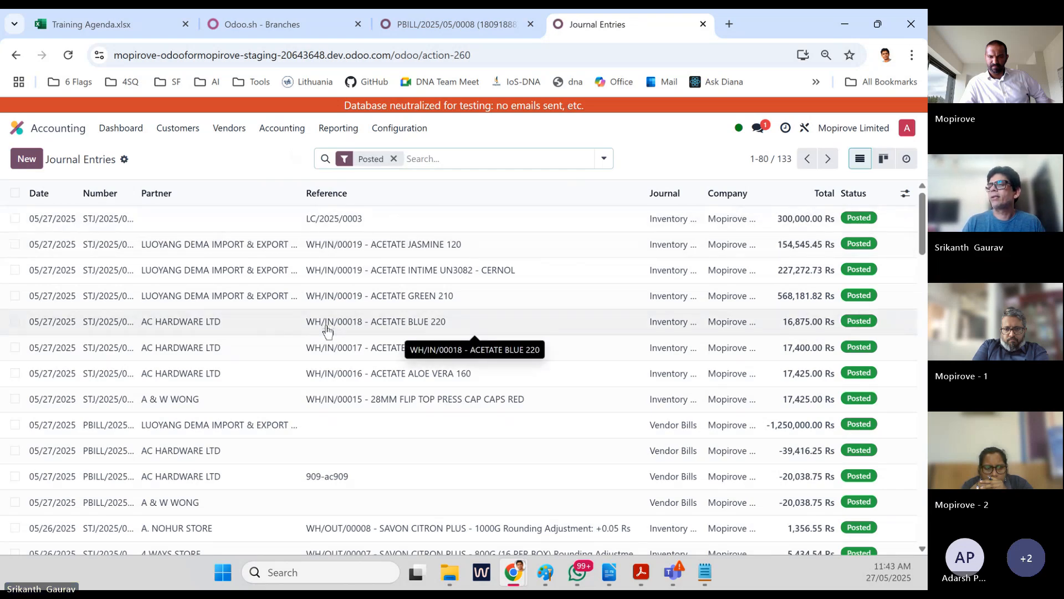
left_click(292, 135)
left_click(301, 160)
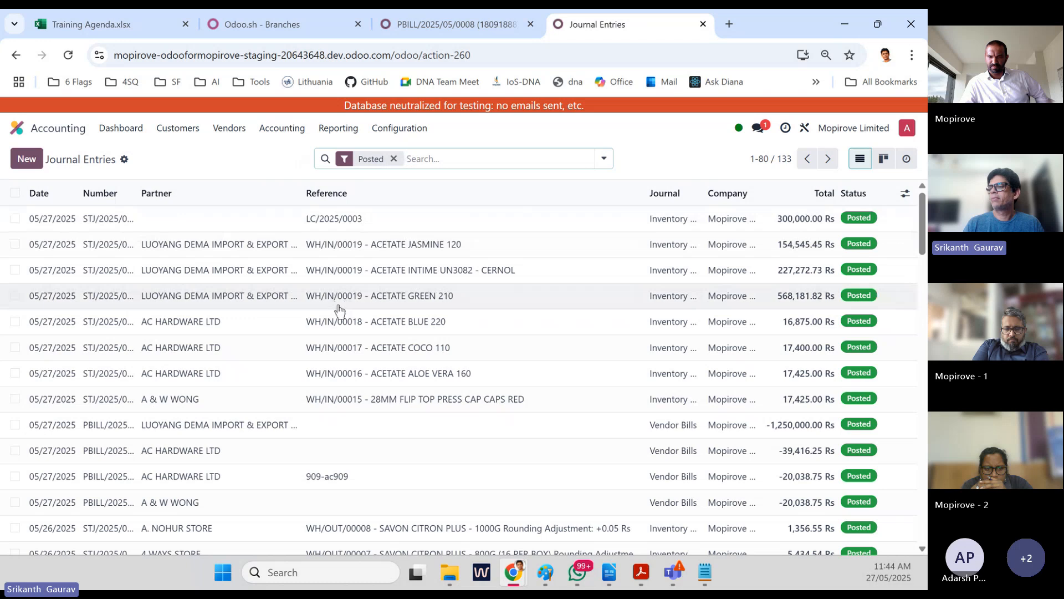
scroll(340, 310, "down", 1)
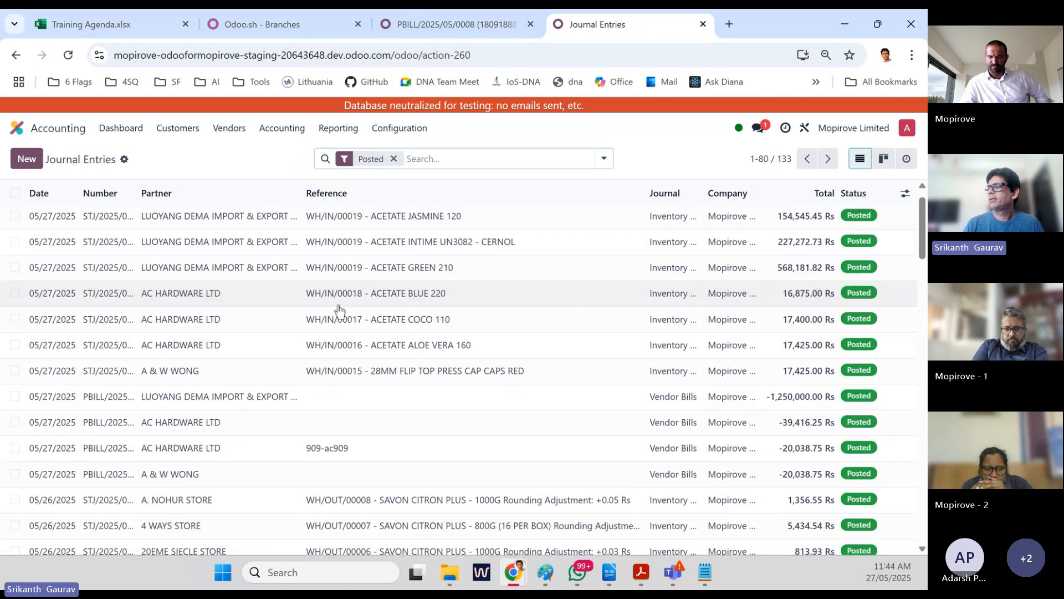
scroll(340, 310, "down", 1)
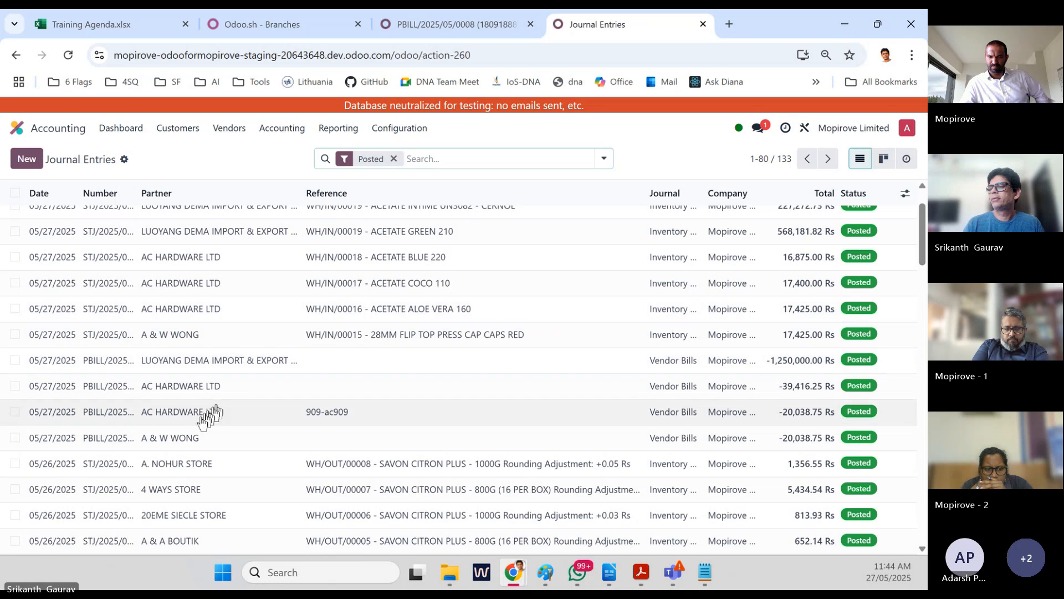
left_click(182, 438)
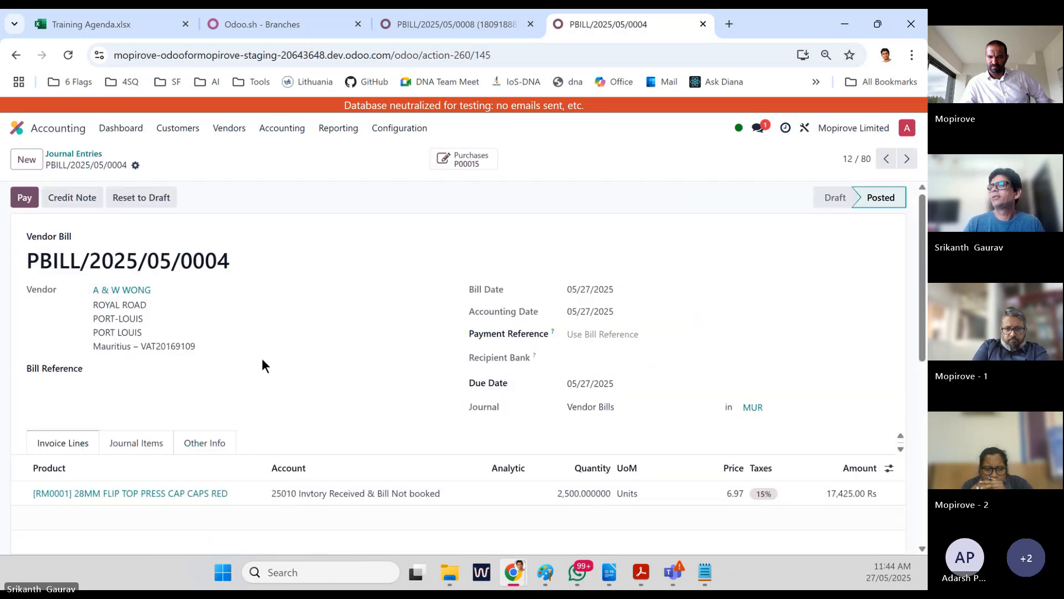
Step: Return to the Journal Entries list, then go back to the PBILL/2025/05/0008 bill tab
left_click(290, 132)
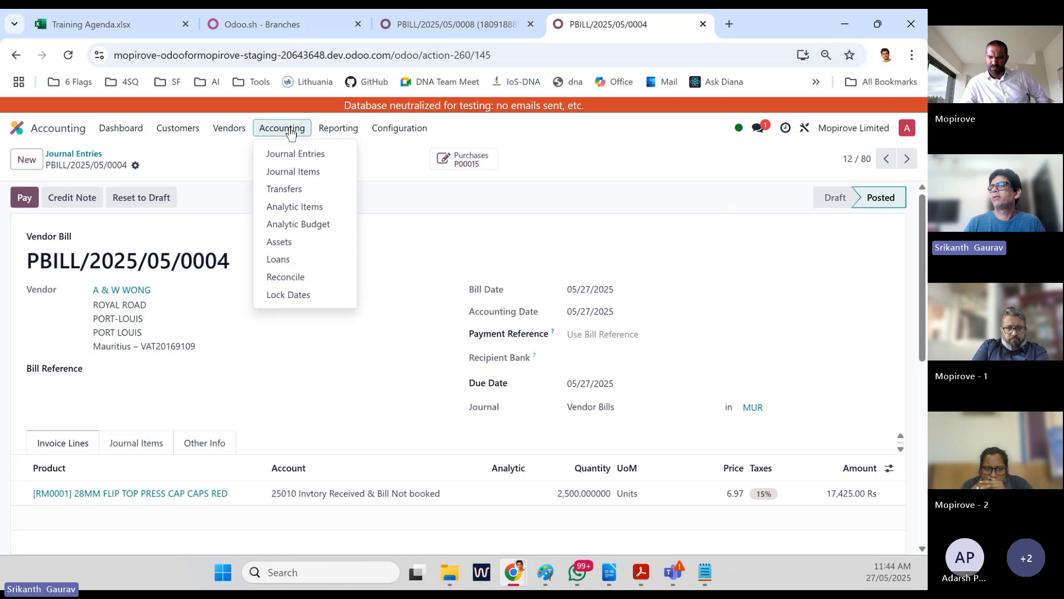
left_click(320, 133)
left_click(282, 129)
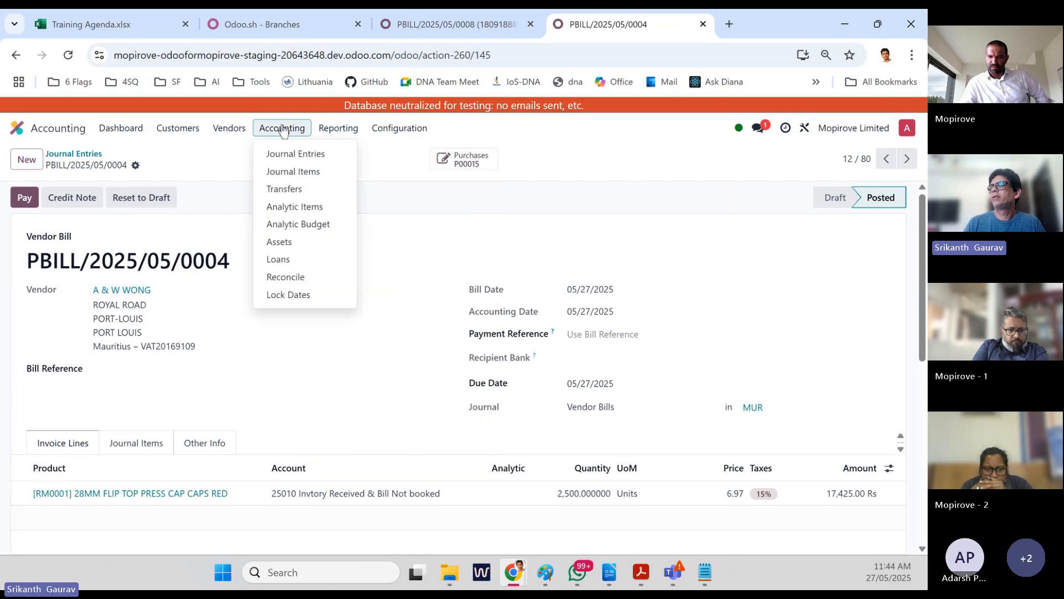
left_click(283, 149)
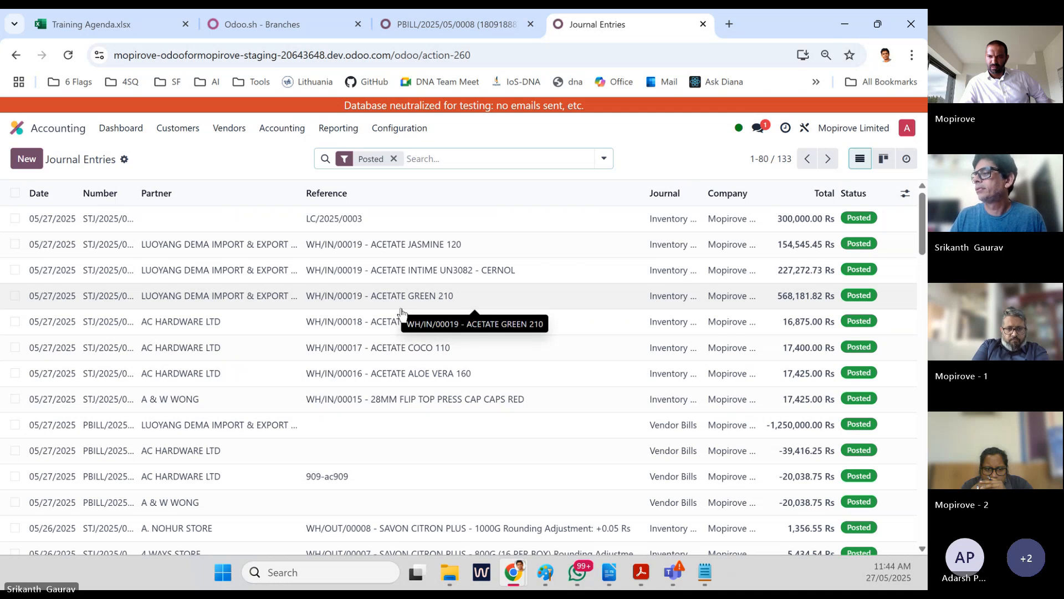
left_click(604, 159)
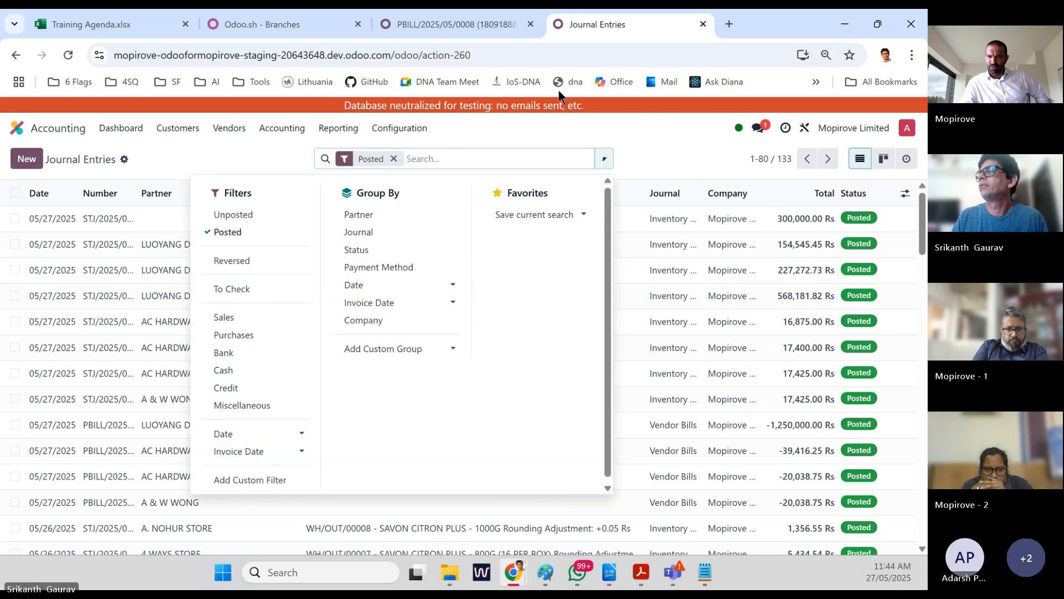
left_click(457, 29)
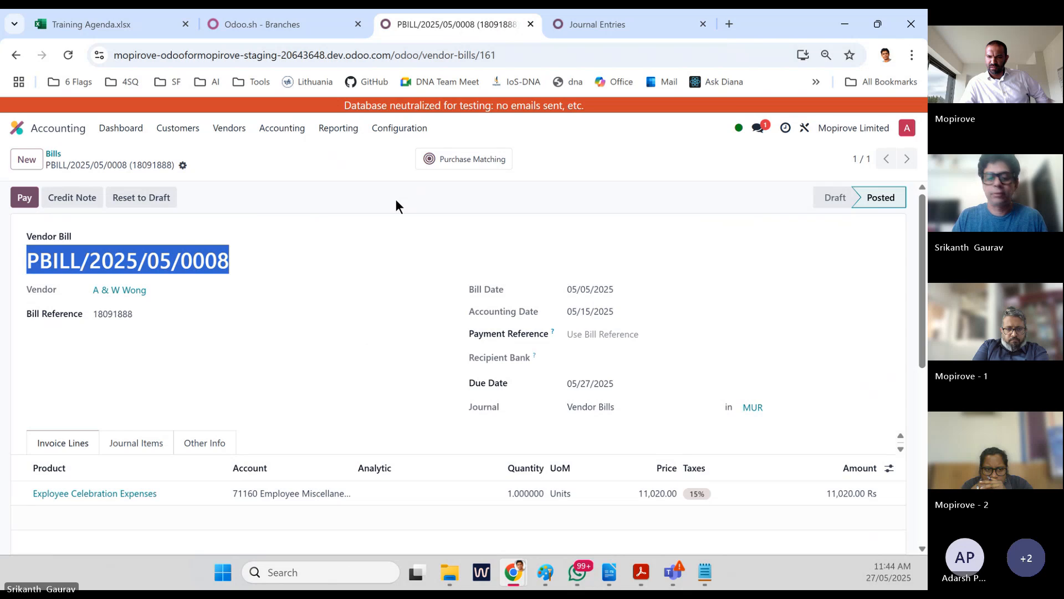
Step: Copy the bill number PBILL/2025/05/0008 and search the Journal Entries list for it
left_click(401, 250)
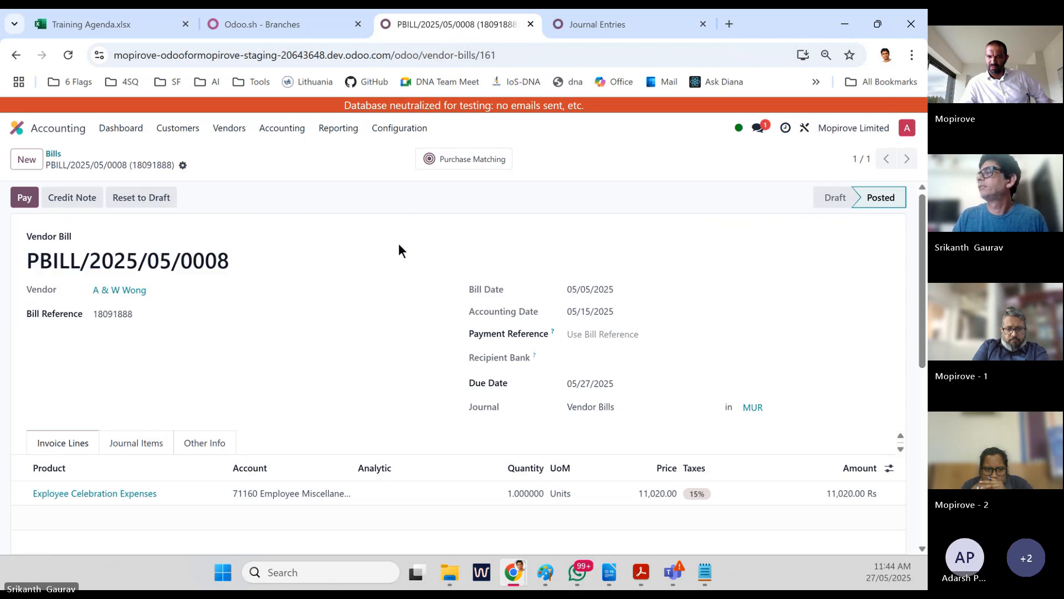
triple_click(228, 262)
key("ctrl+c")
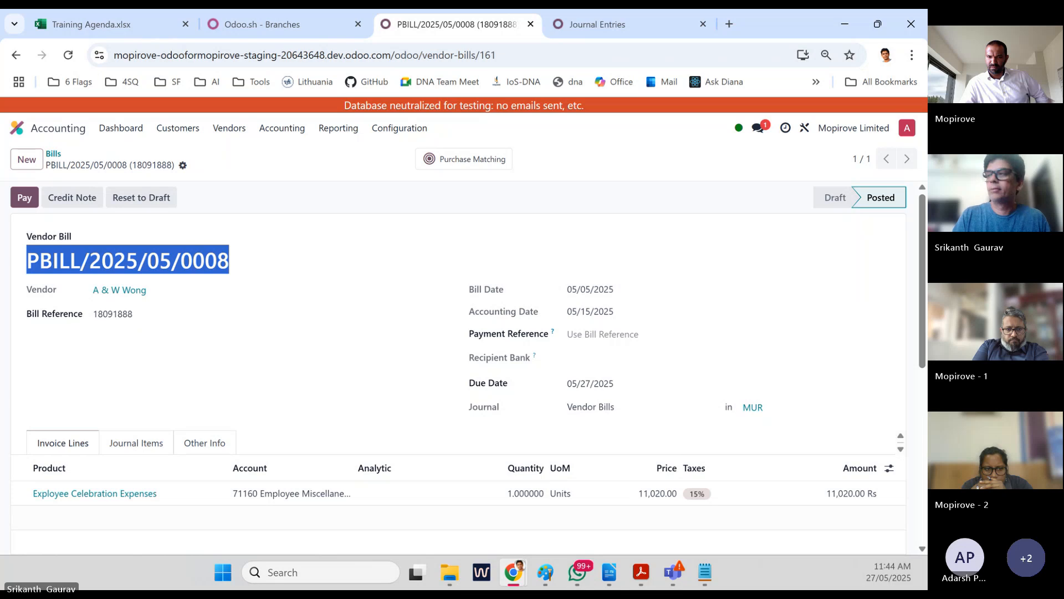
left_click(610, 20)
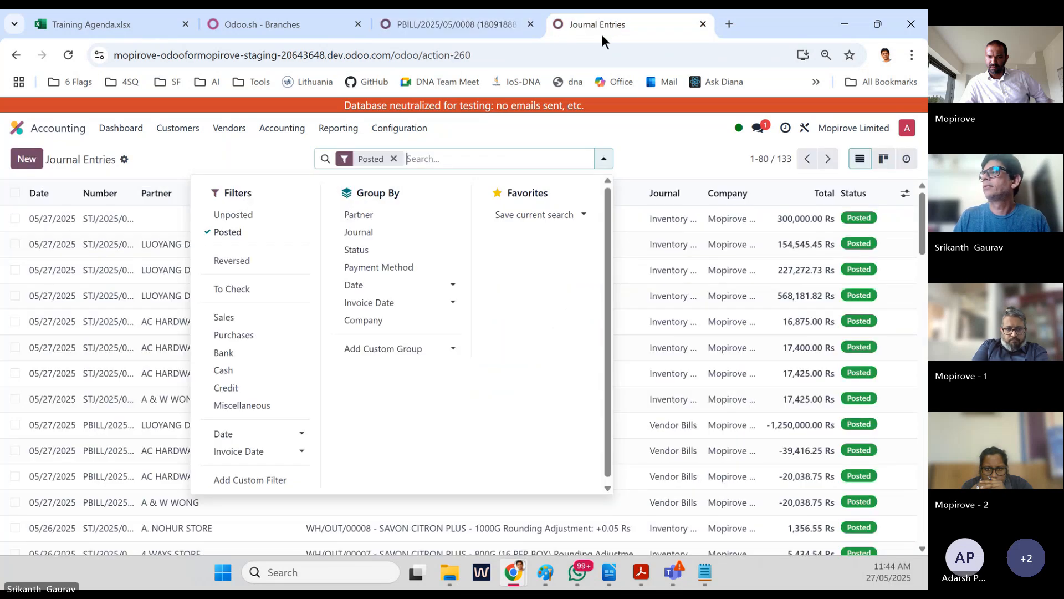
key("ctrl+v")
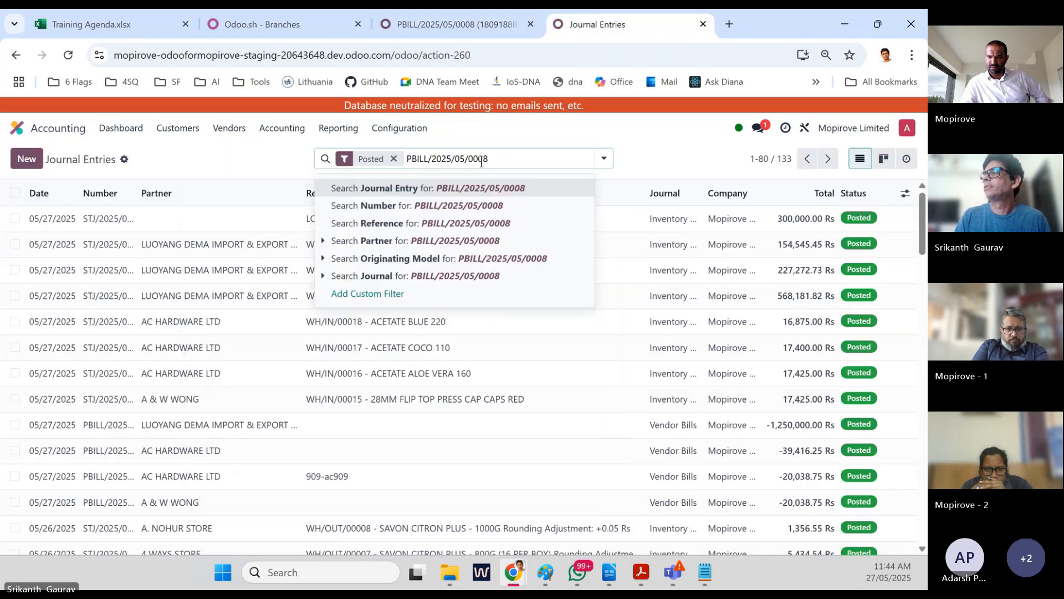
key("Return")
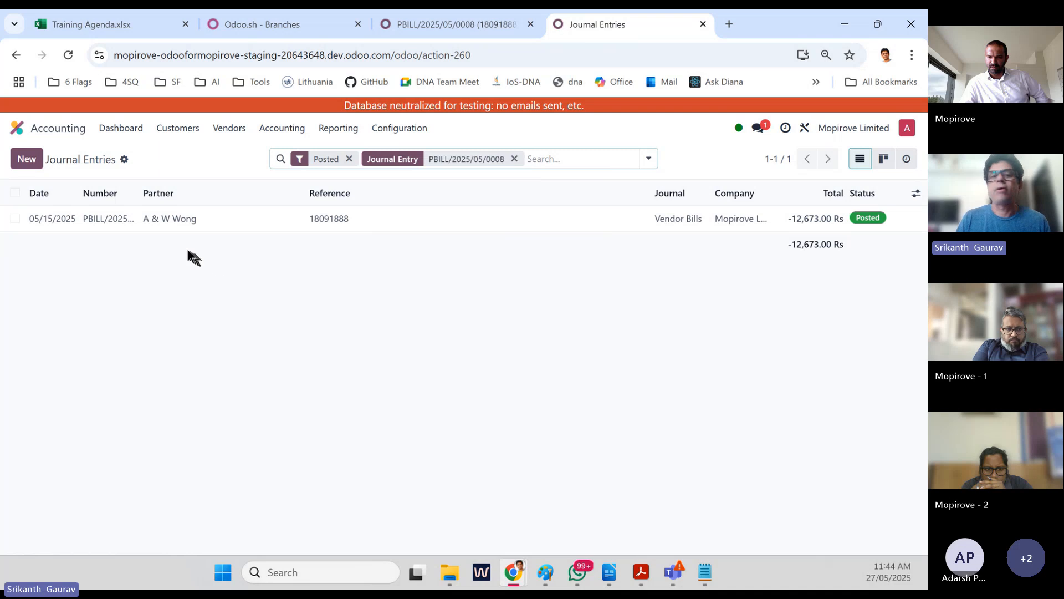
Step: Open entry PBILL/2025/05/0008 and review its journal items: 71160 debit 11,020.00, 23130 credit 12,673.00
left_click(143, 219)
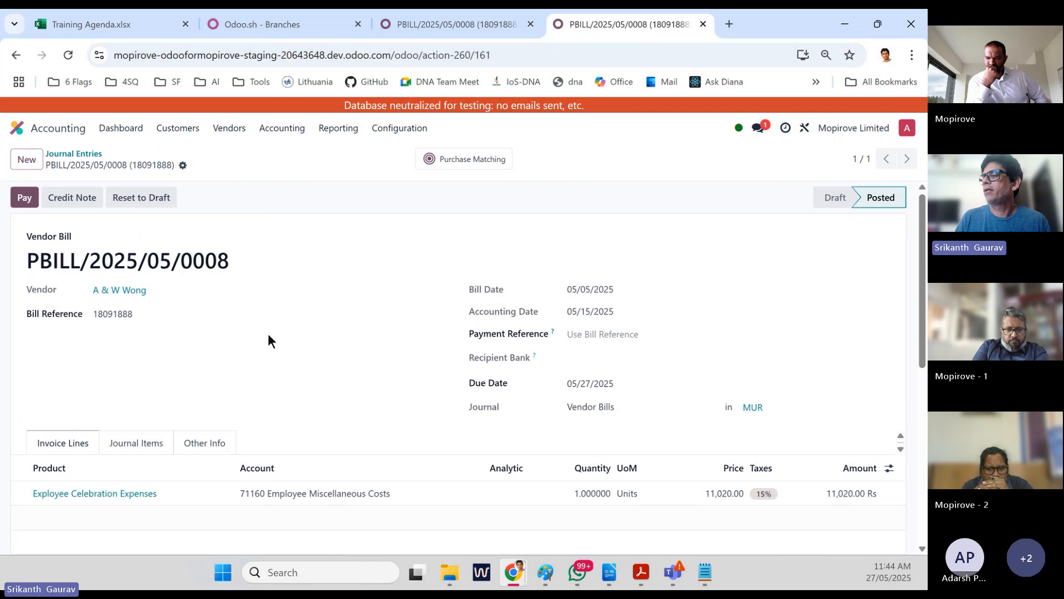
scroll(268, 333, "down", 1)
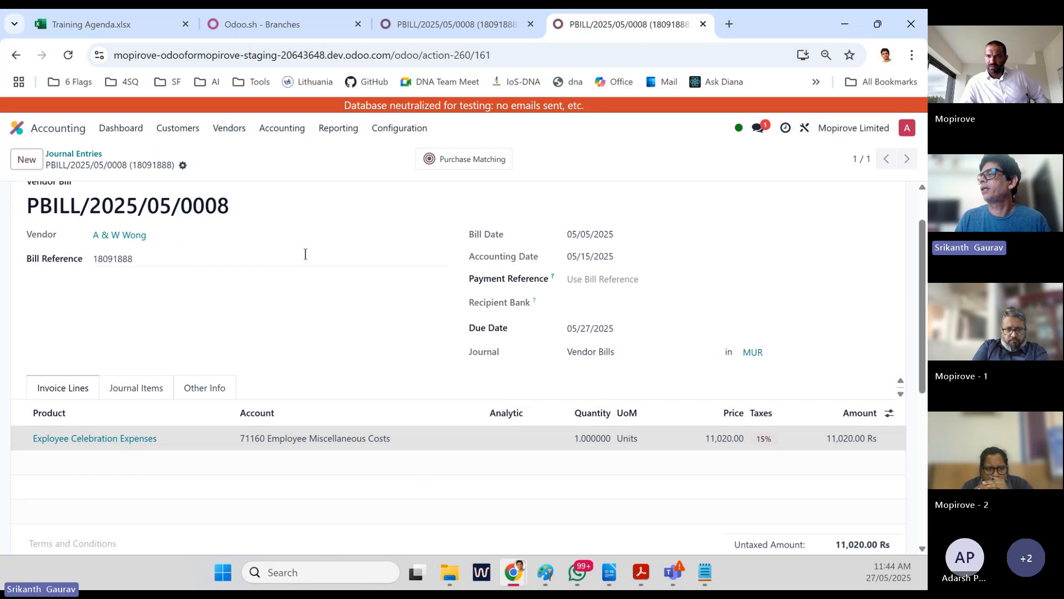
scroll(306, 258, "up", 1)
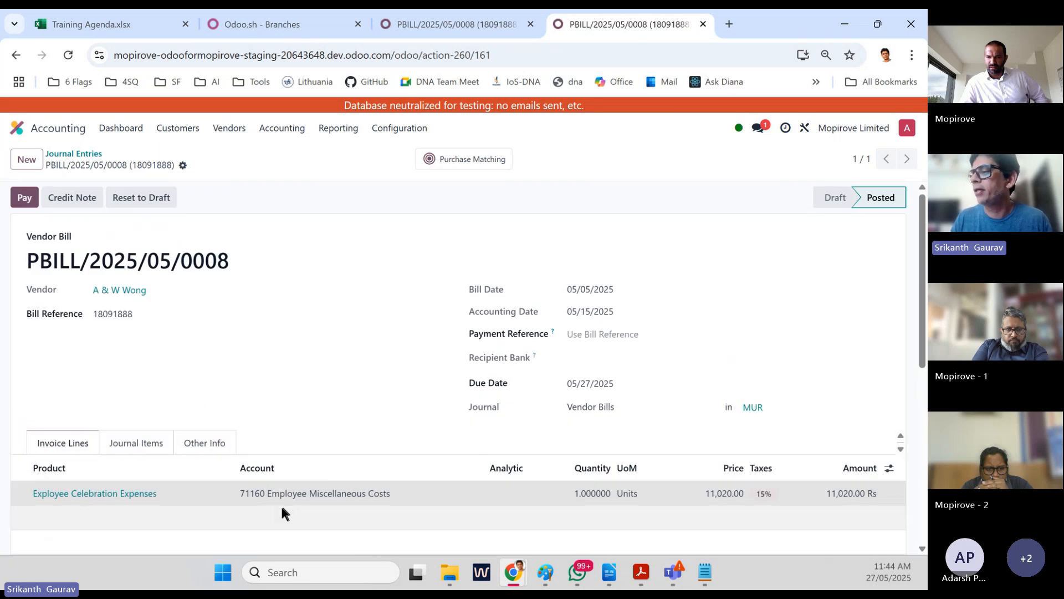
left_click(134, 446)
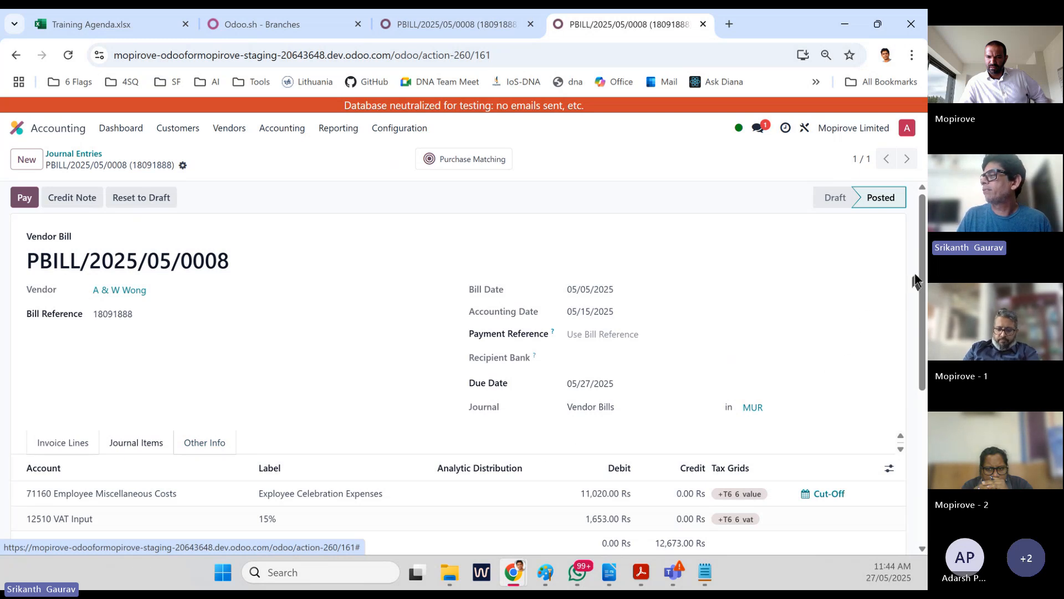
scroll(917, 280, "down", 2)
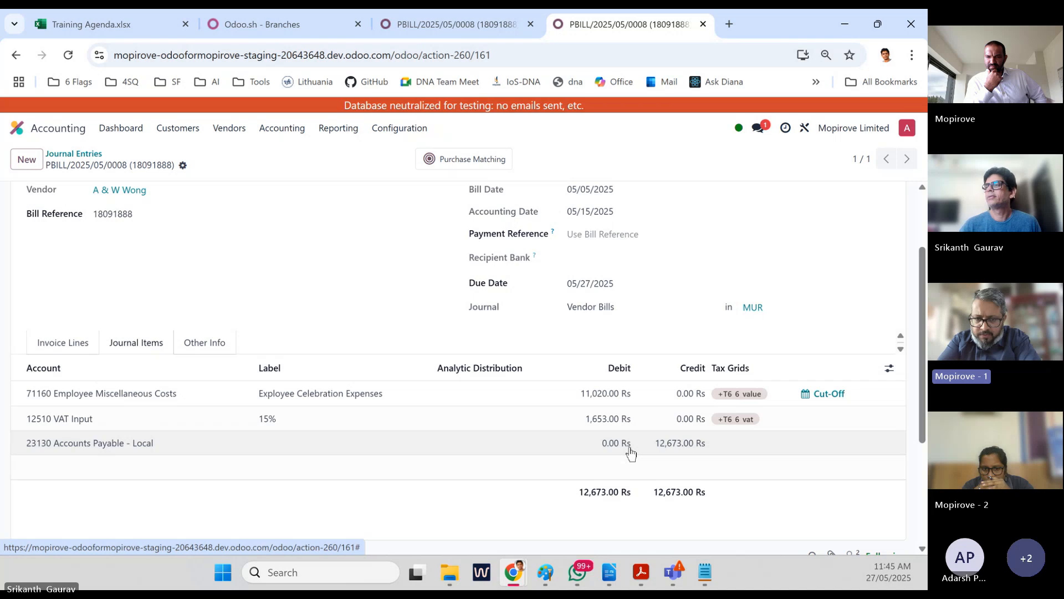
scroll(631, 453, "down", 3)
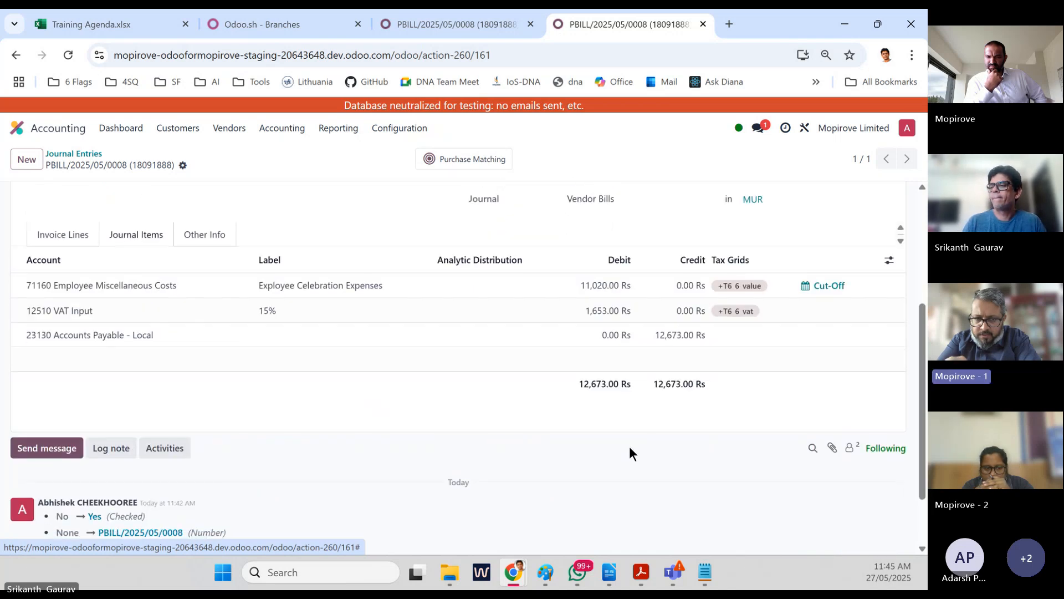
scroll(630, 453, "down", 1)
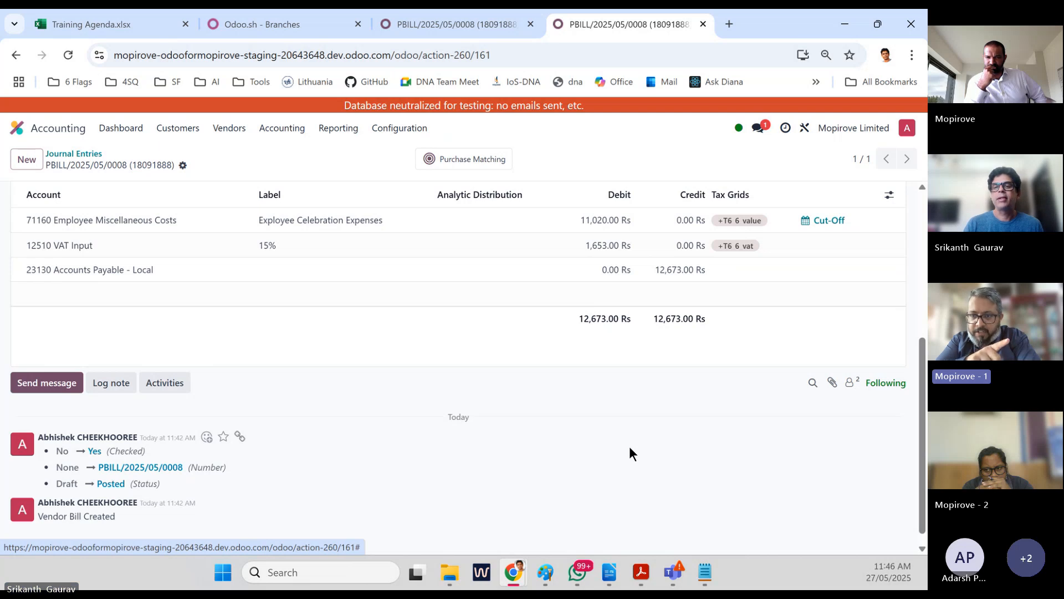
scroll(630, 448, "up", 1)
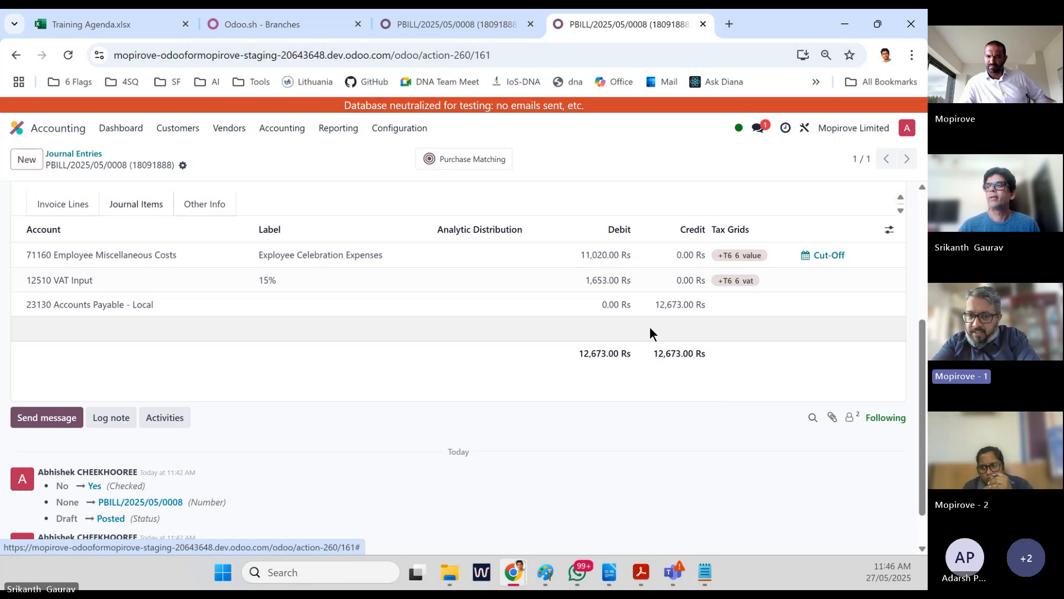
scroll(650, 327, "up", 1)
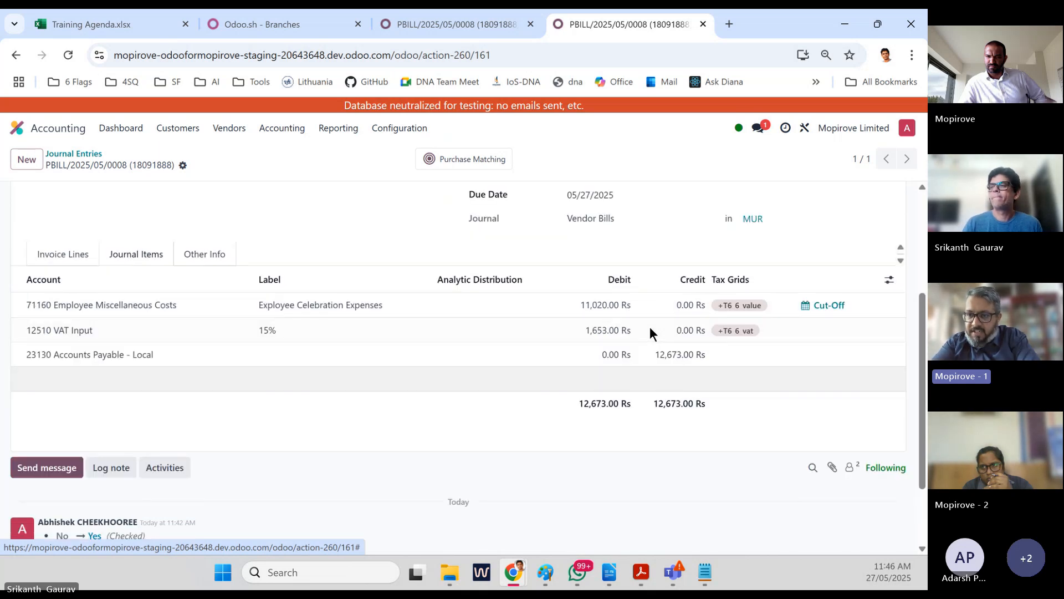
scroll(650, 333, "up", 2)
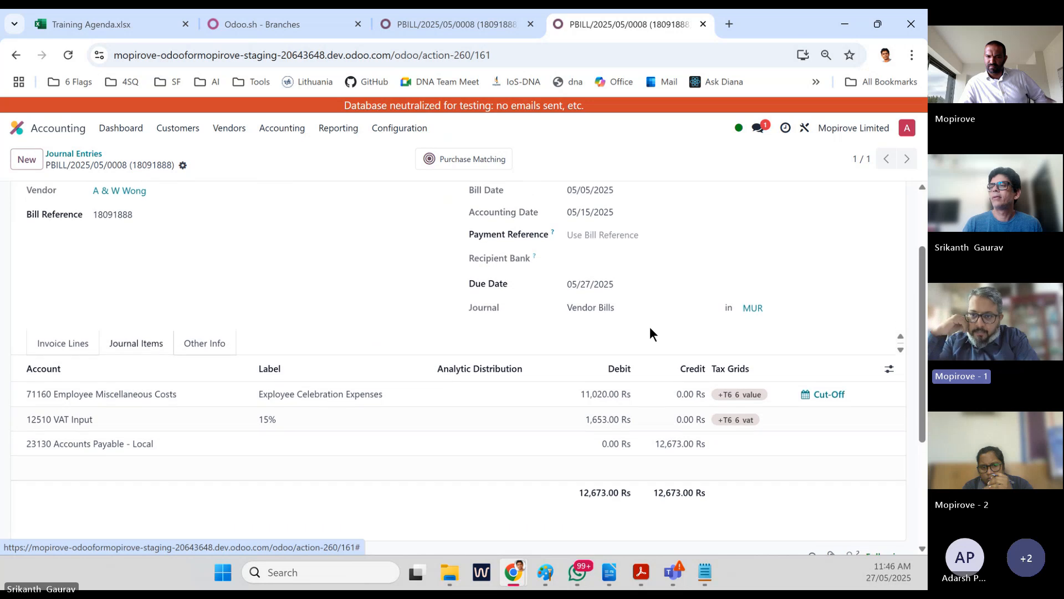
scroll(650, 332, "up", 1)
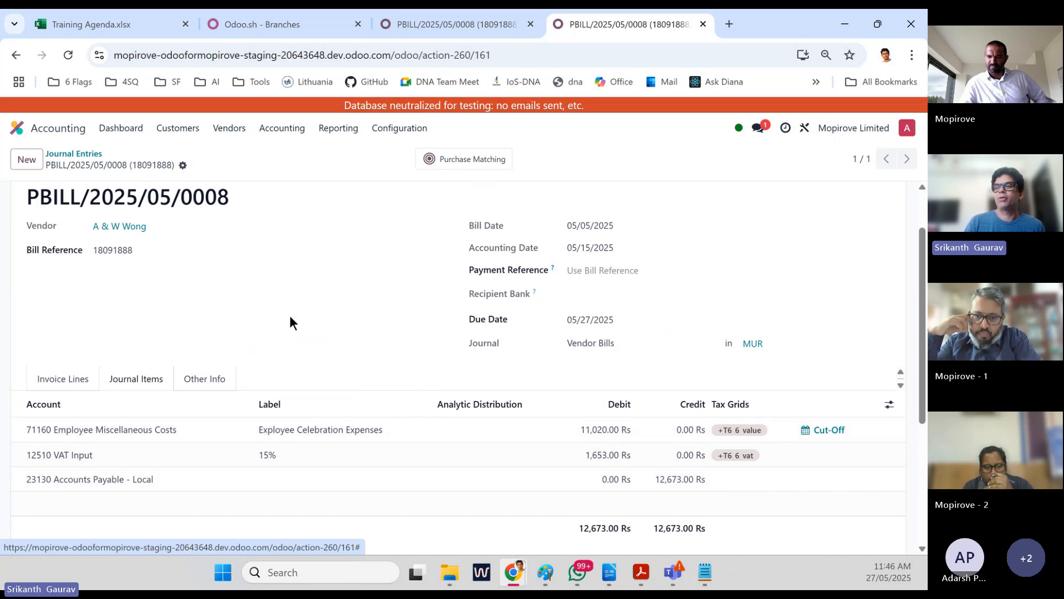
Step: Check the bill's Invoice Lines, then go back to the Odoo home app grid
left_click(60, 381)
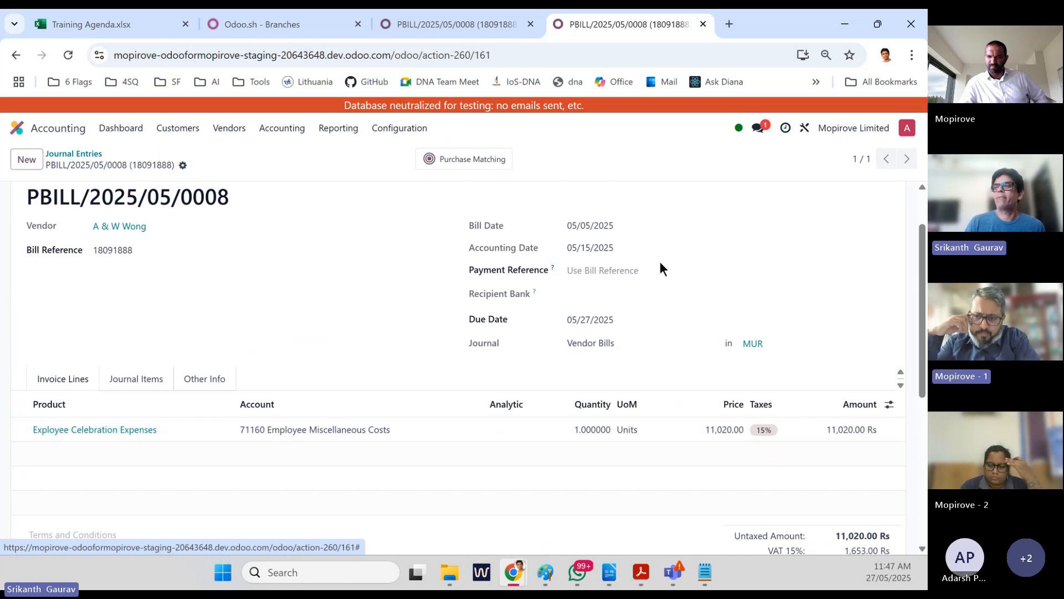
scroll(644, 301, "up", 1)
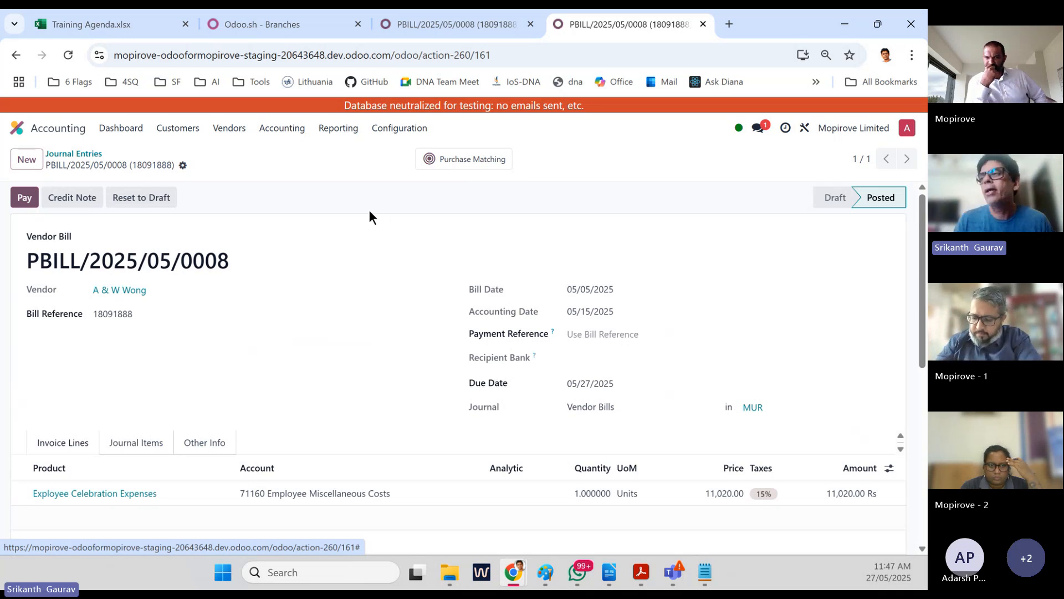
left_click(70, 137)
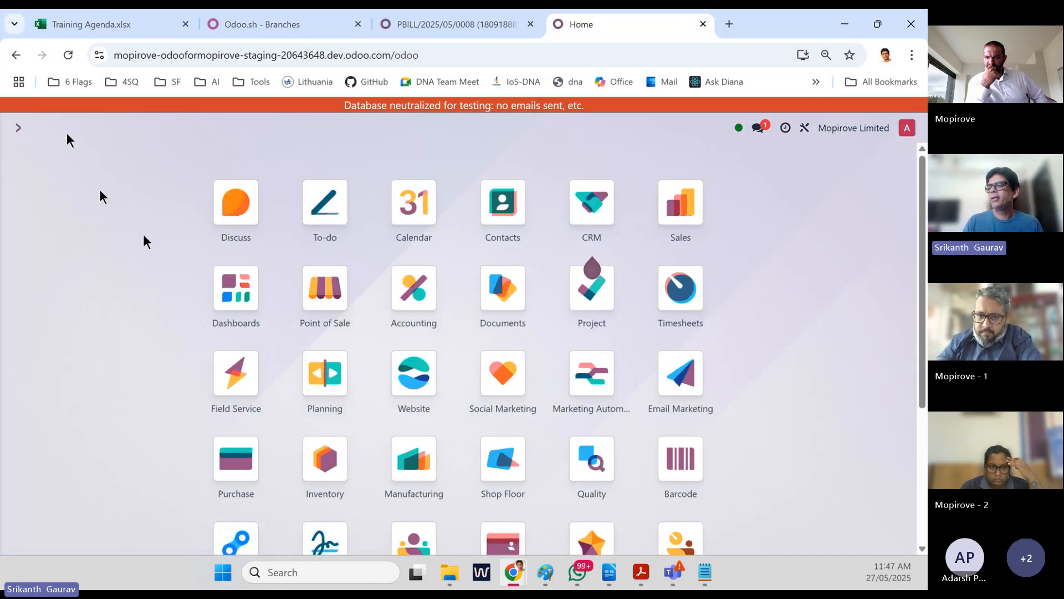
Step: Close the old bill tab and start a new request for quotation from Purchase Orders
left_click(236, 453)
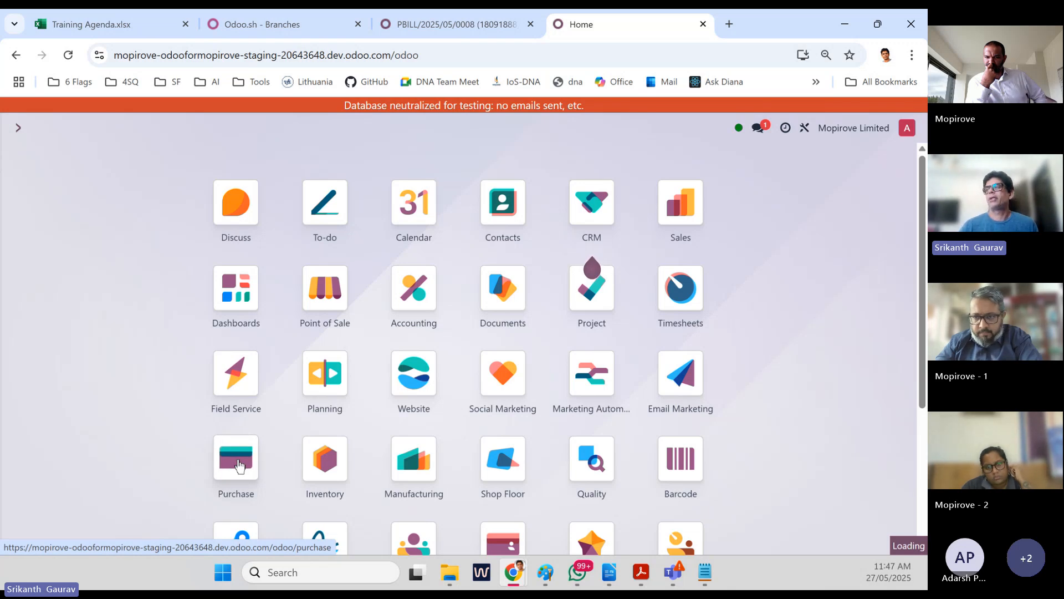
left_click(531, 25)
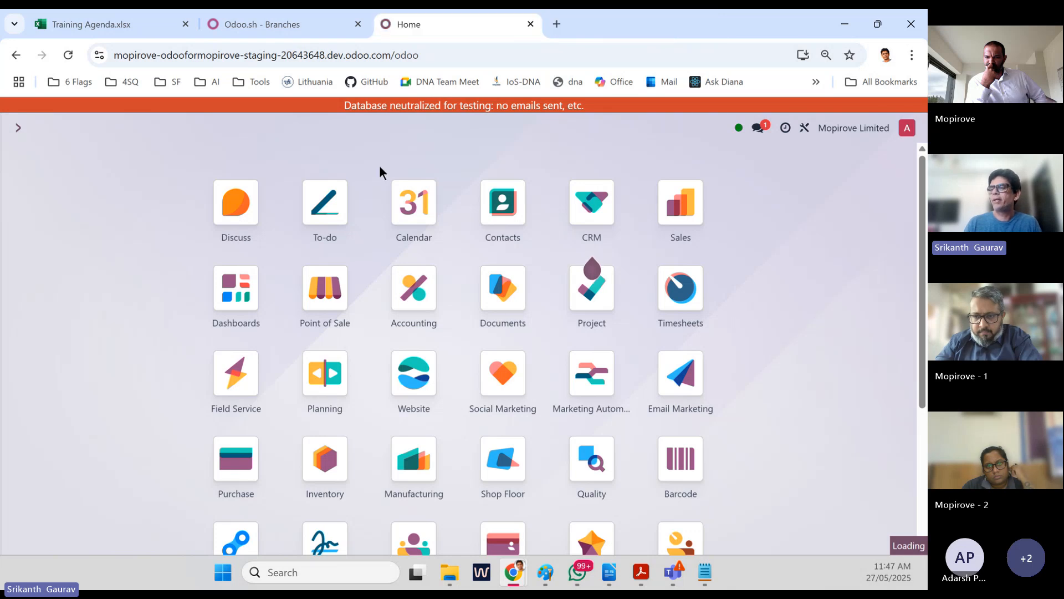
left_click(228, 468)
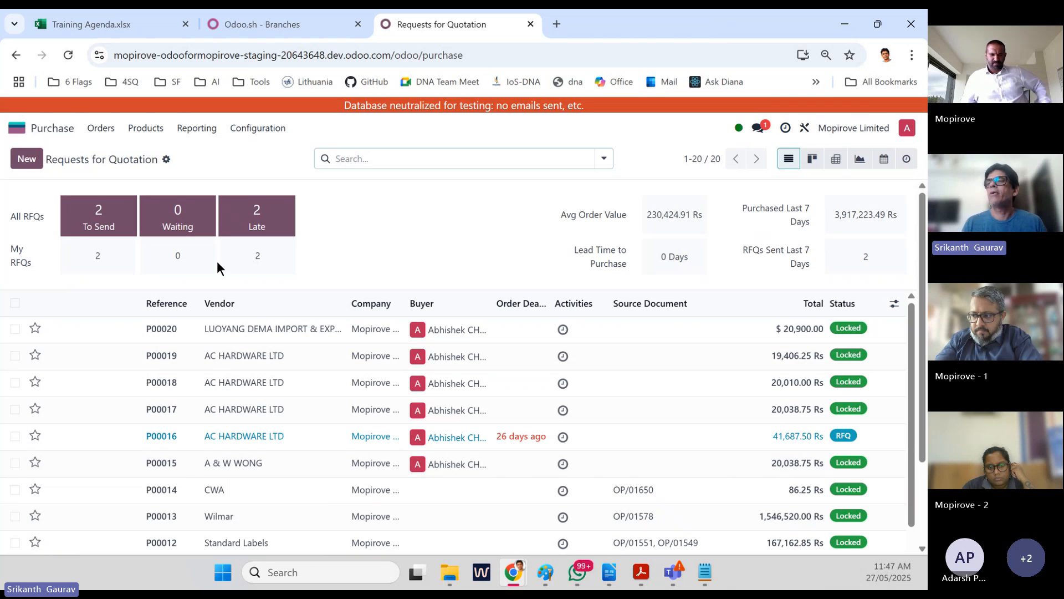
left_click(101, 128)
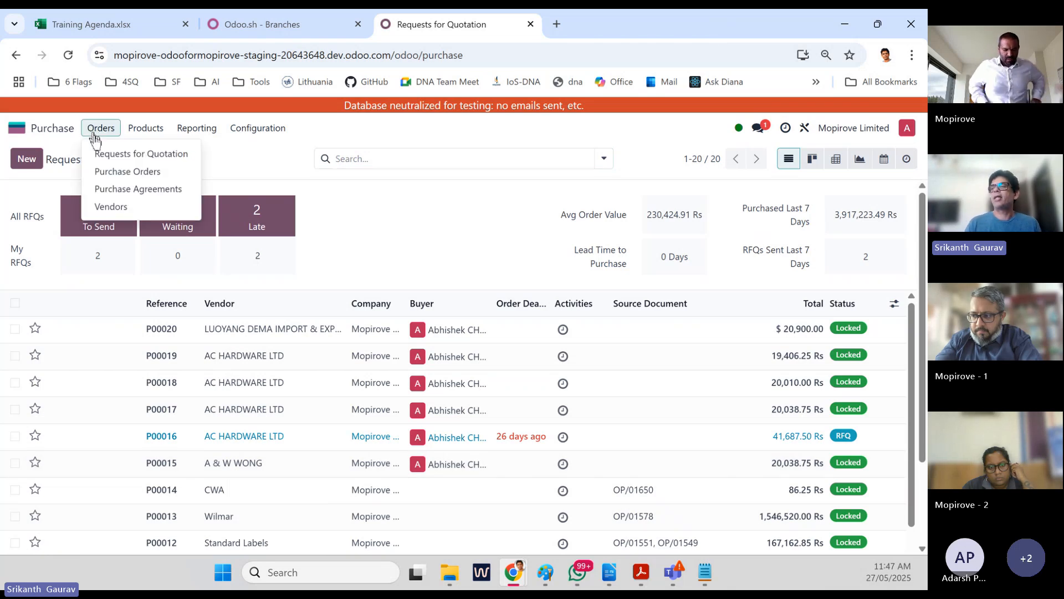
left_click(105, 173)
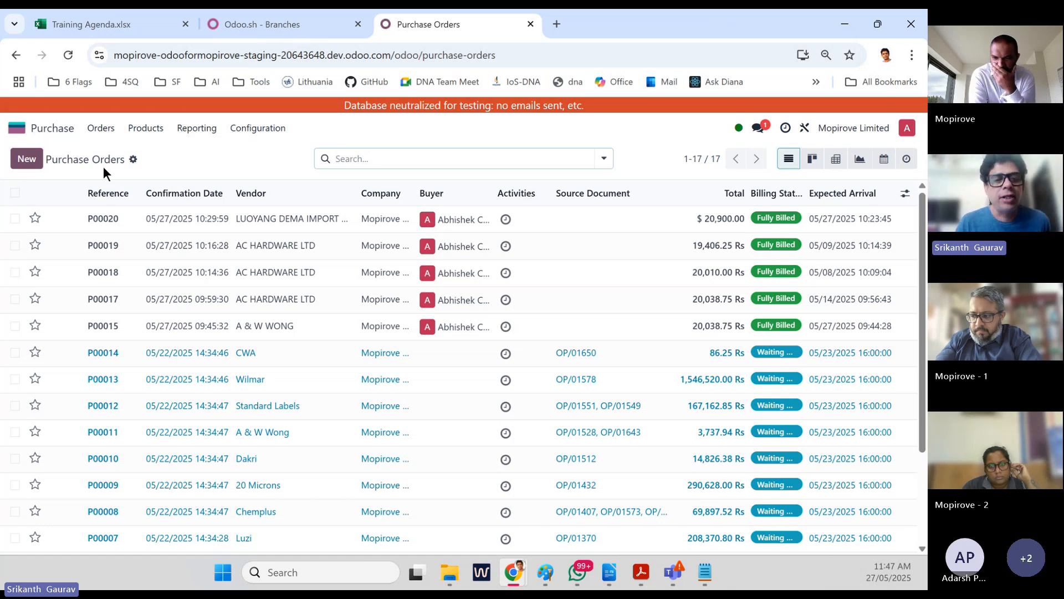
left_click(28, 159)
Step: Review the AC HARDWARE rows on the Accounts Training Worksheet, then return to the Odoo quotation
left_click(114, 24)
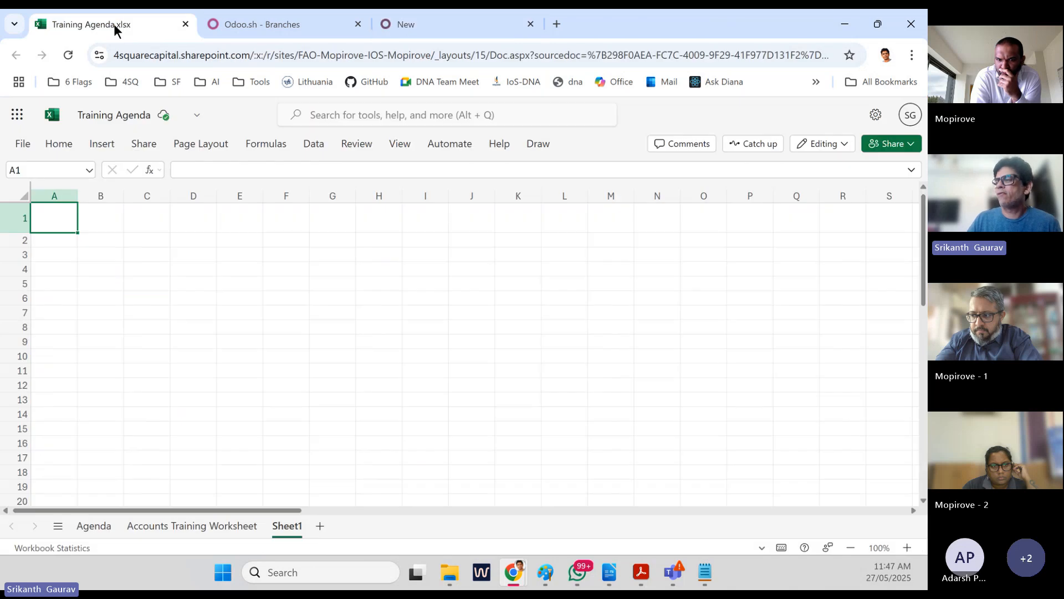
left_click(201, 519)
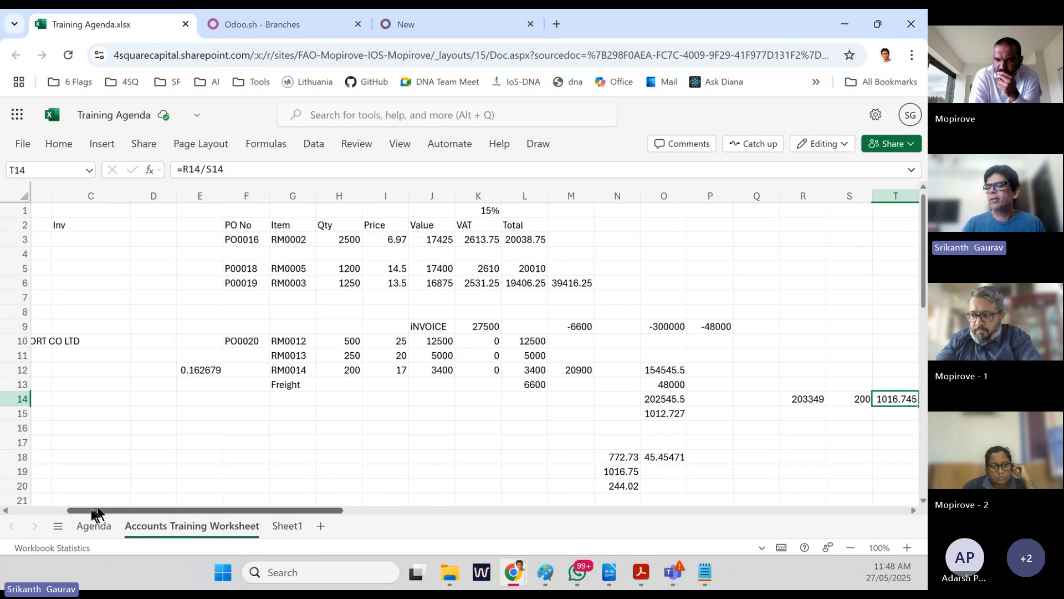
left_click(45, 511)
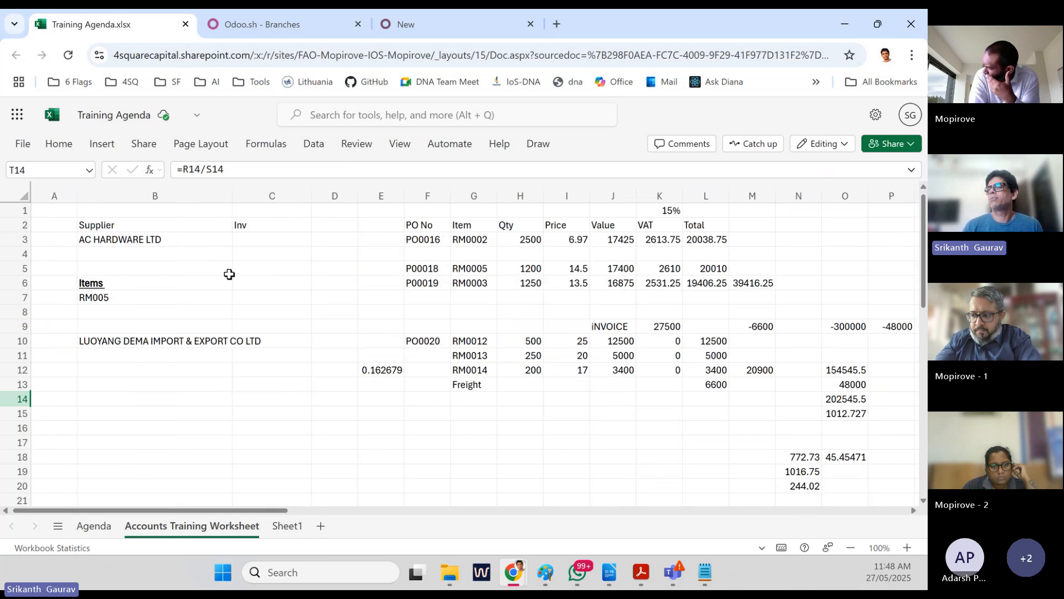
left_click(147, 250)
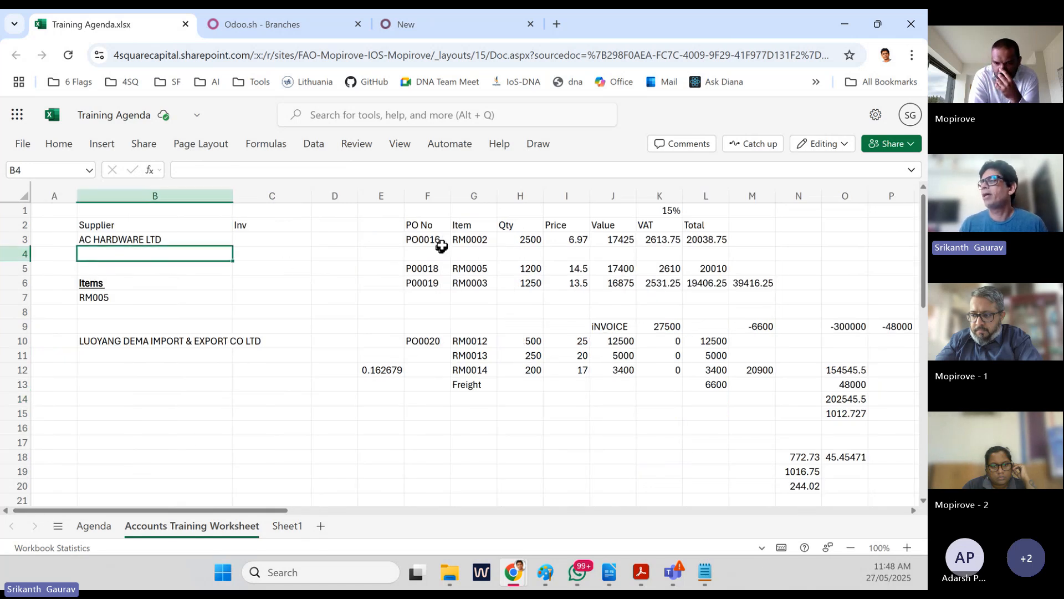
left_click(487, 297)
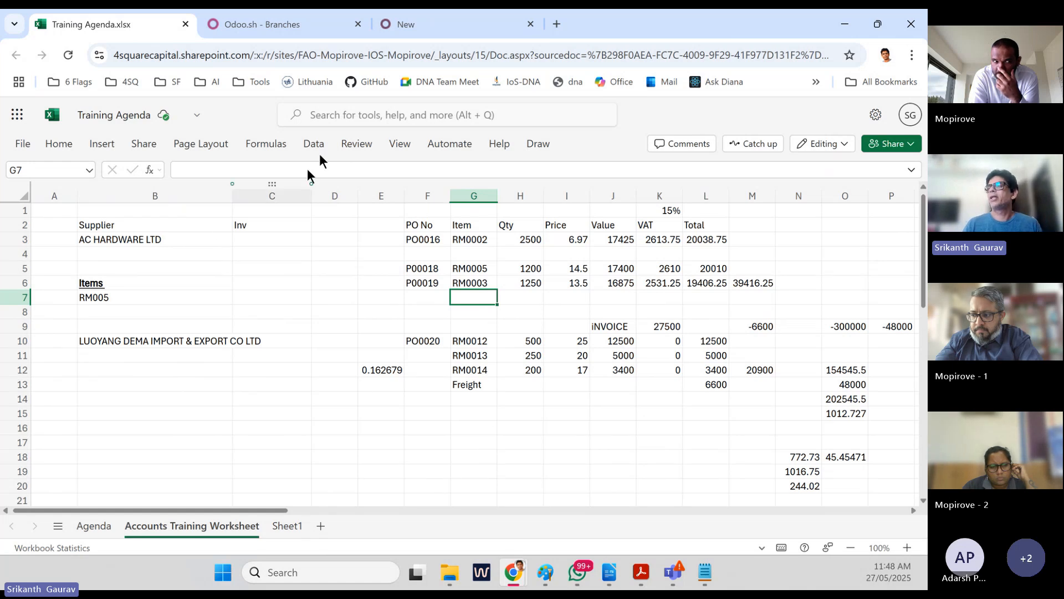
left_click(412, 25)
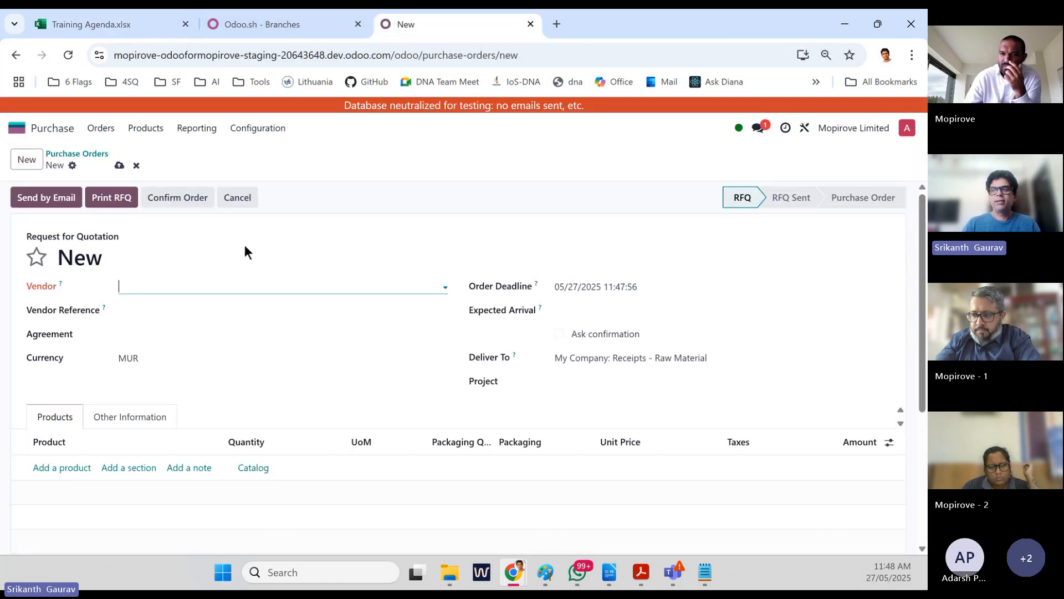
Step: Choose AC HARDWARE LTD as the quotation's vendor
type("ac")
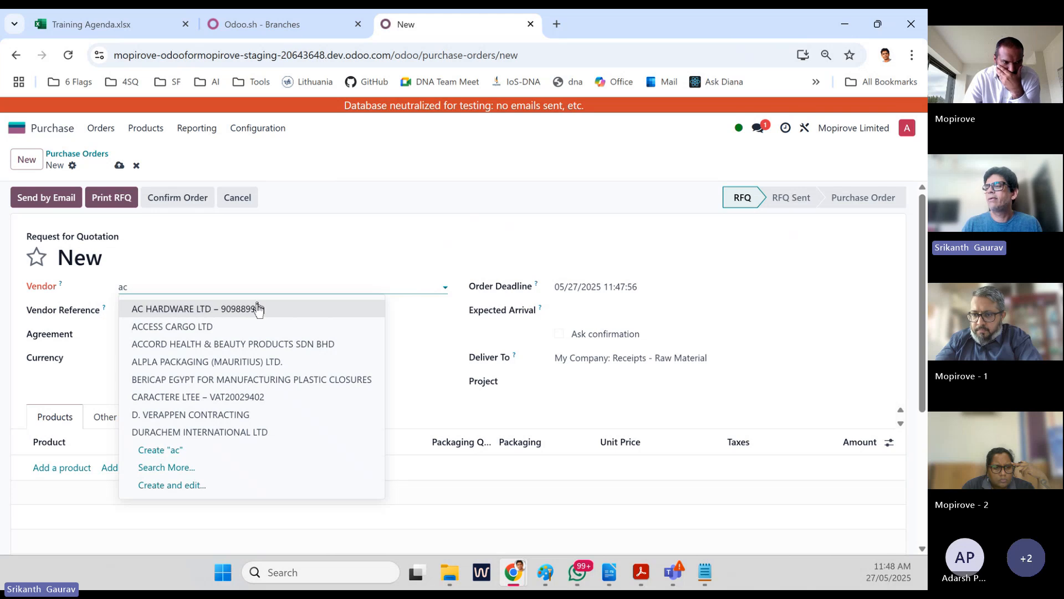
left_click(171, 309)
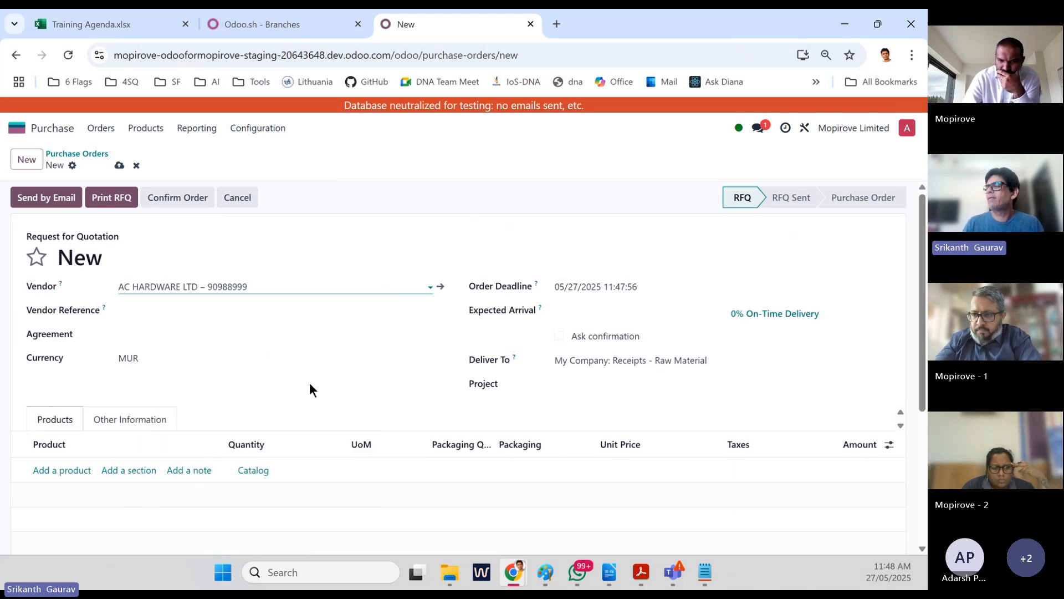
scroll(310, 383, "down", 1)
scroll(310, 383, "up", 1)
Step: Set order deadline to 05/15/2025 and expected arrival to 05/24/2025, and start a product line
left_click(571, 264)
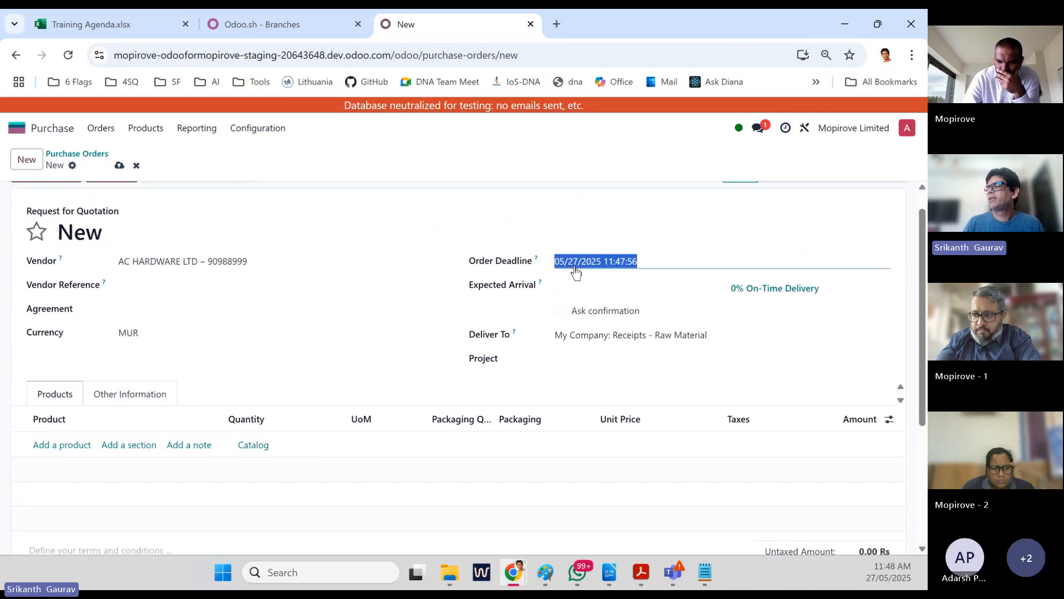
left_click(769, 422)
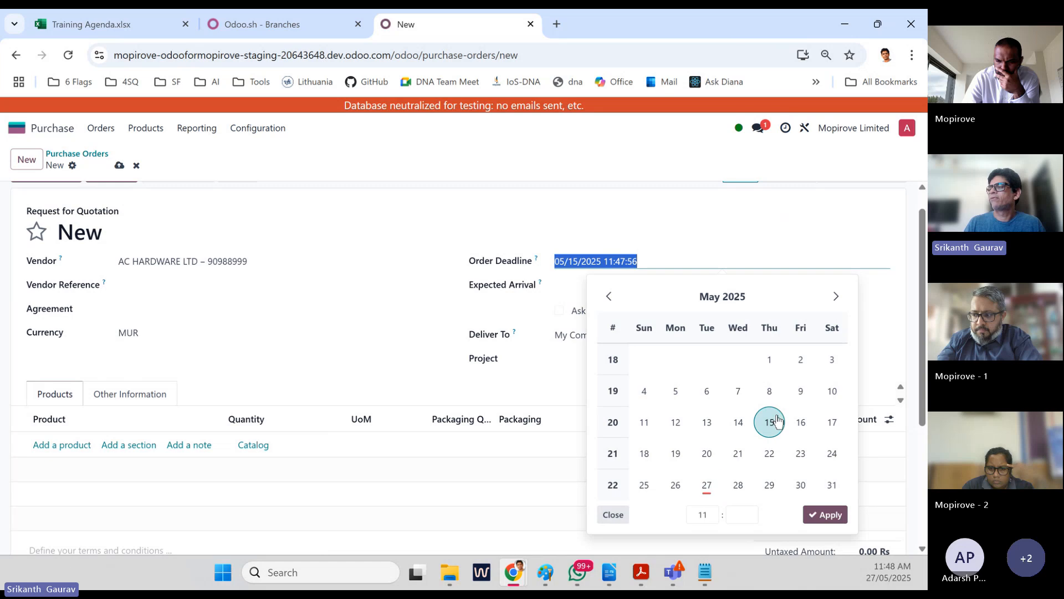
left_click(514, 306)
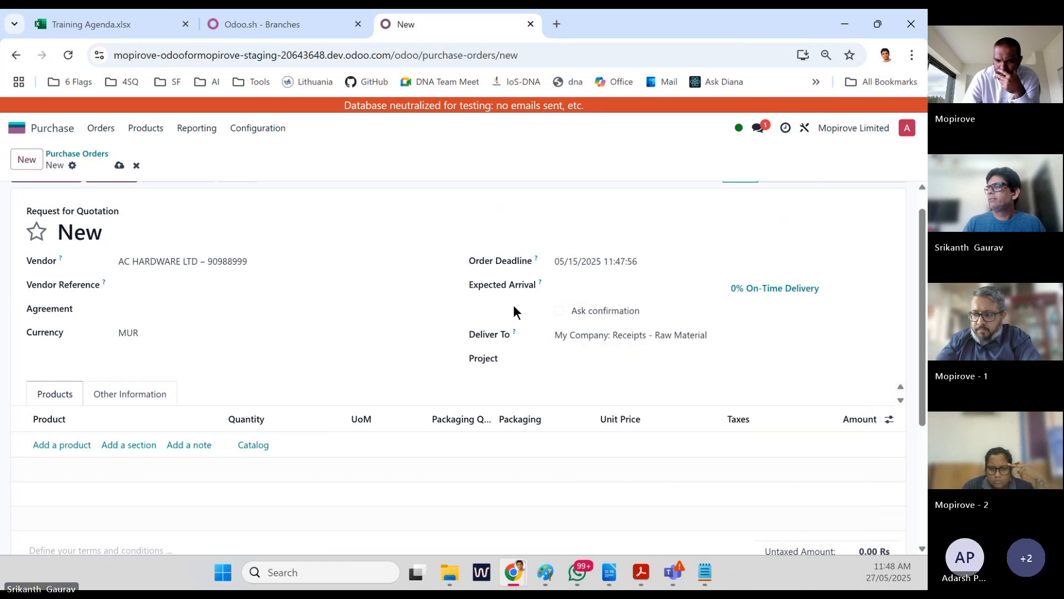
left_click(593, 289)
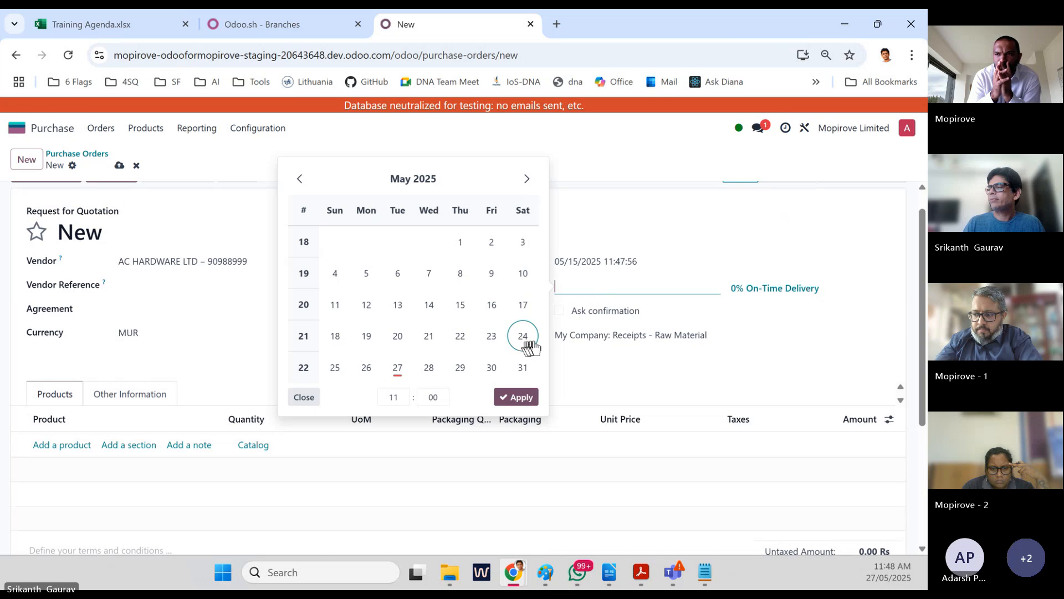
left_click(536, 345)
left_click(227, 321)
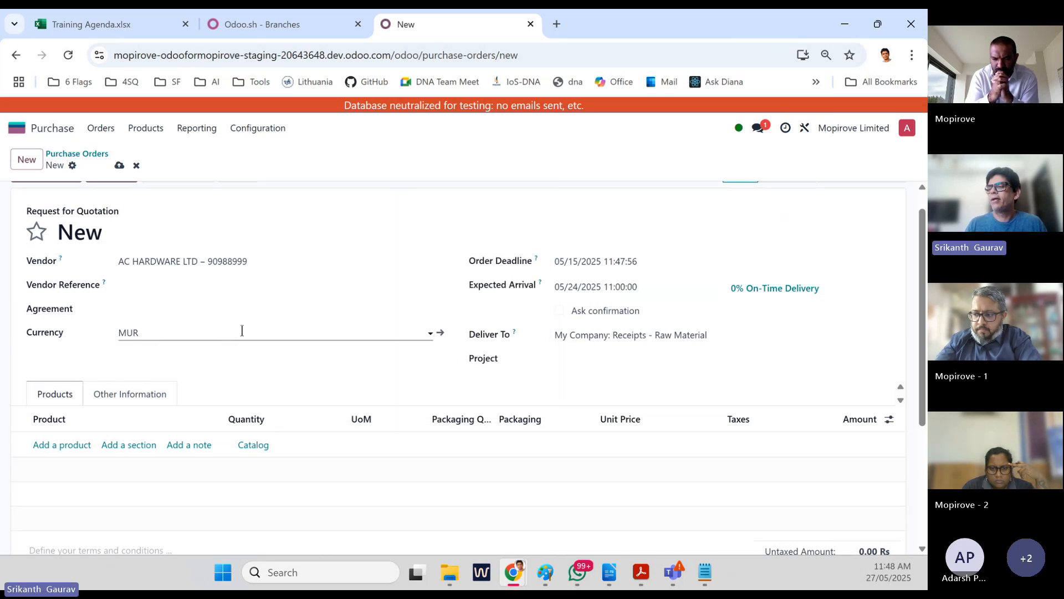
left_click(66, 445)
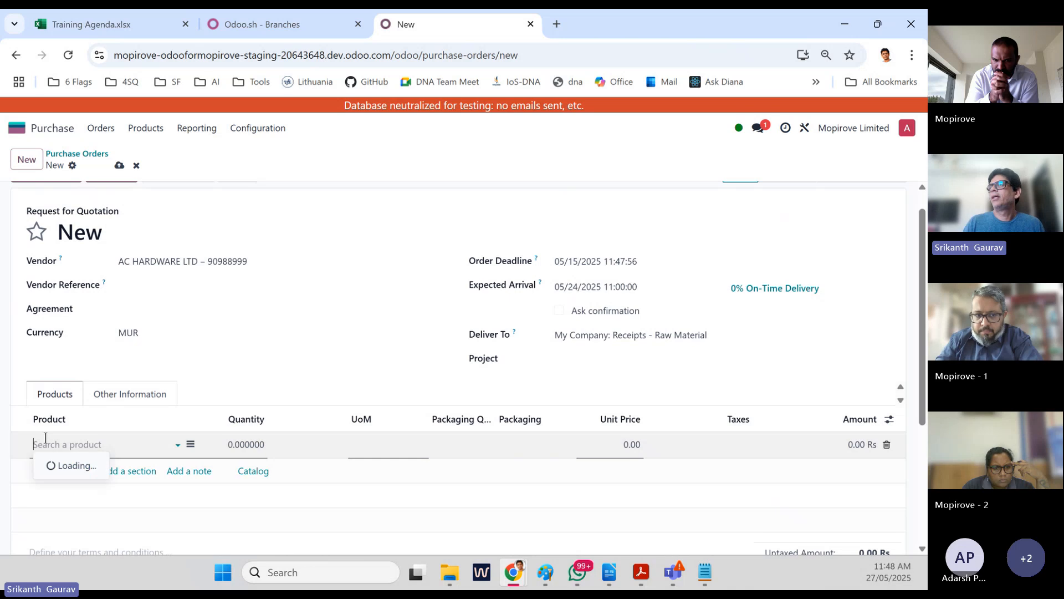
left_click(102, 22)
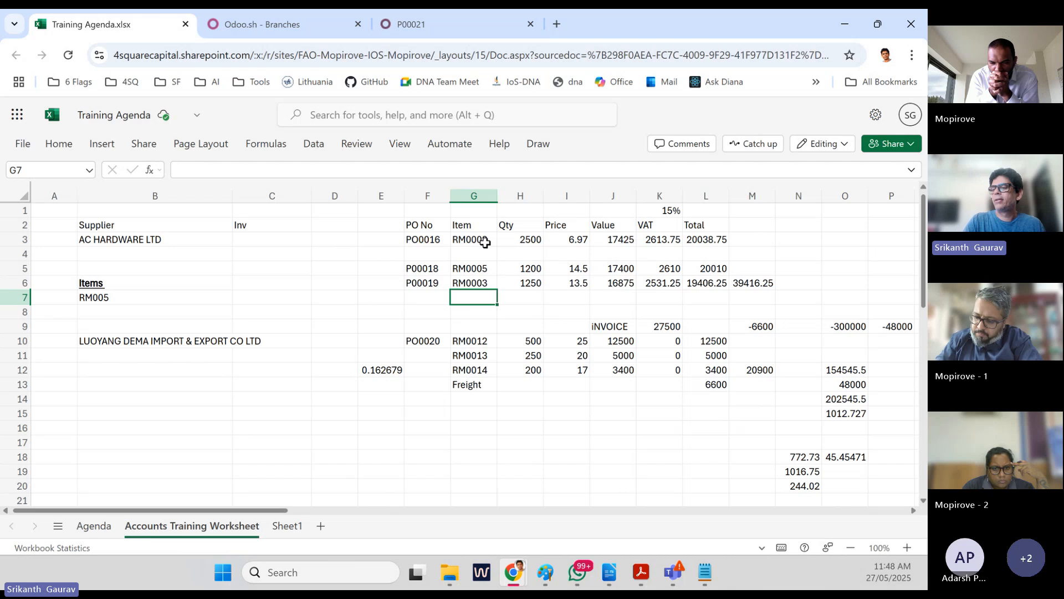
Step: Add [RM0002] ACETATE ALOE VERA 160 to P00021 with a quantity of 1,250 kg
left_click(415, 30)
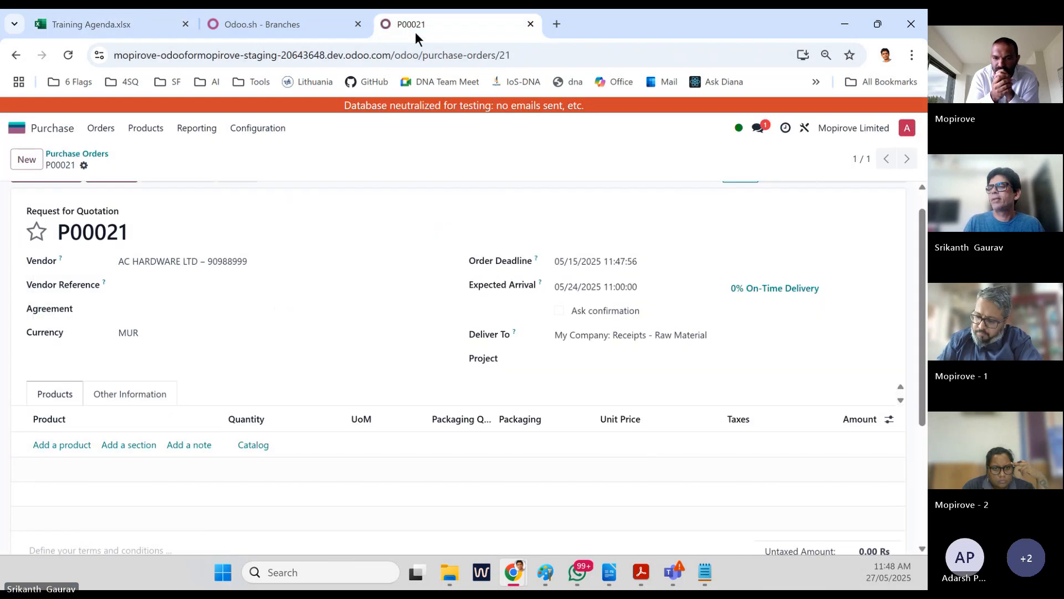
left_click(62, 445)
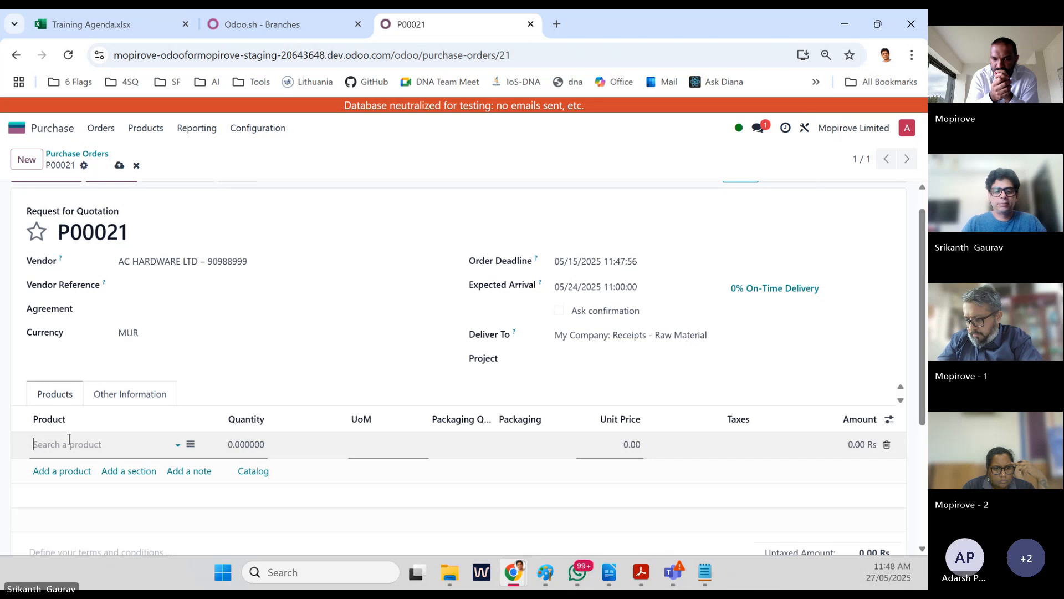
type("rm0")
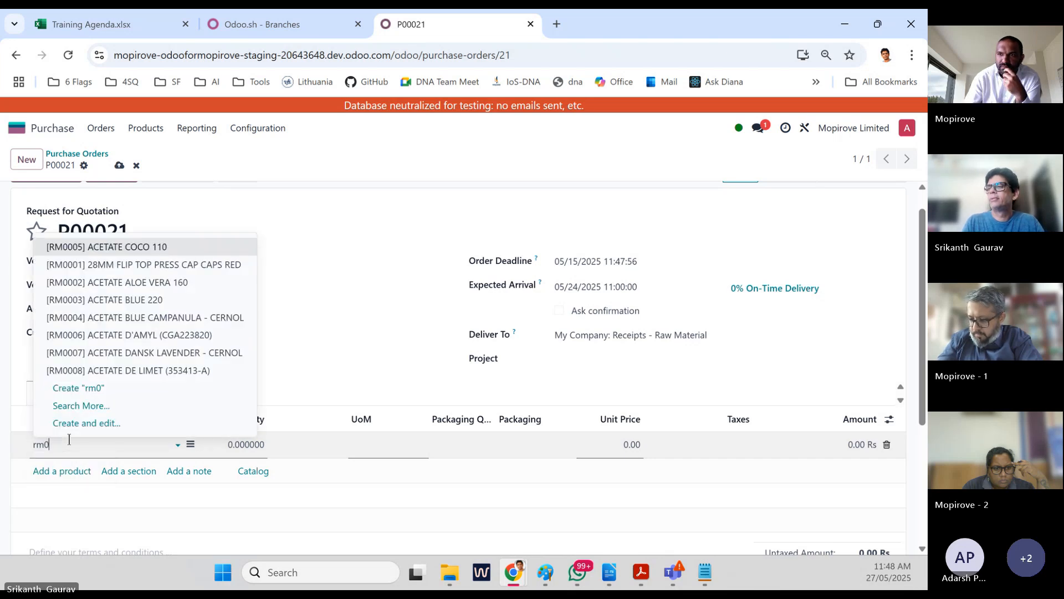
left_click(118, 284)
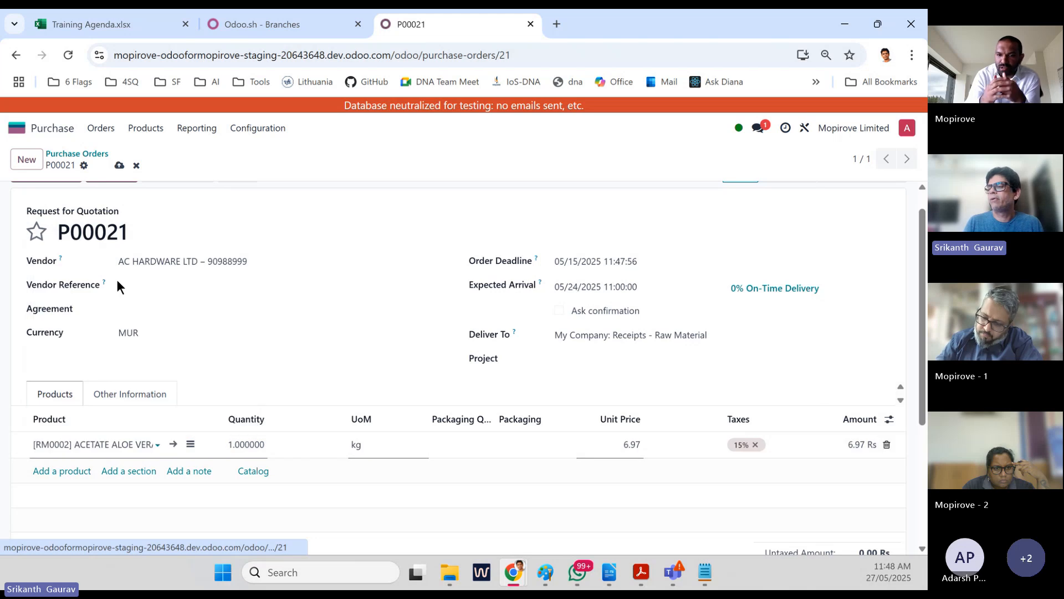
left_click(259, 443)
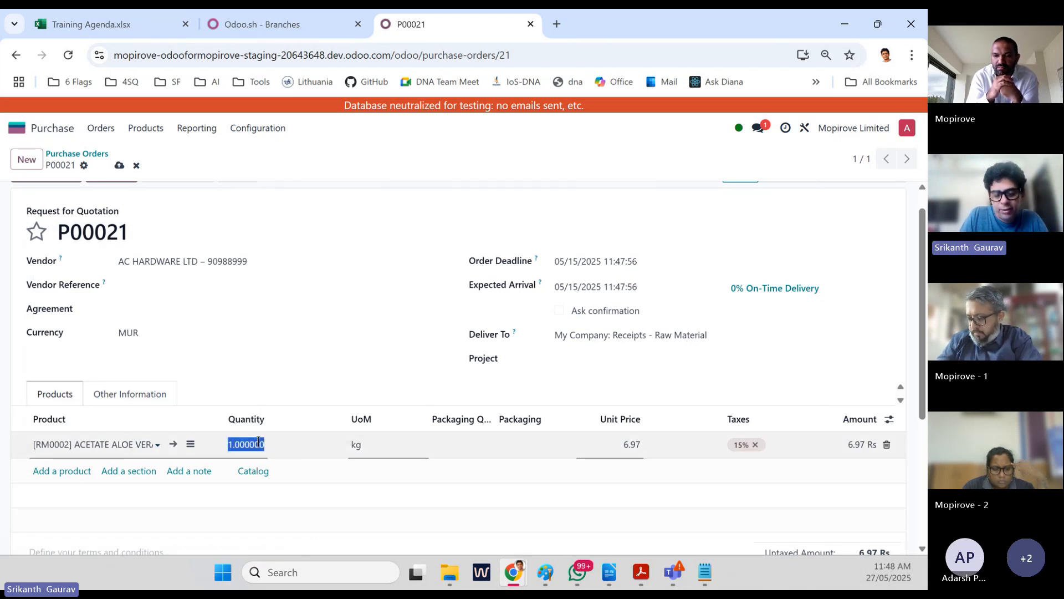
type("1,250")
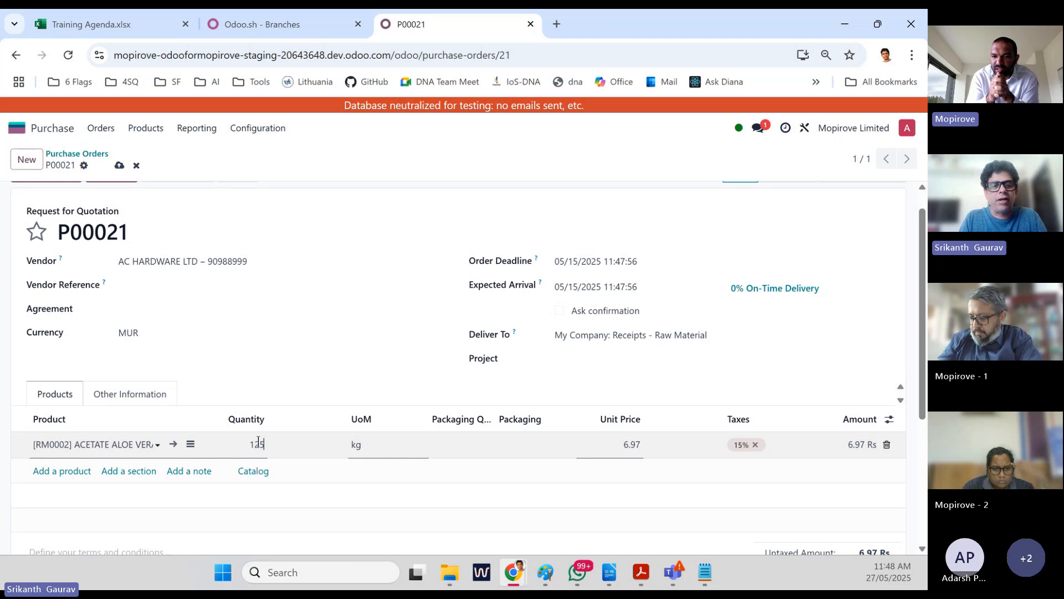
key("Tab")
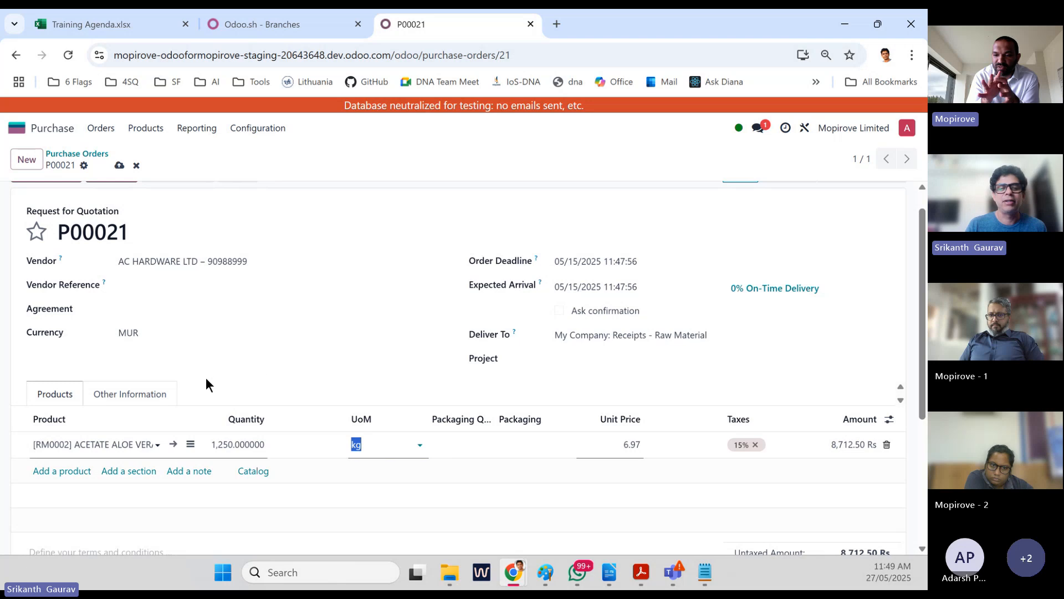
Step: Leave the RM0002 line unchanged and exit editing so totals show 8,712.50 + 1,306.88 = 10,019.38 Rs
left_click(115, 444)
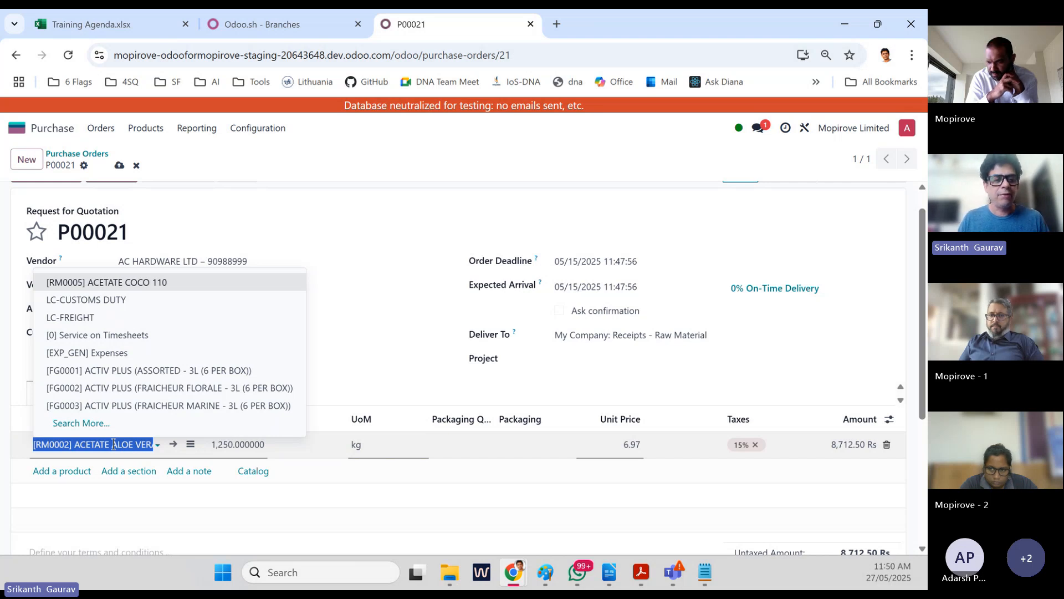
left_click(432, 451)
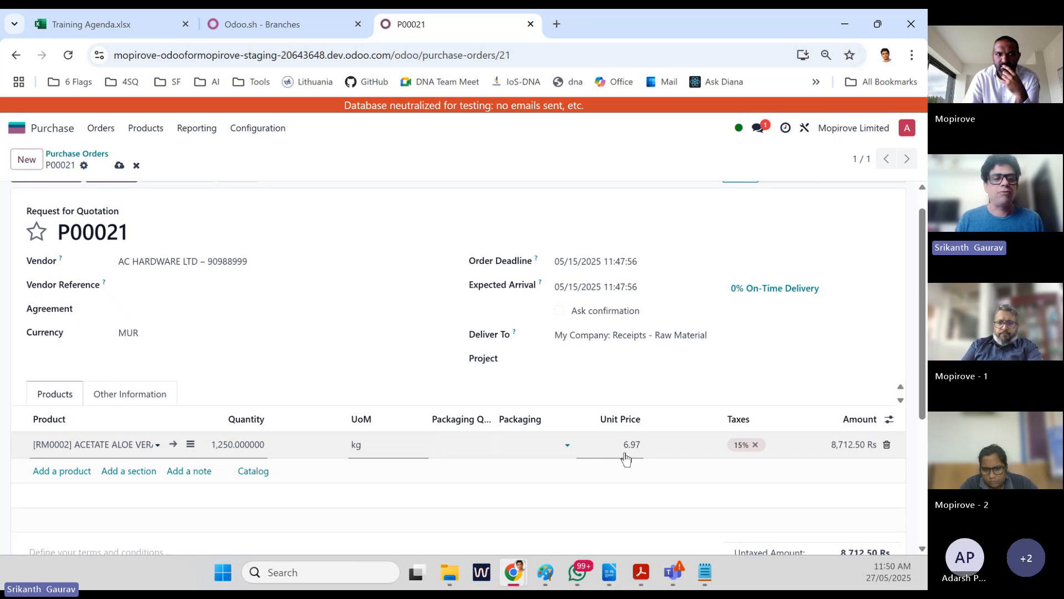
scroll(625, 455, "down", 1)
scroll(625, 455, "up", 1)
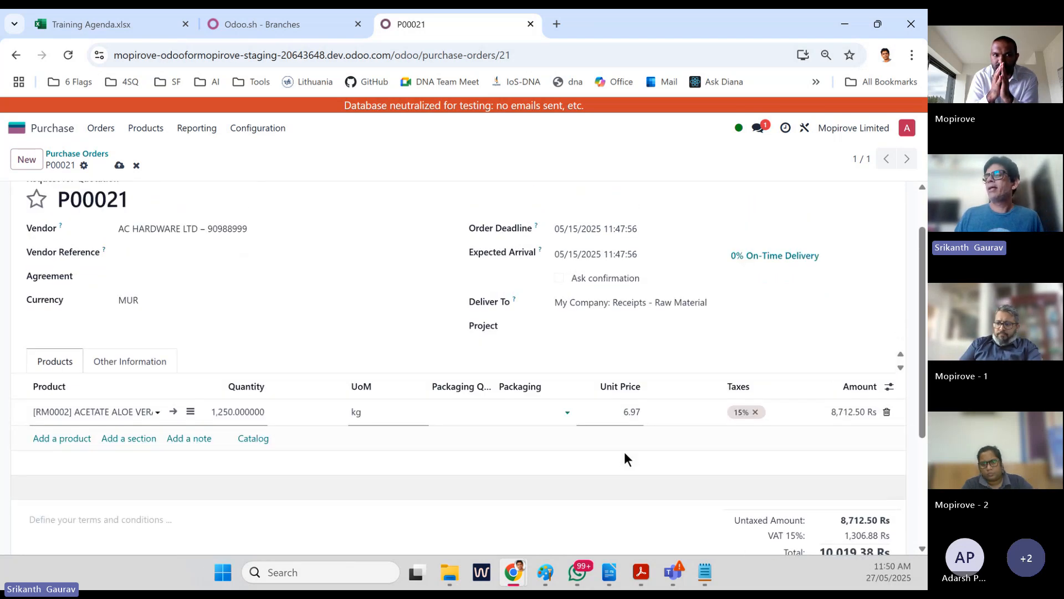
left_click(625, 453)
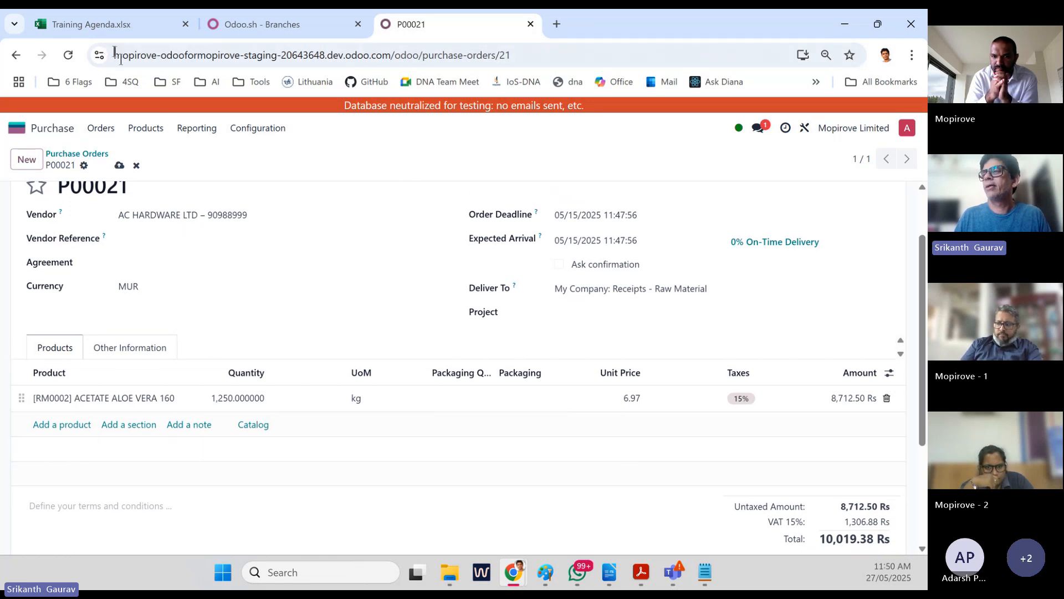
Step: Open the workbook in its own full-screen window and enter quantity 1250 in H22
left_click(94, 22)
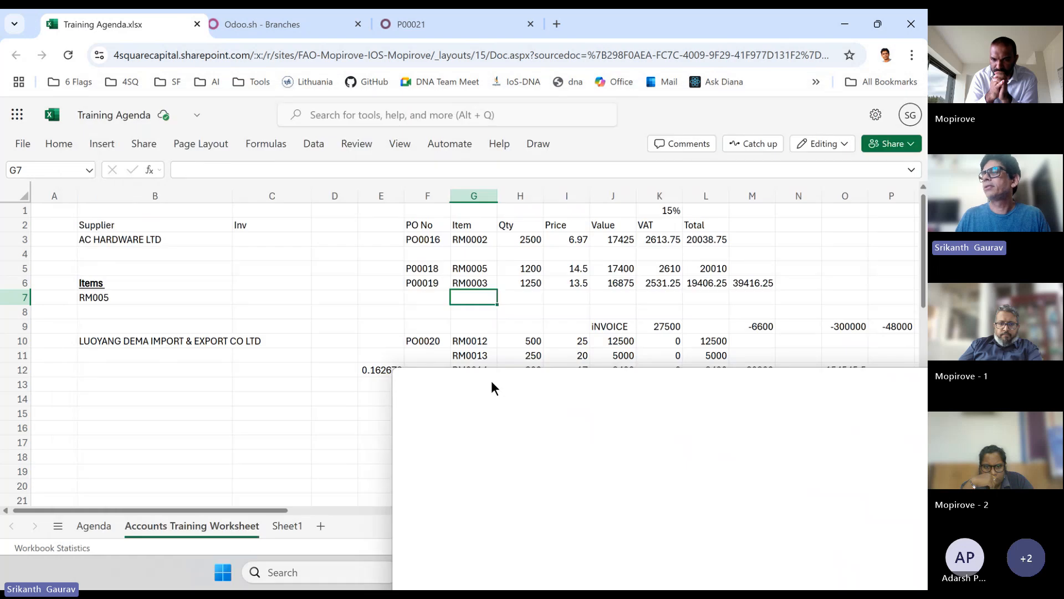
left_click_drag(491, 380, 491, 380)
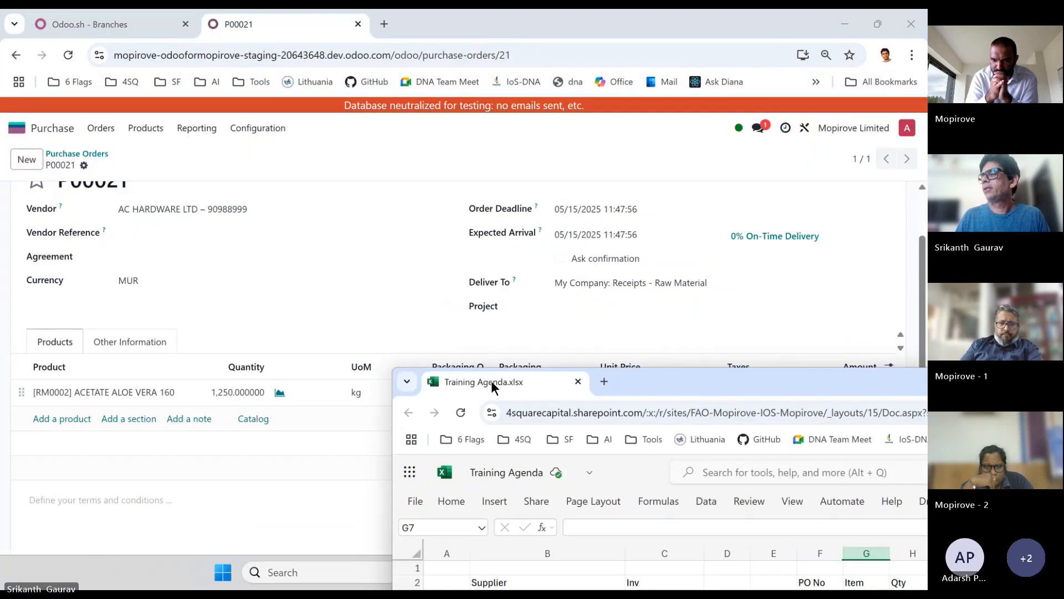
double_click(710, 390)
left_click(536, 453)
scroll(537, 458, "down", 2)
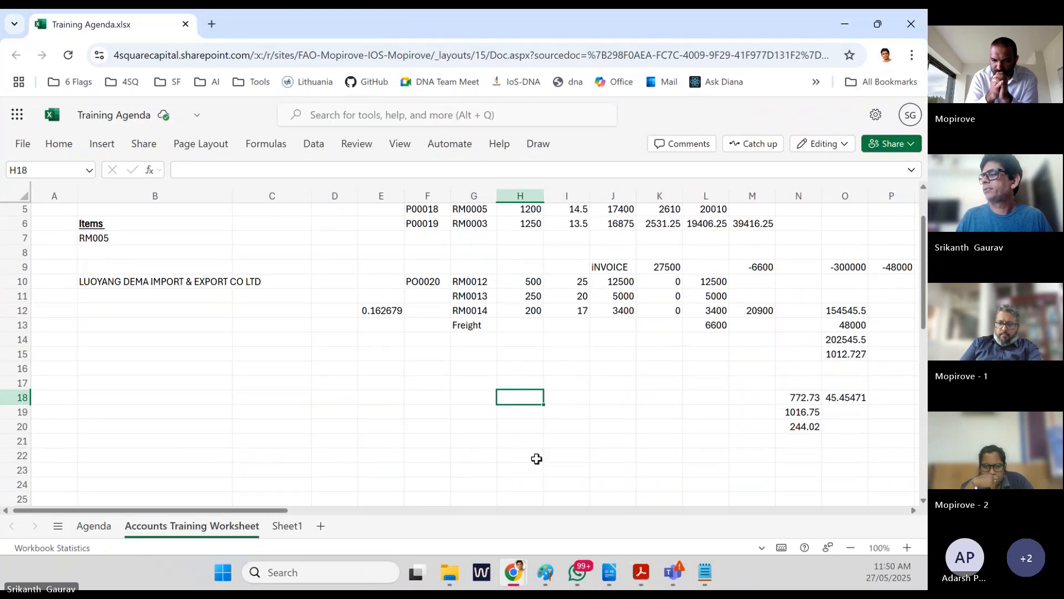
left_click(536, 458)
type("1250")
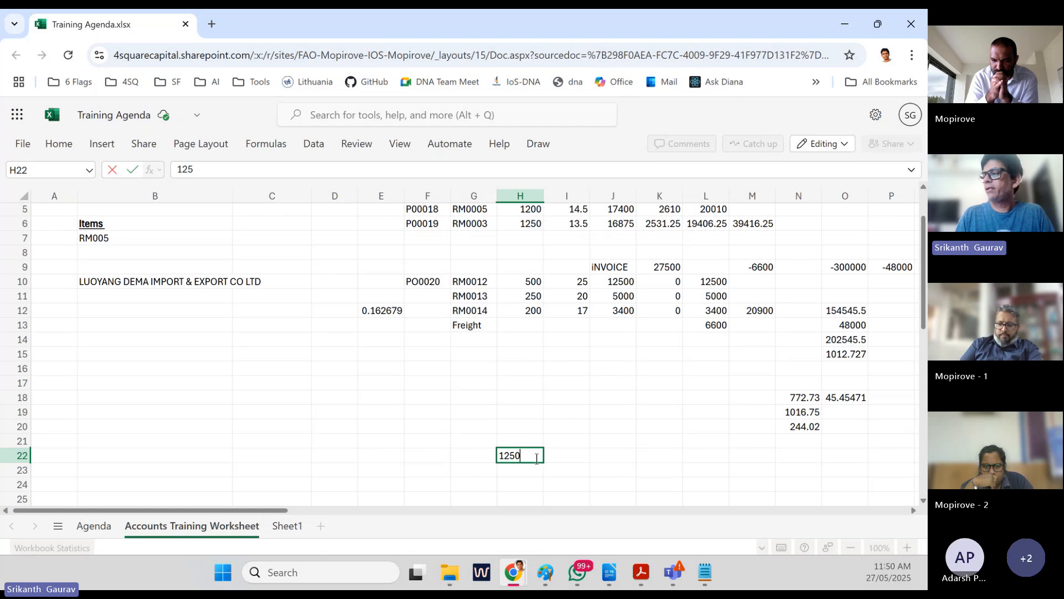
key("Return")
Step: Enter the unit price 6.97 in I22, checked against the Odoo order
key("Up")
key("Right")
key("Left")
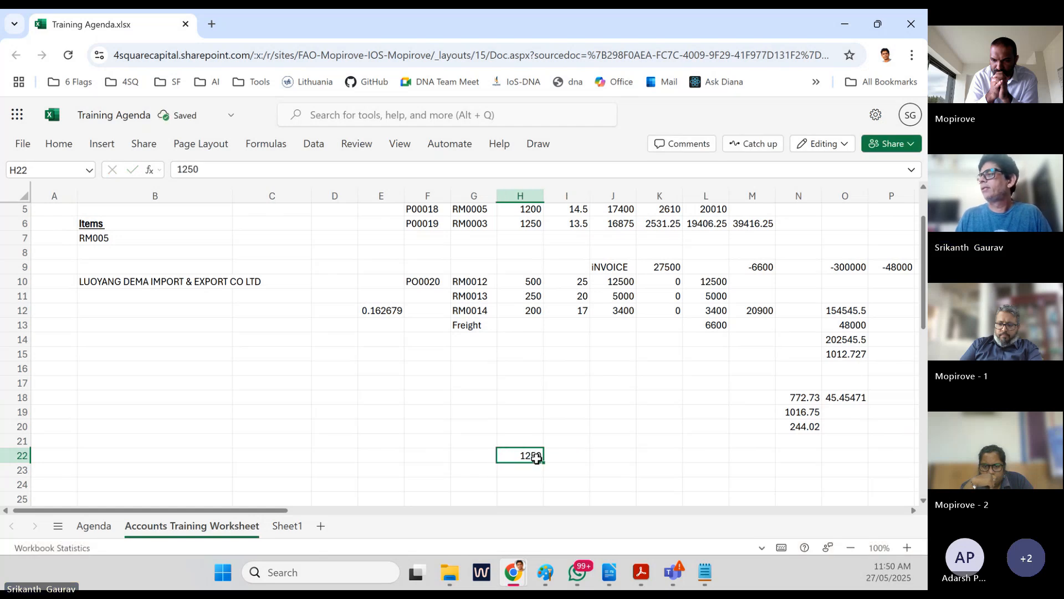
key("Right")
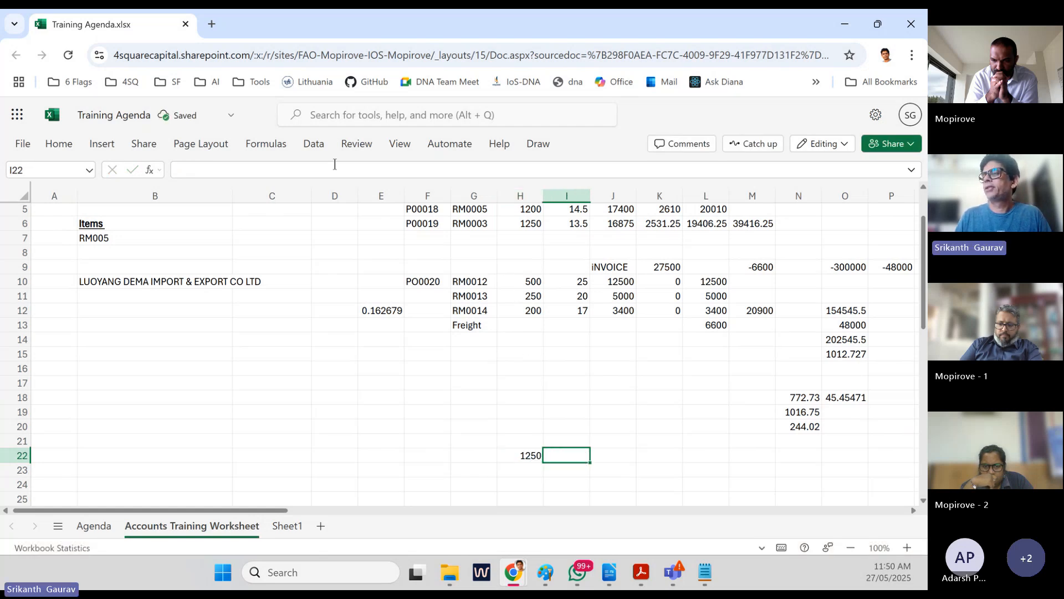
key("alt+Tab")
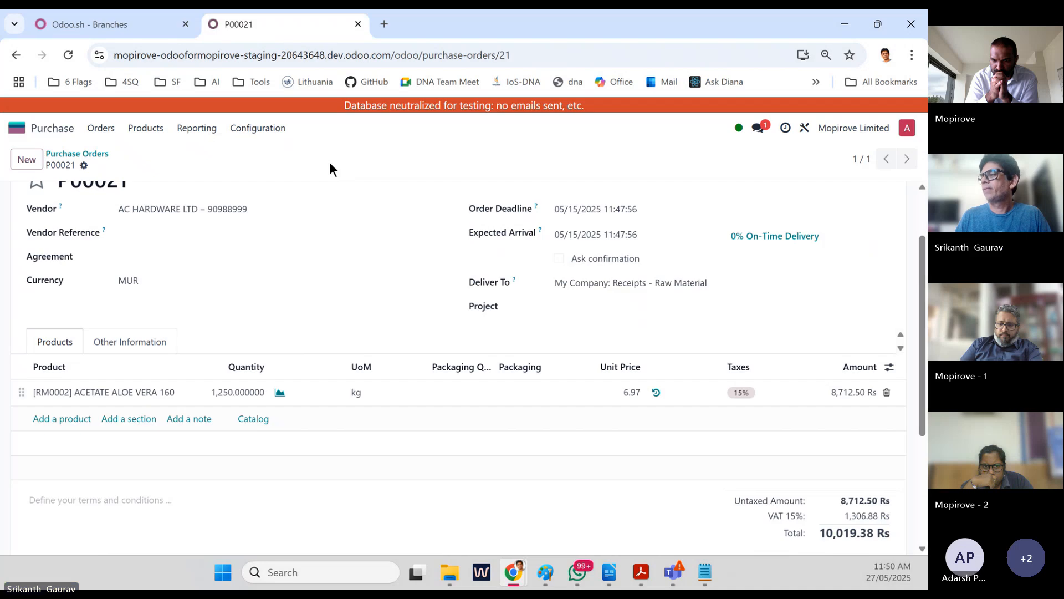
key("alt+Tab")
type("6.97")
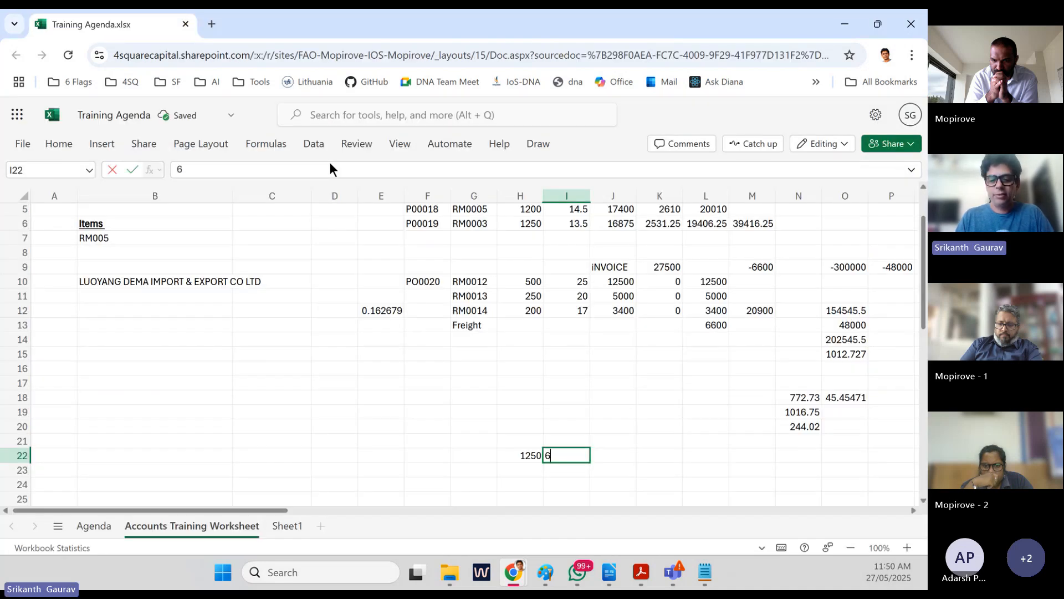
key("Return")
Step: Enter item code RM0002 in G22
key("Up")
key("Left")
key("Left")
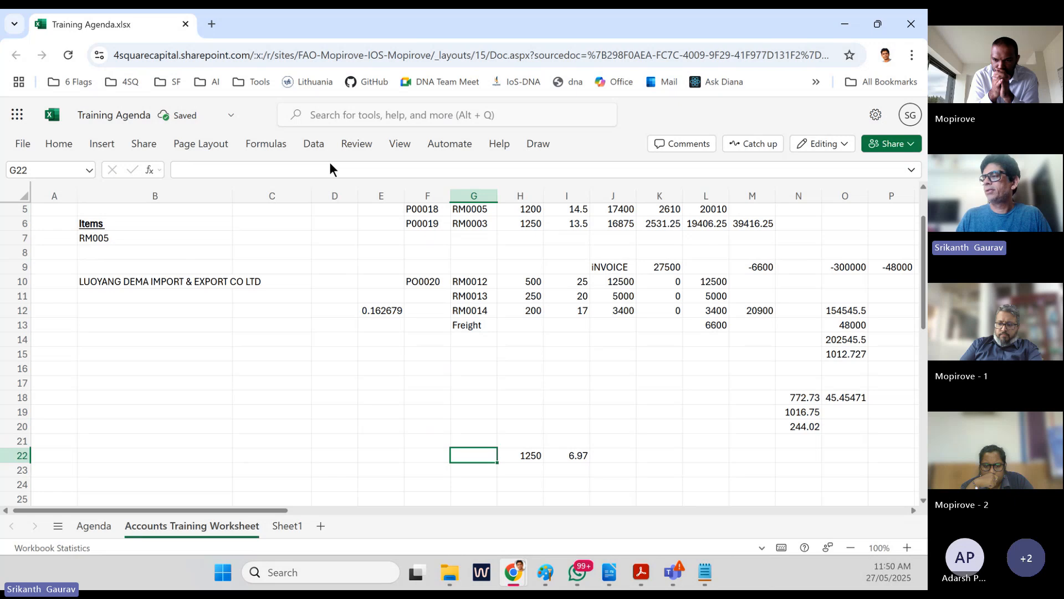
type("RM000")
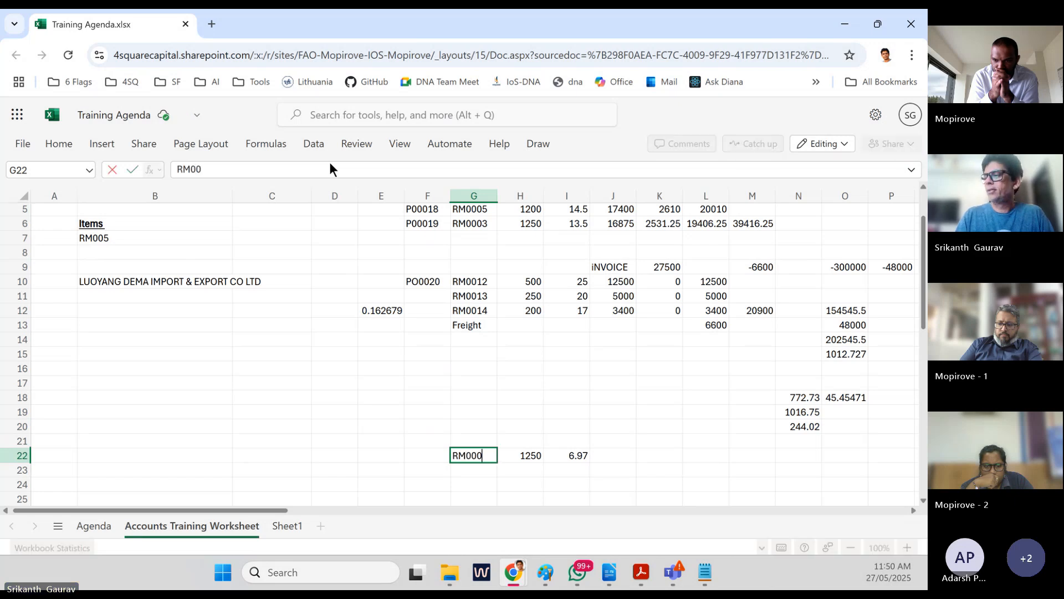
type("2")
key("Return")
Step: Copy the vendor name AC HARDWARE LTD from the Odoo order into B22
key("Up")
key("Left")
key("Left")
key("Left")
key("Left")
key("Left")
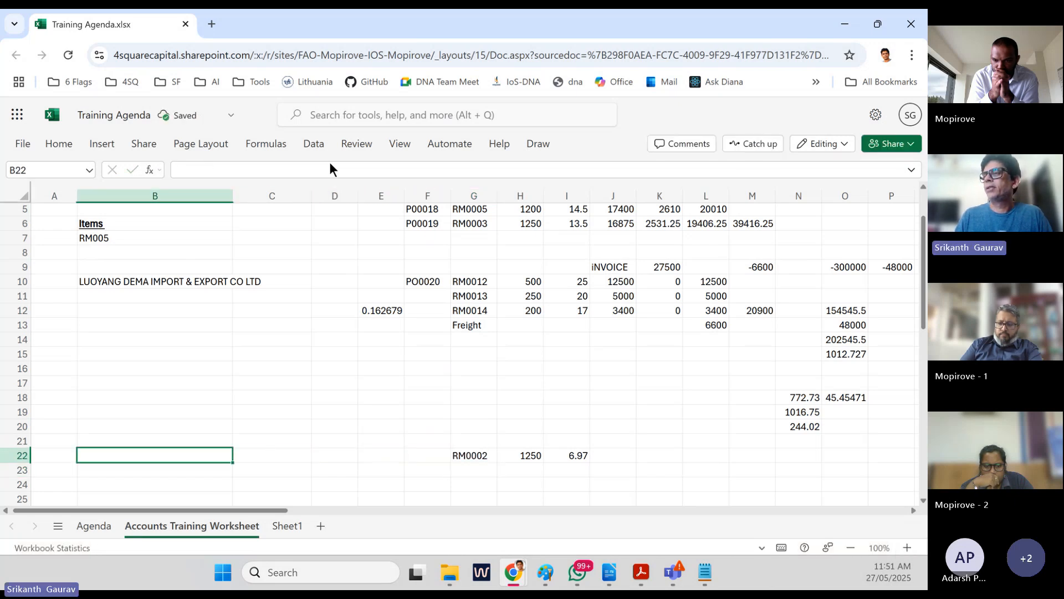
key("alt+Tab")
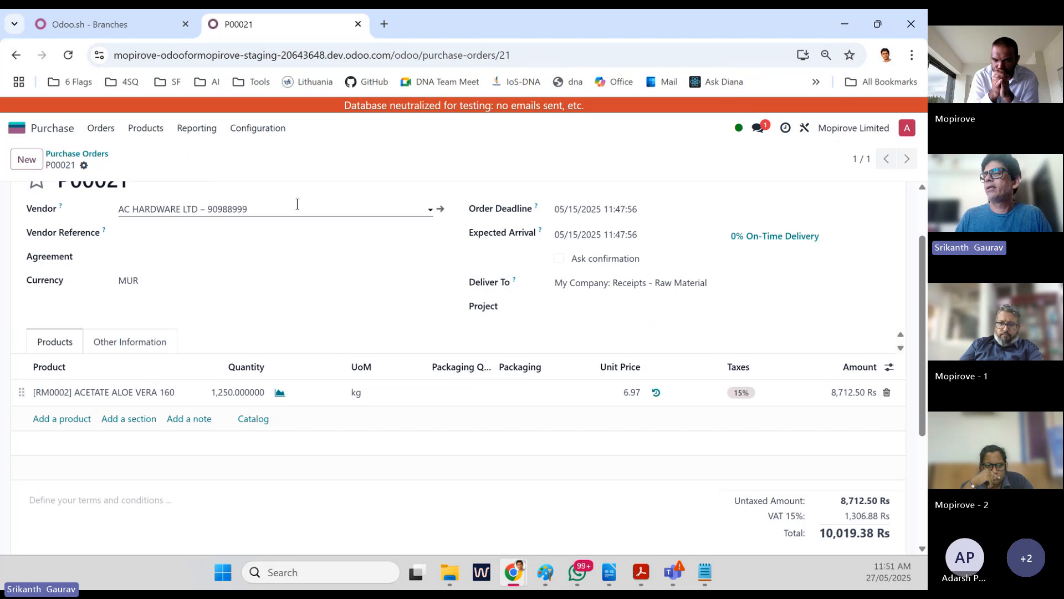
scroll(297, 204, "up", 1)
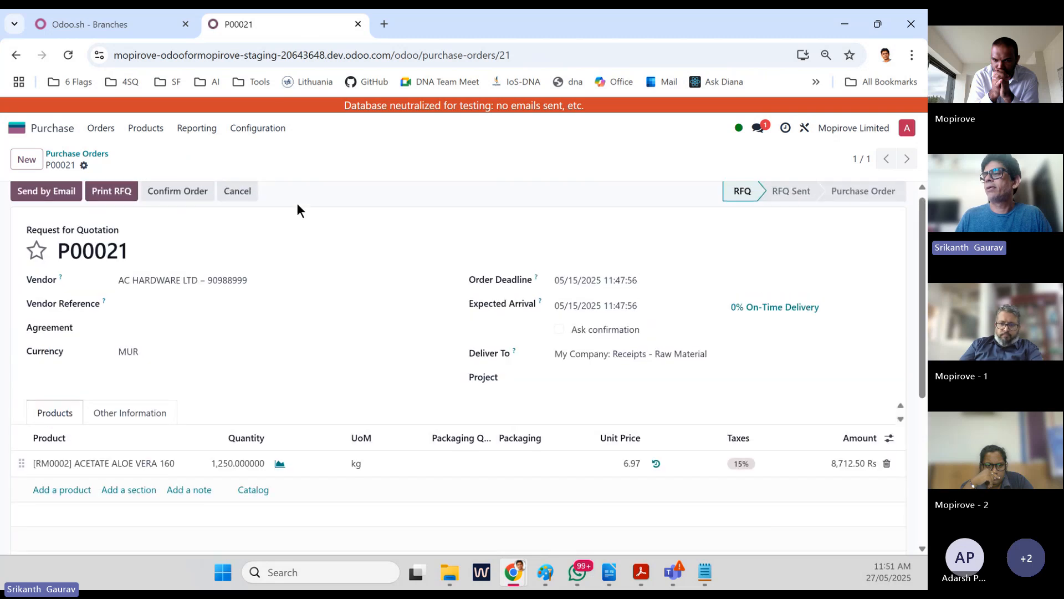
left_click(265, 255)
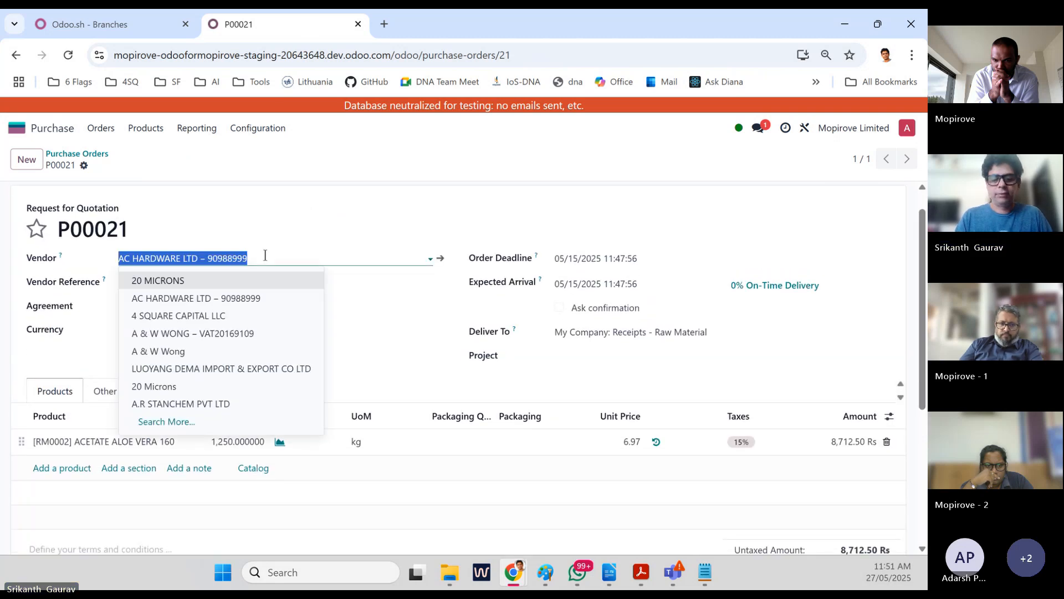
key("ctrl+c")
key("alt+Tab")
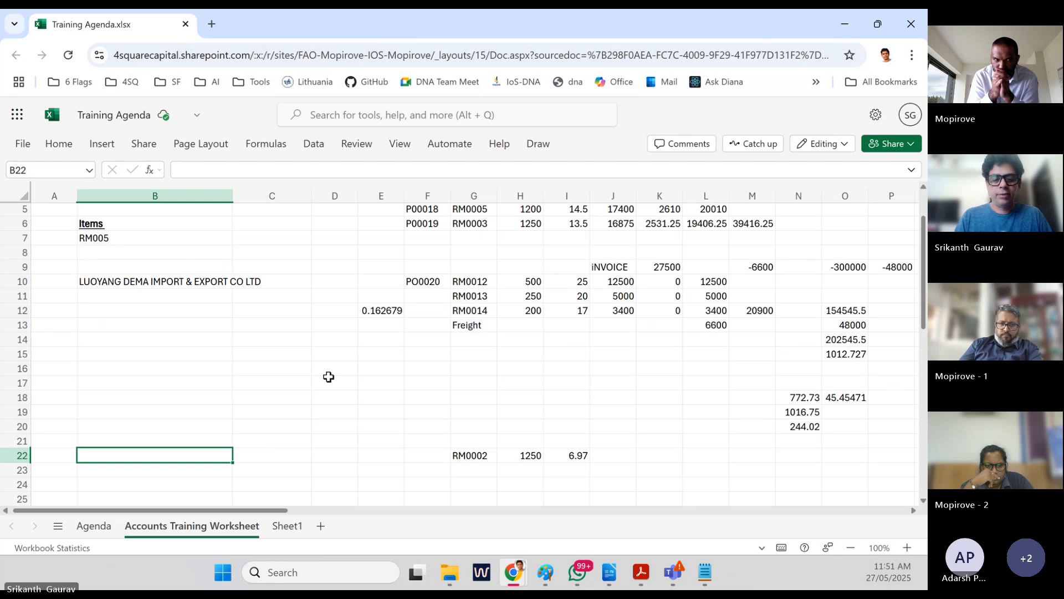
key("ctrl+v")
Step: Enter the PO number po00021 in F22
key("Right")
key("Right")
key("Right")
key("Right")
key("Right")
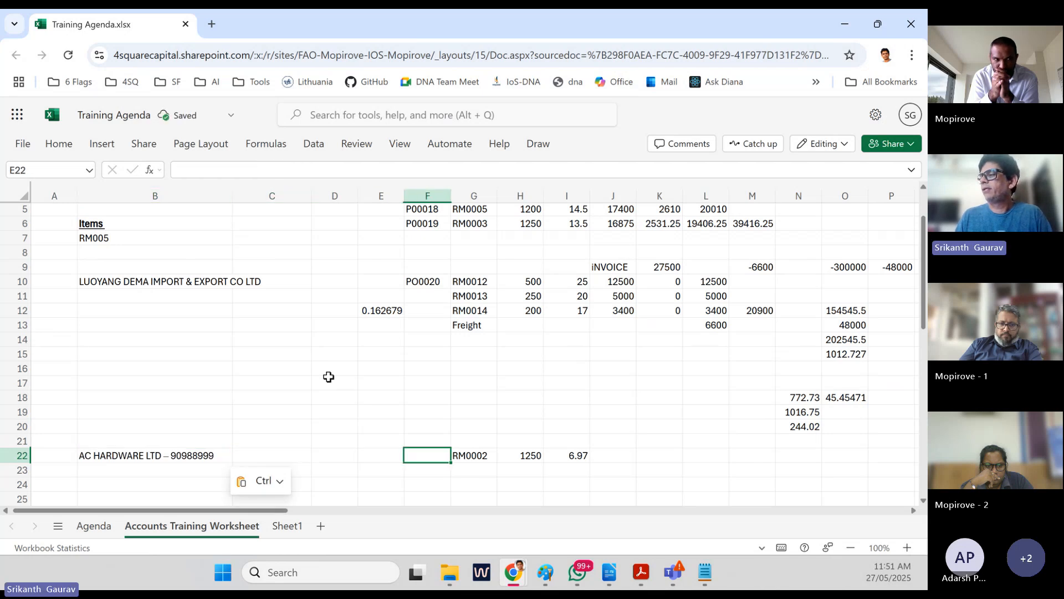
key("Left")
key("Right")
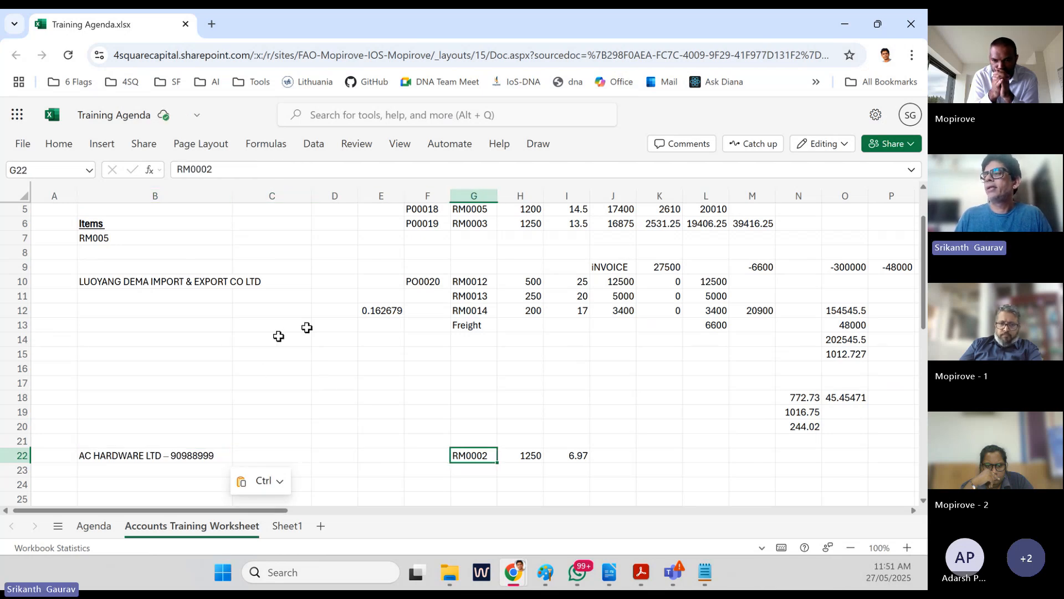
key("alt+Tab")
key("alt+Tab")
key("Left")
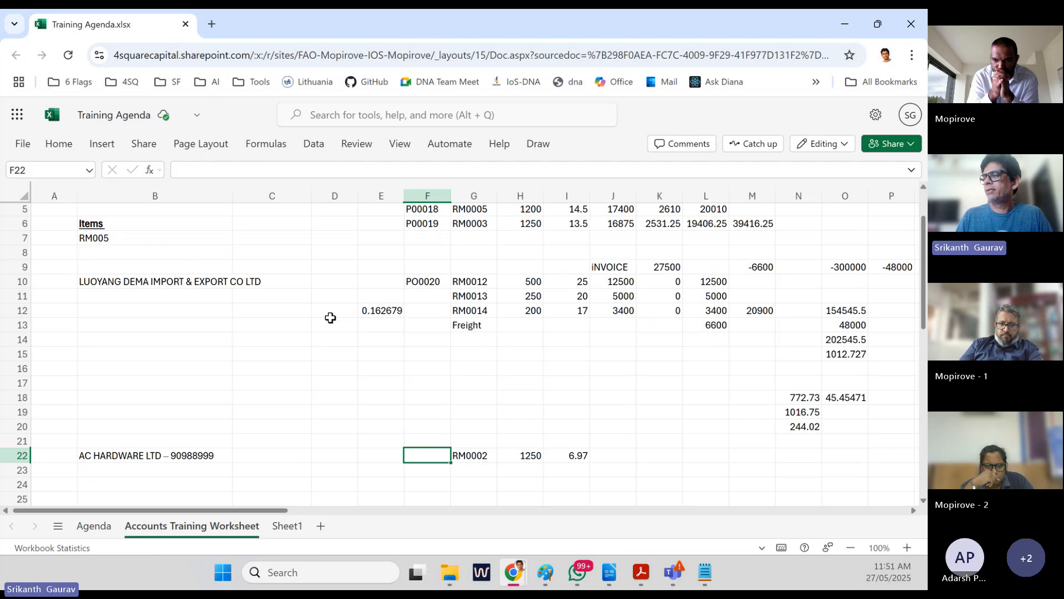
type("po00021")
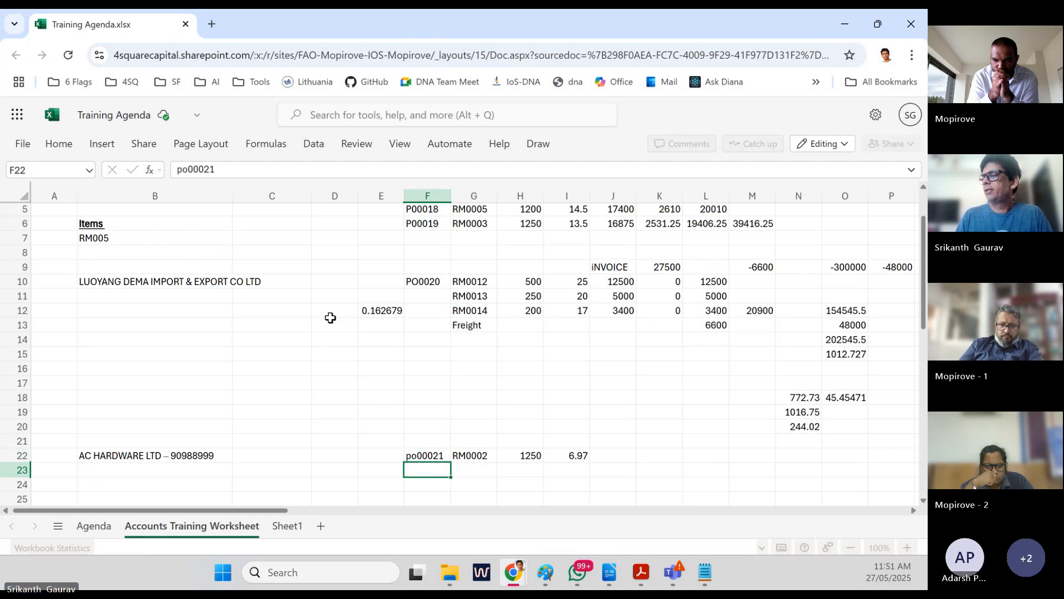
key("Tab")
Step: Enter the value formula =H22*I22 in J22, giving 8712.5
key("Right")
key("Right")
key("Right")
key("Left")
key("Right")
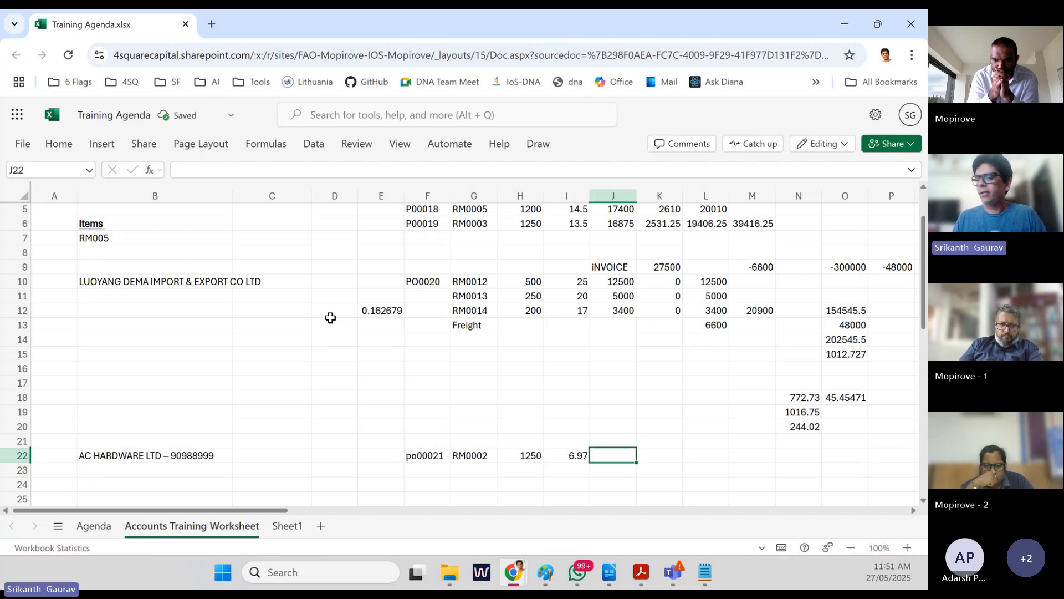
type("=")
key("Left")
key("Left")
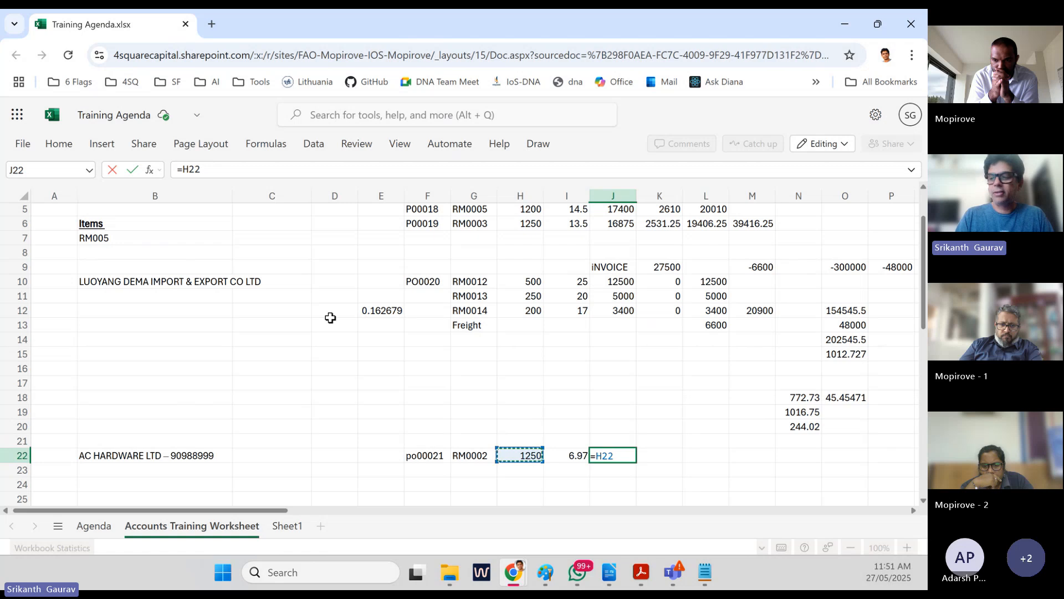
type("*")
key("Left")
key("Return")
key("Up")
key("Up")
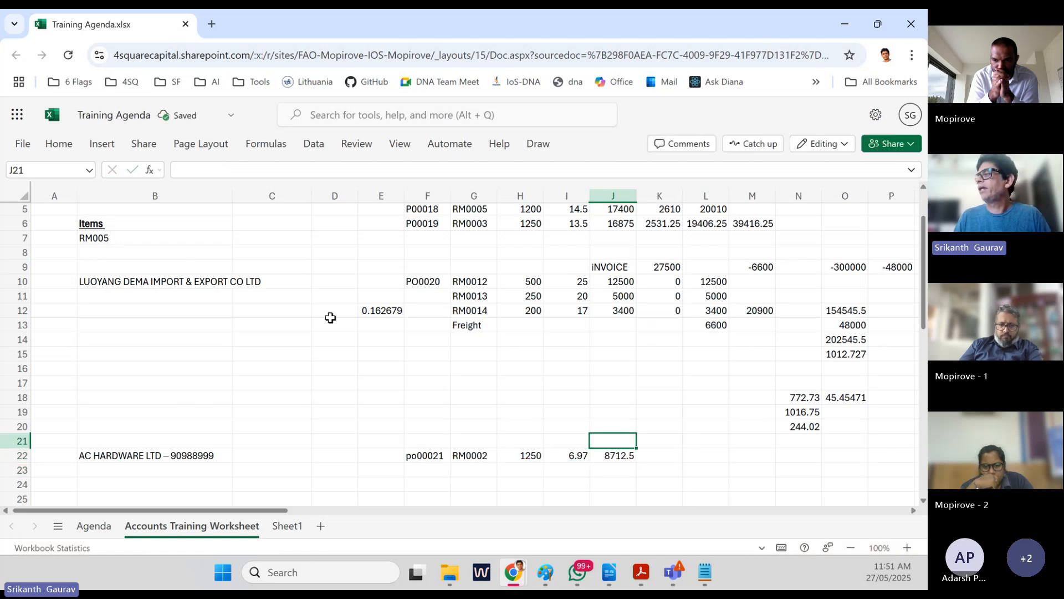
Step: Copy the VAT and total formulas from K3:L3 into K22:L22, giving 1306.875 and 10019.38
scroll(656, 330, "up", 2)
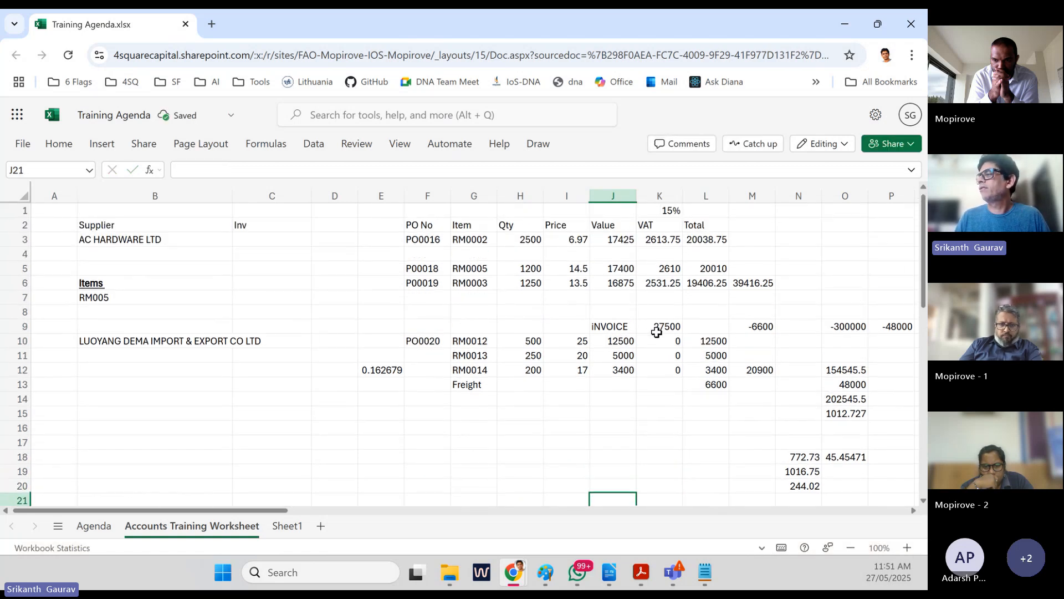
left_click(627, 296)
key("Up")
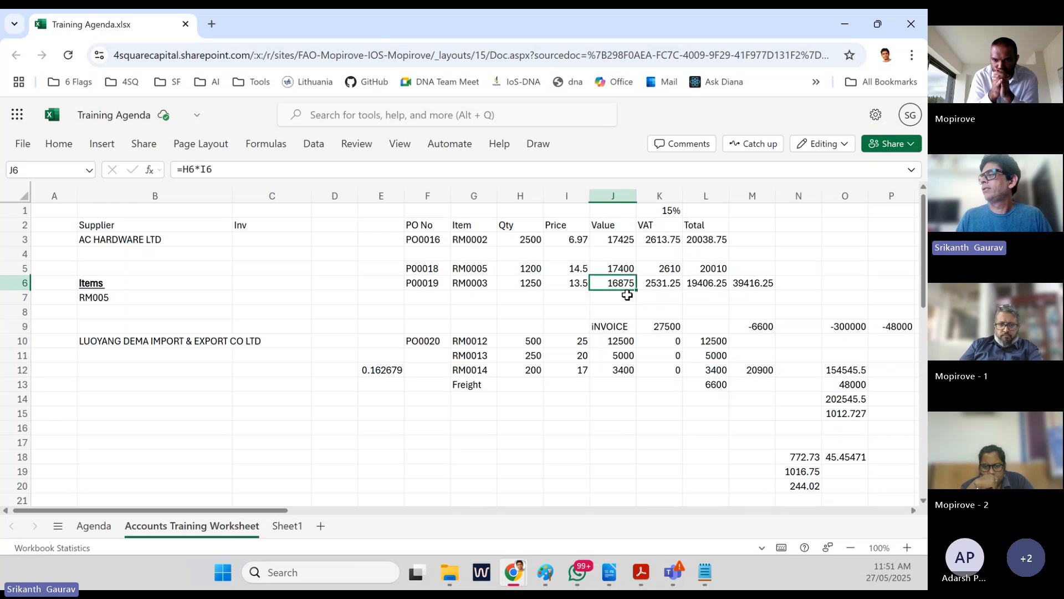
key("Up")
key("Up")
key("Up")
key("Right")
key("shift+Right")
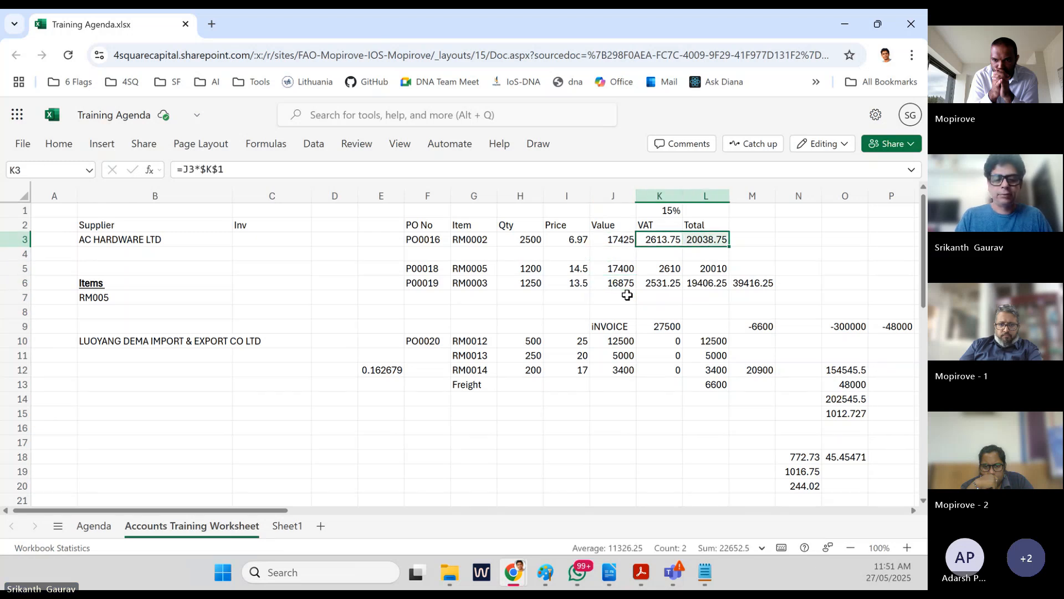
key("ctrl+c")
scroll(657, 442, "down", 2)
scroll(658, 442, "down", 1)
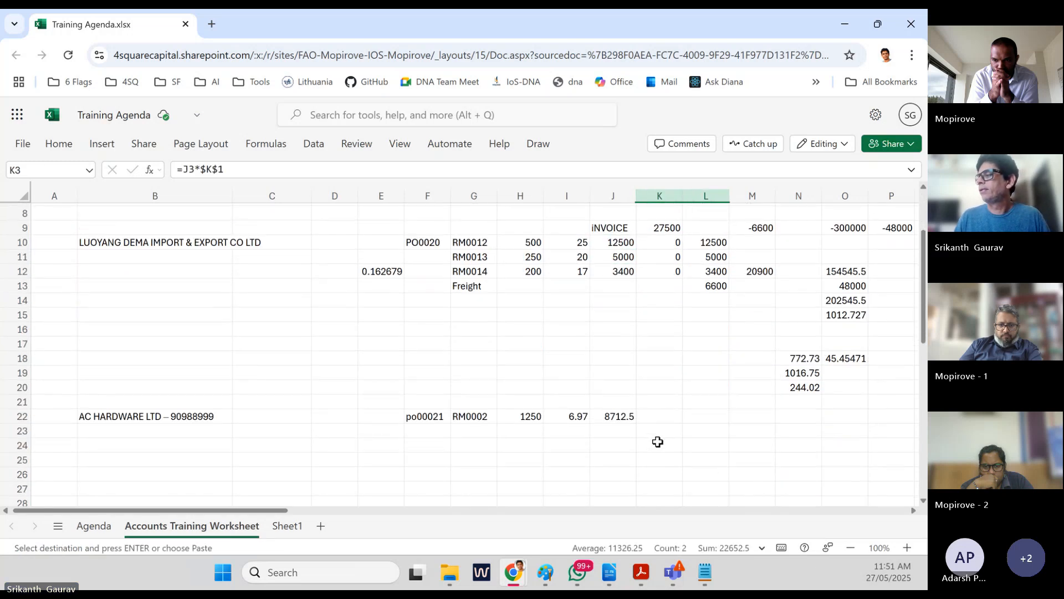
left_click(658, 413)
key("ctrl+v")
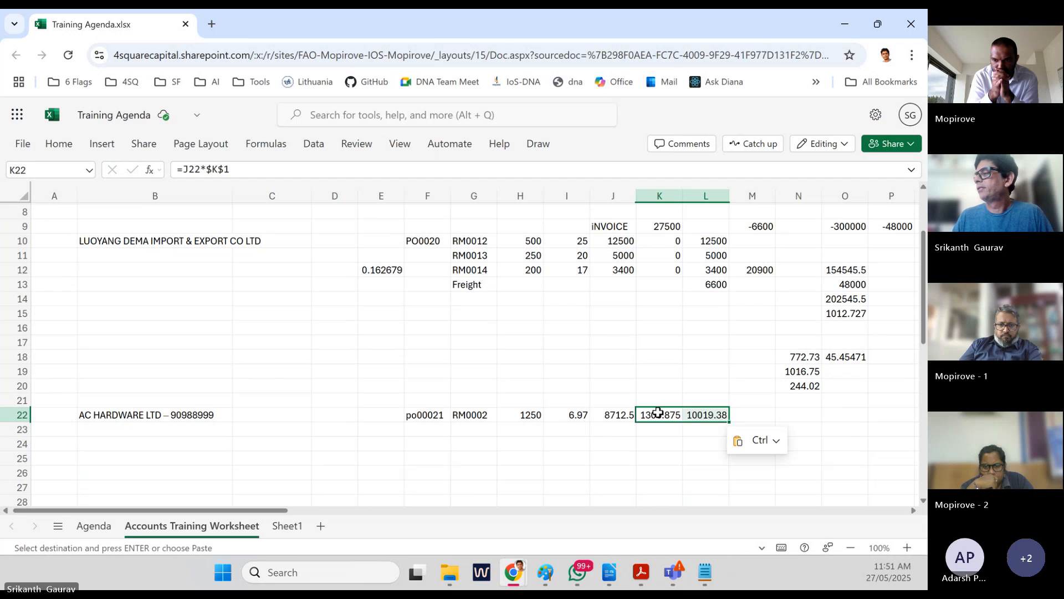
key("Escape")
left_click(706, 430)
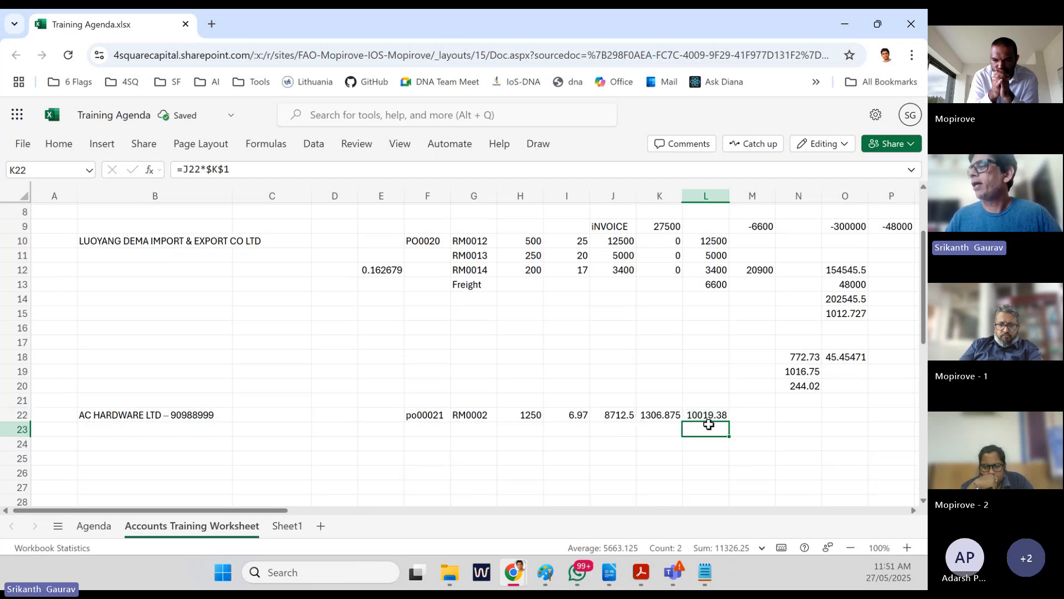
left_click(670, 415)
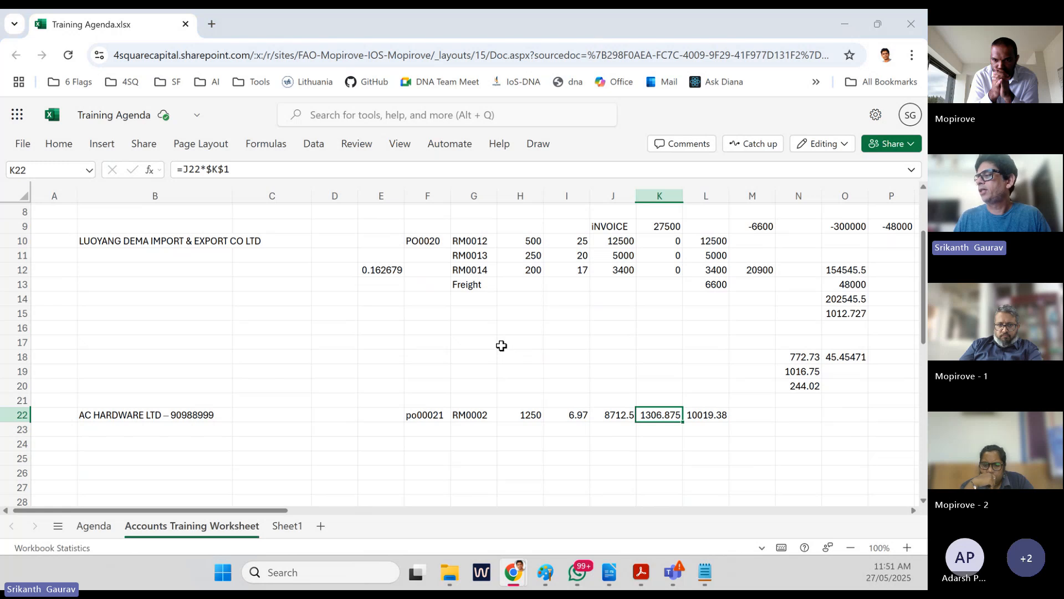
key("alt+Tab")
scroll(603, 381, "down", 2)
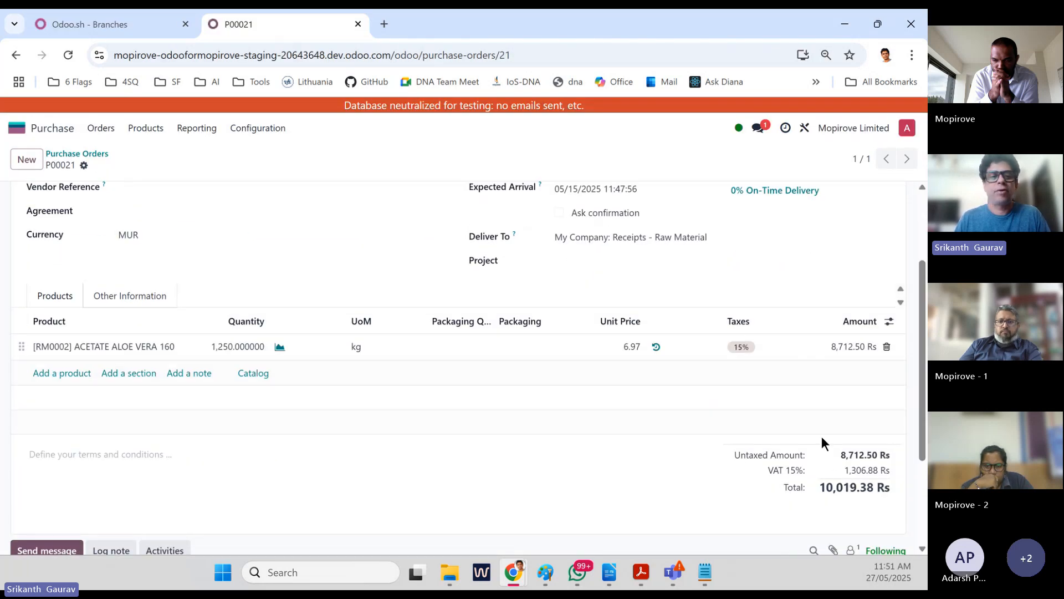
Step: Review the P00021 lines and totals and confirm it as a purchase order
scroll(816, 370, "up", 1)
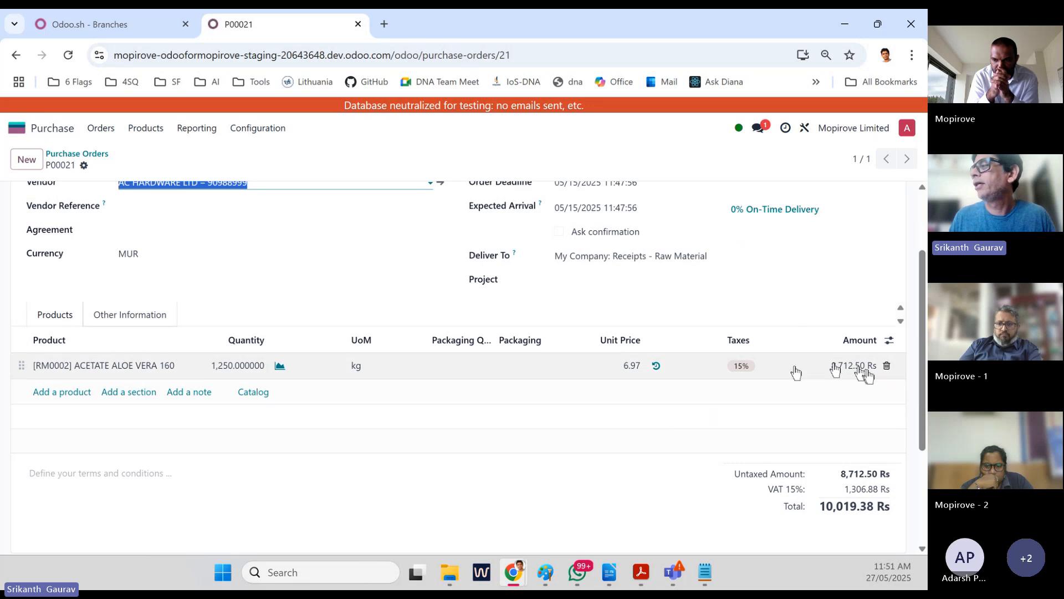
scroll(647, 376, "up", 2)
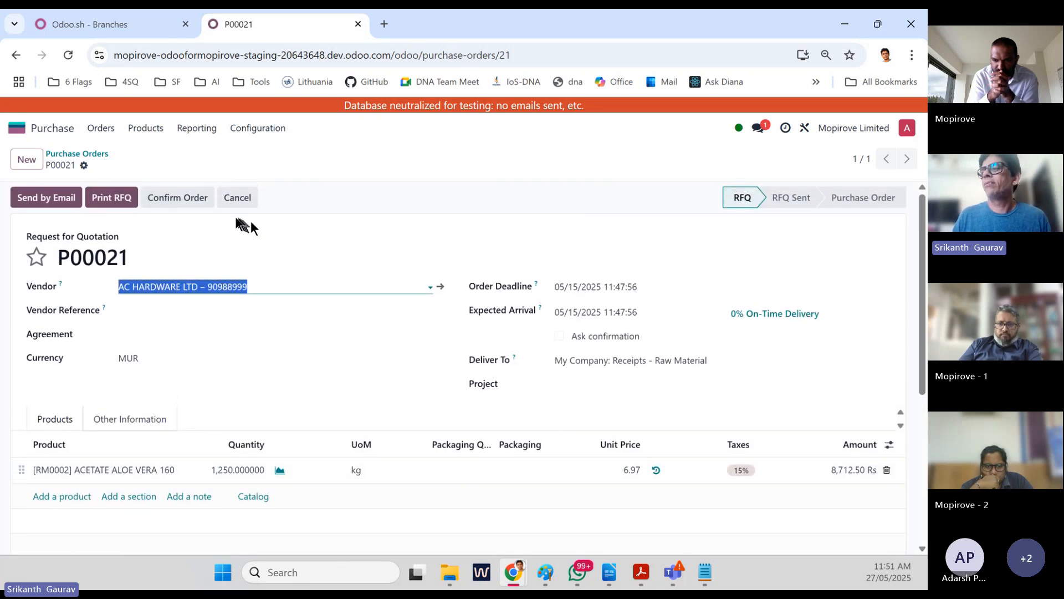
left_click(188, 201)
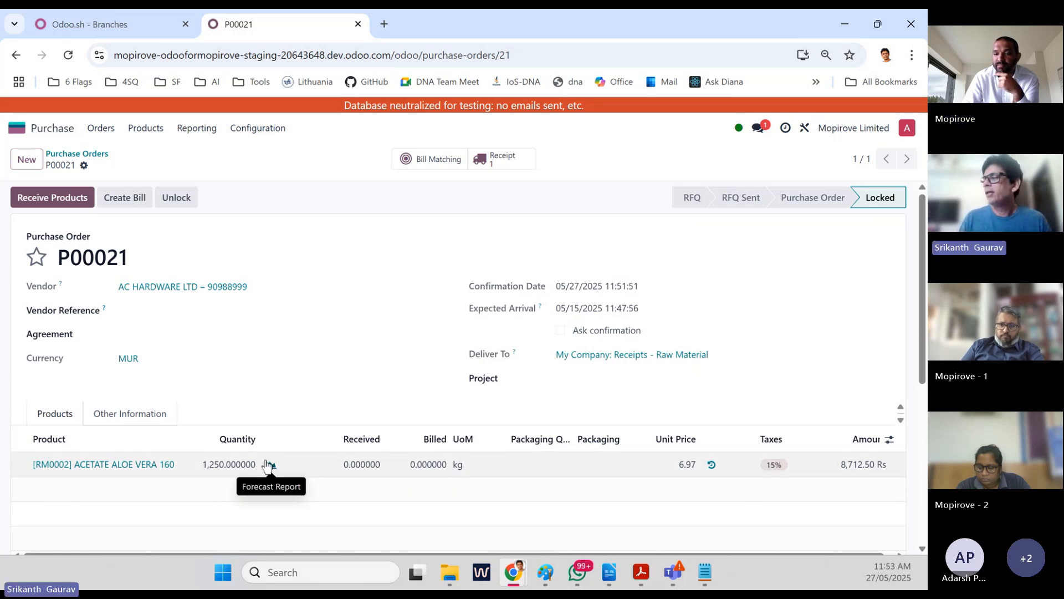
scroll(604, 451, "down", 2)
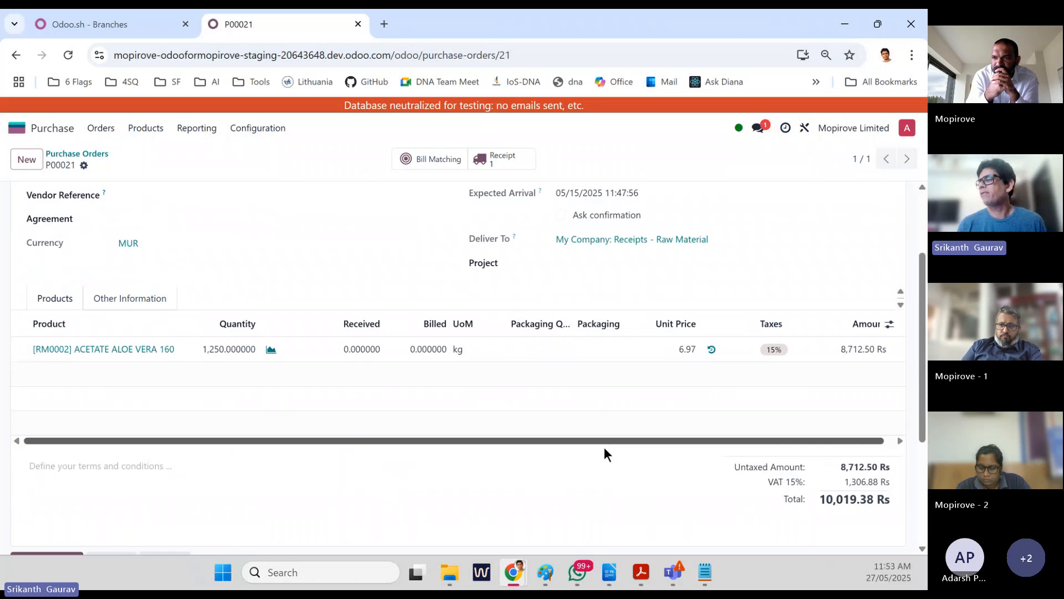
scroll(603, 447, "up", 2)
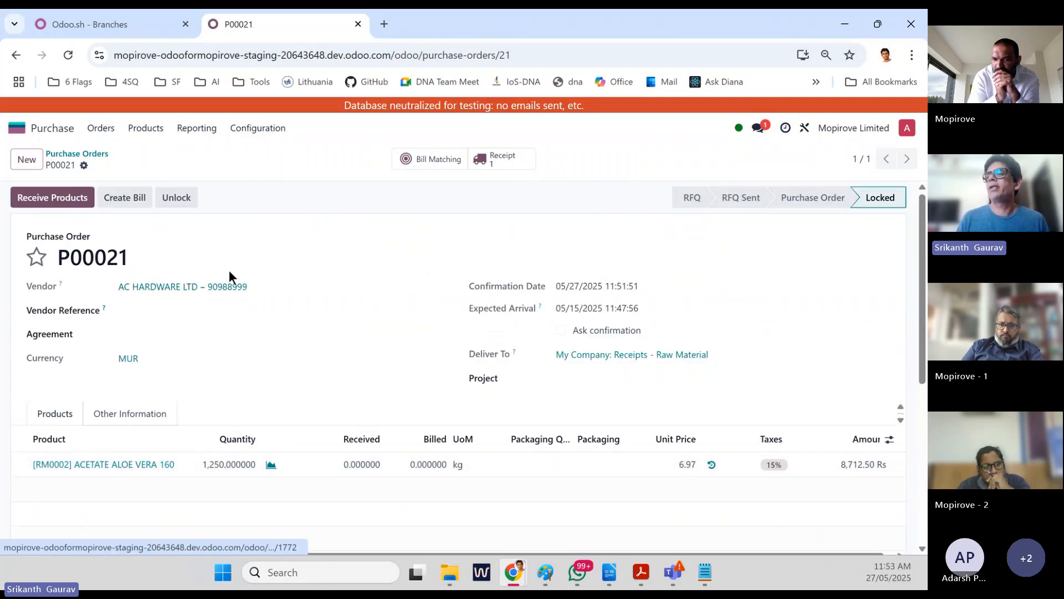
Step: Validate receipt WH/IN/00020 for 1,250 kg and download its delivery slip PDF
left_click(49, 197)
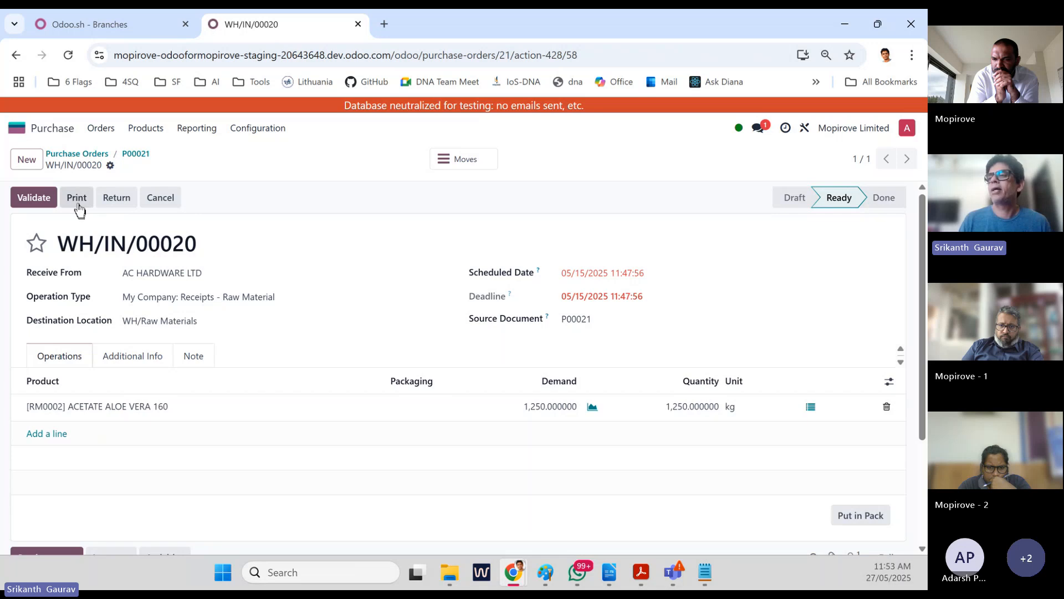
left_click(31, 201)
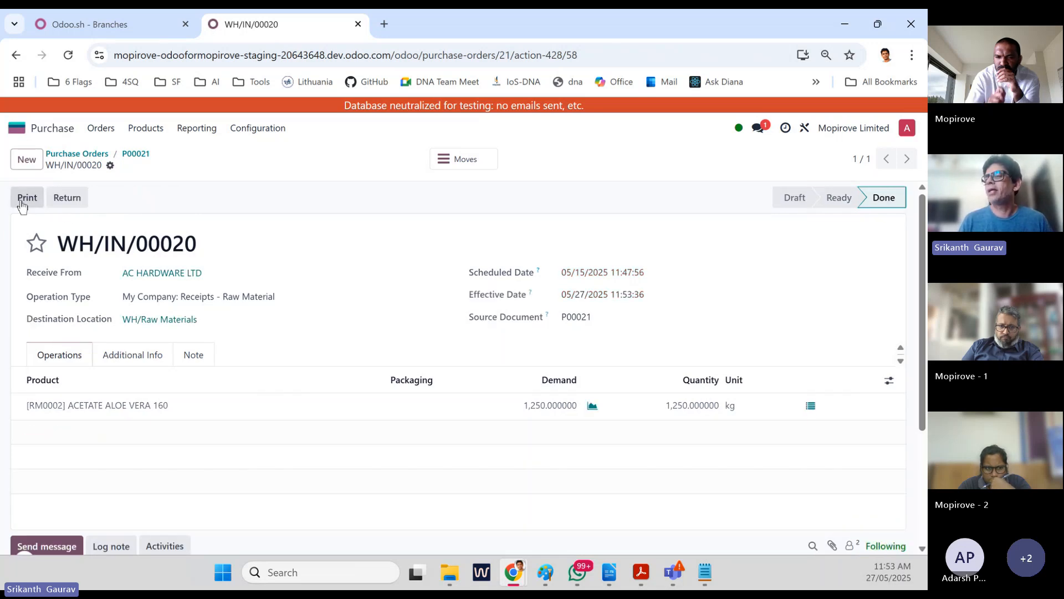
left_click(21, 202)
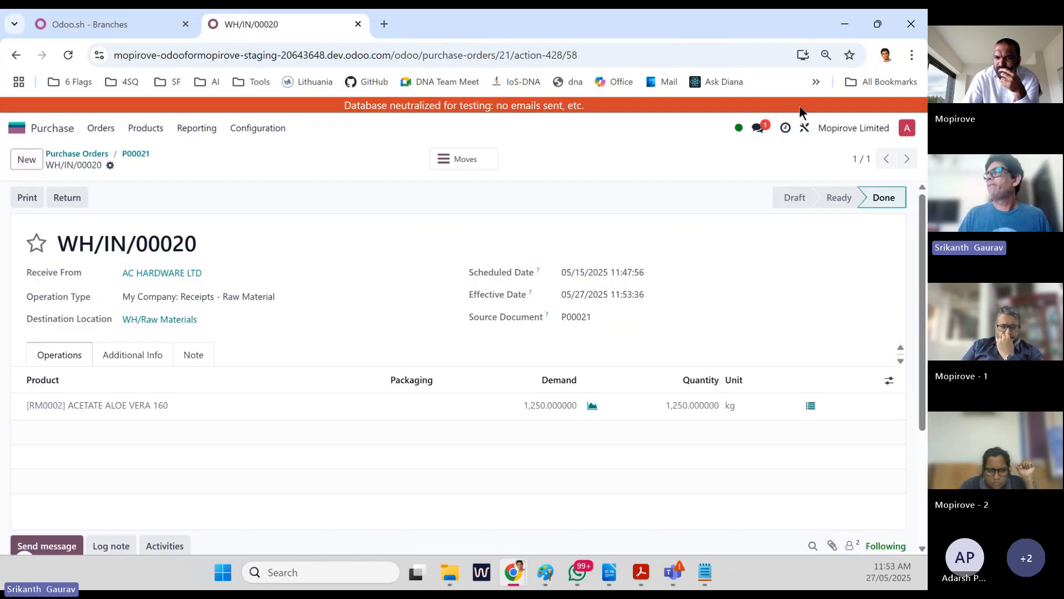
left_click(858, 54)
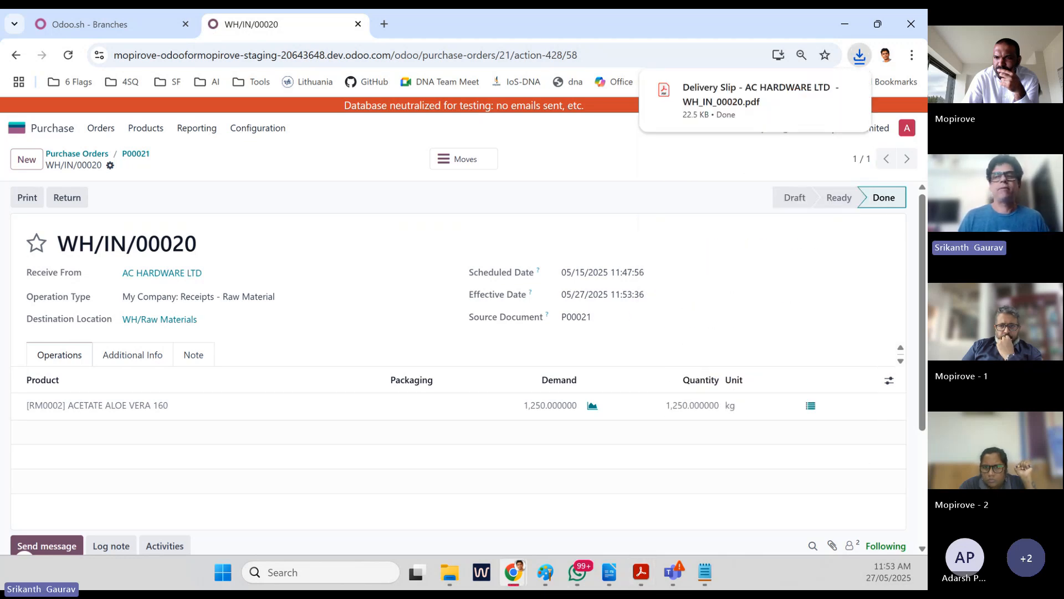
Step: Open the WH/IN/00020 delivery slip PDF and check order P00021 with 1,250 kg delivered
left_click(727, 87)
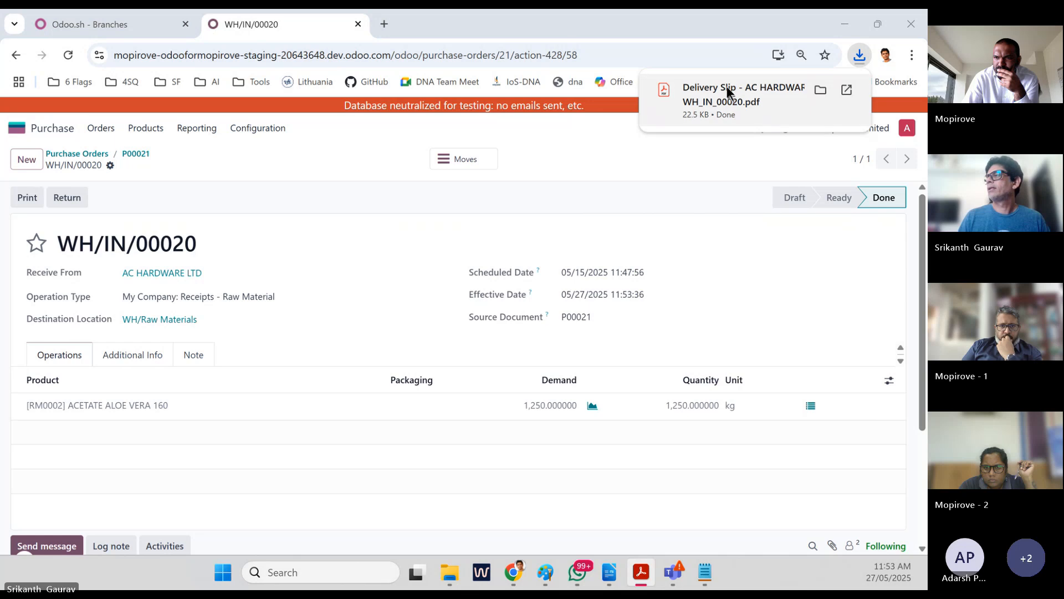
left_click(727, 88)
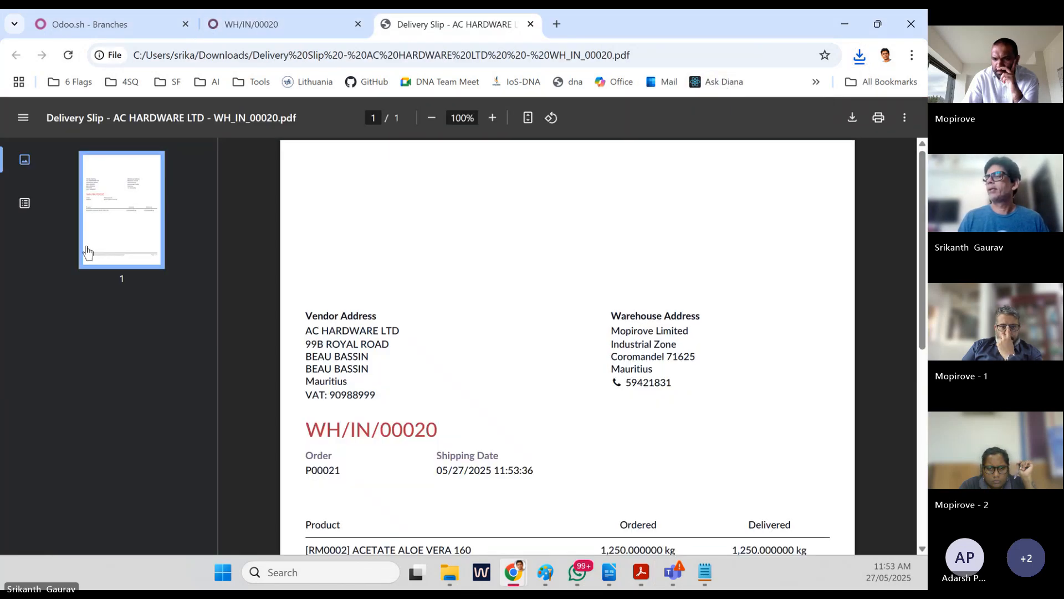
scroll(518, 311, "down", 1)
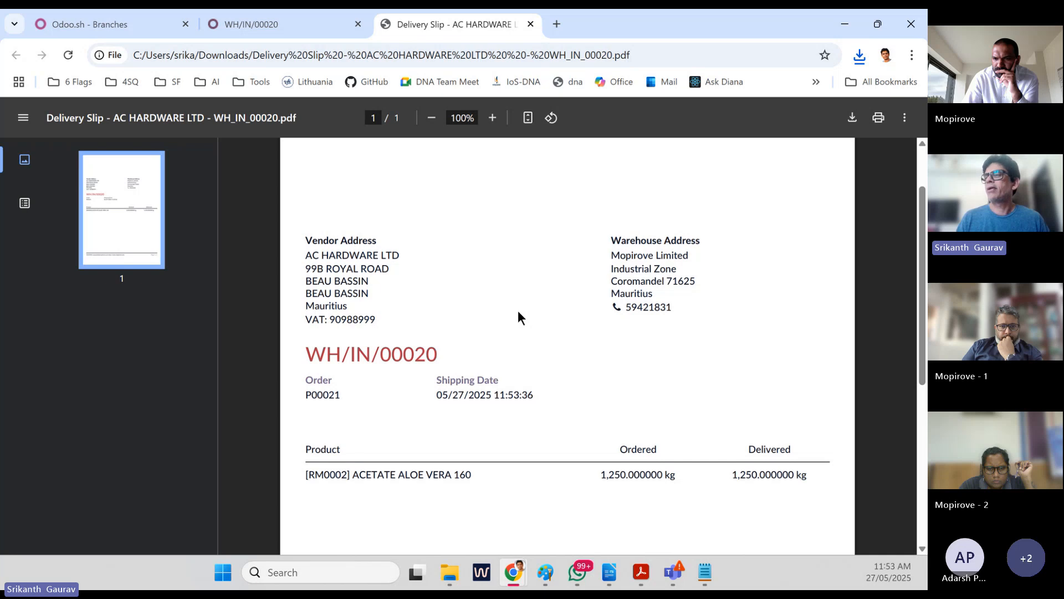
scroll(518, 311, "up", 1)
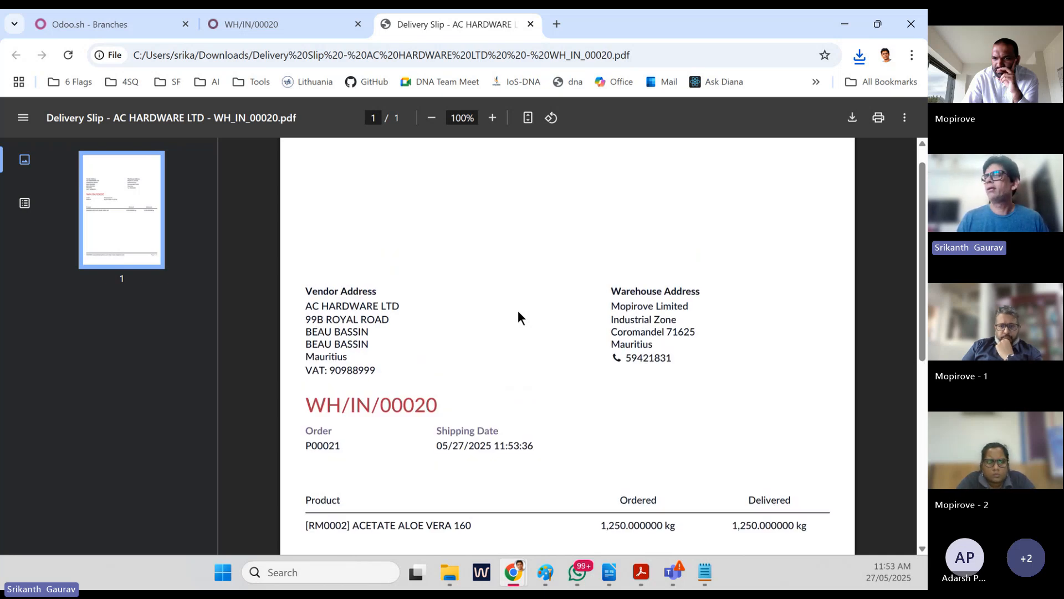
scroll(518, 311, "down", 1)
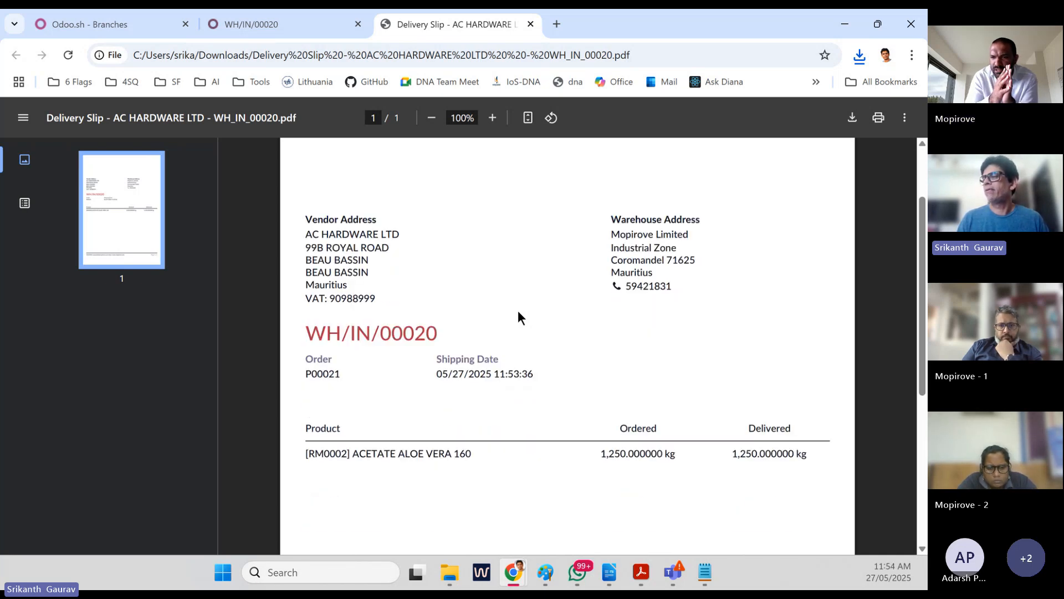
scroll(518, 313, "down", 1)
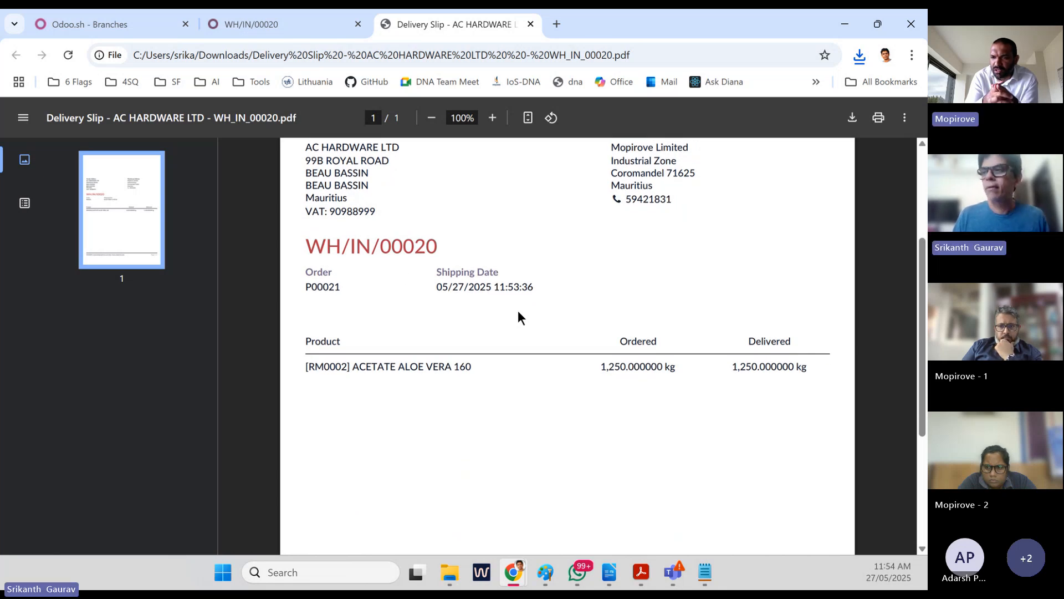
key("alt+Tab")
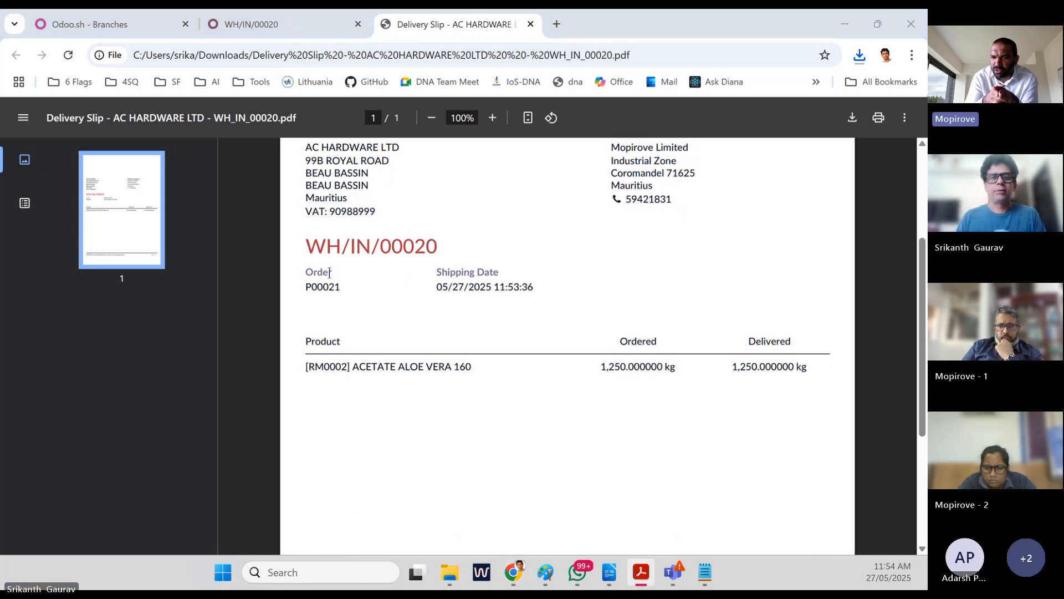
key("alt+Tab")
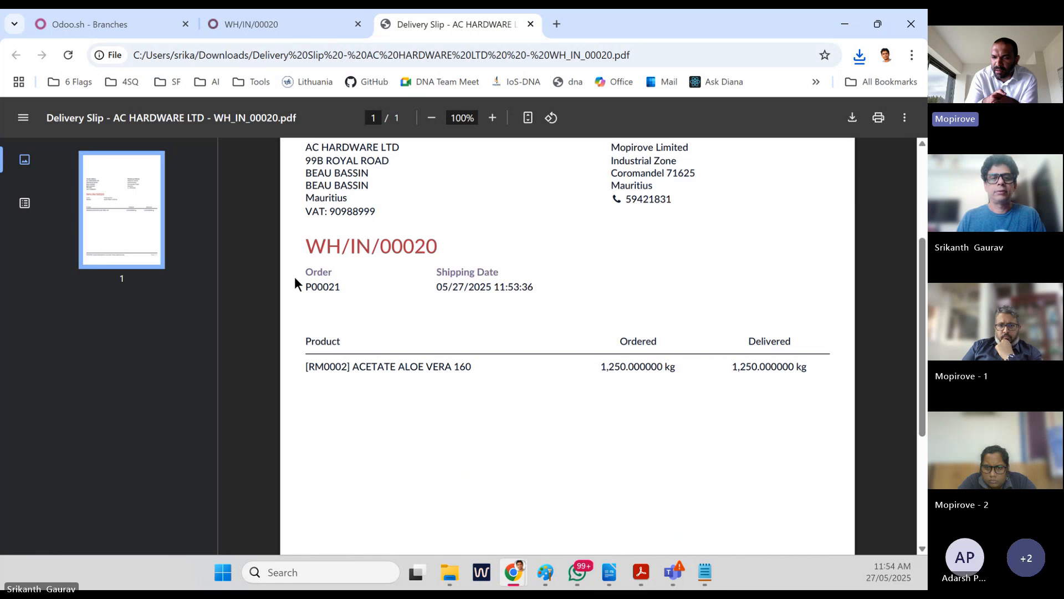
key("alt+Tab")
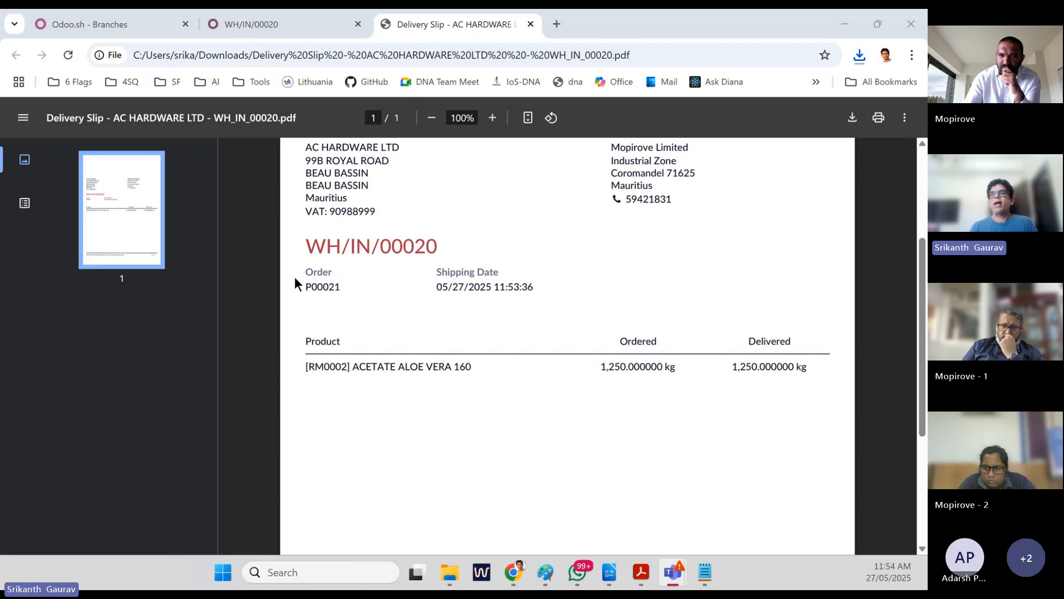
Step: Copy the WH/IN/00020 receipt address and load it in a new browser tab
left_click(251, 25)
left_click(251, 54)
key("ctrl+c")
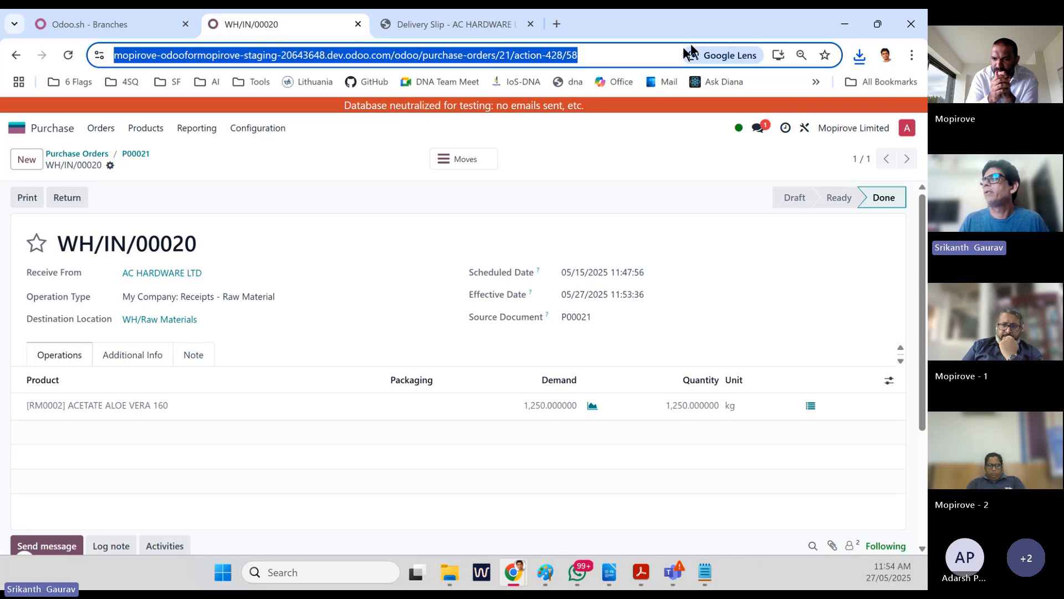
left_click(557, 24)
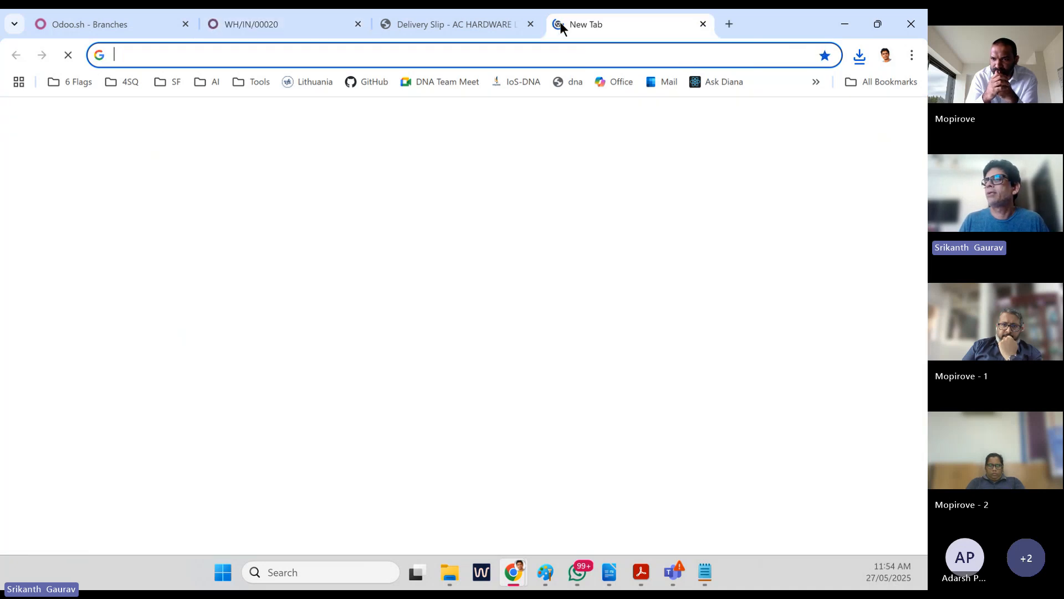
key("ctrl+v")
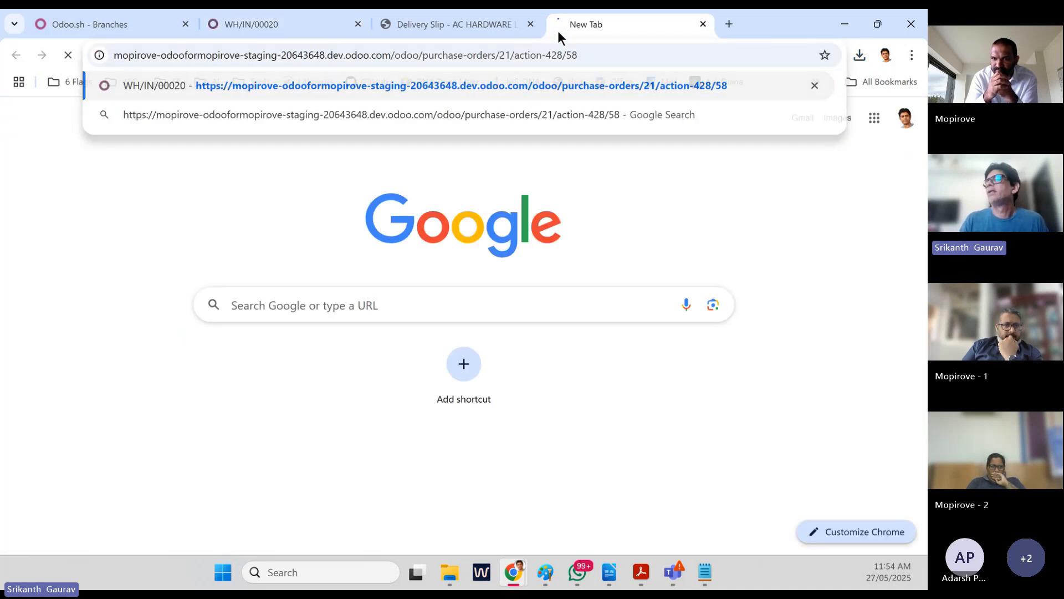
key("Return")
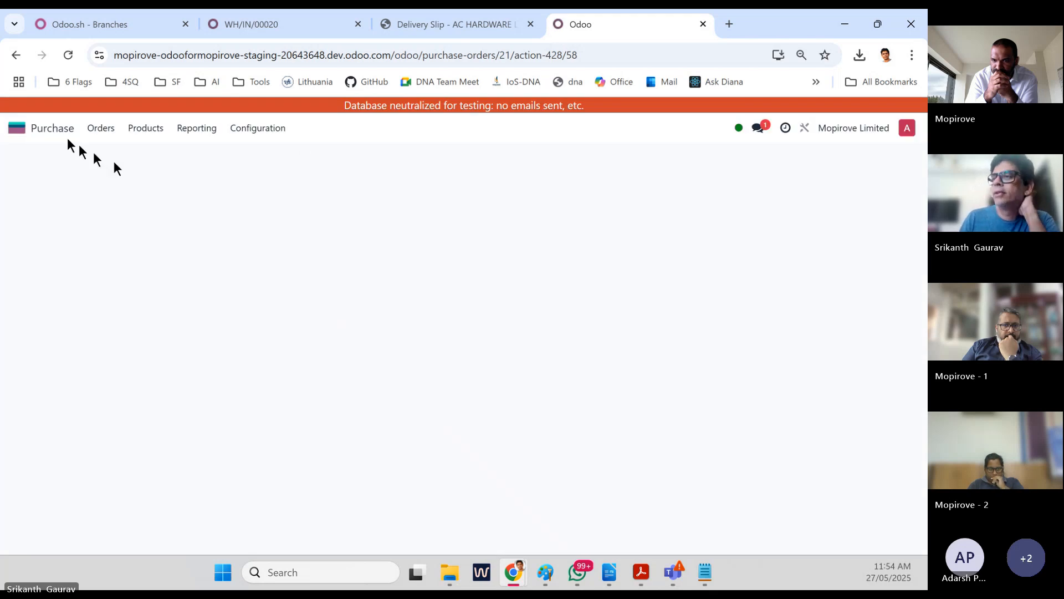
Step: Open the Inventory app from the Odoo home screen via an 'inv' search
left_click(37, 127)
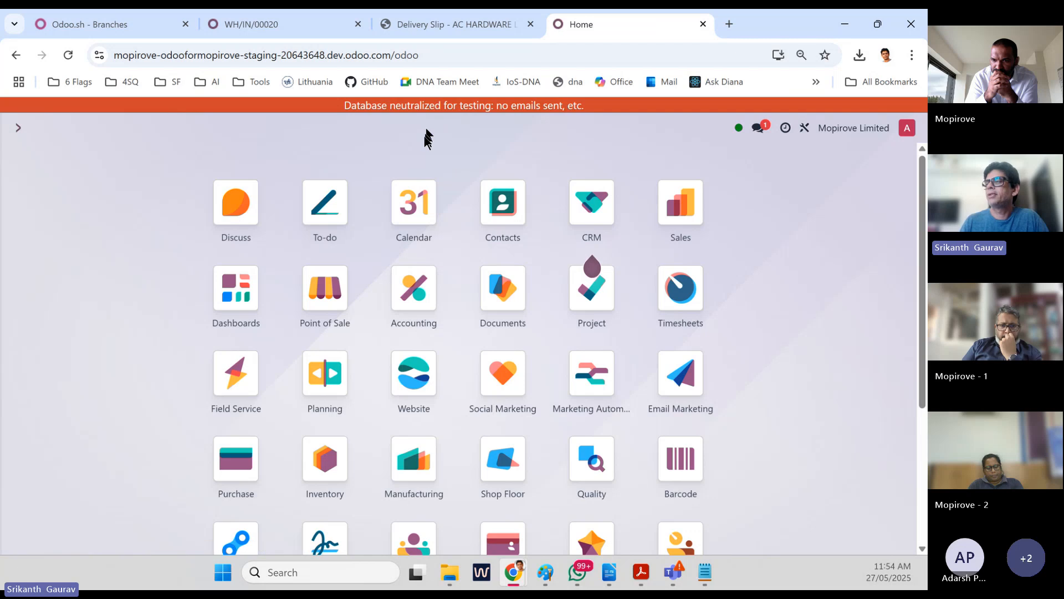
type("inv")
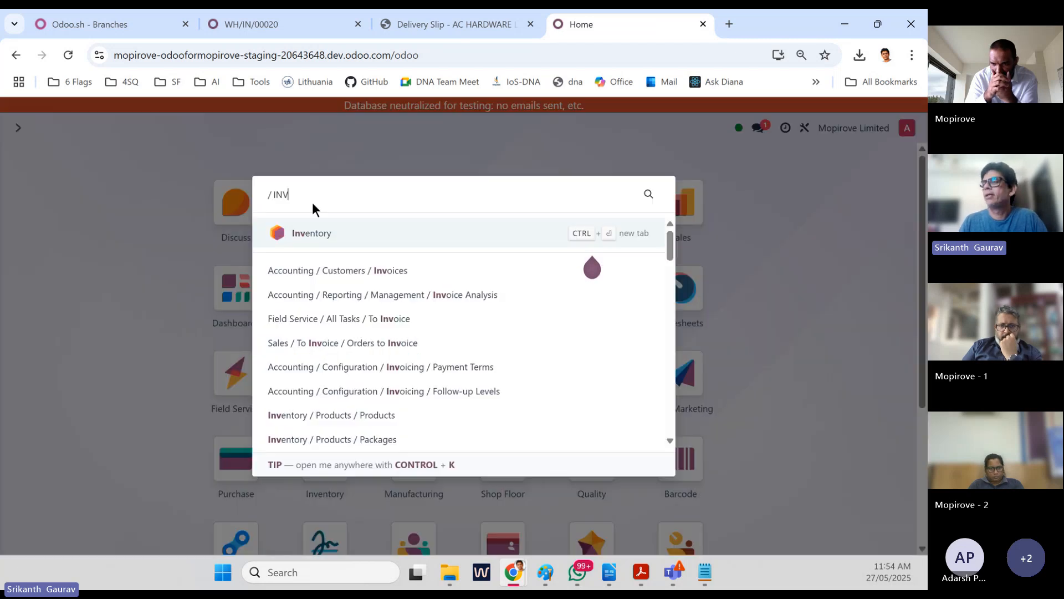
left_click(285, 232)
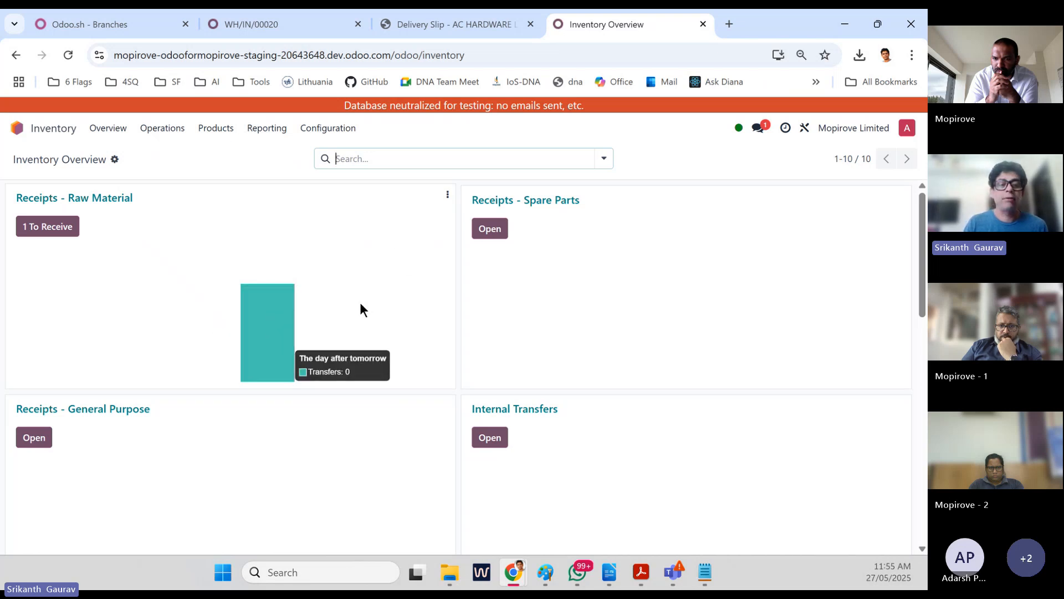
Step: Check tomorrow's raw-material receipt WH/IN/00014, then reopen the Inventory app
mouse_move(273, 298)
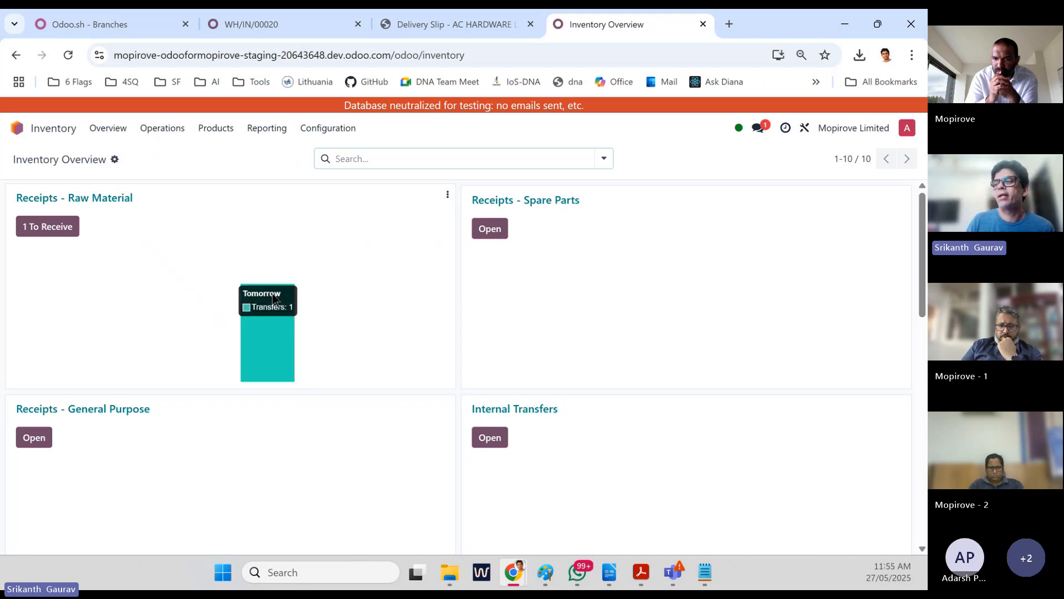
left_click(274, 338)
left_click(53, 226)
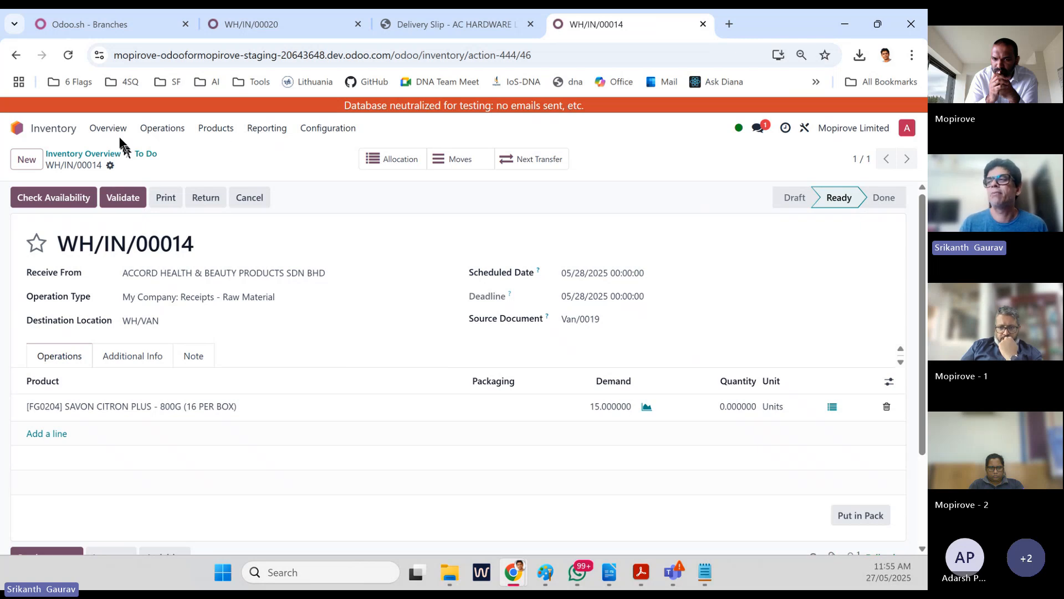
left_click(62, 125)
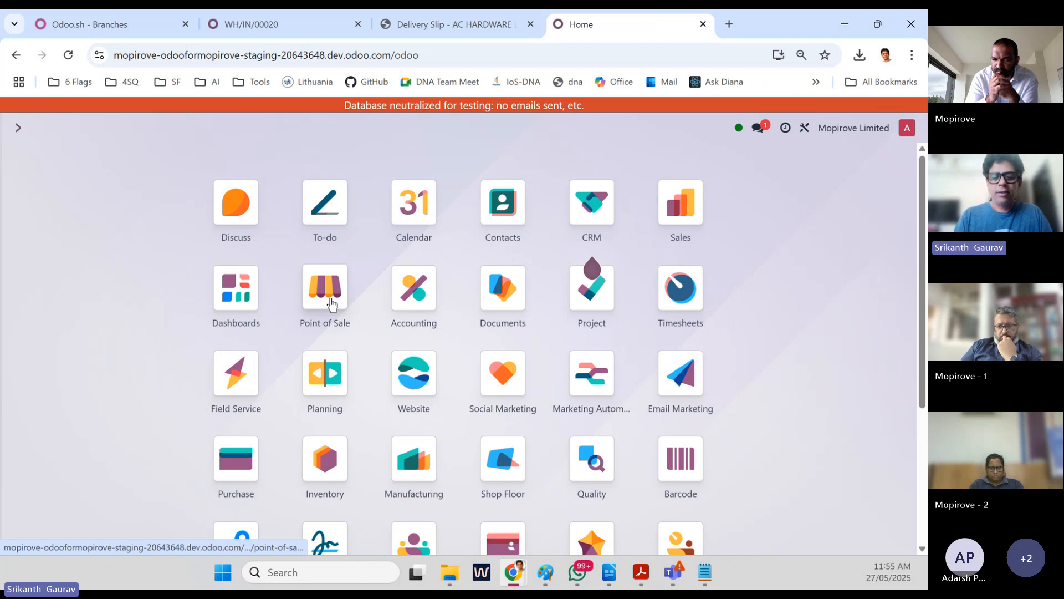
type("INV")
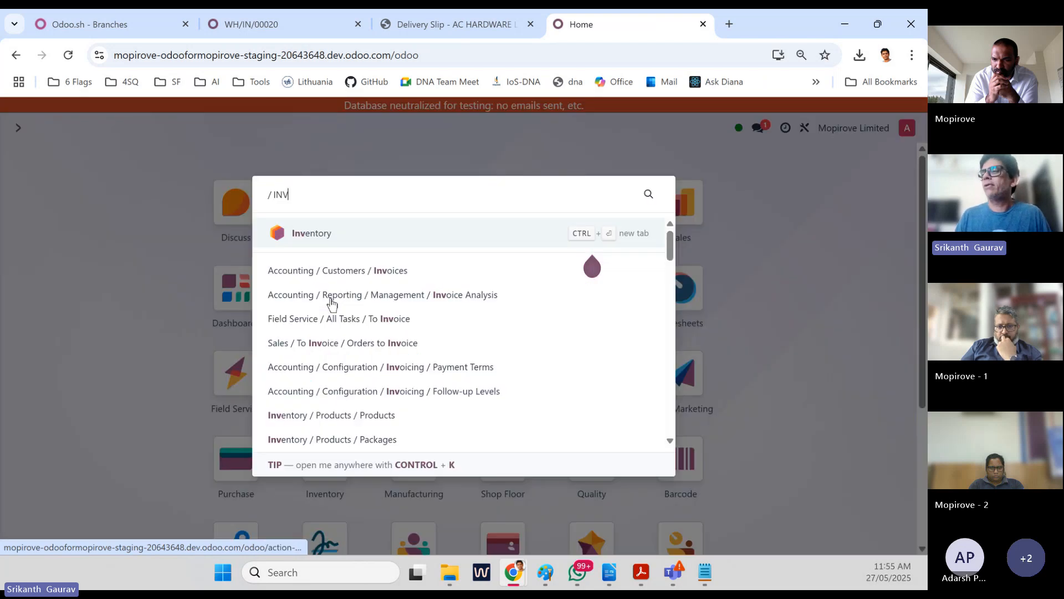
left_click(289, 229)
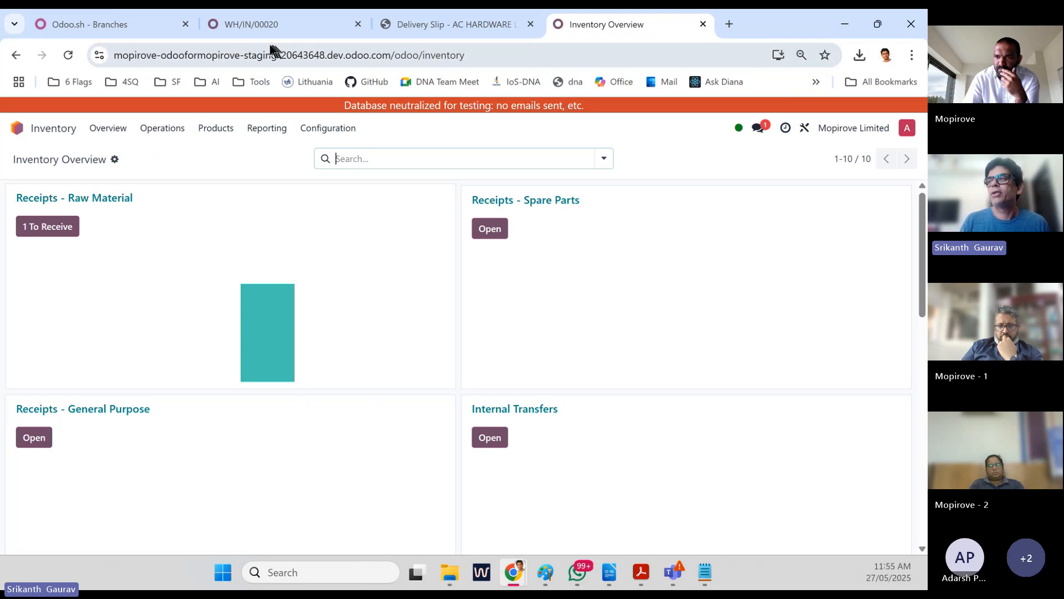
Step: Copy the WH/IN/00020 receipt's web address and go to the Odoo home screen of apps
left_click(252, 31)
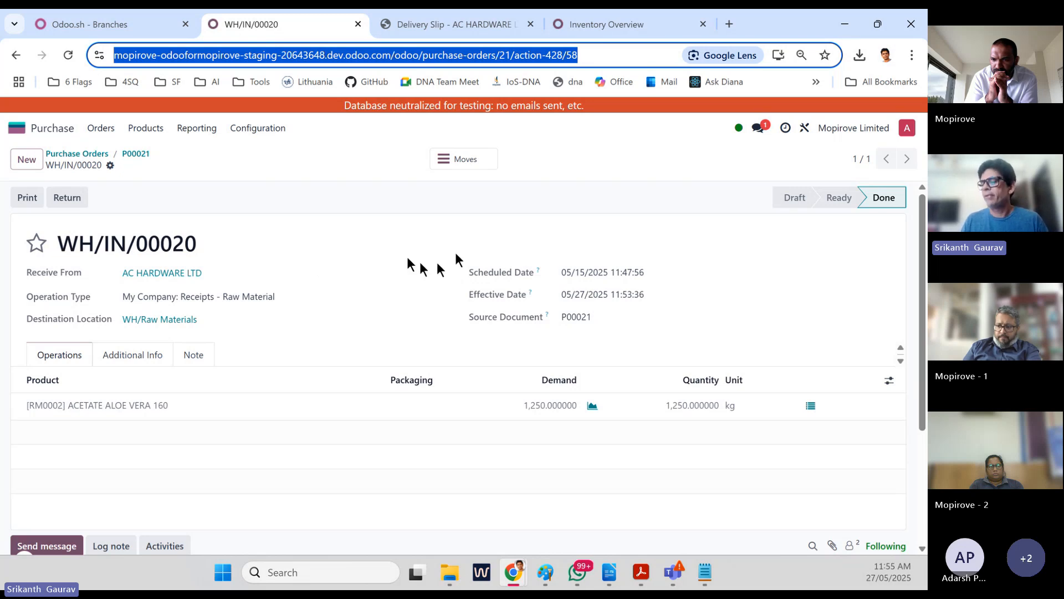
left_click(330, 239)
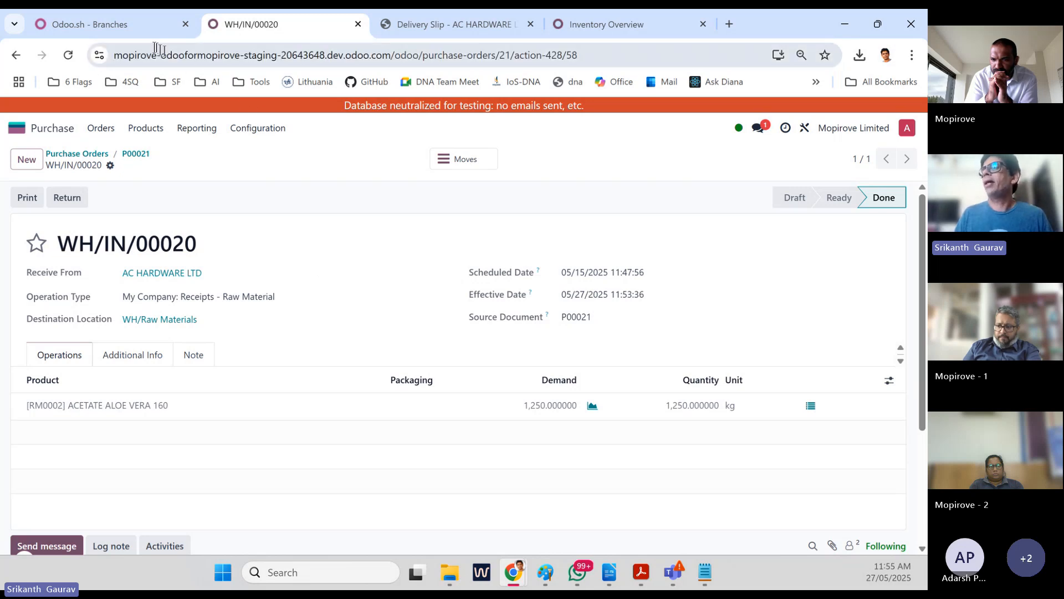
left_click(438, 52)
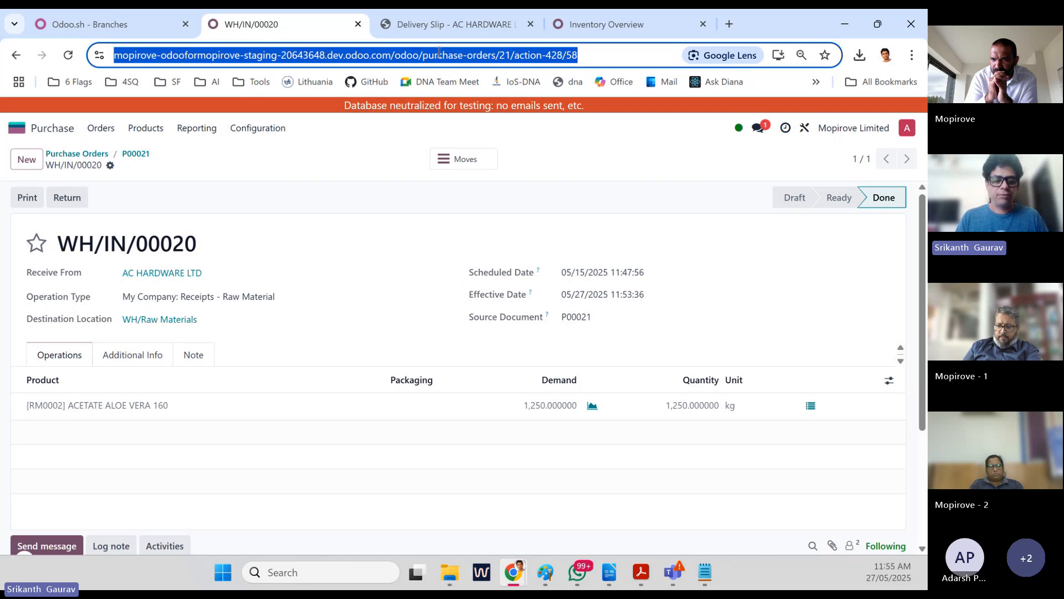
key("End")
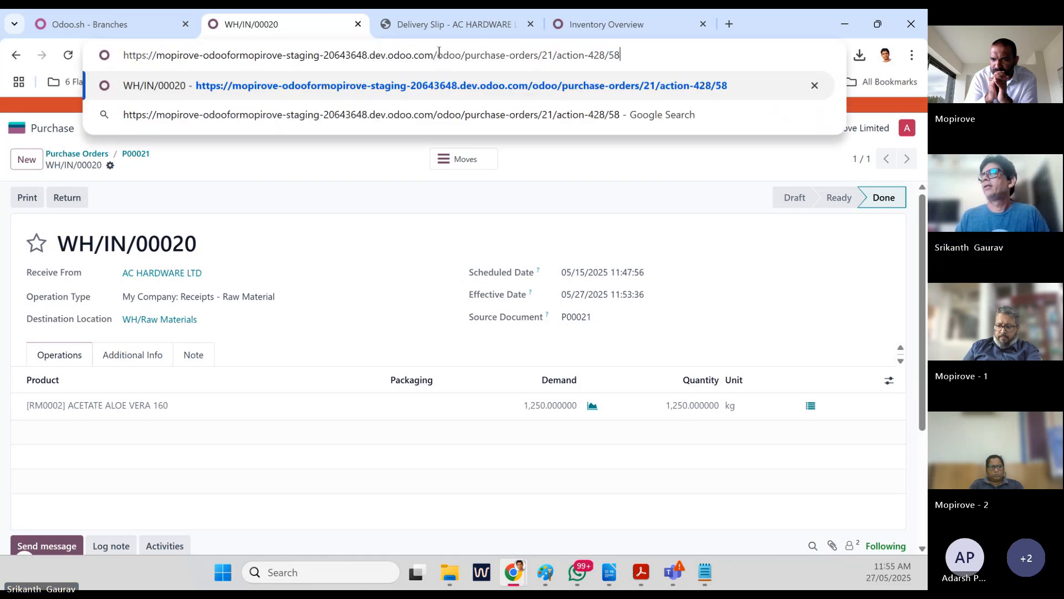
key("Escape")
left_click(623, 25)
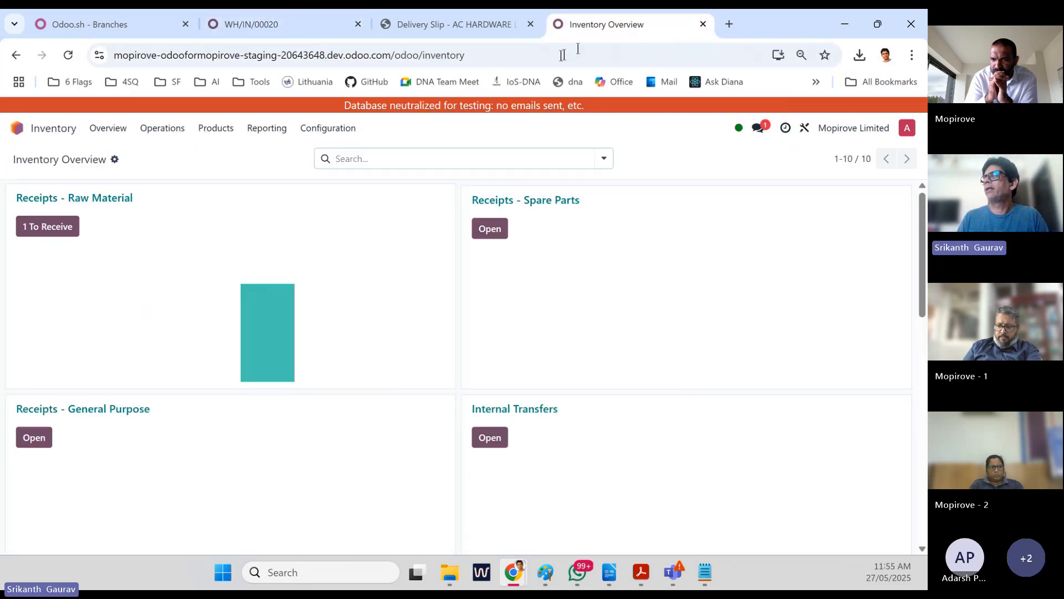
left_click(541, 57)
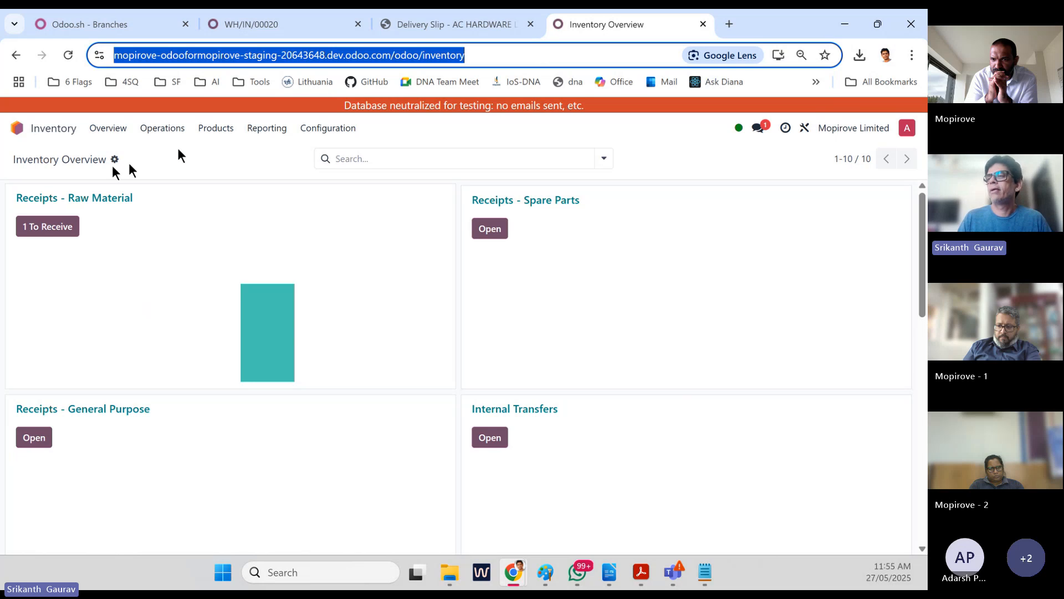
left_click(52, 129)
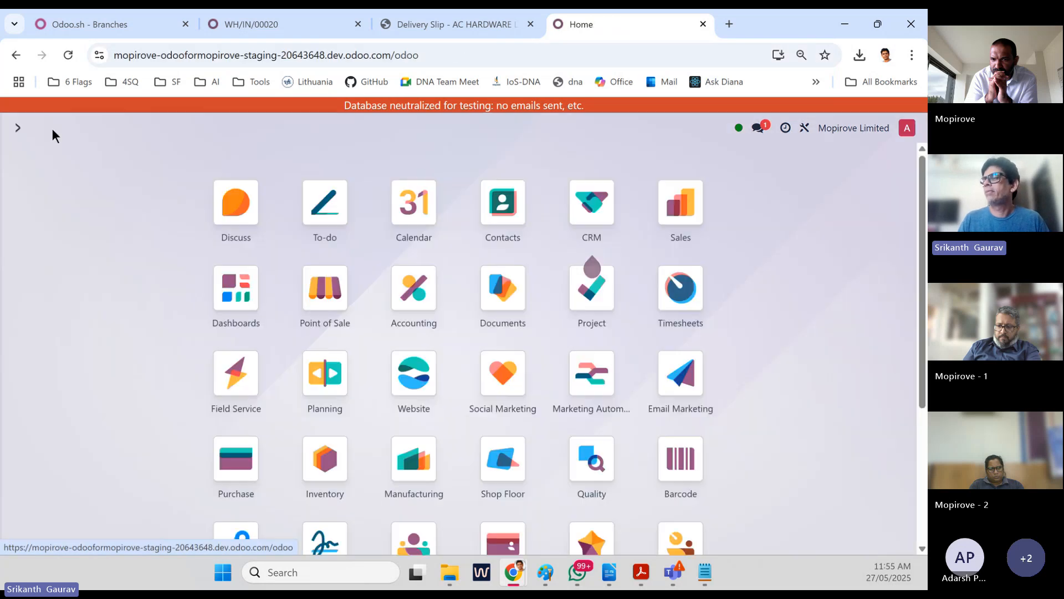
Step: Go to Accounting's Vendors > Bills list and start a new draft vendor bill
left_click(422, 281)
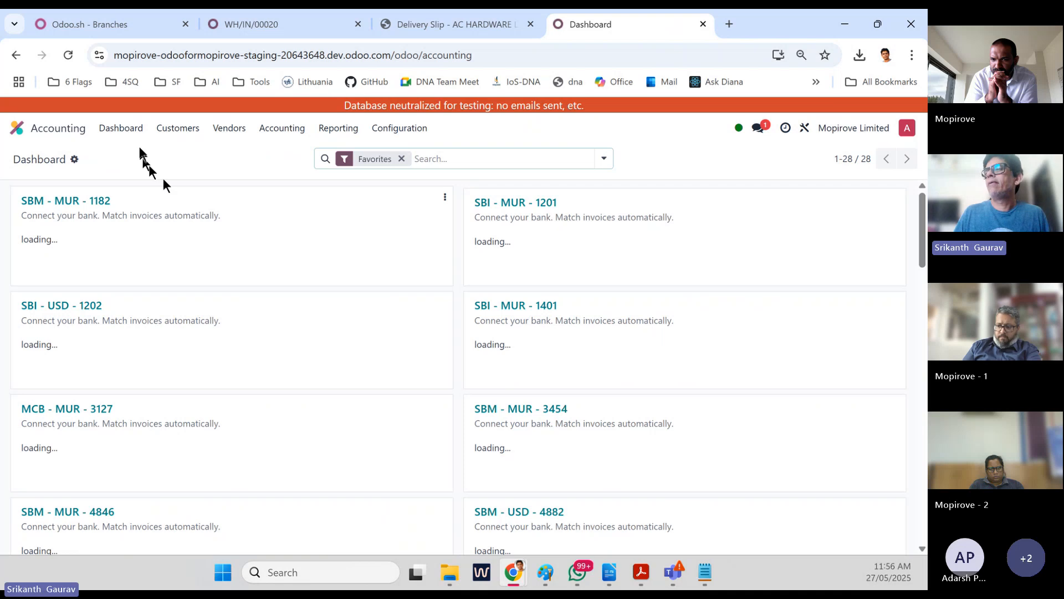
left_click(228, 130)
left_click(233, 157)
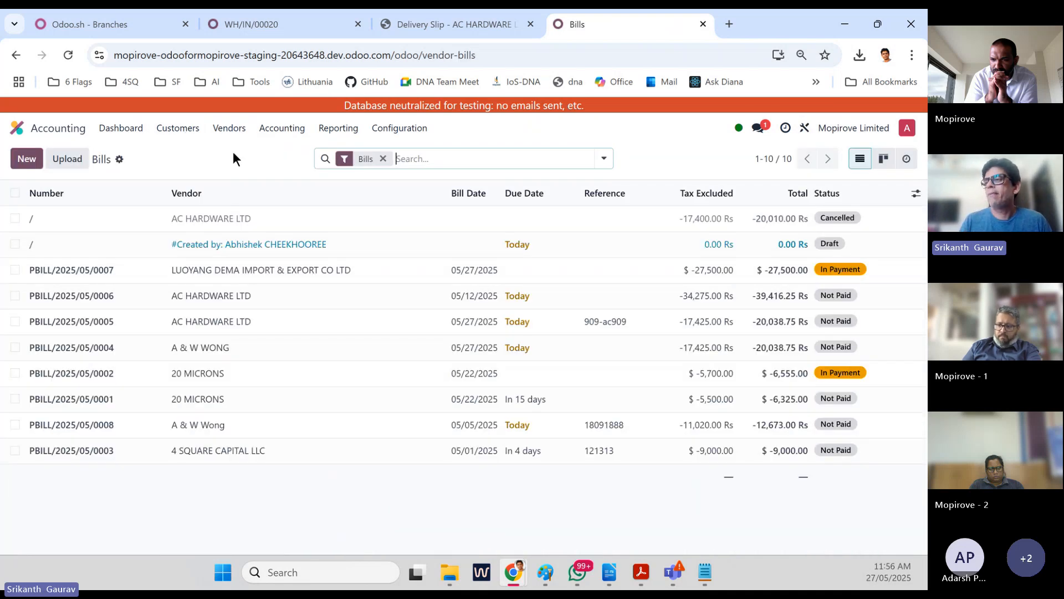
left_click(23, 166)
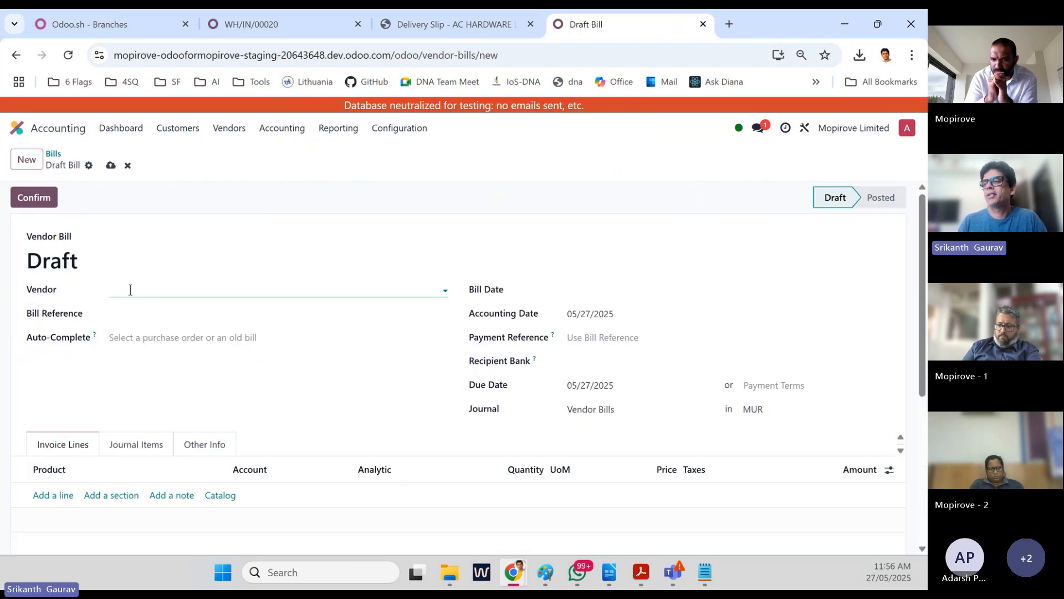
Step: Paste the copied receipt address into the Vendor field, then cut it back out
left_click(131, 289)
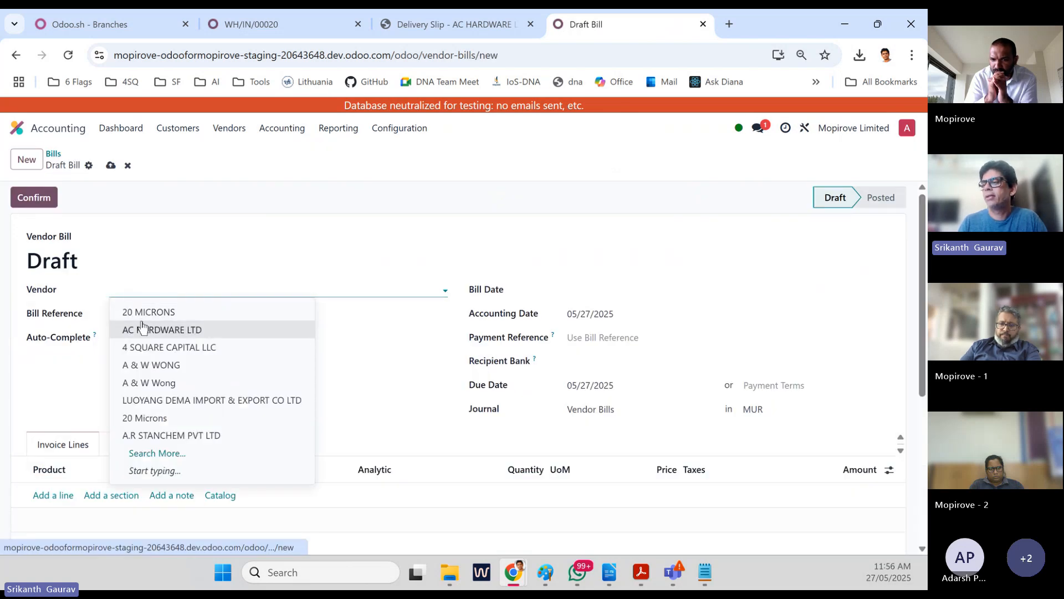
left_click(128, 283)
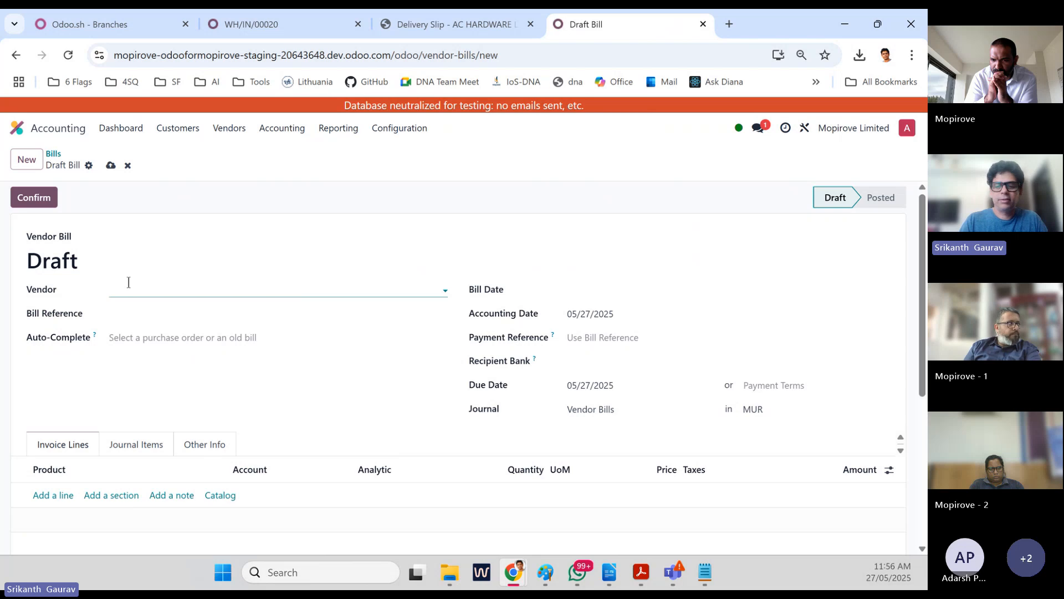
type("https://mopirove-odooformopirove-staging-20643648.dev.odoo.com/odoo/purchase-orders/21/action-428/58")
key("ctrl+shift+Left")
key("ctrl+shift+Left")
key("ctrl+shift+Left")
key("ctrl+shift+Left")
key("ctrl+shift+Left")
key("ctrl+shift+Left")
key("ctrl+shift+Left")
key("ctrl+shift+Left")
key("ctrl+shift+Left")
key("ctrl+shift+Left")
key("ctrl+shift+Left")
key("ctrl+shift+Left")
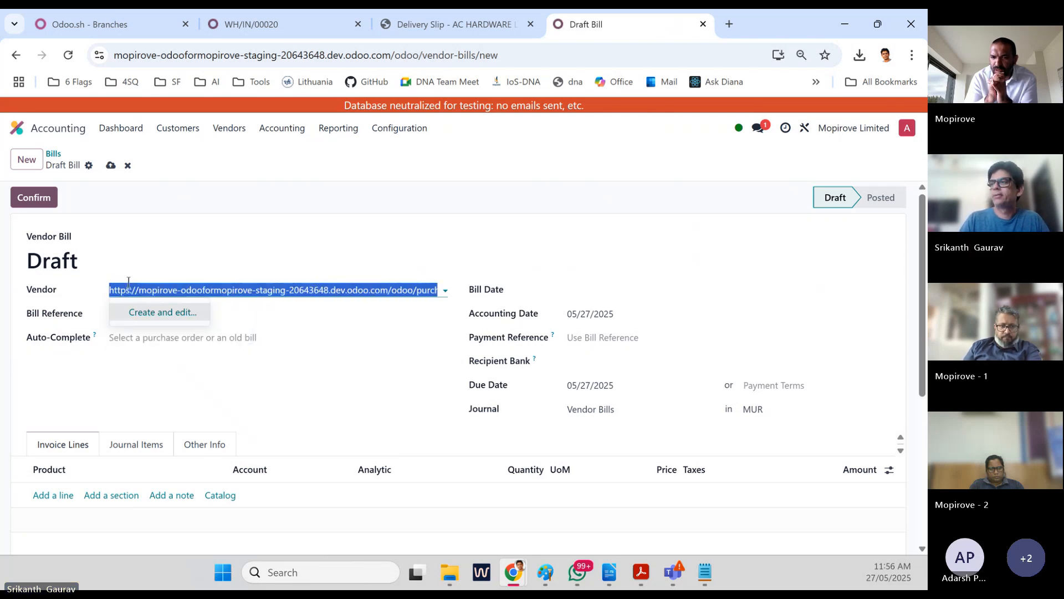
key("ctrl+x")
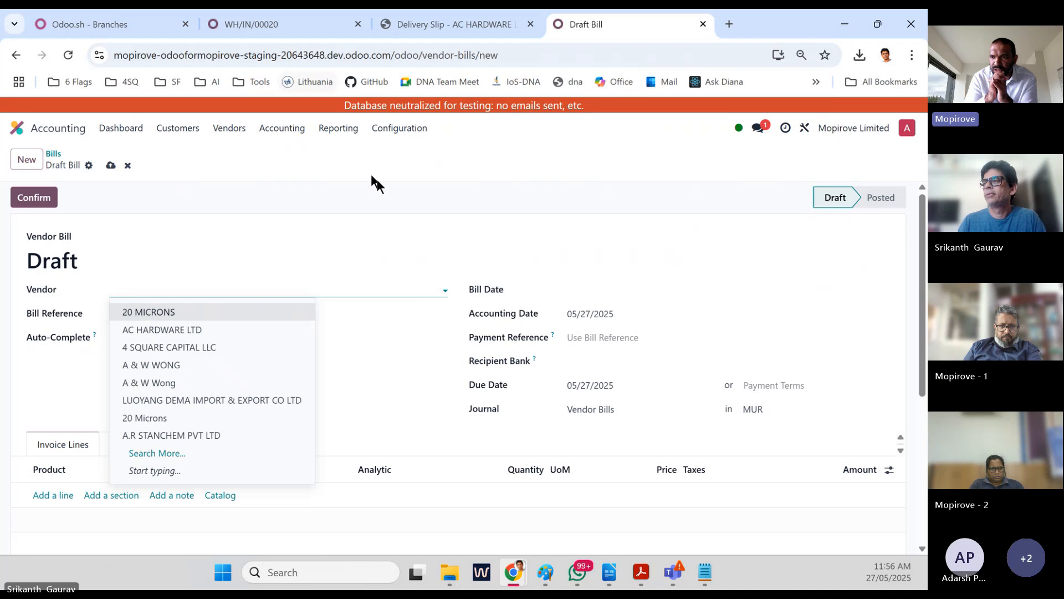
Step: Copy the AC HARDWARE LTD entry from cell B22 of the Training Agenda spreadsheet
key("alt+Tab")
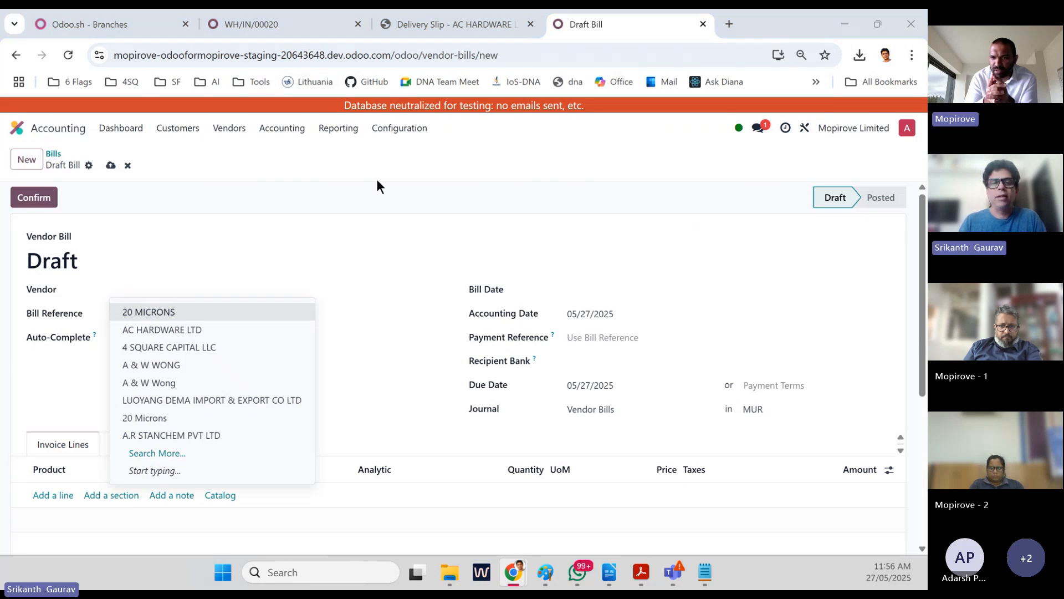
key("alt+Tab")
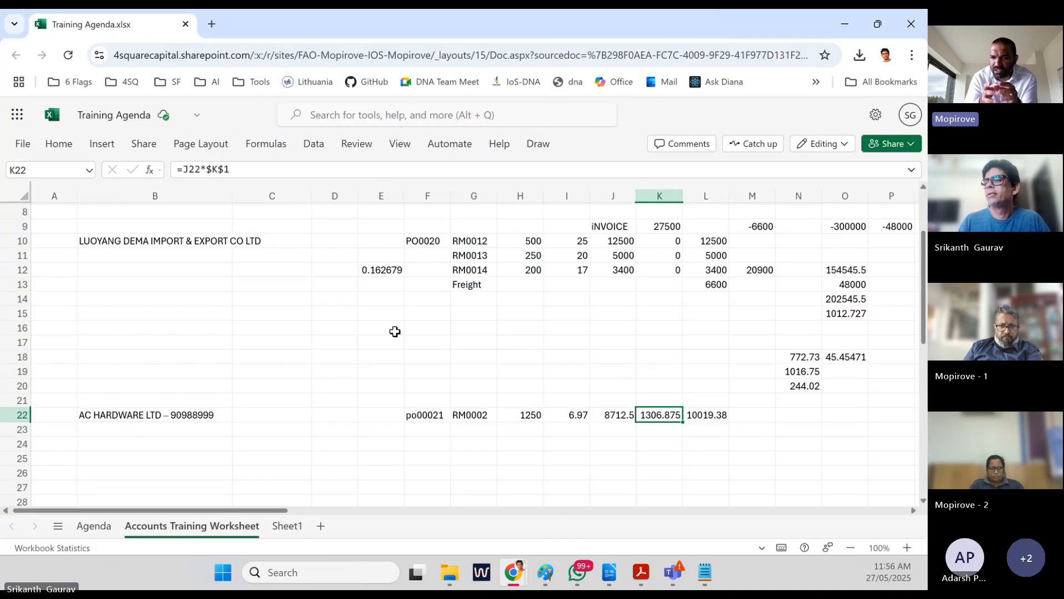
left_click(155, 415)
key("ctrl+c")
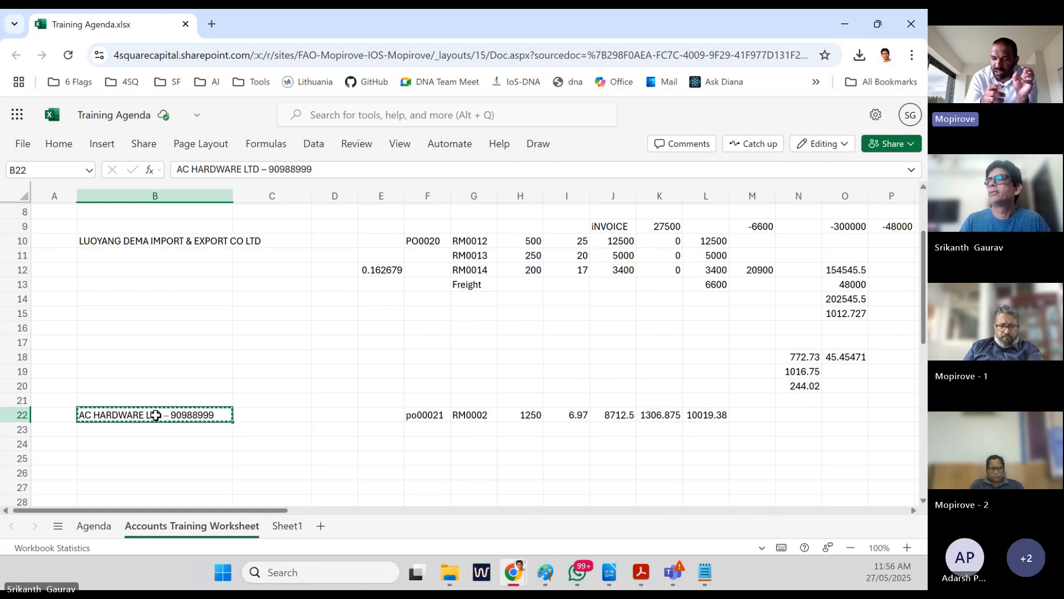
Step: Paste AC HARDWARE LTD into the Vendor field and delete the trailing phone digits
key("alt+Tab")
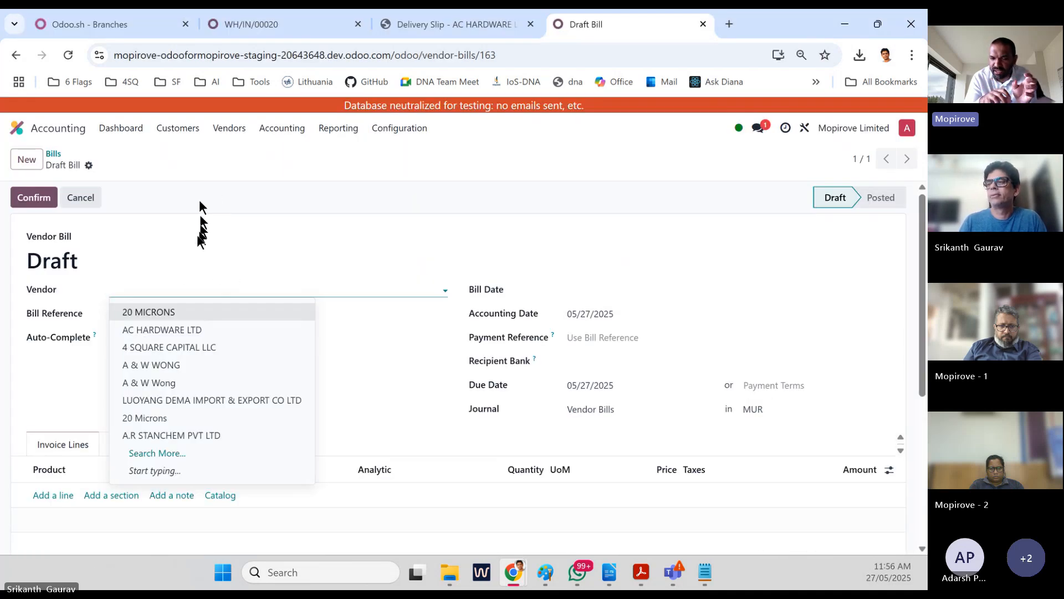
left_click(158, 281)
left_click(135, 288)
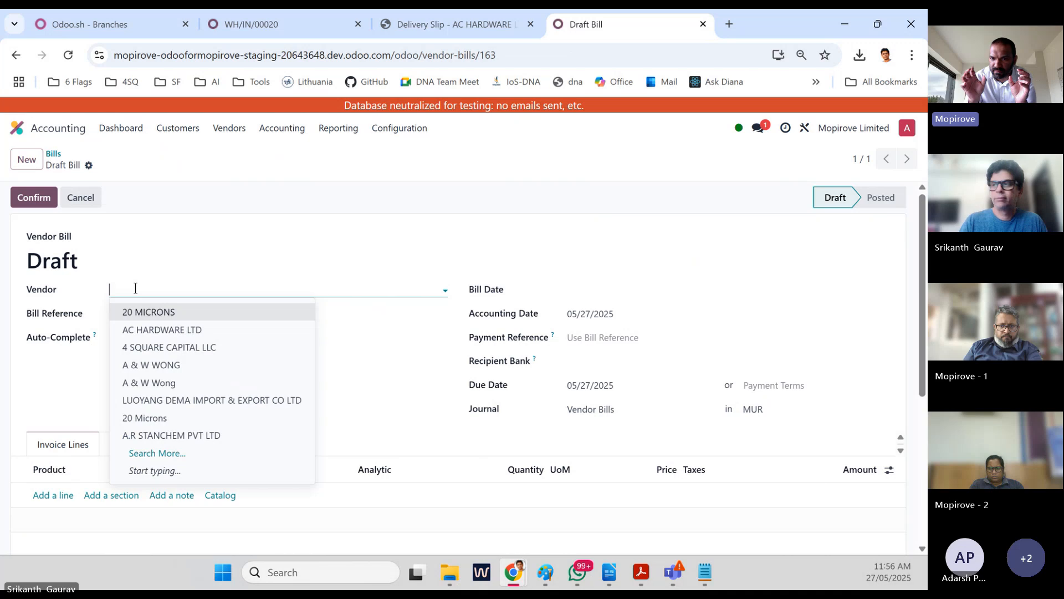
key("ctrl+v")
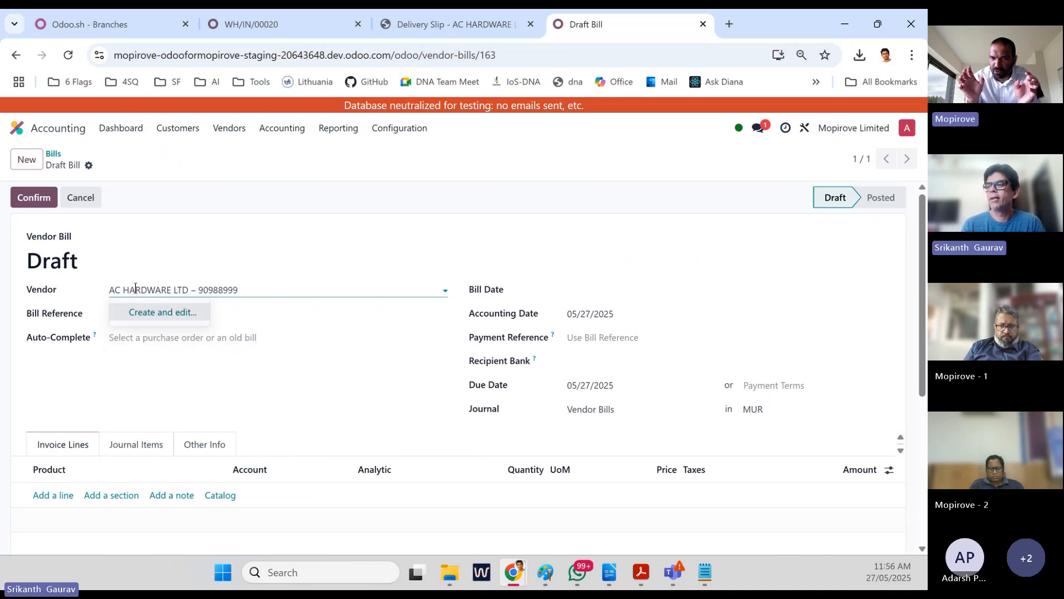
key("BackSpace")
key("BackSpace")
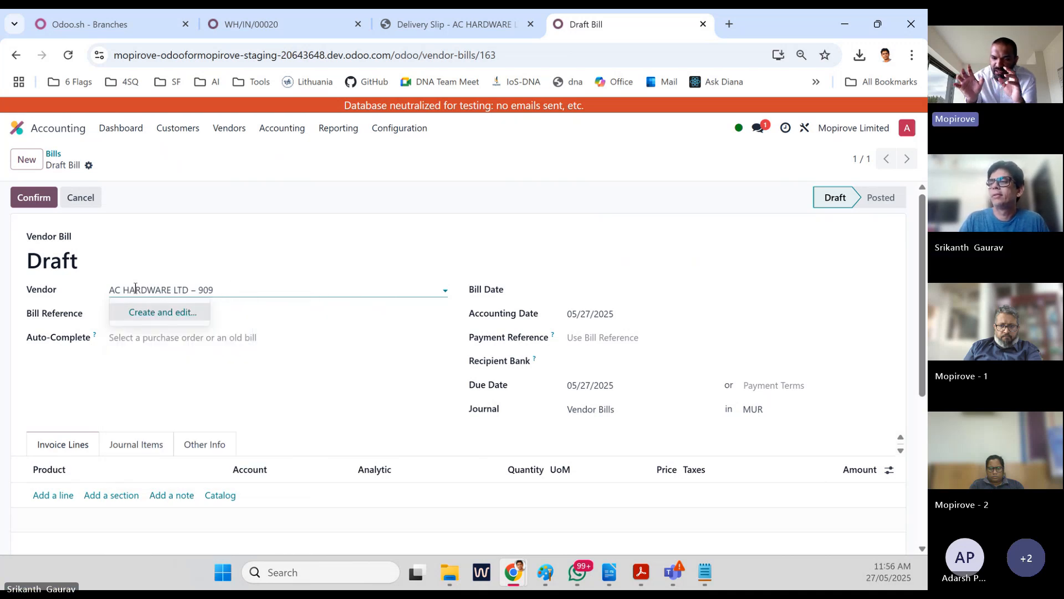
key("BackSpace")
key("BackSpace")
key("BackSpace")
key("BackSpace")
key("BackSpace")
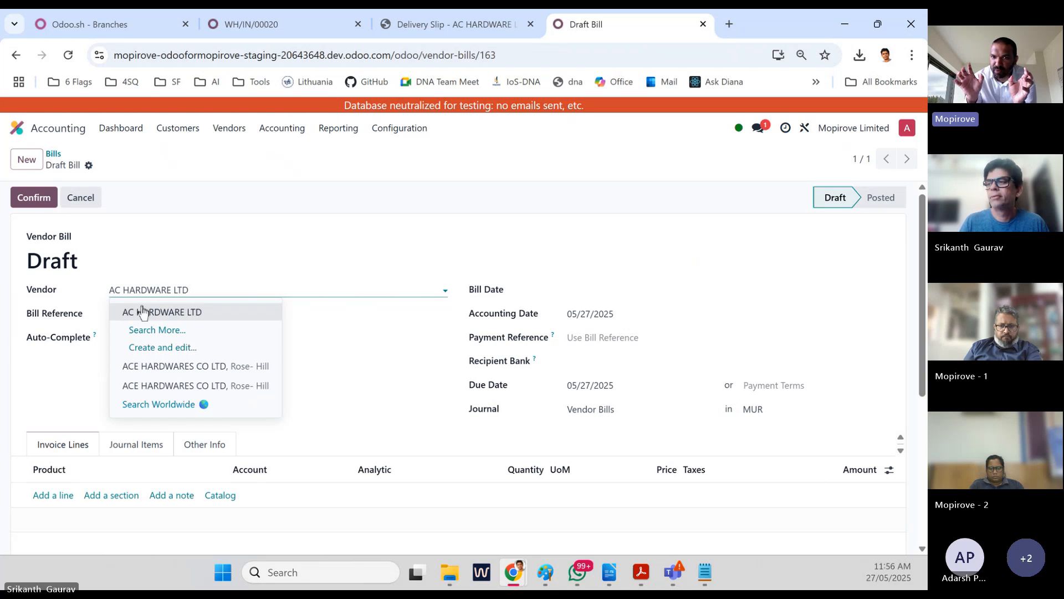
Step: Pick AC HARDWARE LTD as vendor, filling its Beau Bassin address and N10 payment terms
left_click(142, 311)
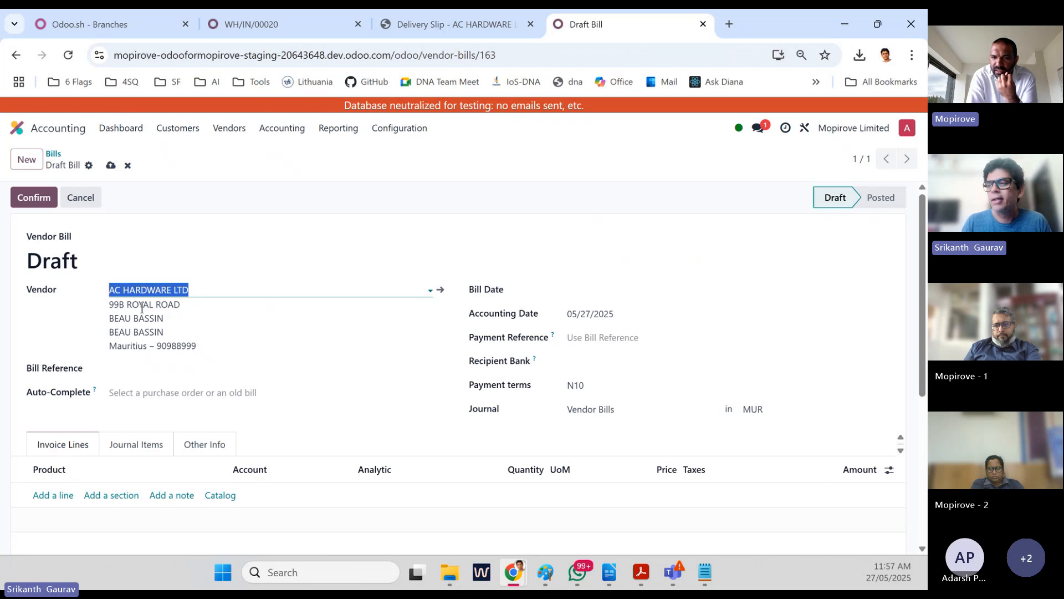
left_click(415, 237)
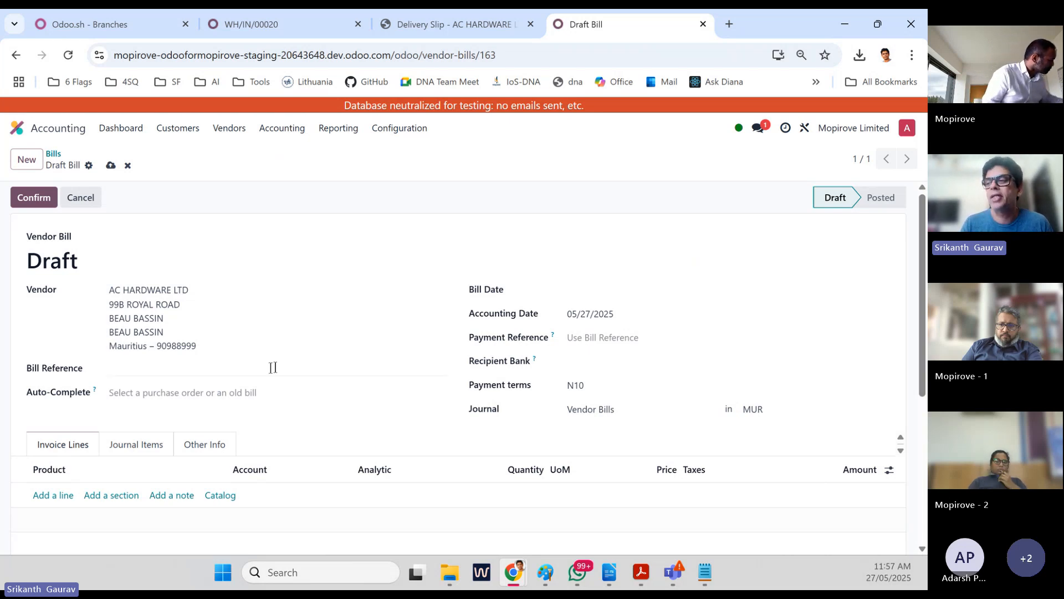
left_click(186, 388)
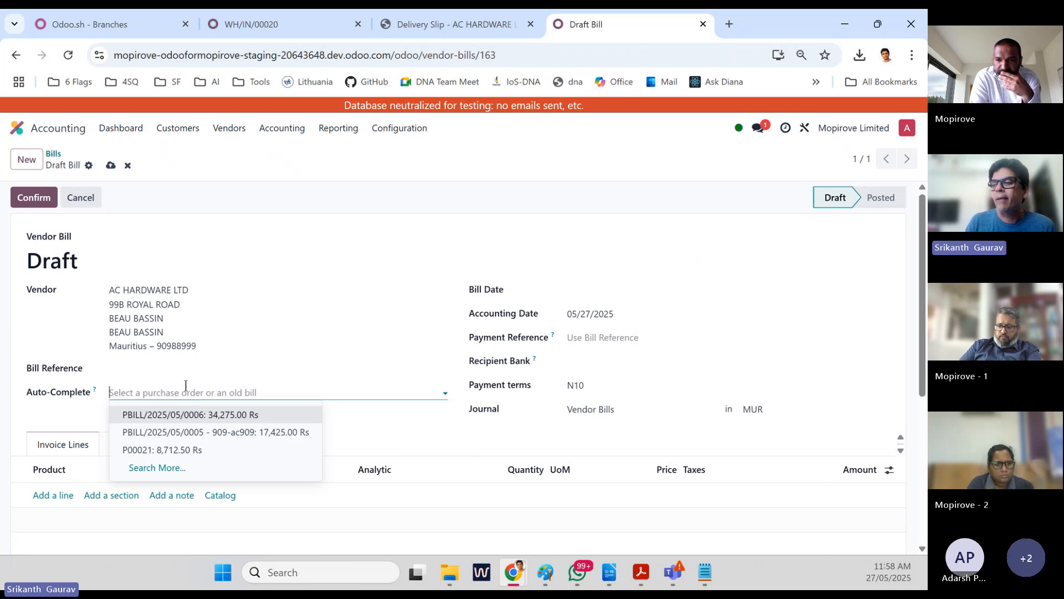
Step: Auto-complete the bill from purchase order P00021, adding the [RM0002] ACETATE ALOE VERA 160 line
left_click(392, 247)
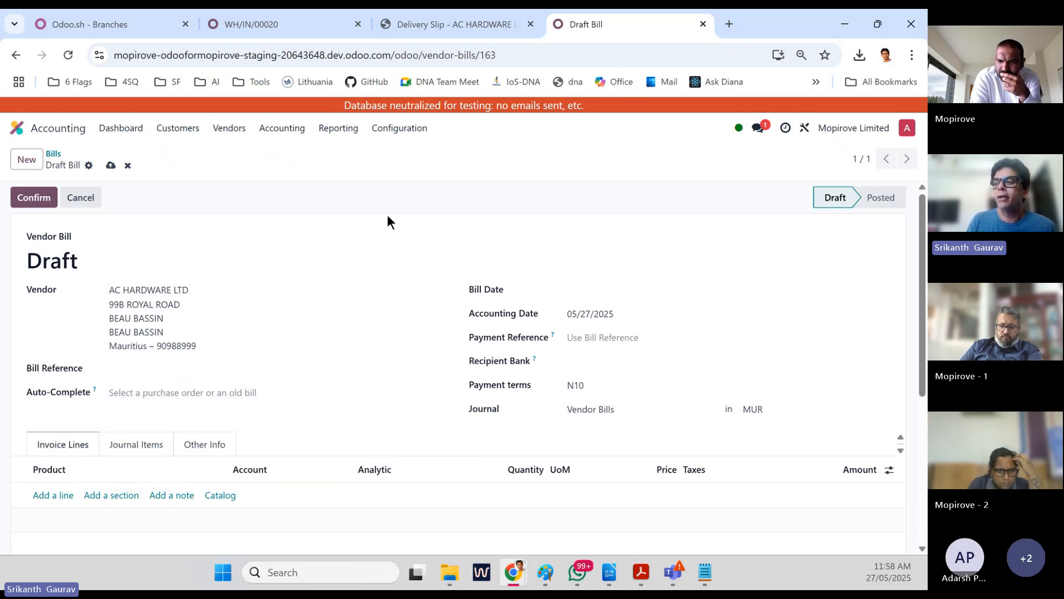
scroll(710, 463, "down", 1)
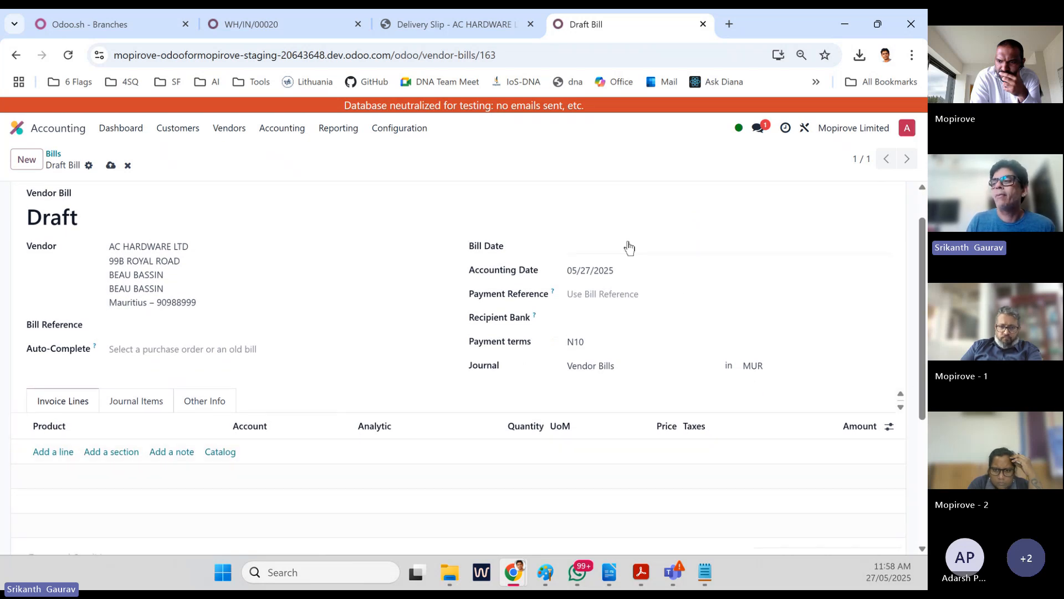
left_click(134, 344)
left_click(145, 408)
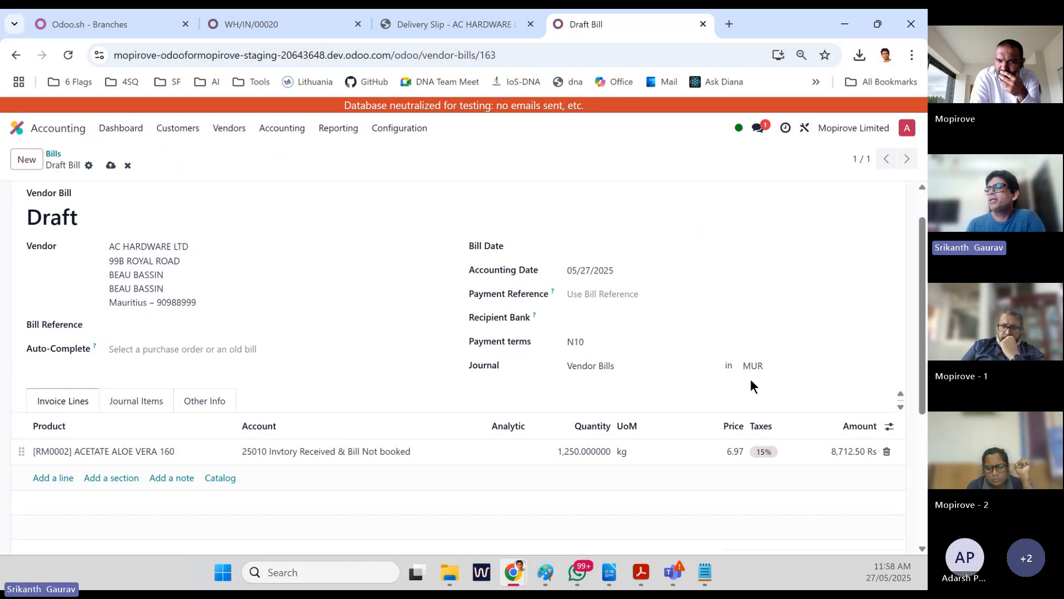
scroll(751, 380, "up", 1)
scroll(751, 380, "down", 3)
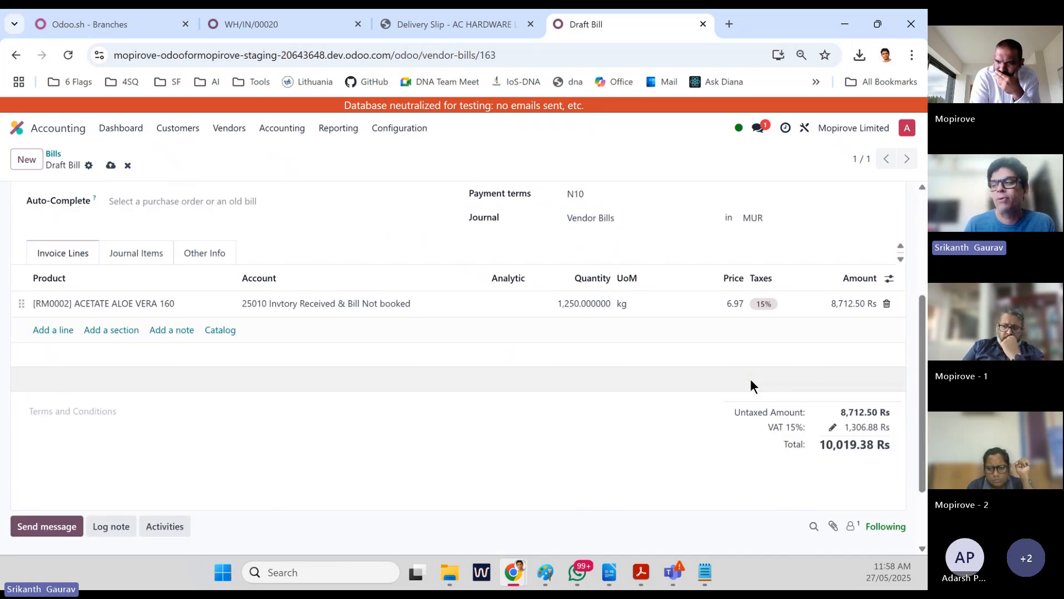
scroll(750, 378, "up", 3)
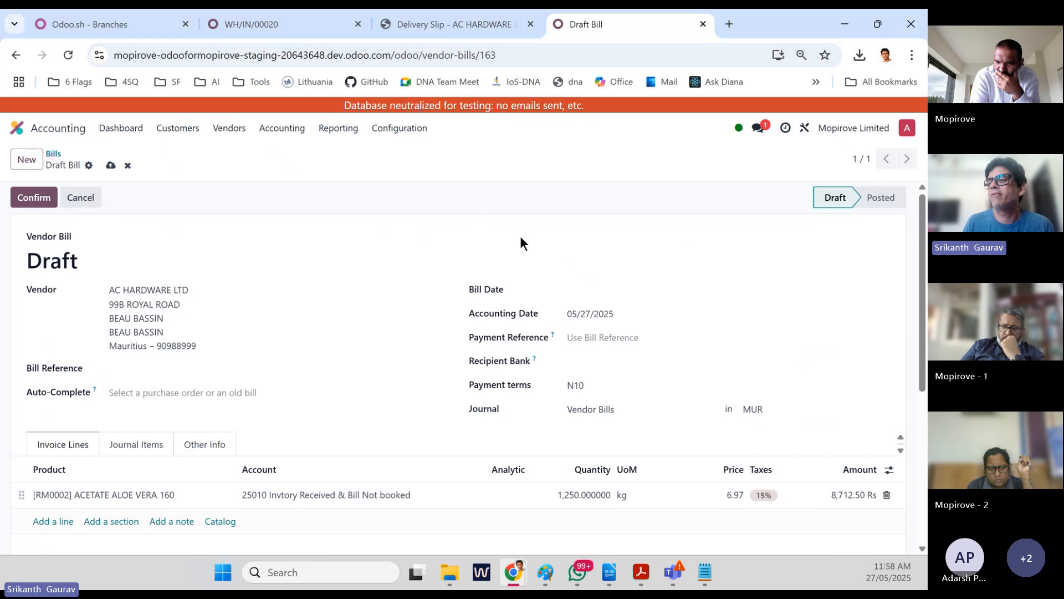
Step: After confirmation fails for a missing bill date, set the Bill Date to 05/13/2025
left_click(19, 204)
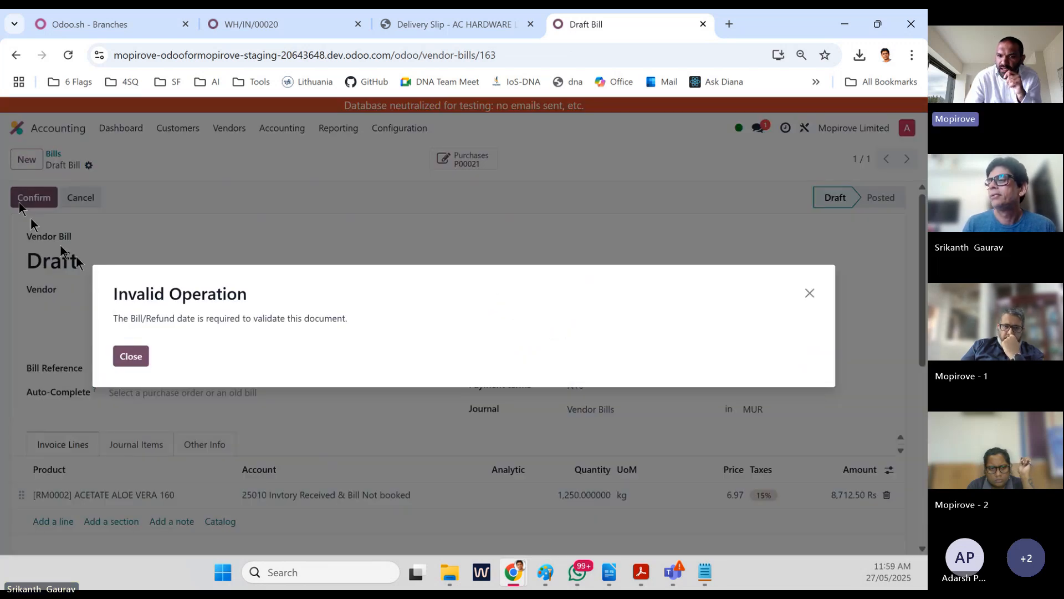
left_click(132, 355)
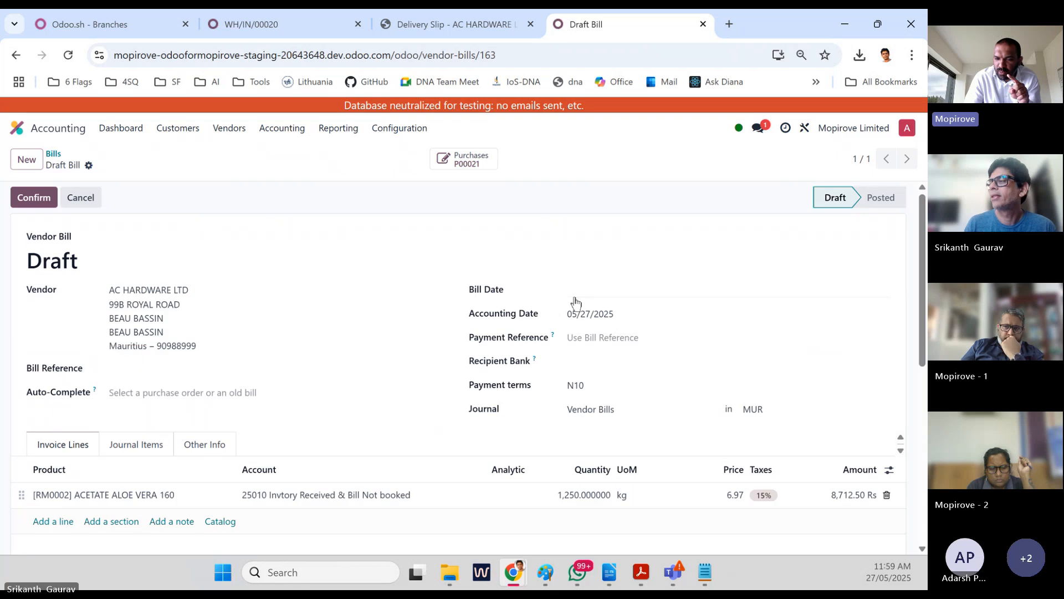
left_click(578, 291)
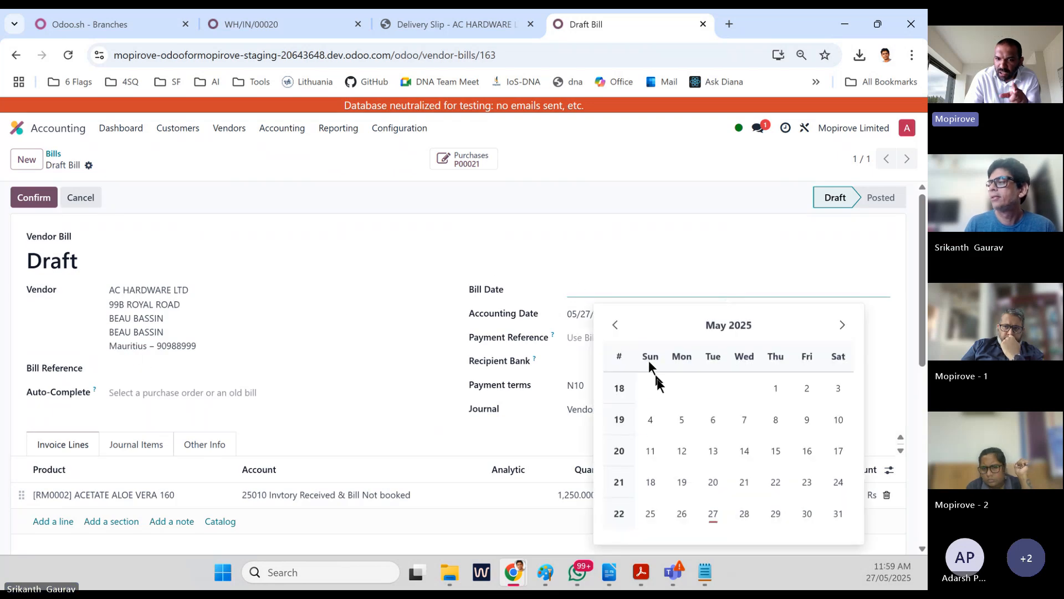
left_click(720, 451)
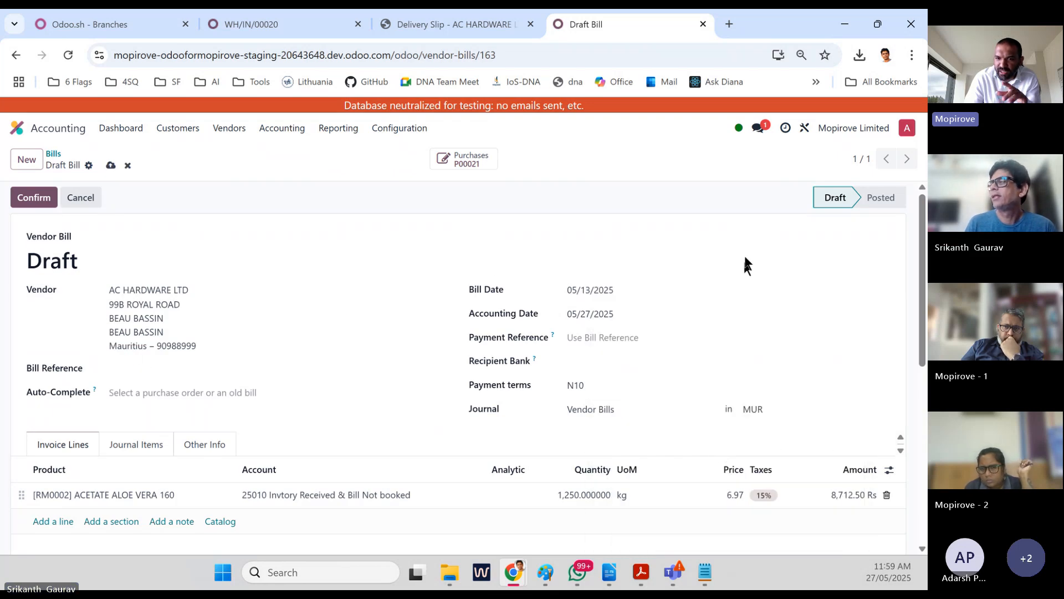
scroll(754, 253, "down", 5)
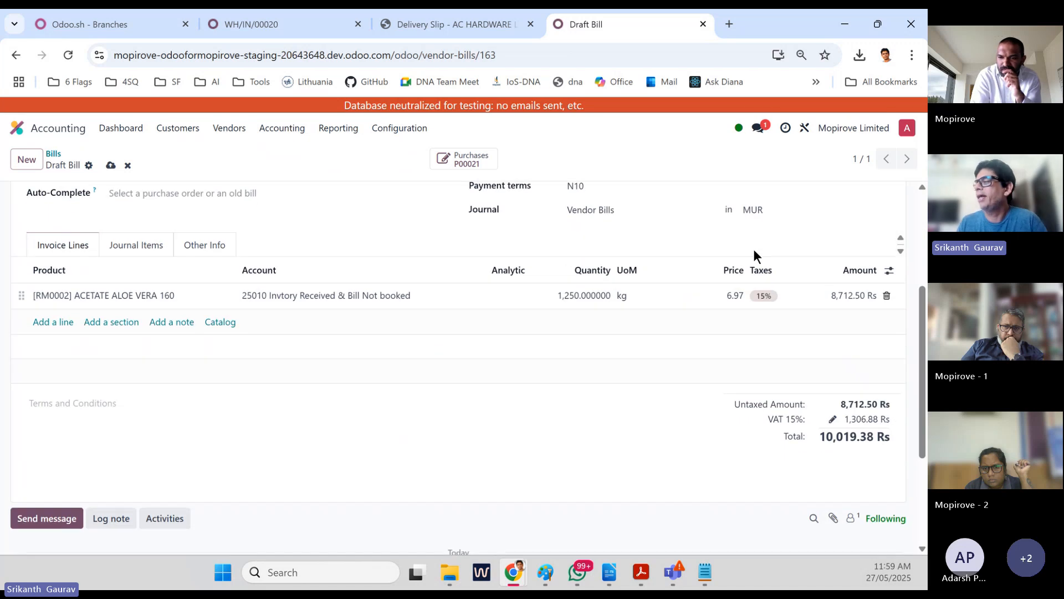
Step: Attach the WH_IN_00020 delivery slip PDF from Downloads to the draft bill
scroll(755, 254, "down", 1)
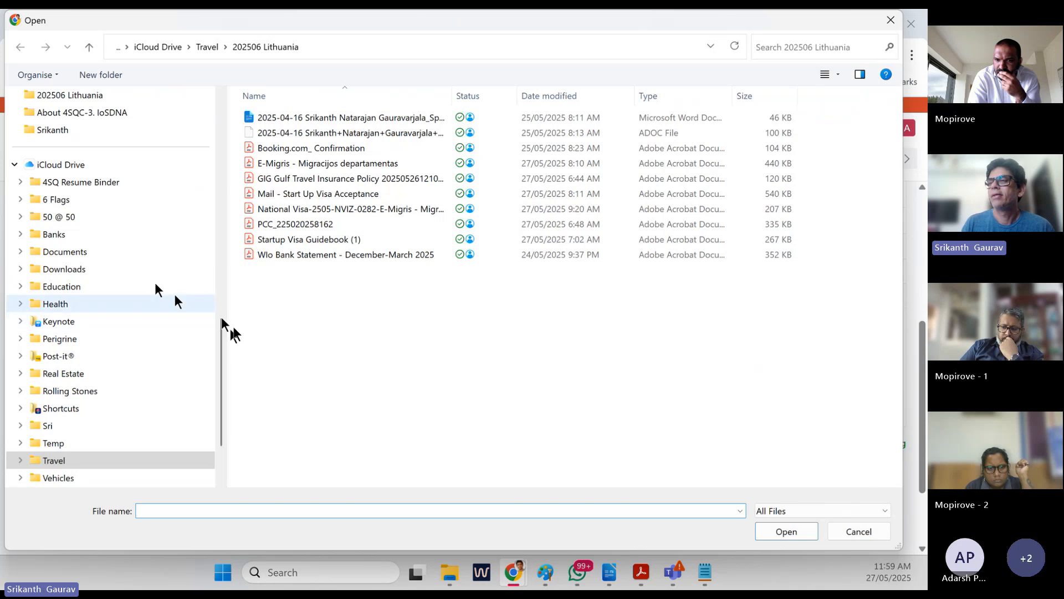
scroll(119, 212, "up", 2)
scroll(118, 212, "down", 3)
scroll(118, 212, "up", 7)
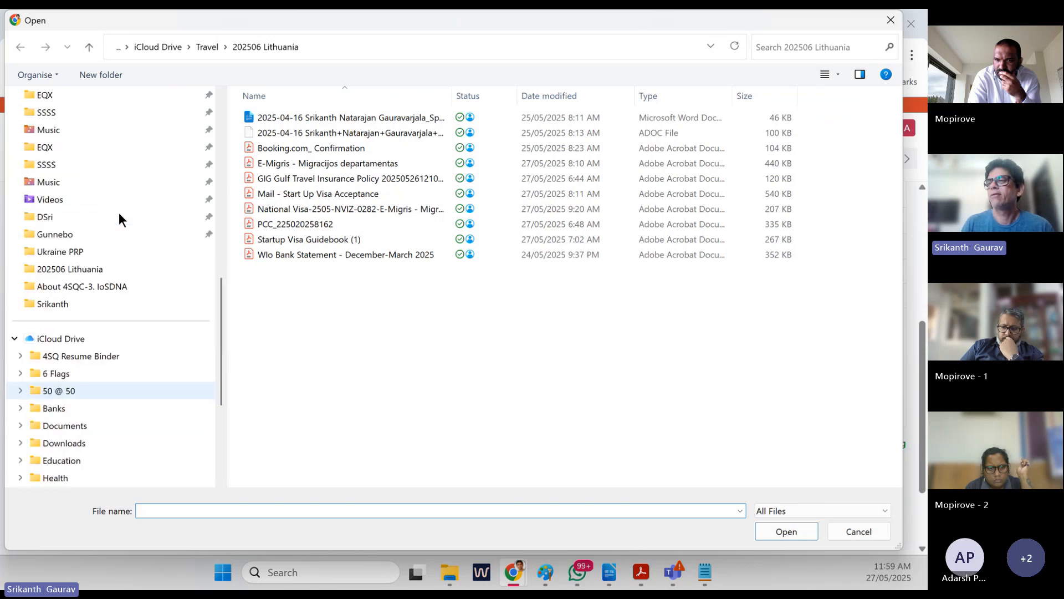
left_click(63, 252)
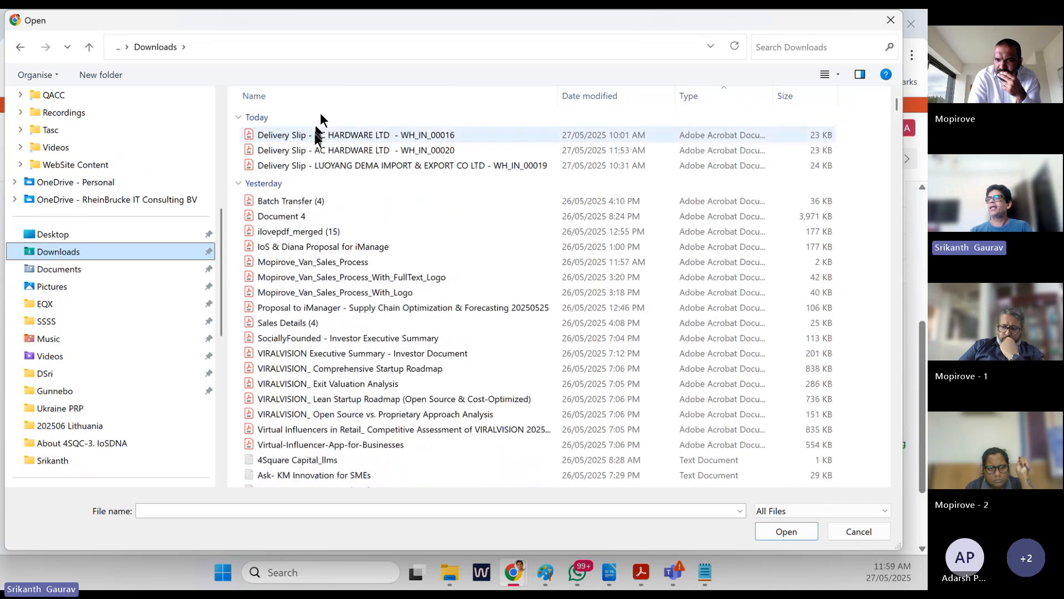
left_click(314, 150)
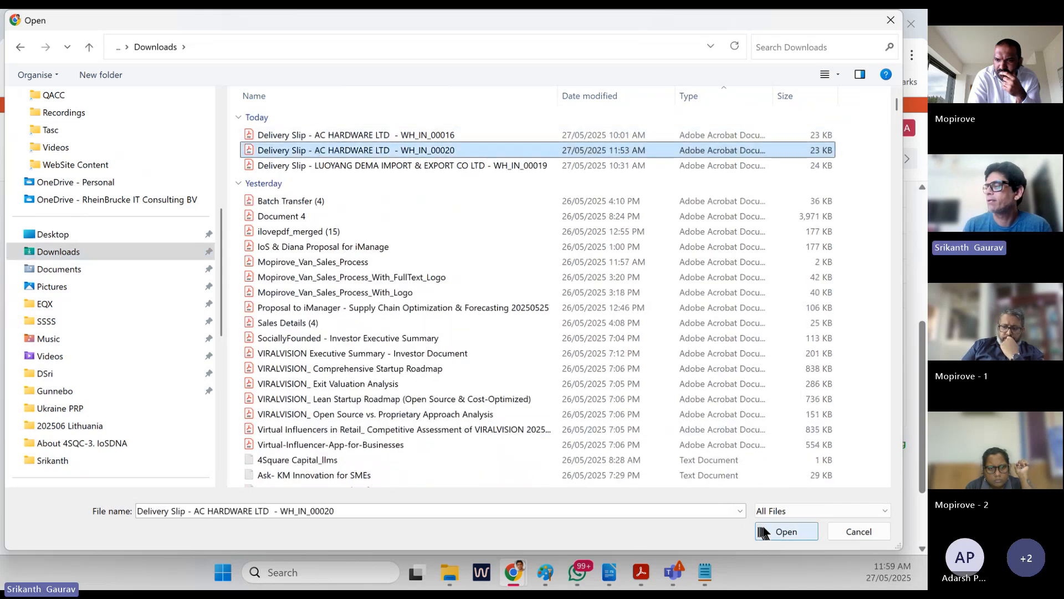
left_click(777, 527)
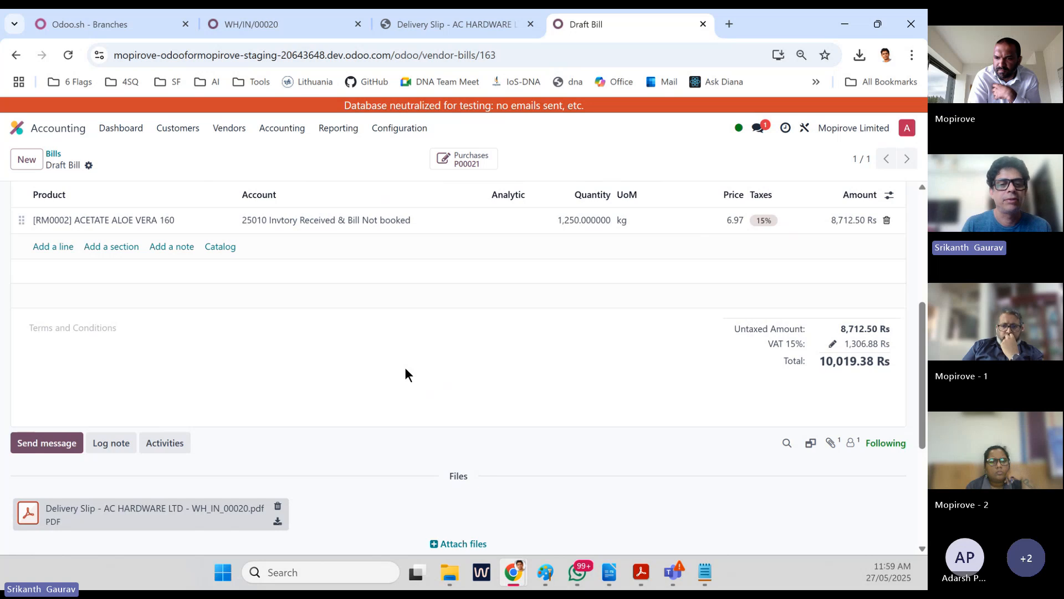
Step: Confirm the AC HARDWARE LTD bill, posting it as PBILL/2025/05/0009
scroll(405, 367, "up", 5)
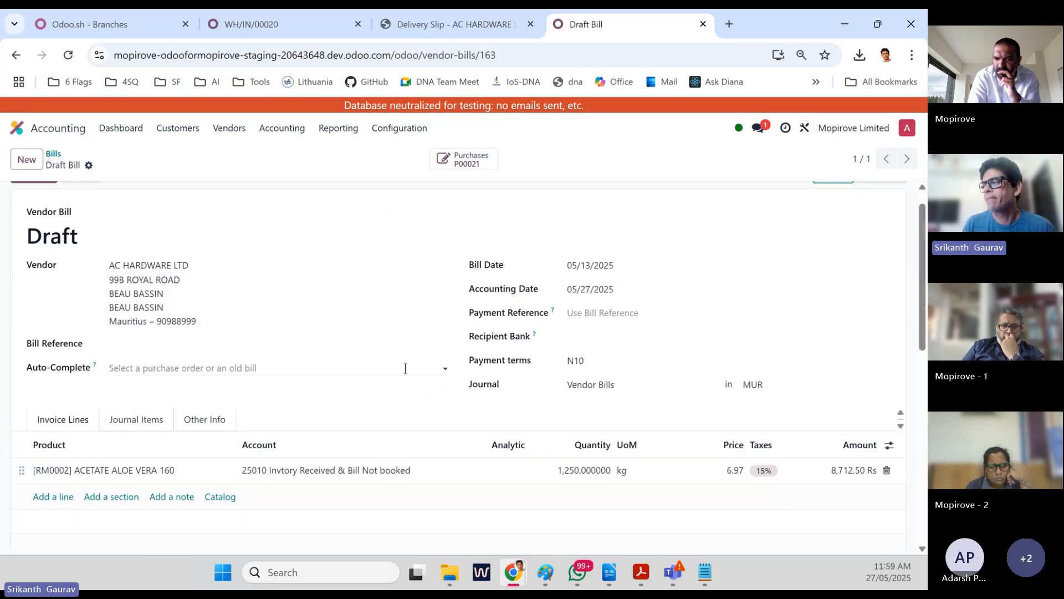
scroll(405, 368, "down", 1)
scroll(405, 368, "up", 1)
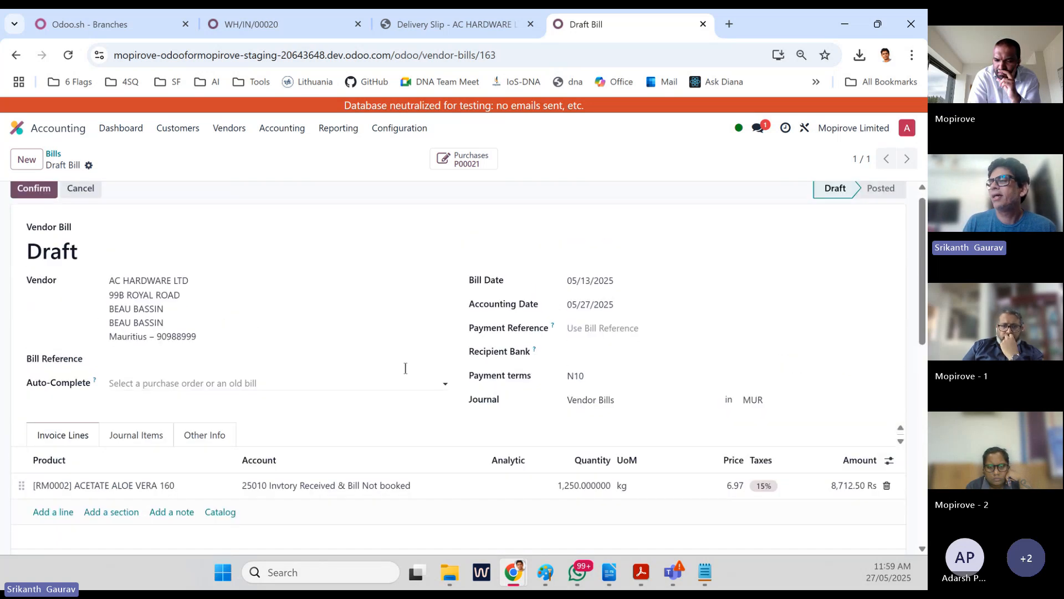
left_click(29, 196)
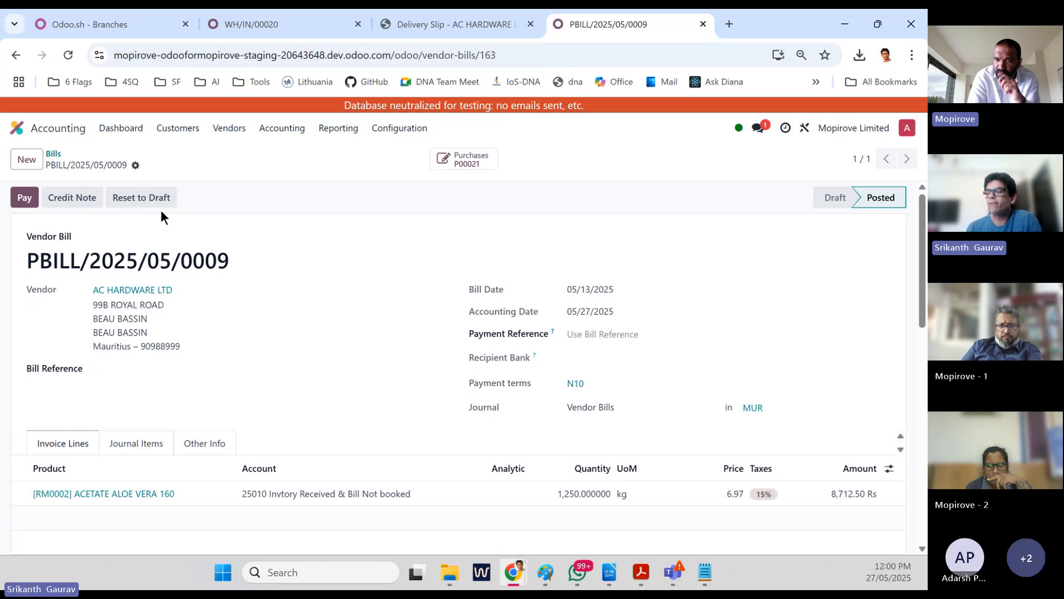
Step: Review the posted bill's lines and totals, then return to the Bills list
scroll(506, 378, "down", 1)
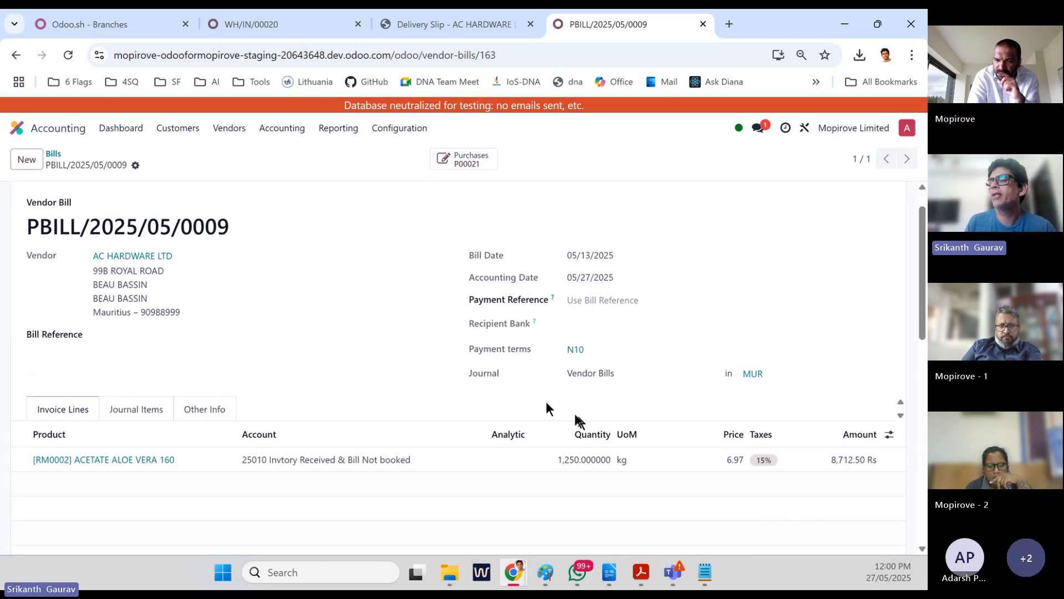
scroll(488, 372, "down", 2)
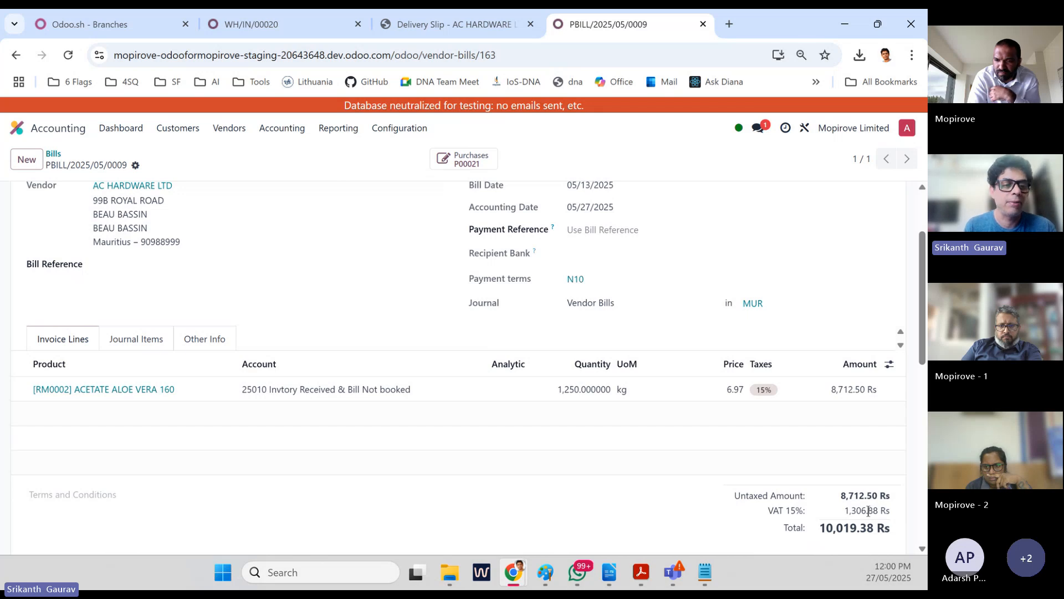
scroll(843, 444, "up", 2)
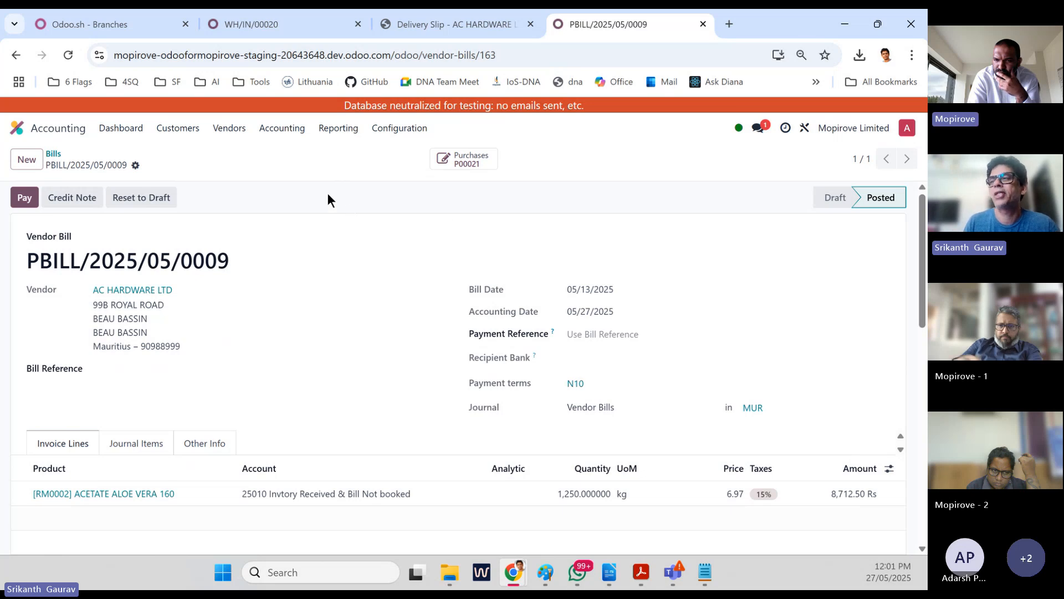
left_click(55, 155)
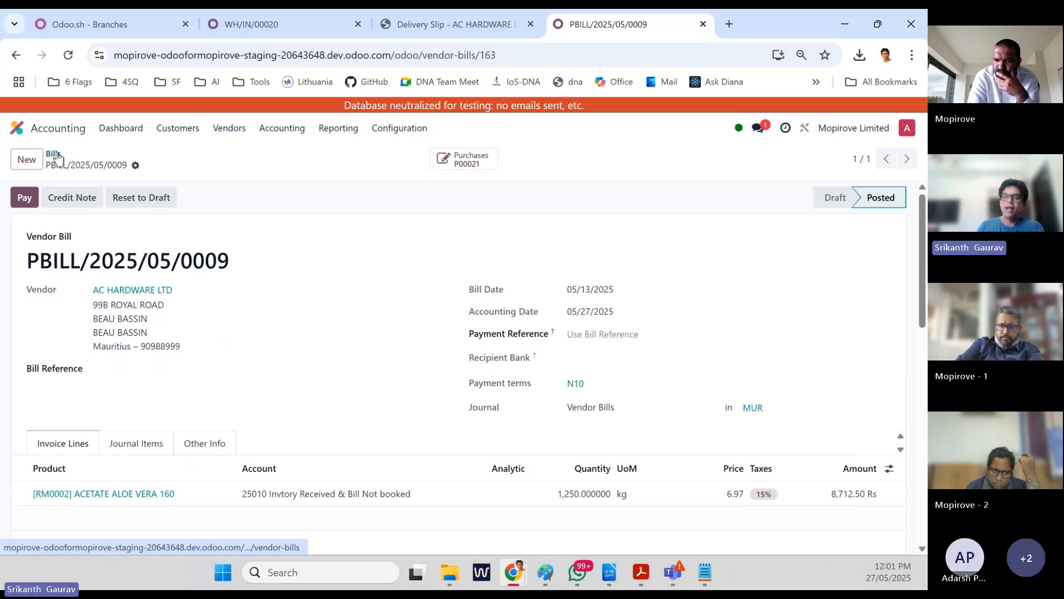
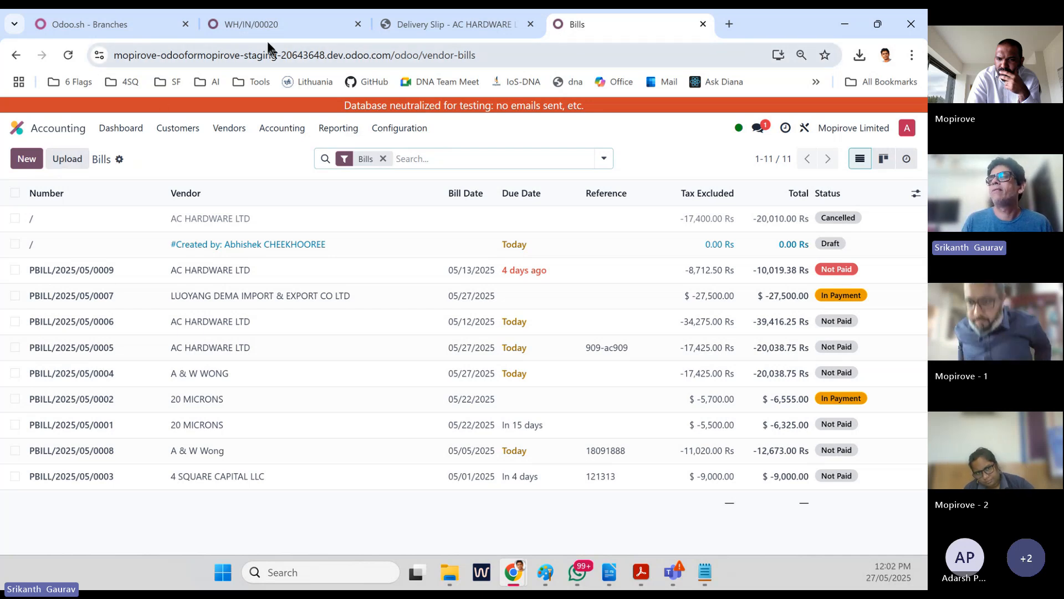
Step: Start a new purchase order with A.R STANCHEM PVT LTD as the vendor
left_click(249, 25)
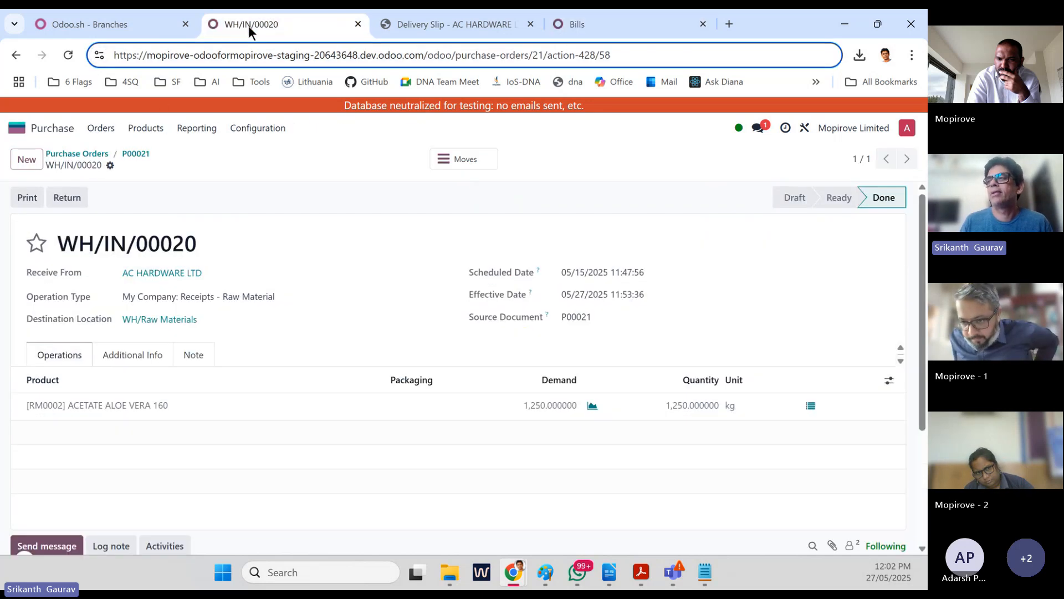
left_click(26, 161)
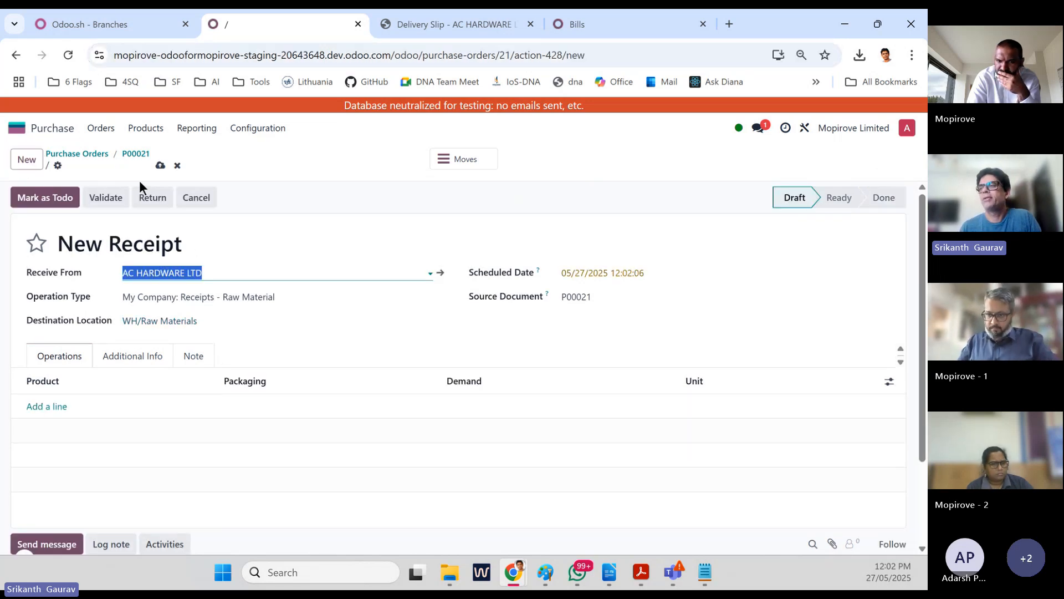
left_click(102, 129)
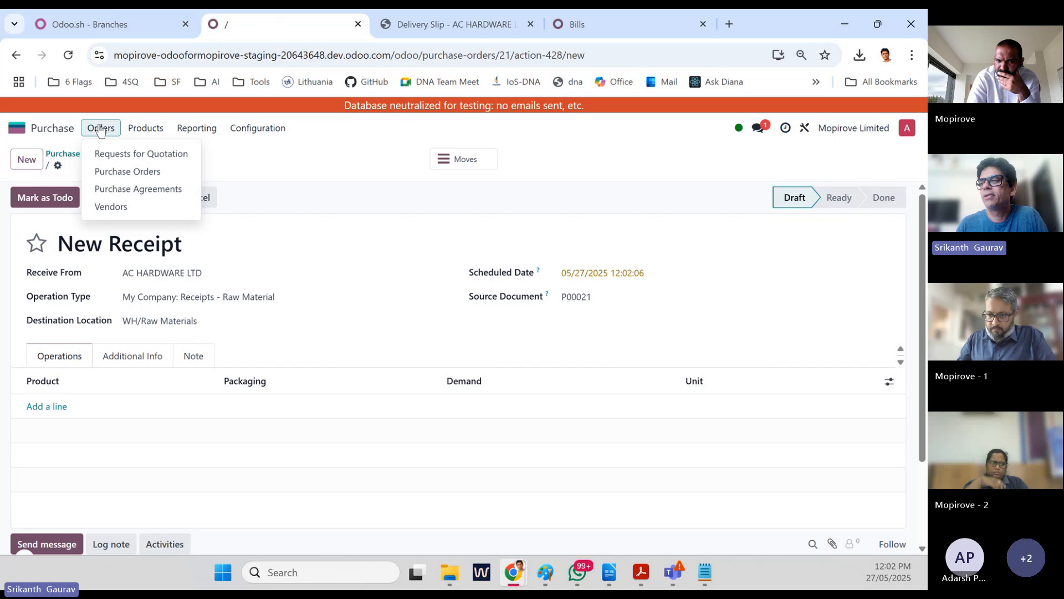
left_click(116, 171)
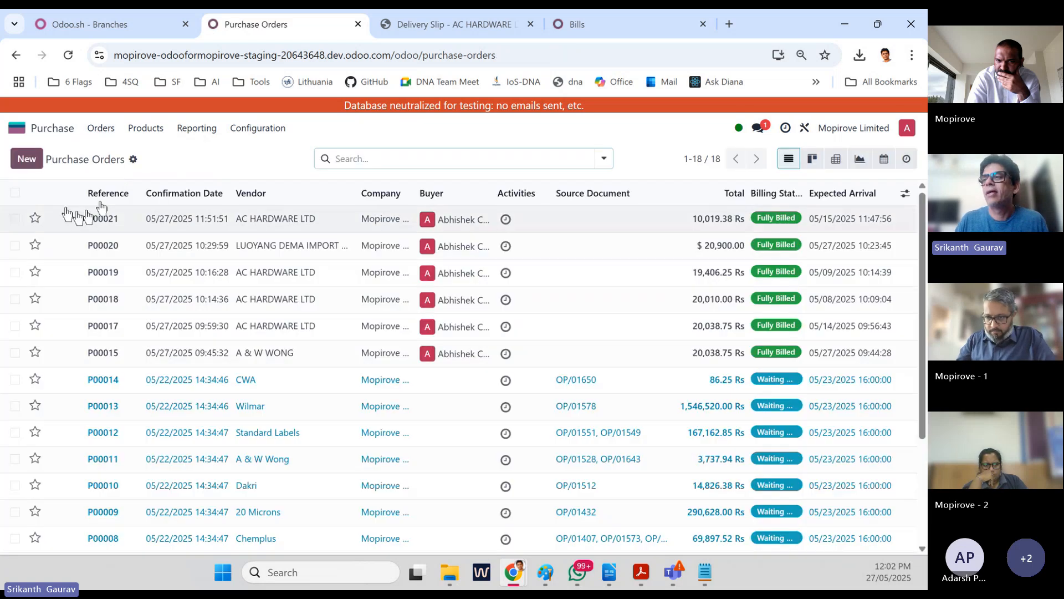
left_click(25, 160)
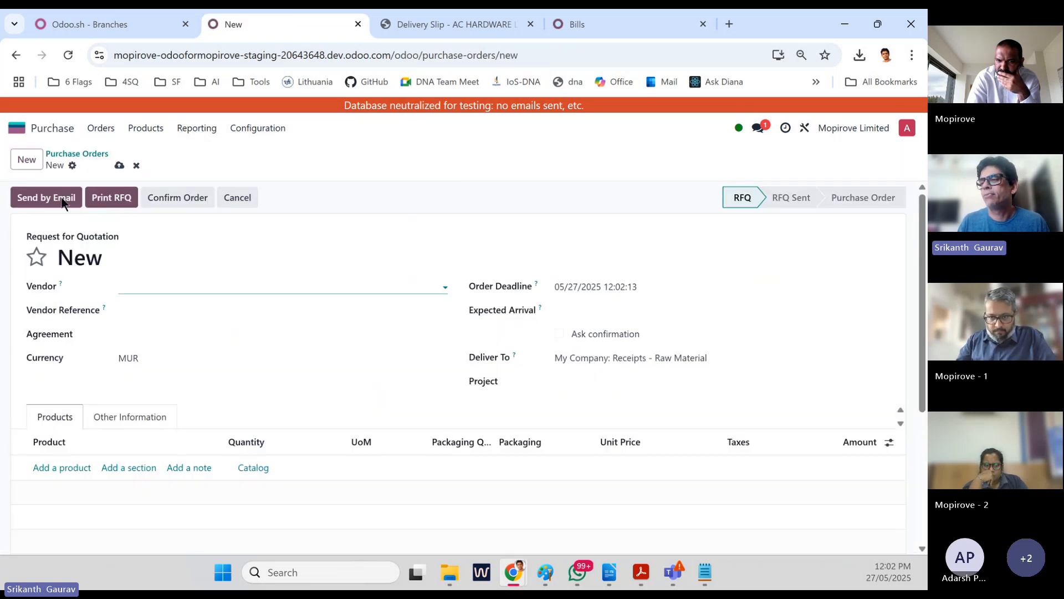
left_click(146, 283)
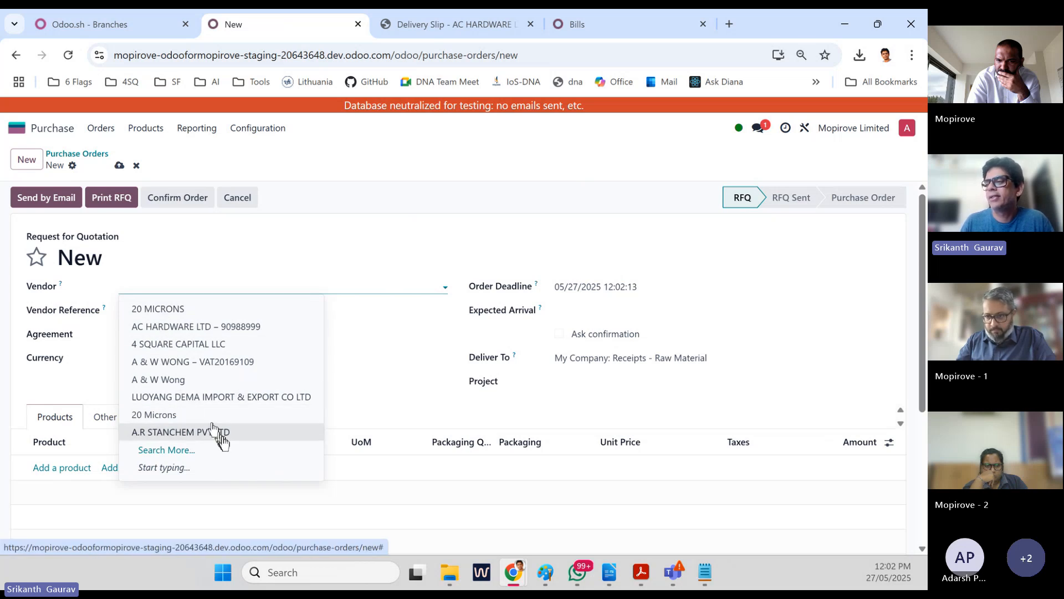
left_click(183, 438)
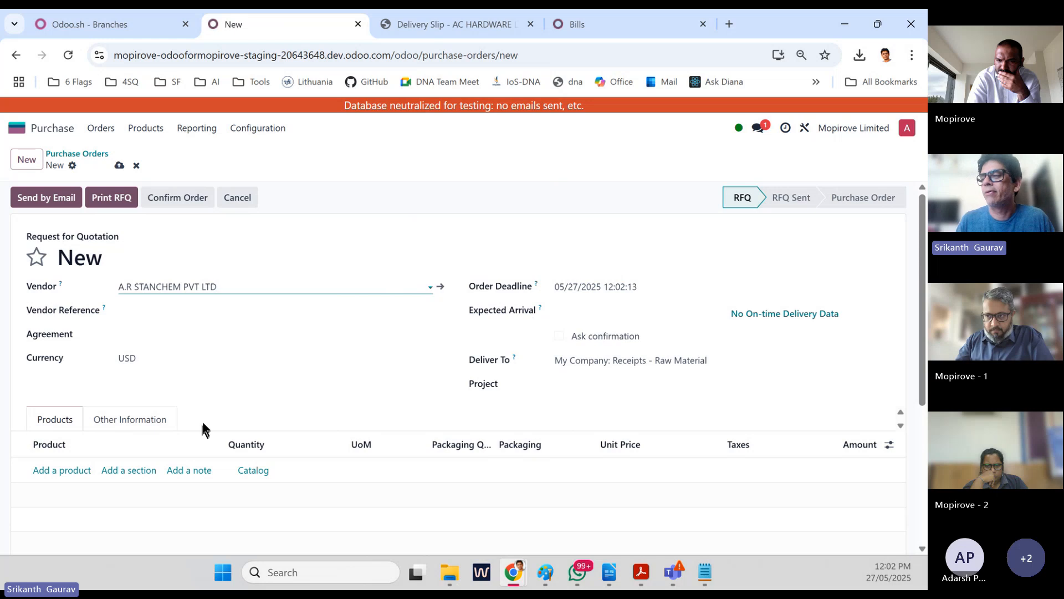
Step: Copy the vendor name A.R STANCHEM PVT LTD into cell B25 of the Training Agenda workbook
key("ctrl+shift+Left")
key("ctrl+shift+Left")
key("ctrl+shift+Left")
key("ctrl+shift+Left")
key("ctrl+shift+Left")
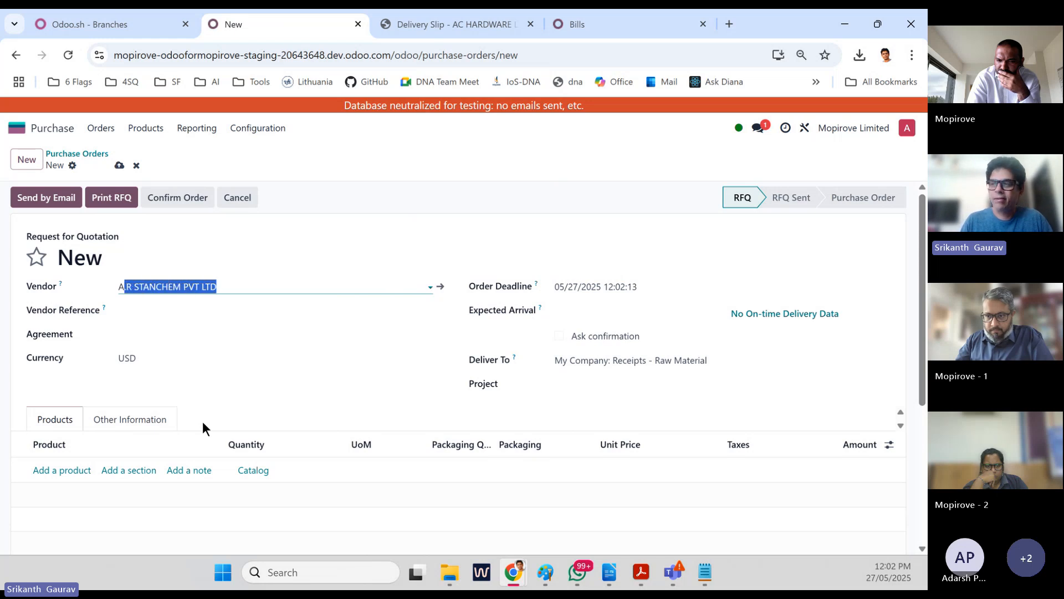
key("ctrl+shift+Left")
key("ctrl+c")
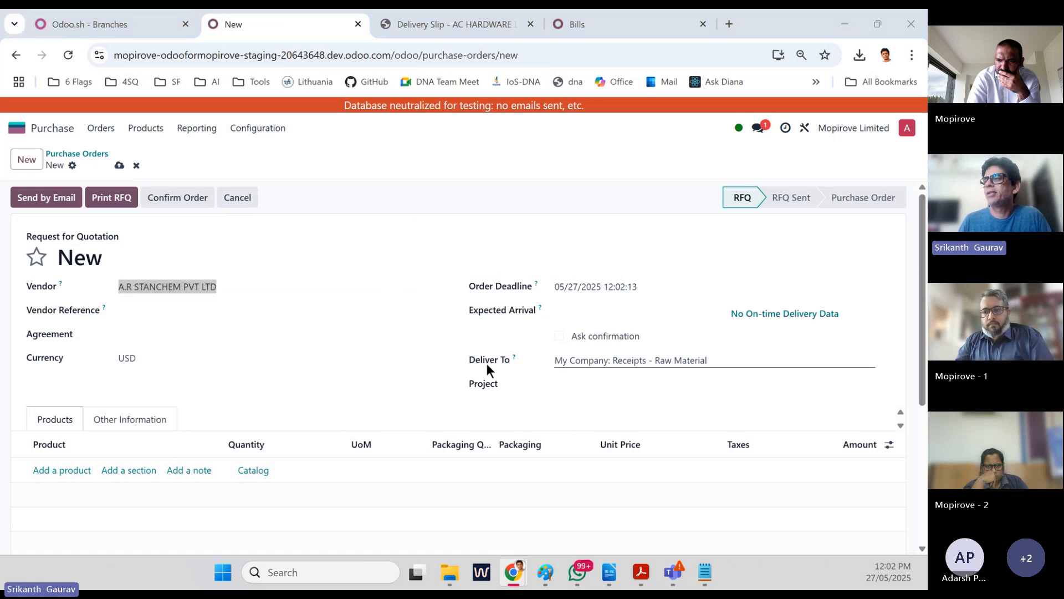
key("alt+Tab")
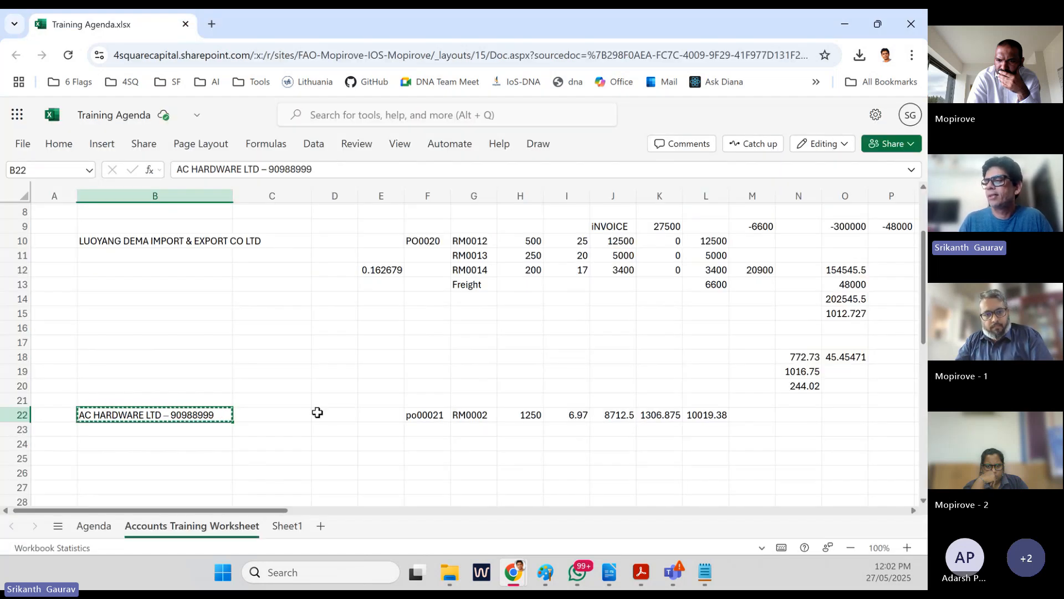
key("Down")
key("Down")
key("Down")
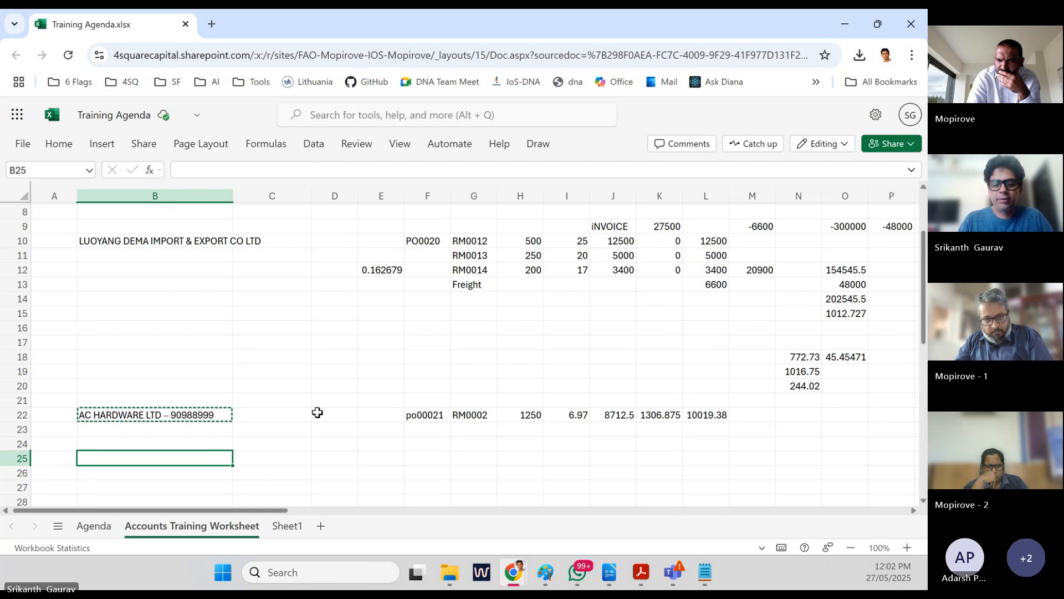
key("ctrl+v")
key("Down")
key("Up")
key("Right")
key("Right")
key("Right")
key("Right")
key("Right")
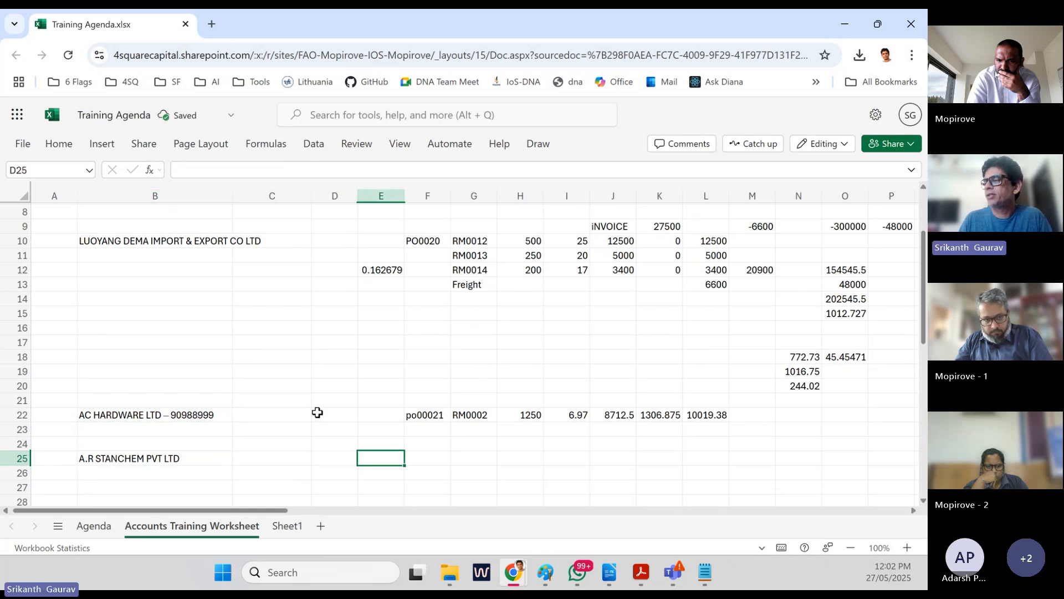
key("alt+Tab")
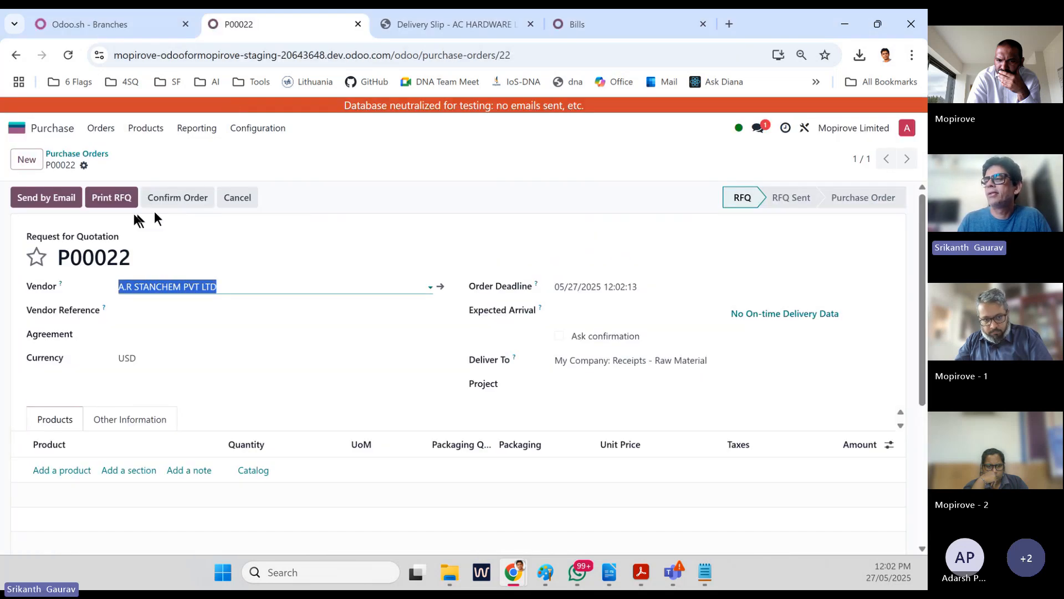
Step: Add ACETATE DANSK LAVENDER (RM0007) at 1,200 kg, removing its 15% EX tax
left_click(157, 325)
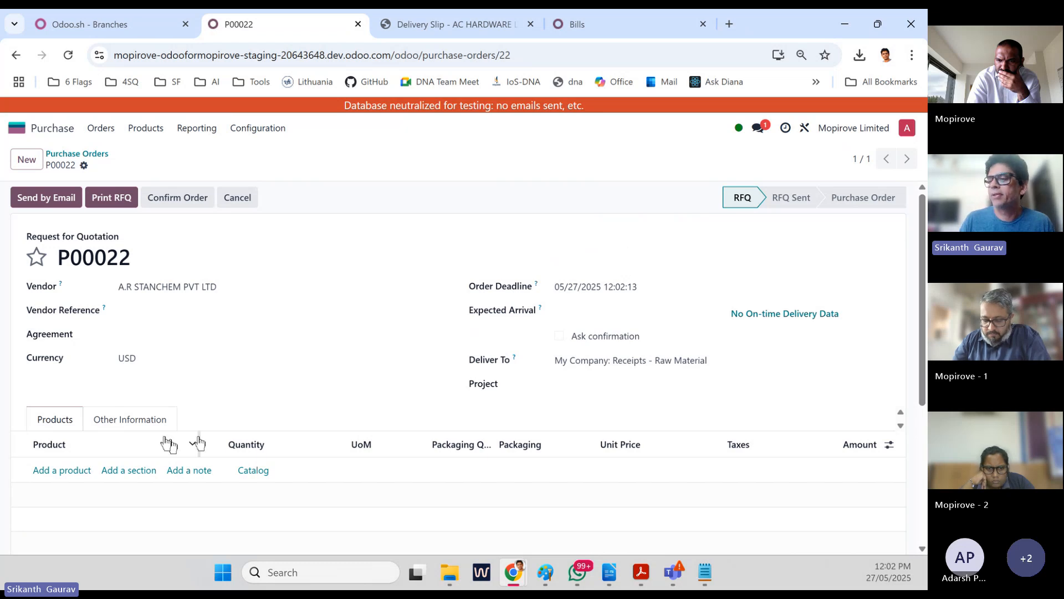
left_click(64, 469)
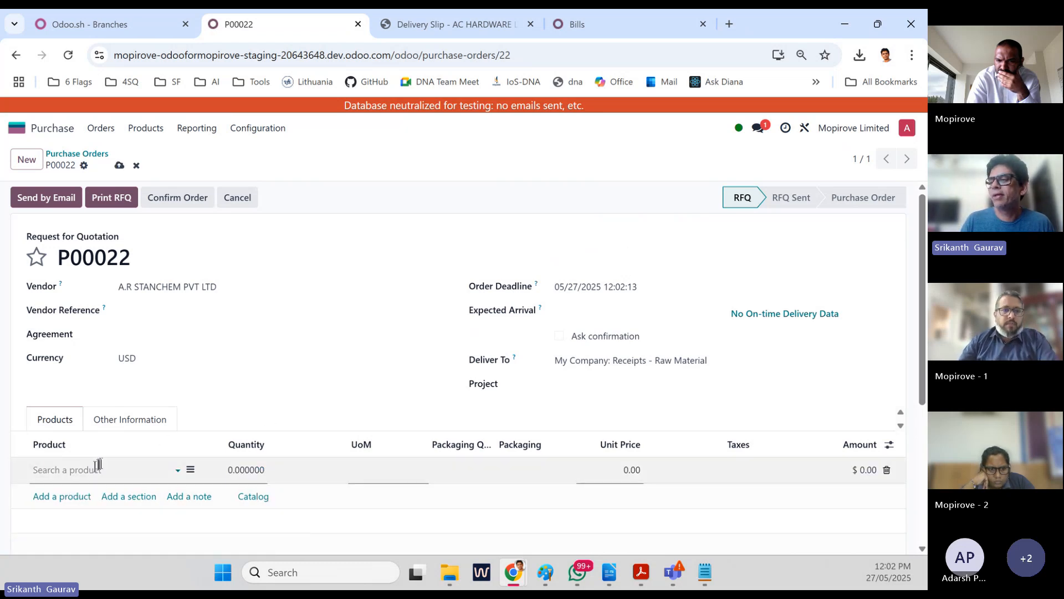
left_click(83, 470)
type("RM")
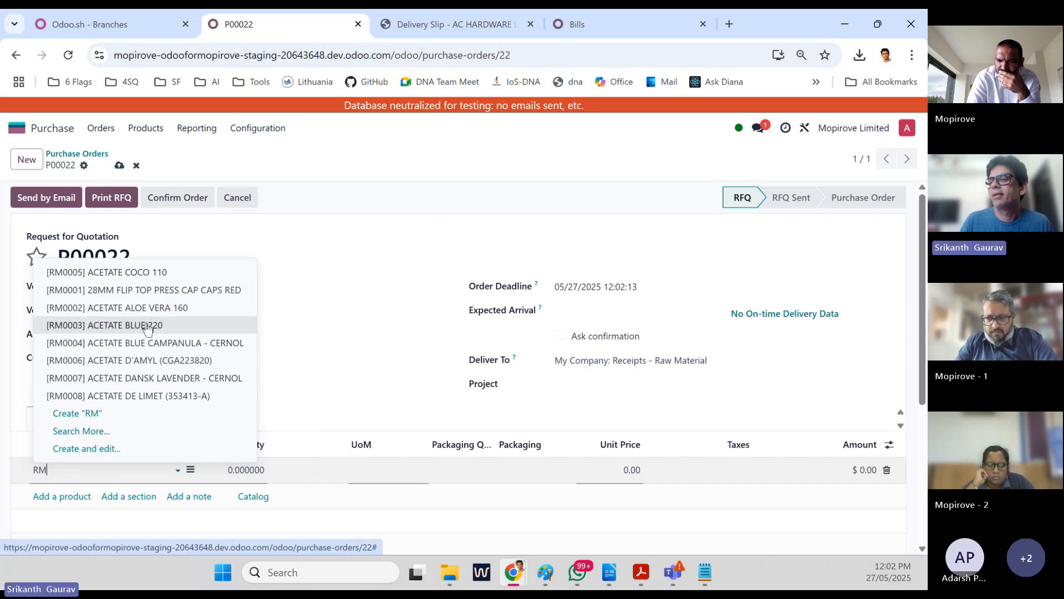
left_click(128, 385)
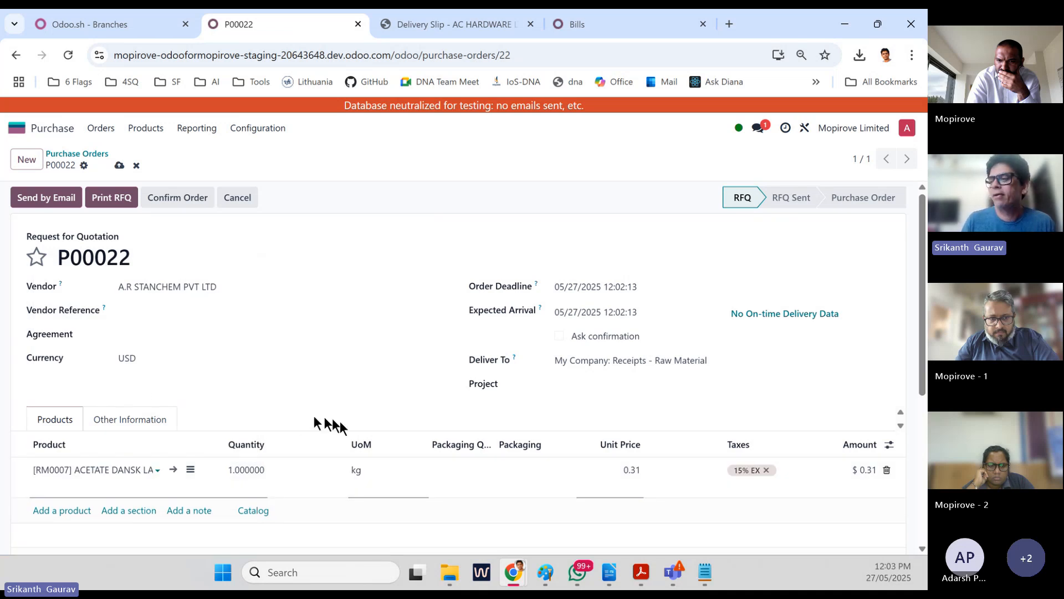
left_click(257, 472)
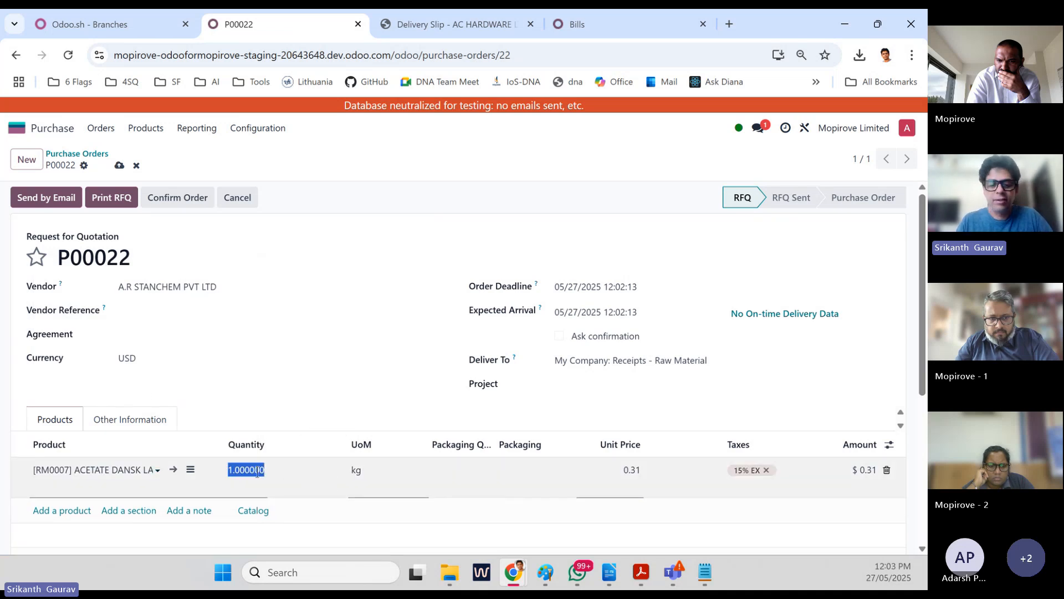
type("1,200")
key("Tab")
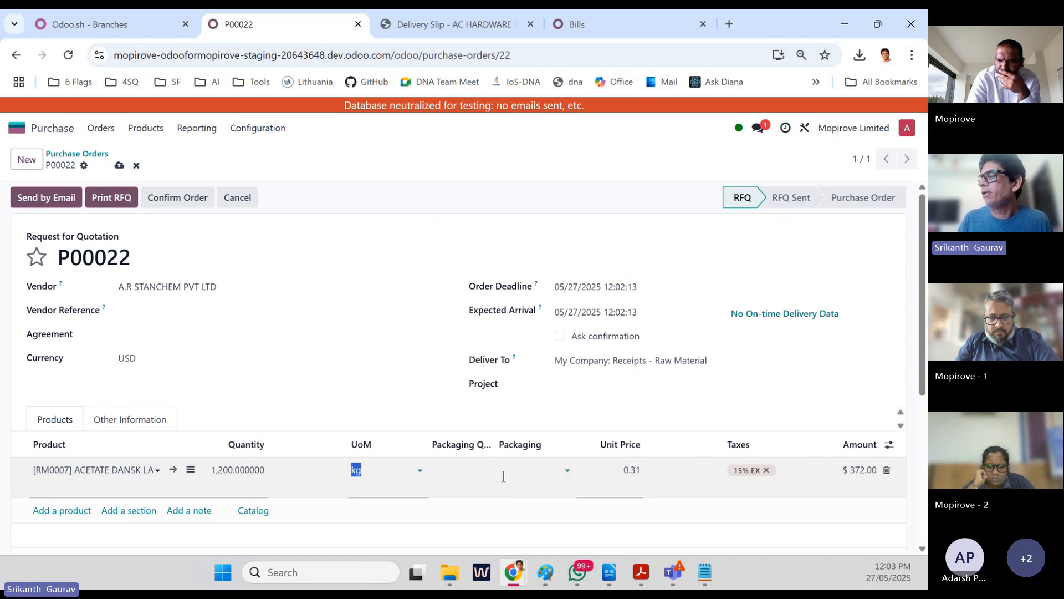
left_click(766, 471)
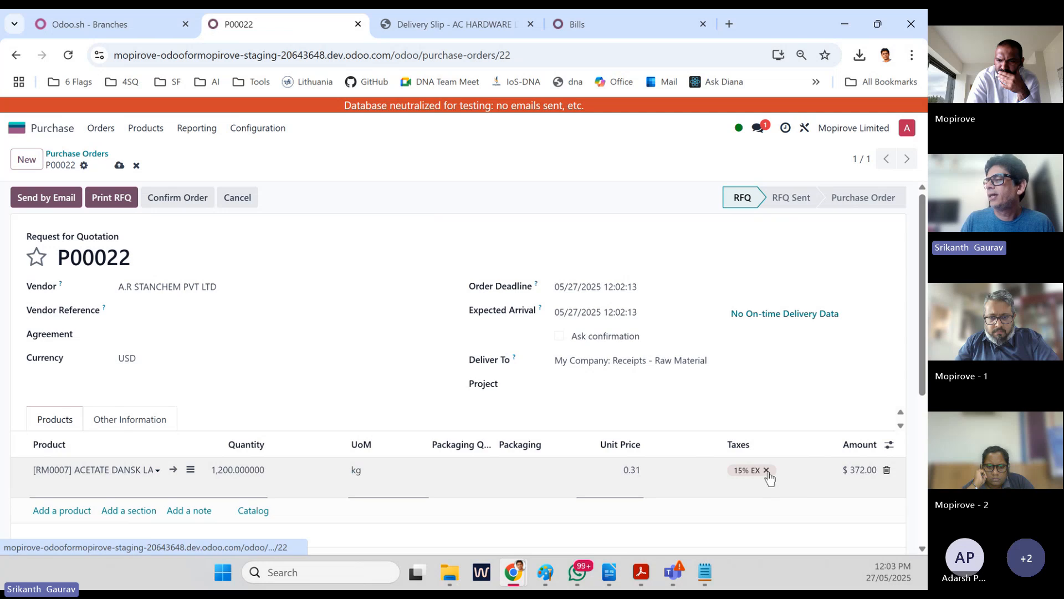
left_click(767, 470)
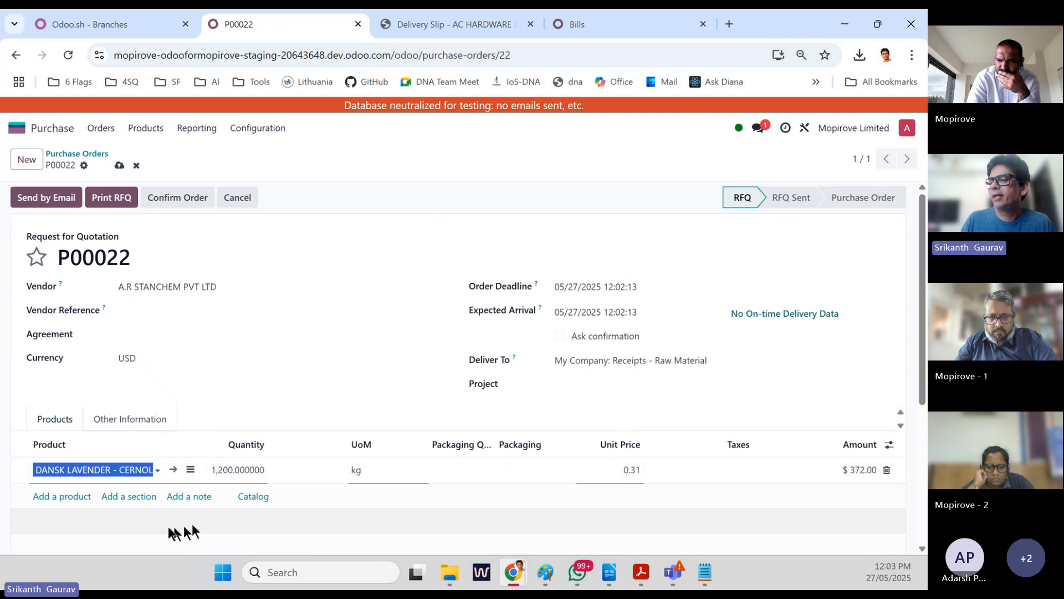
Step: Add ACETATE DE LIMET (RM0008) at 2,400 kg, also without the 15% EX tax
left_click(62, 497)
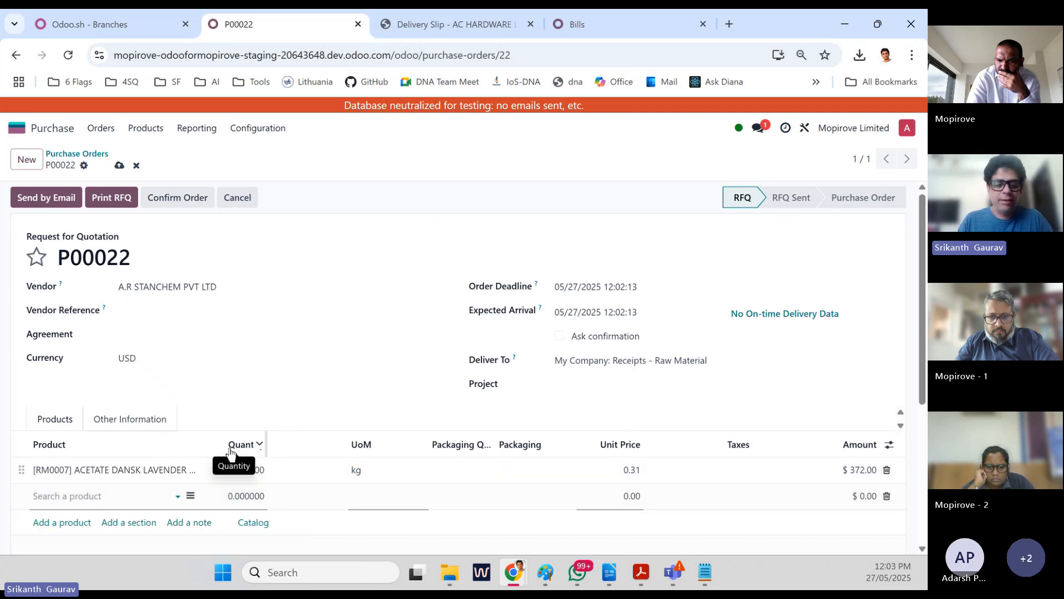
type("RM")
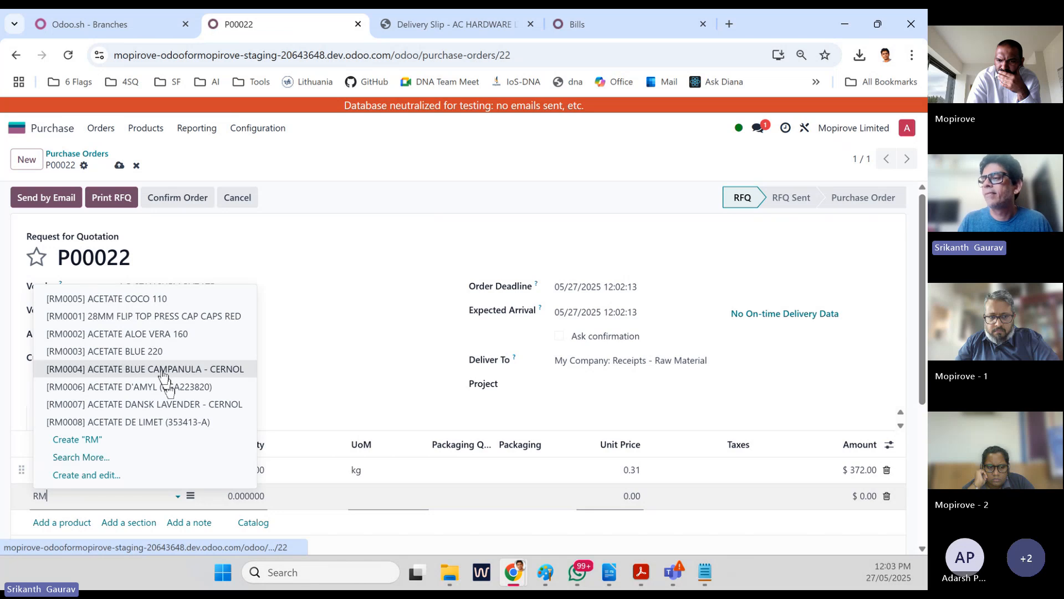
left_click(138, 424)
left_click(229, 496)
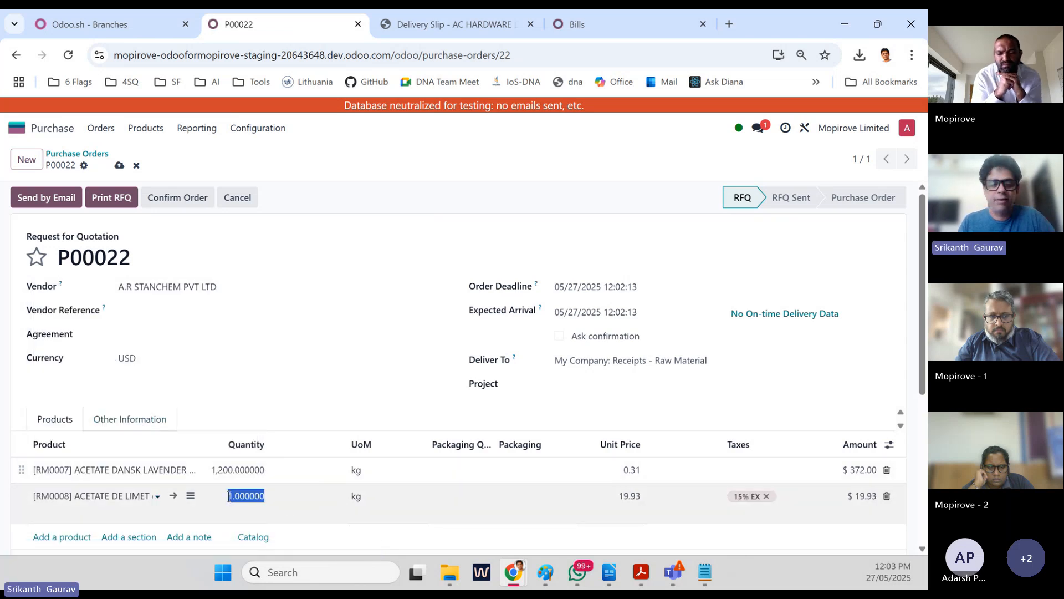
type("2400")
key("Tab")
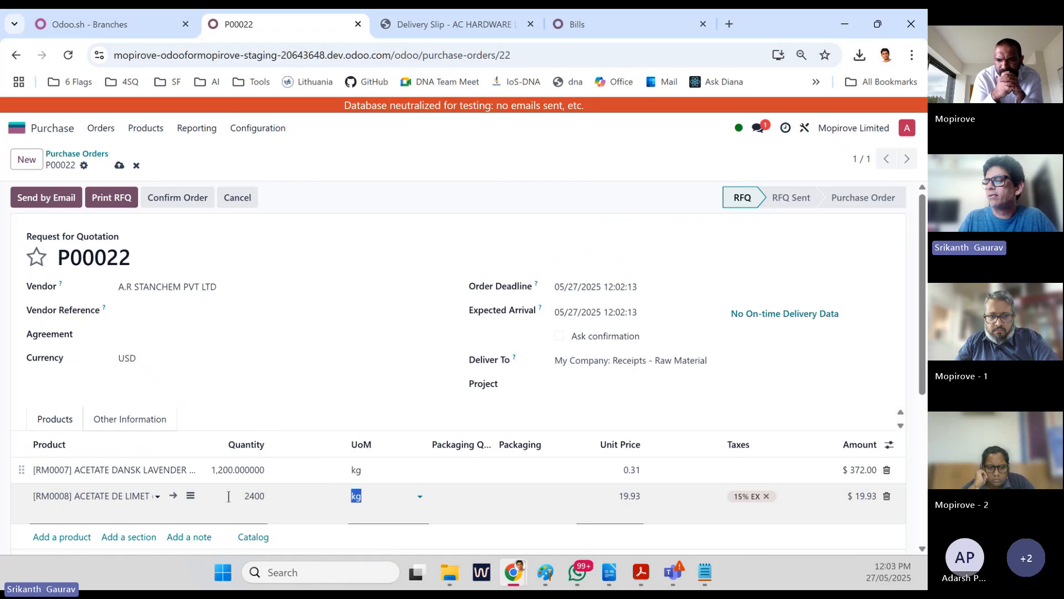
scroll(639, 424, "down", 1)
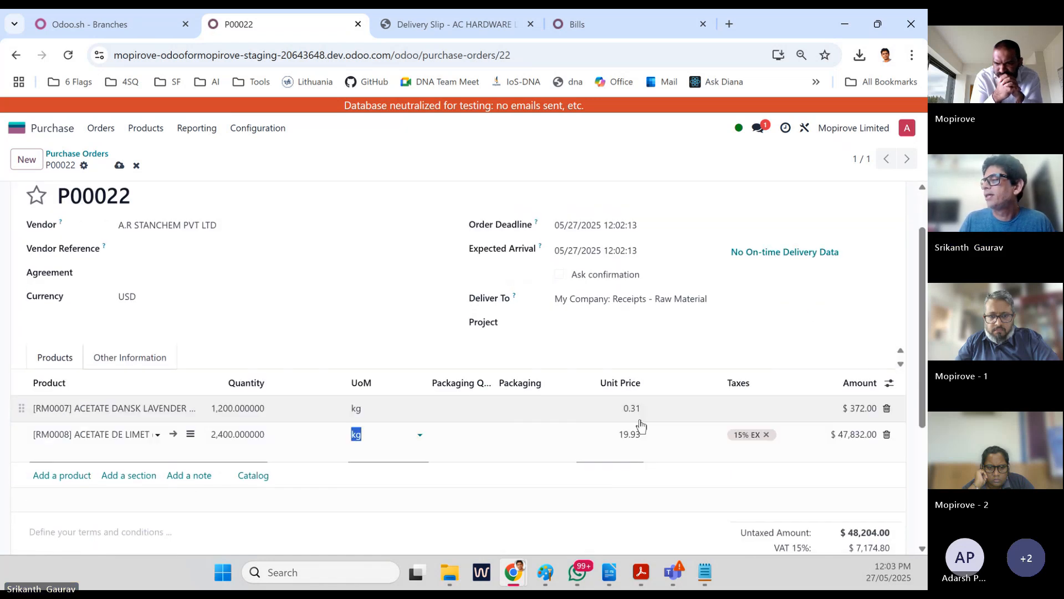
left_click(766, 432)
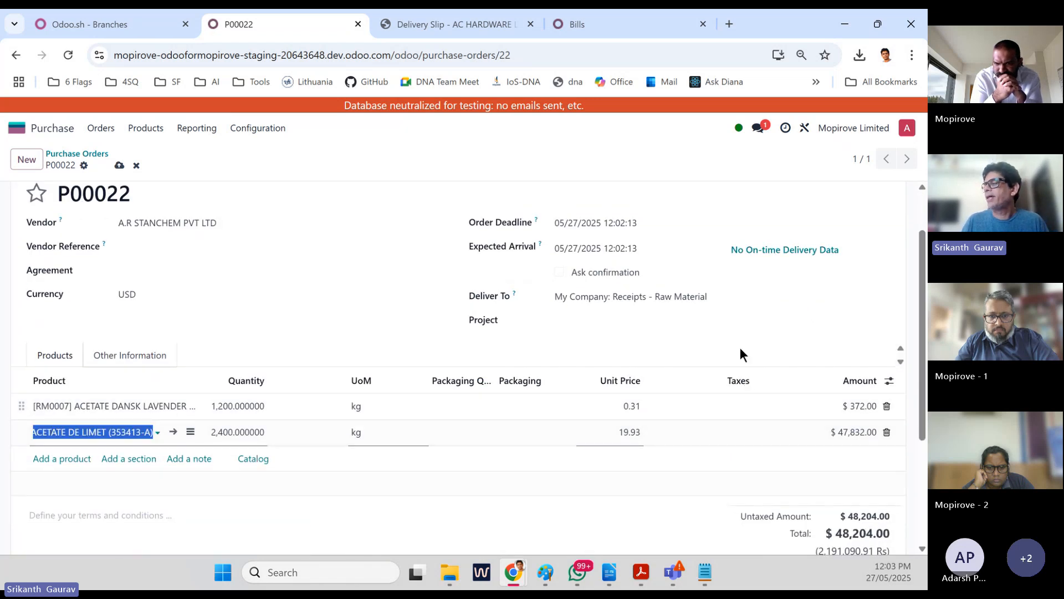
scroll(742, 353, "down", 1)
scroll(742, 355, "up", 1)
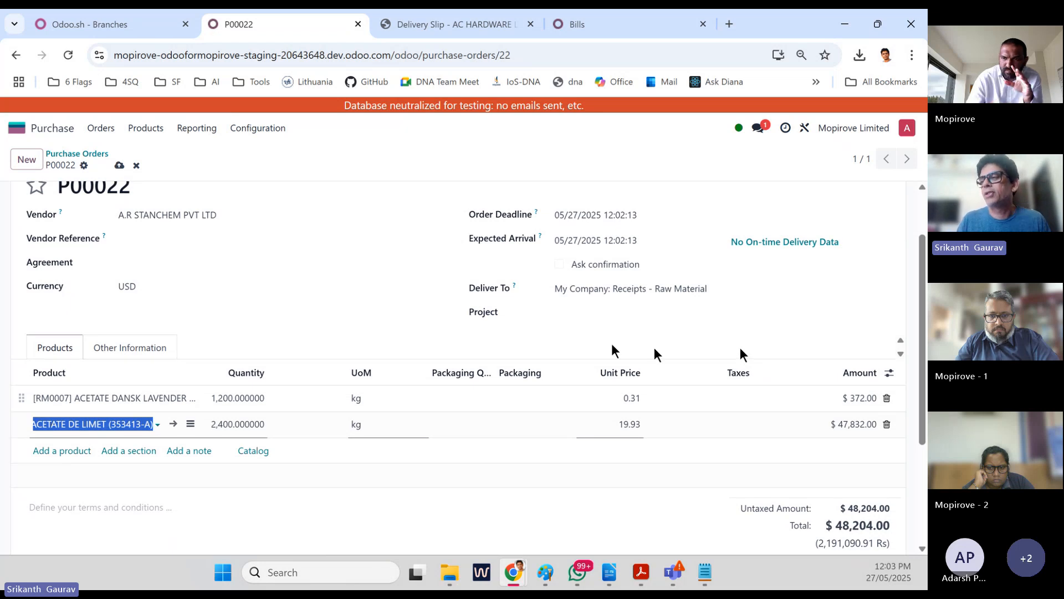
Step: Finish editing the RM0008 line on P00022 and review its packaging options
left_click(753, 166)
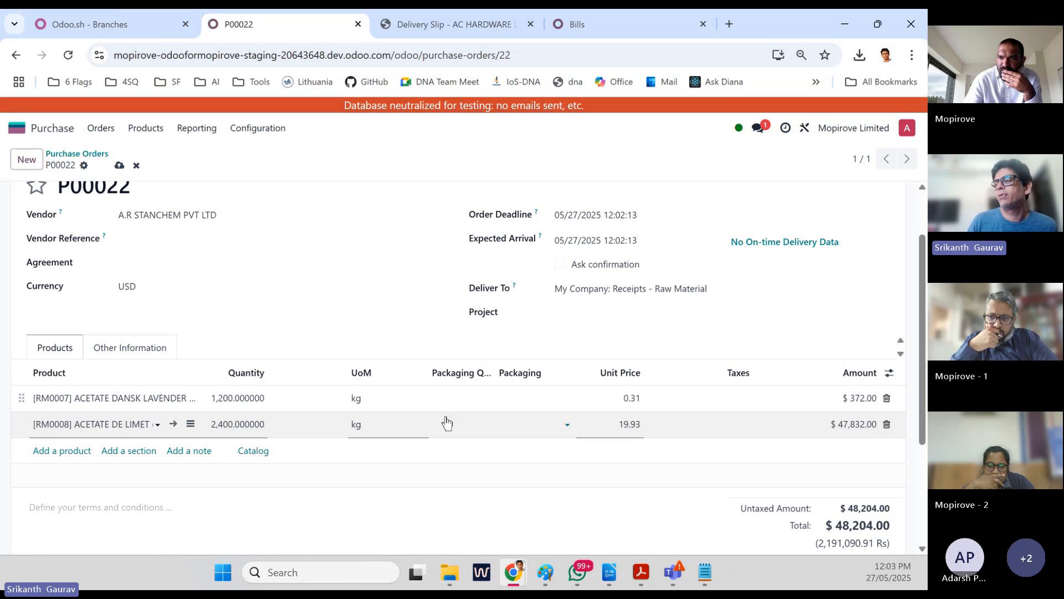
left_click(543, 426)
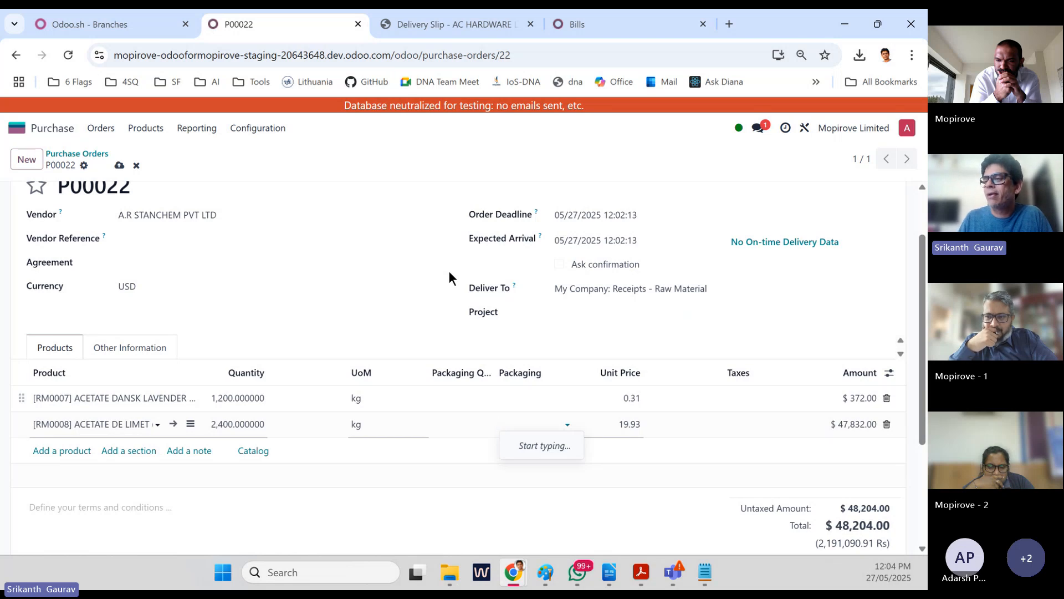
Step: Enter item code RM0007 in cells G24 and G25 of the Training Agenda sheet
key("alt+Tab")
key("Up")
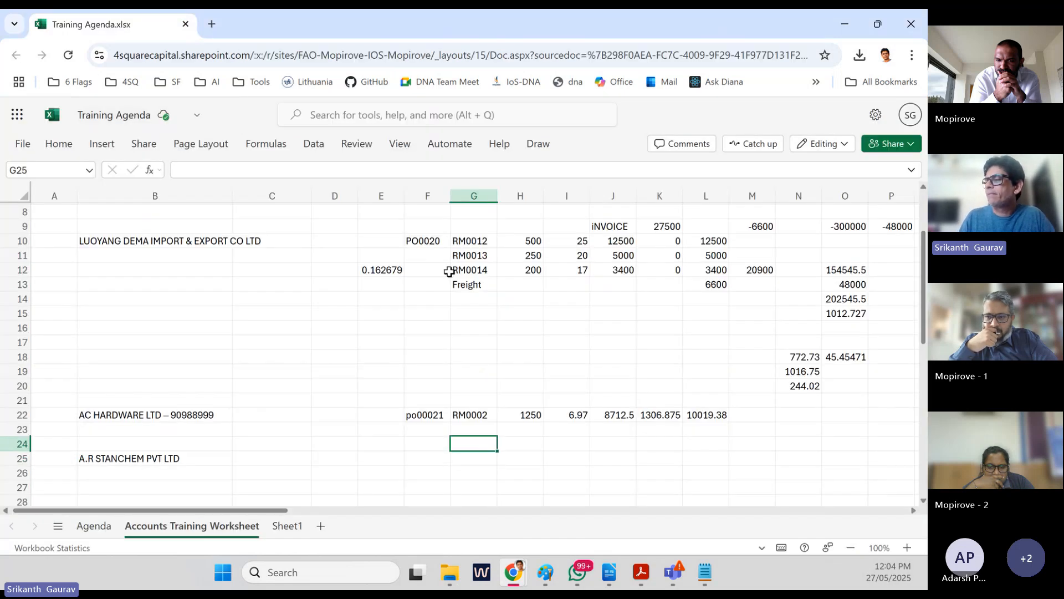
type("rm00")
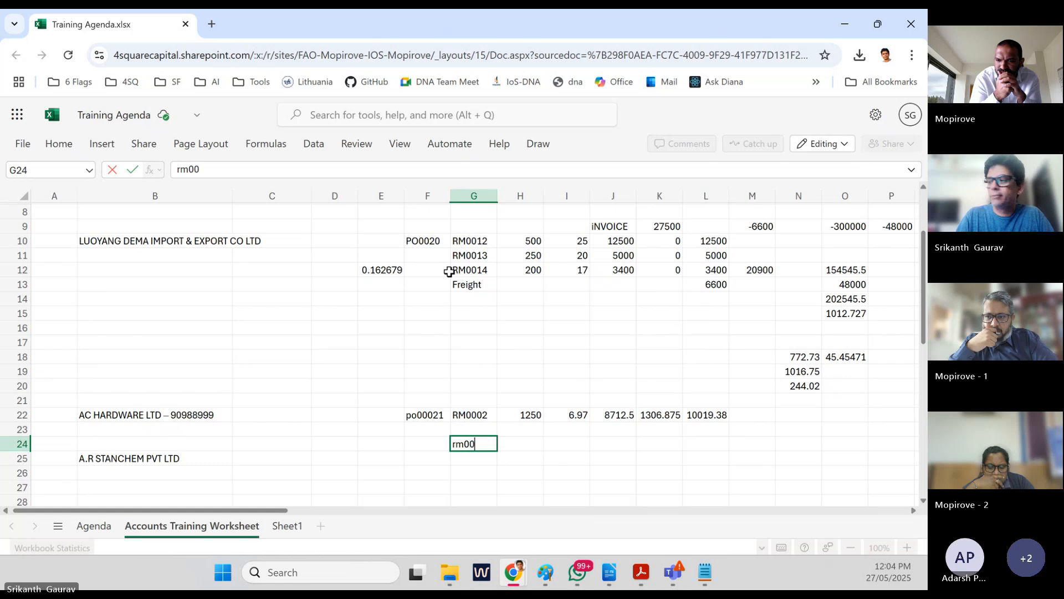
key("BackSpace")
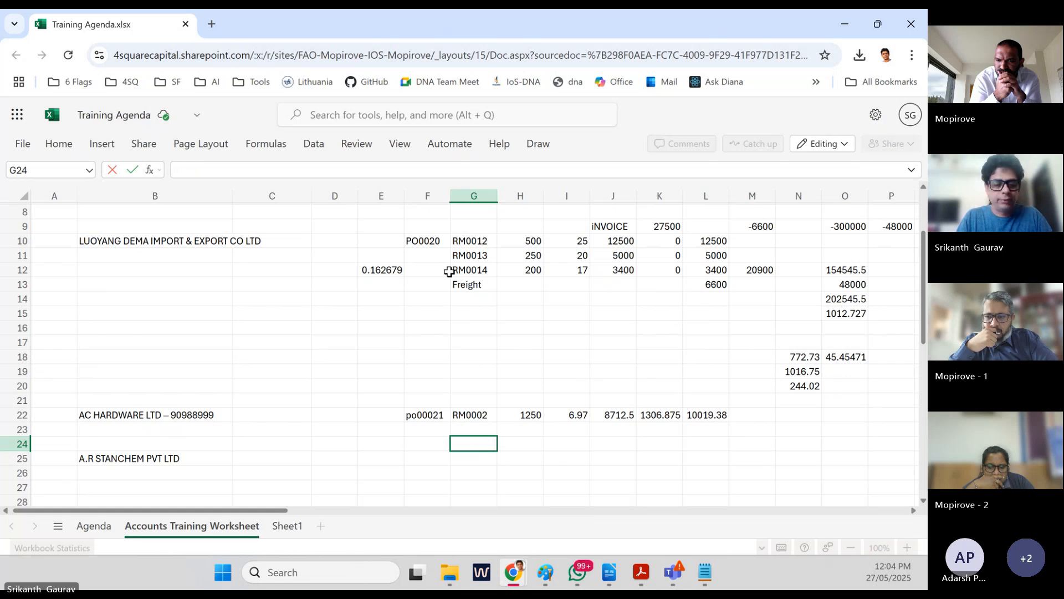
type("RM0007")
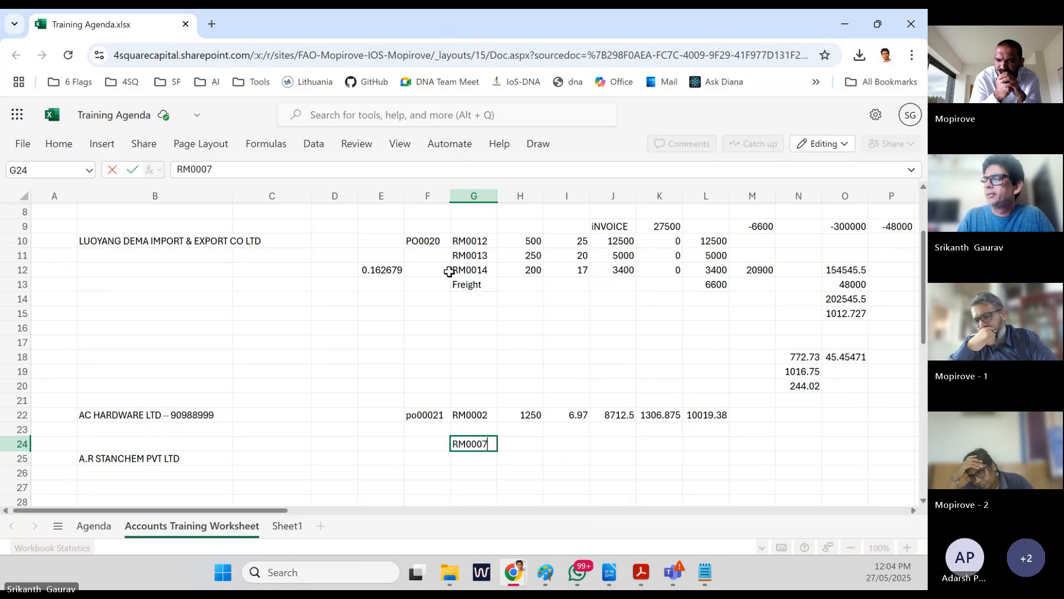
key("Return")
type("RM0007")
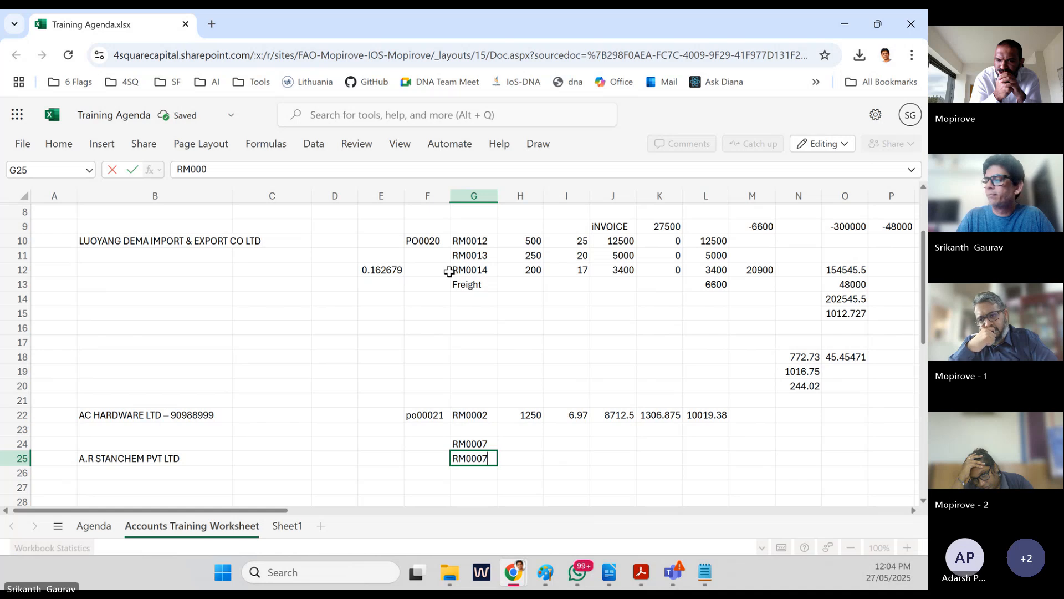
key("Return")
key("Up")
key("Up")
Step: Fill row 24 with currency USD in E24 and rate 0.022 in D24
key("Left")
key("Left")
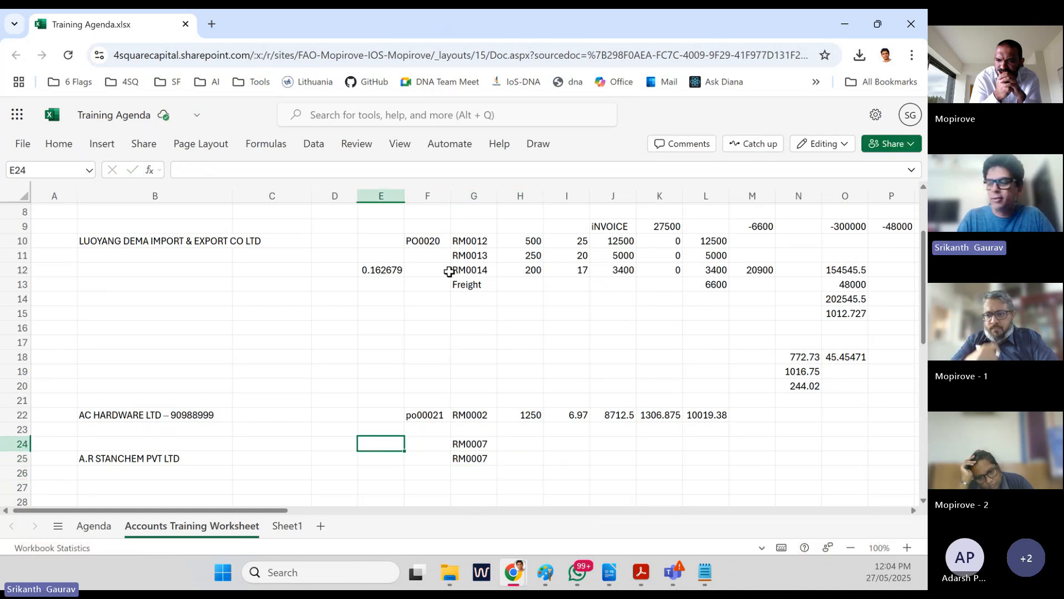
type("USD")
key("Left")
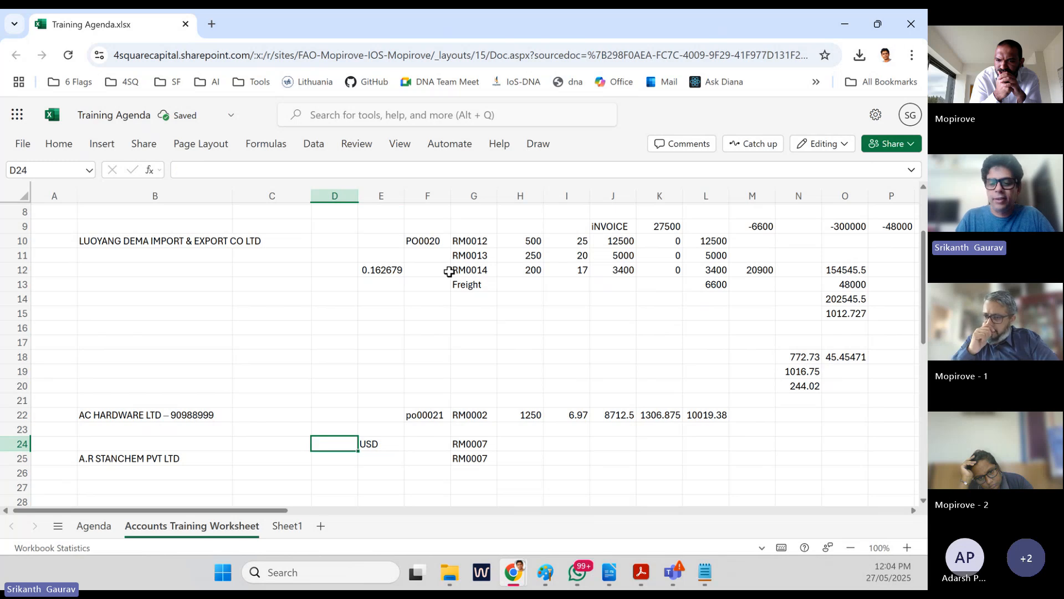
type("0.00")
key("BackSpace")
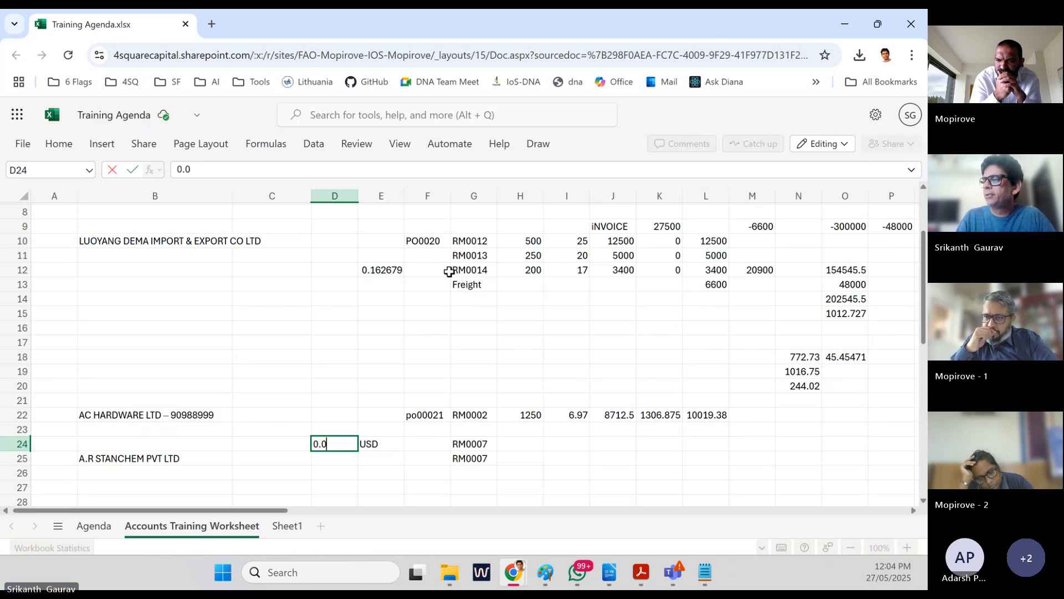
type("22")
key("Return")
key("Up")
key("Right")
key("Right")
key("Right")
key("Right")
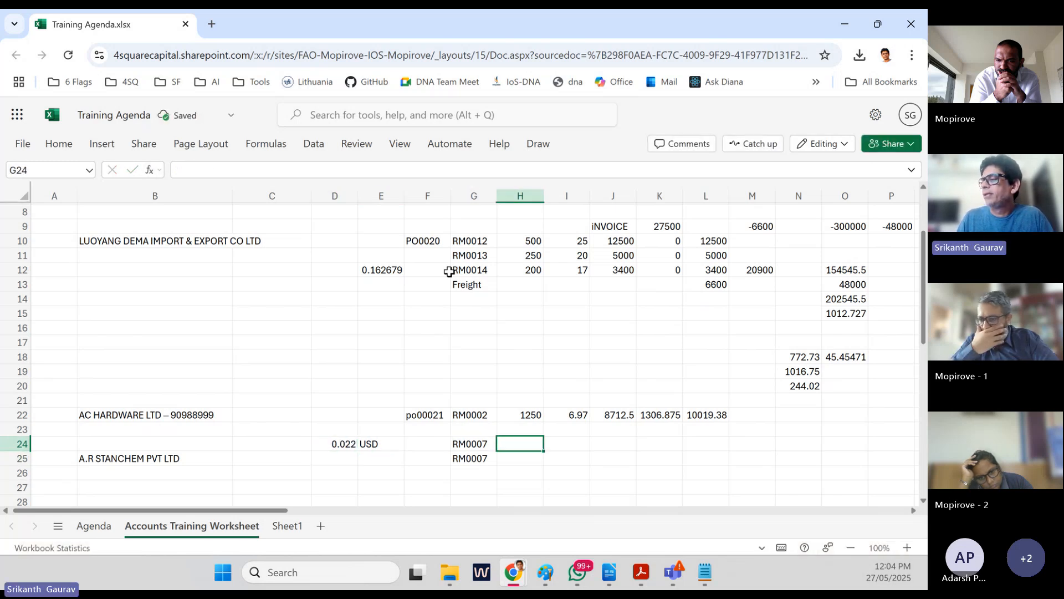
Step: Enter quantities 1200 and 2400 in H24 and H25, matching the Odoo order
key("alt+Tab")
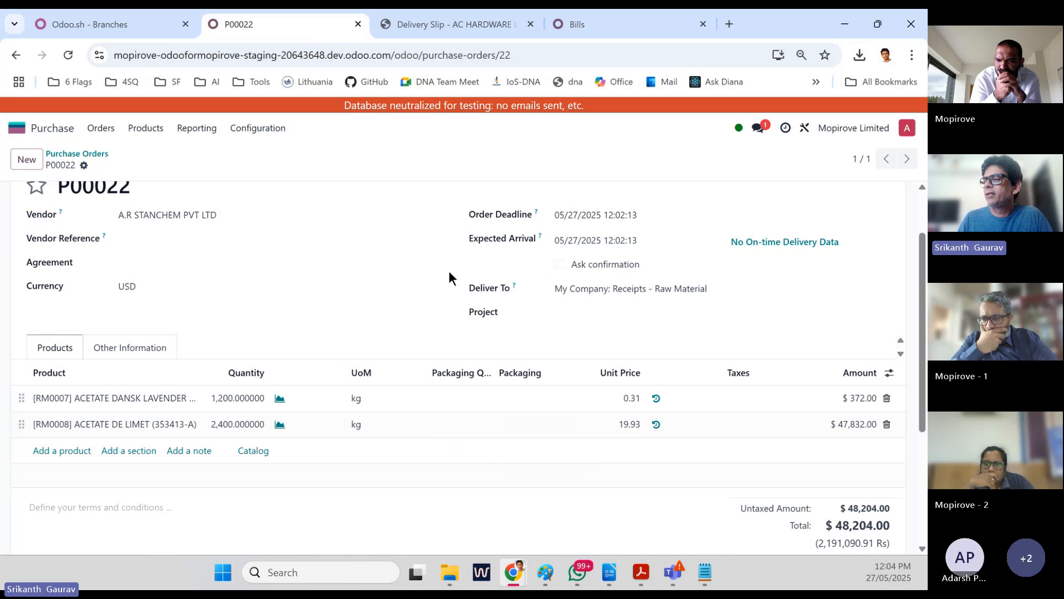
key("alt+Tab")
type("1200")
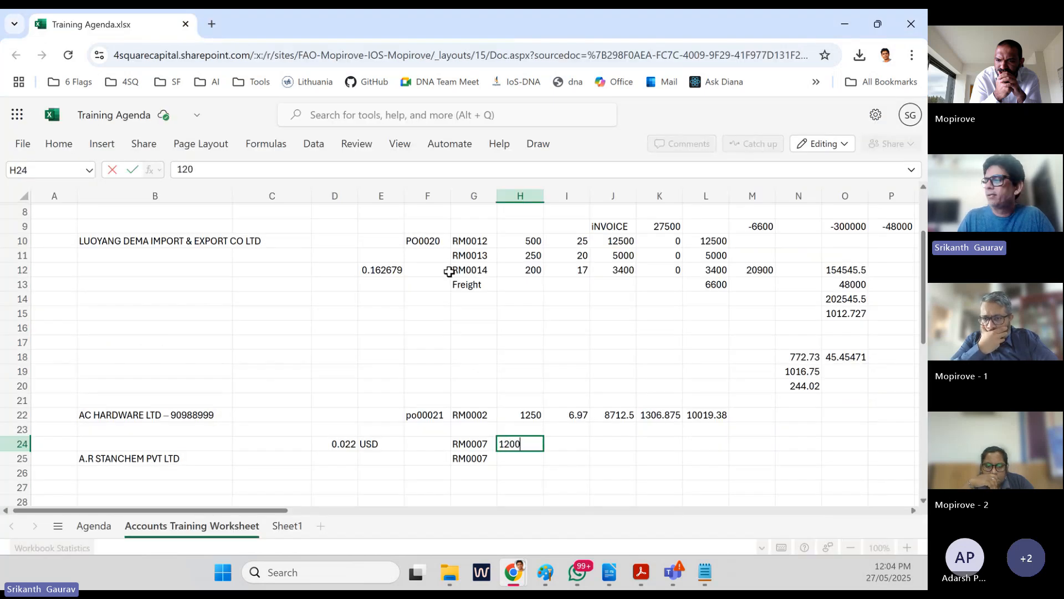
key("Return")
type("2400")
key("Up")
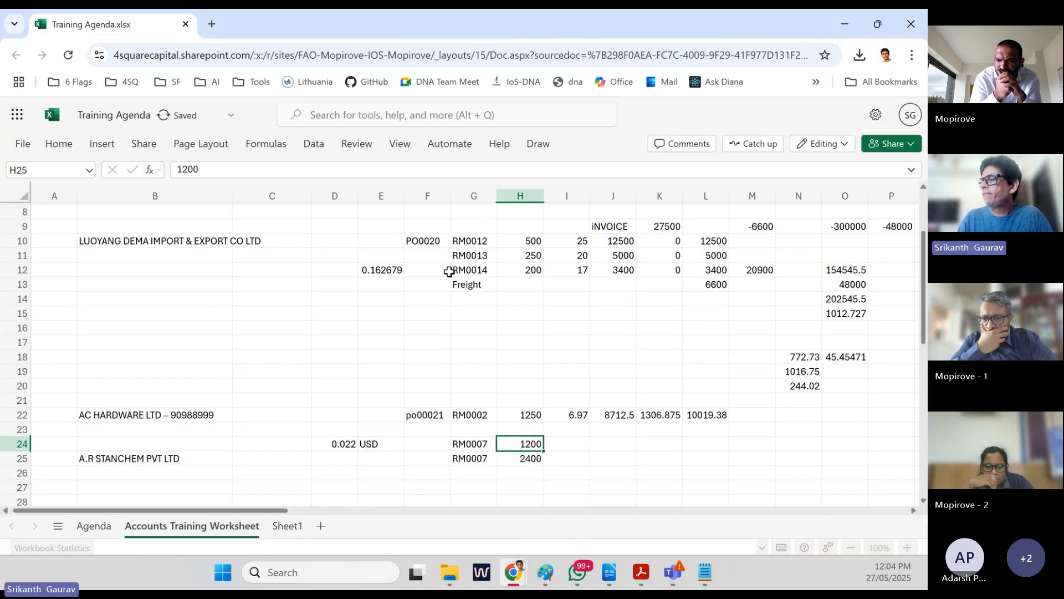
key("Right")
Step: Enter unit prices 0.31 and 19.93 in I24 and I25, checked against Odoo
key("alt+Tab")
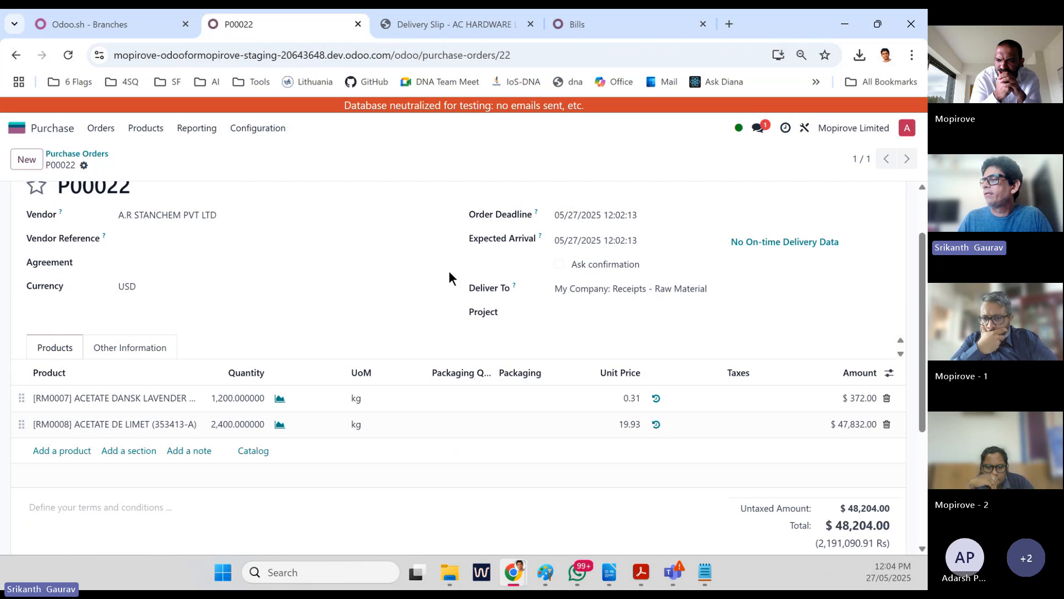
key("alt+Tab")
type("0.31")
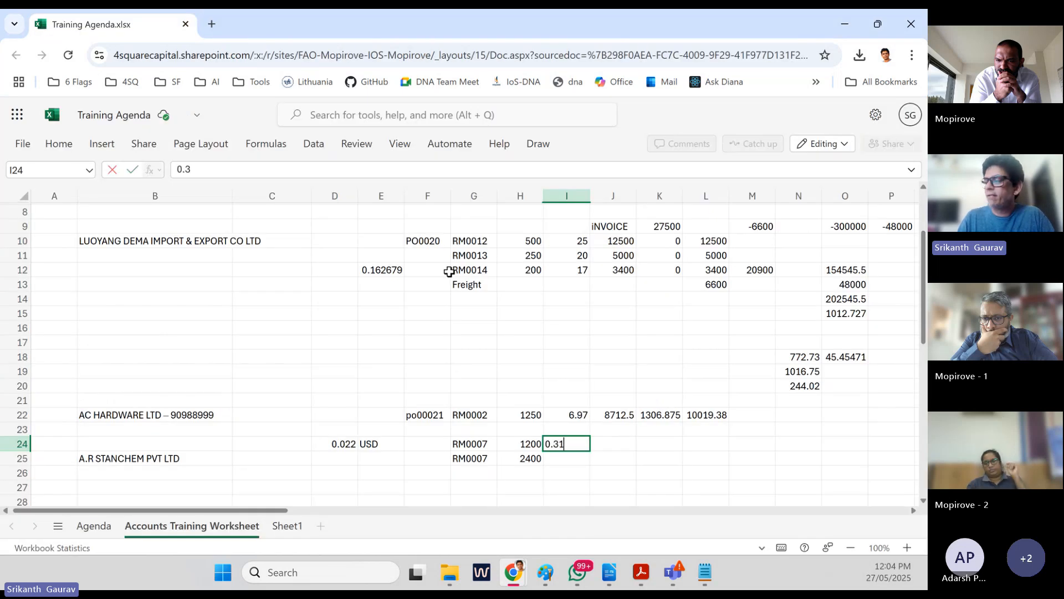
key("Return")
key("alt+Tab")
key("alt+Tab")
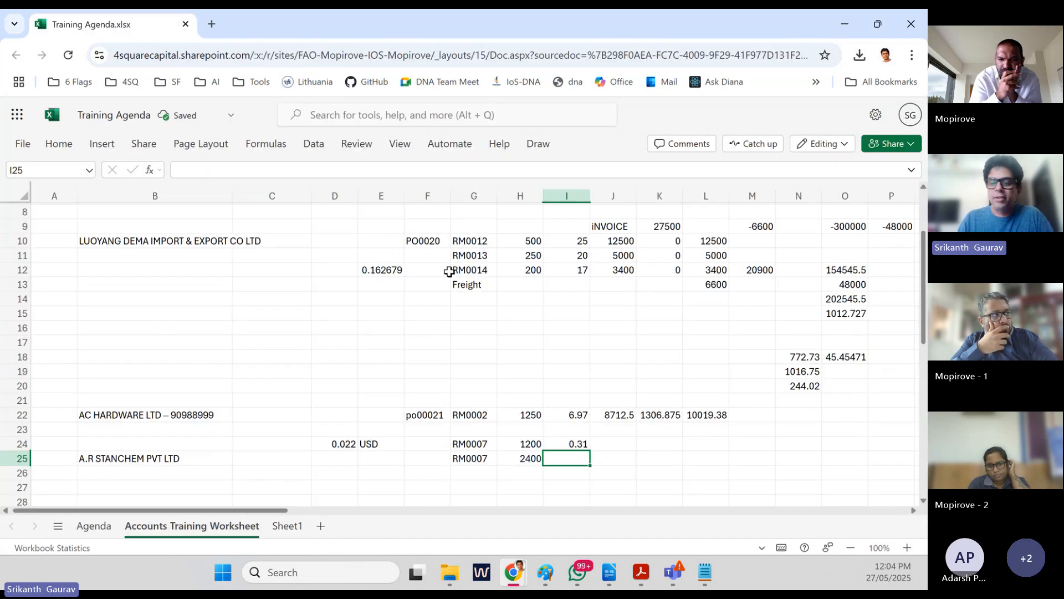
type("19.93")
key("Return")
key("Up")
key("Up")
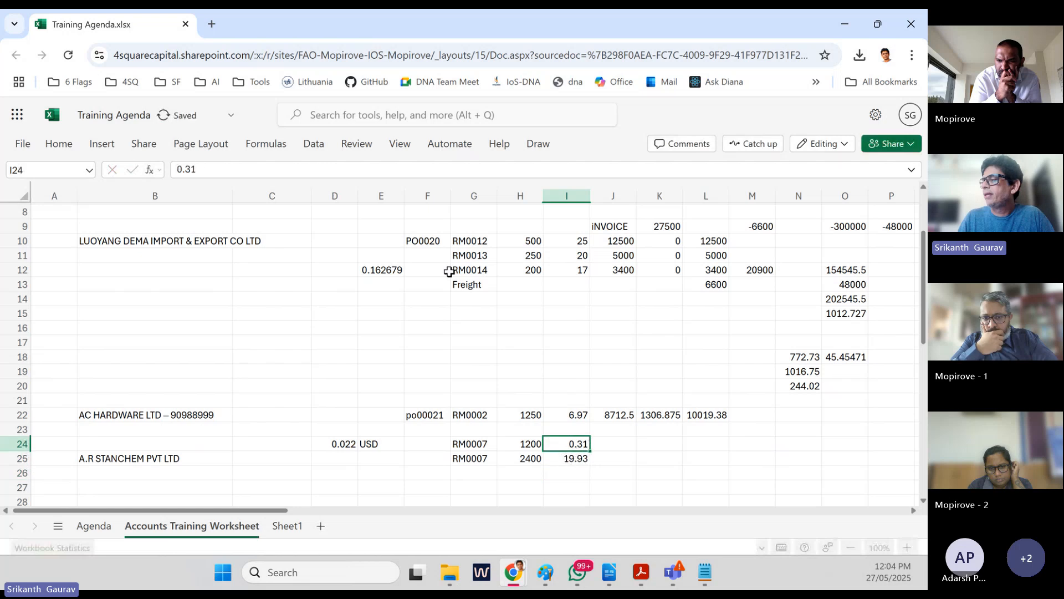
key("Right")
Step: Write a J24 formula dividing the I24 price by the D24 rate, giving 14.09091
type("=")
key("Left")
key("Left")
key("Left")
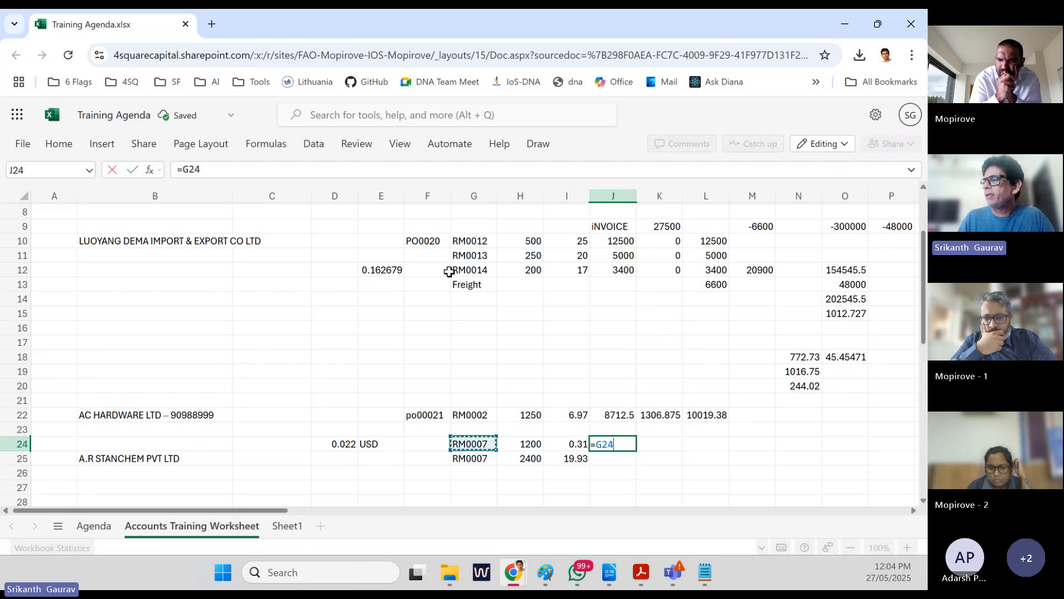
key("Right")
key("Right")
type("*")
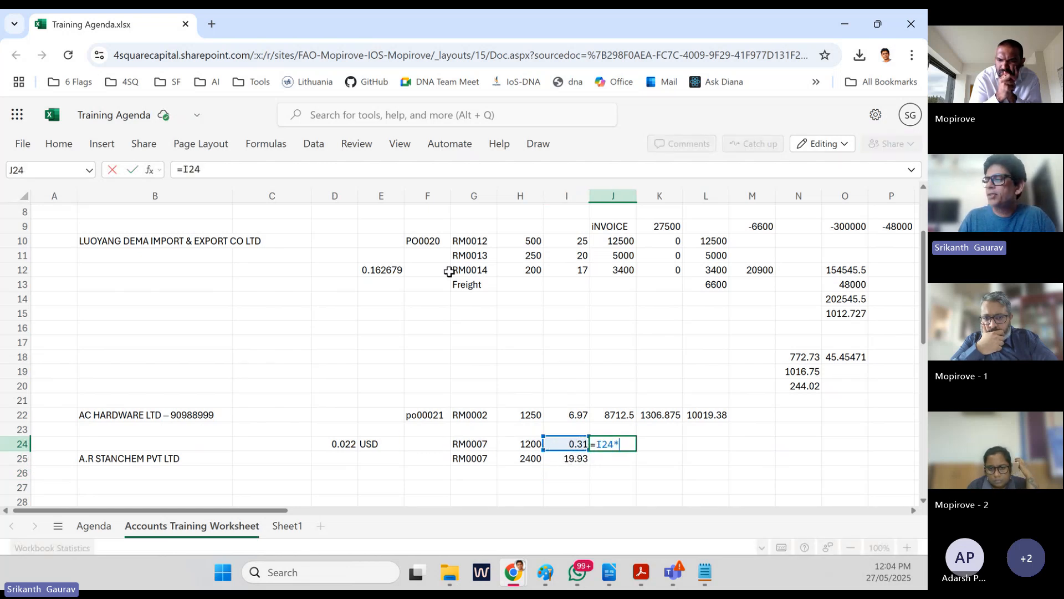
key("Left")
key("Left")
key("Left")
key("Left")
key("Left")
key("Left")
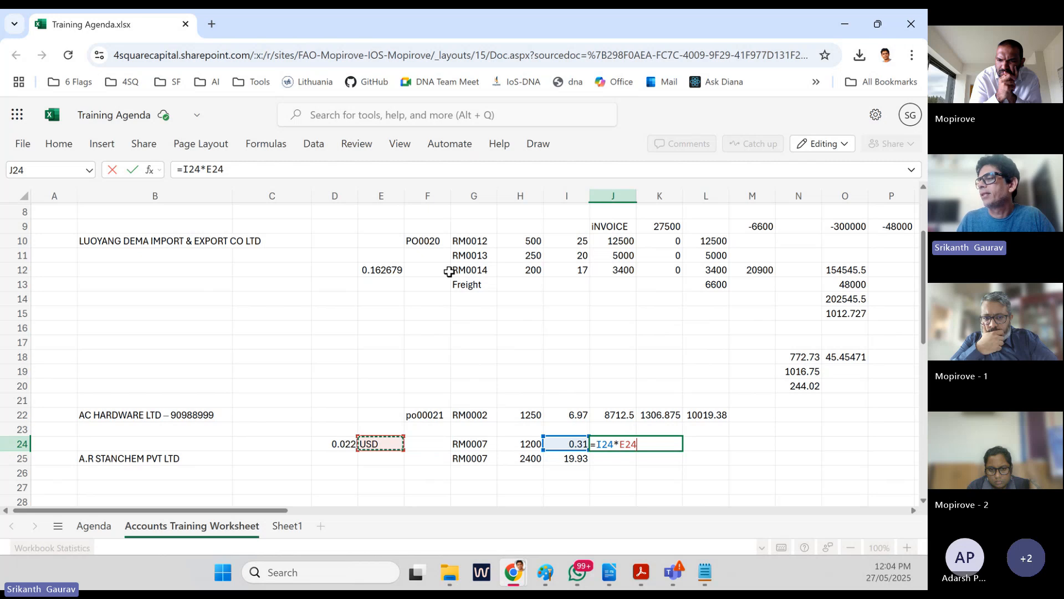
key("Return")
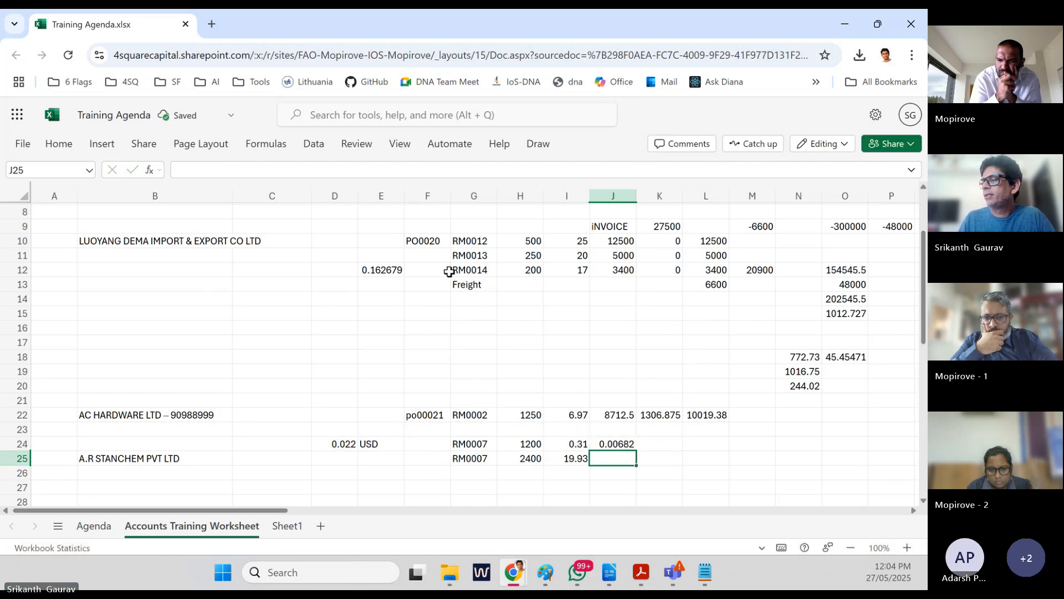
key("Up")
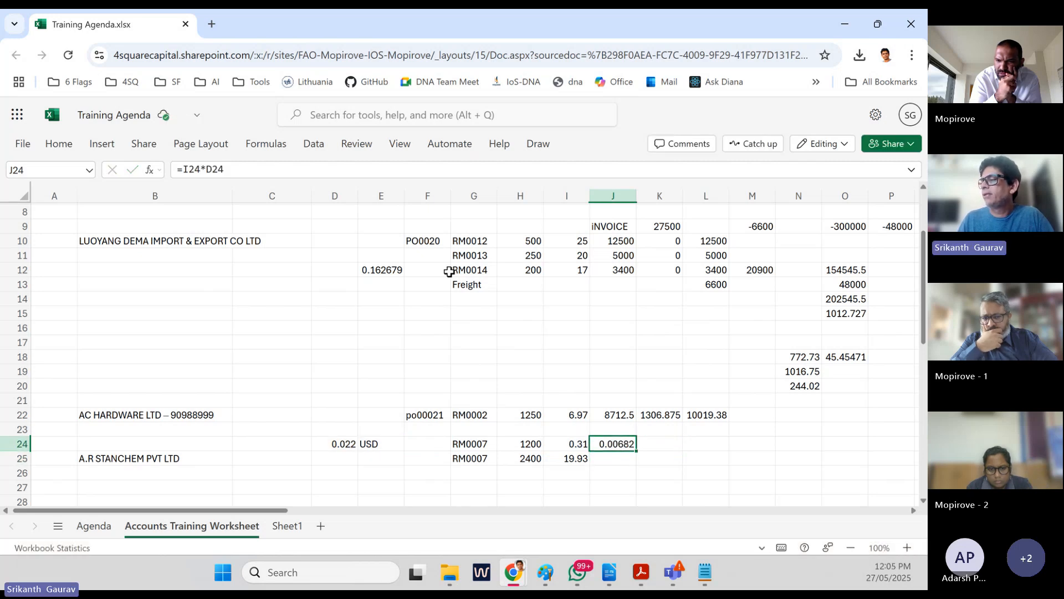
type("=")
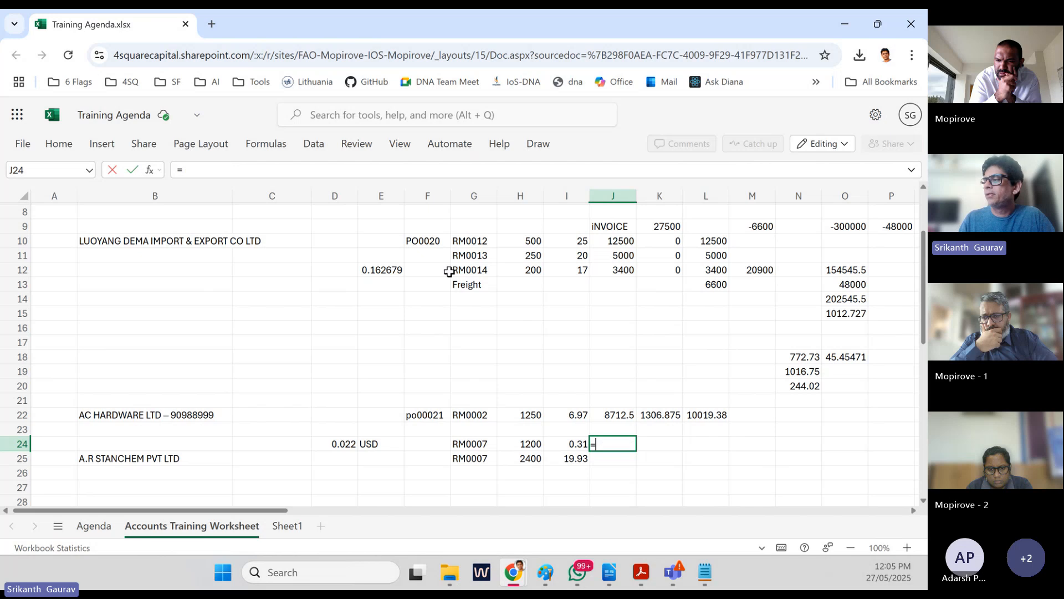
key("Left")
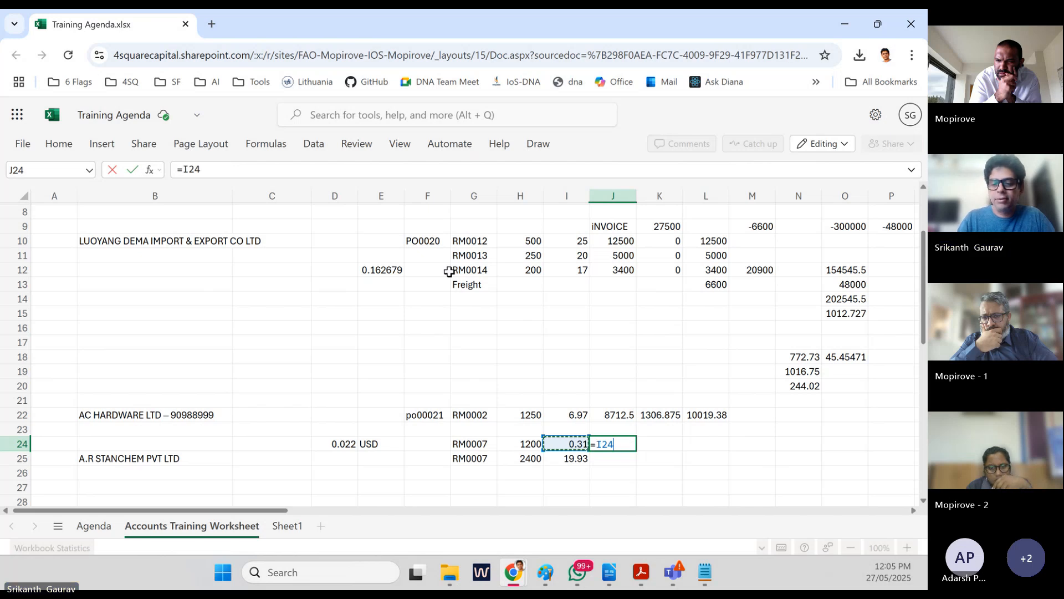
type("/")
key("Left")
key("Left")
key("Left")
key("Left")
key("Left")
key("Left")
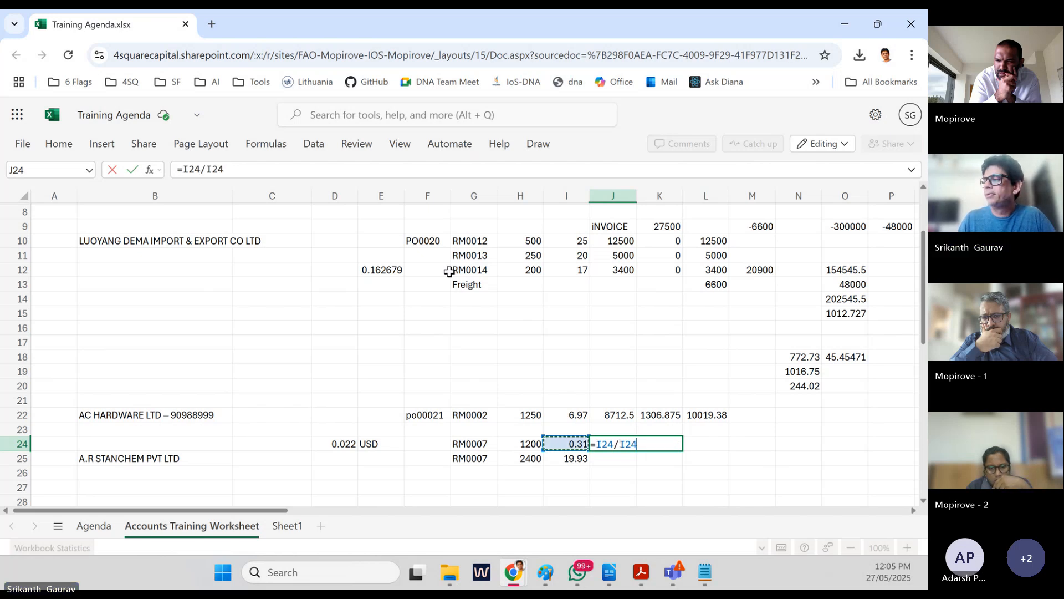
key("Return")
Step: Copy the J24 price-to-rupee formula down into J25
key("Up")
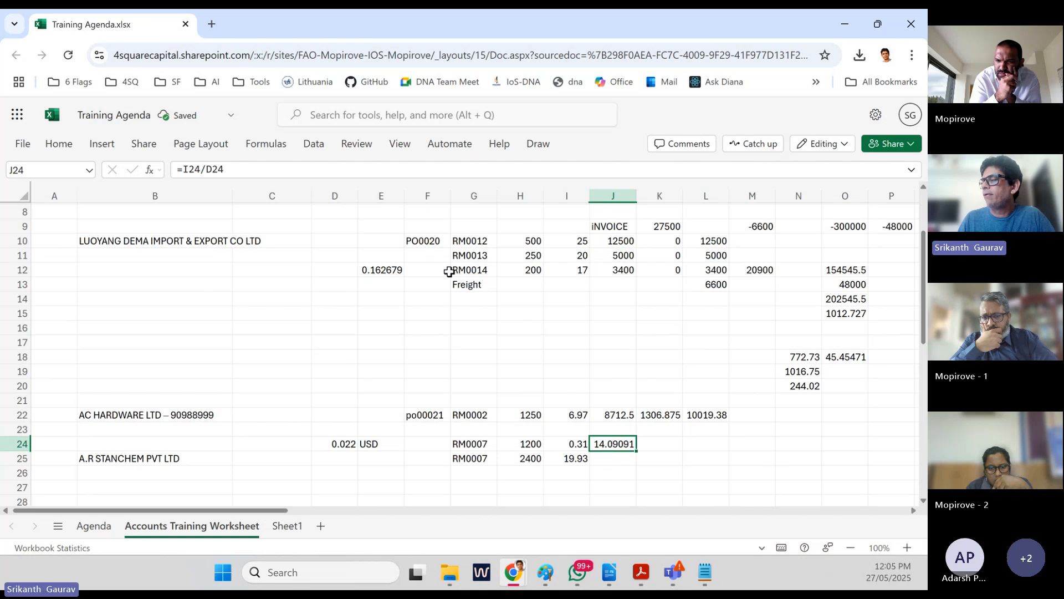
key("Up")
key("Down")
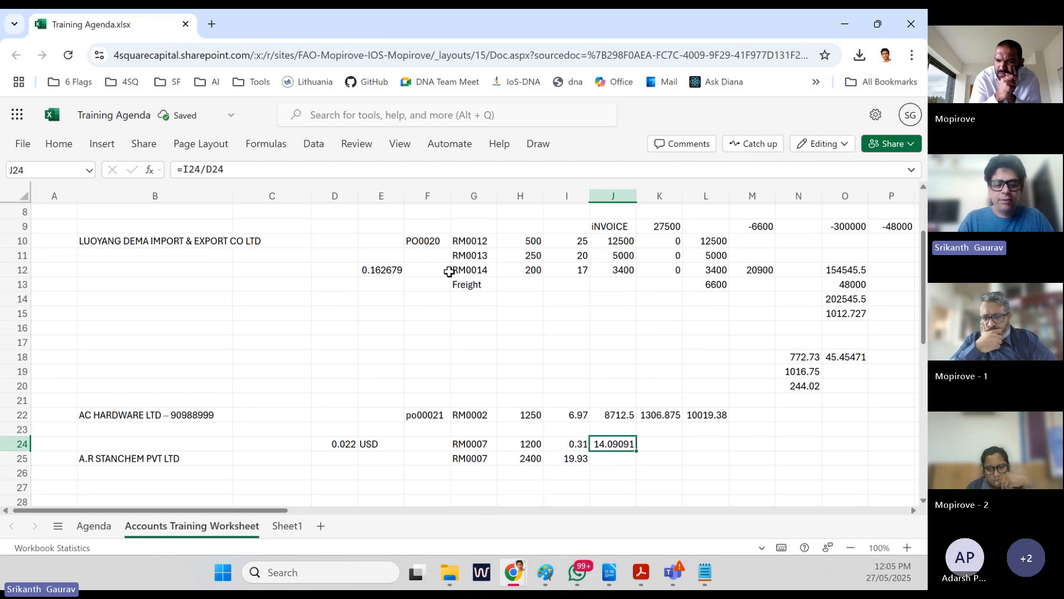
key("Down")
key("ctrl+v")
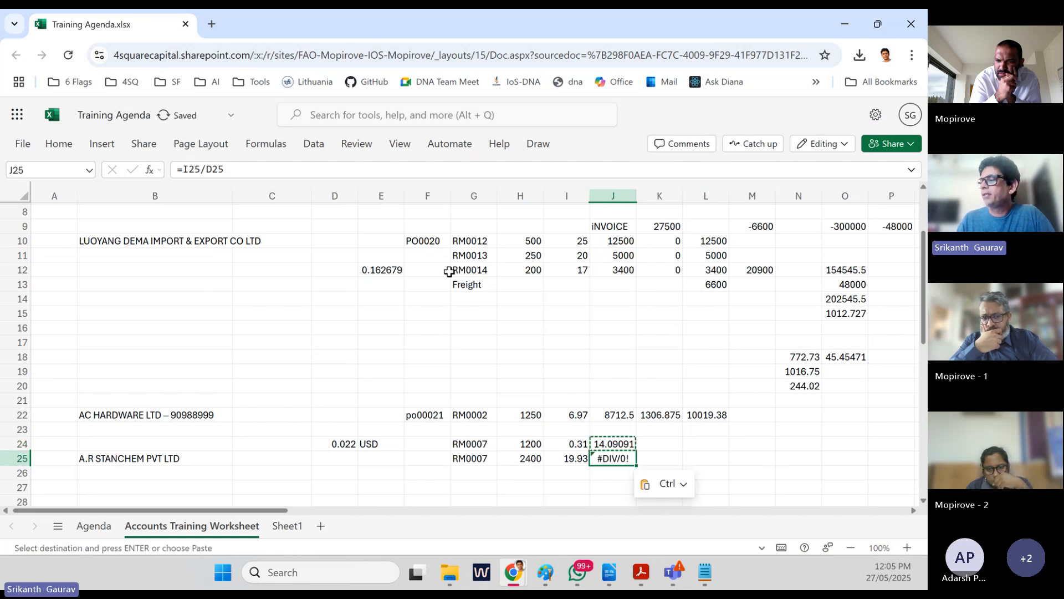
key("Escape")
key("Up")
key("Down")
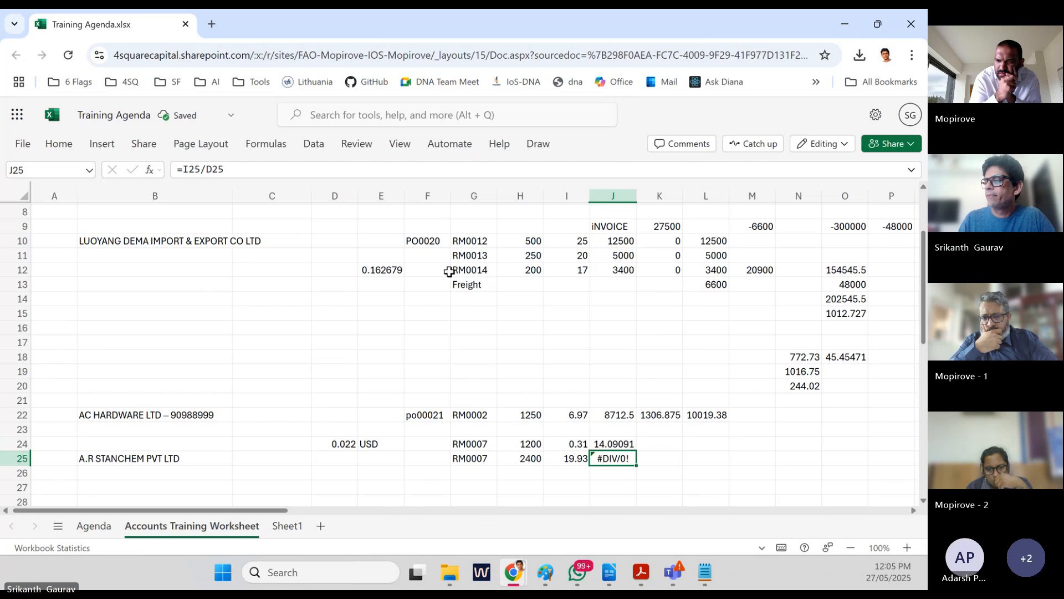
Step: Paste the 0.022 rate into D25 so J25 shows 905.9091
key("Left")
key("Left")
key("Left")
key("Left")
key("Left")
key("Left")
key("Up")
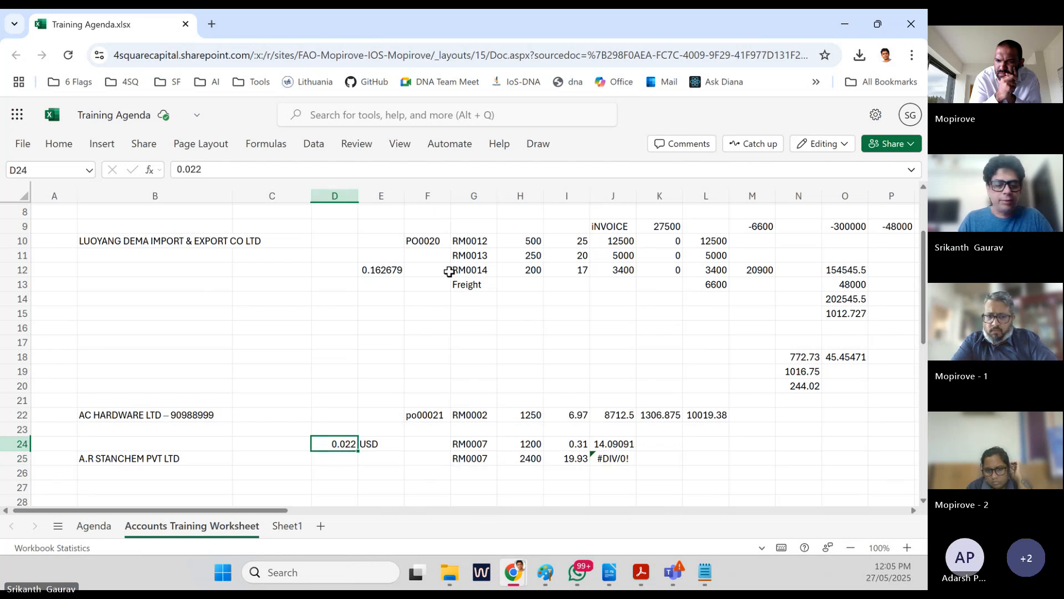
key("Down")
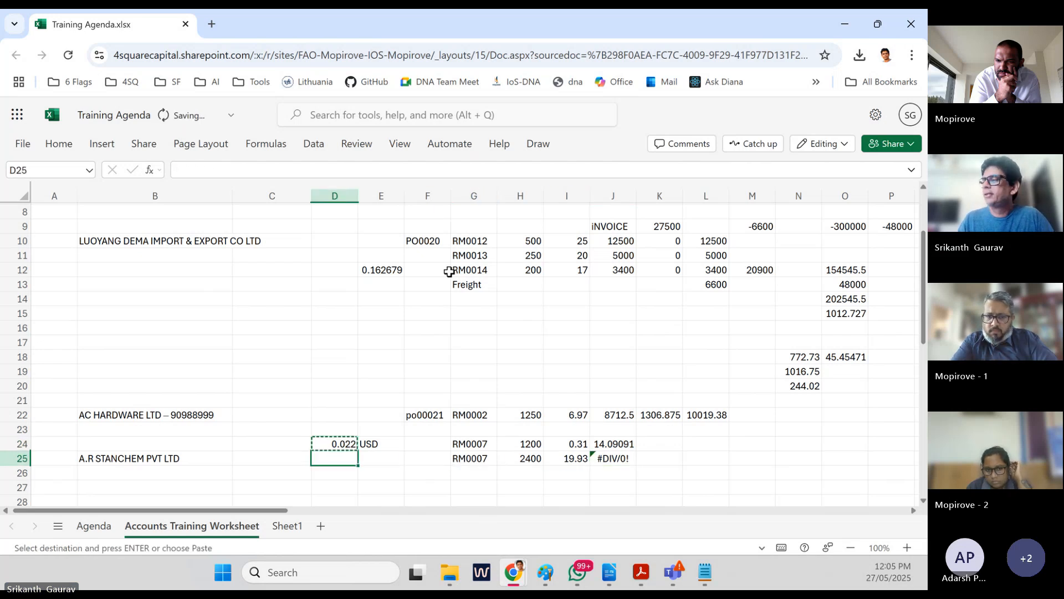
key("Return")
key("Right")
key("Right")
key("Right")
key("Right")
key("Right")
key("Right")
key("Right")
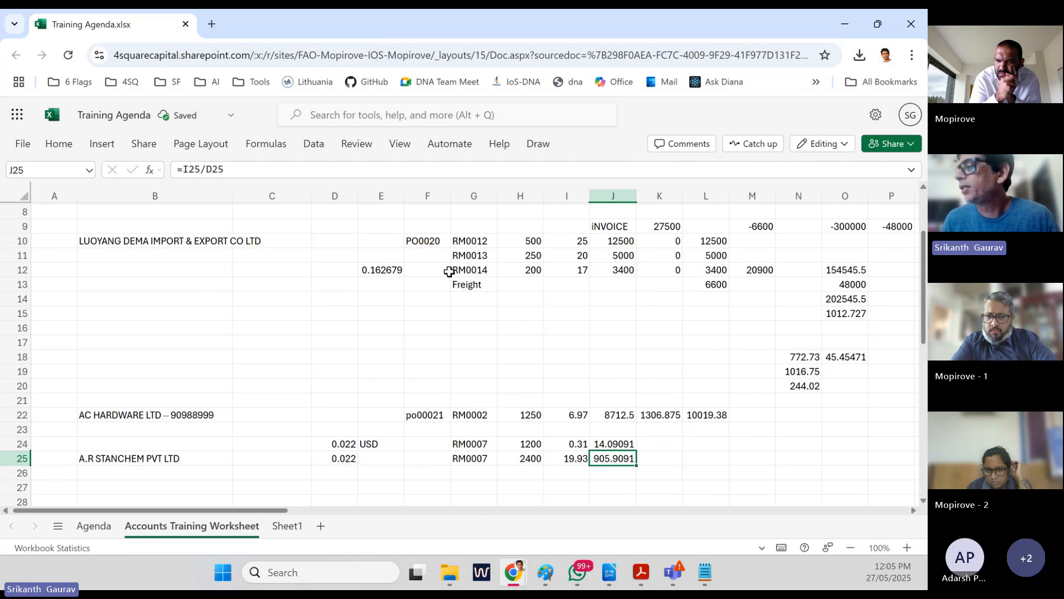
key("Up")
key("Up")
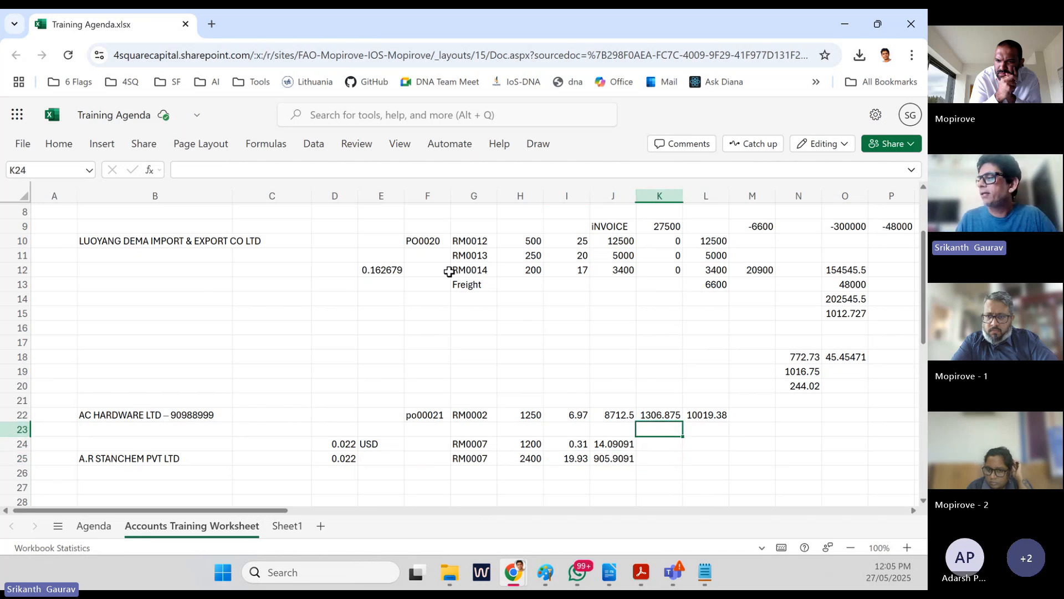
key("Left")
Step: Add 'iN rS' and 'In USD' headings and fill K24:K25 with the USD amount formula (=H24*I24)
type("iN rS")
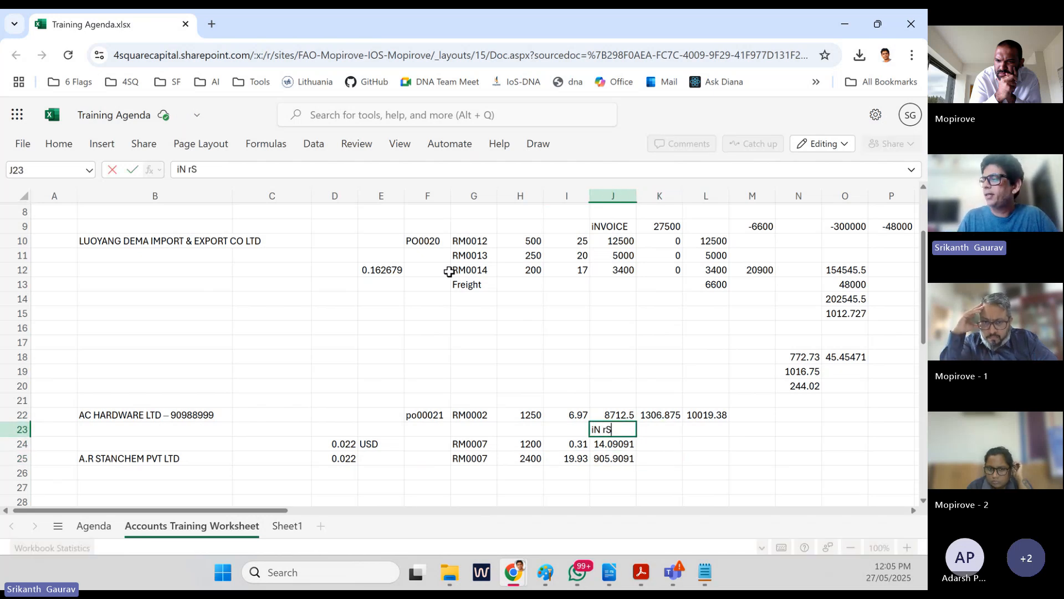
key("Tab")
type("In USD")
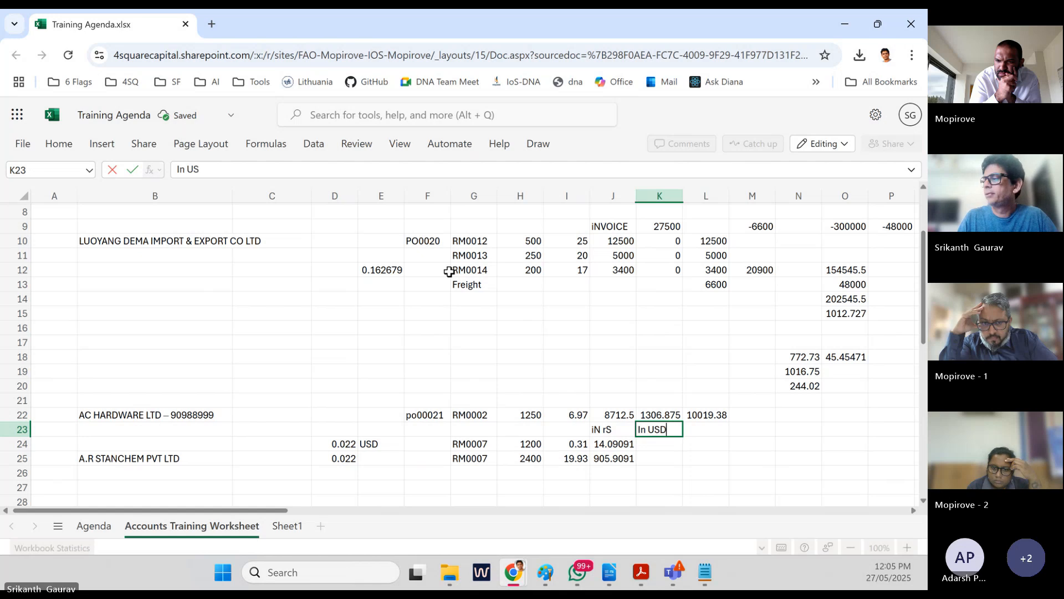
key("Return")
type("=")
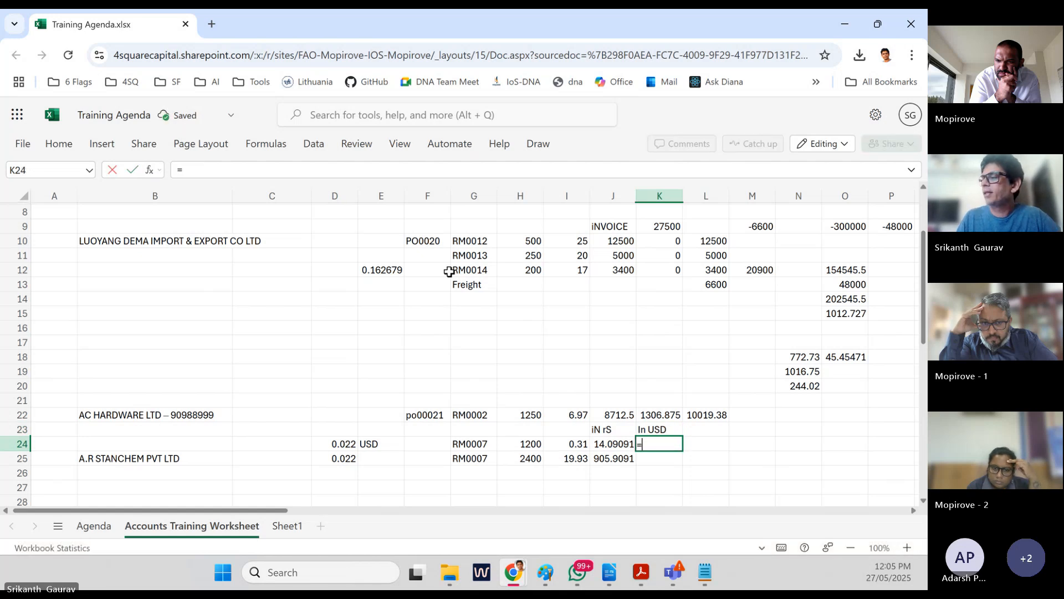
key("Left")
key("Left")
key("Left")
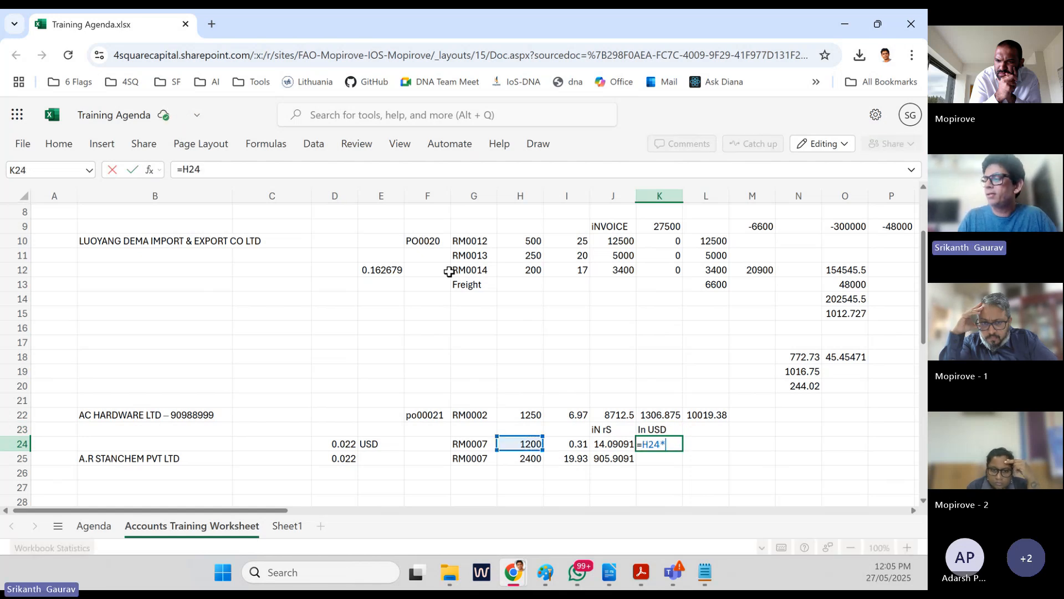
type("*")
key("Left")
key("Left")
key("Return")
key("Up")
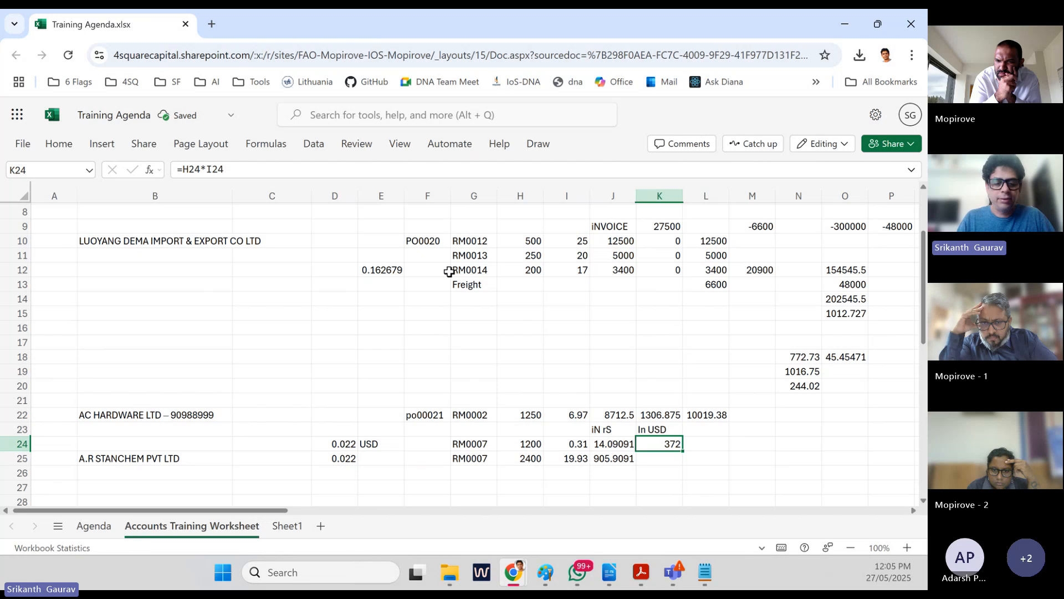
key("ctrl+c")
key("Down")
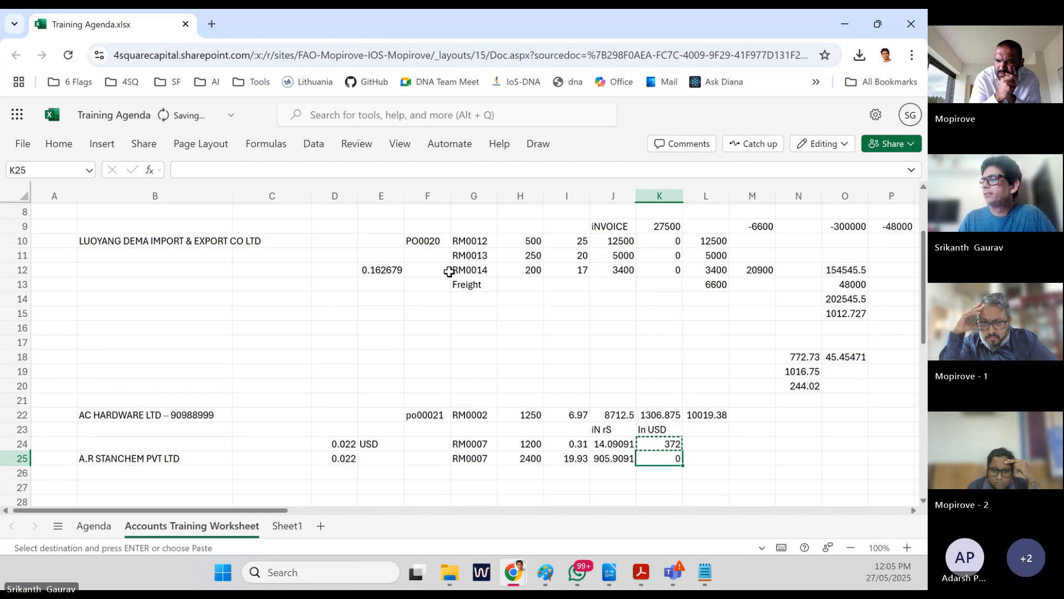
key("Return")
key("Up")
key("Up")
Step: Add the 'In R' heading in L23 and draft a first rupee formula in L24
key("Right")
type("In R")
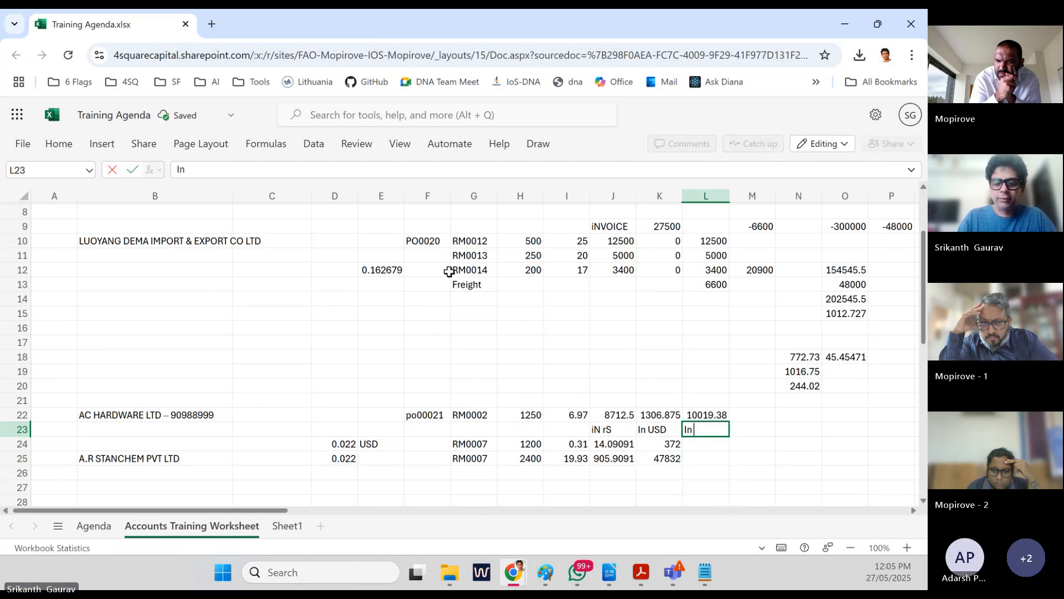
key("Return")
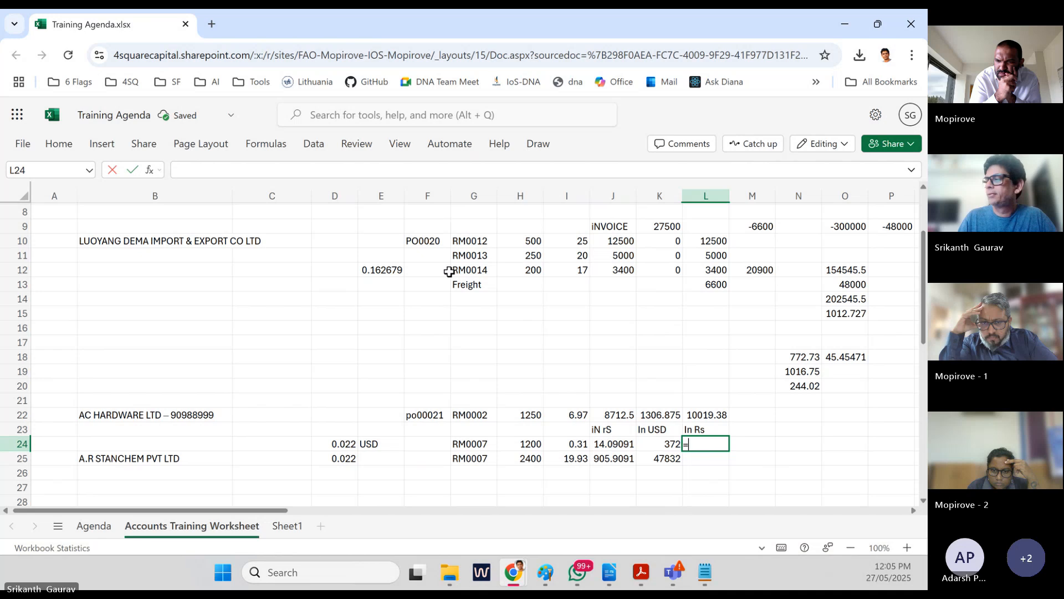
type("=")
key("Left")
type("*")
key("Left")
key("Left")
key("Left")
key("Left")
key("Left")
key("Left")
key("Left")
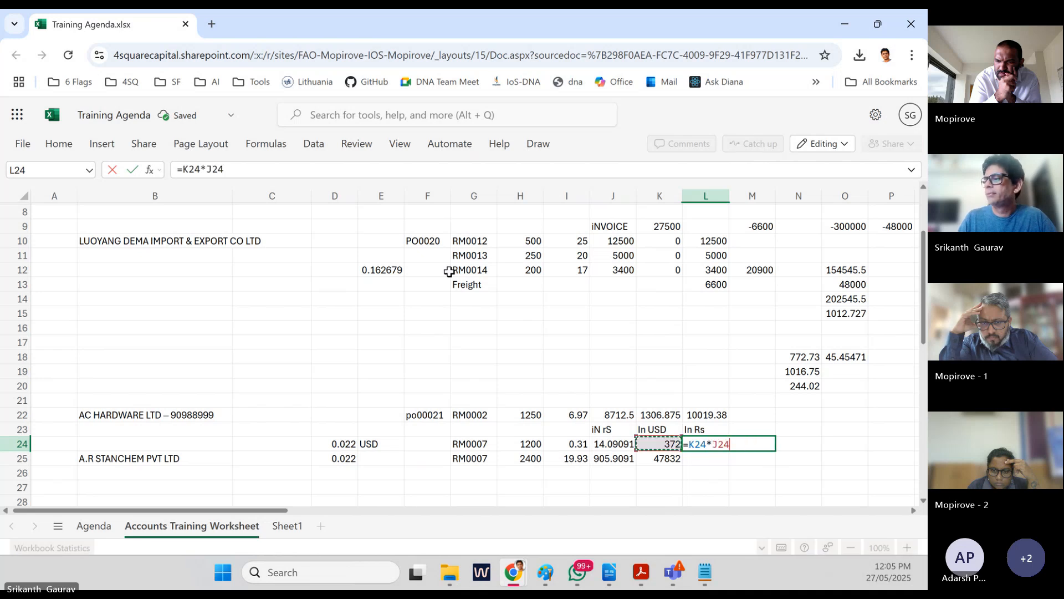
key("Return")
key("Up")
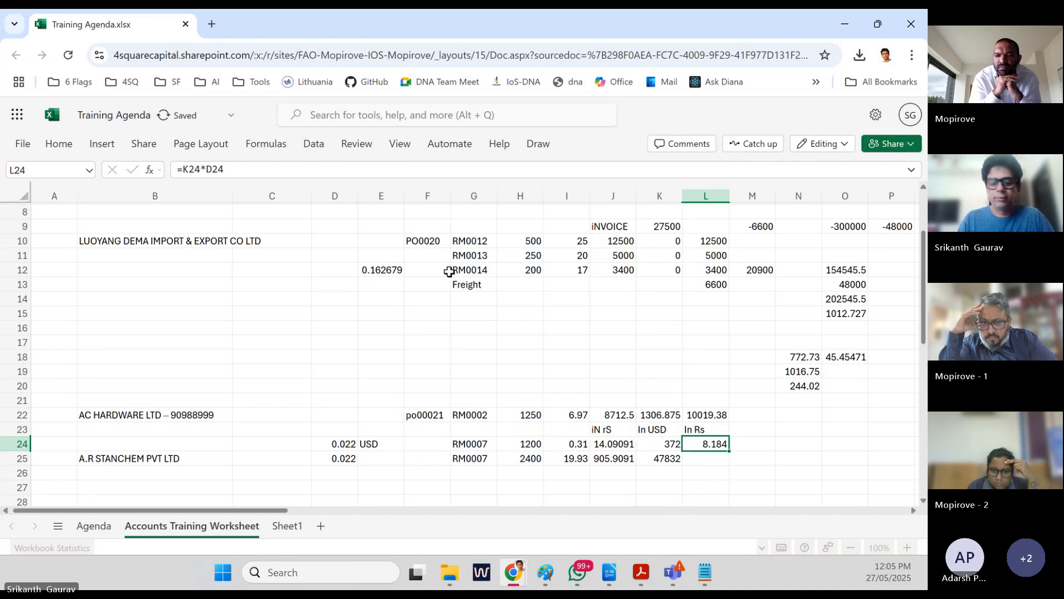
key("ctrl+c")
key("Escape")
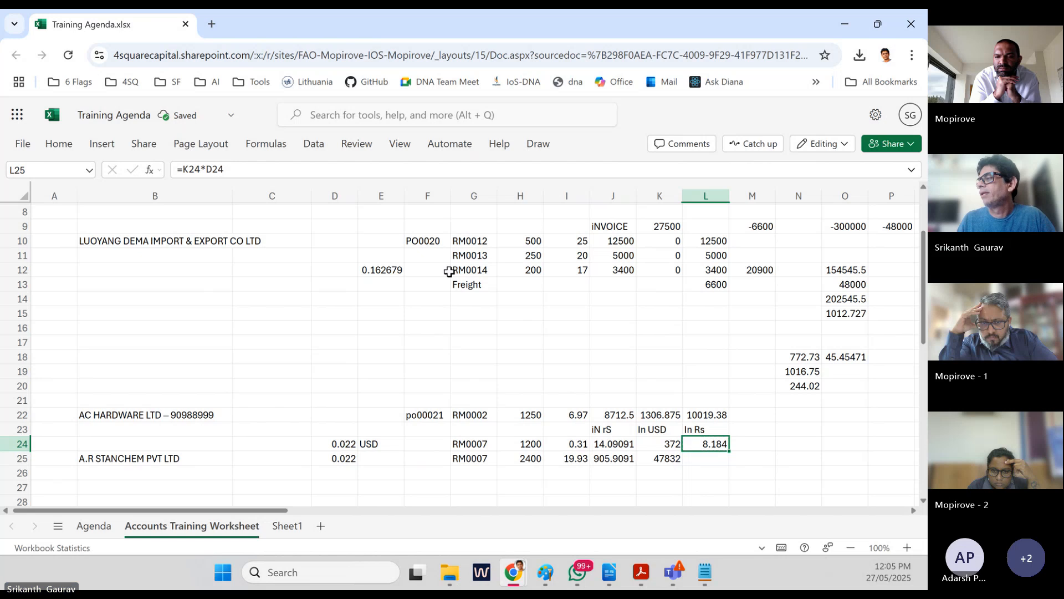
Step: Compute the rupee unit value as K24*D24 and fill L24:L25 with =J24*H24
type("=")
key("Left")
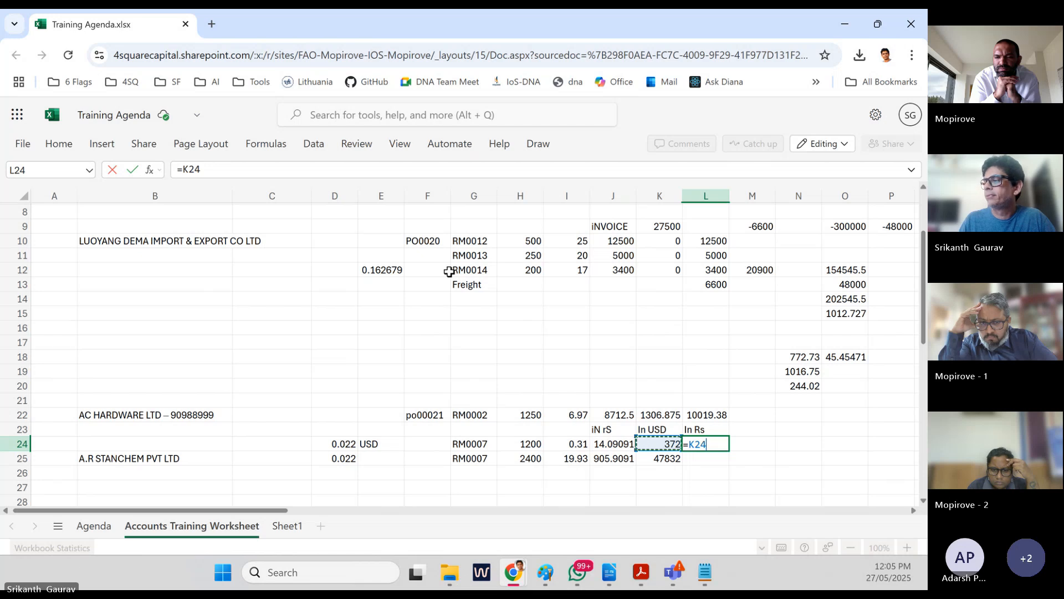
type("*D24")
key("ctrl+Return")
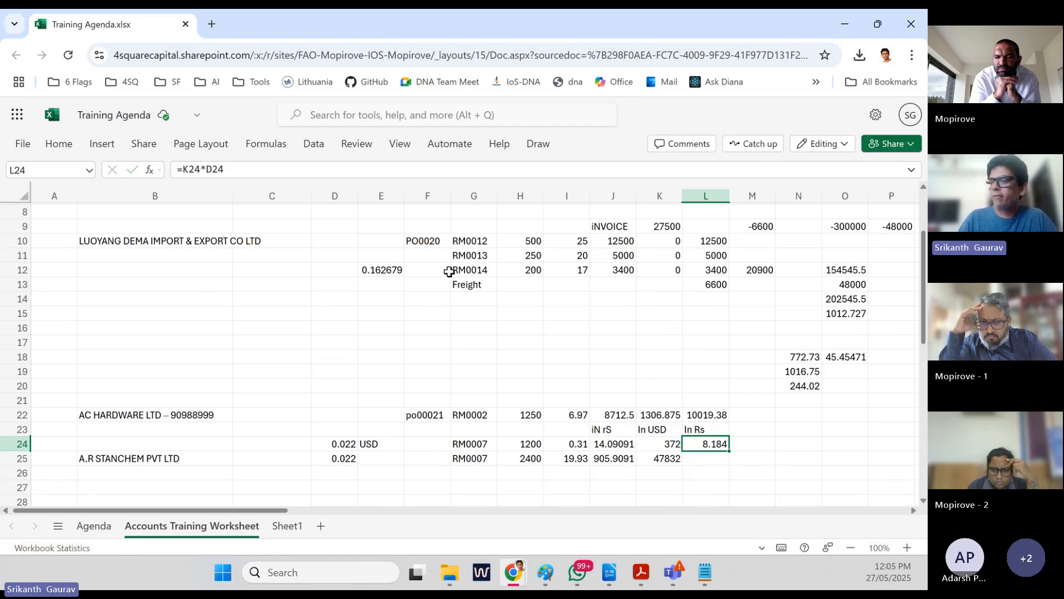
type("=")
key("Left")
key("Left")
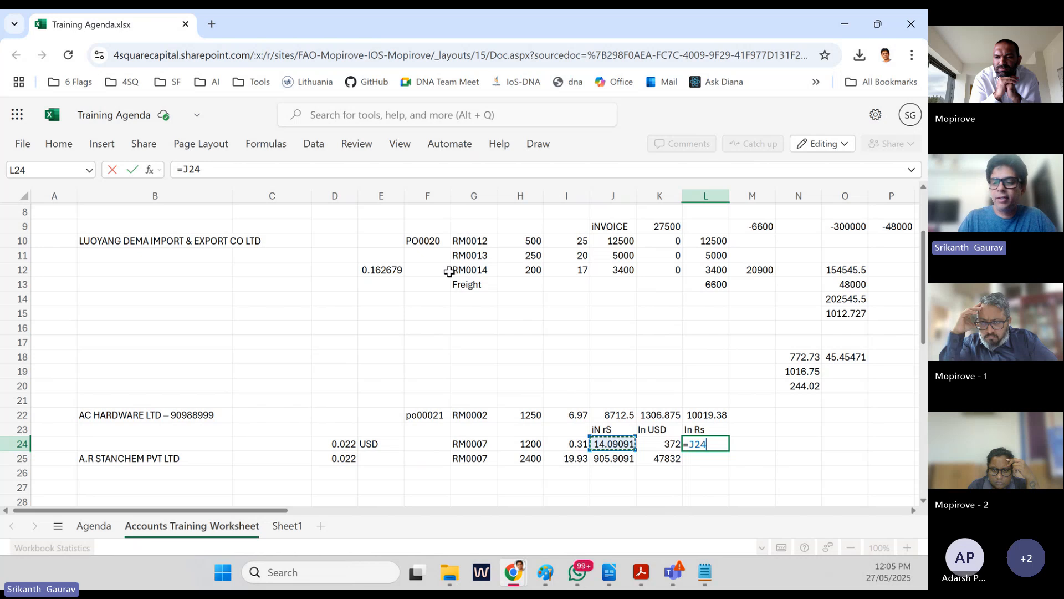
type("*")
key("Left")
key("Left")
key("Left")
key("Left")
key("ctrl+Return")
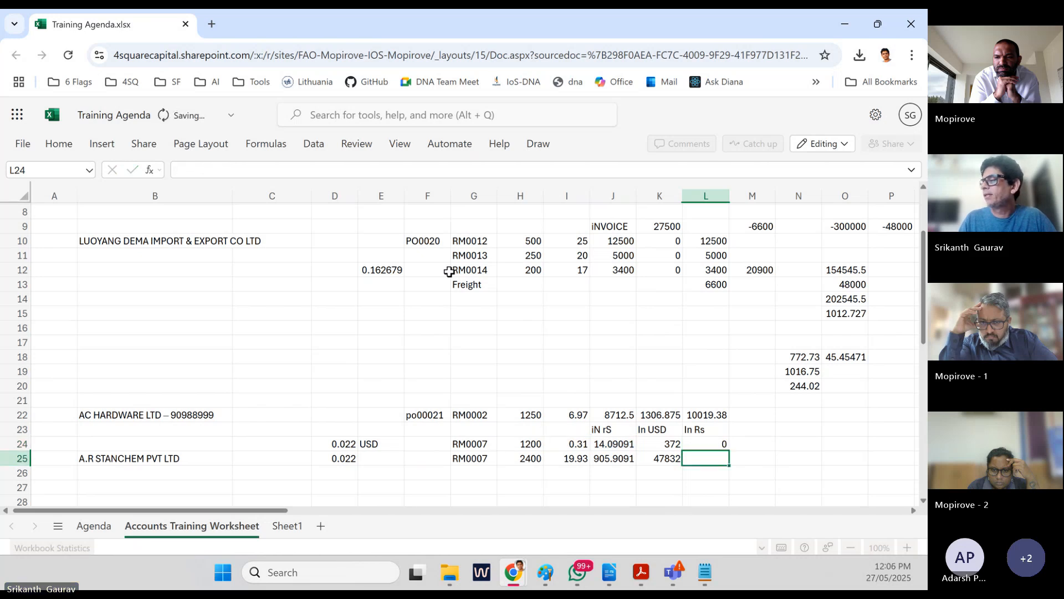
key("ctrl+c")
key("Down")
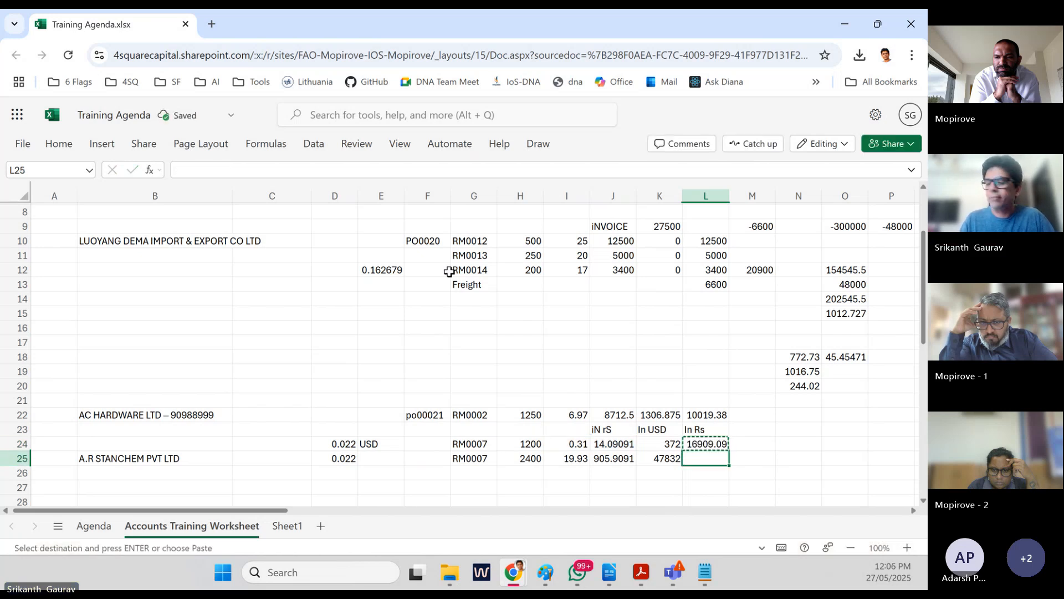
key("ctrl+v")
key("Escape")
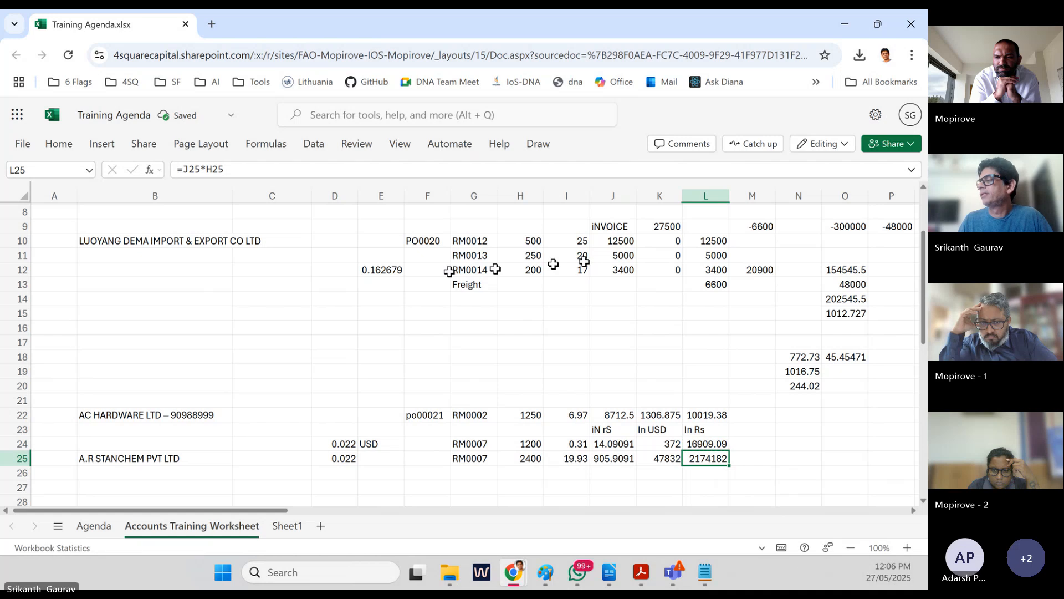
Step: Label G26 'Total', sum L24:L25 in L26 to 2191091, and switch to Odoo's P00022
key("Down")
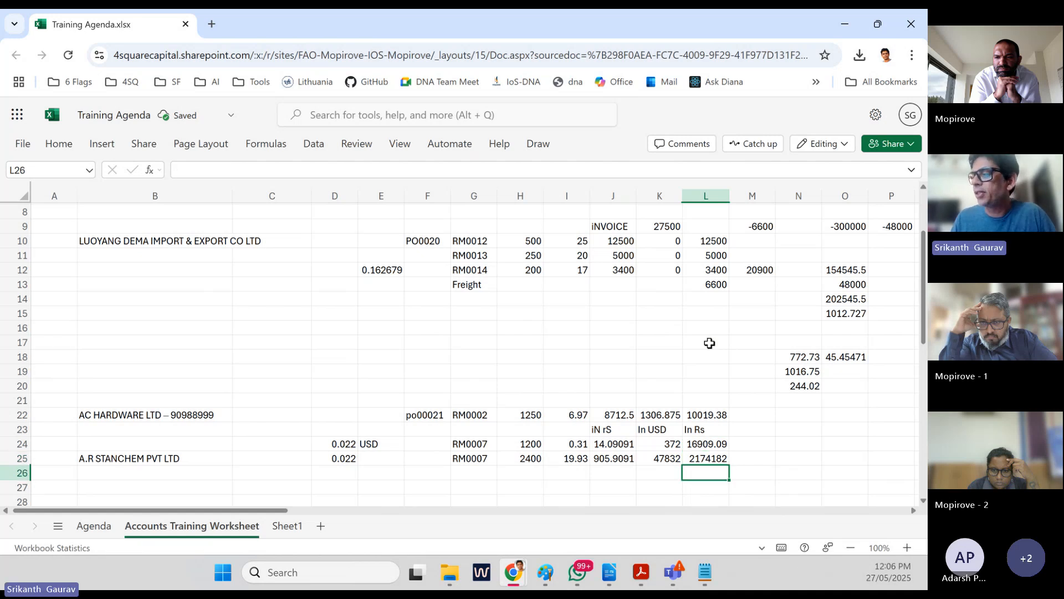
key("Left")
key("Left")
key("Left")
key("Left")
key("Left")
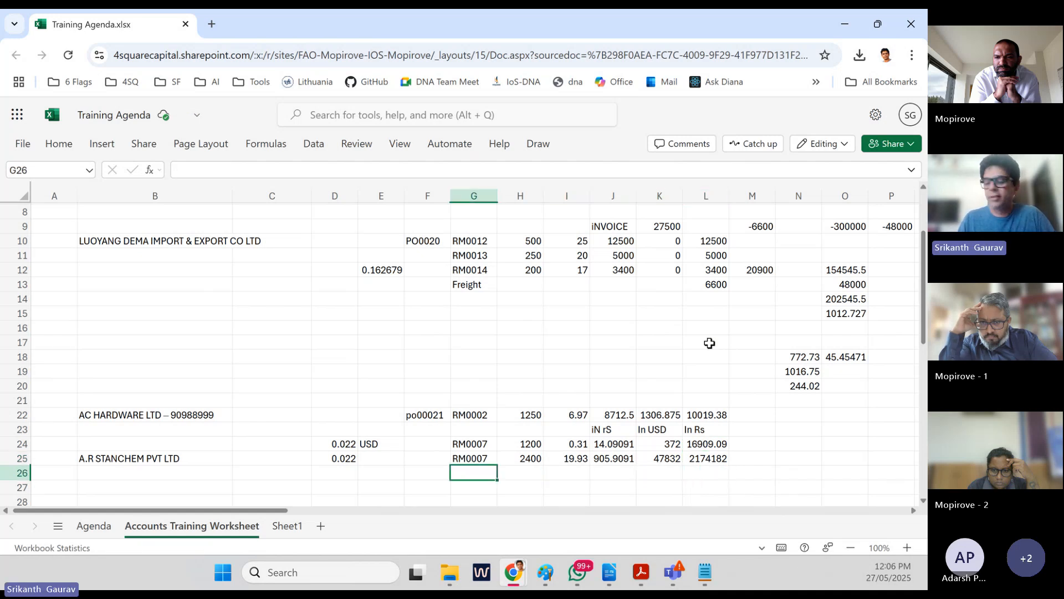
type("Total")
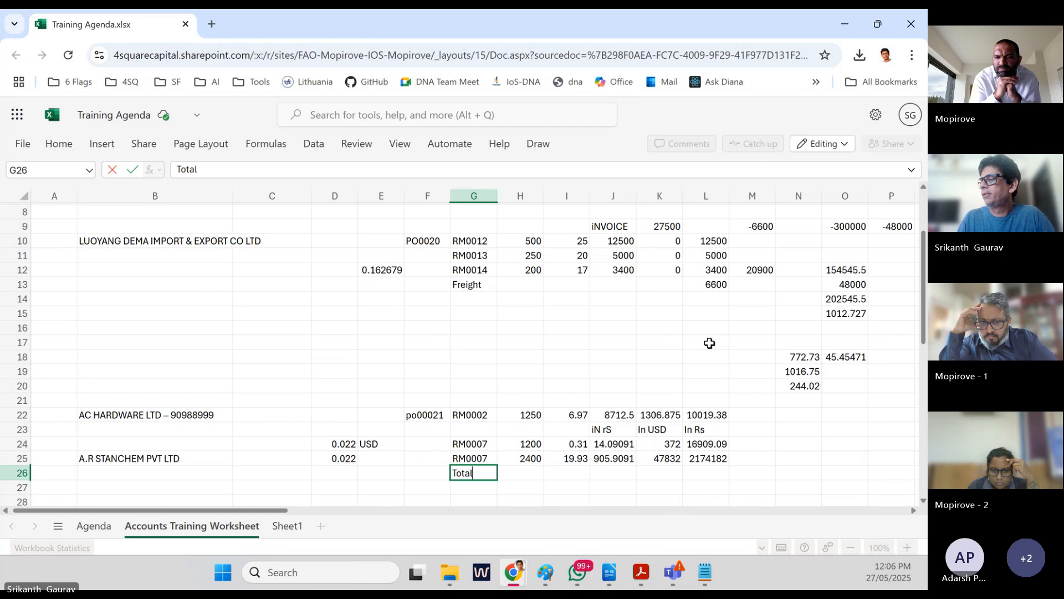
key("Right")
key("Right")
key("Right")
key("Right")
key("Right")
type("@s")
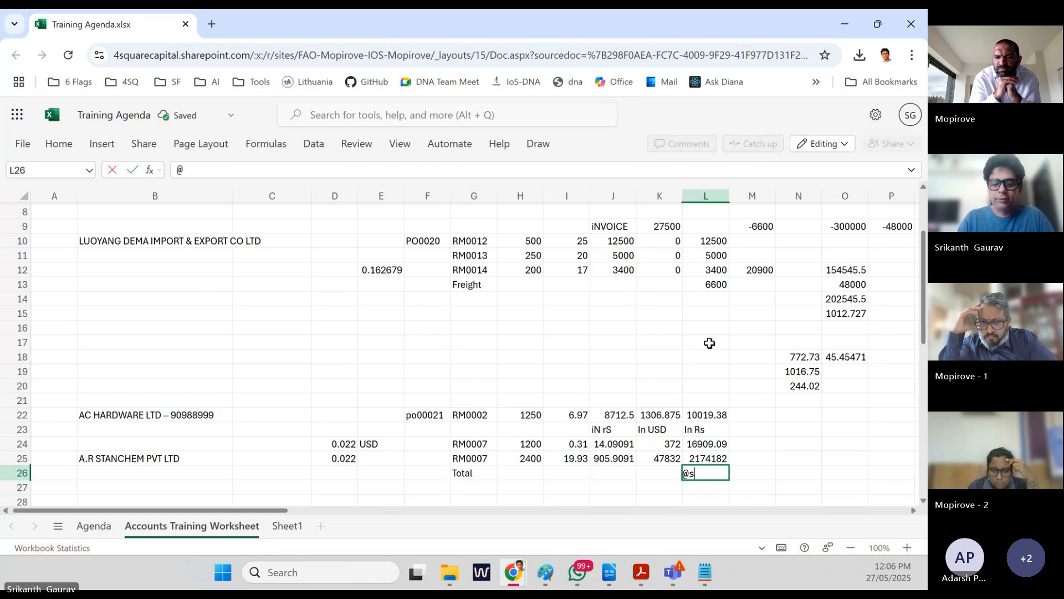
type("um(")
key("Up")
key("shift+Up")
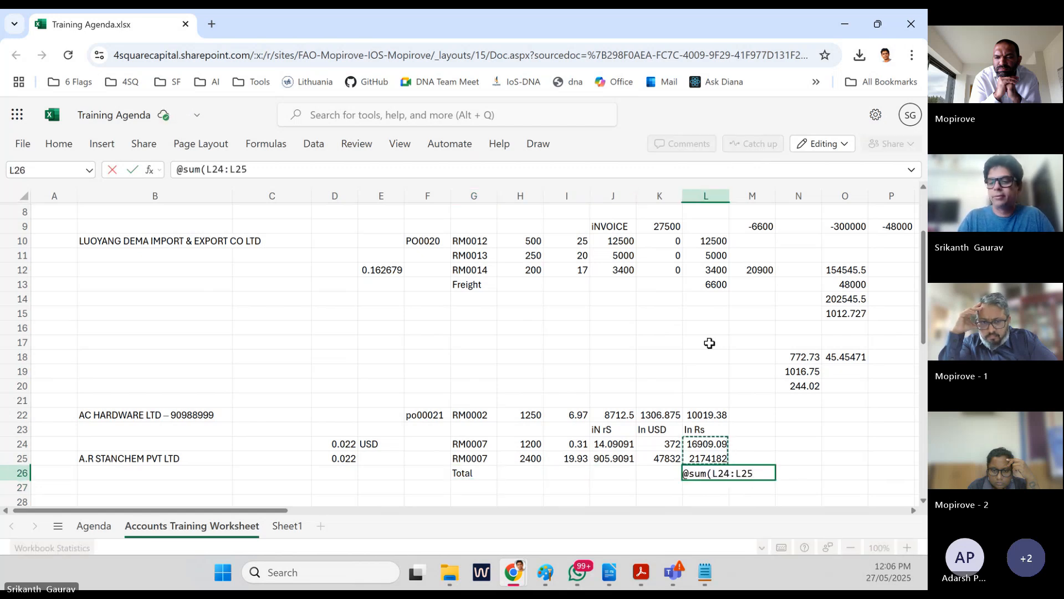
key("ctrl+Return")
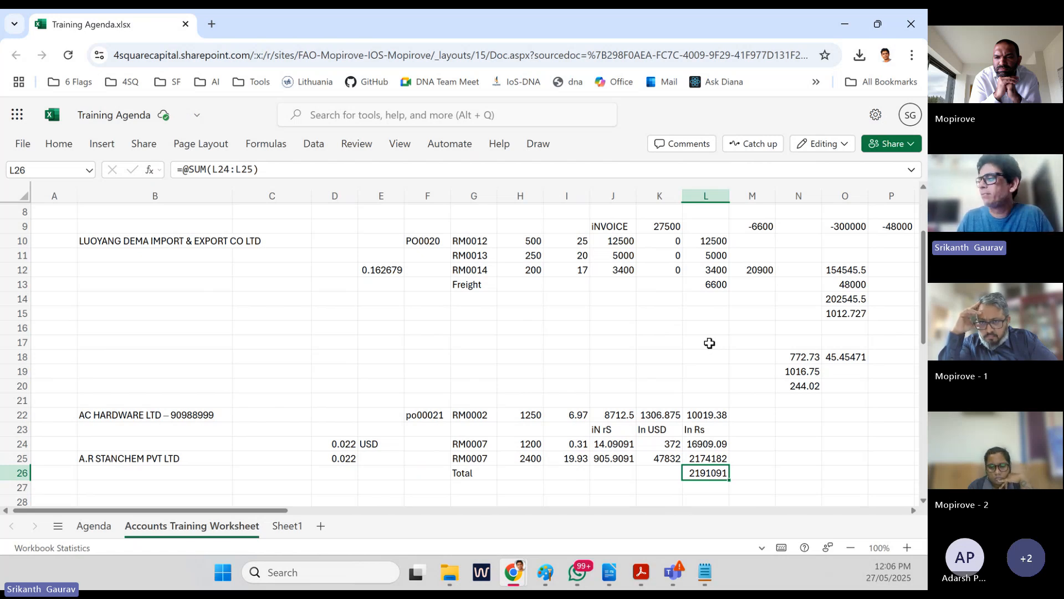
key("alt+Tab")
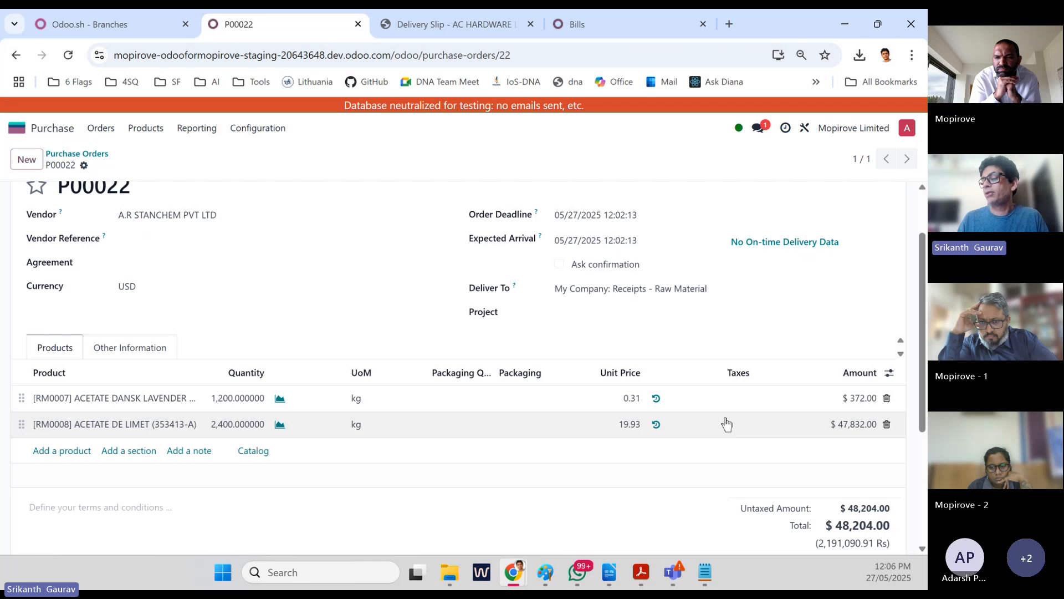
Step: Check P00022's 2,191,090.91 Rs total against the sheet, then return to the Training Agenda workbook
scroll(729, 422, "down", 1)
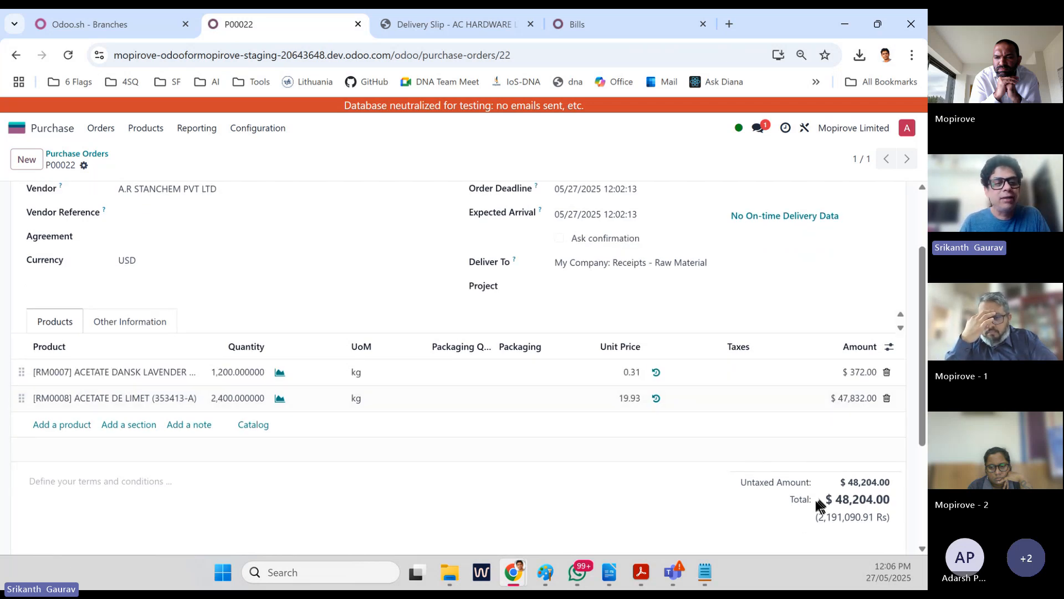
key("alt+Tab")
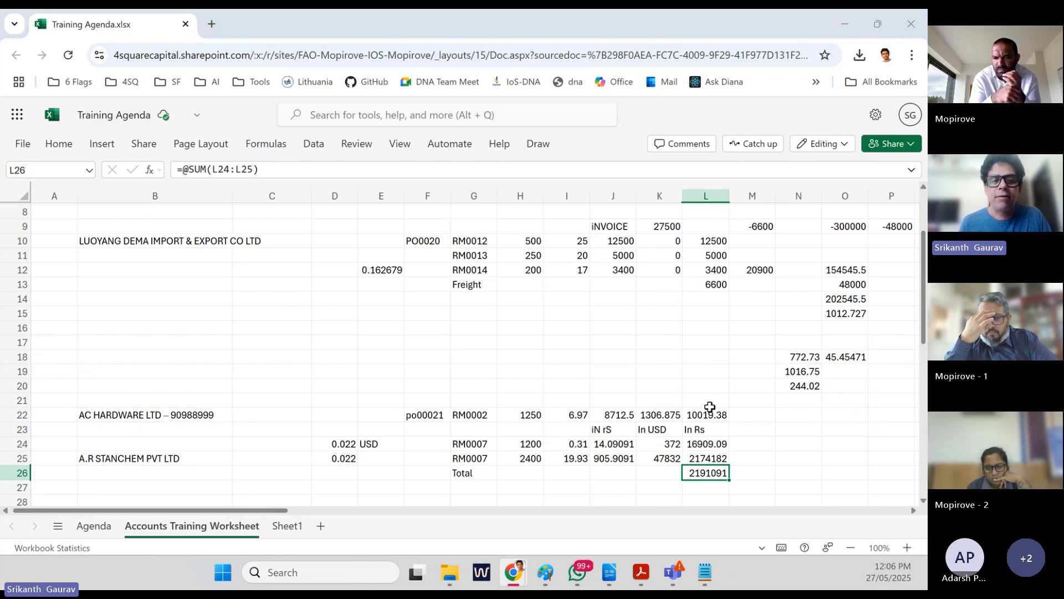
Step: Copy L26's SUM formula into K26 to get the 48204 USD total
key("alt+Tab")
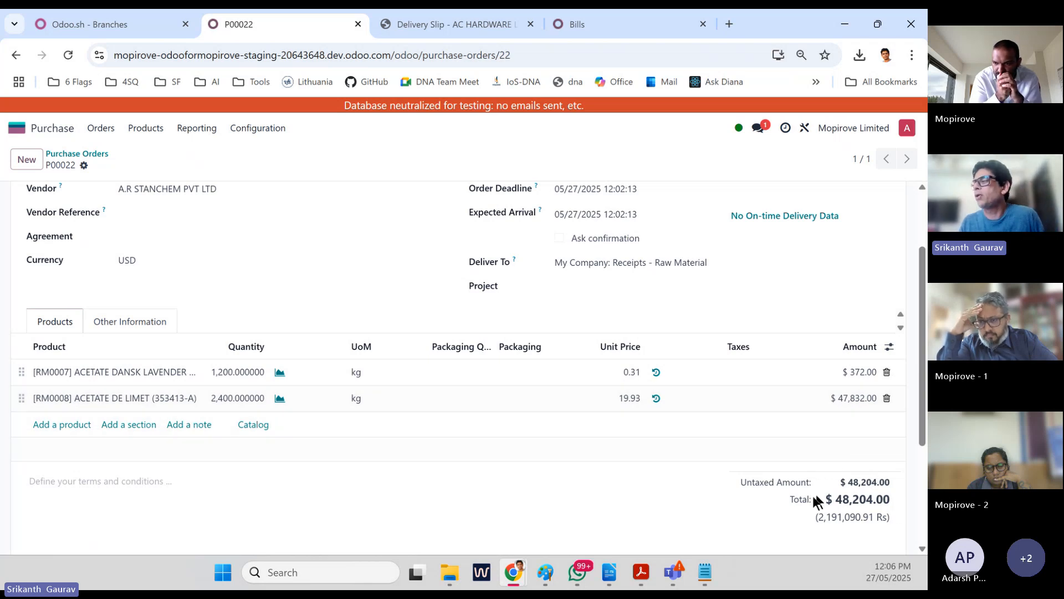
key("alt")
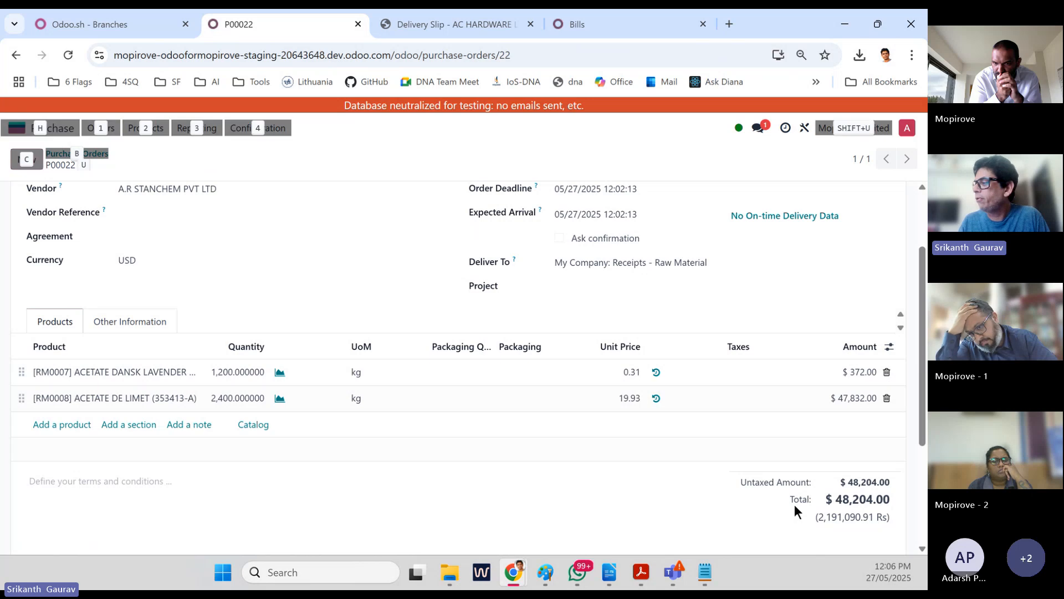
key("alt+Tab")
key("Left")
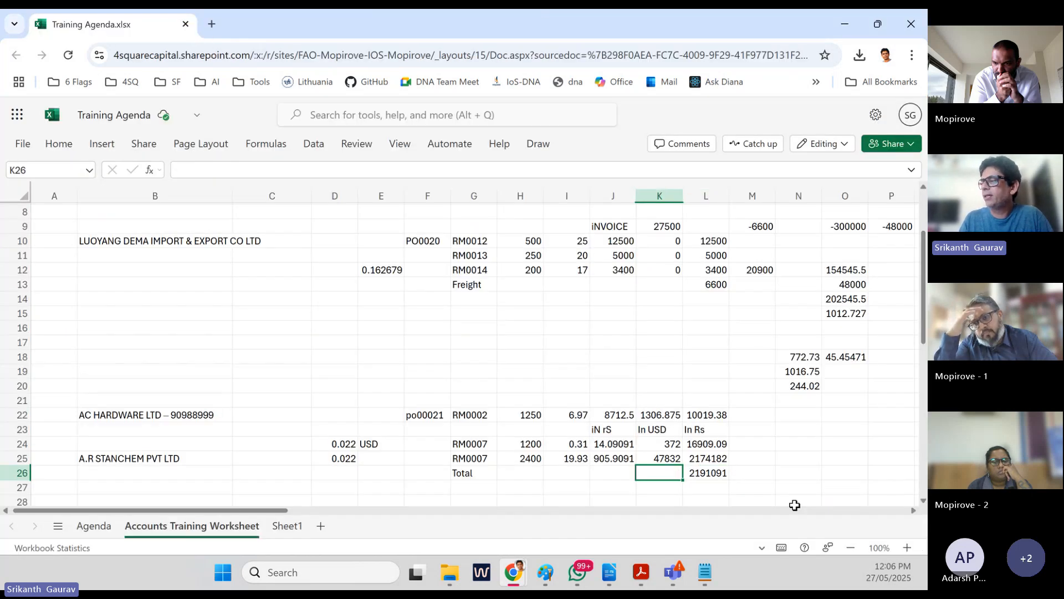
key("Right")
key("Left")
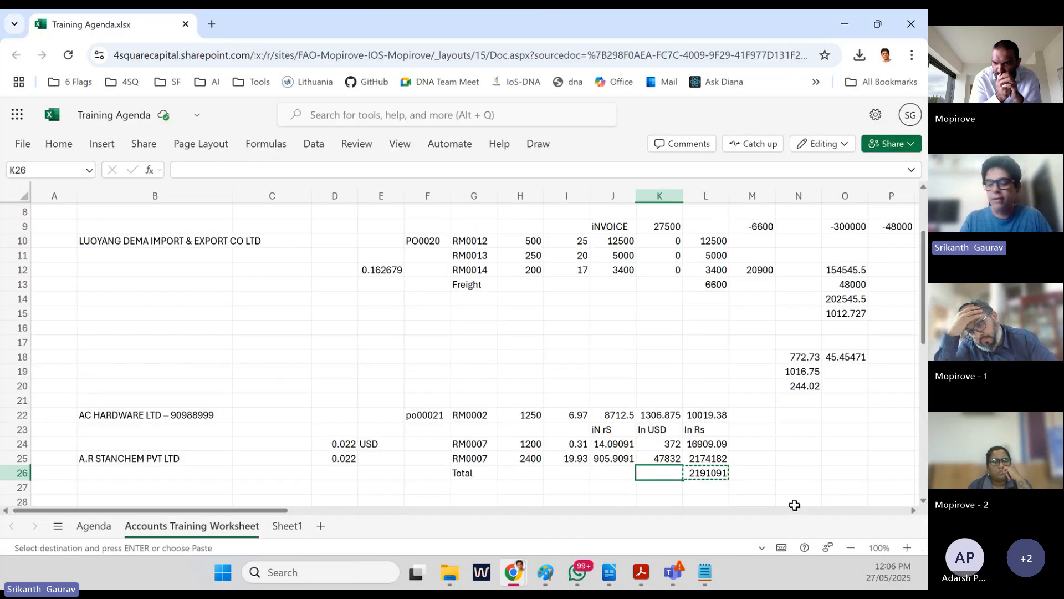
type("48204")
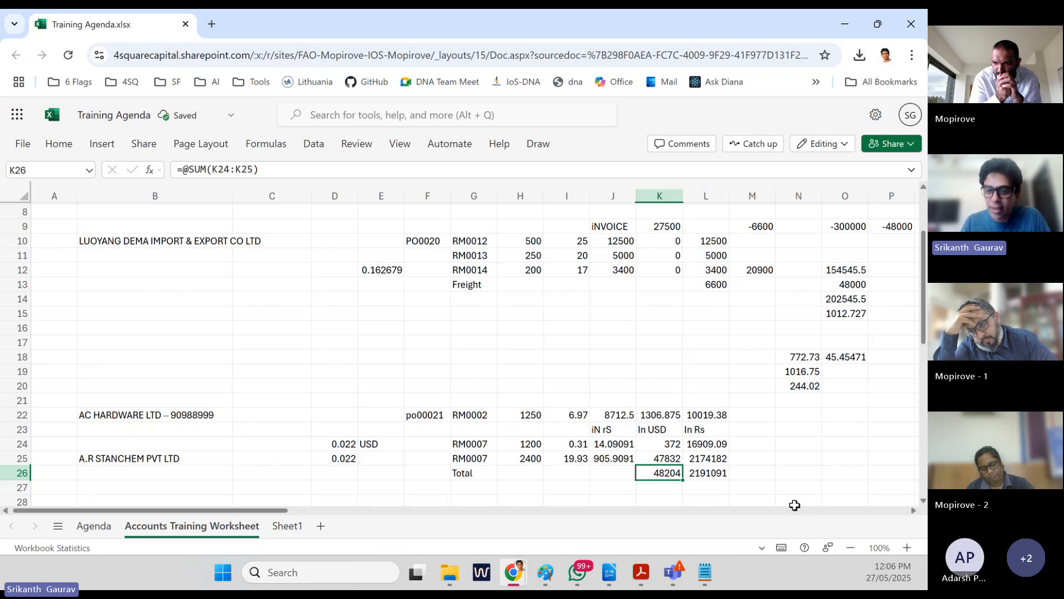
Step: Apply Comma Style to L26 so the rupee total shows 2,191,090.91, matching Odoo
key("alt+Tab")
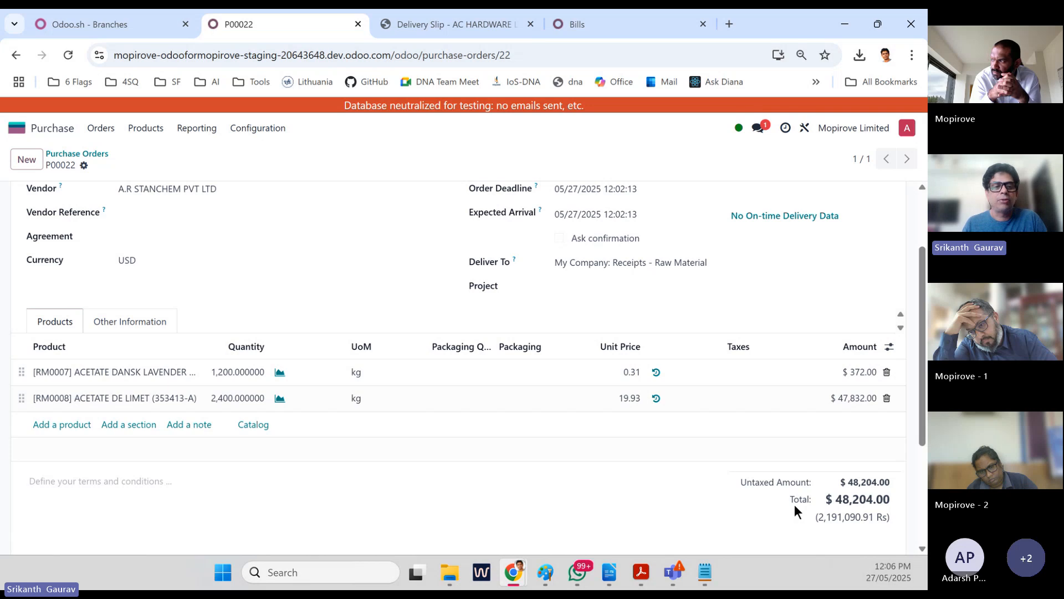
key("alt+Tab")
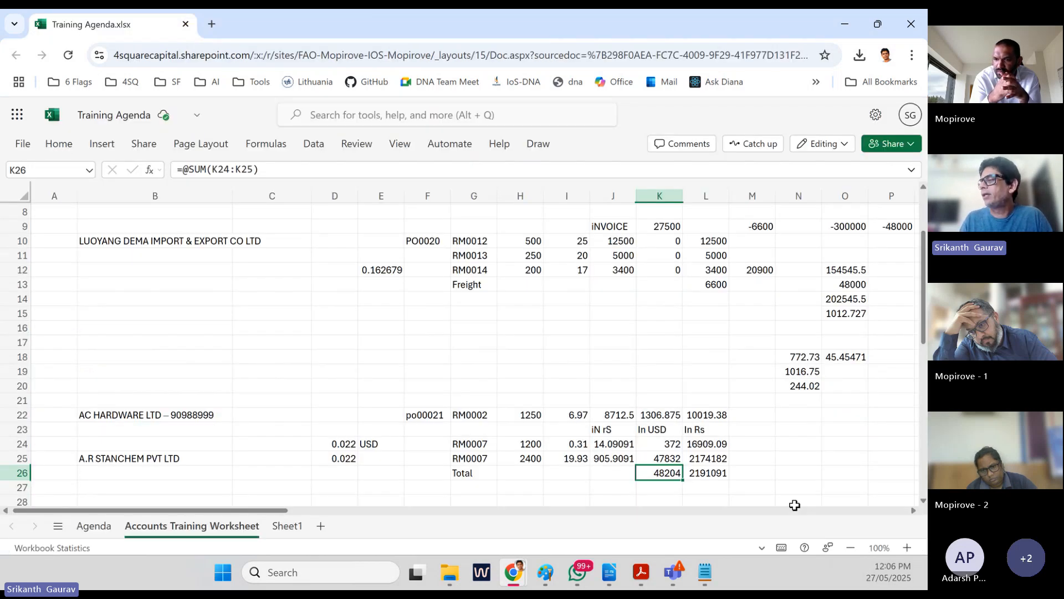
key("Right")
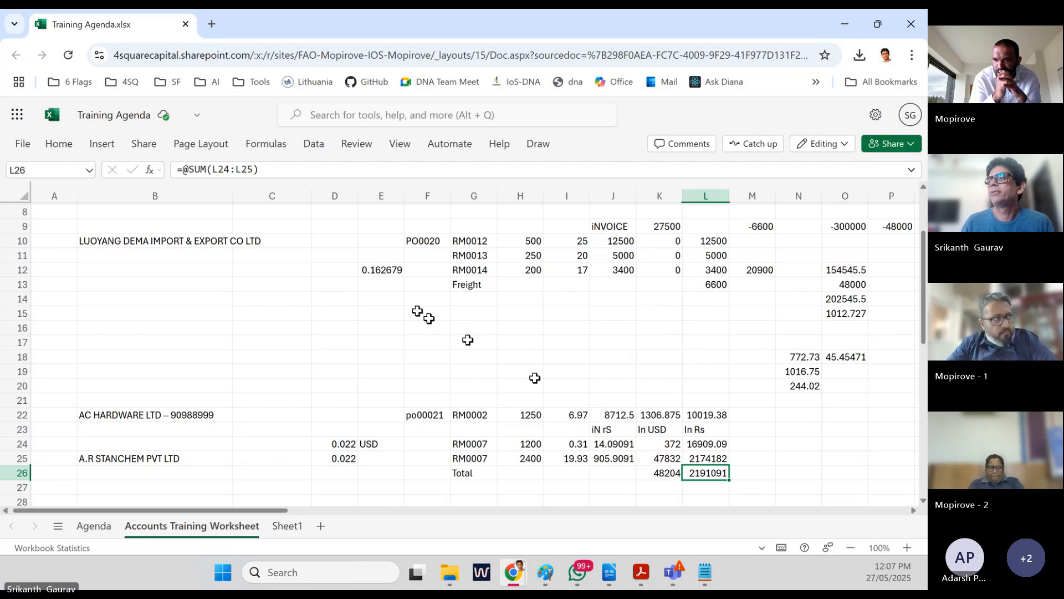
left_click(68, 143)
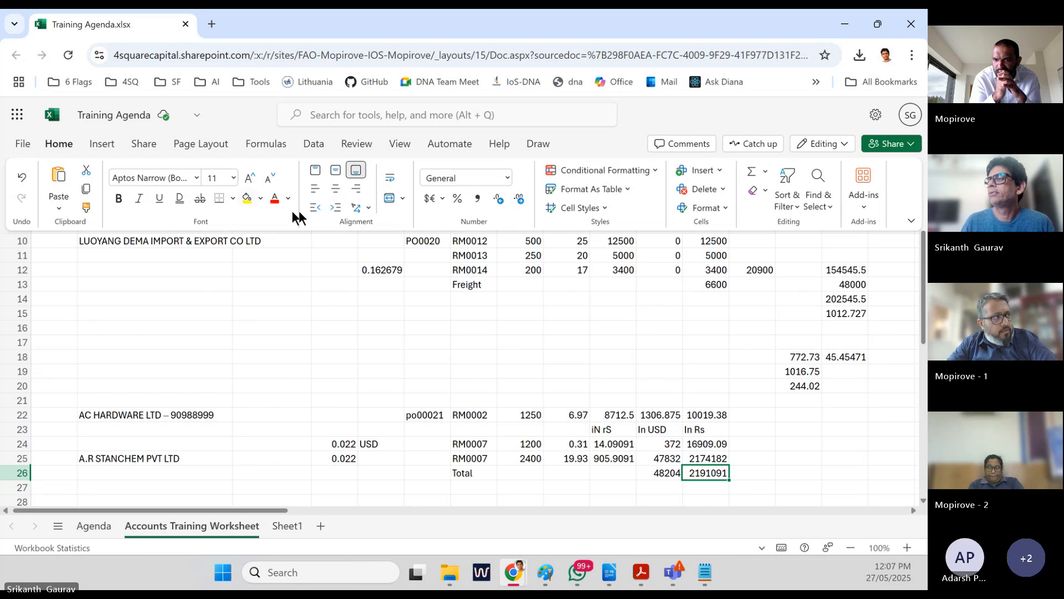
left_click(477, 198)
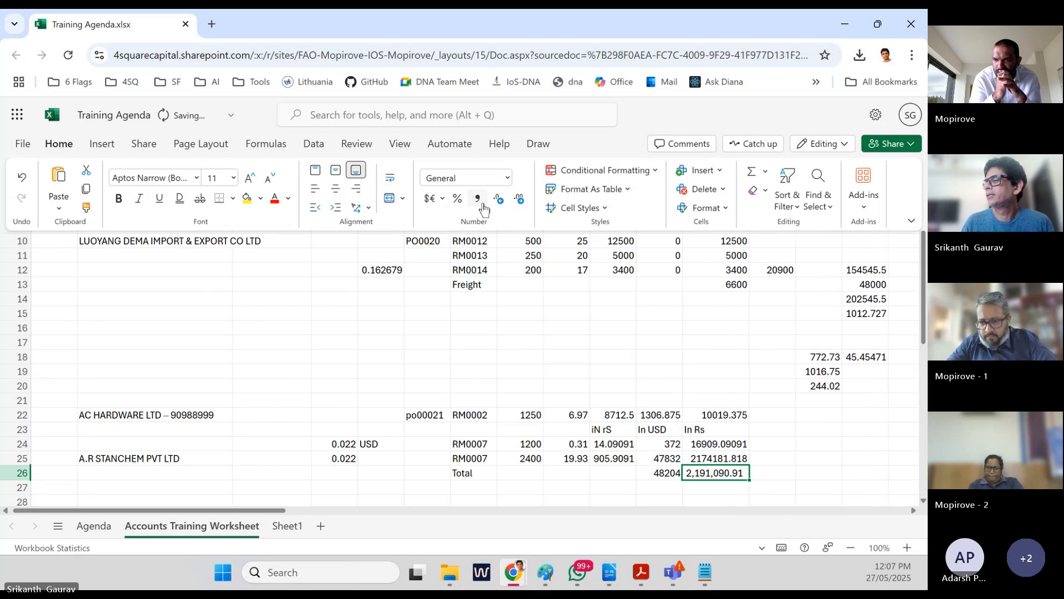
left_click(769, 442)
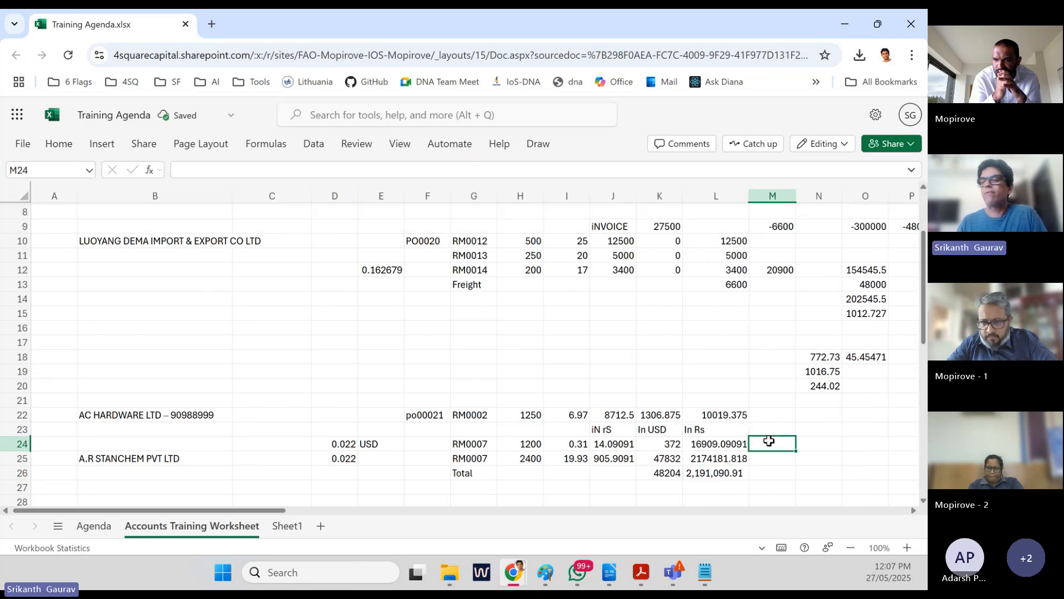
Step: Move the A.R STANCHEM PVT LTD vendor name from B25 up to B24 with cut and paste
key("alt+Tab")
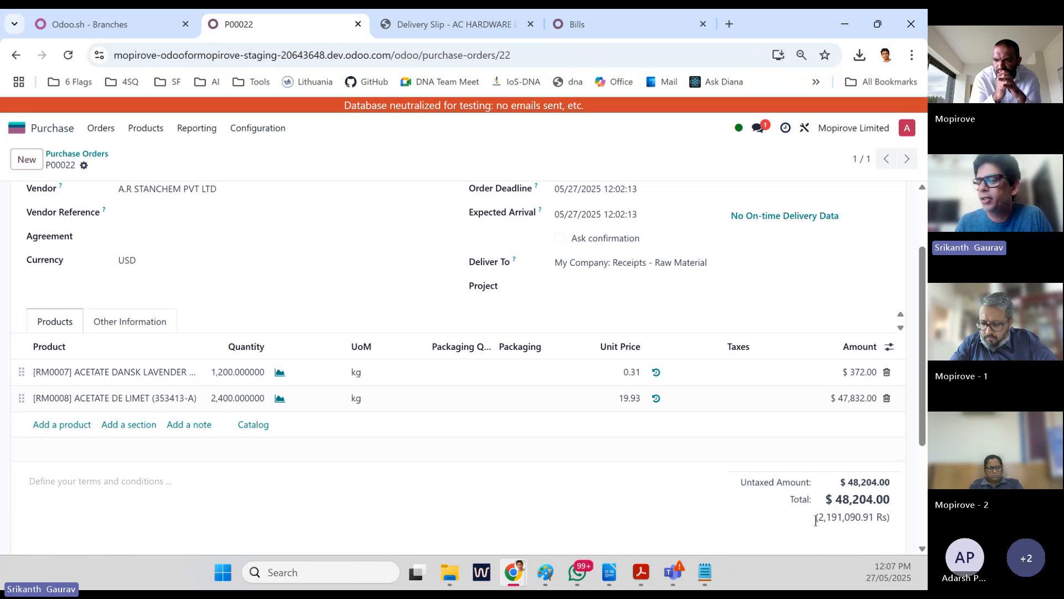
key("alt+Tab")
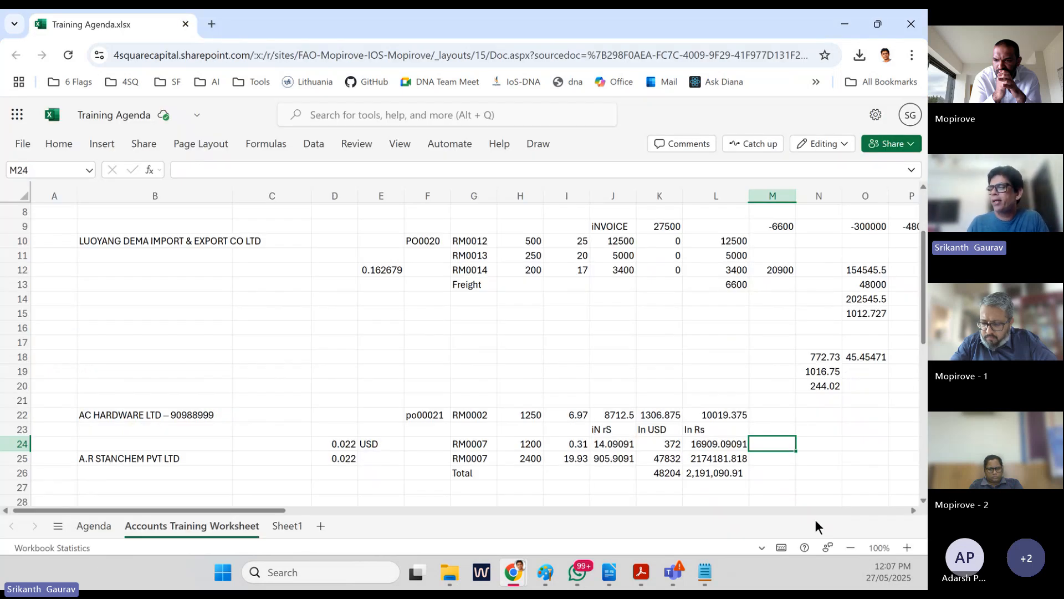
key("Left")
key("Left")
key("Left")
key("Left")
key("Left")
key("Left")
key("Left")
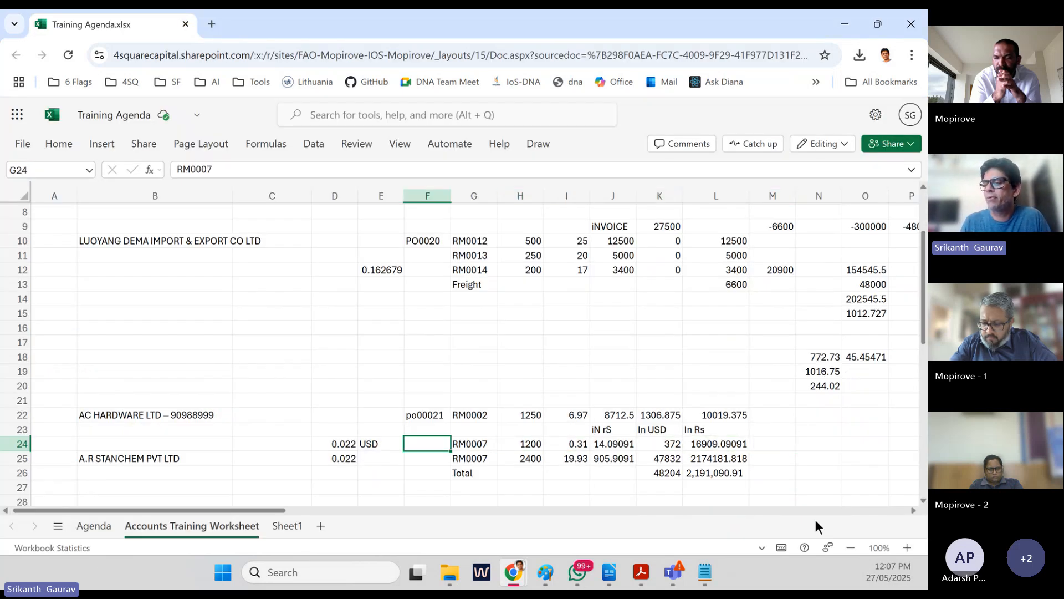
key("Left")
key("Left")
key("Left")
key("Left")
key("Down")
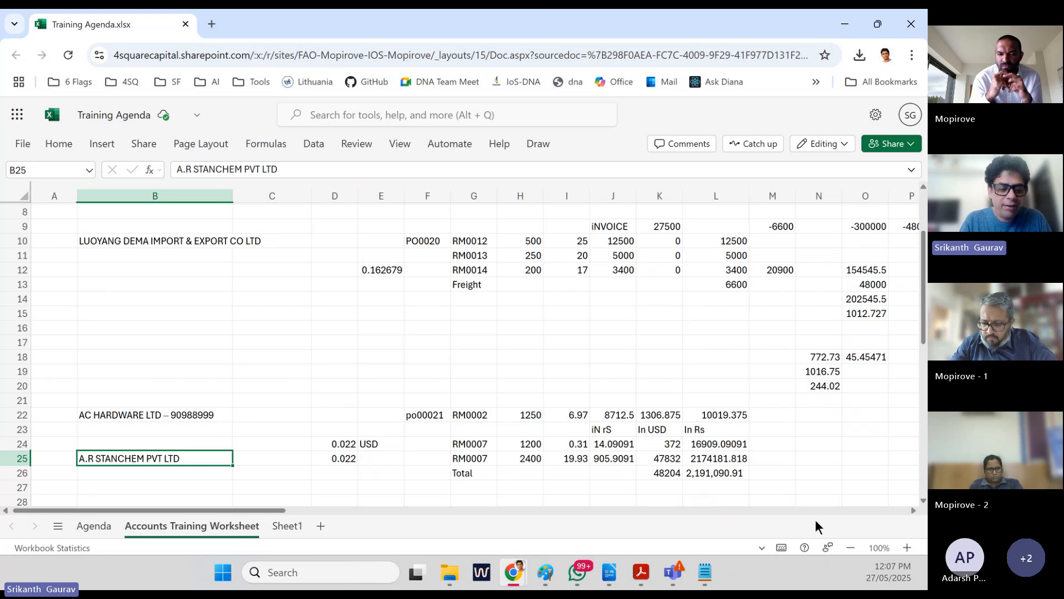
key("ctrl+x")
key("Up")
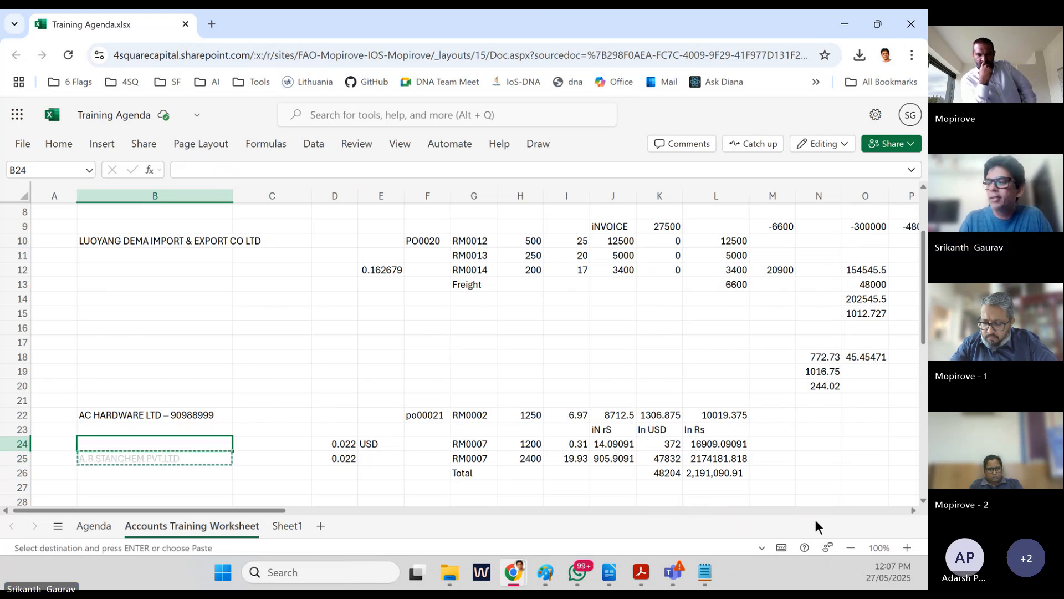
key("ctrl+v")
key("Down")
key("Down")
key("Down")
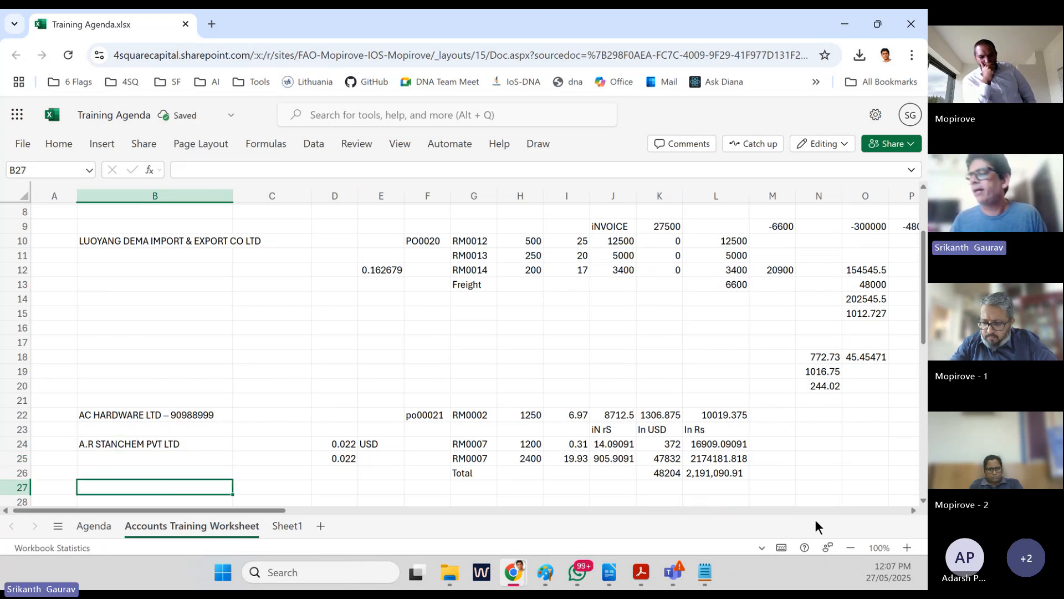
key("Down")
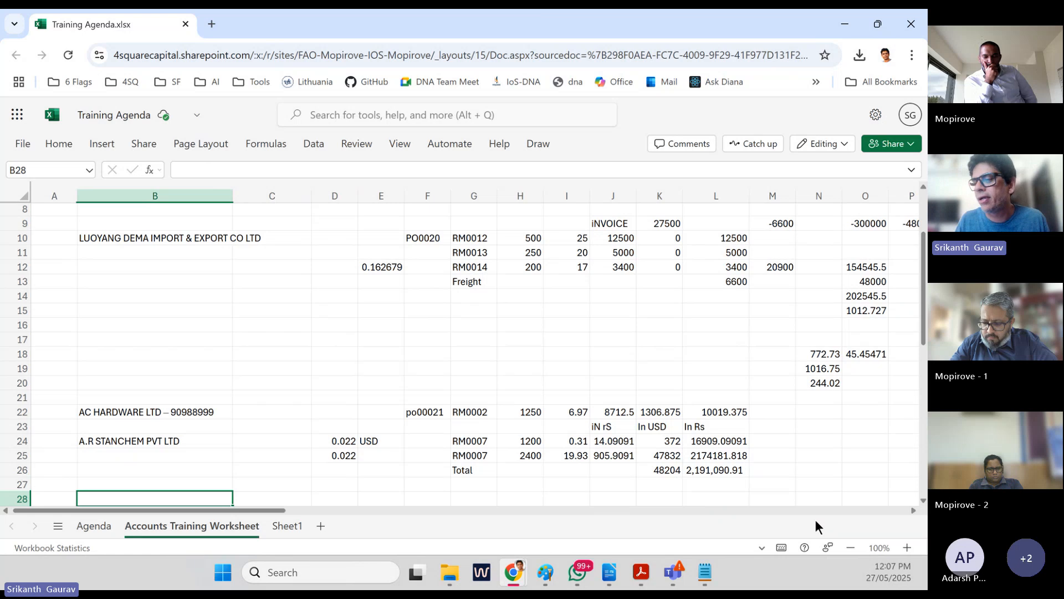
key("Up")
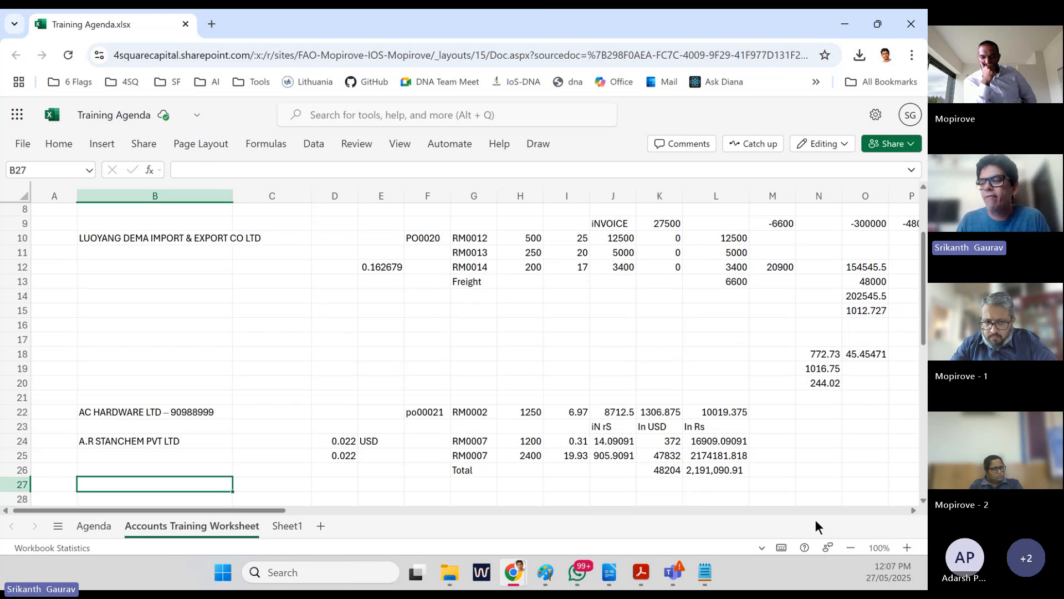
key("Right")
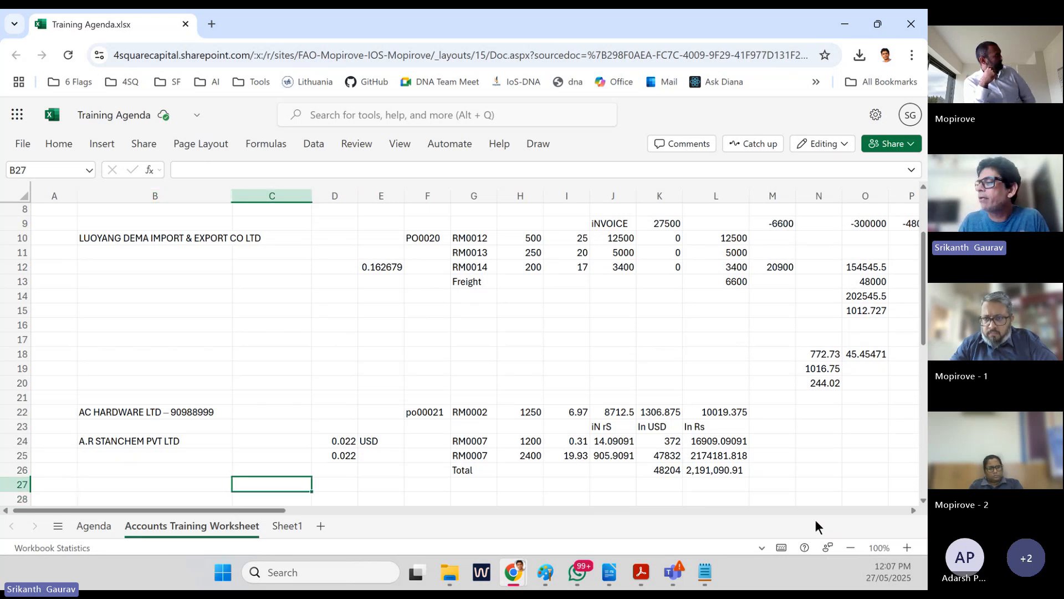
key("Right")
key("Right")
key("Right")
key("Right")
key("Right")
key("Right")
key("Right")
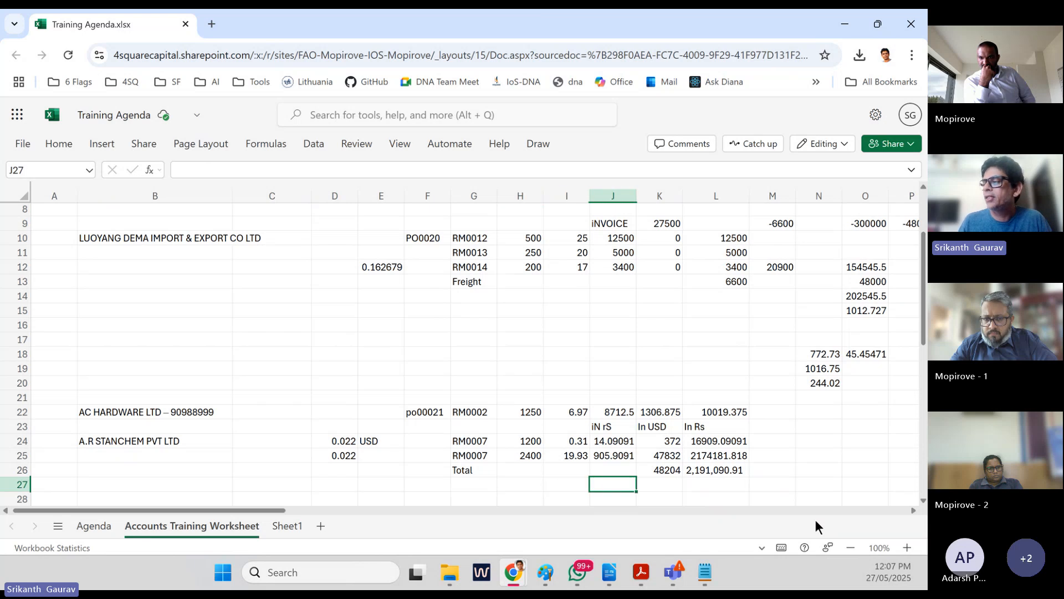
key("Right")
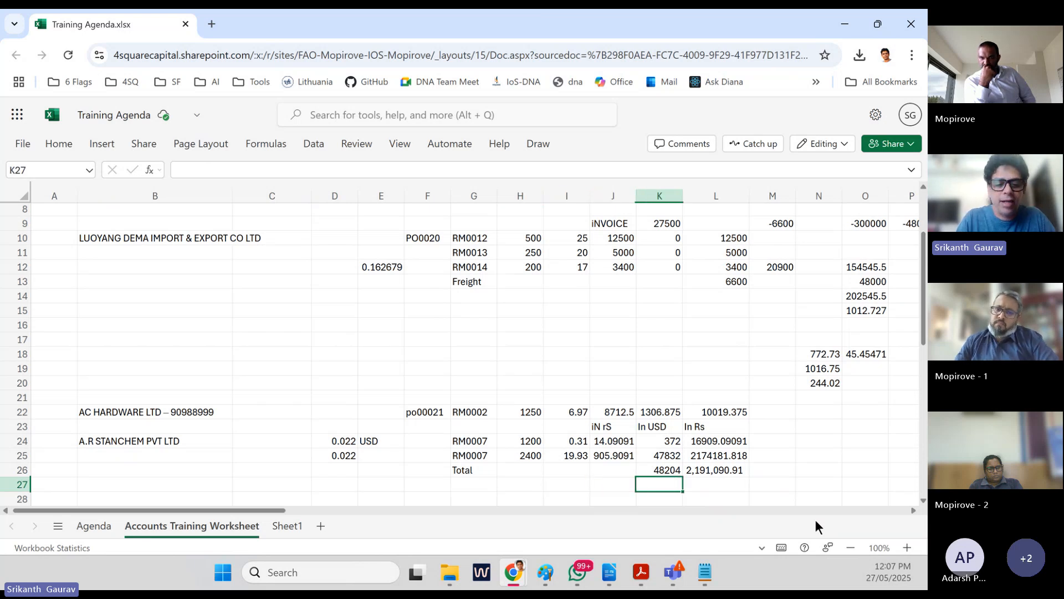
Step: Enter a freight amount of 8400 in K27 and label the row as freight
type("8400")
key("Return")
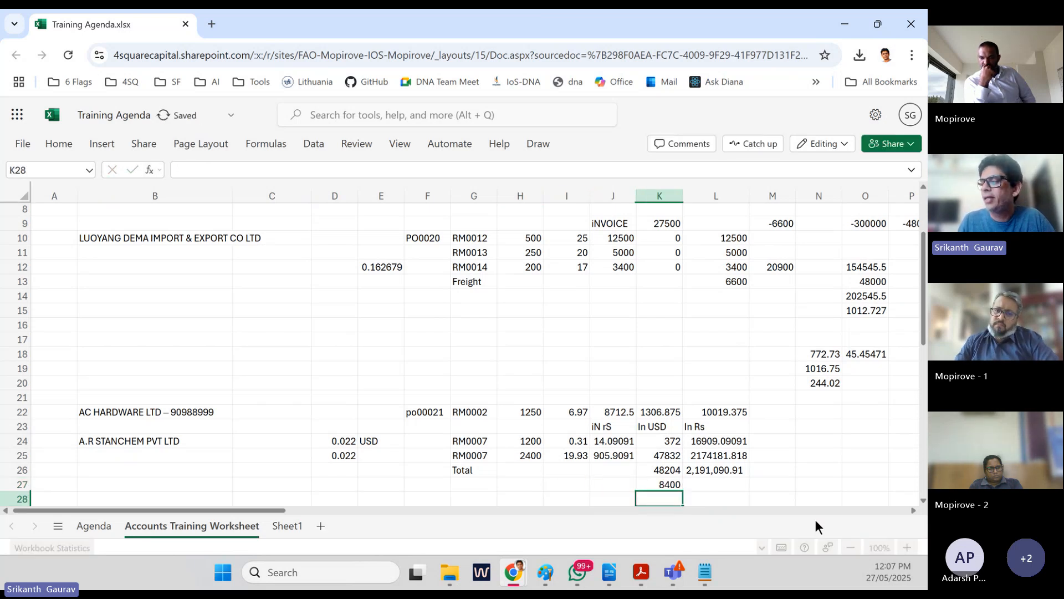
key("Up")
key("Left")
key("Left")
key("Left")
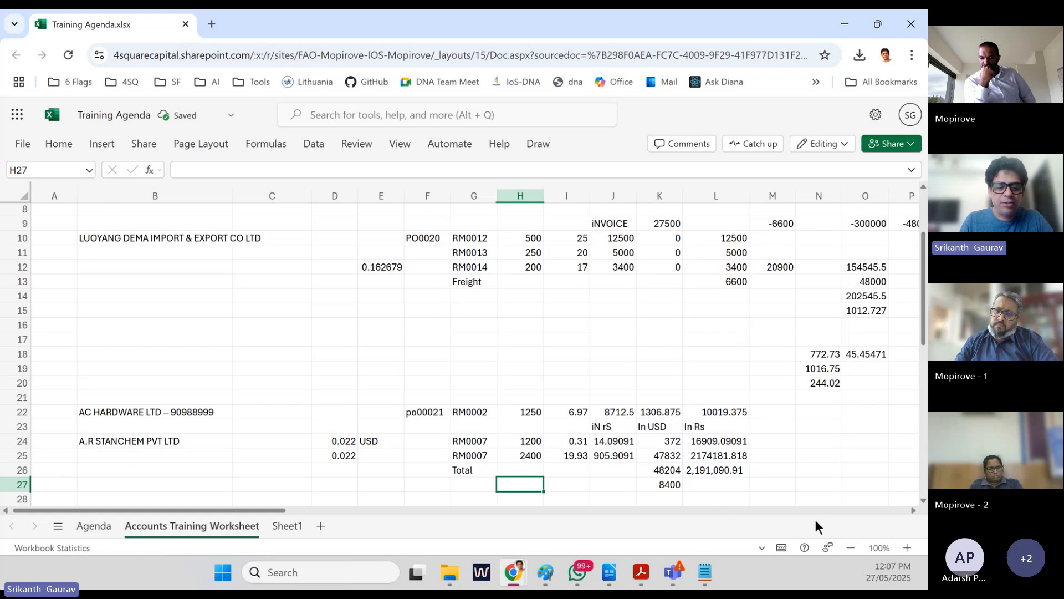
key("Left")
type("Freit")
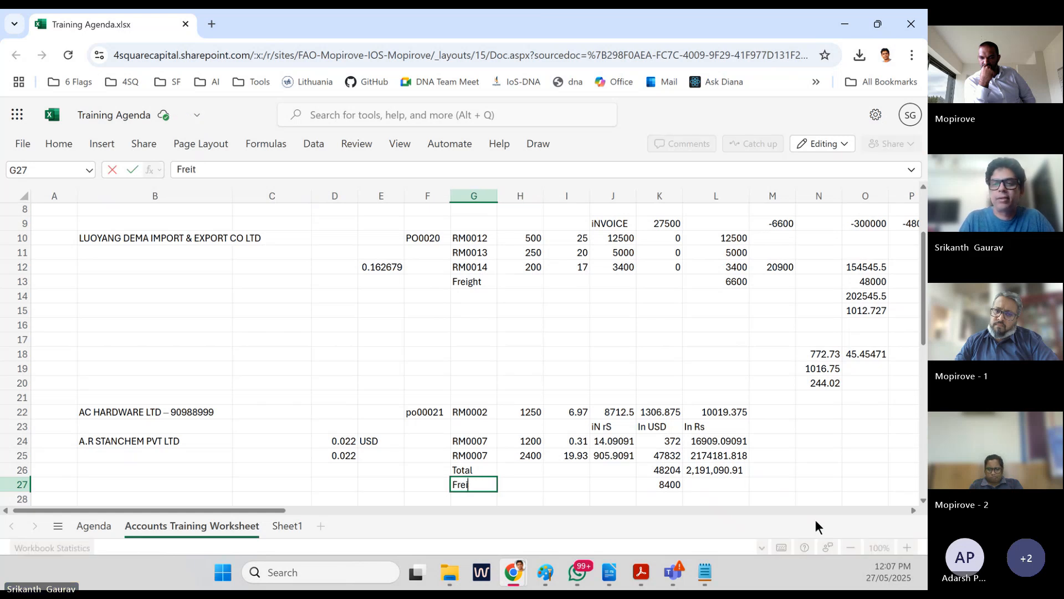
key("BackSpace")
type("righ")
key("Return")
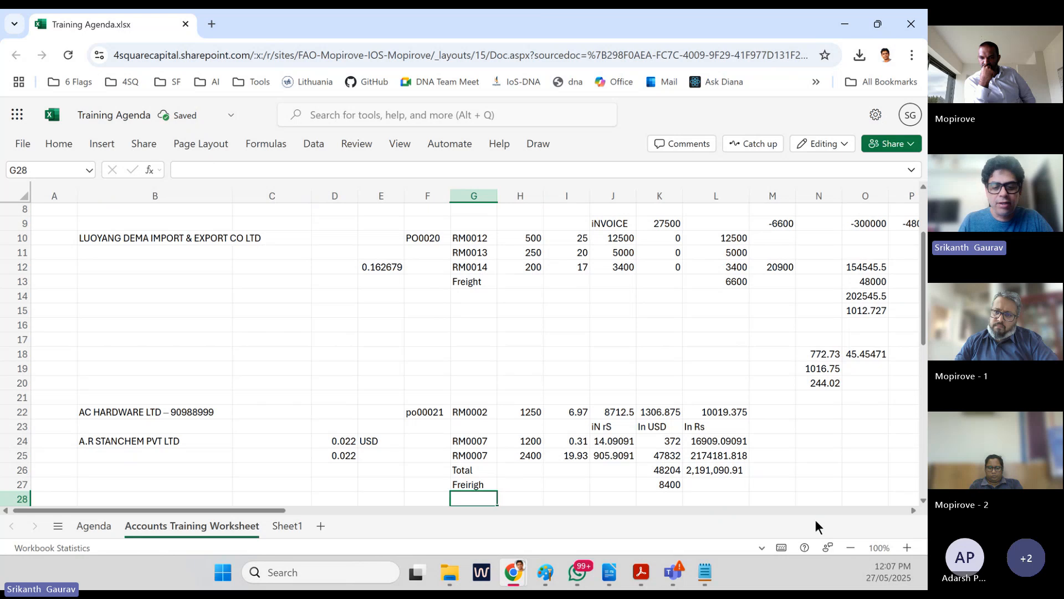
Step: Add a 'Total Value' row with =K26+K27 in K28, giving 56604
type("Total Value")
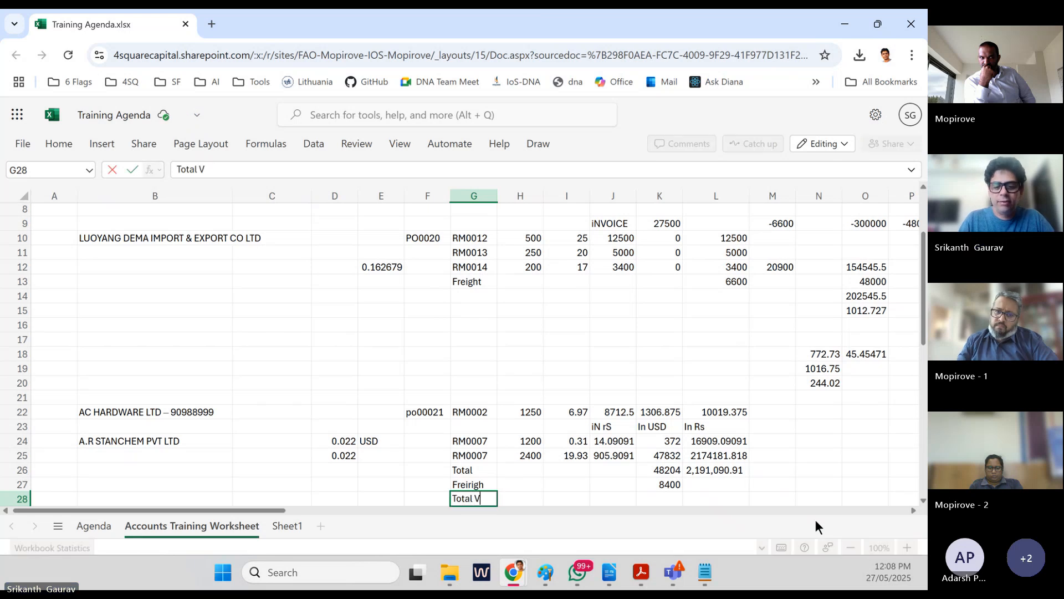
key("Tab")
key("Right")
key("Right")
key("Right")
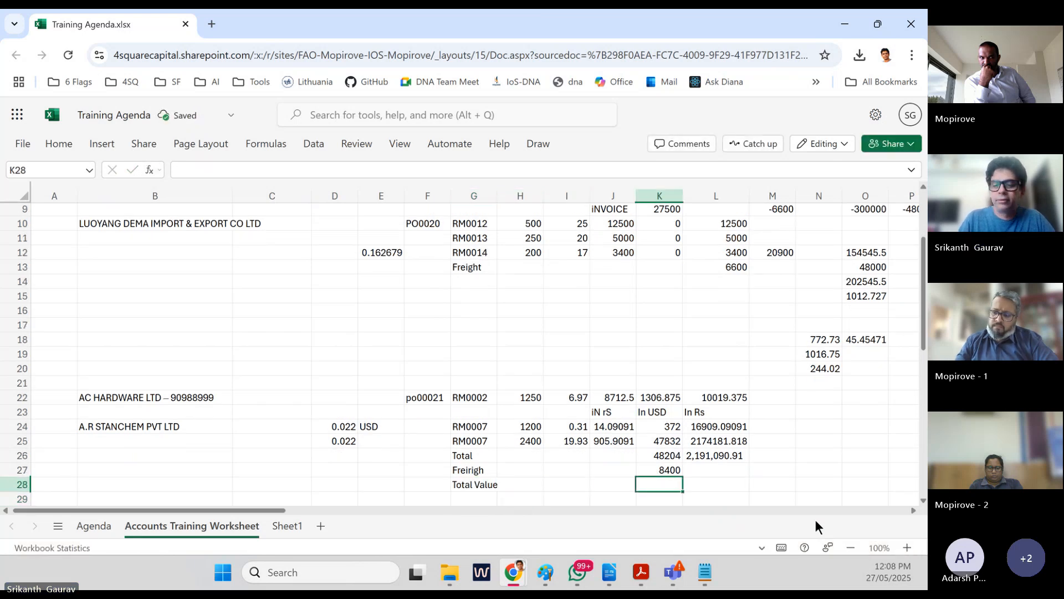
type("=")
key("Up")
key("Up")
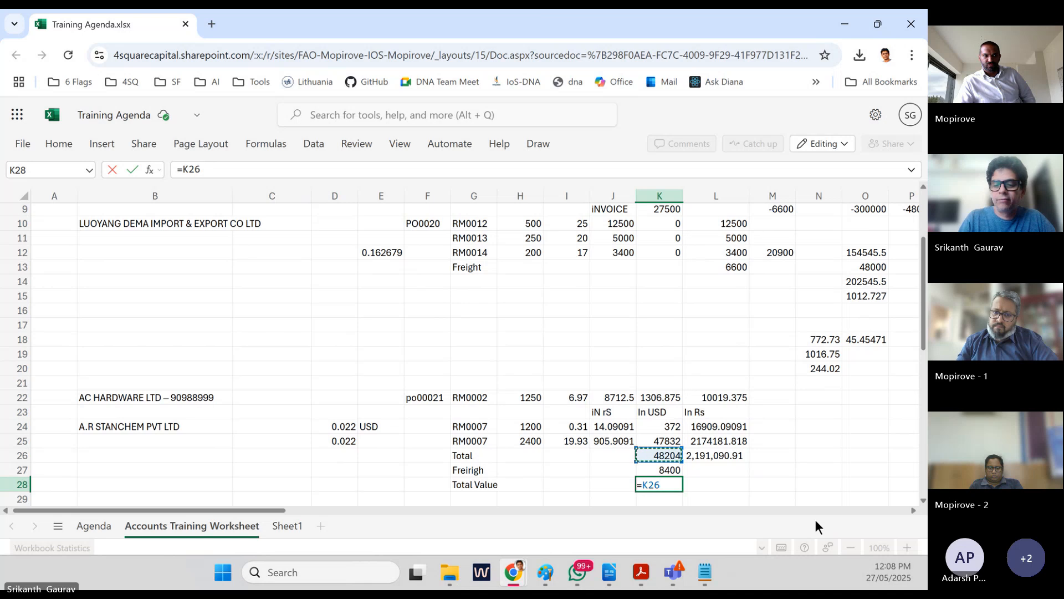
type("+")
key("Up")
key("Return")
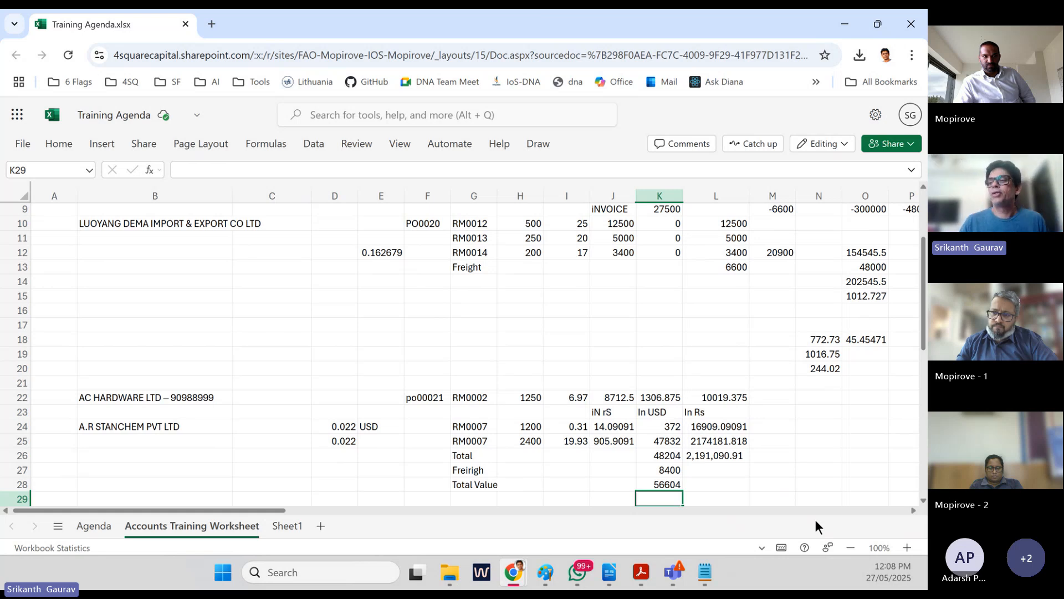
Step: Switch to Odoo's P00022 to compare its $48,204.00 total with the sheet
key("alt+Tab")
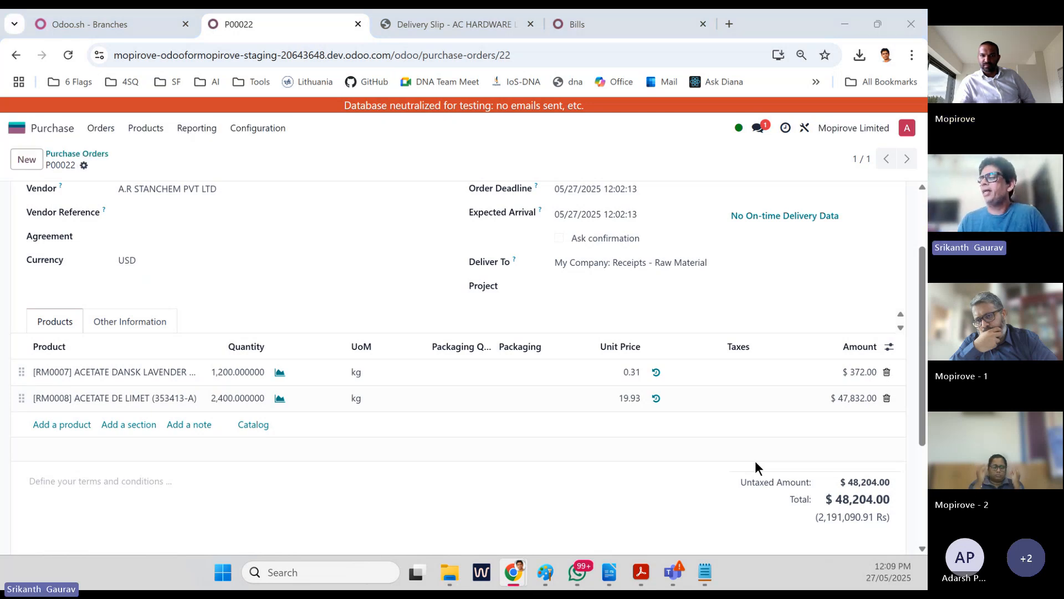
Step: Confirm RFQ P00022 as a purchase order, then return to the Training Agenda workbook
key("alt+Tab")
key("alt+Tab")
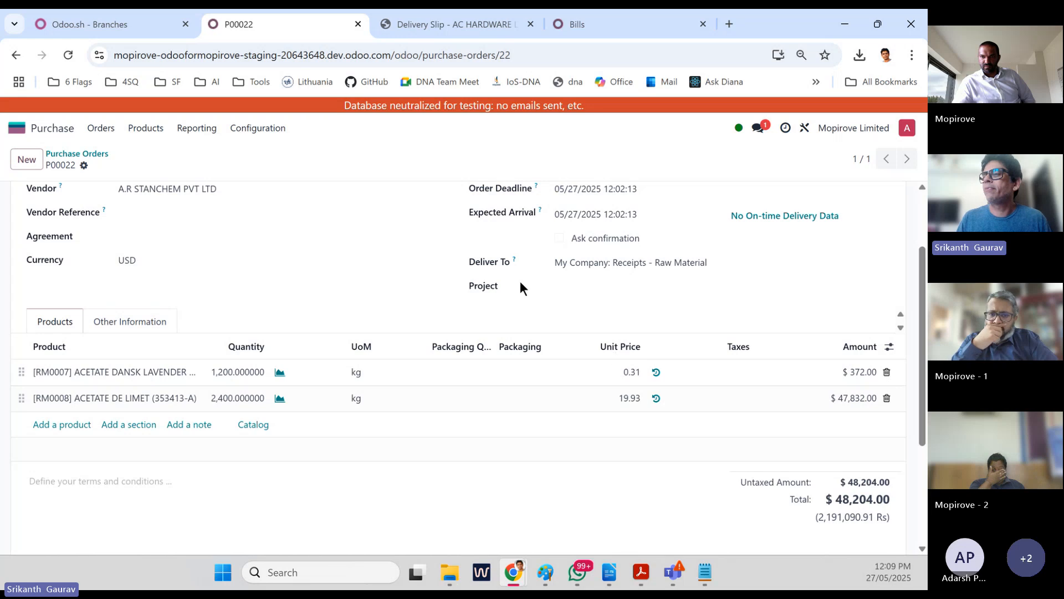
scroll(289, 251, "up", 2)
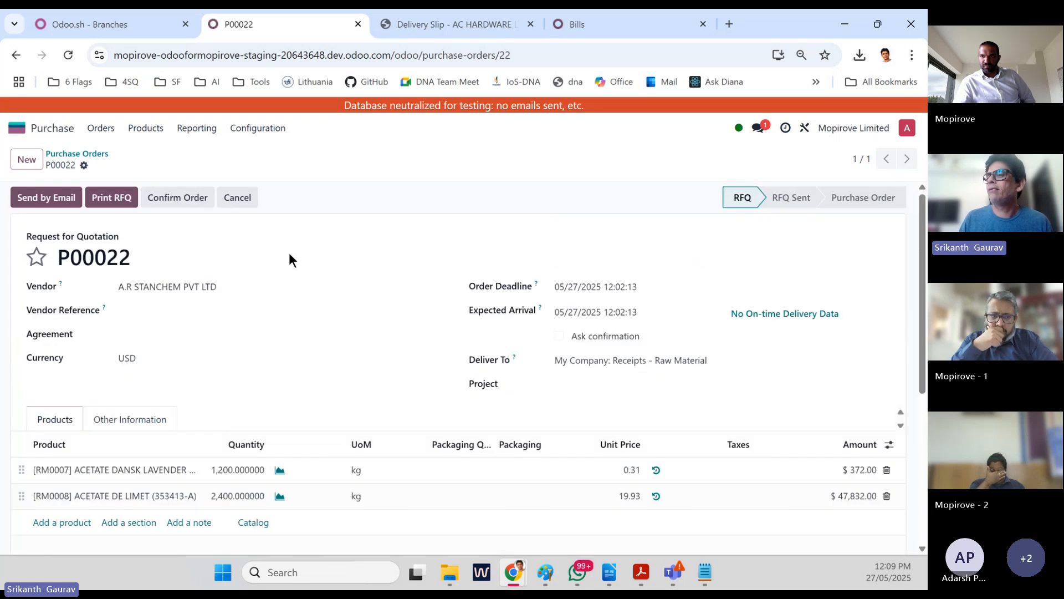
left_click(183, 198)
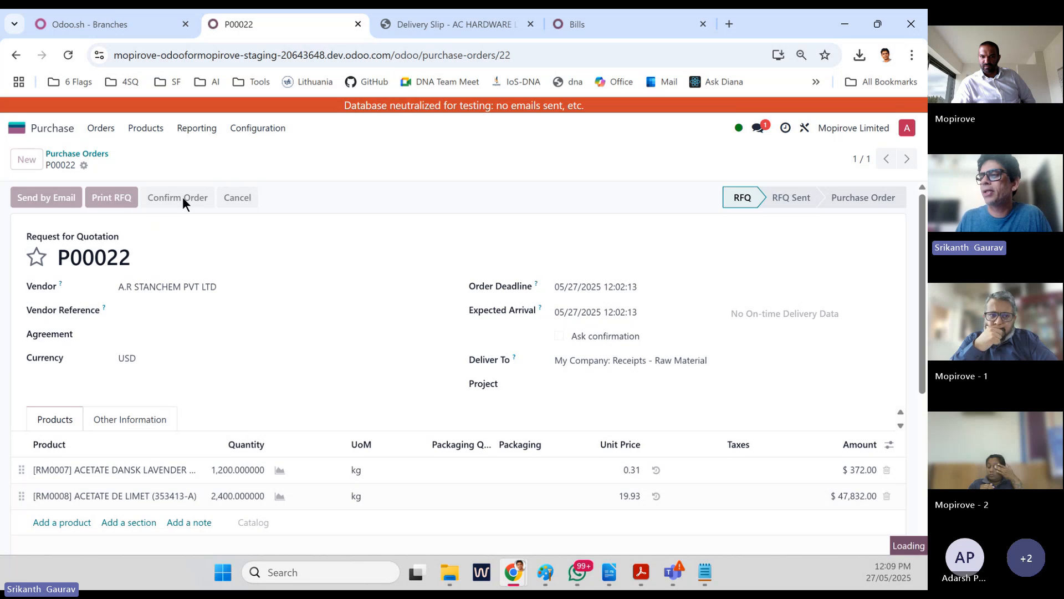
key("alt+Tab")
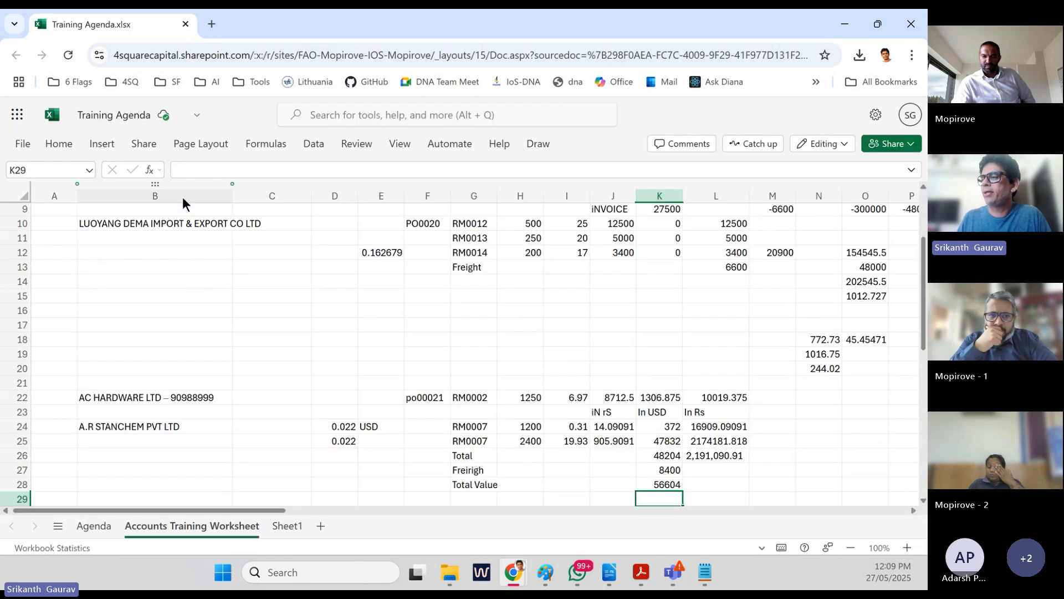
Step: Enter PO number PO00021 in F24 of the A.R STANCHEM row, then return to Odoo
left_click(439, 446)
left_click(421, 425)
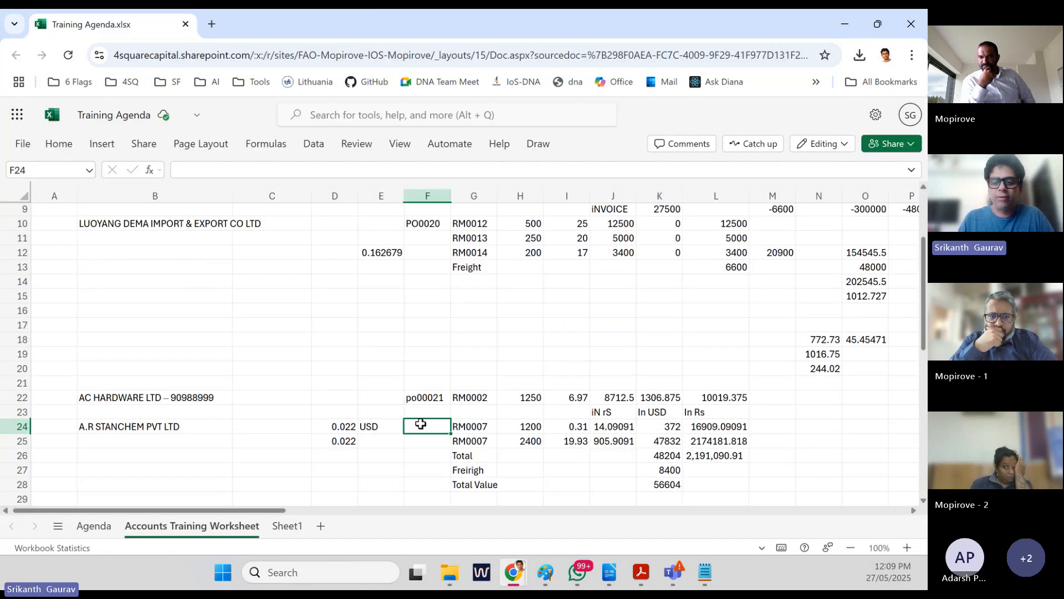
type("PO")
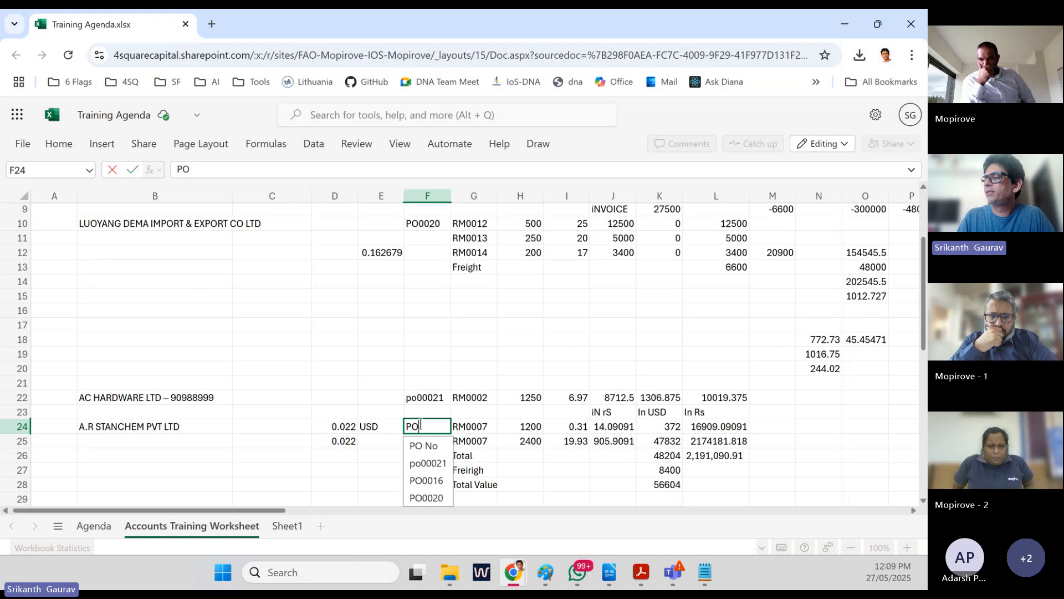
type("00021")
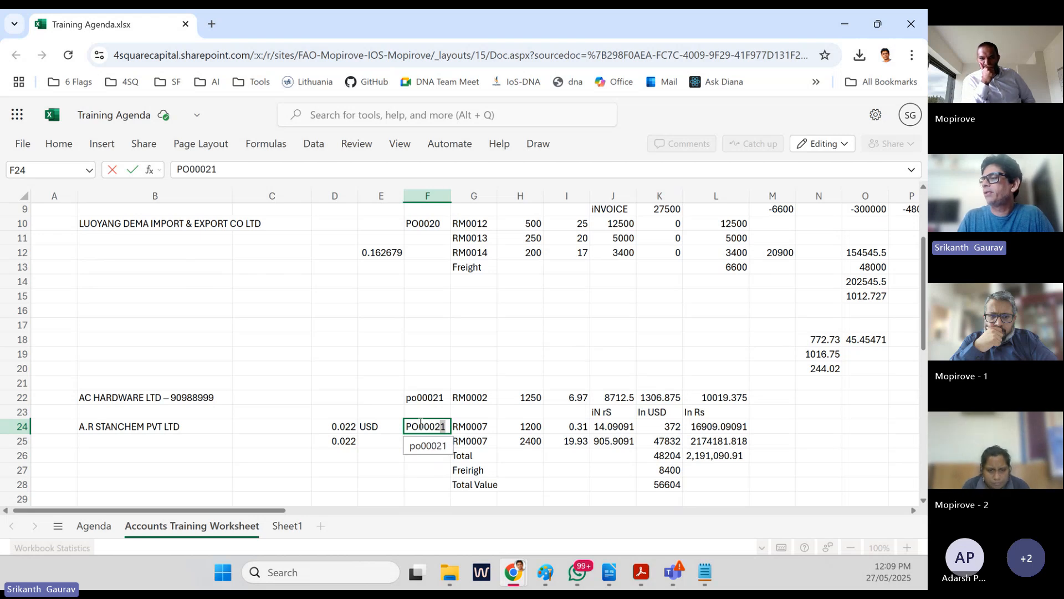
key("Return")
key("alt+Tab")
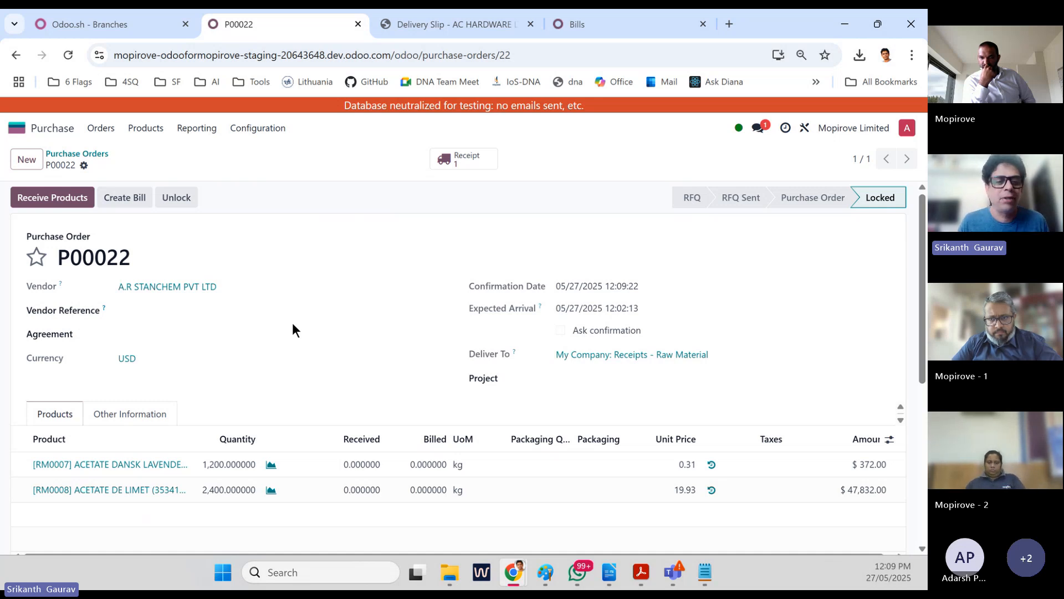
Step: Receive and validate P00022's goods on WH/IN/00021, then print its delivery slip
left_click(31, 202)
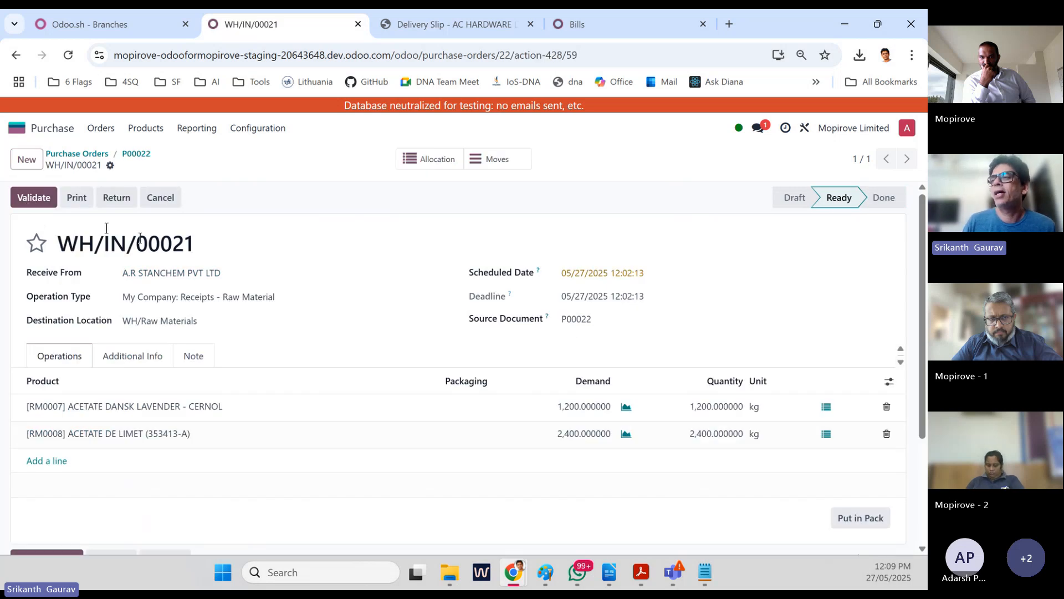
left_click(32, 202)
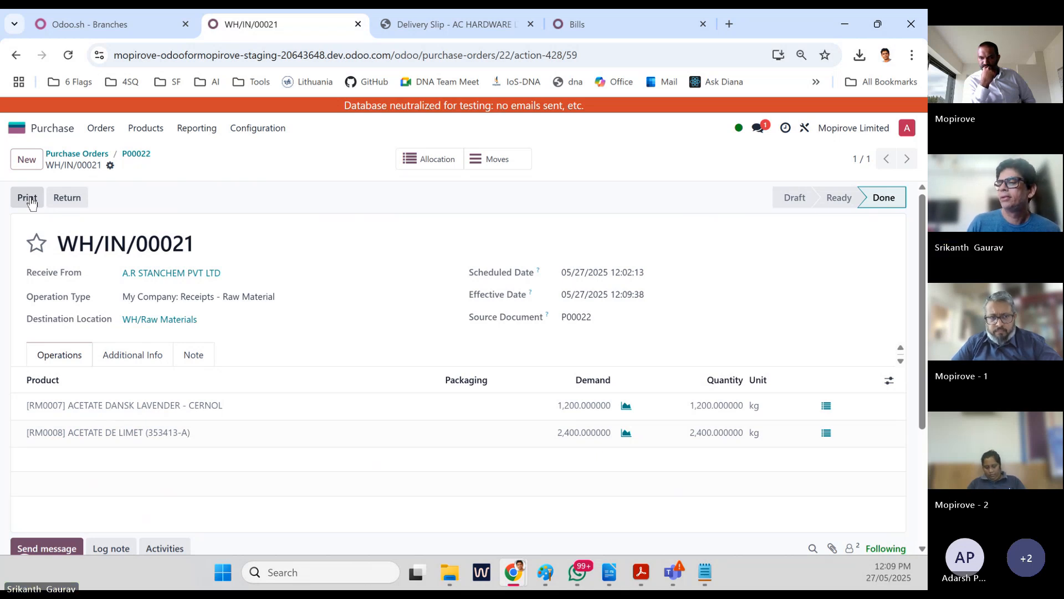
scroll(251, 433, "down", 1)
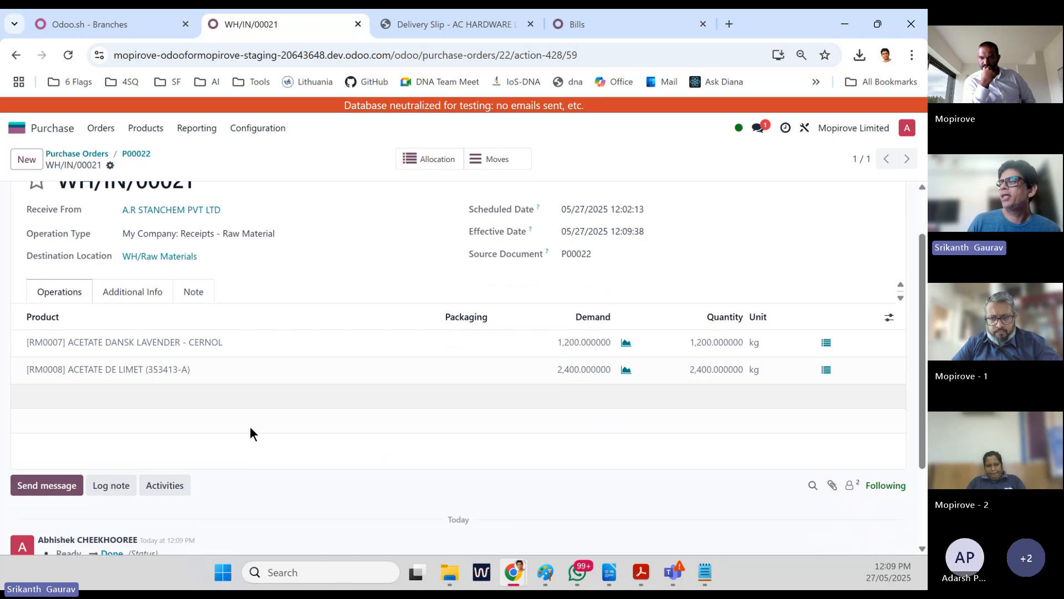
scroll(249, 433, "up", 1)
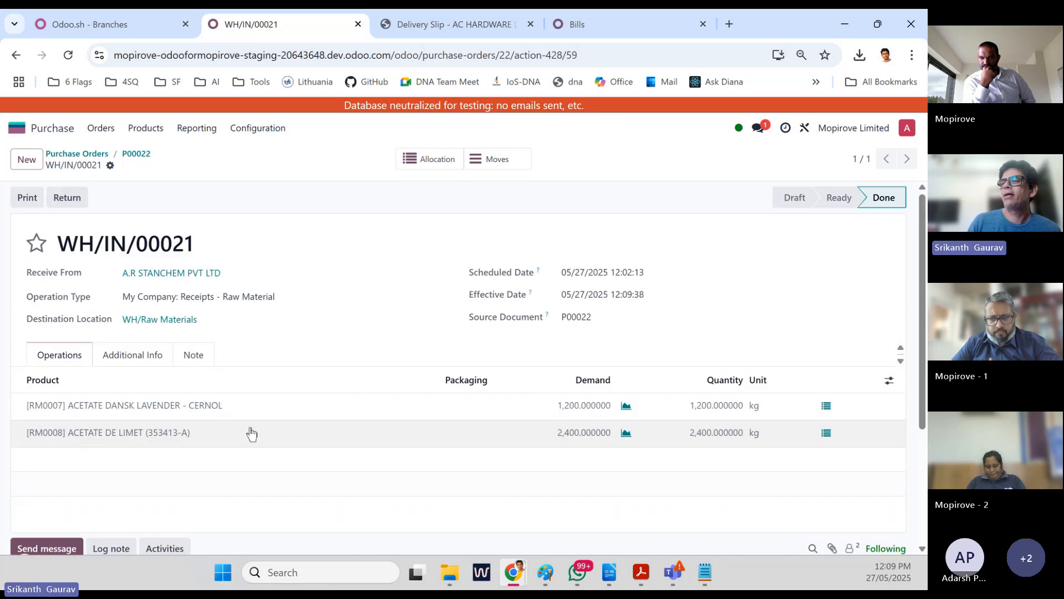
left_click(12, 198)
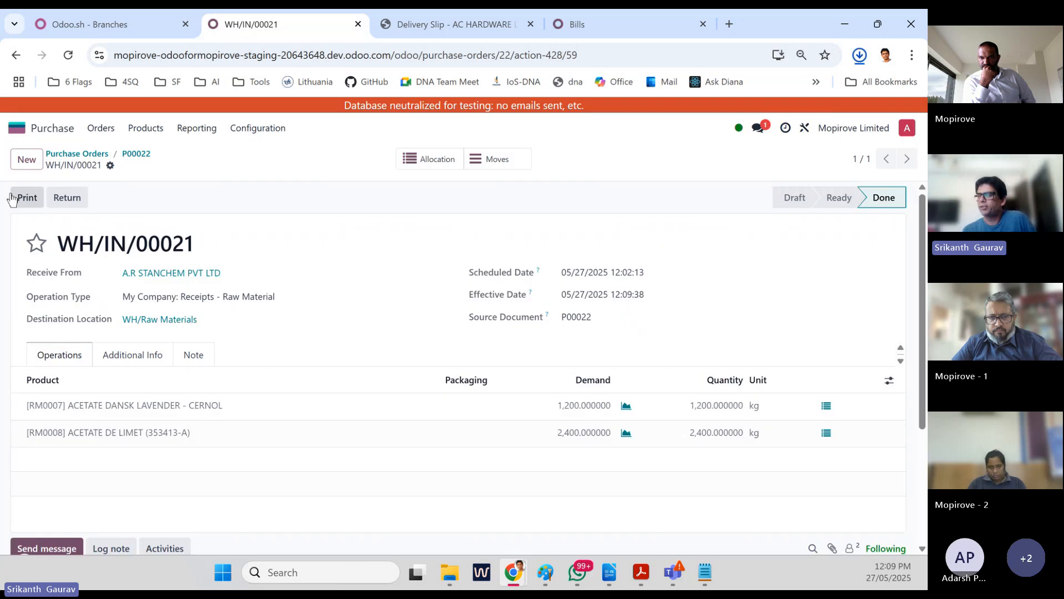
Step: Review the WH/IN/00021 delivery slip PDF (1,200 kg and 2,400 kg delivered), then return to the receipt
left_click(698, 97)
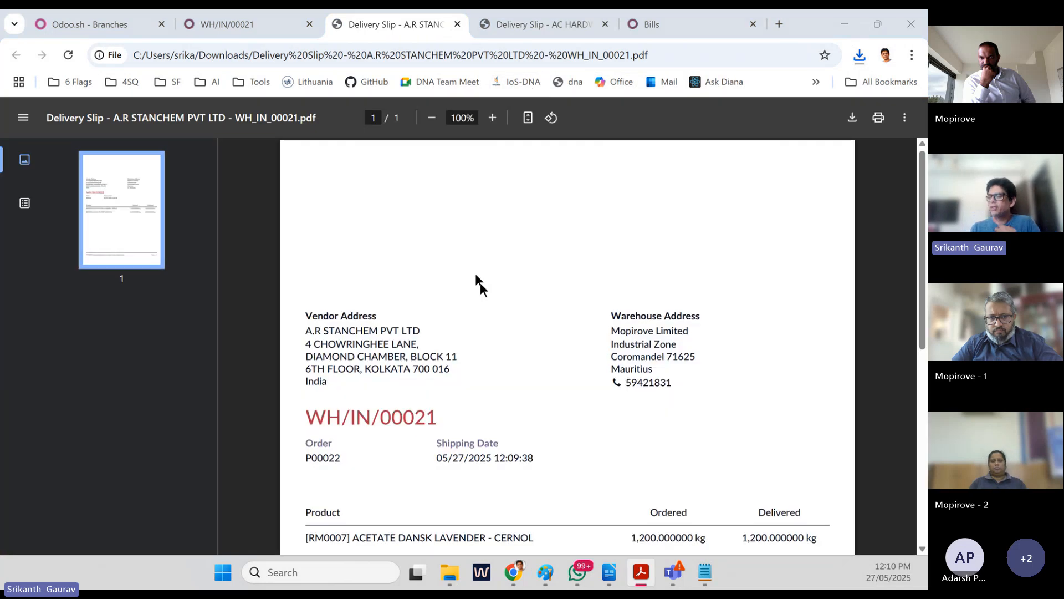
scroll(478, 280, "down", 2)
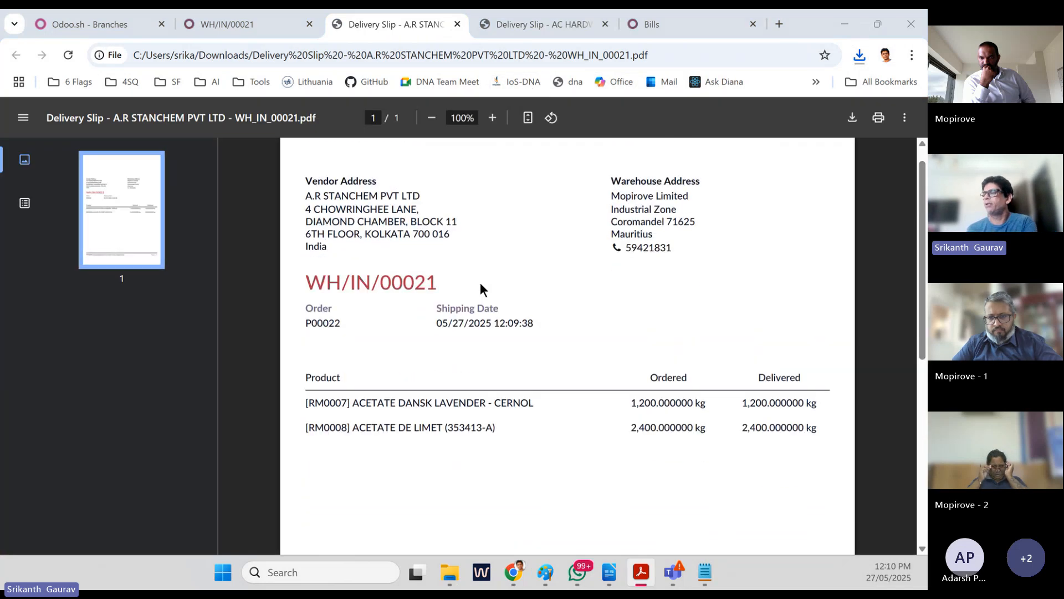
scroll(481, 281, "up", 2)
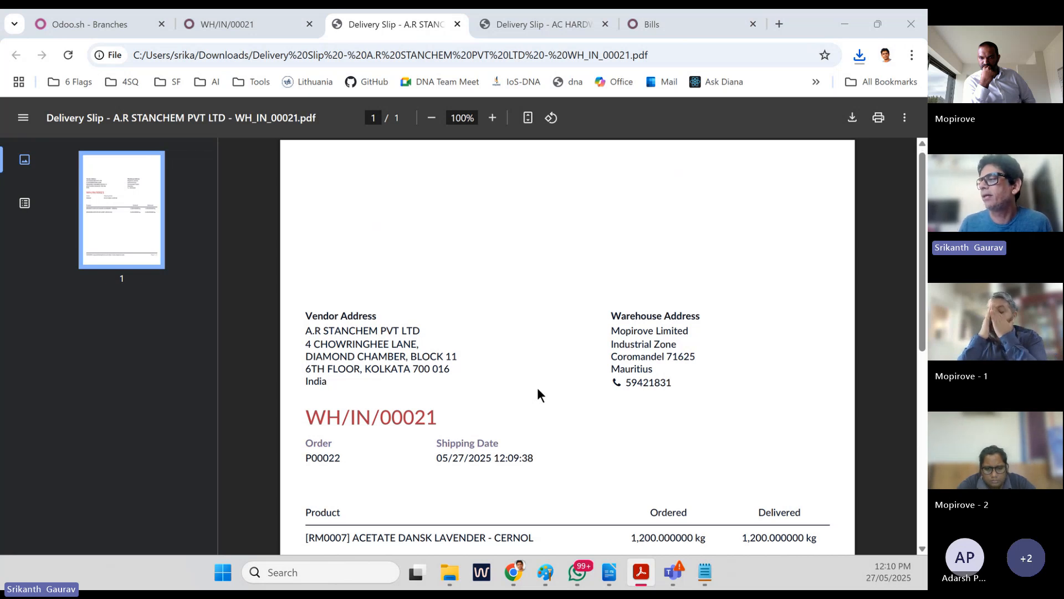
scroll(537, 387, "down", 2)
scroll(536, 369, "up", 2)
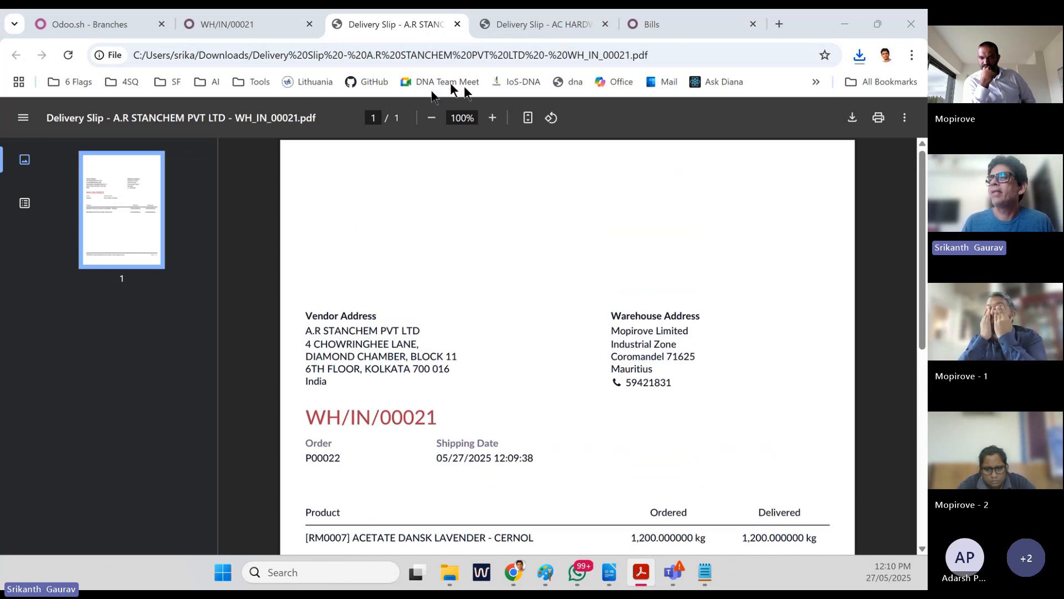
left_click(248, 28)
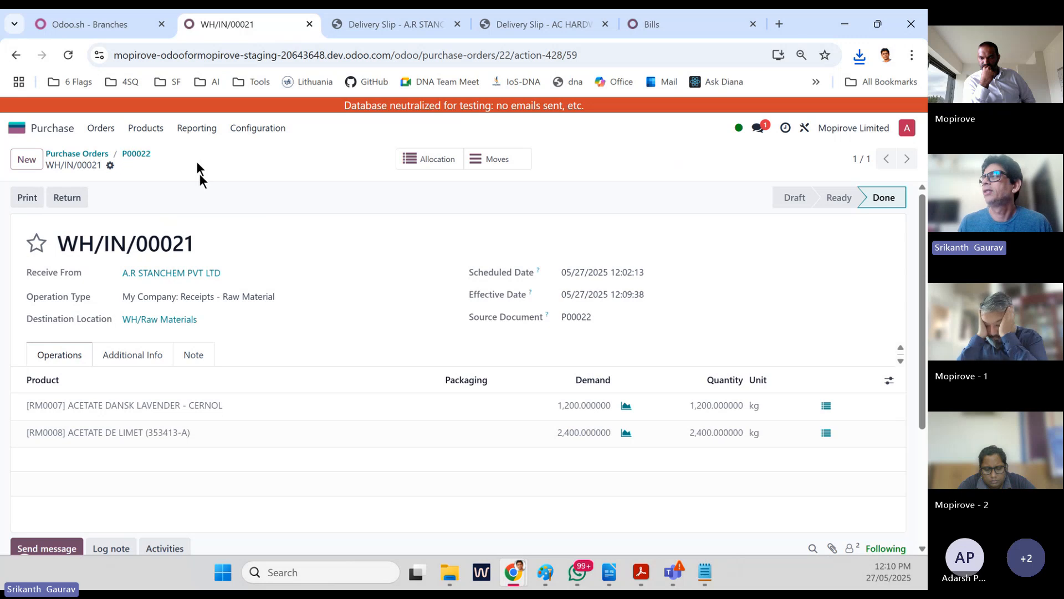
Step: Start a new vendor bill with A.R STANCHEM PVT LTD as the vendor
left_click(660, 22)
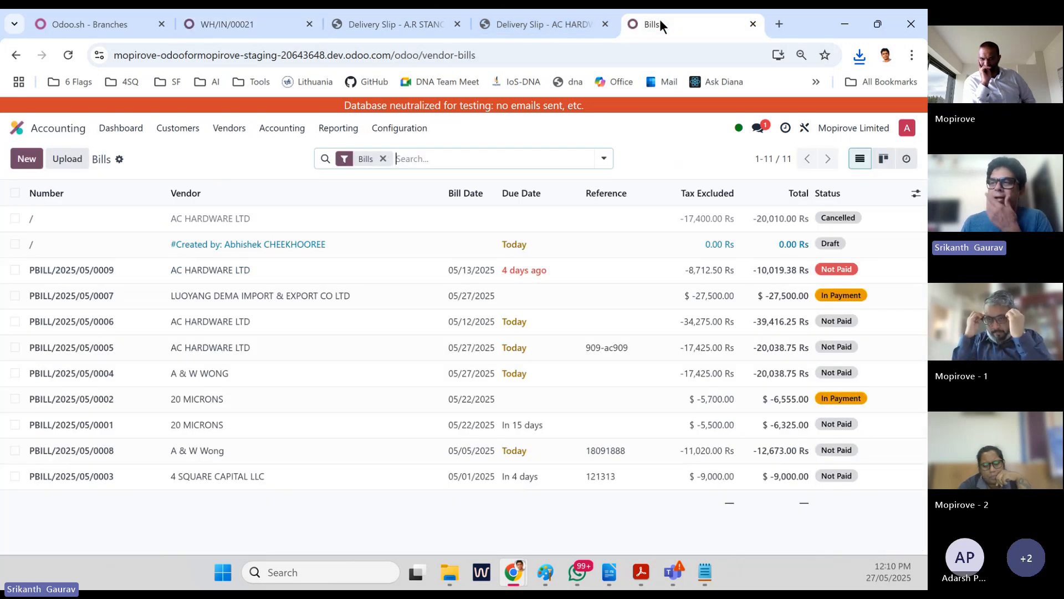
left_click(27, 159)
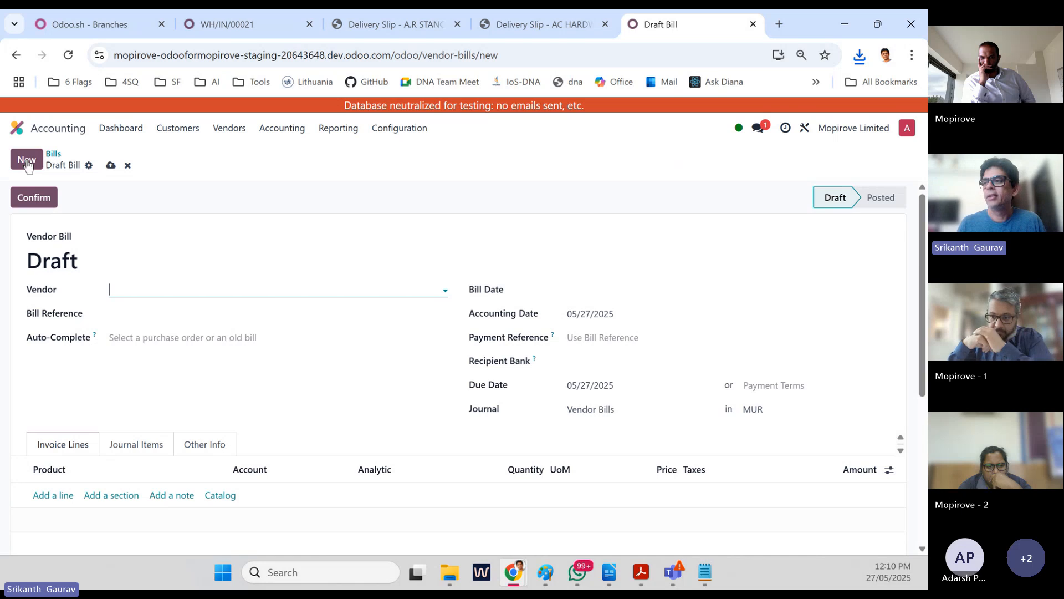
left_click(118, 283)
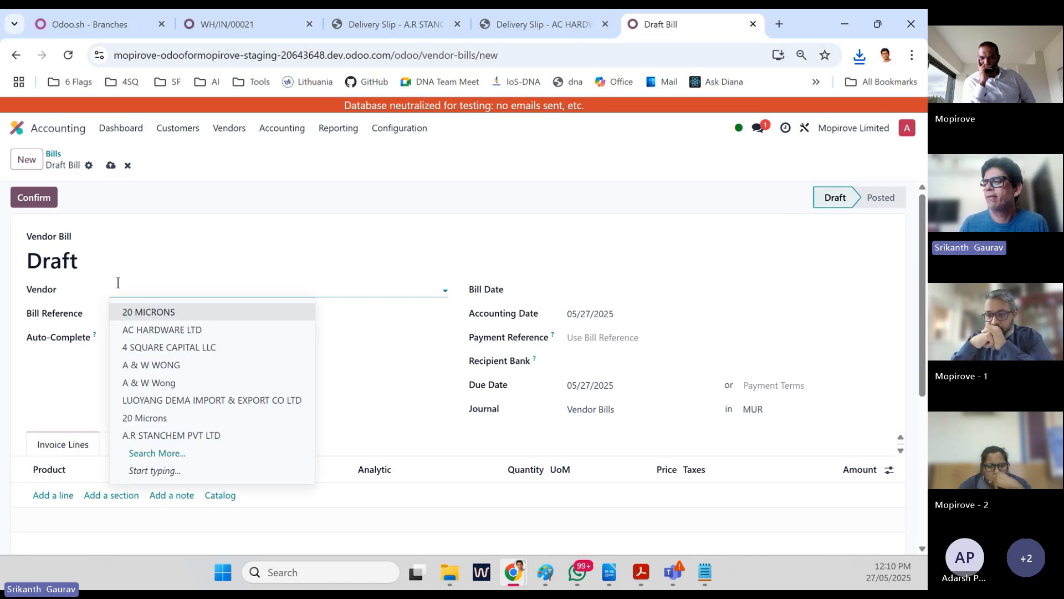
left_click(173, 439)
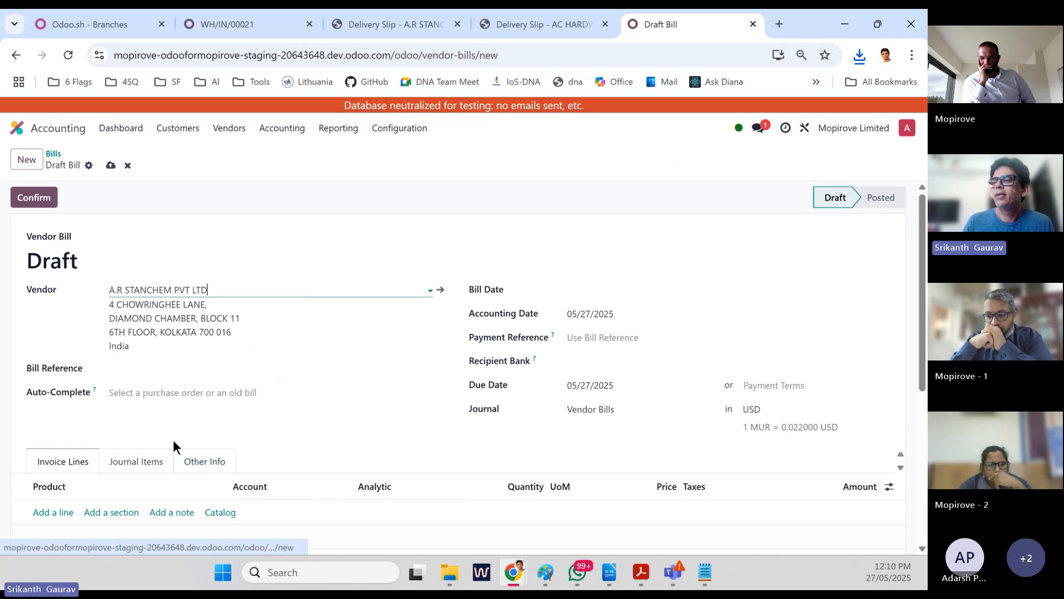
left_click(150, 390)
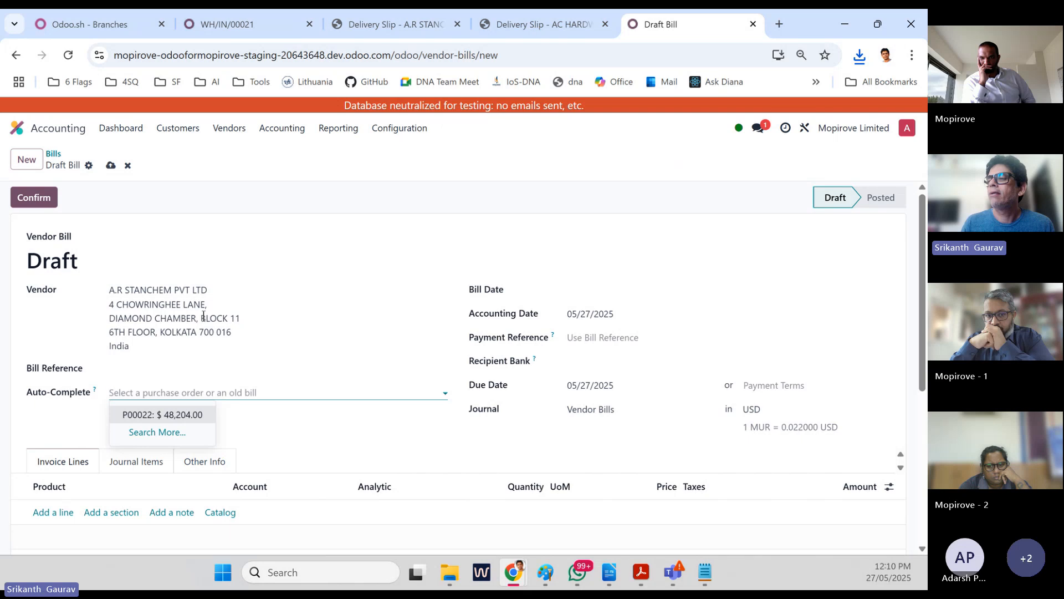
Step: Fill in the supplier's bill reference, review the auto-complete purchase orders, then bring up the Notepad note
left_click(146, 368)
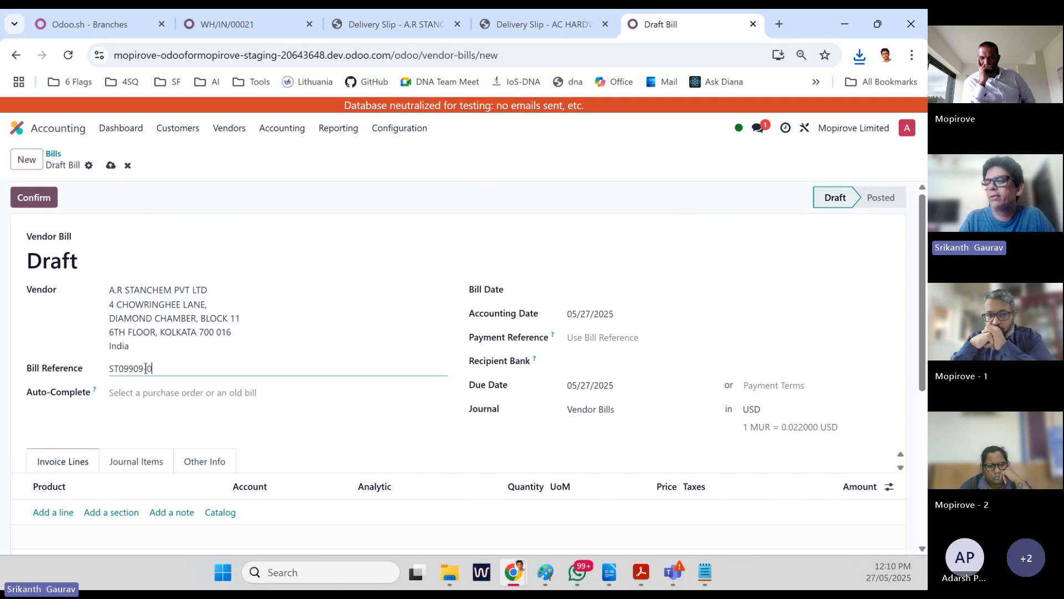
left_click(144, 394)
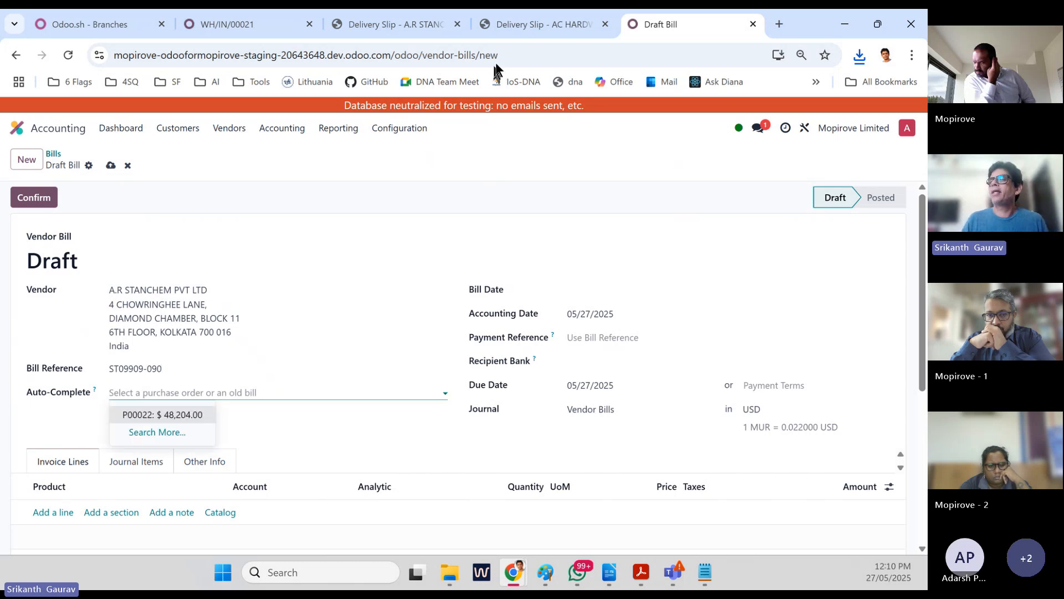
key("alt+Tab")
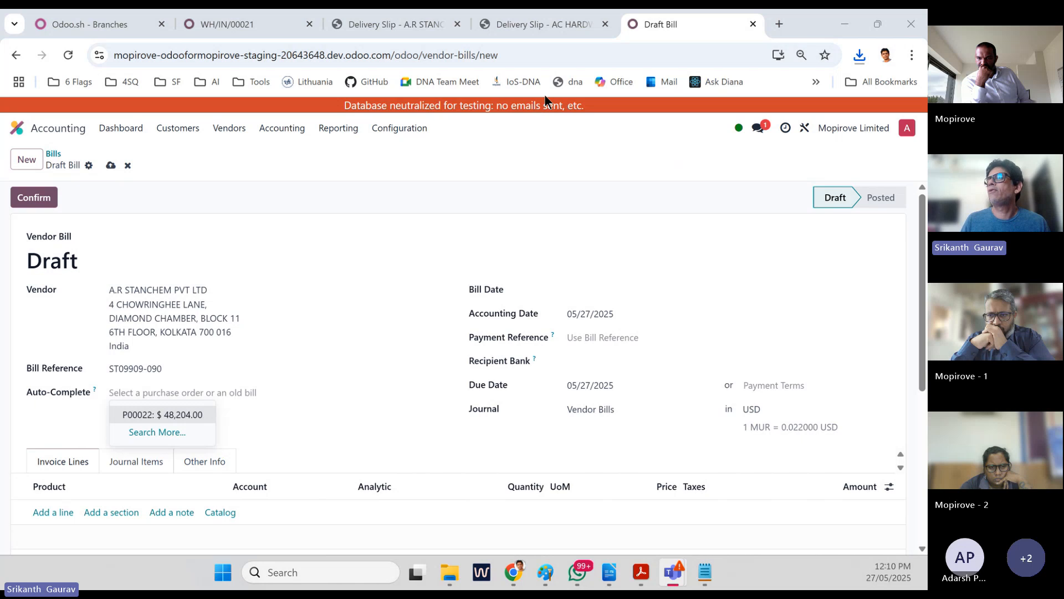
left_click(335, 96)
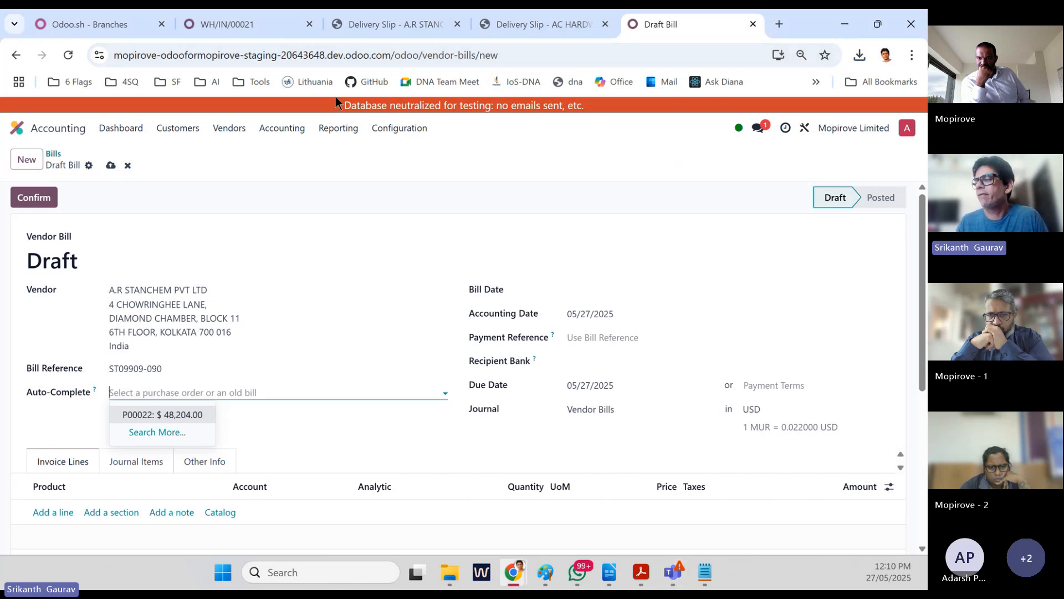
left_click(381, 201)
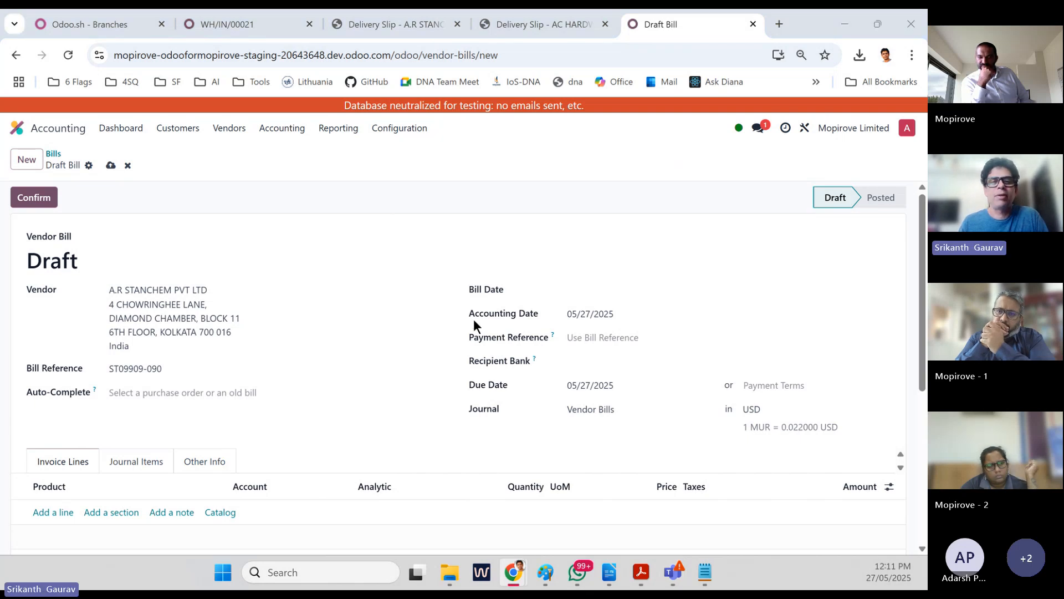
key("alt+Tab")
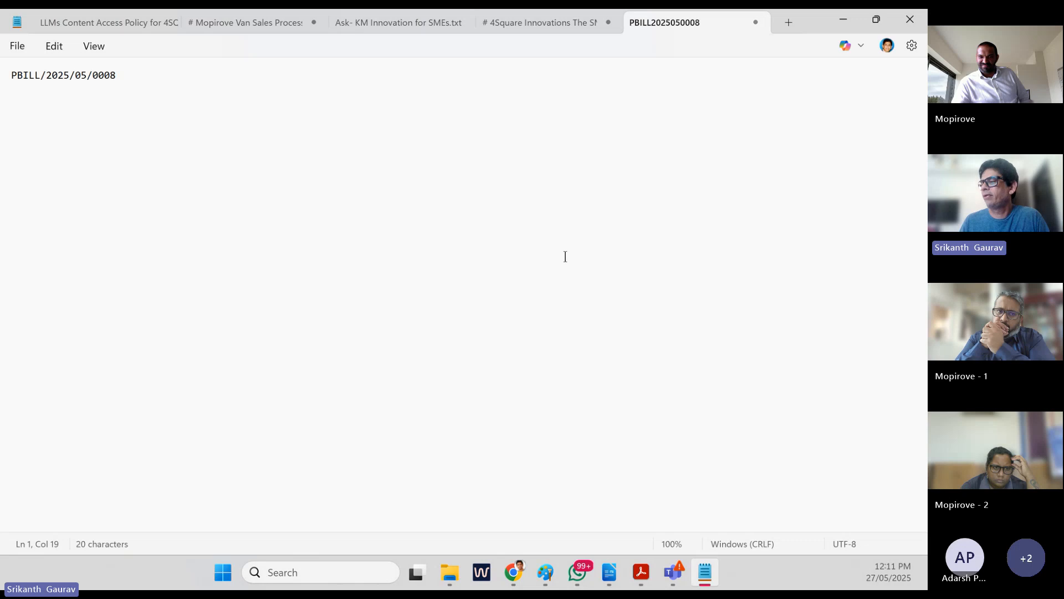
Step: Confirm in Excel that K25 holds =H25*I25 and the K26 total is 48204
left_click(283, 576)
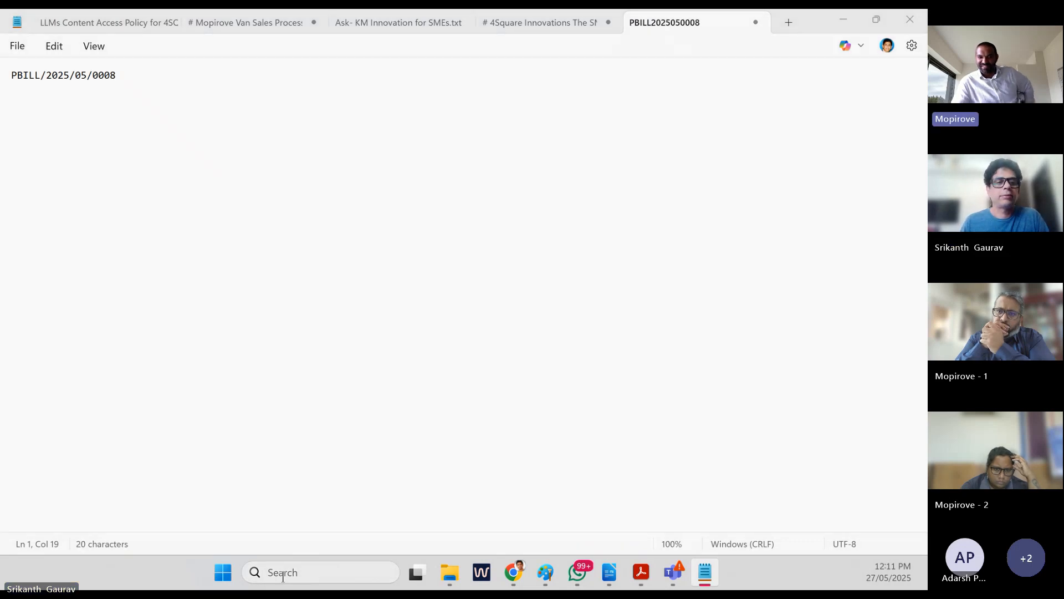
key("alt+Tab")
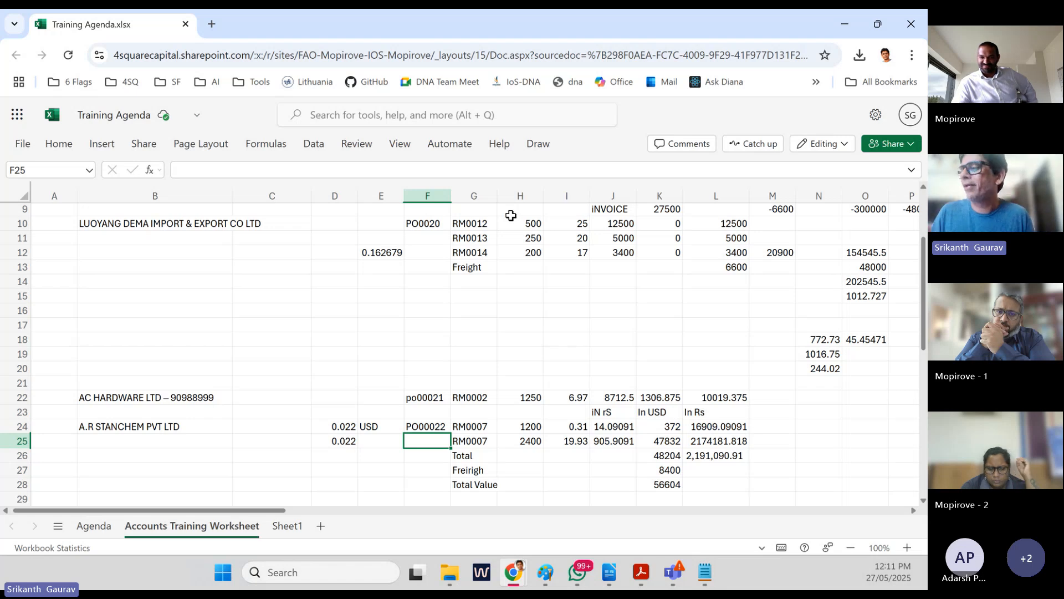
left_click(664, 447)
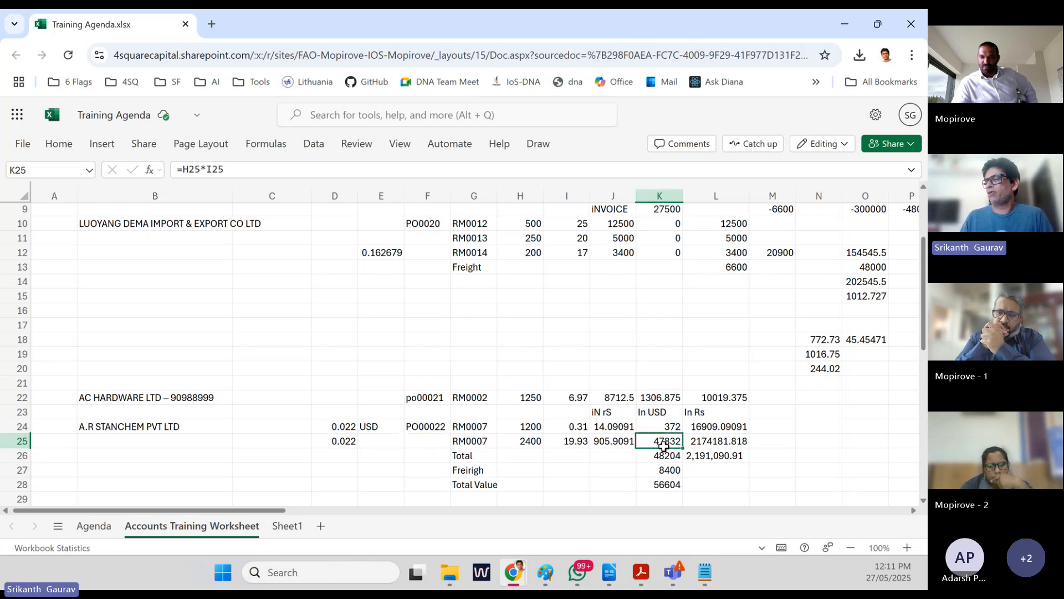
key("Down")
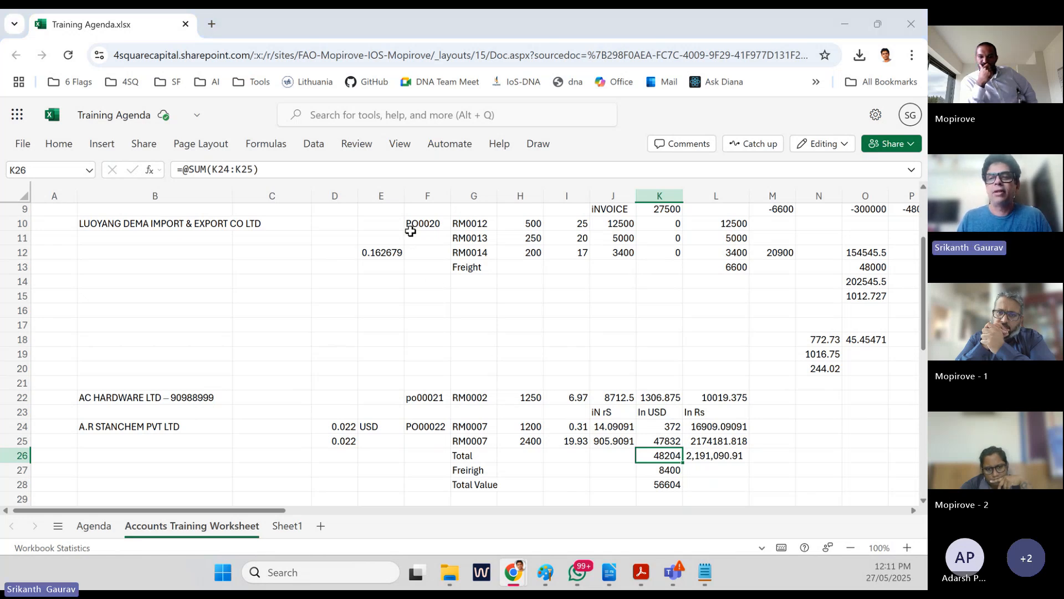
key("alt+Tab")
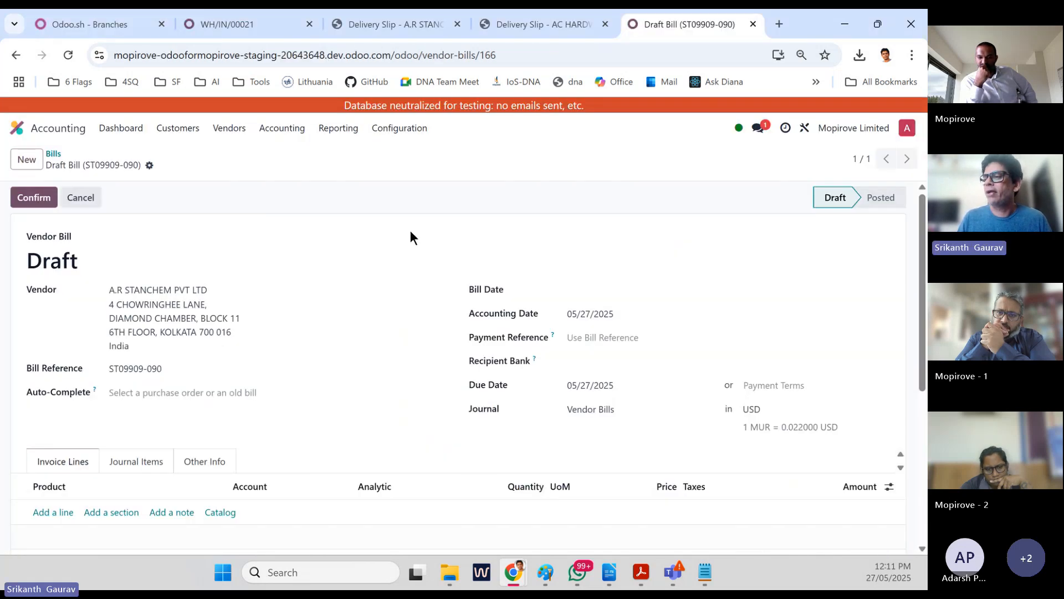
Step: Auto-complete the bill from P00022 ($48,204.00), adding RM0007 at $372.00 and RM0008 at $47,832.00
left_click(159, 391)
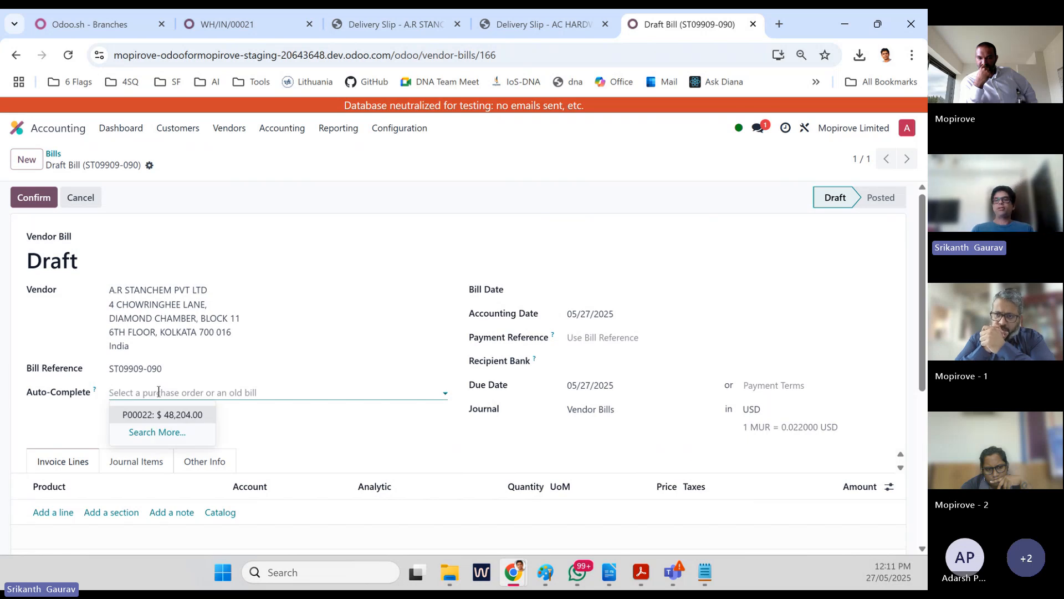
left_click(150, 427)
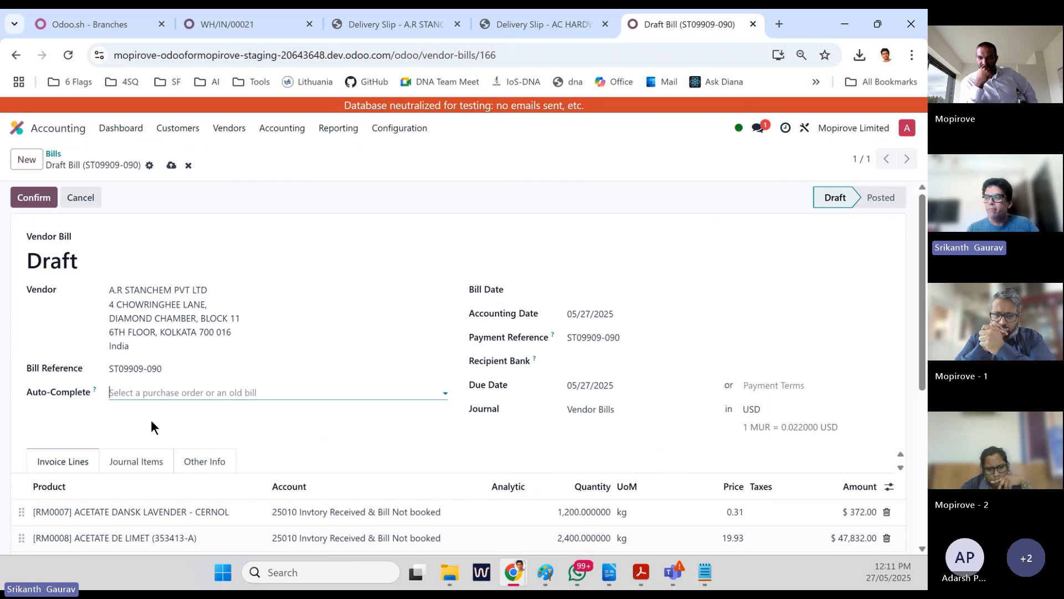
scroll(151, 421, "down", 1)
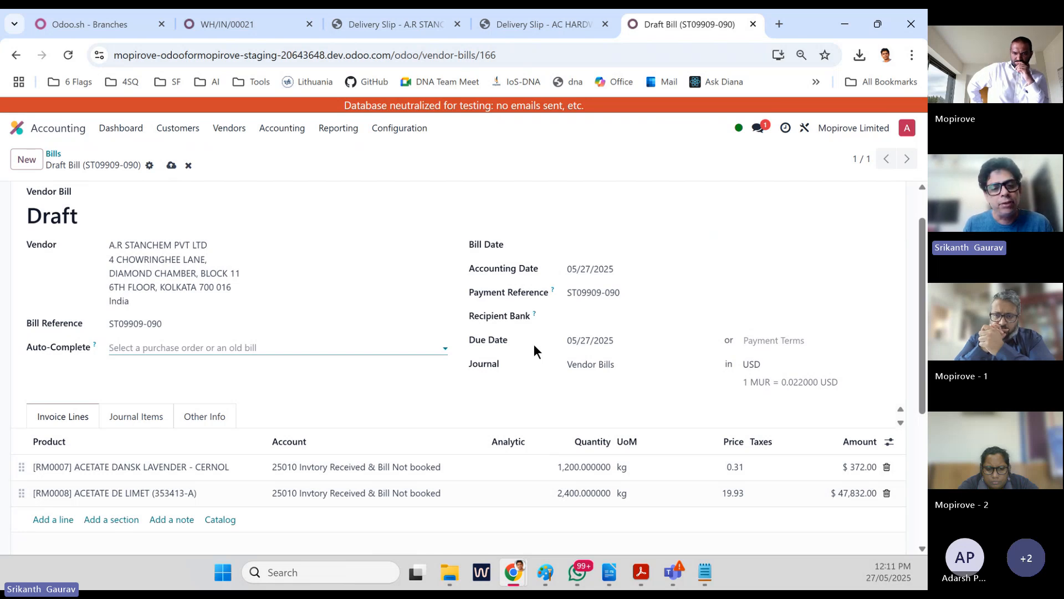
scroll(534, 343, "up", 1)
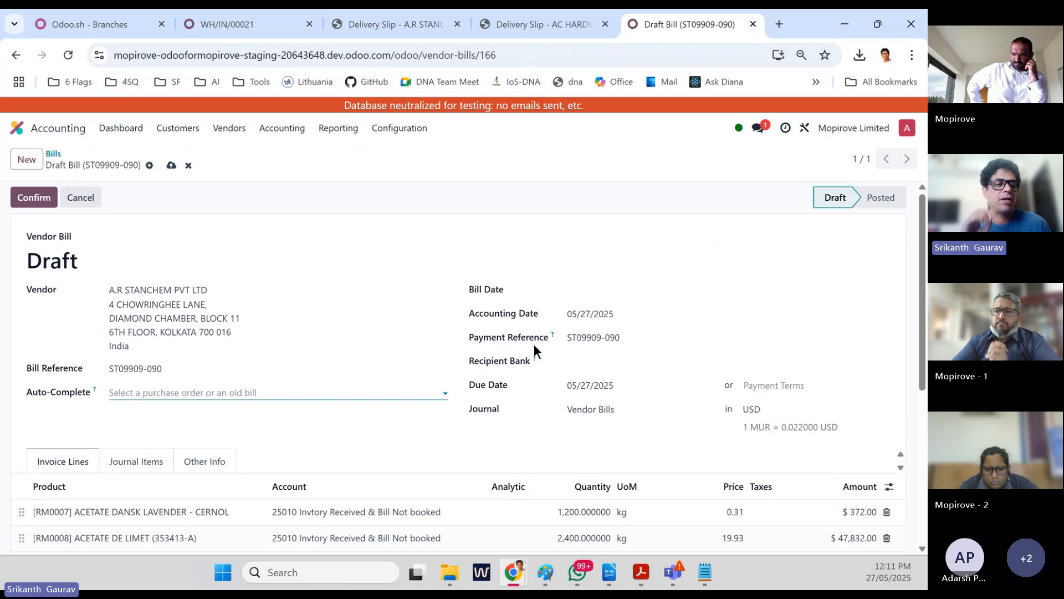
scroll(534, 344, "down", 1)
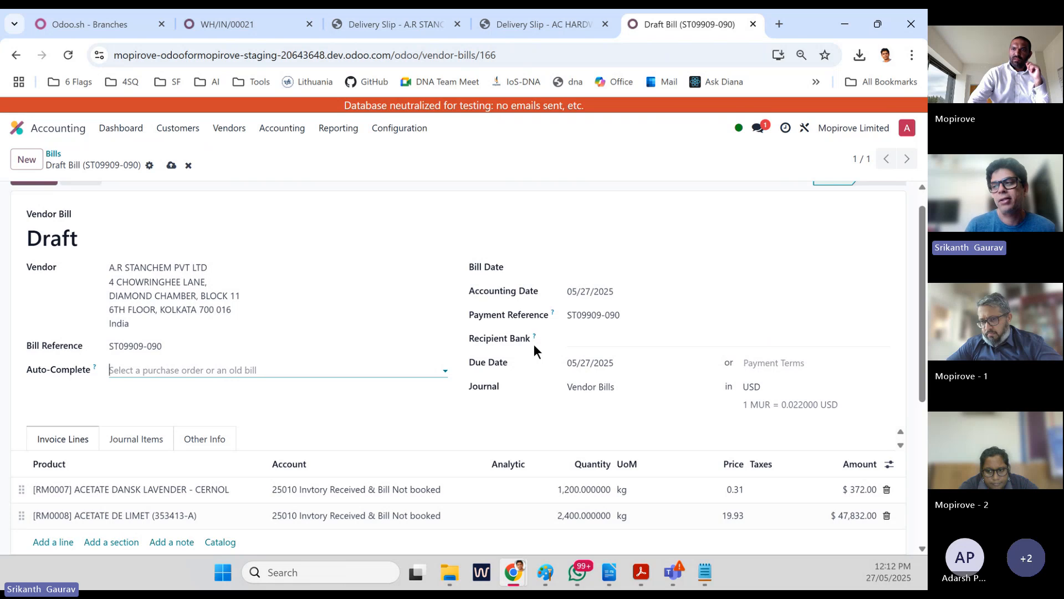
scroll(720, 309, "down", 1)
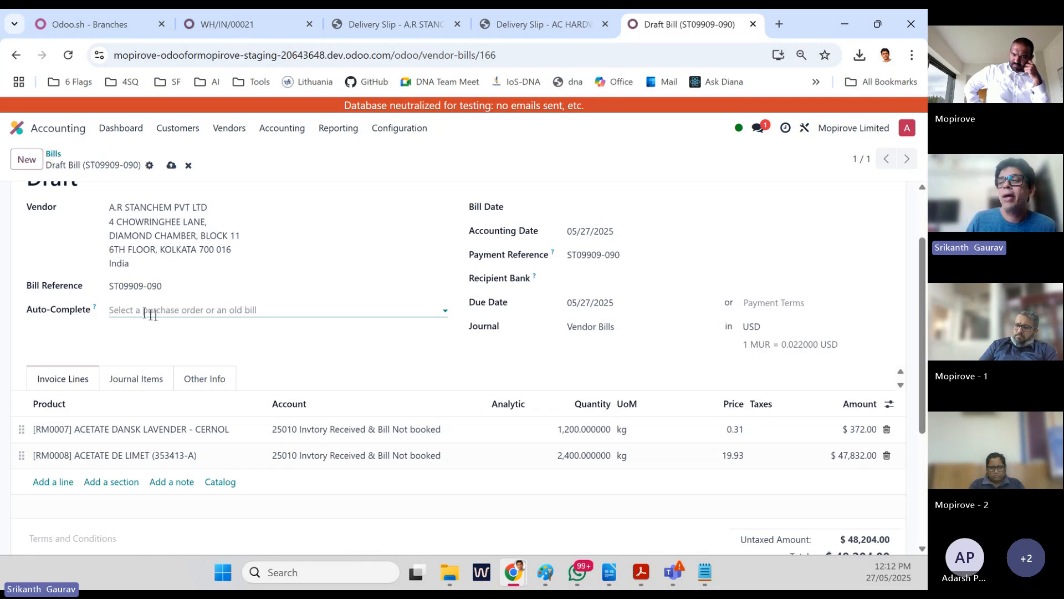
left_click(134, 305)
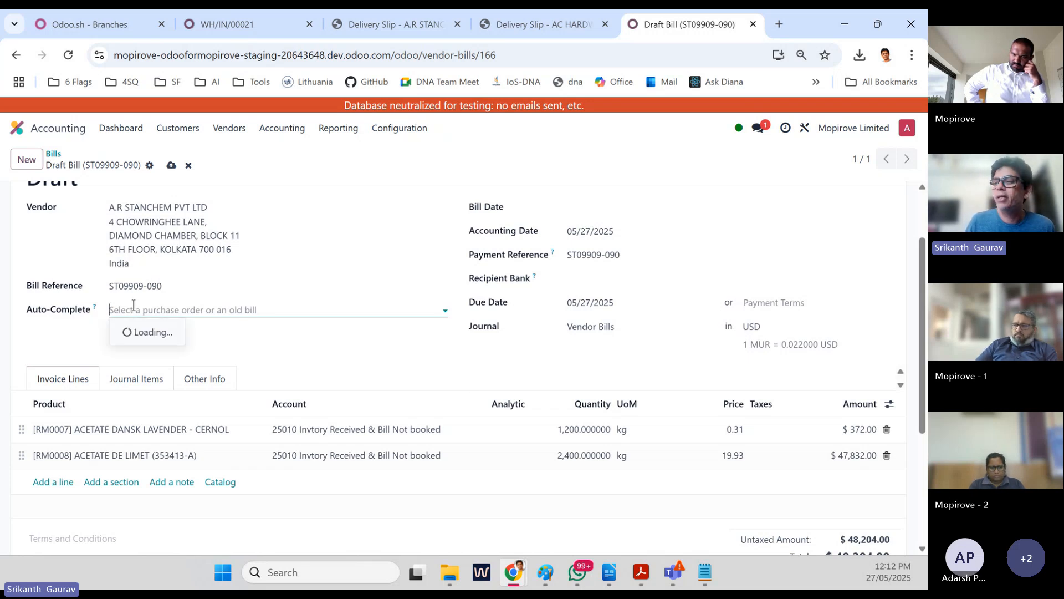
left_click(133, 305)
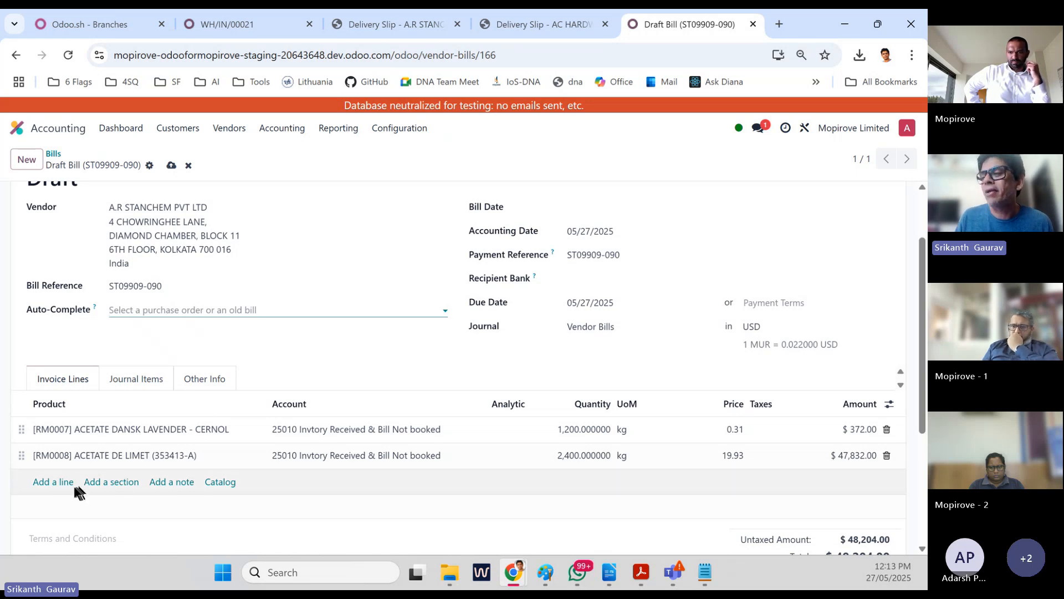
Step: Add an LC-FREIGHT product line to the bill and check the 8400 freight amount in the spreadsheet
left_click(61, 491)
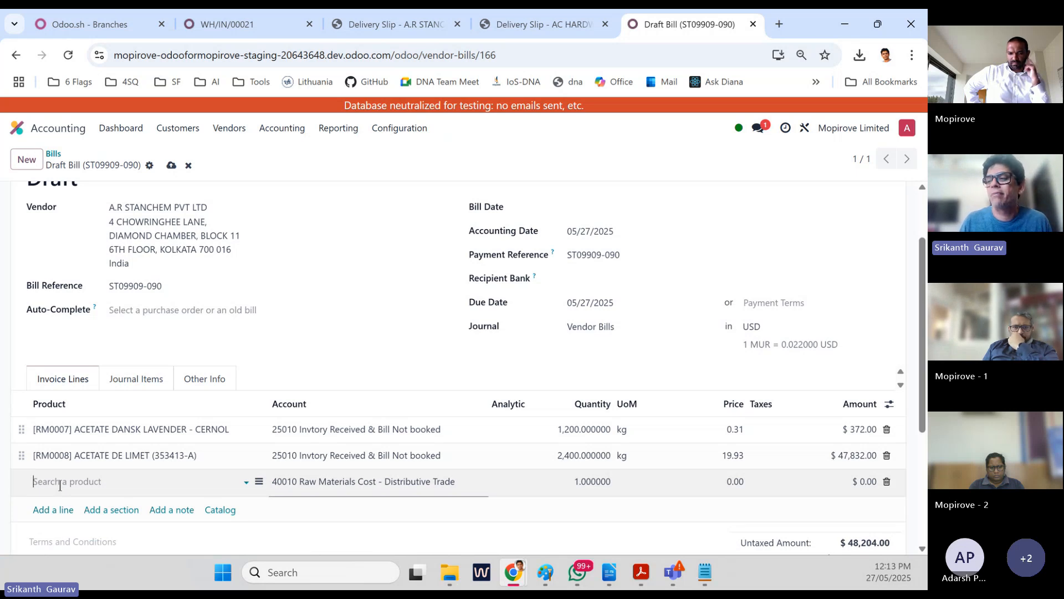
left_click(60, 486)
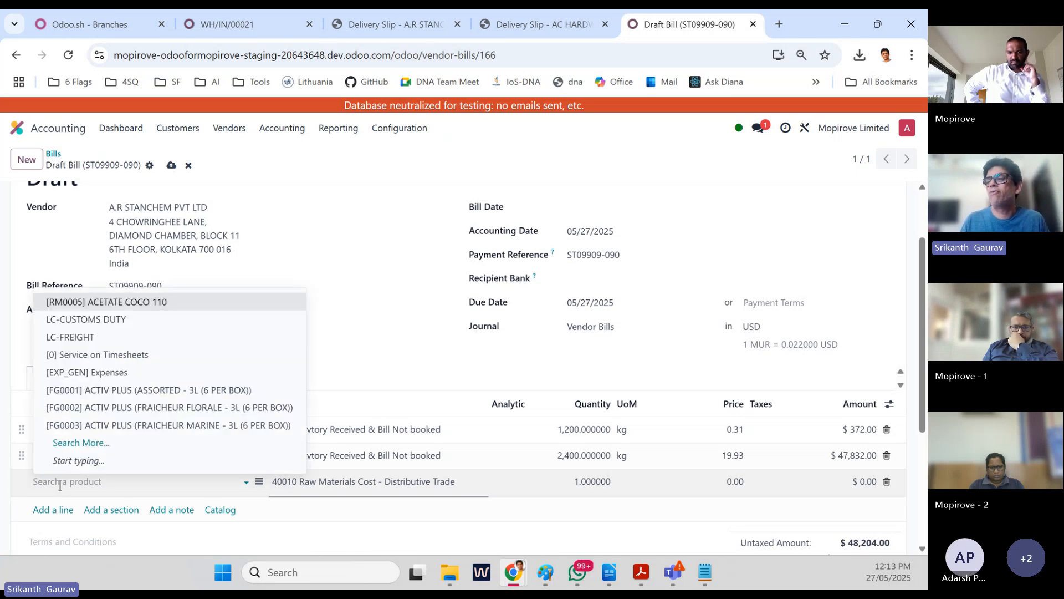
left_click(82, 338)
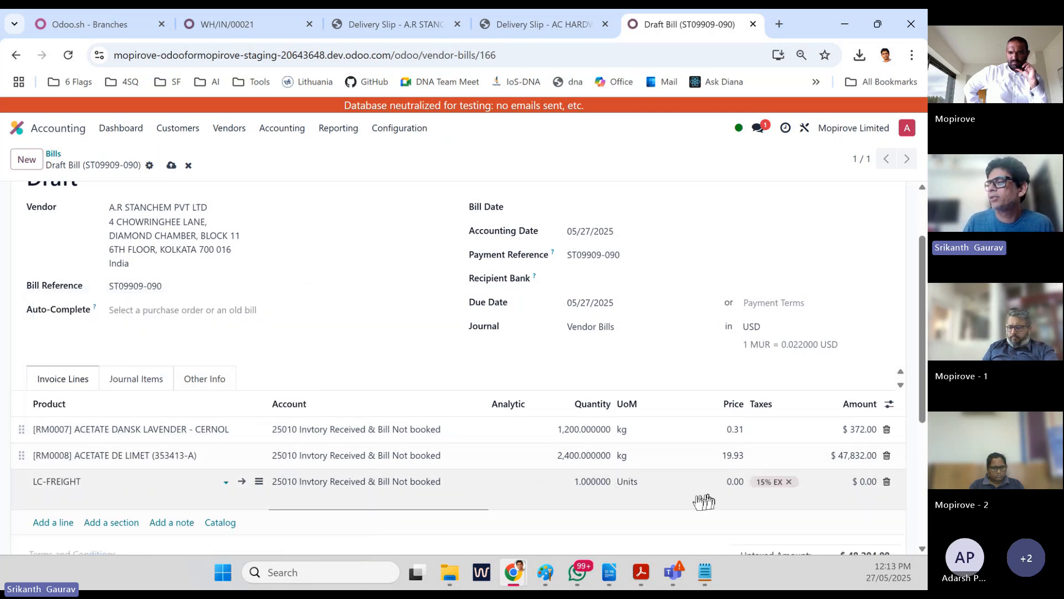
left_click(710, 497)
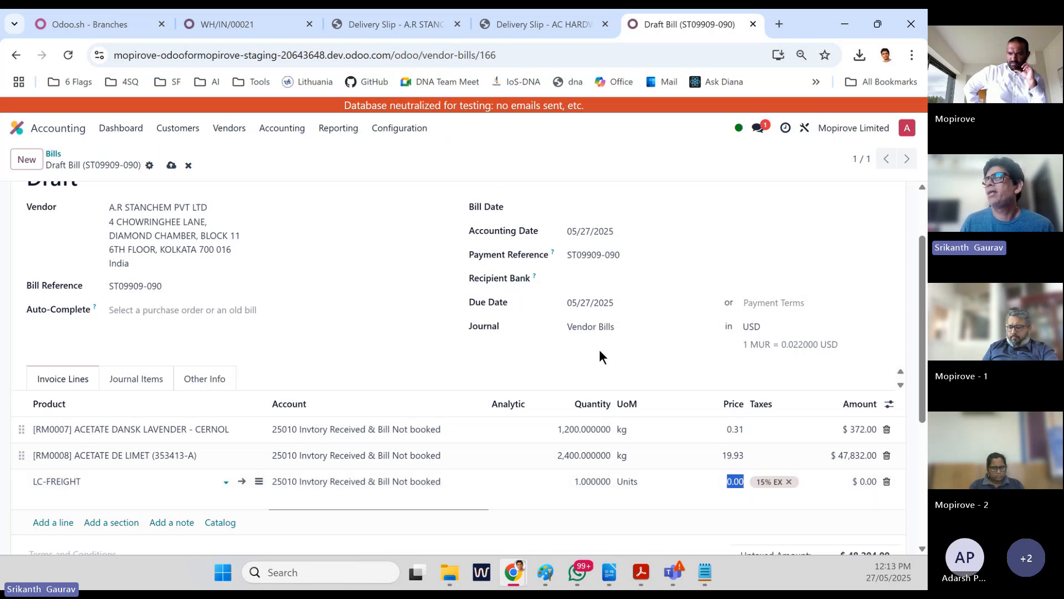
key("alt")
key("alt+Tab")
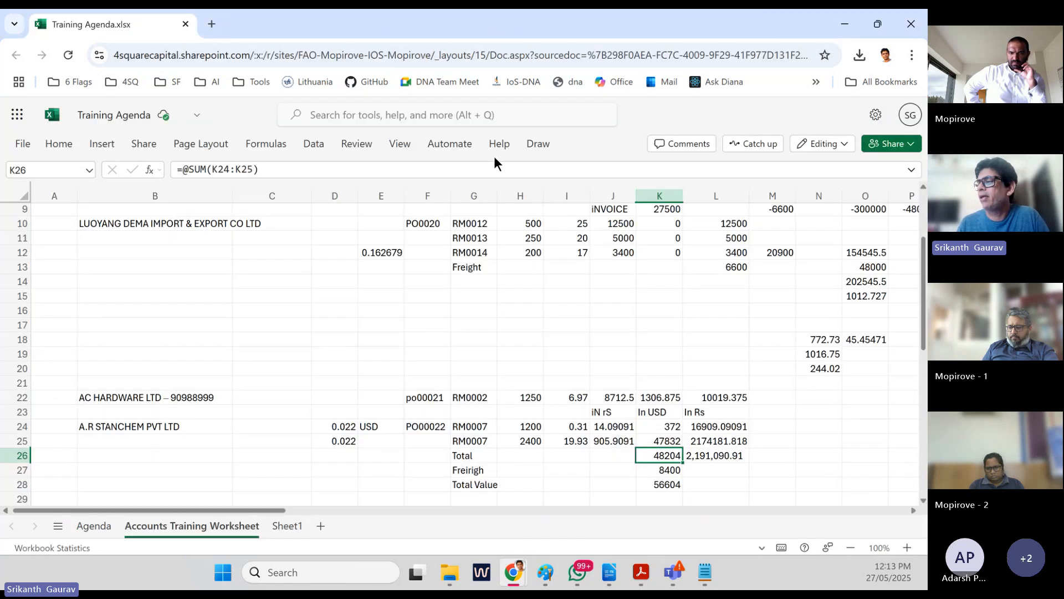
key("Down")
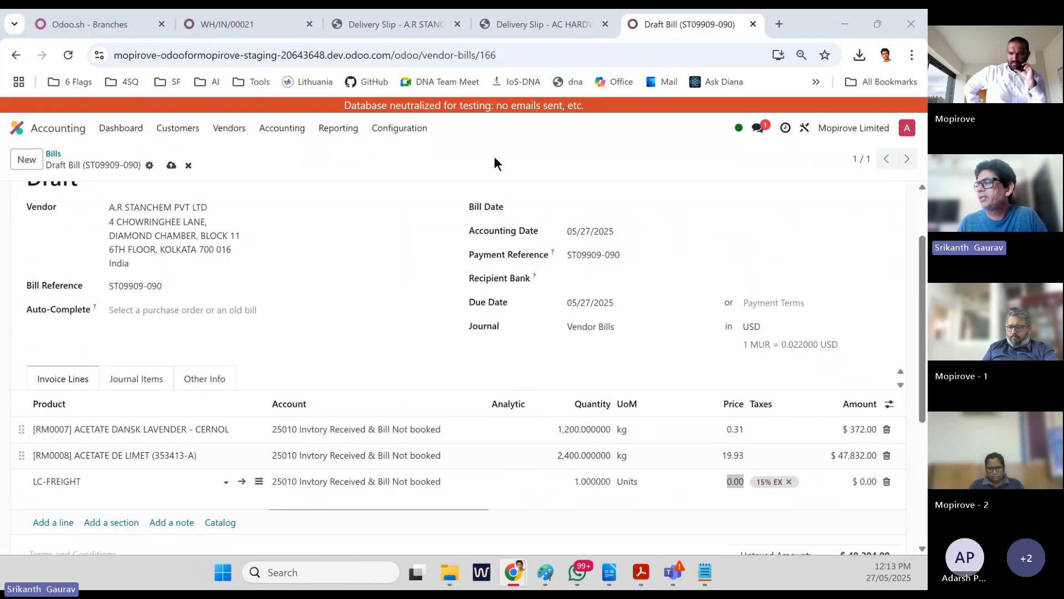
key("alt+Tab")
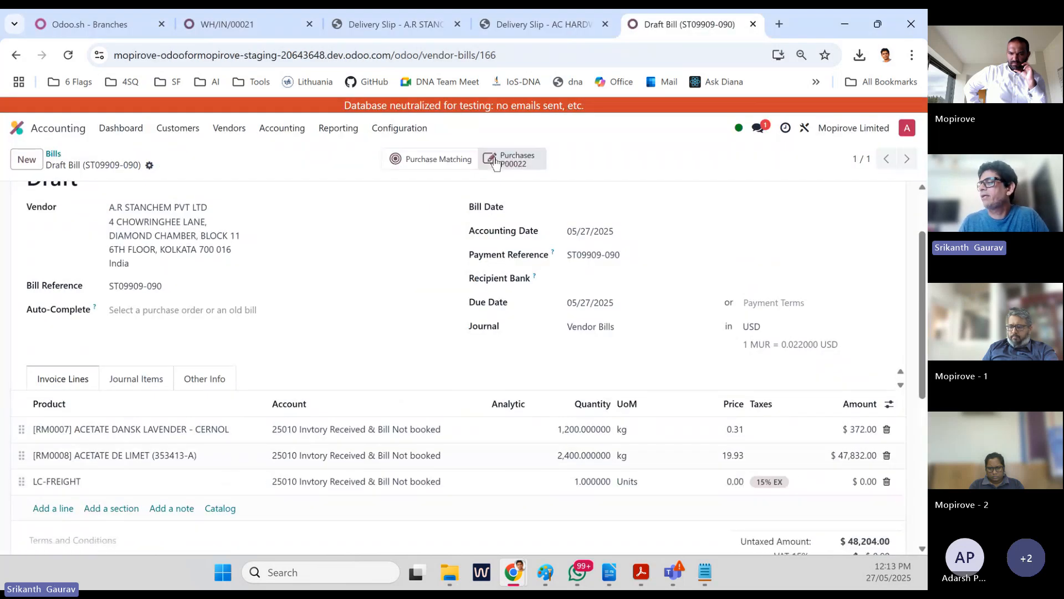
Step: Remove the 15% EX tax, price the freight at 8,400.00, and confirm the 56604 total in Excel
left_click(785, 487)
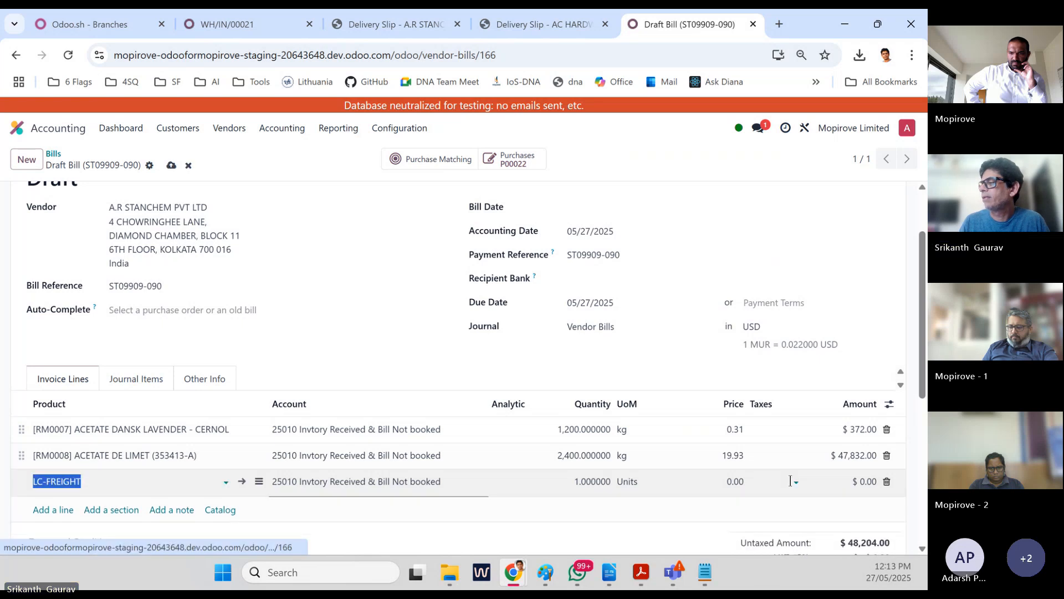
left_click(727, 481)
type("8400")
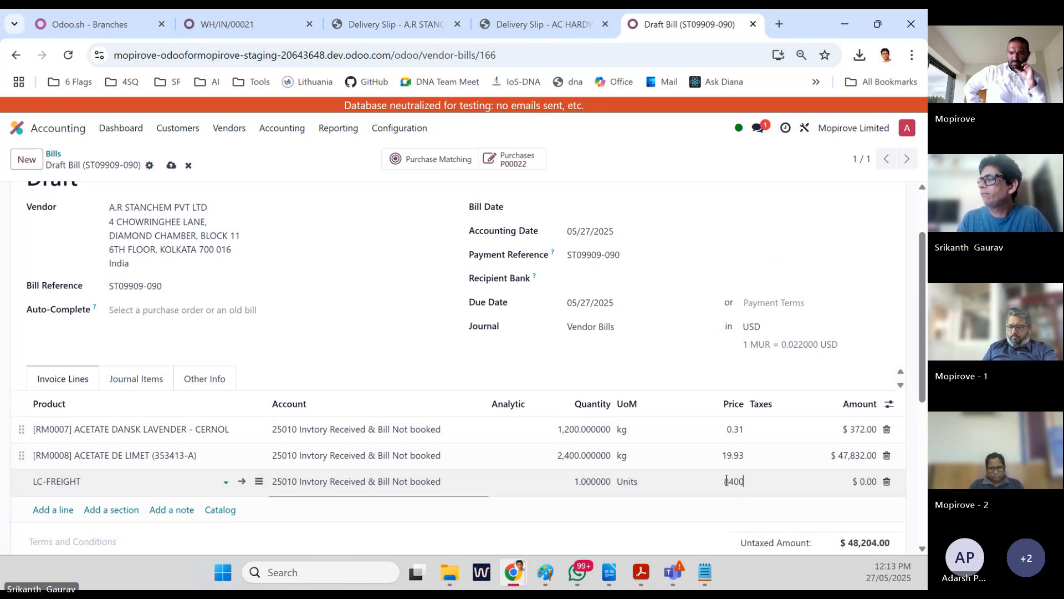
key("Tab")
scroll(740, 441, "down", 2)
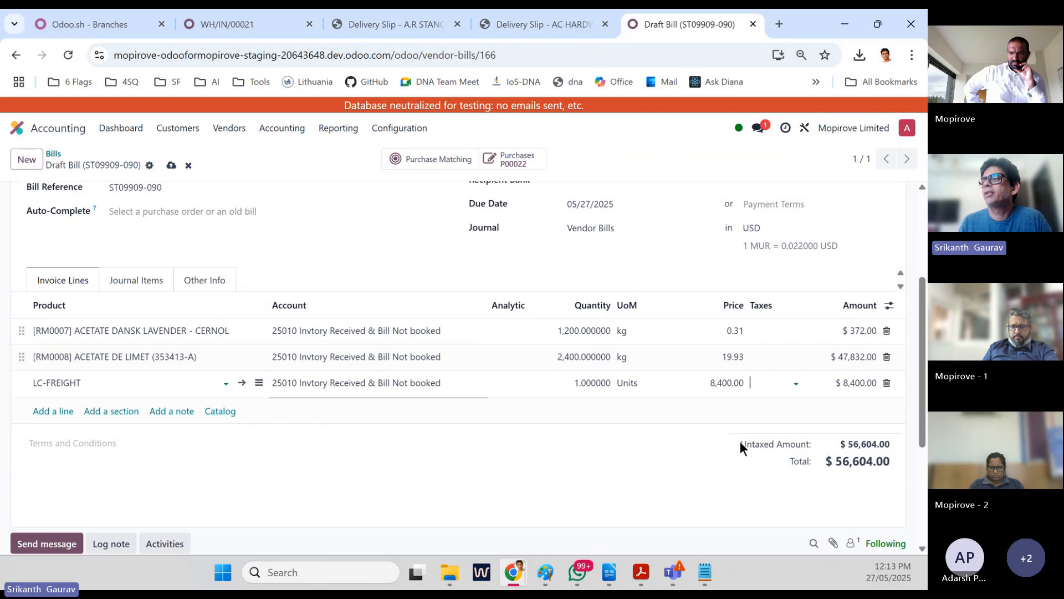
key("alt")
key("alt+Tab")
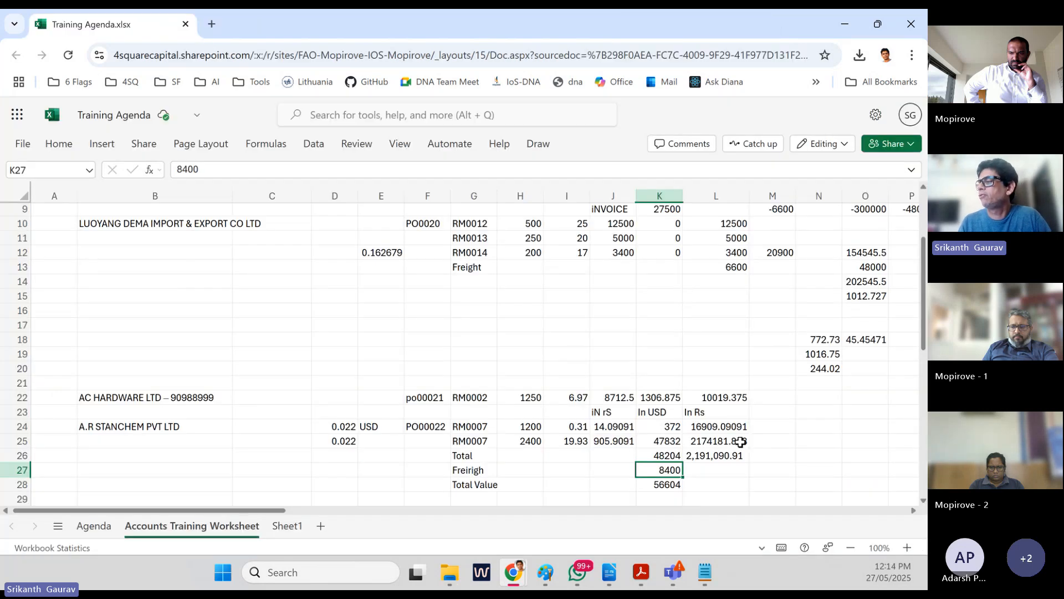
key("Down")
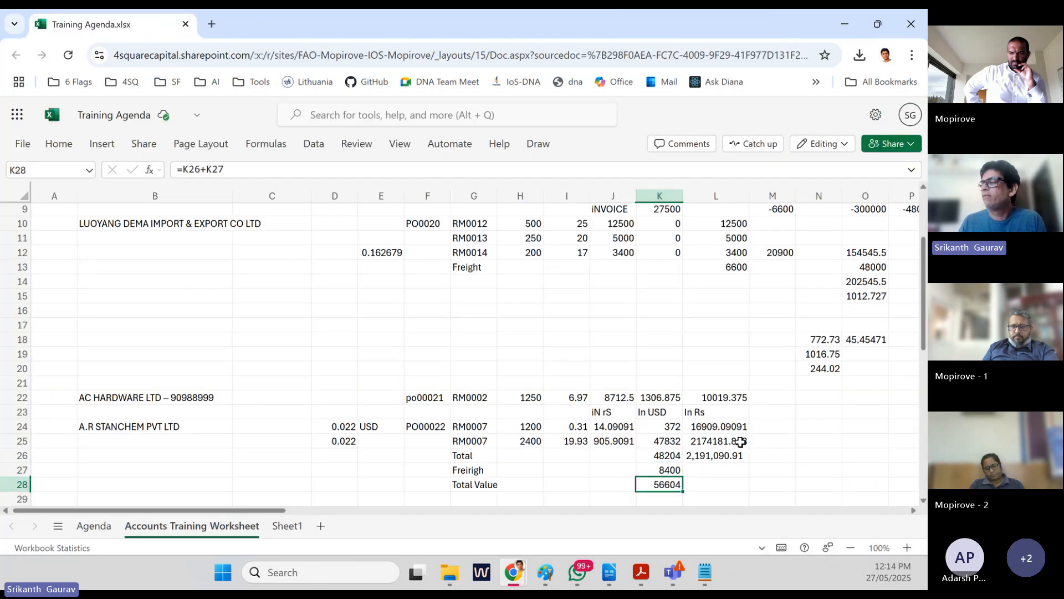
key("alt+Tab")
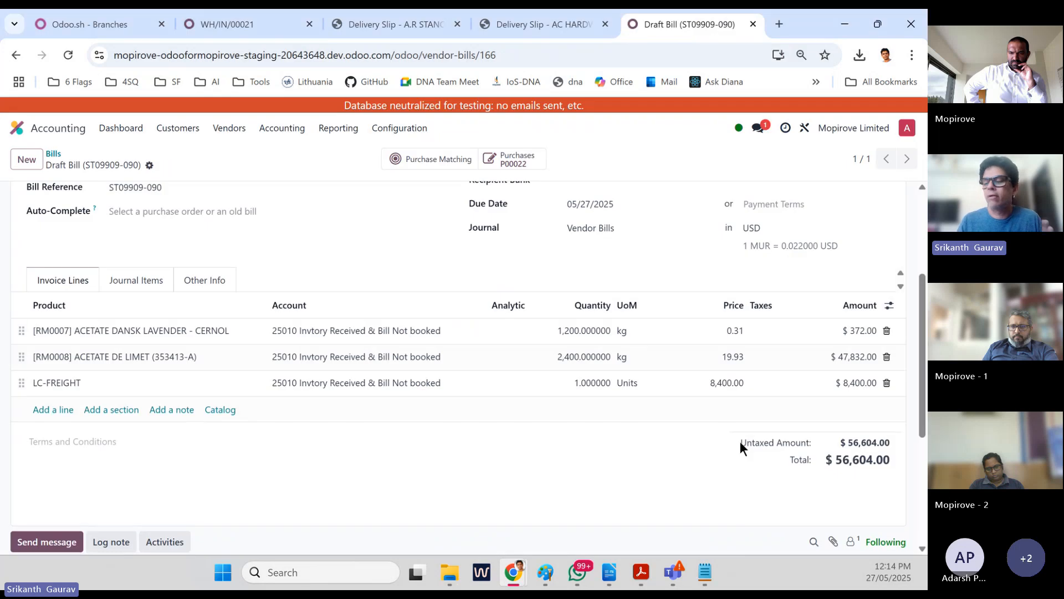
scroll(714, 430, "up", 3)
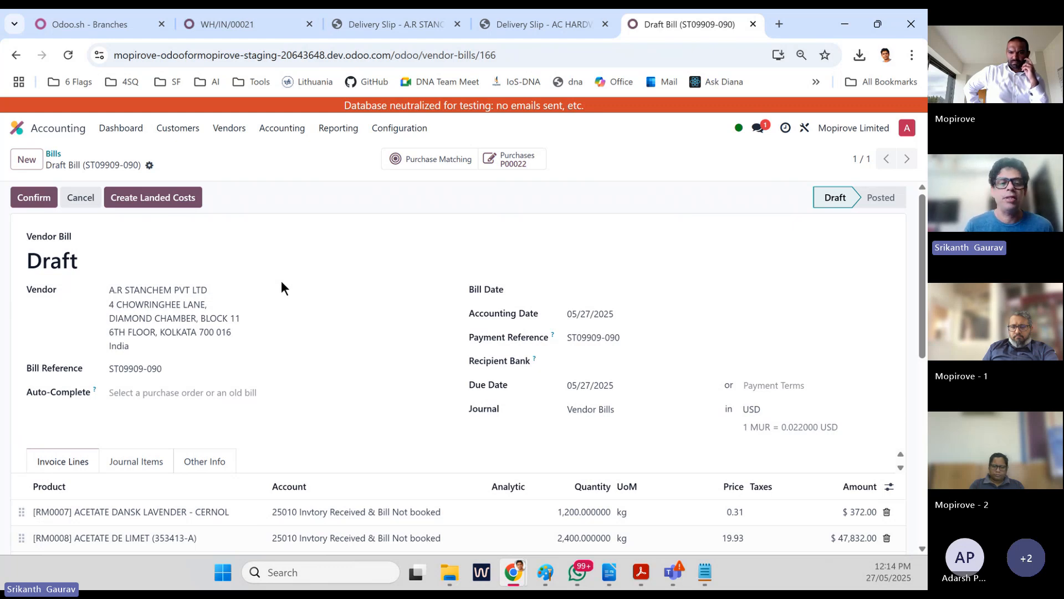
scroll(281, 281, "down", 1)
scroll(281, 281, "up", 1)
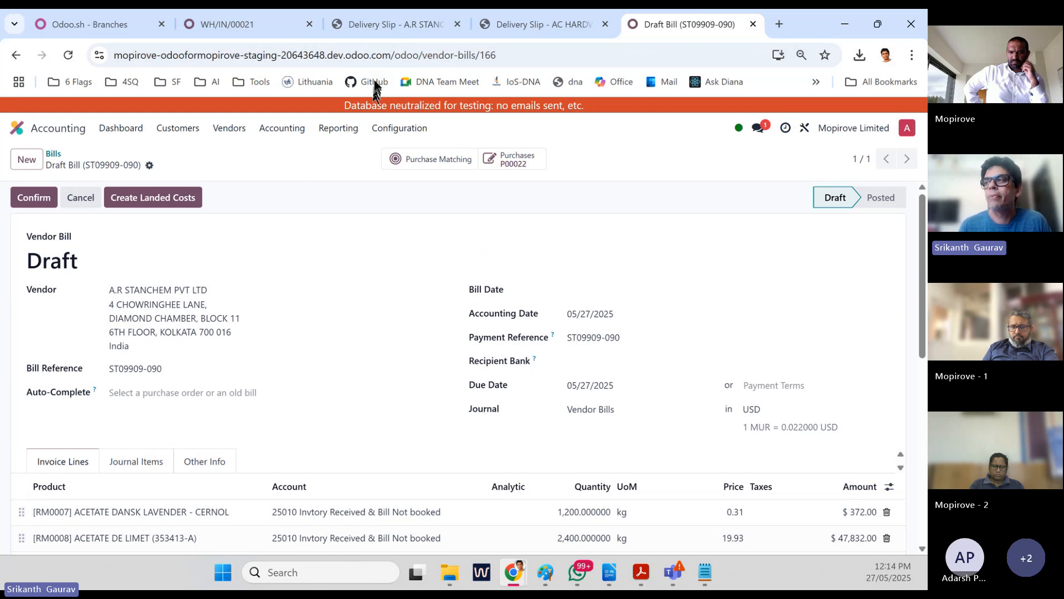
Step: Load the draft A.R STANCHEM bill's URL in a new browser tab
left_click(371, 56)
key("ctrl+c")
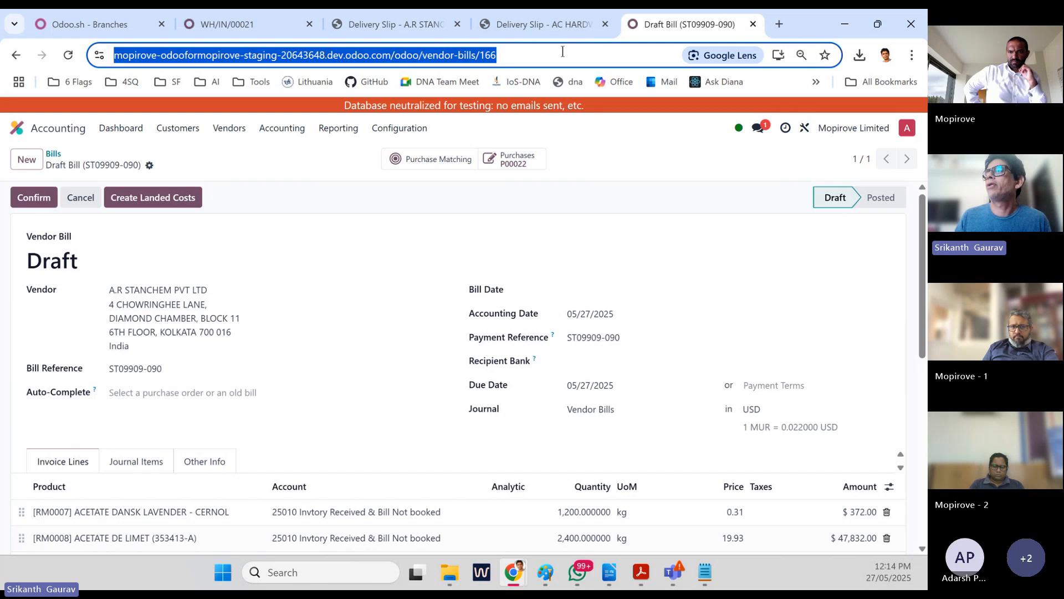
left_click(781, 25)
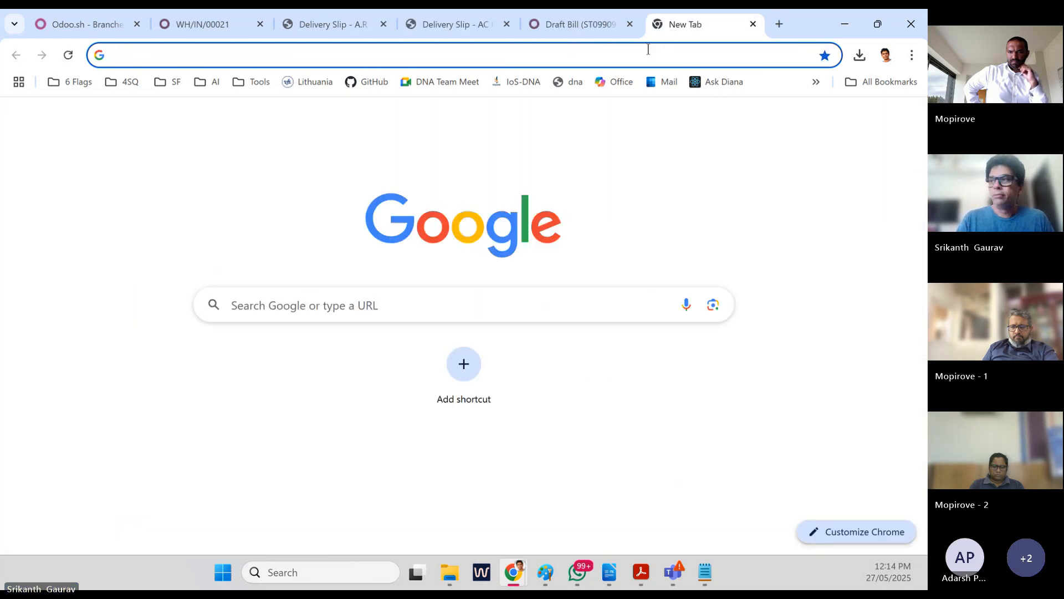
key("ctrl+v")
key("Return")
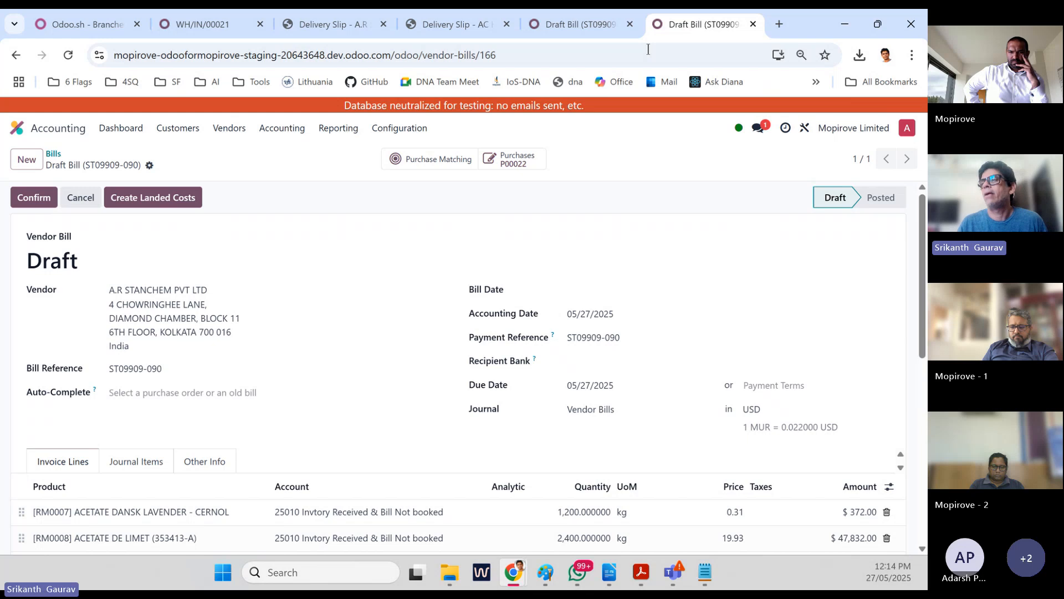
left_click(230, 133)
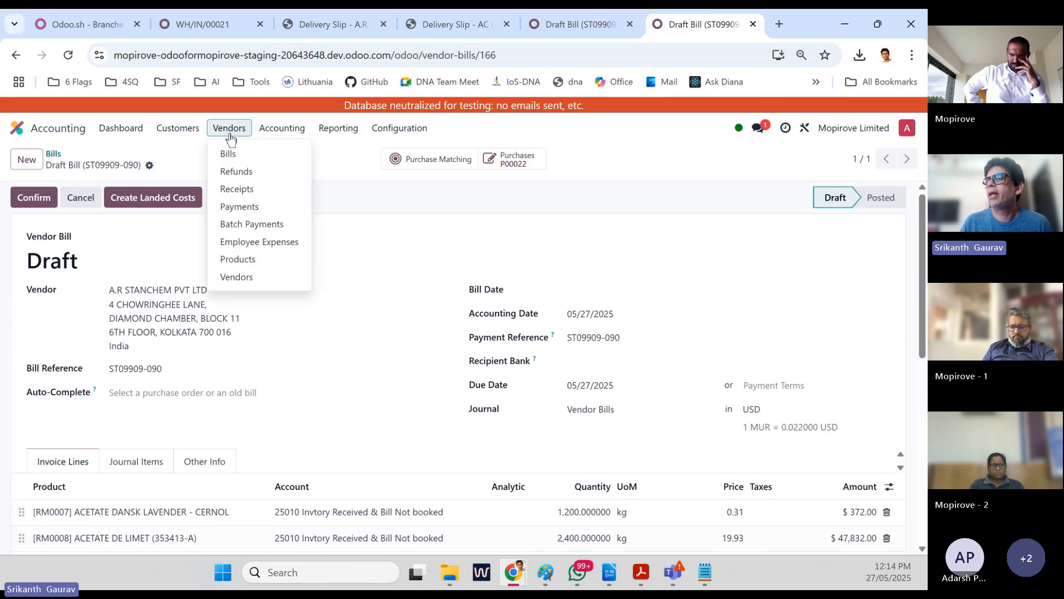
Step: Open the LC-FREIGHT product and check its landed cost settings on the Purchase tab
left_click(237, 259)
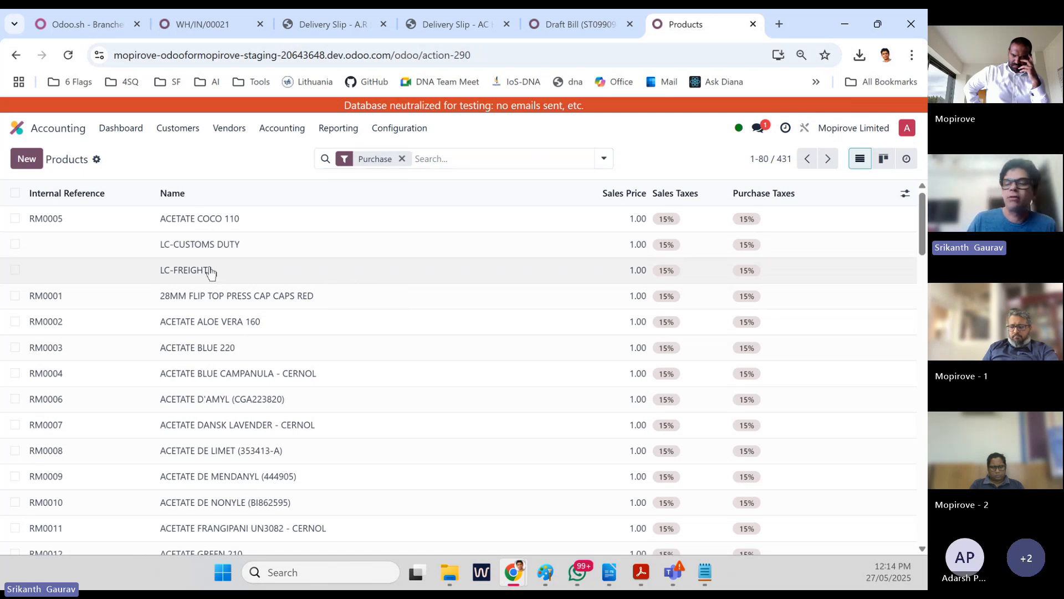
left_click(209, 271)
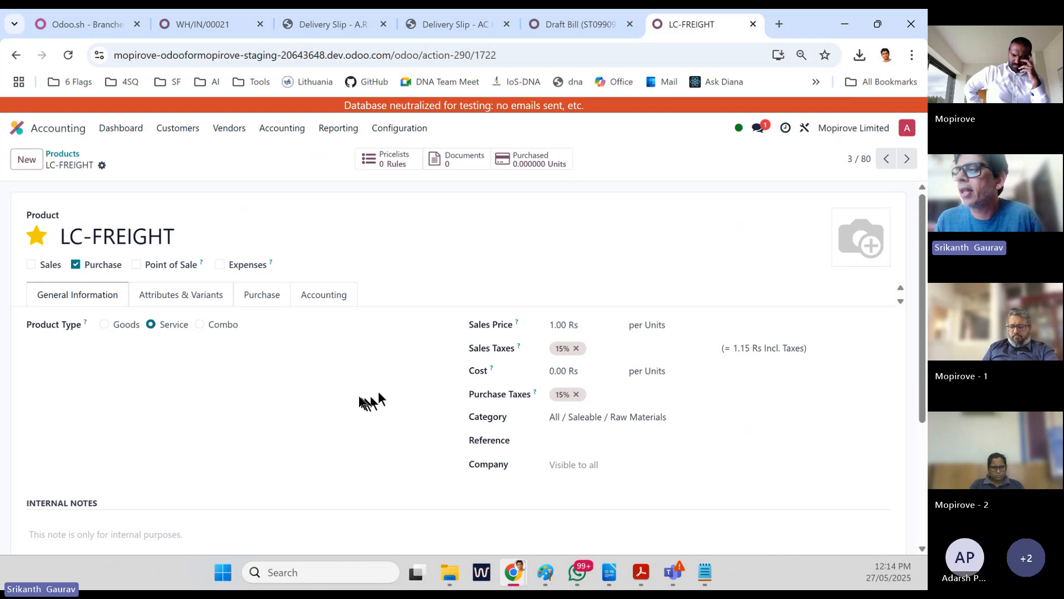
scroll(336, 386, "down", 1)
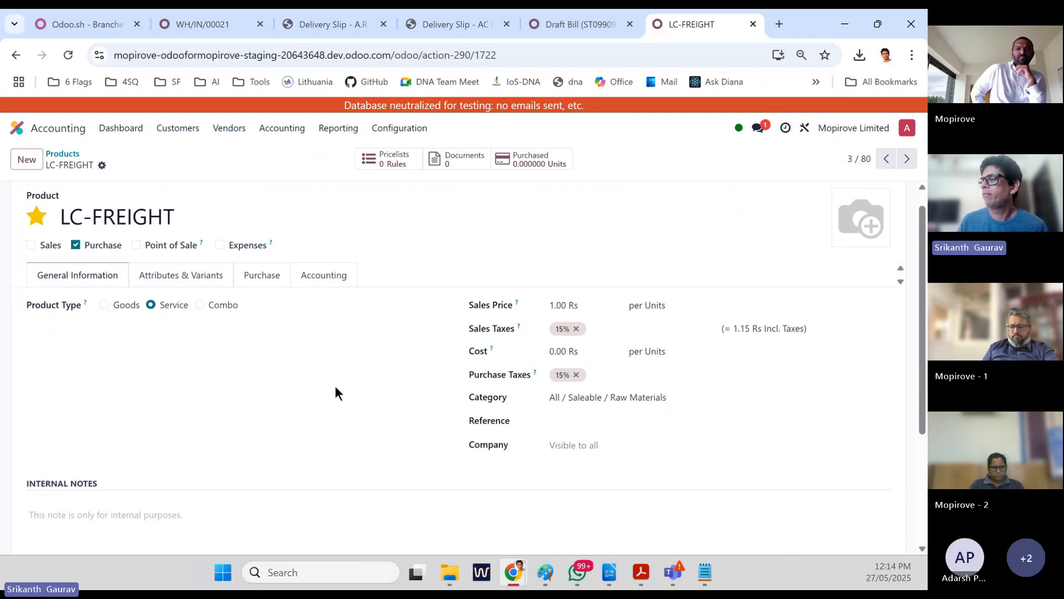
left_click(199, 283)
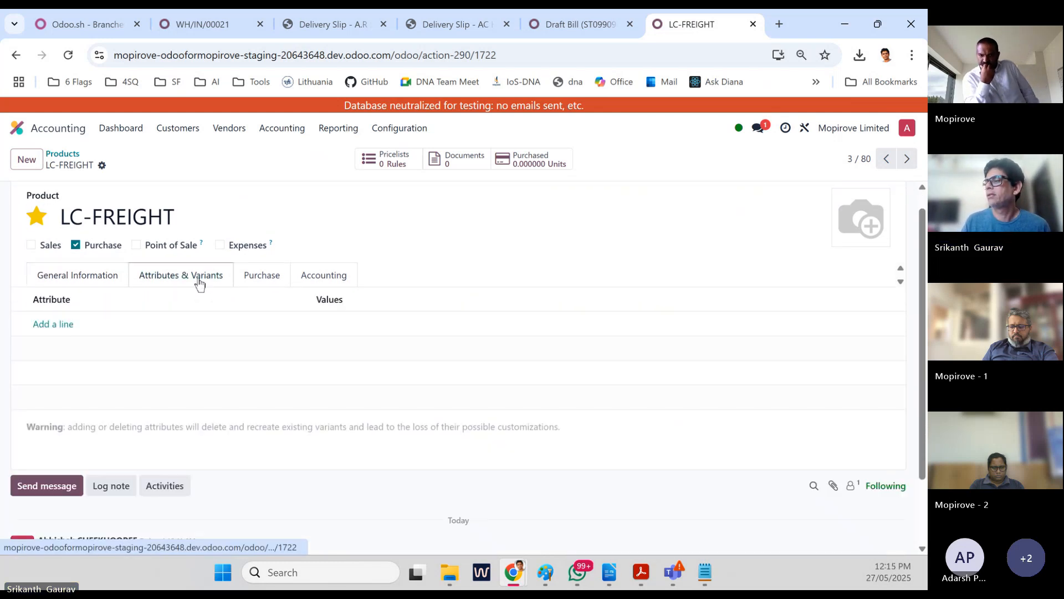
left_click(270, 279)
scroll(365, 330, "down", 2)
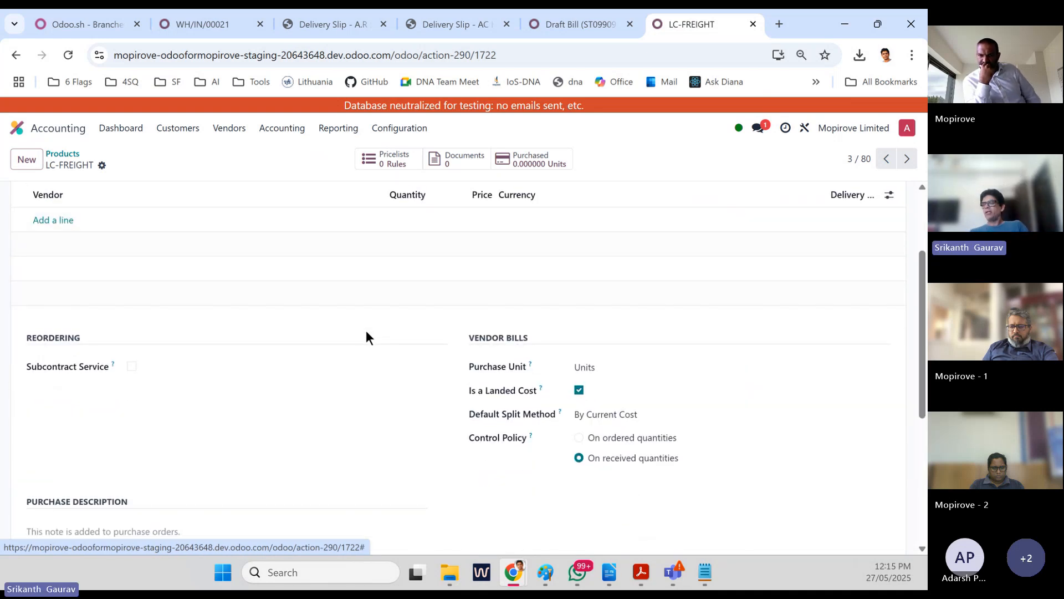
scroll(366, 331, "up", 3)
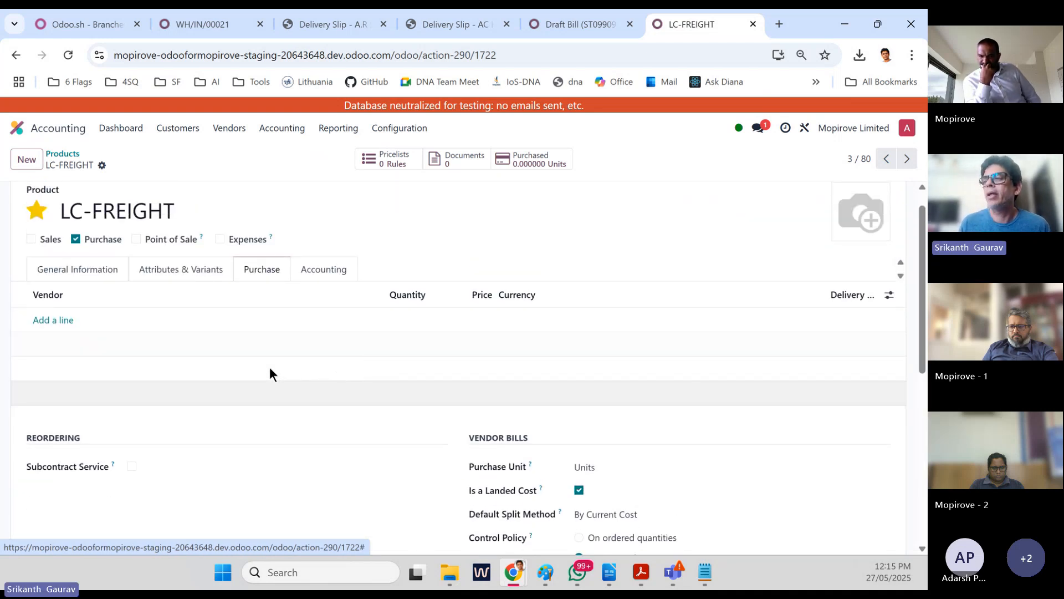
left_click(80, 294)
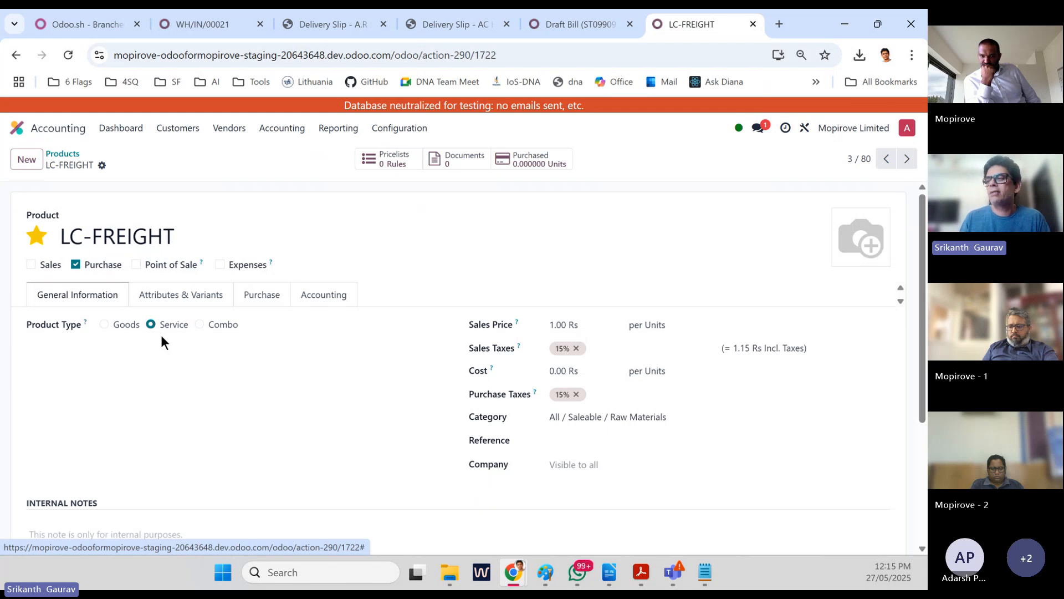
Step: Check LC-FREIGHT's Accounting tab, then verify its Default Split Method stays By Current Cost
left_click(331, 293)
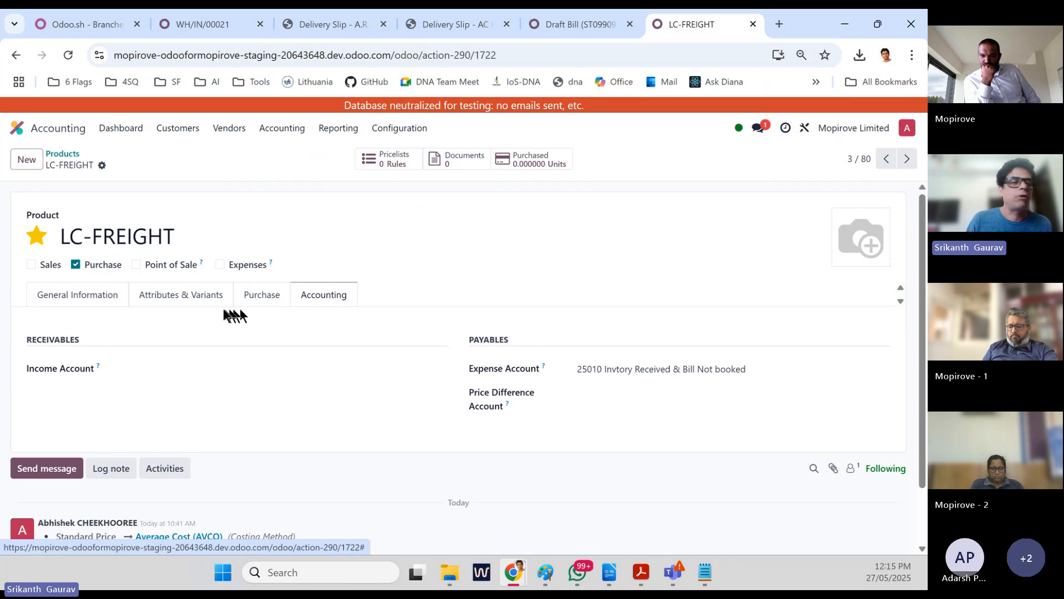
left_click(259, 299)
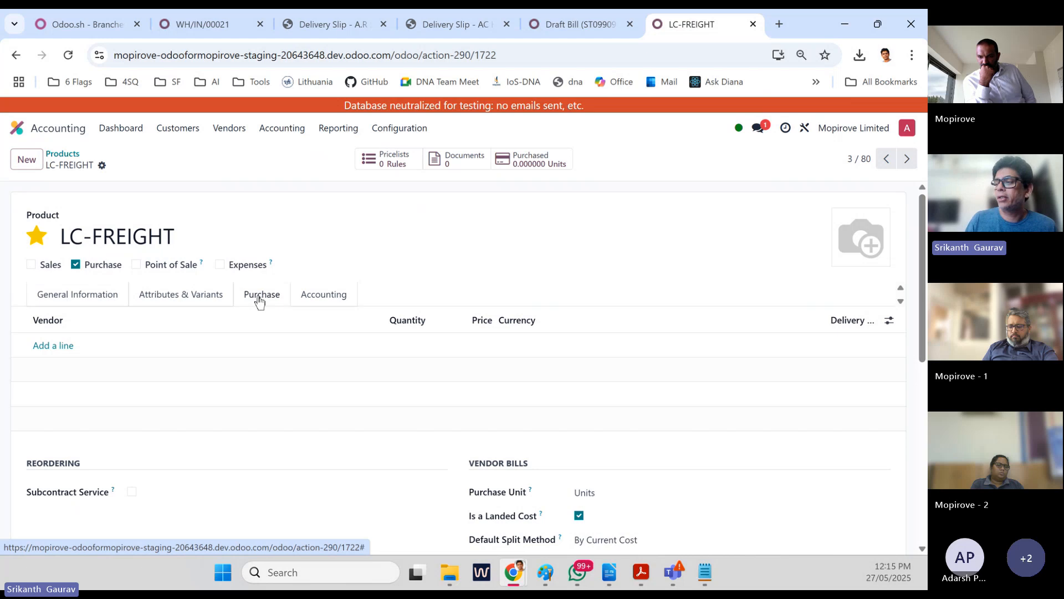
scroll(661, 396, "down", 1)
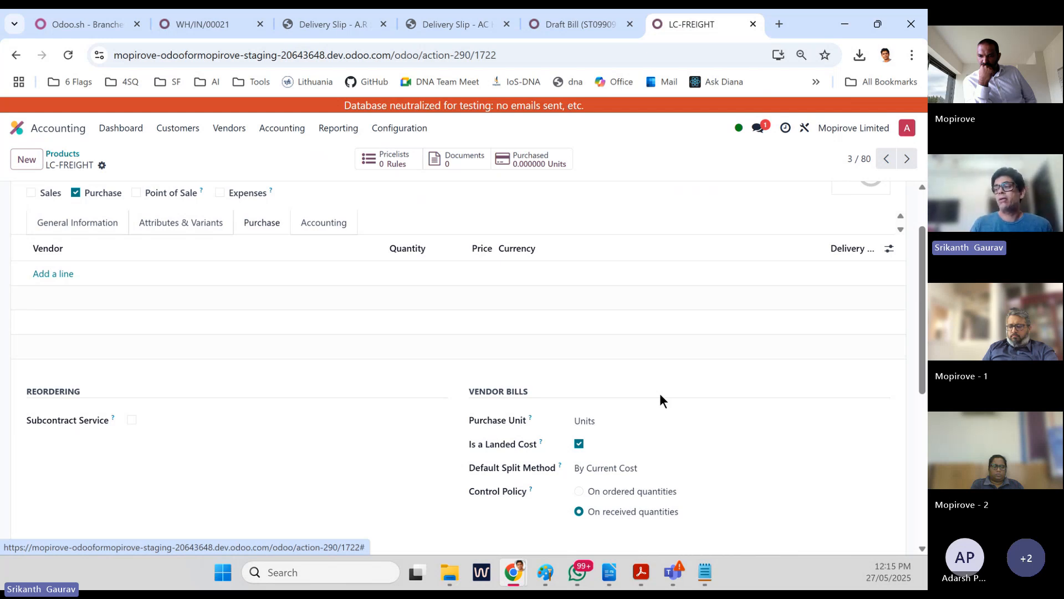
left_click(670, 480)
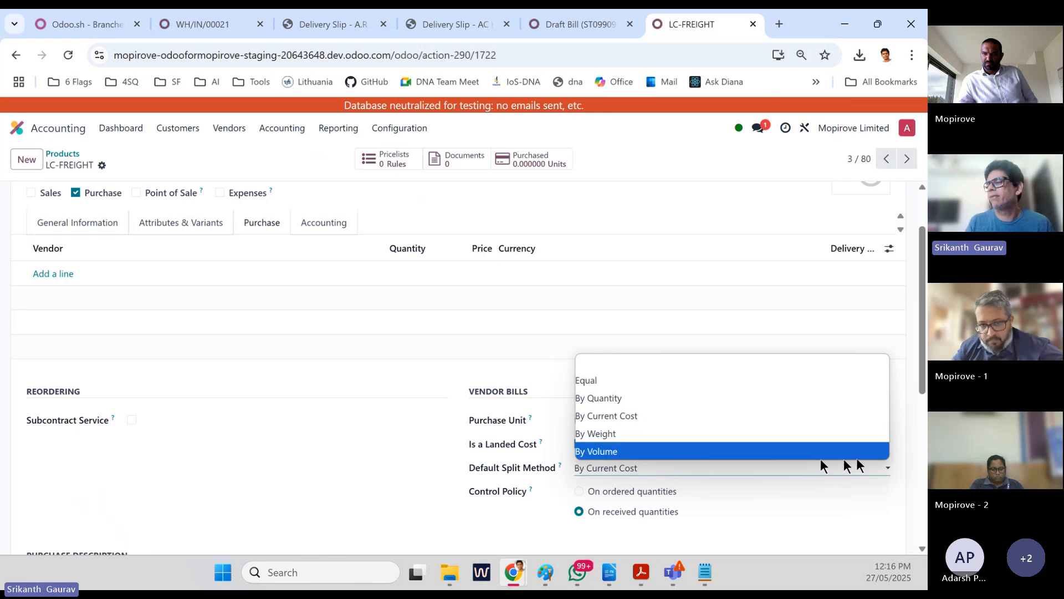
left_click(672, 420)
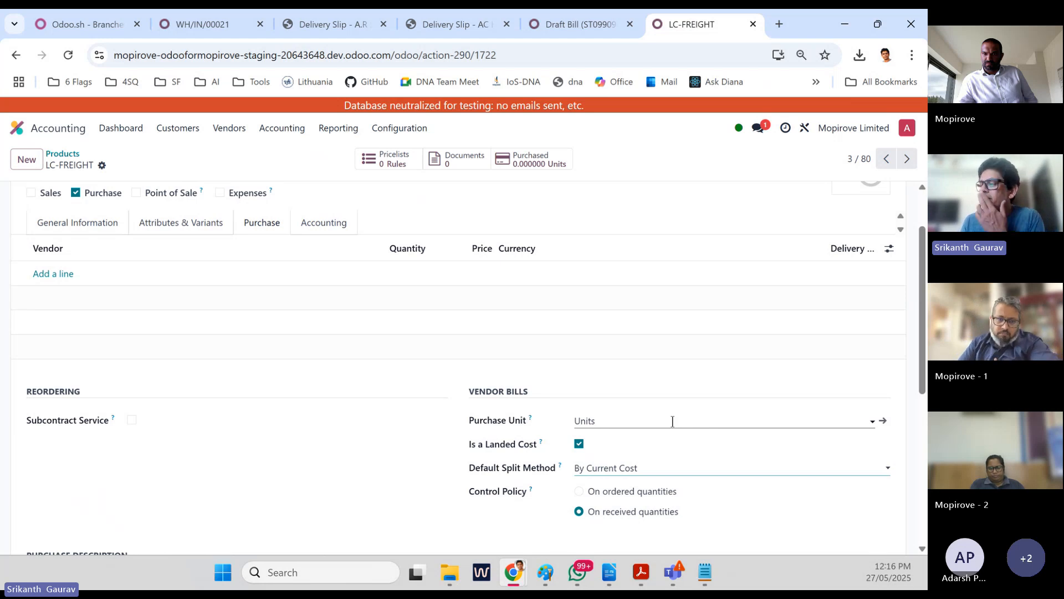
mouse_move(529, 491)
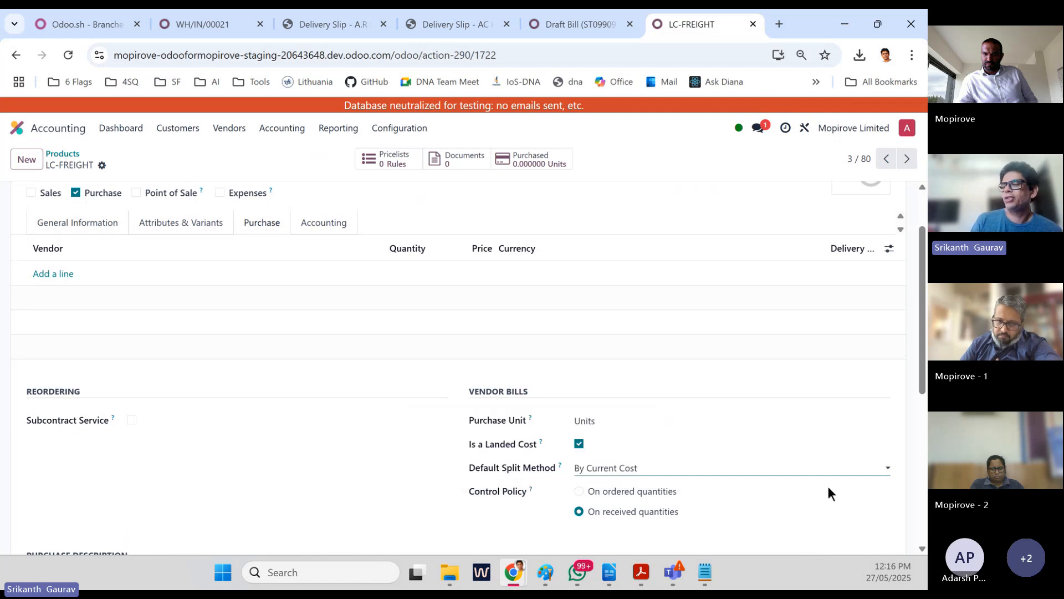
scroll(830, 493, "down", 1)
scroll(829, 488, "up", 2)
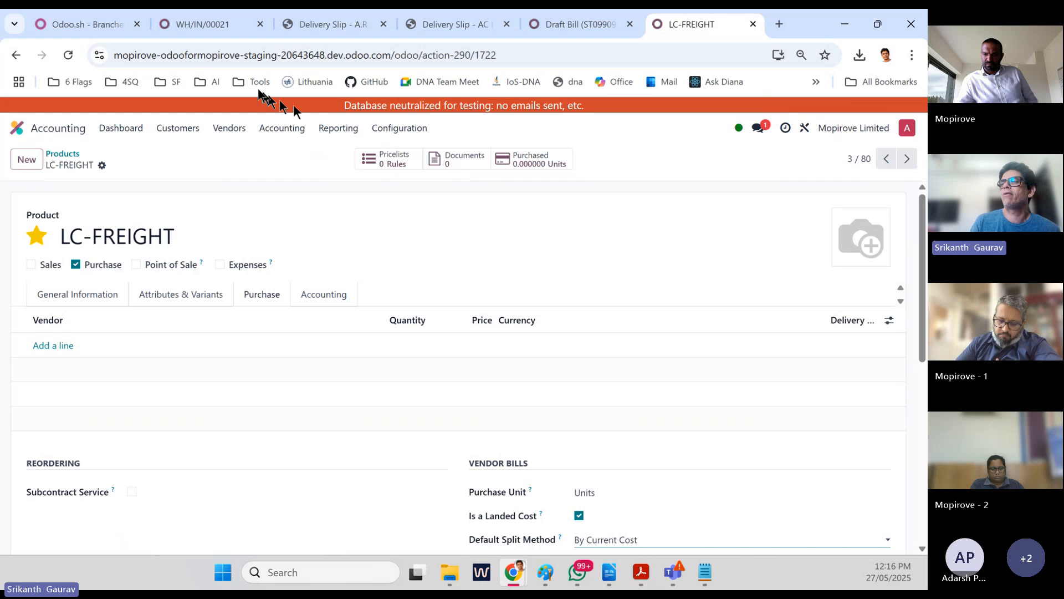
Step: From the draft bill, create landed cost LC/2025/0004 with a 381,818.18 Rs LC-FREIGHT line
left_click(213, 30)
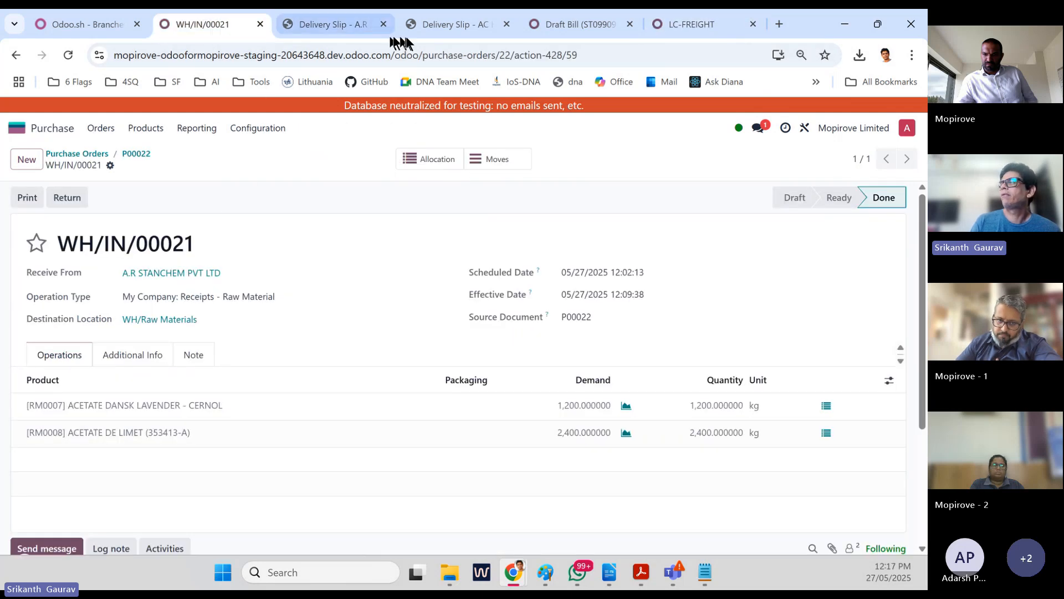
left_click(563, 29)
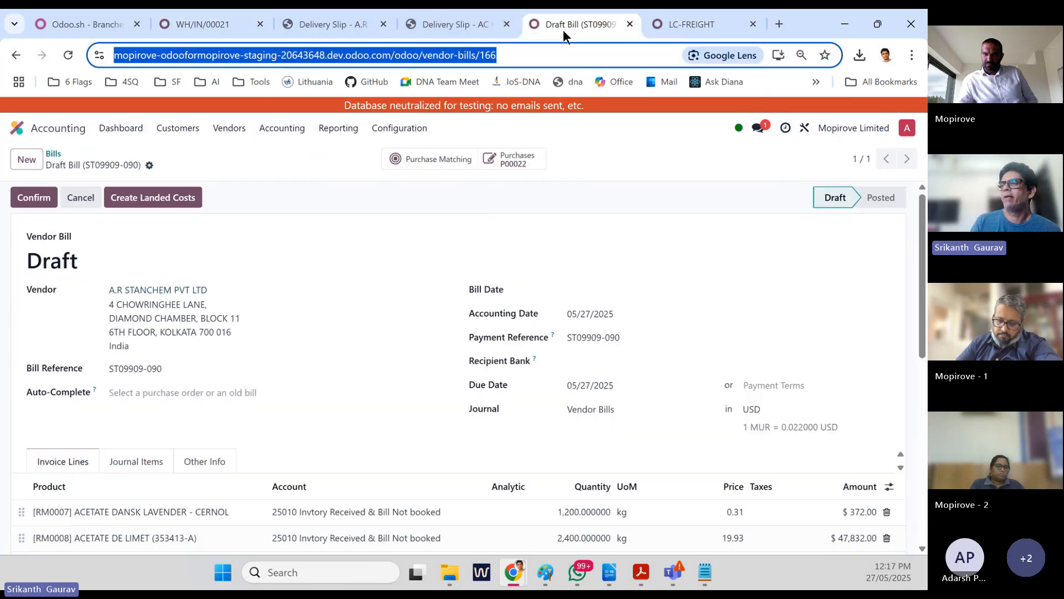
left_click(352, 313)
scroll(352, 314, "down", 2)
scroll(351, 314, "up", 2)
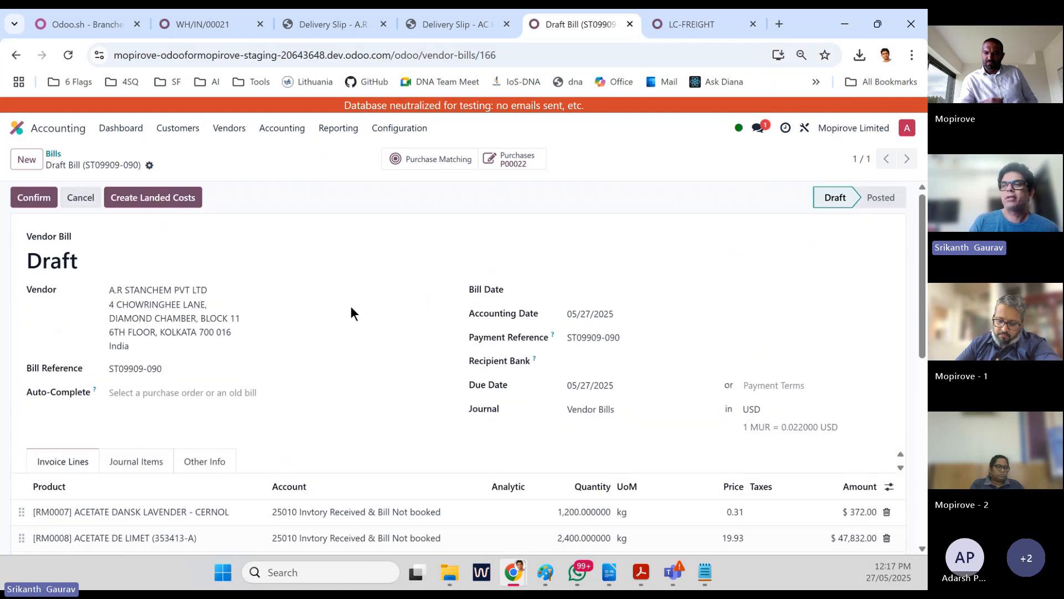
scroll(351, 314, "down", 1)
scroll(352, 313, "up", 1)
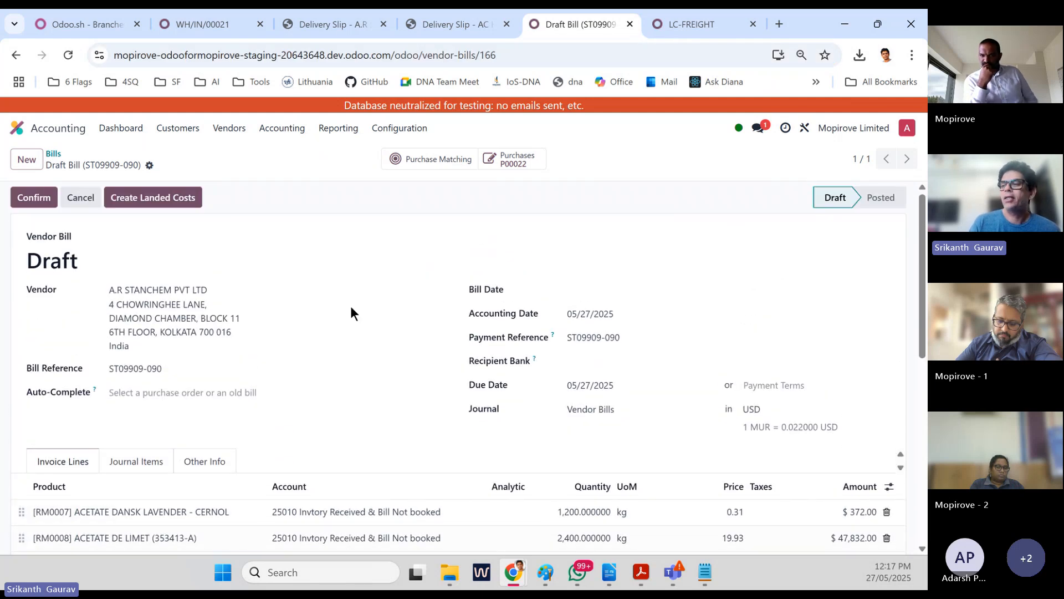
left_click(147, 198)
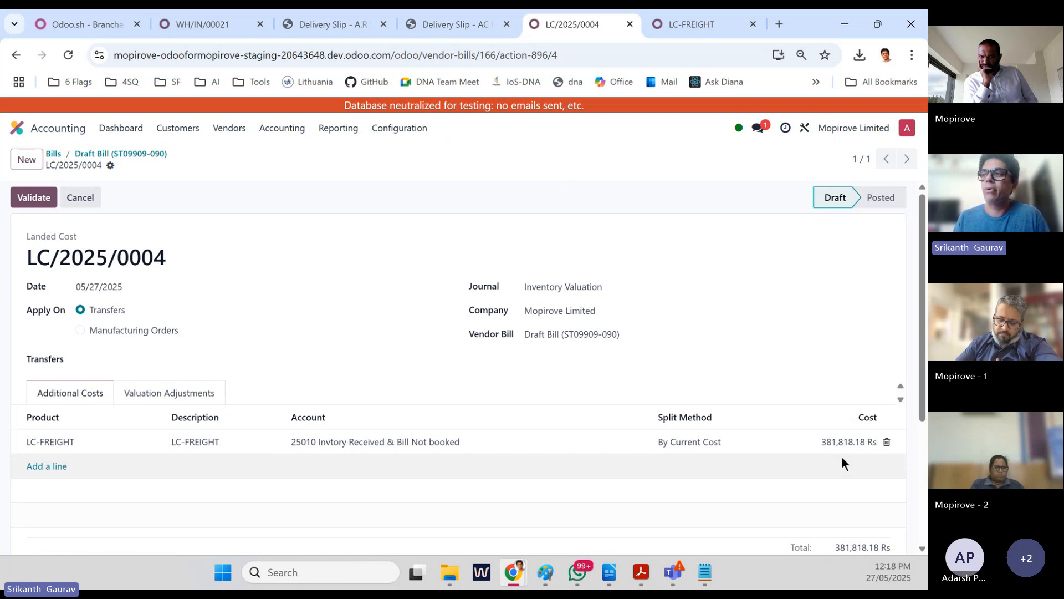
Step: Type the 38181 rupee amount below the totals, then return to the freight row in column L
key("alt+Tab")
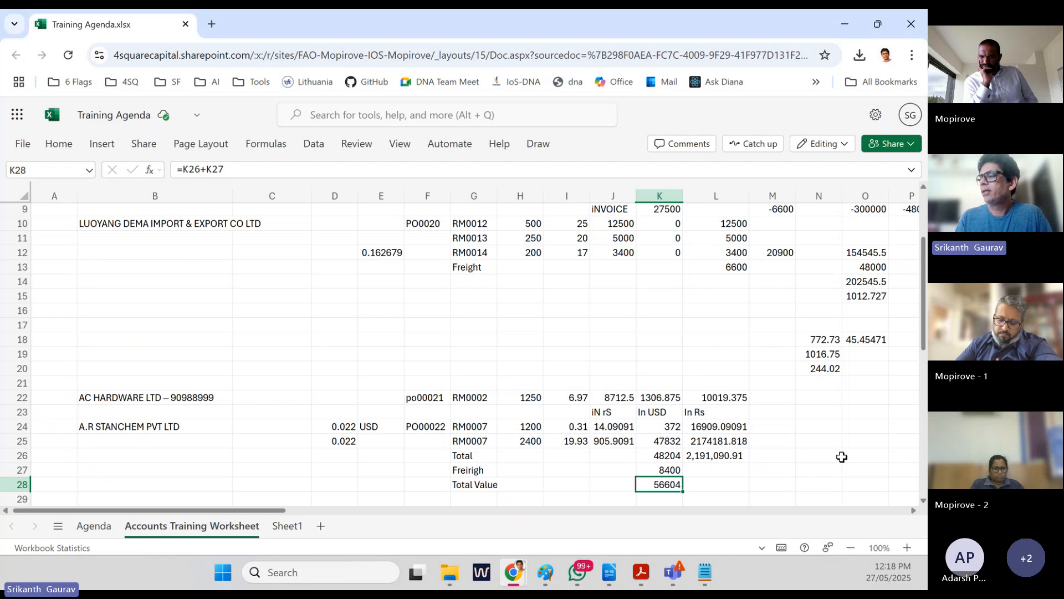
key("Right")
key("Down")
key("Down")
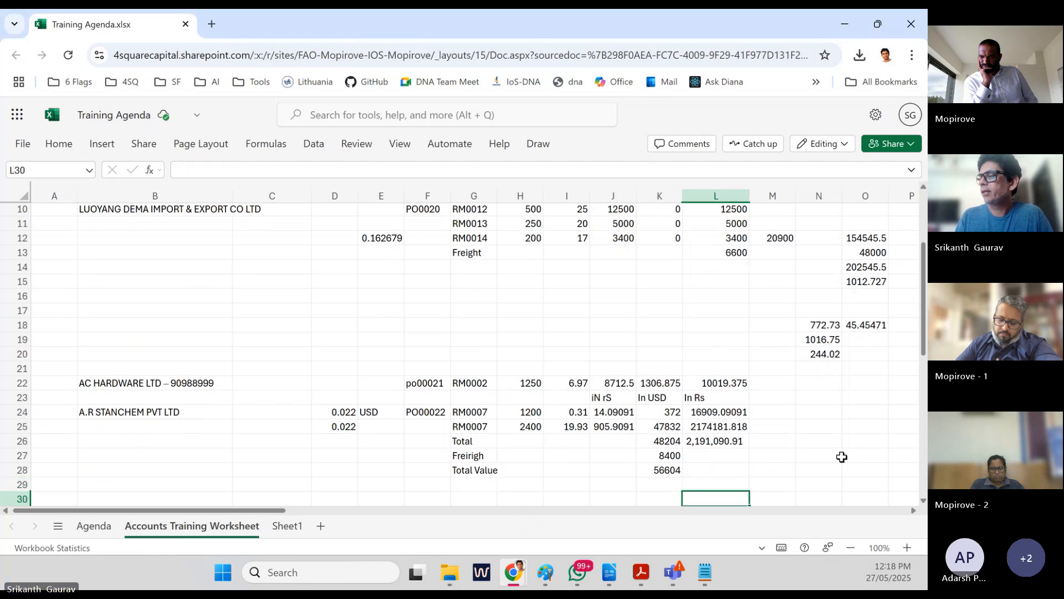
type("381818.")
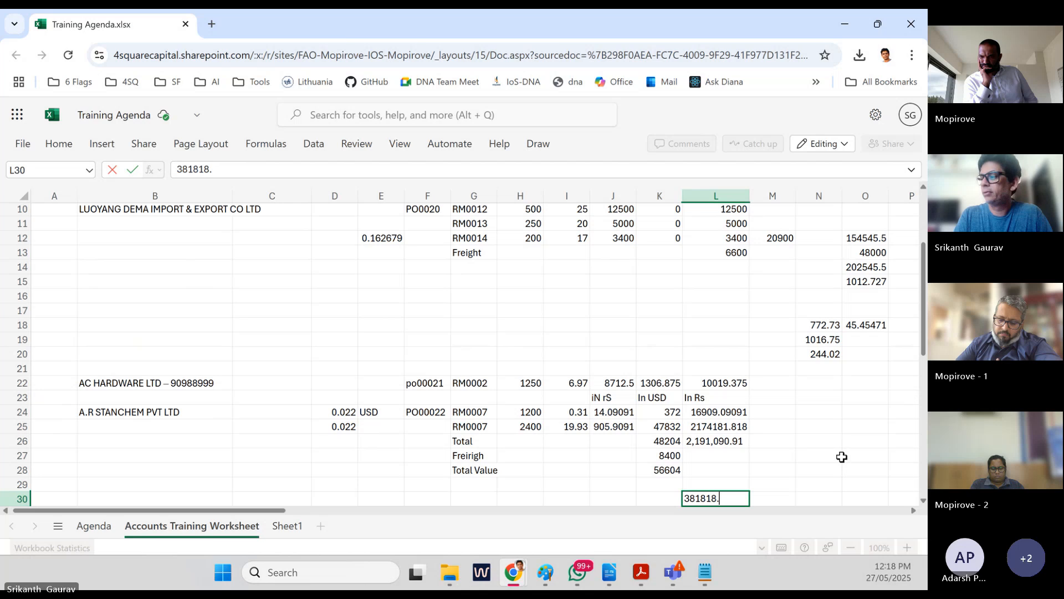
key("Return")
key("Up")
key("Up")
key("Up")
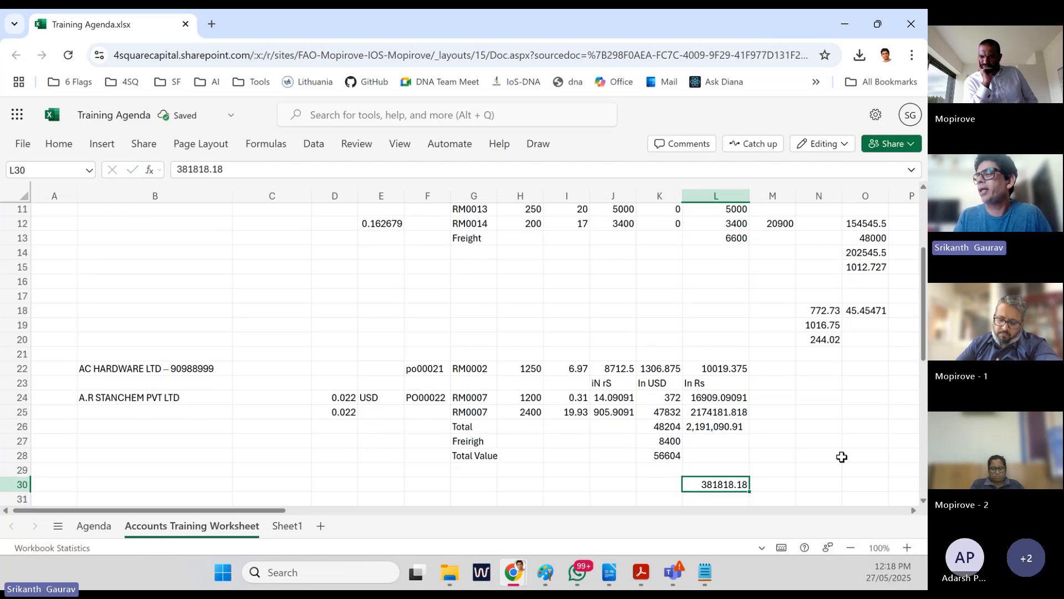
key("Up")
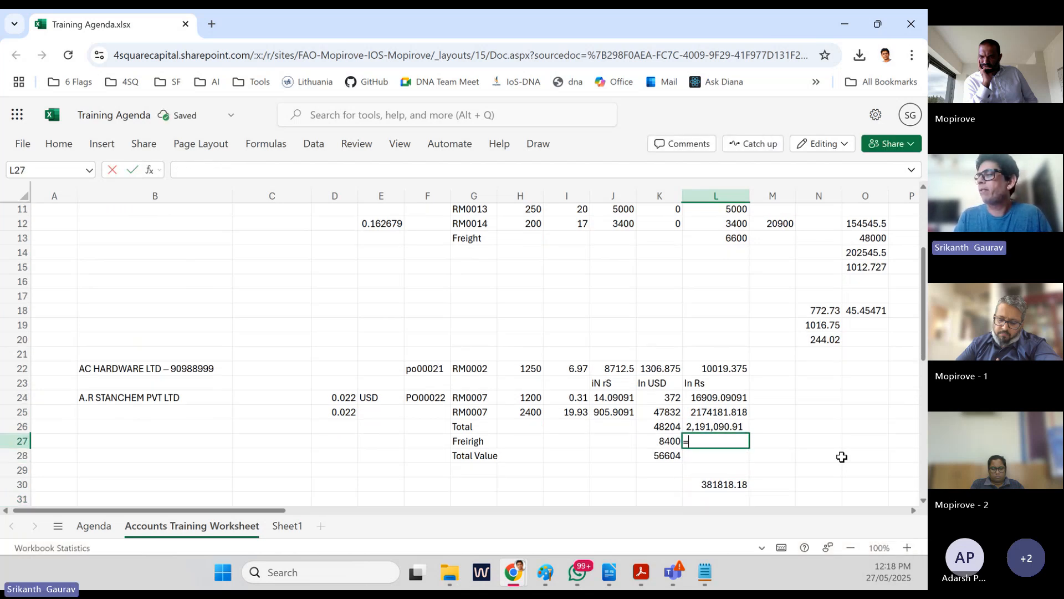
key("Left")
key("Escape")
Step: Copy the 0.022 exchange rate from D25 into the freight row's D27
key("Left")
key("Left")
key("Left")
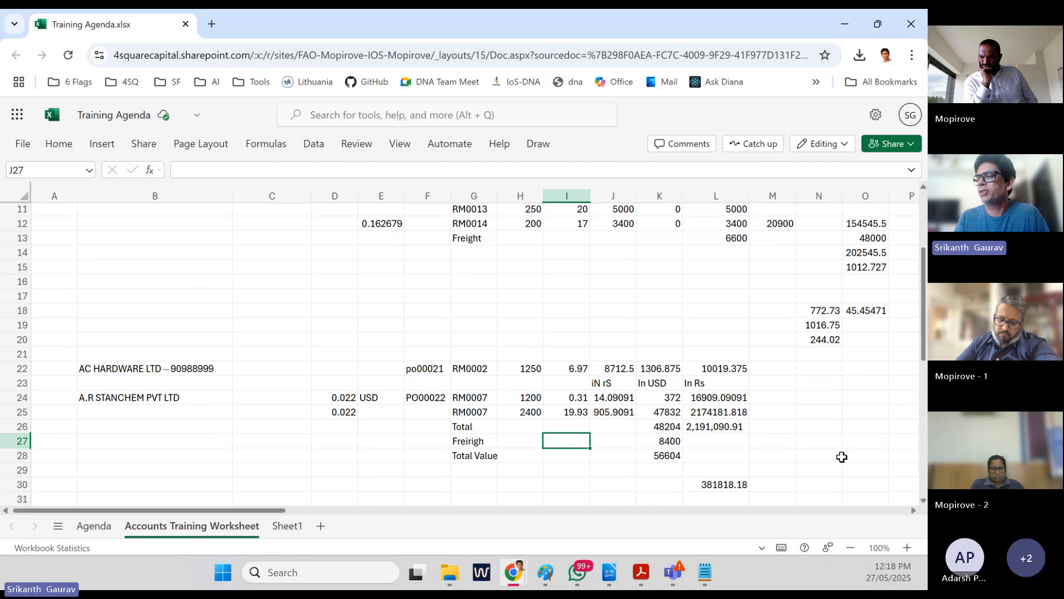
key("Left")
key("Left")
key("Left")
key("Left")
key("Left")
key("Up")
key("Up")
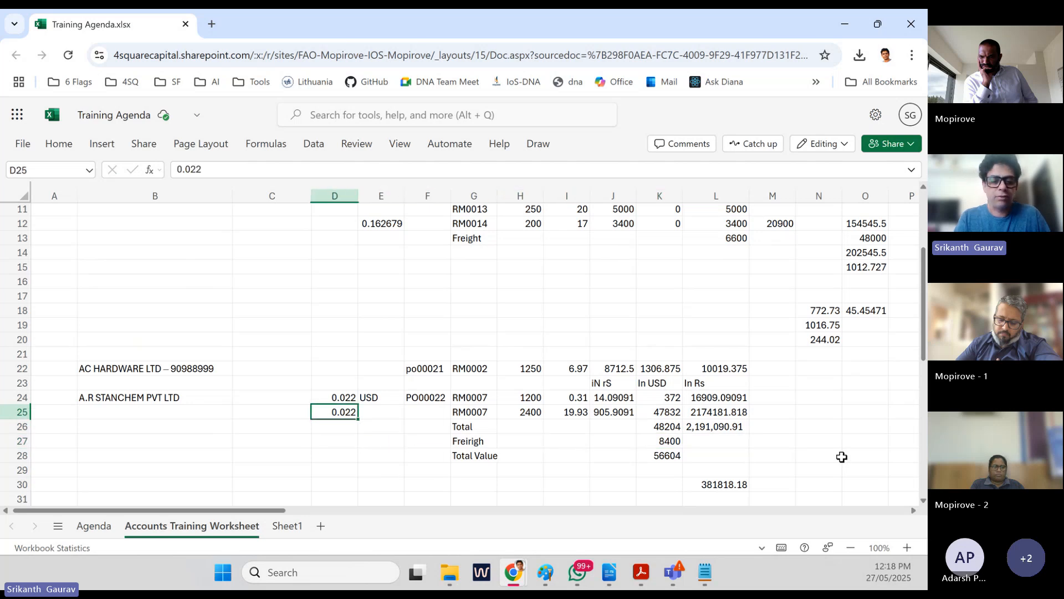
key("ctrl+c")
key("Down")
key("Down")
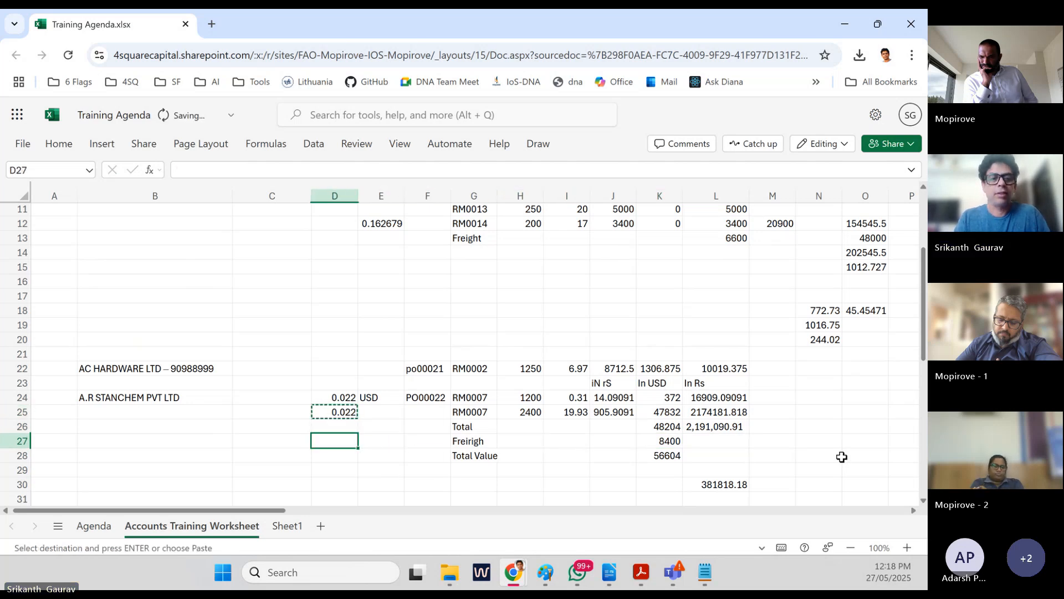
key("ctrl+v")
Step: Enter =K27/D27 in L27 to get the 381818.1818 rupee freight
key("Right")
key("Right")
key("Right")
key("Right")
key("Right")
key("Right")
key("Right")
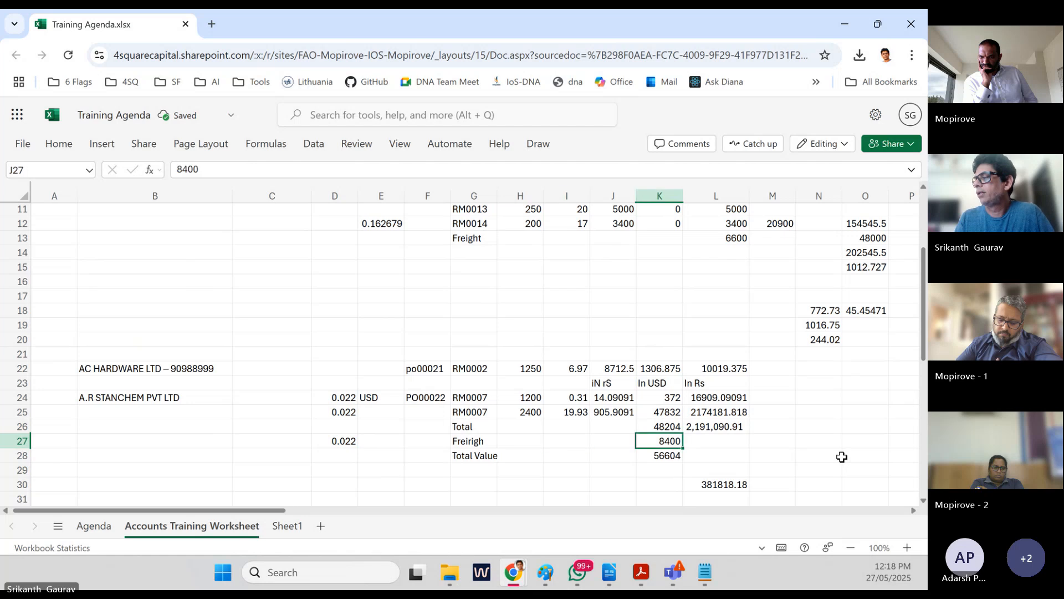
key("Right")
type("=")
key("Left")
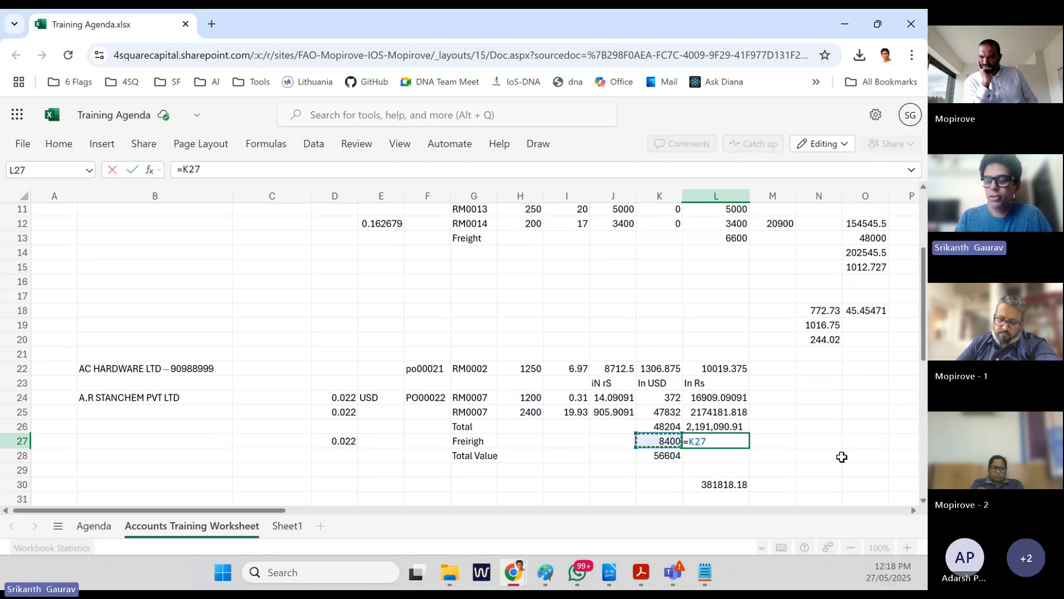
type("/")
key("Left")
key("Left")
key("Left")
key("Left")
key("Left")
key("Left")
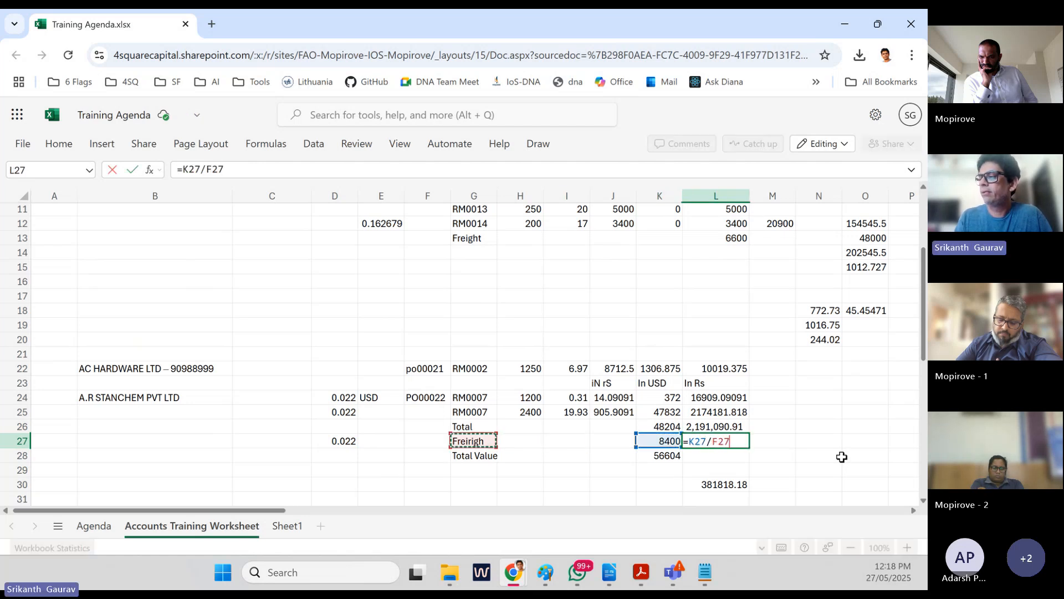
key("Left")
key("Left")
key("Return")
key("Up")
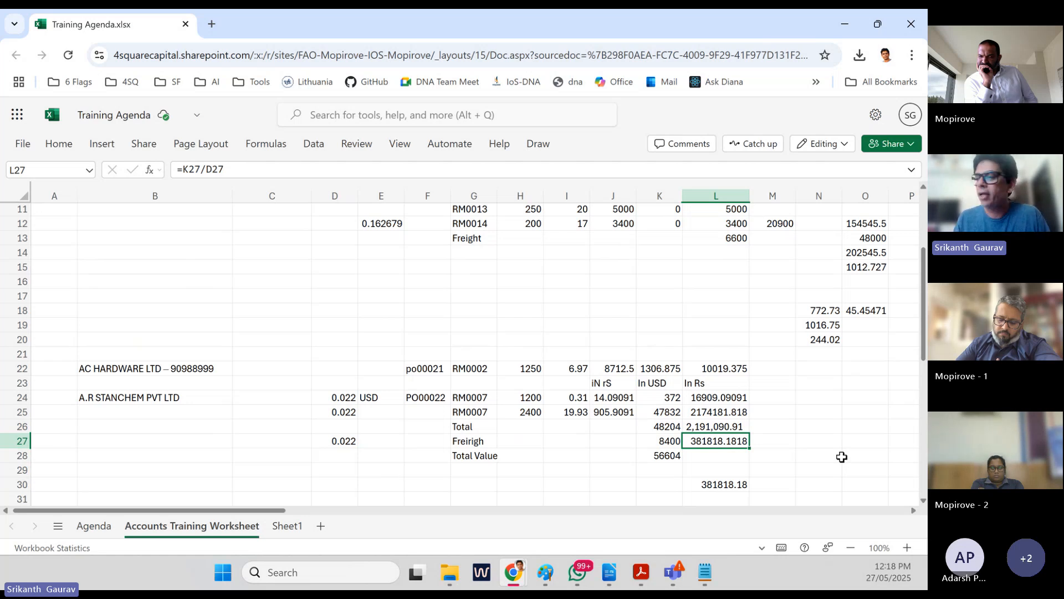
key("alt+Tab")
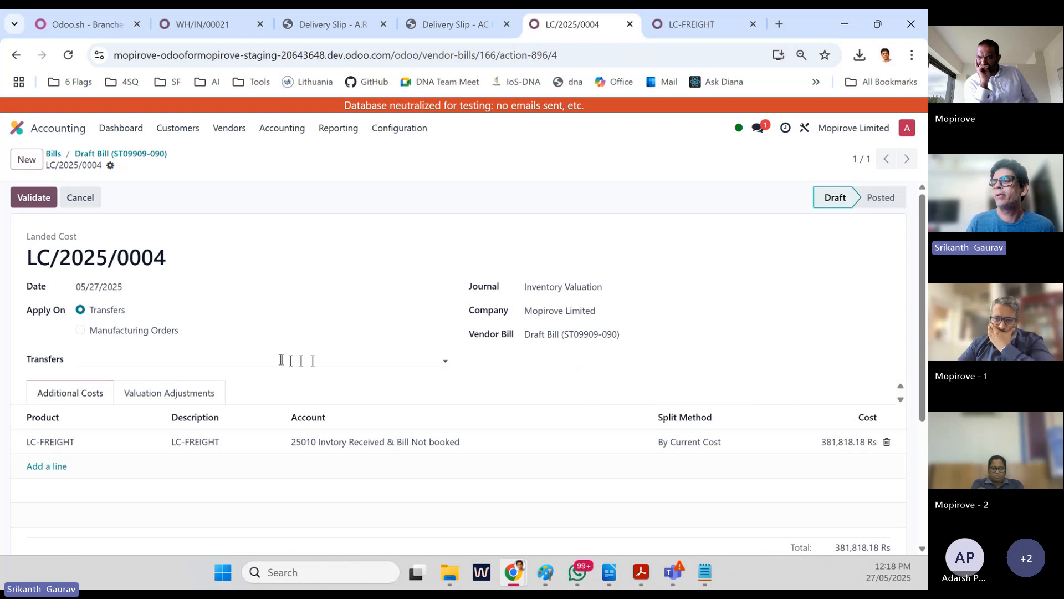
Step: Apply landed cost LC/2025/0004 to receipt WH/IN/00021 through the transfers search
left_click(216, 358)
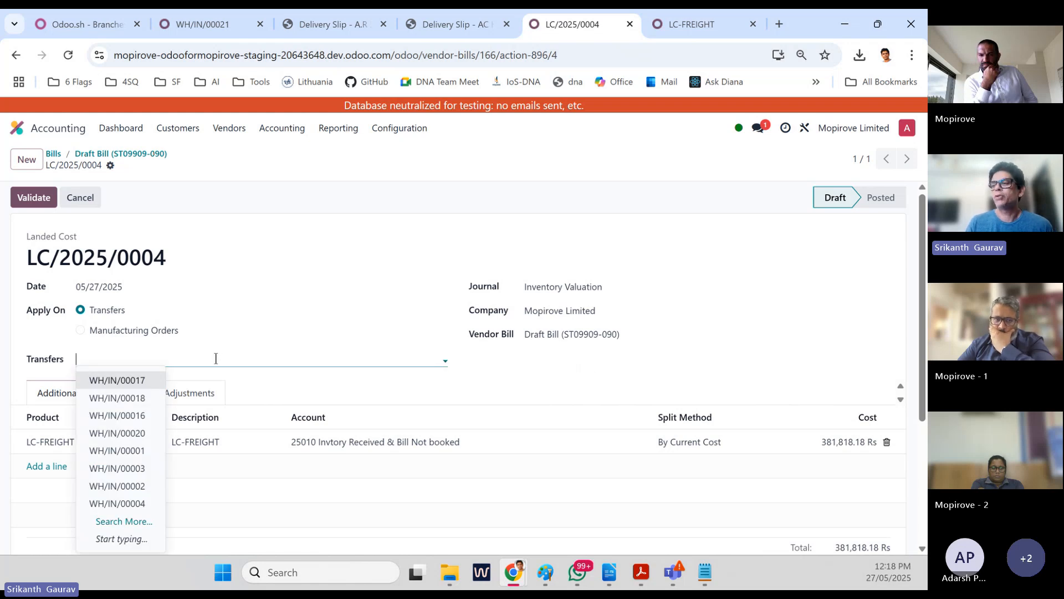
left_click(196, 27)
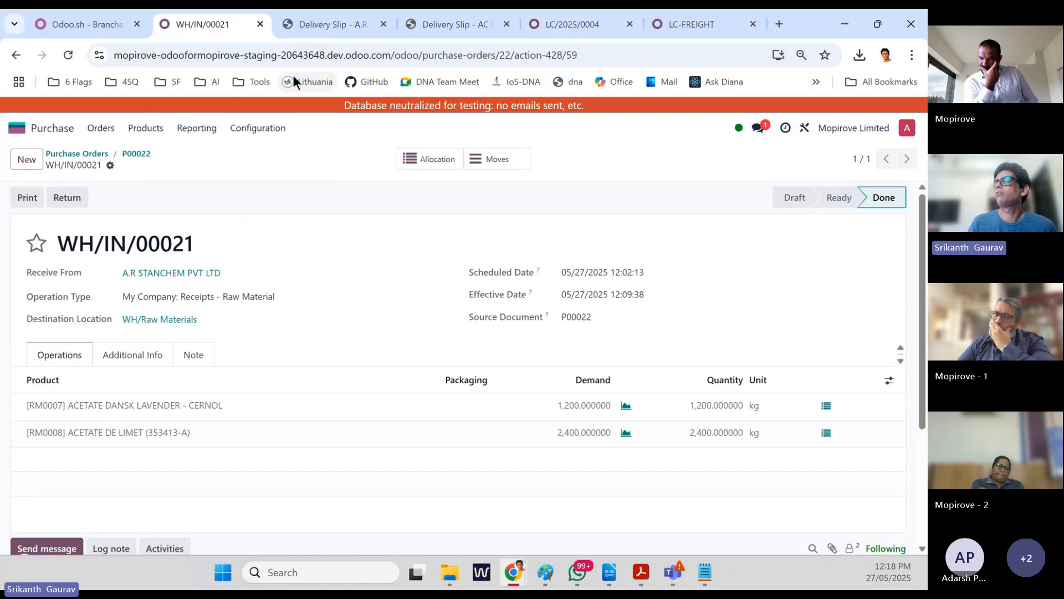
left_click(550, 25)
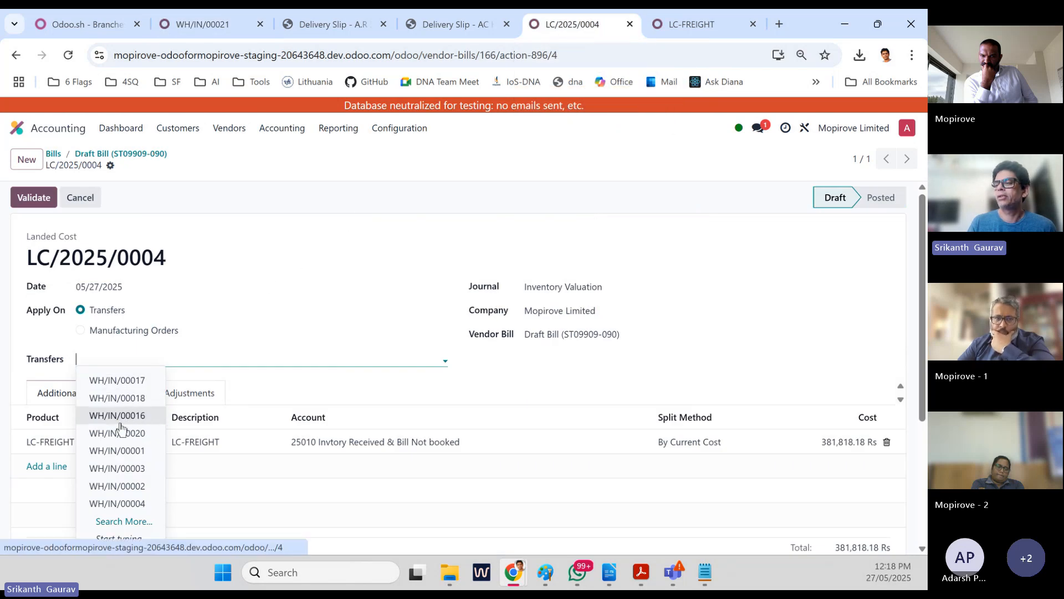
left_click(115, 520)
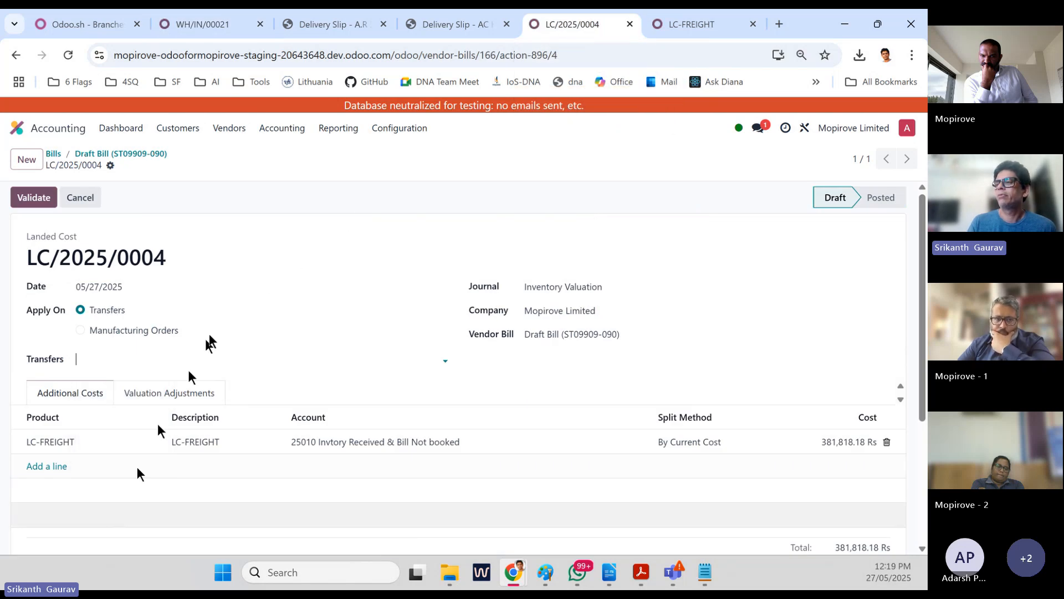
scroll(352, 361, "down", 10)
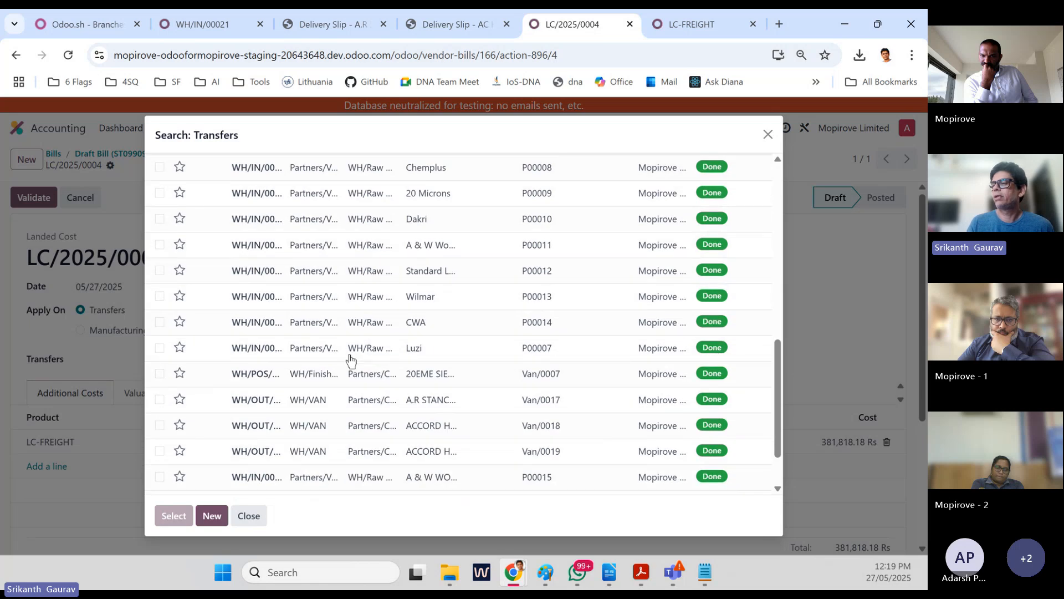
scroll(292, 183, "up", 10)
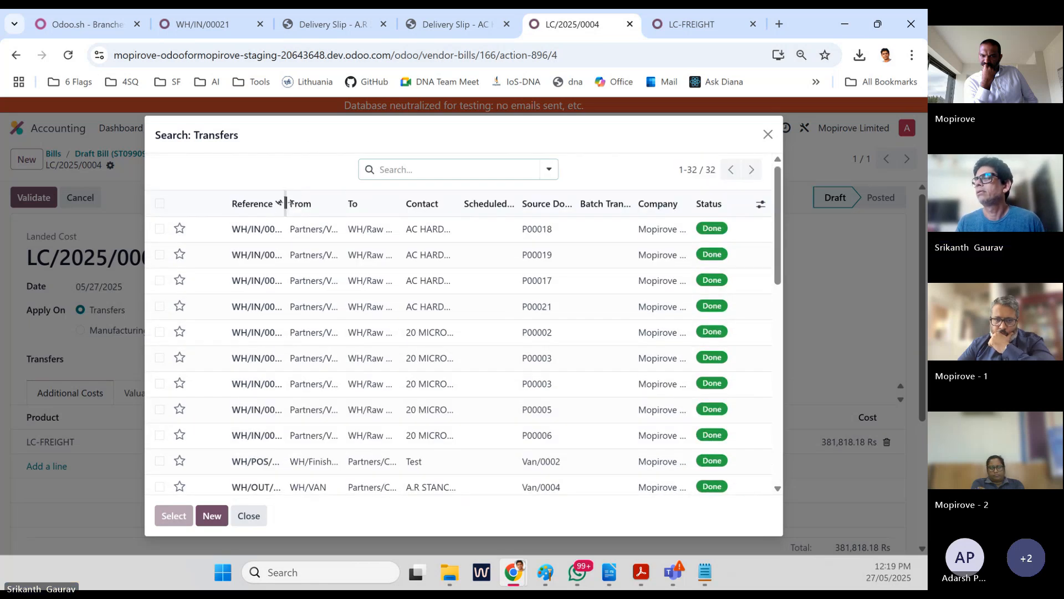
left_click_drag(285, 204, 351, 201)
scroll(320, 313, "down", 5)
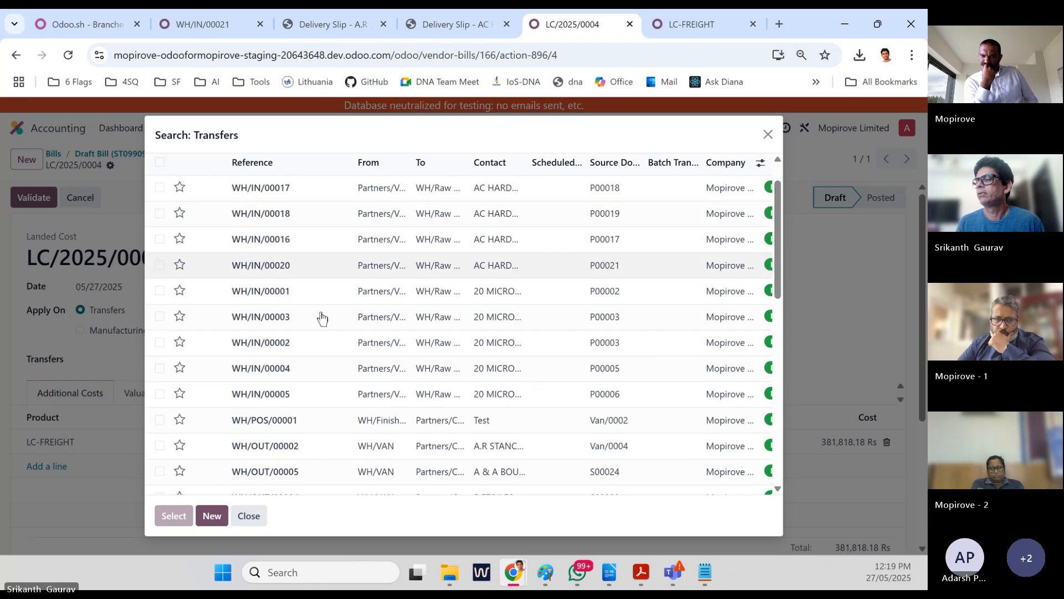
scroll(321, 317, "down", 6)
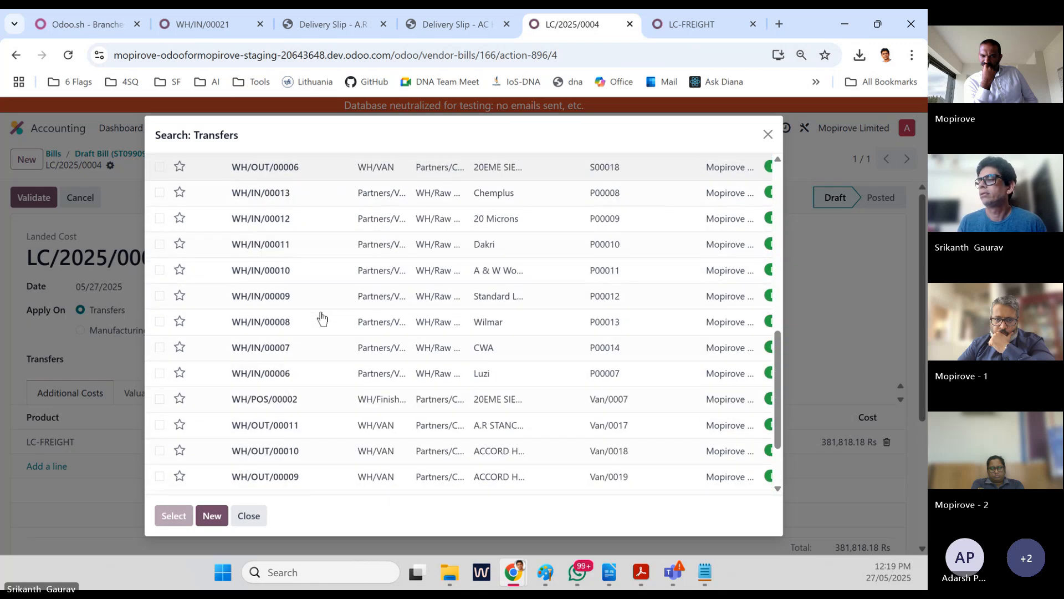
scroll(322, 317, "down", 2)
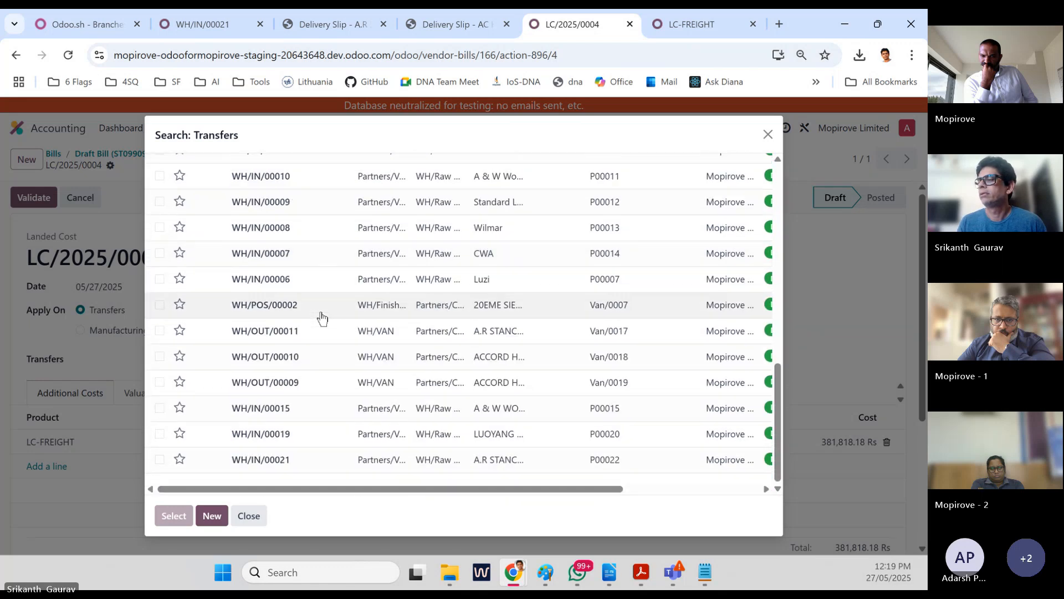
left_click(261, 460)
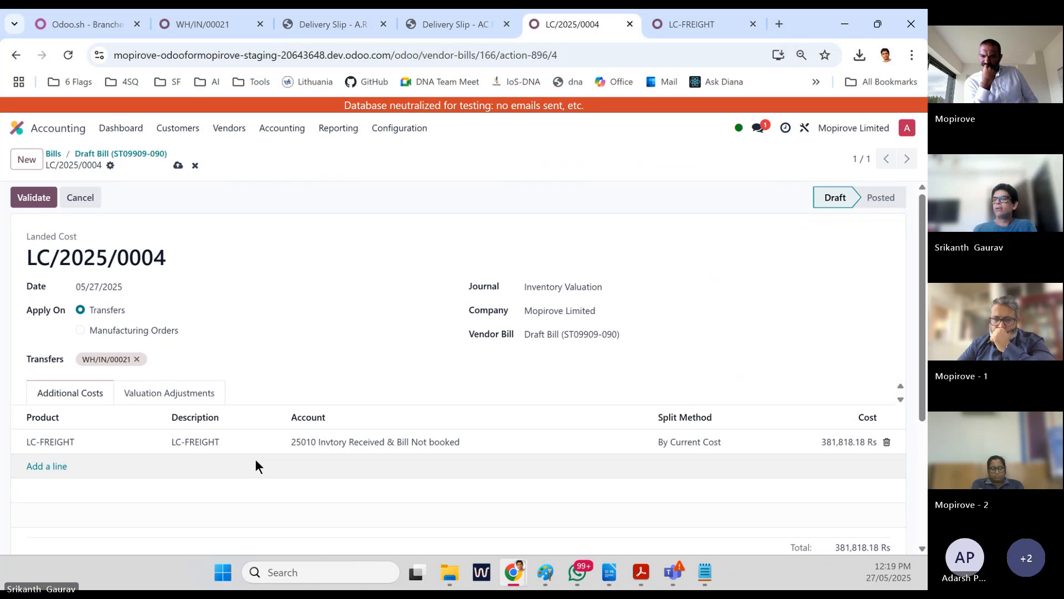
Step: Validate the landed cost so it posts journal entry STJ/2025/05/0108
scroll(370, 340, "down", 1)
scroll(371, 340, "up", 1)
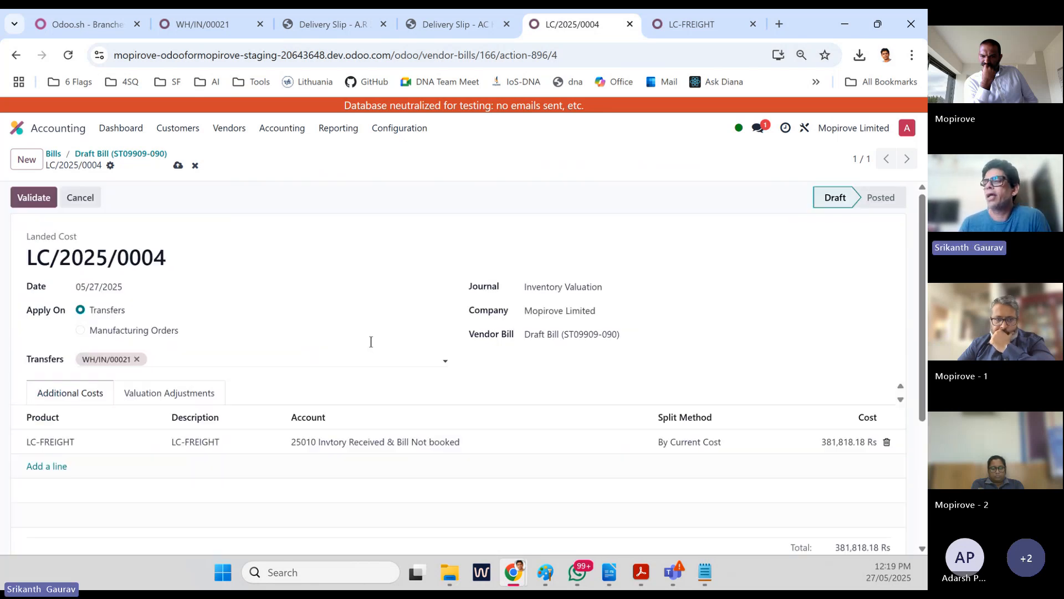
scroll(370, 340, "down", 1)
scroll(371, 343, "down", 3)
scroll(371, 343, "up", 2)
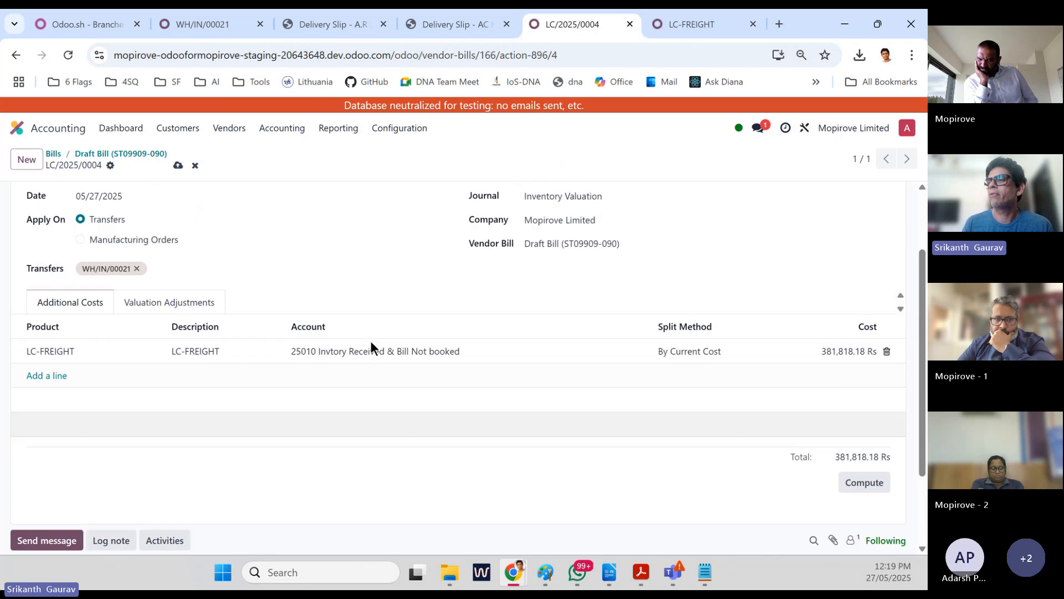
scroll(370, 340, "up", 1)
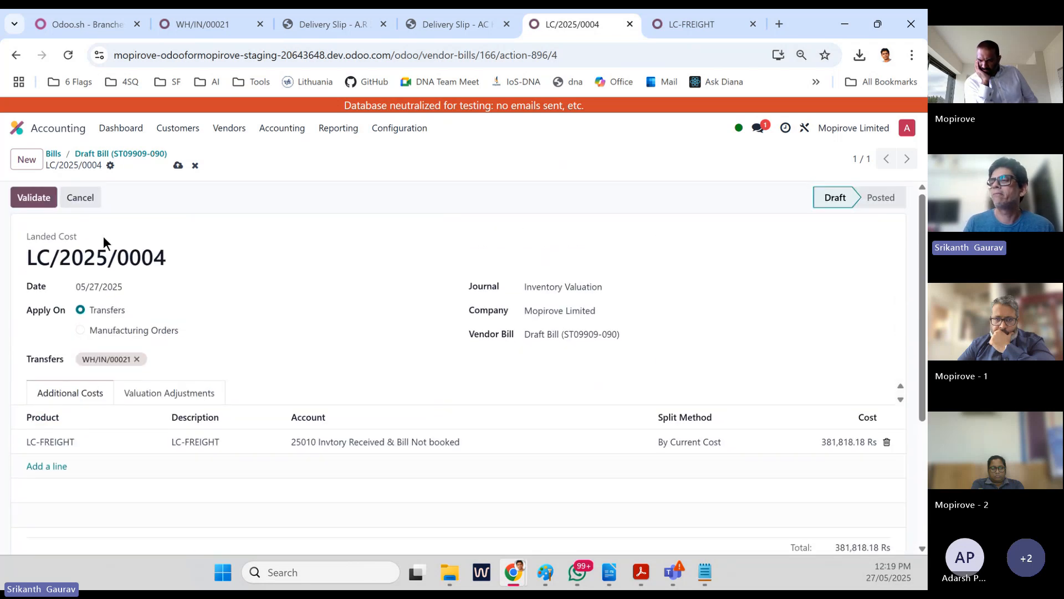
left_click(34, 200)
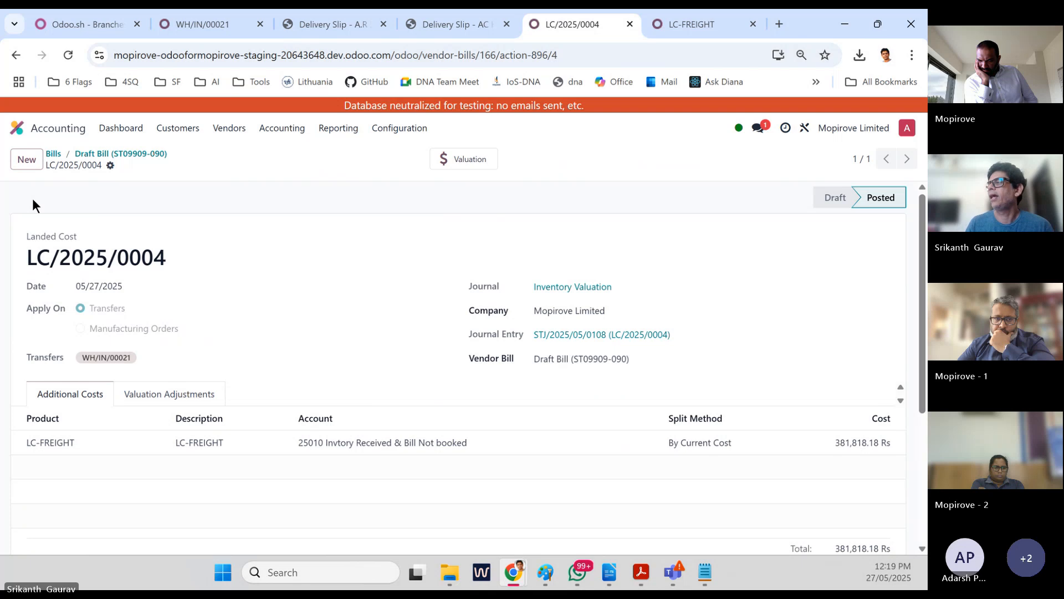
Step: Check the Stock Valuation split of 378,871.61 Rs and 2,946.57 Rs, then return to the Training Agenda workbook
left_click(468, 161)
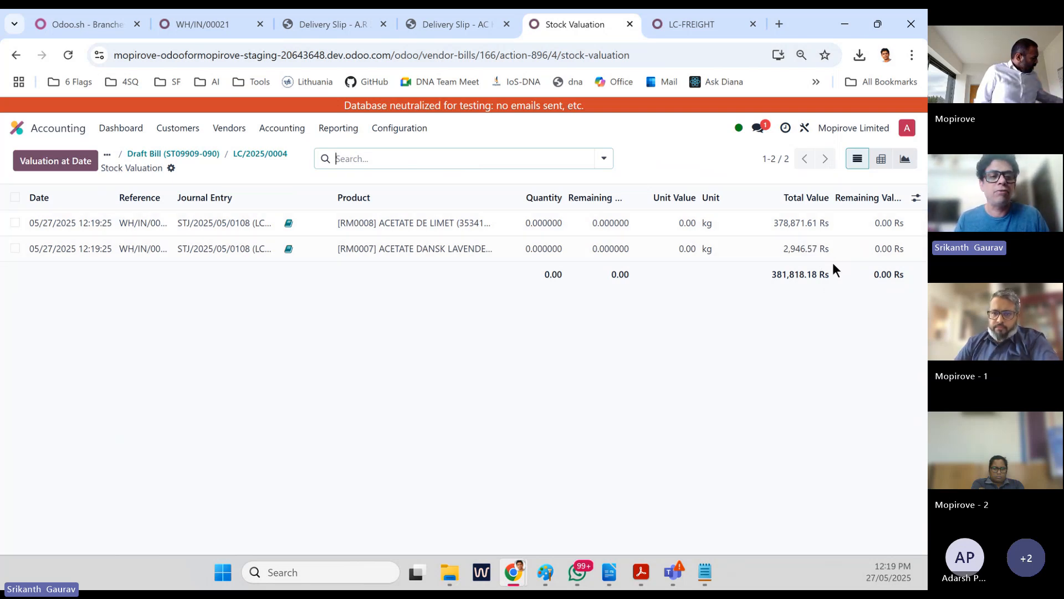
key("alt+Tab")
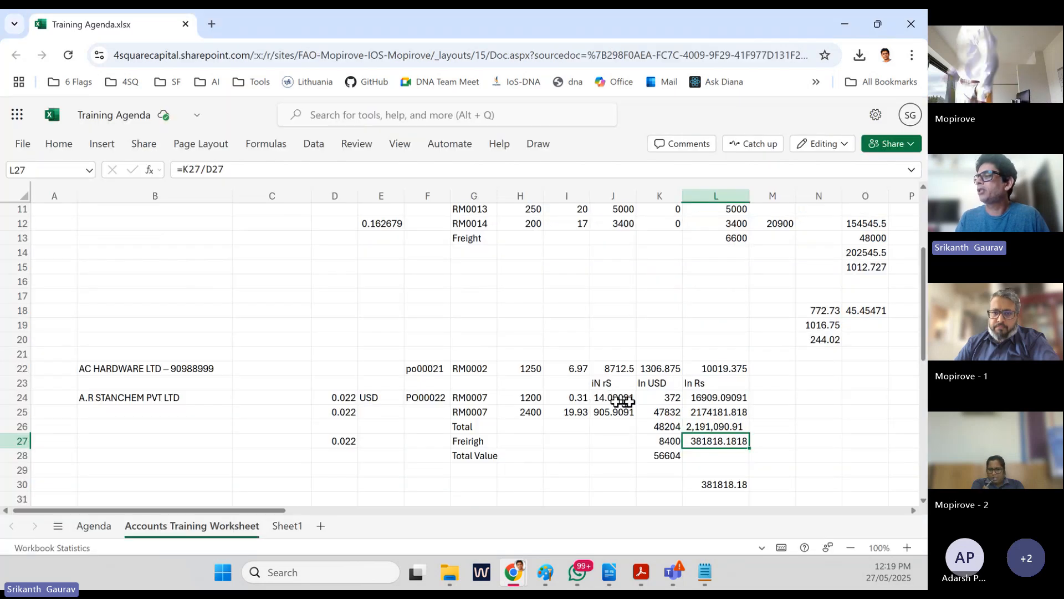
Step: In N24, enter the share ratio formula =K24/K26 (RM0007 USD value over the USD total)
left_click(652, 409)
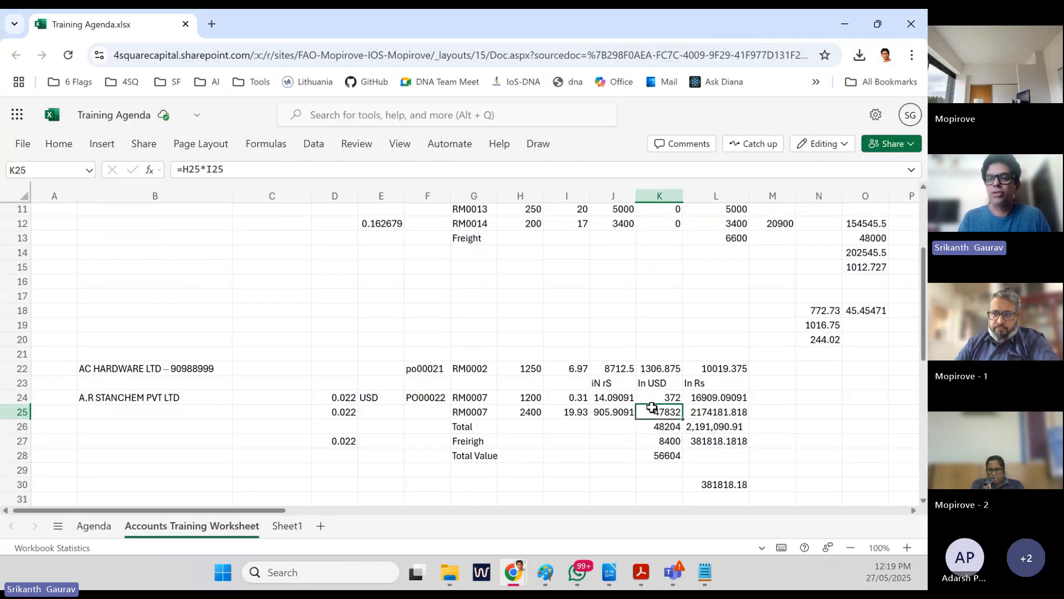
key("Up")
key("Right")
key("Right")
key("Right")
type("=")
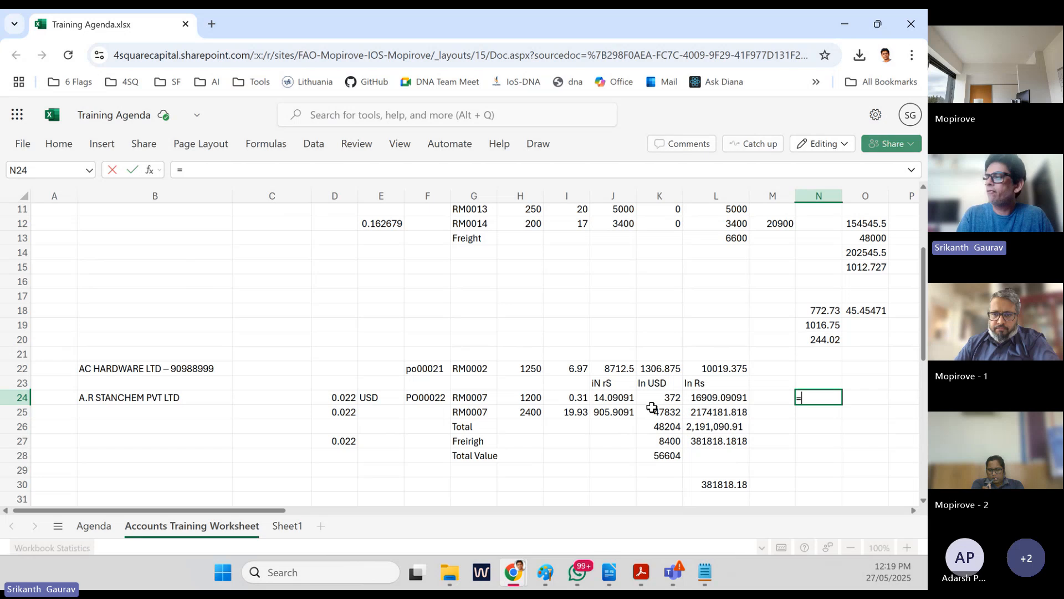
key("Left")
key("Left")
key("Left")
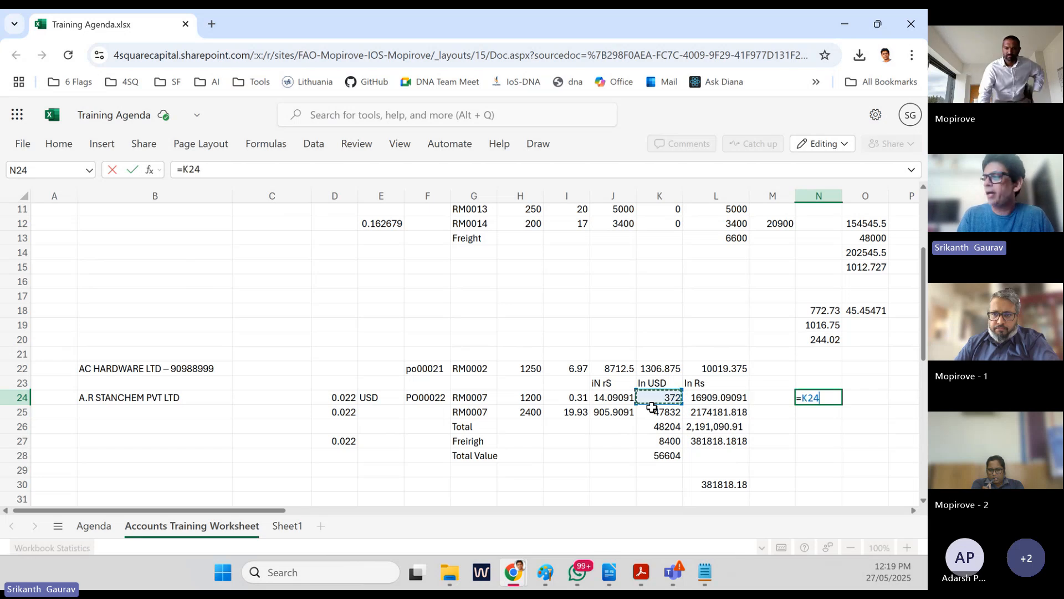
type("/")
key("Down")
key("Down")
key("Left")
key("Left")
key("Left")
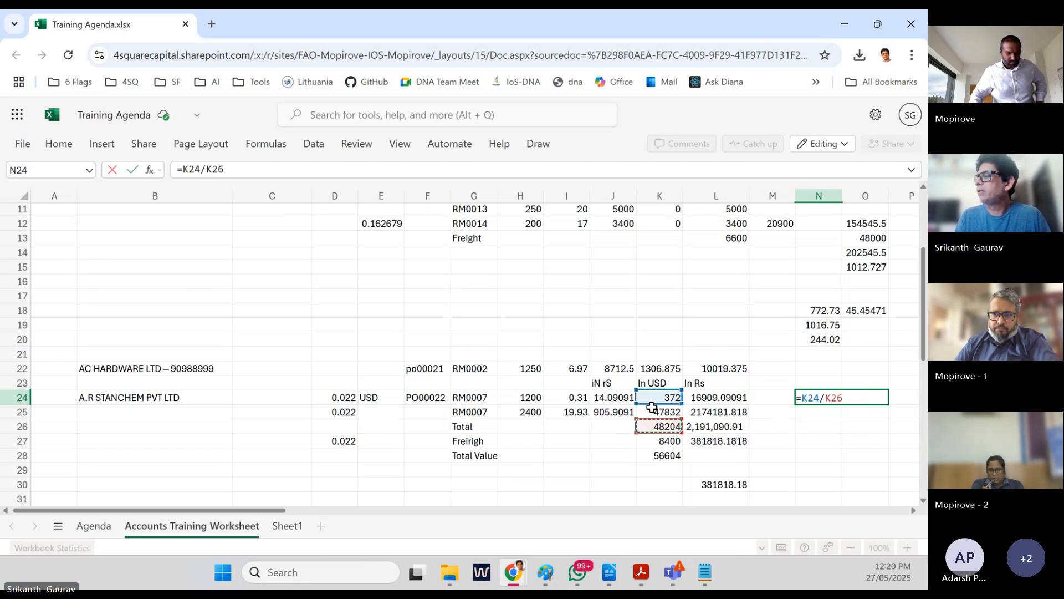
key("Return")
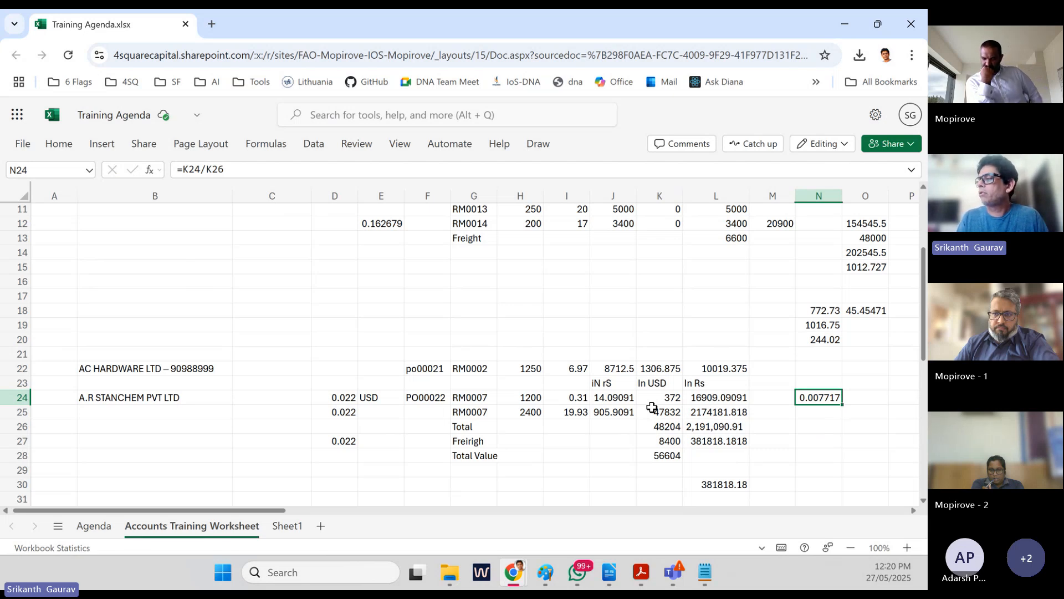
Step: In N27, enter the freight share formula =L27*N24*100
key("Down")
key("Down")
key("Down")
type("=")
key("Left")
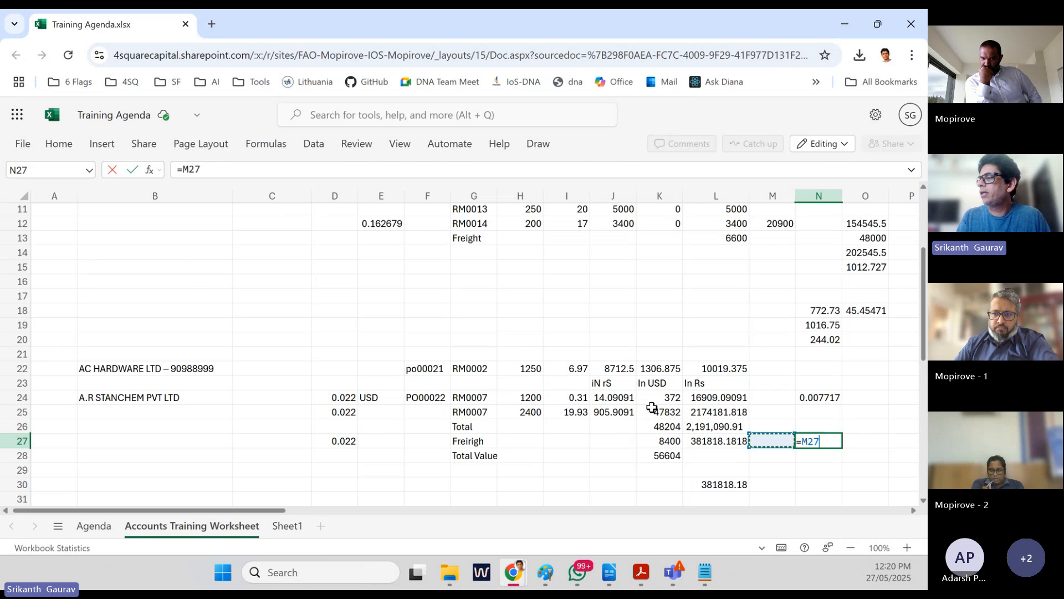
key("Left")
type("*")
key("Up")
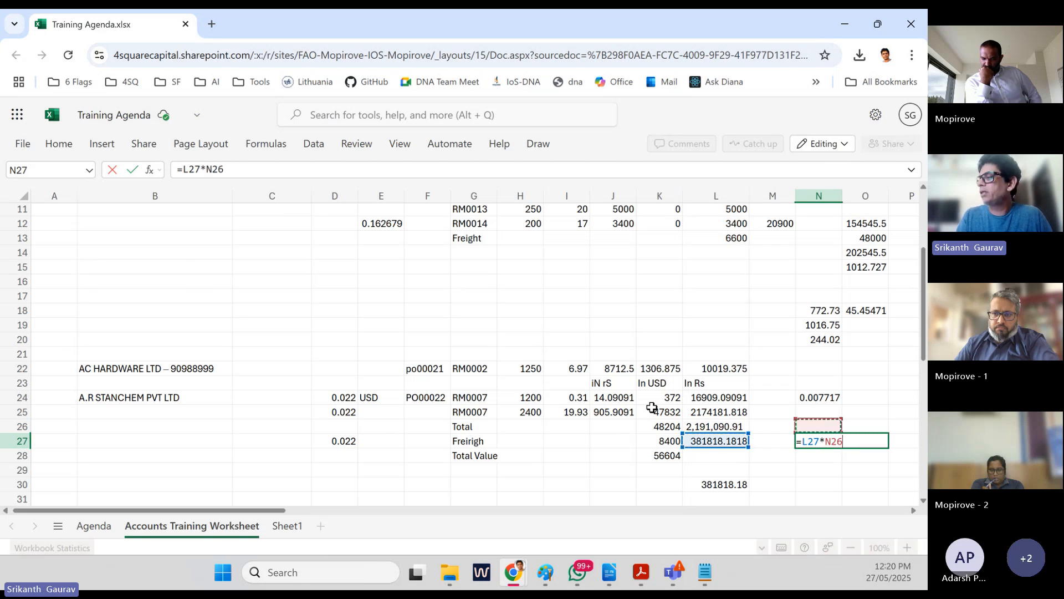
key("Up")
key("Up")
key("Up")
key("Down")
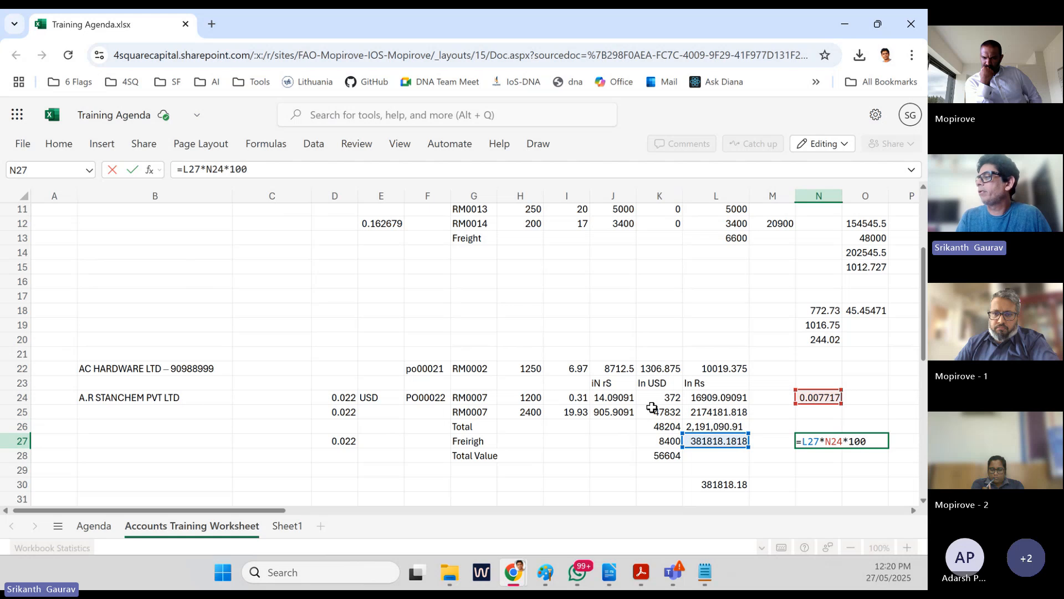
type("*100")
key("Return")
key("Up")
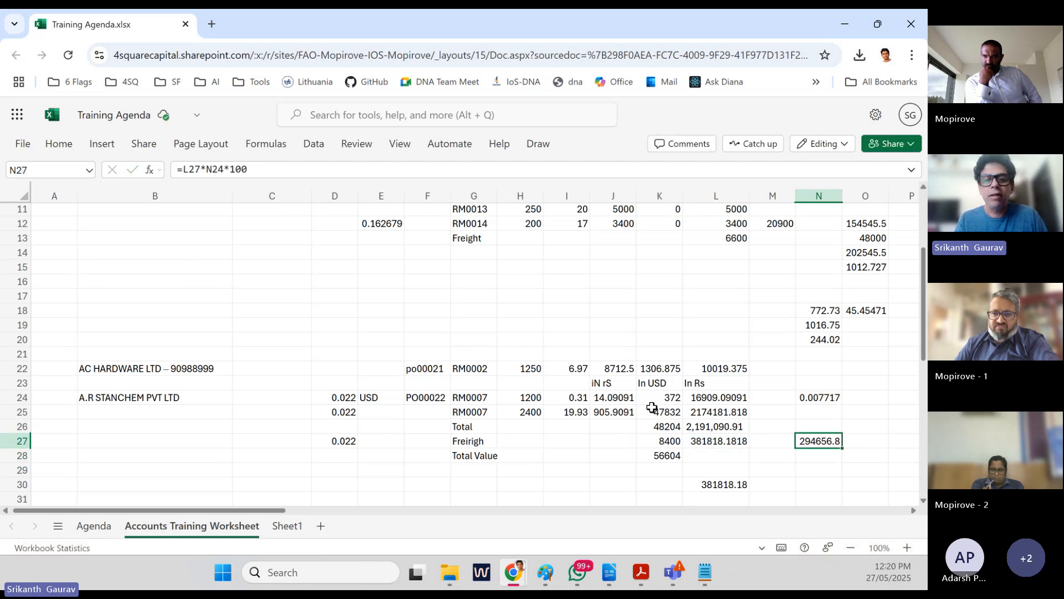
Step: Compare N27 with Odoo's 2,946.57 Rs line and remove '*100' from the formula so it matches
key("alt+Tab")
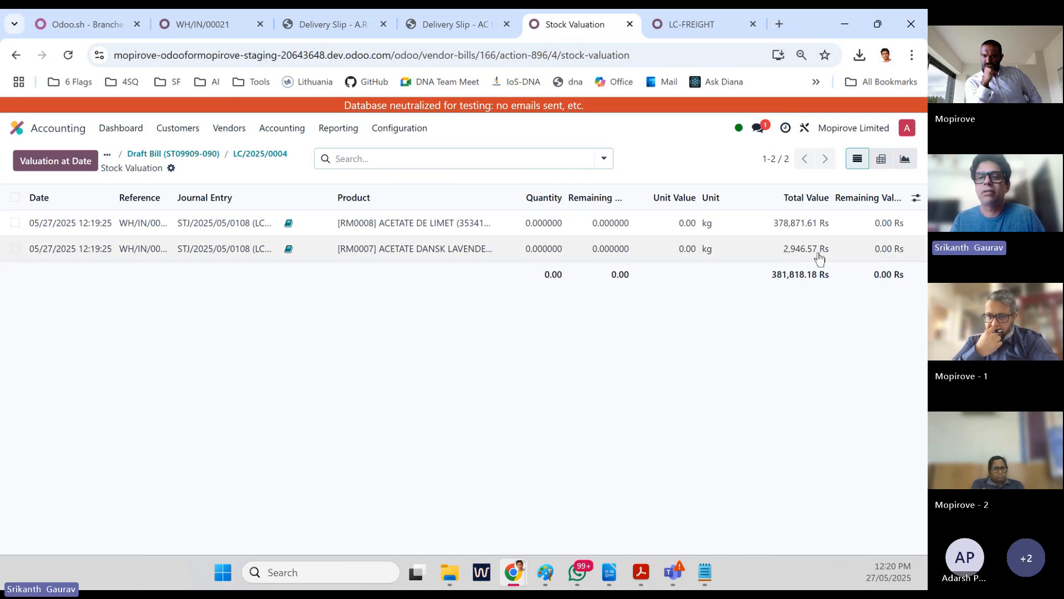
key("alt+Tab")
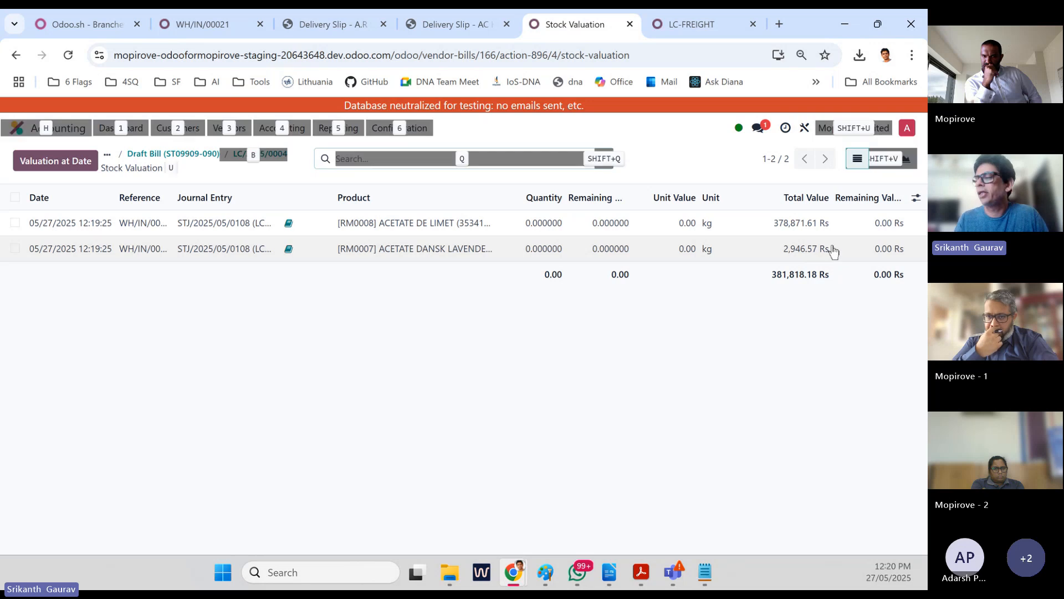
key("F2")
key("BackSpace")
key("BackSpace")
key("BackSpace")
key("BackSpace")
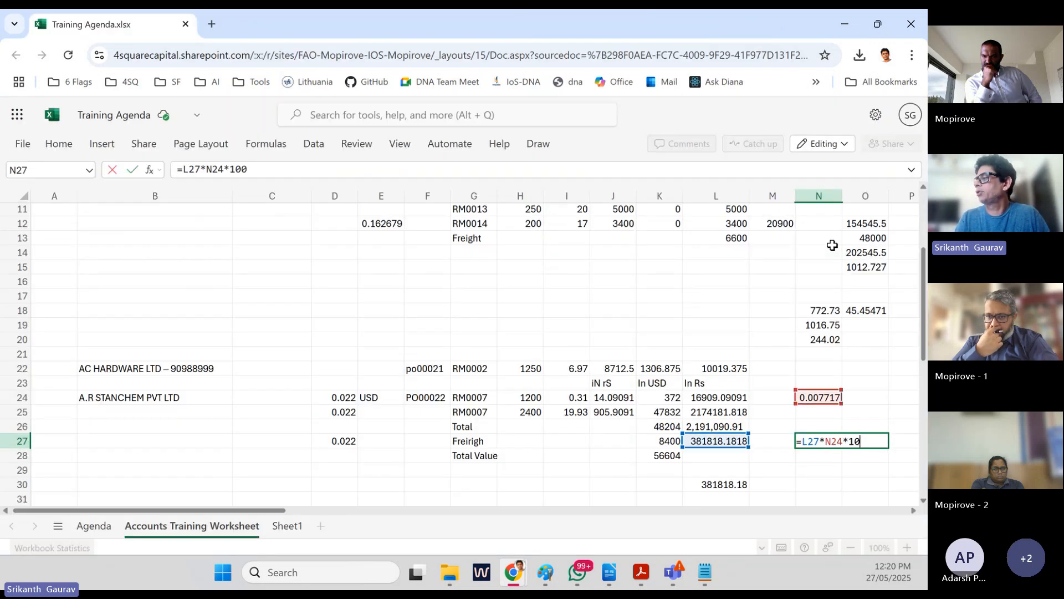
key("Return")
key("Up")
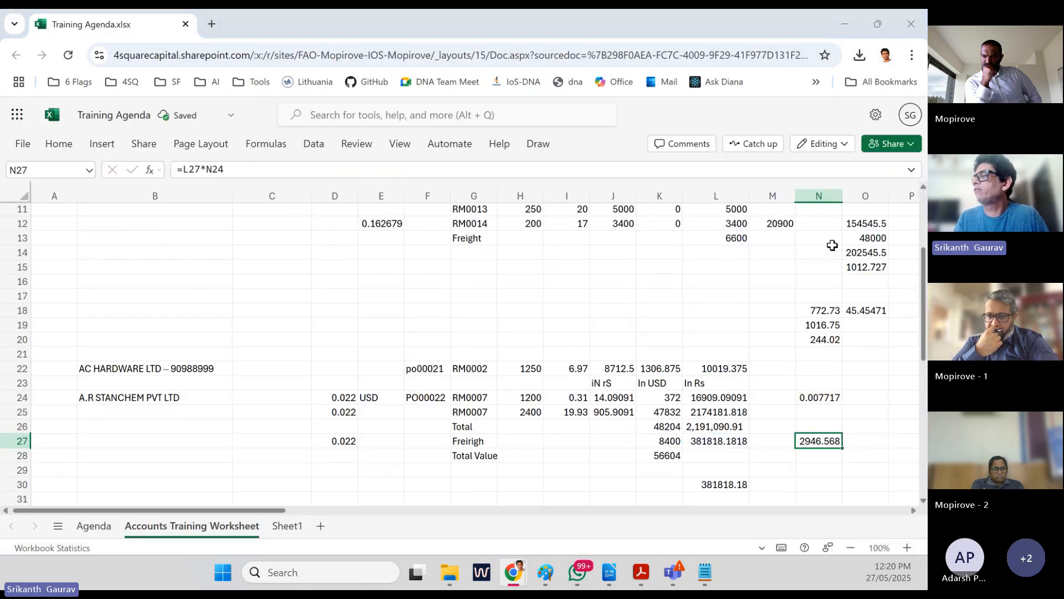
key("alt+Tab")
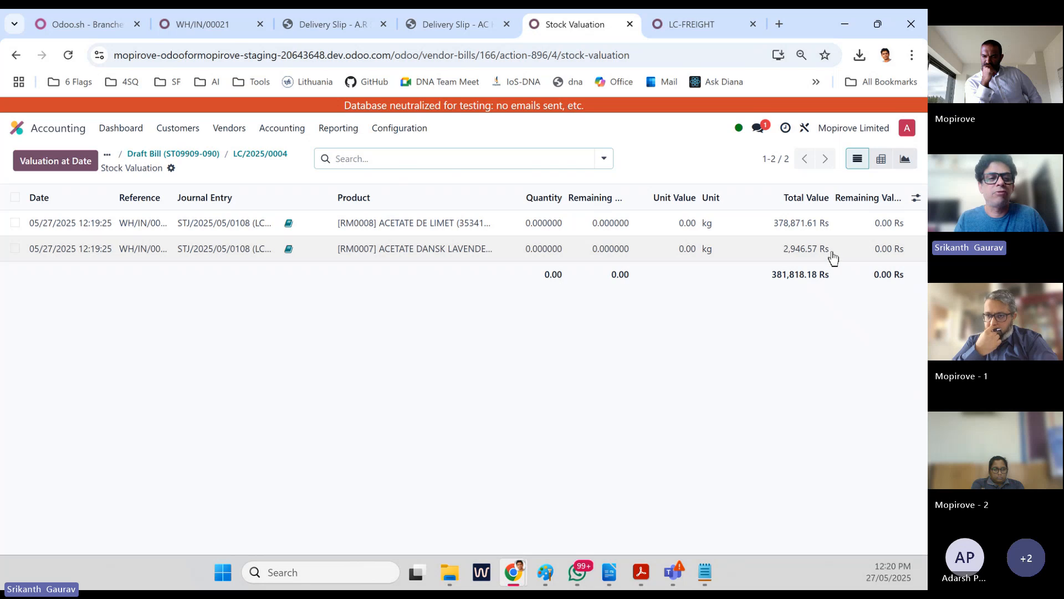
key("alt+Tab")
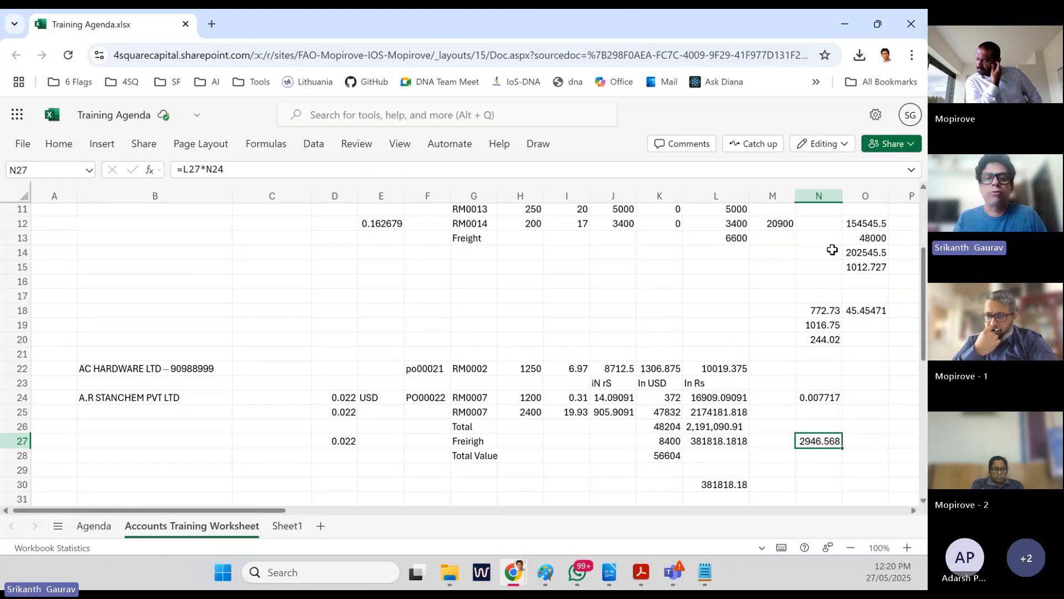
key("alt+Tab")
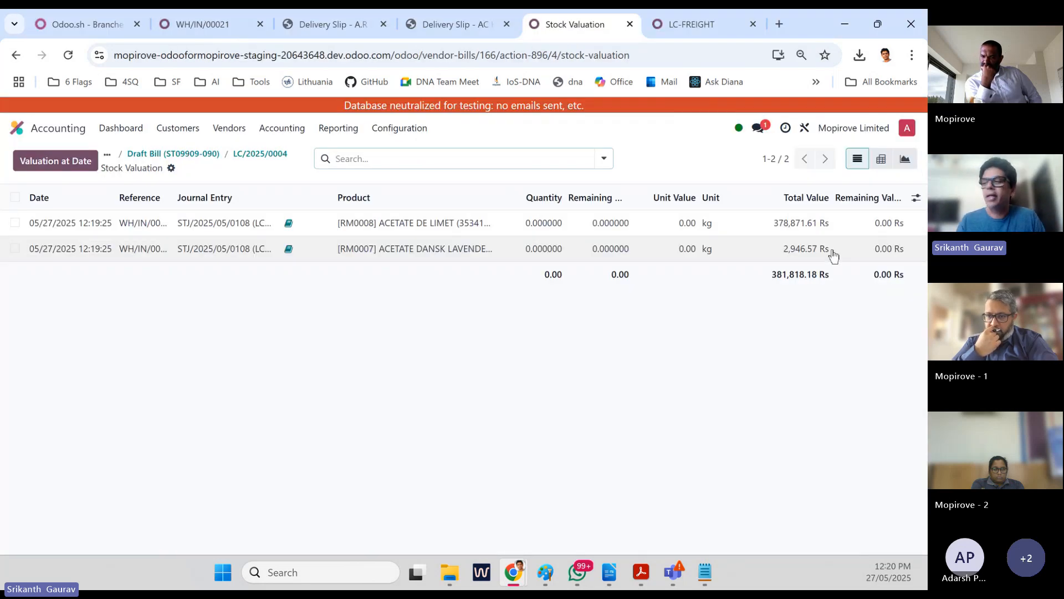
key("alt+Tab")
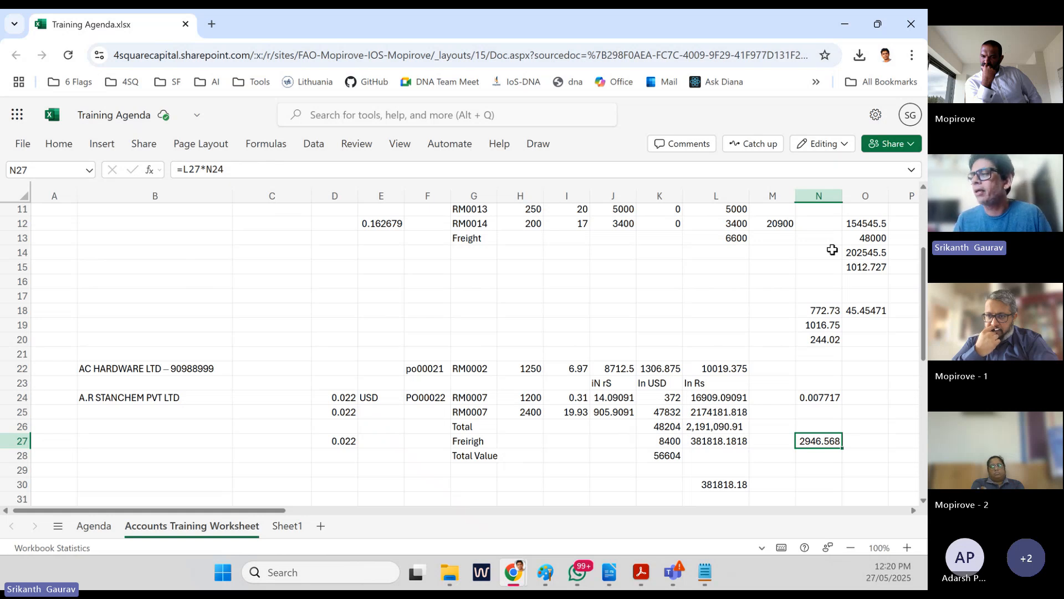
key("alt+Tab")
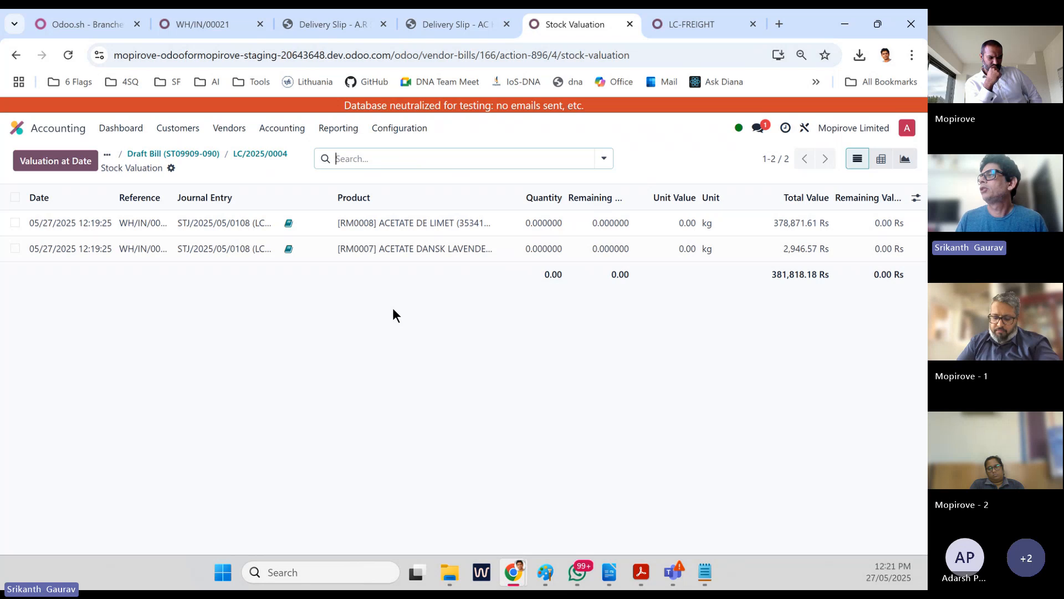
Step: Go back through the LC/2025/0004 breadcrumb to the draft bill ST09909-090
left_click(259, 156)
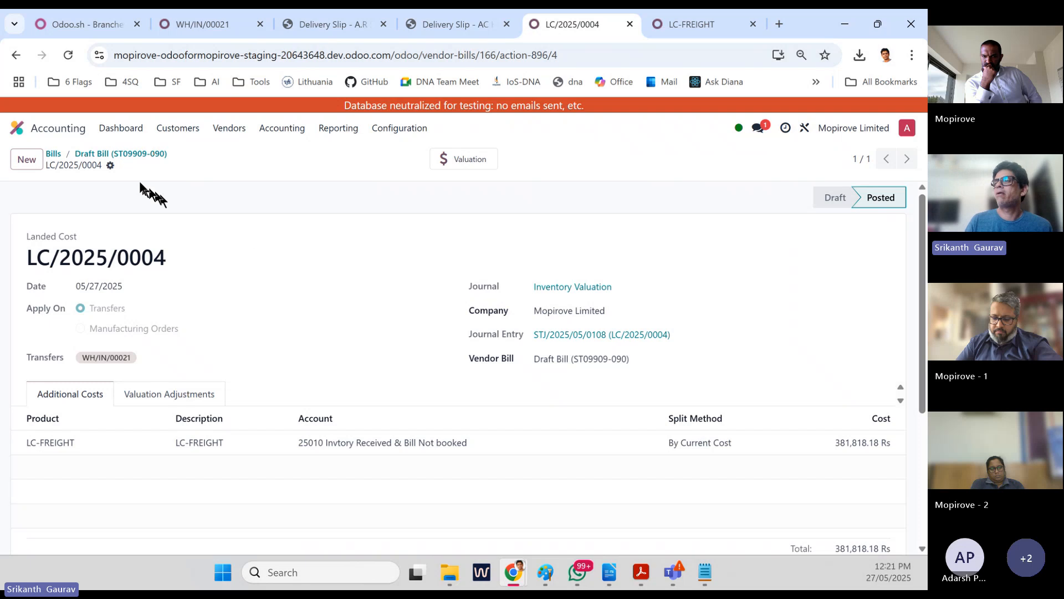
left_click(113, 158)
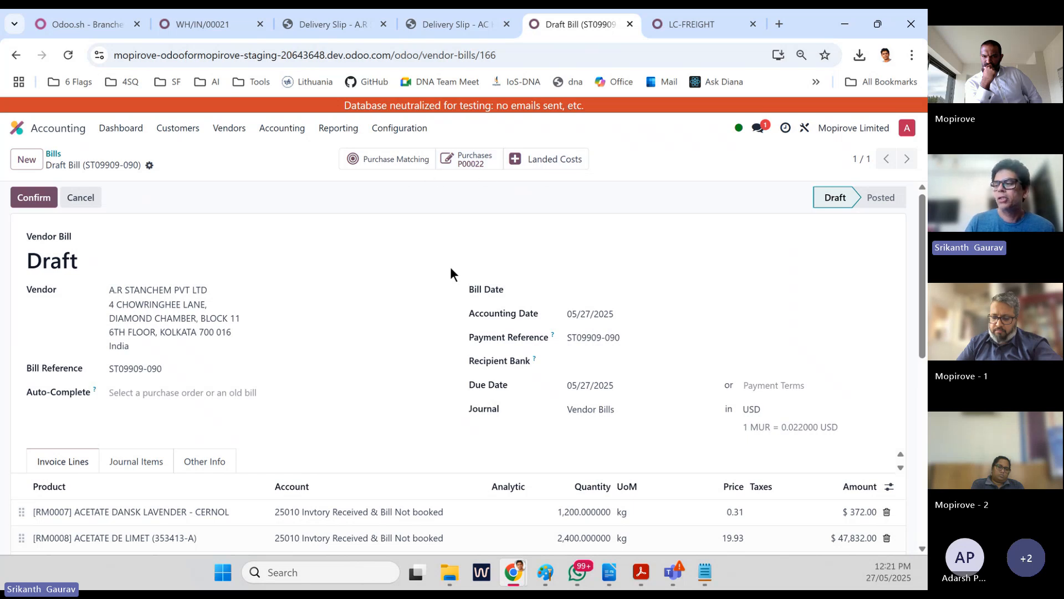
scroll(450, 267, "down", 1)
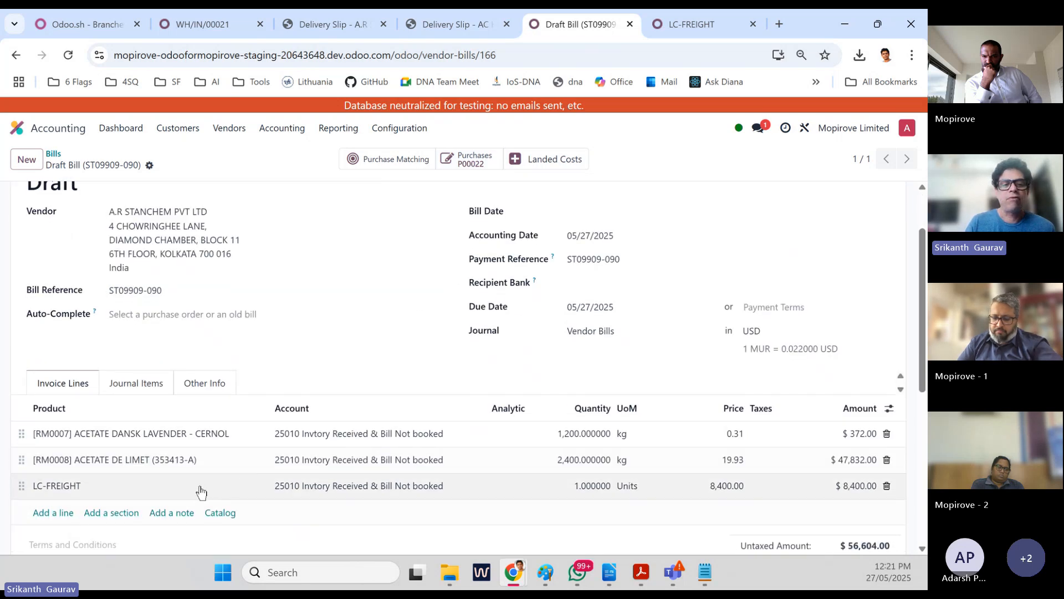
scroll(201, 491, "up", 1)
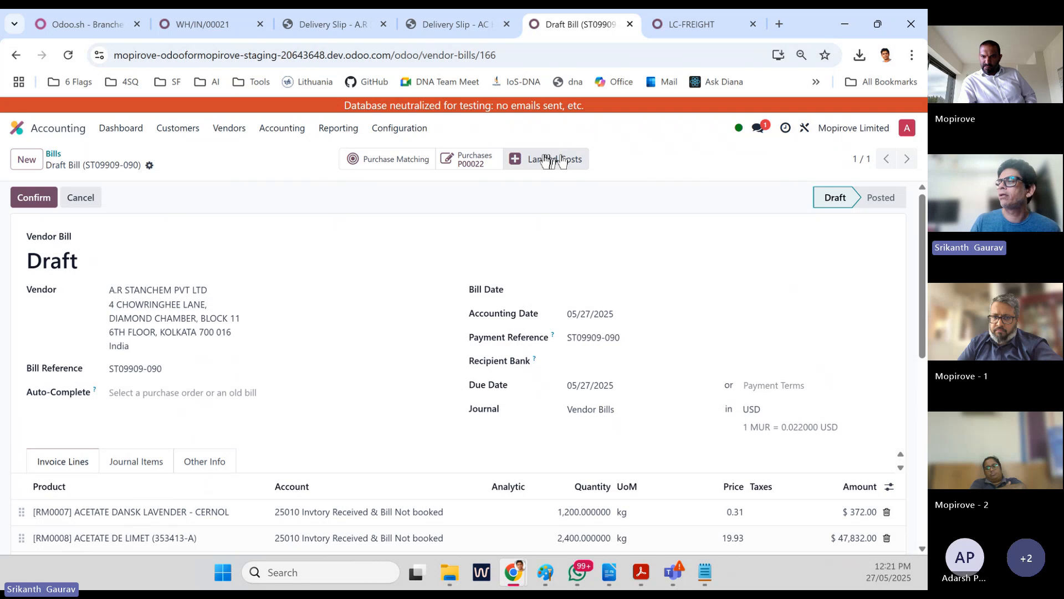
left_click(514, 159)
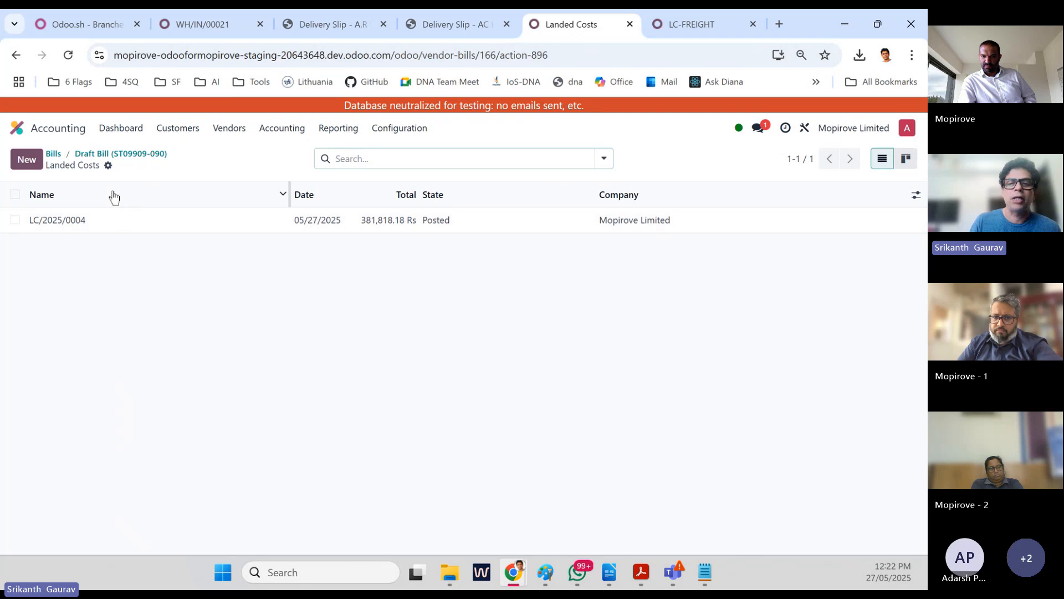
left_click(138, 155)
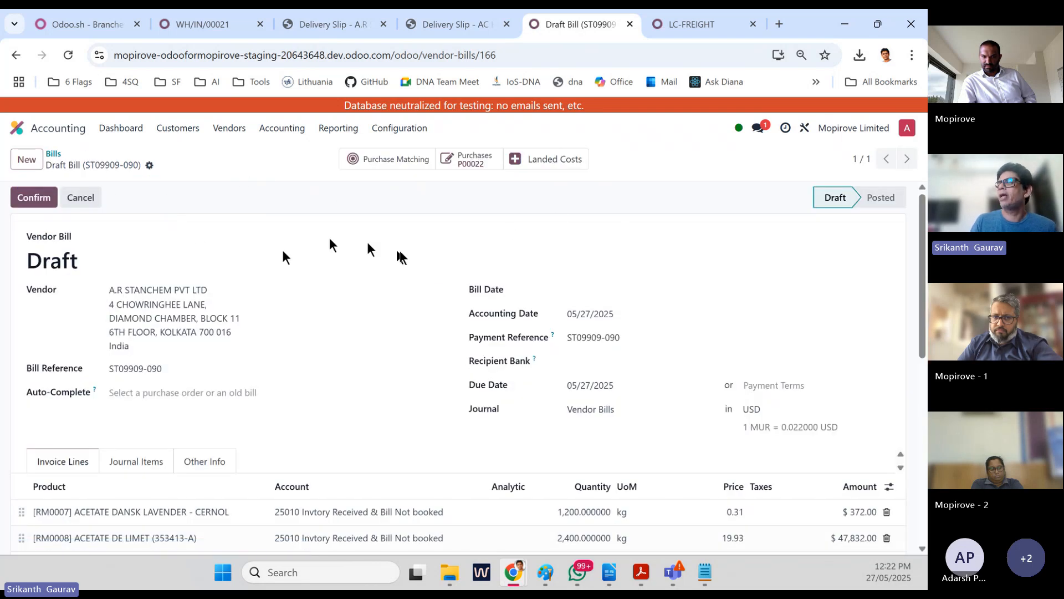
left_click(546, 159)
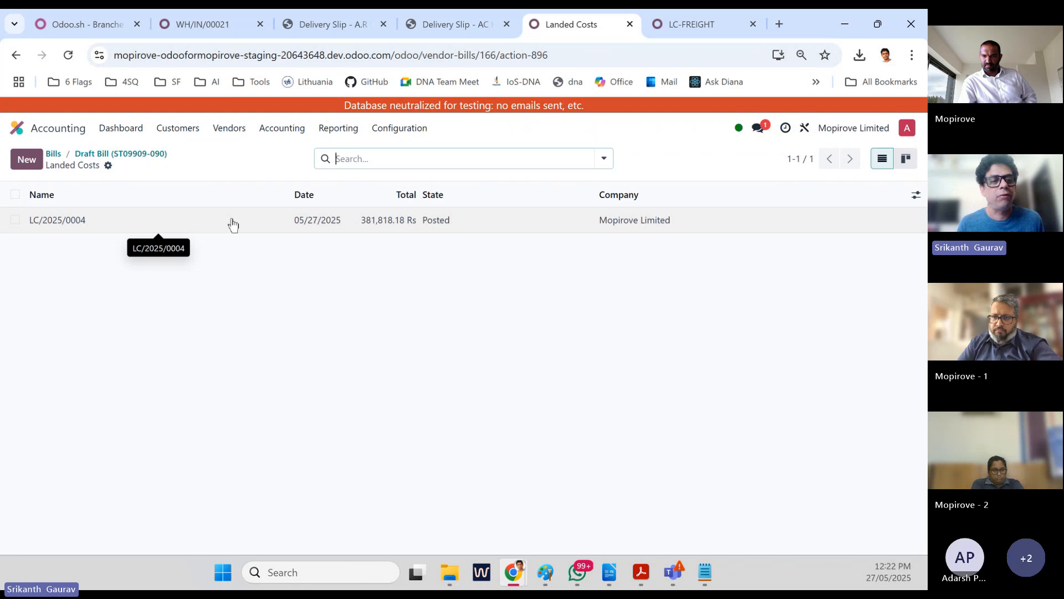
left_click(119, 154)
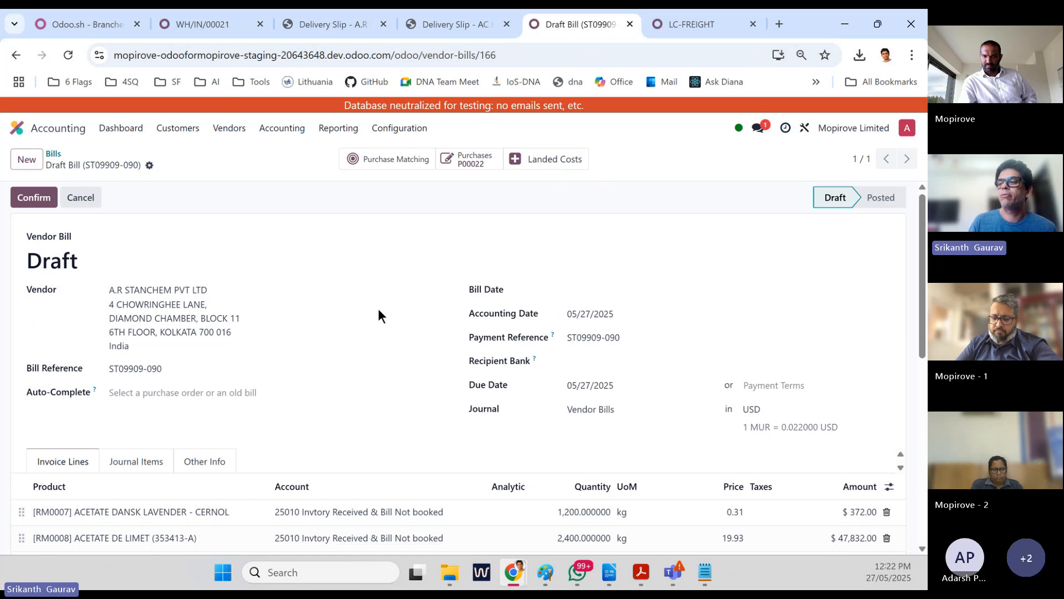
scroll(379, 311, "down", 2)
scroll(379, 310, "up", 2)
scroll(379, 310, "down", 2)
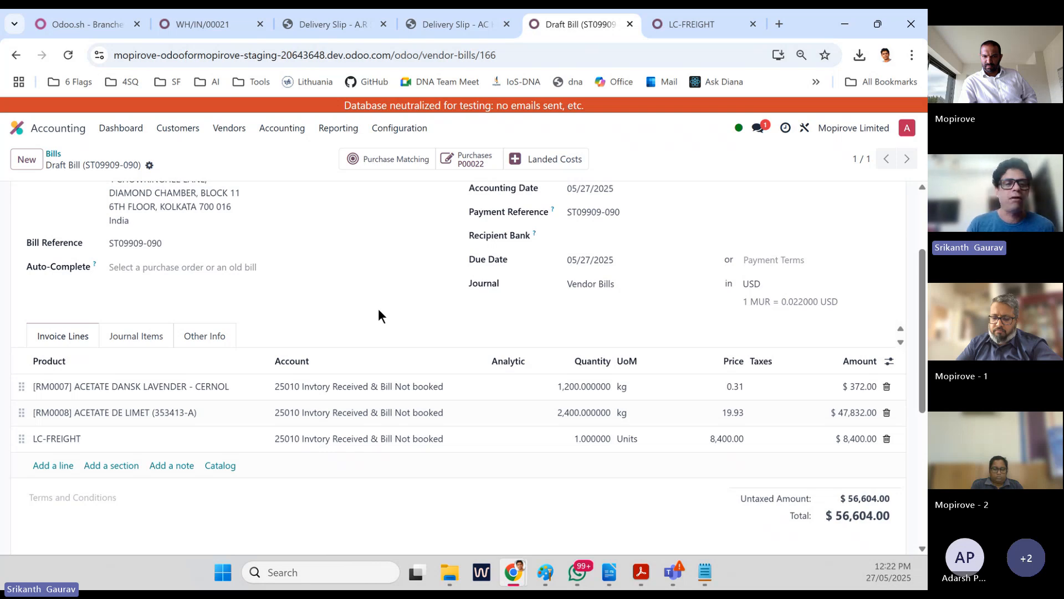
scroll(379, 310, "up", 3)
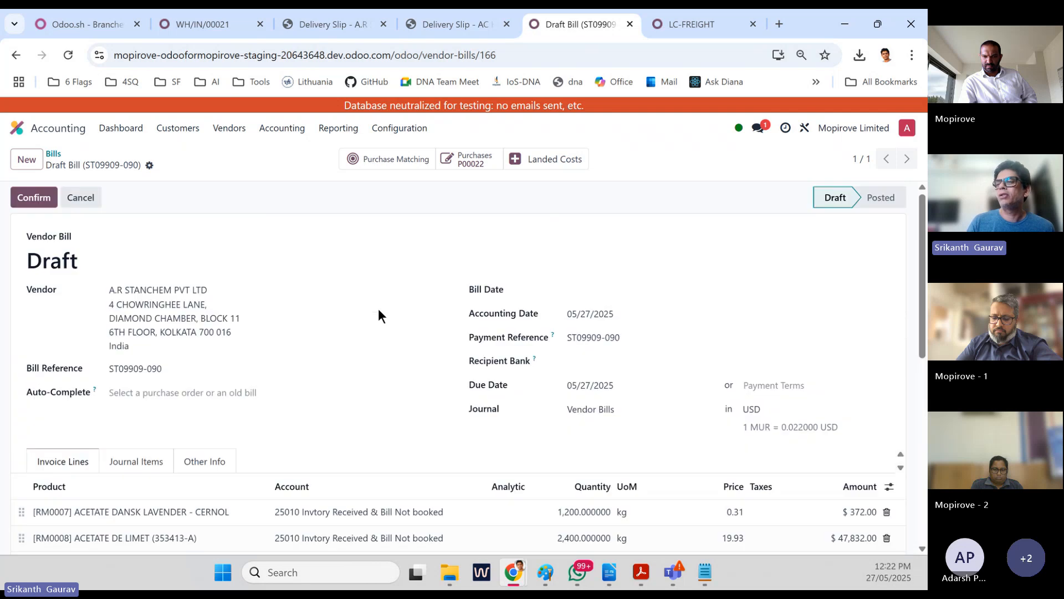
Step: After the missing bill date error, set the Bill Date to 19 May 2025 and confirm the bill
left_click(39, 198)
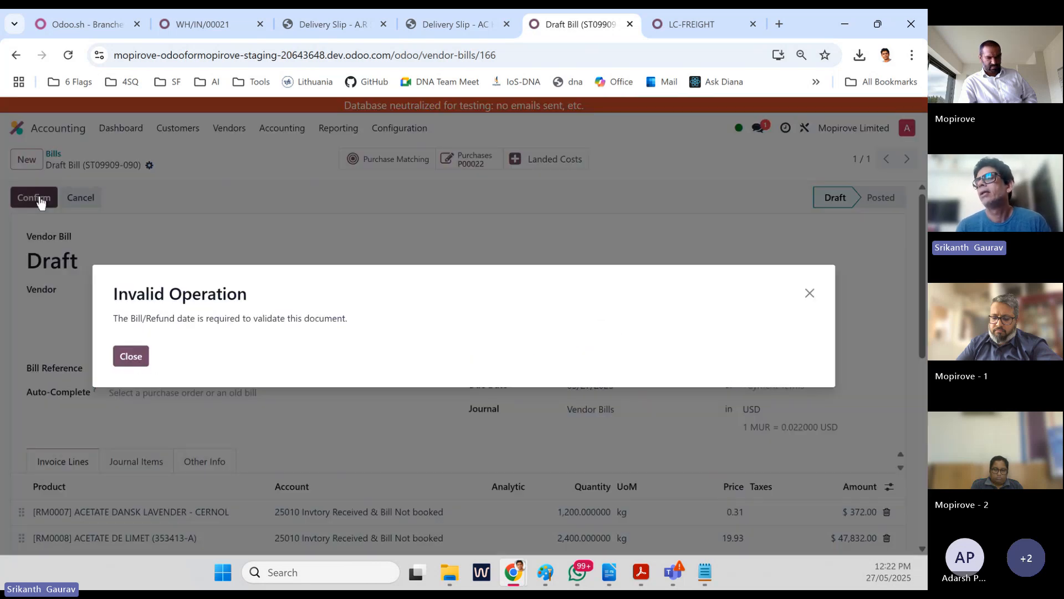
left_click(137, 360)
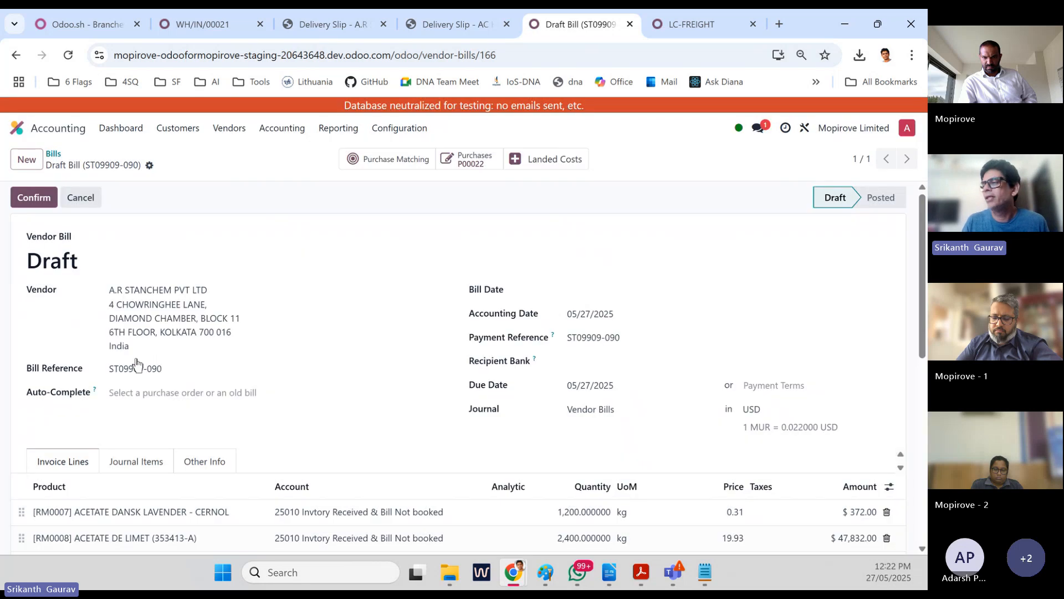
left_click(601, 294)
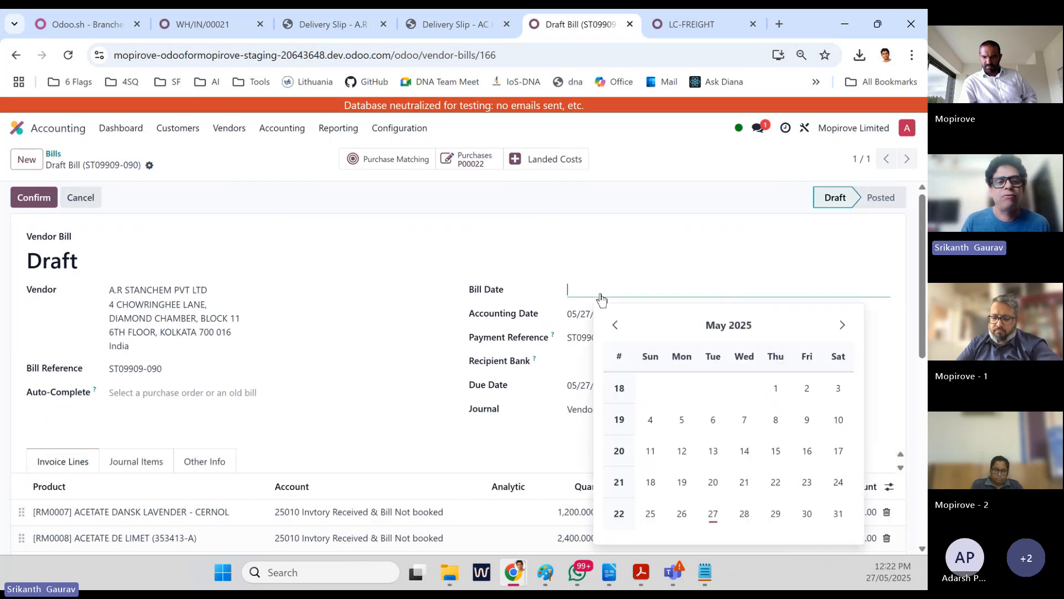
left_click(675, 493)
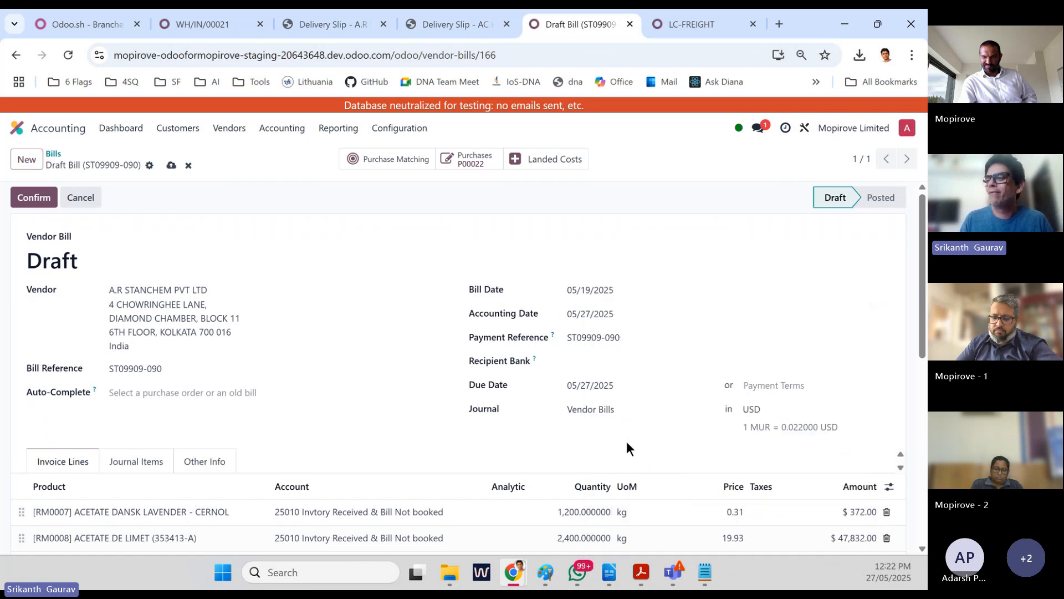
left_click(38, 201)
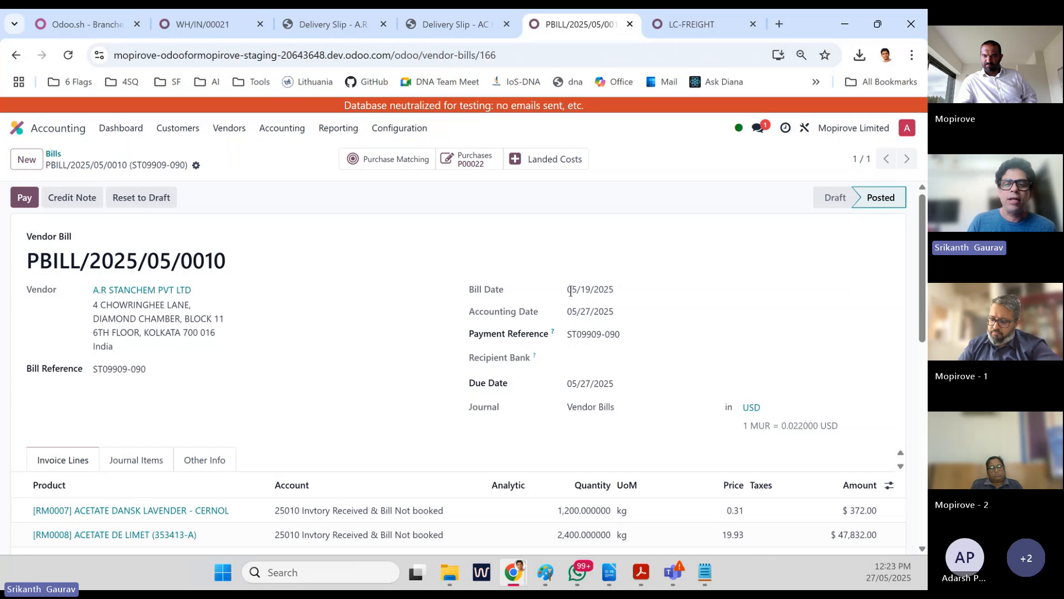
scroll(571, 291, "down", 1)
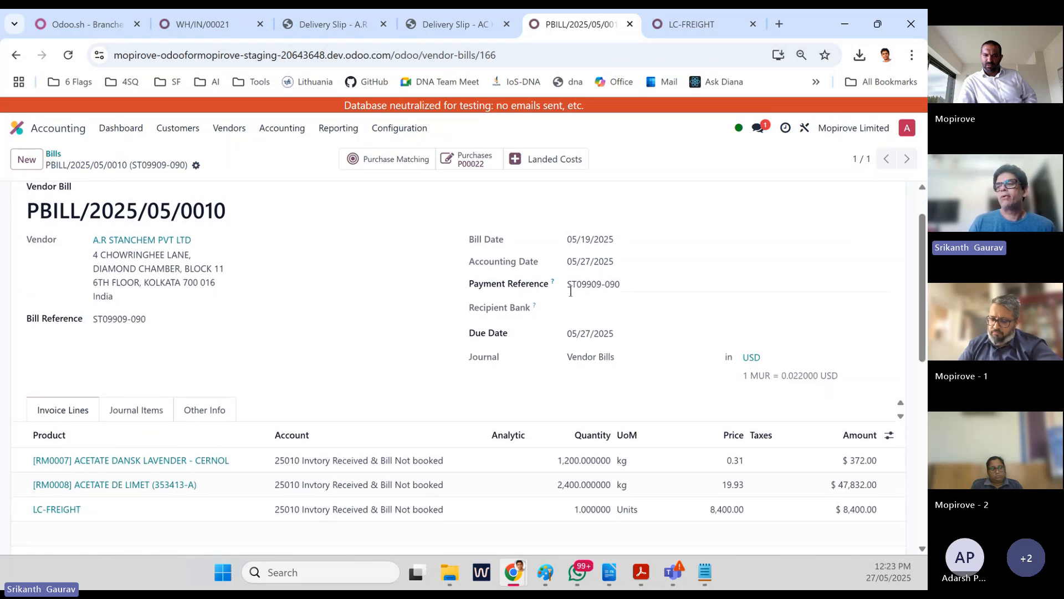
scroll(571, 291, "up", 1)
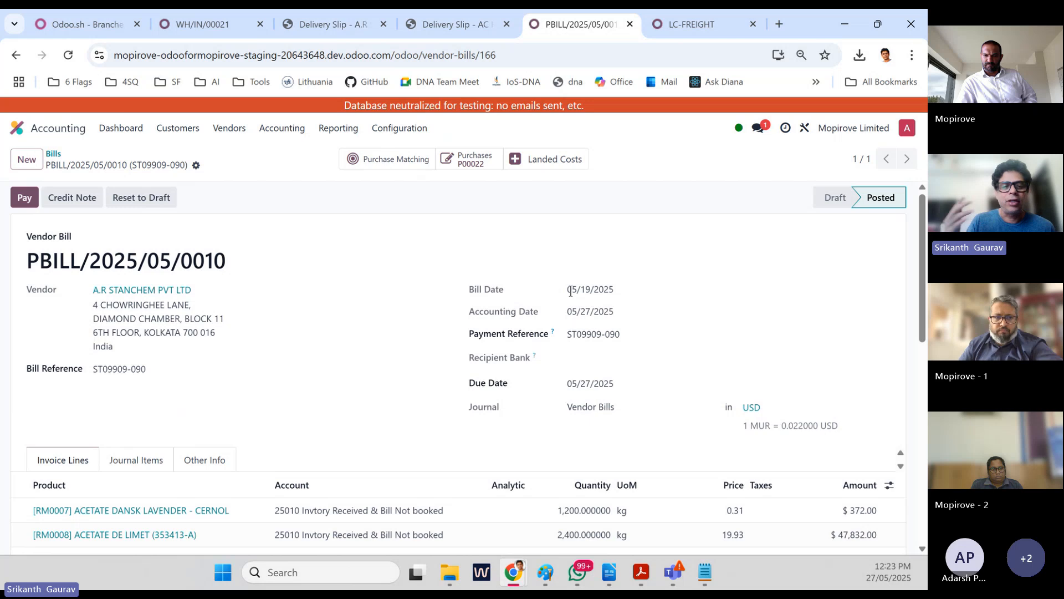
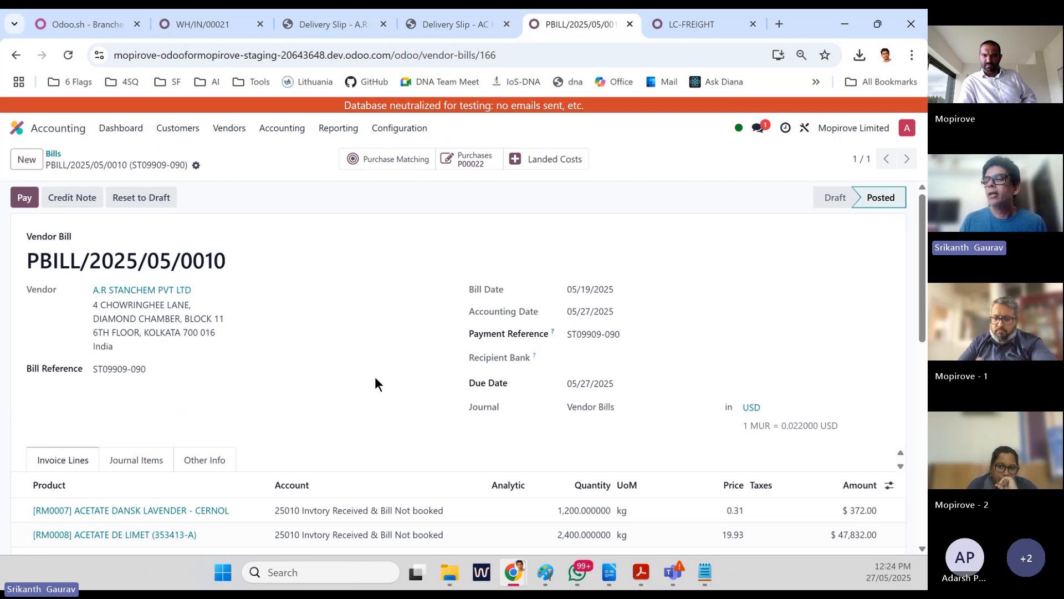
Step: Show PBILL/2025/05/0010's journal items and check that debits and credits balance at 2,572,909.09 Rs
scroll(420, 313, "down", 1)
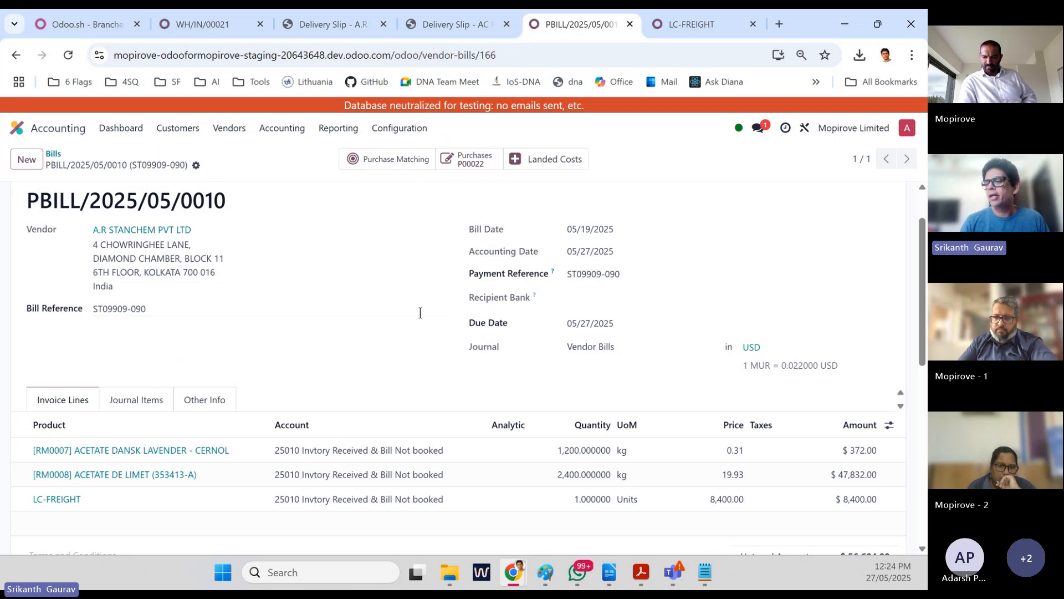
scroll(421, 312, "up", 2)
scroll(421, 313, "down", 1)
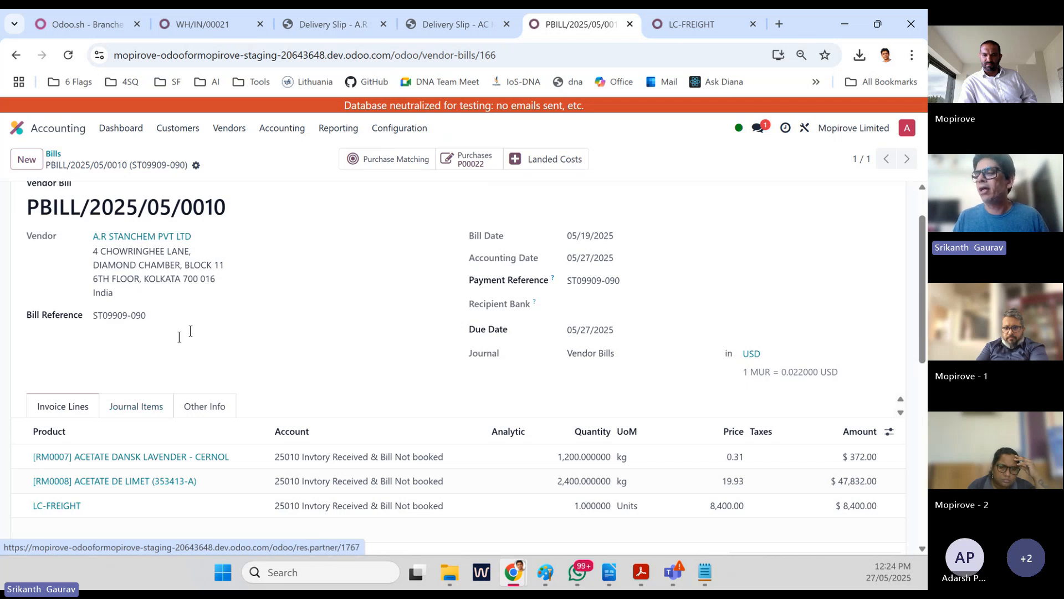
left_click(133, 414)
scroll(247, 390, "down", 2)
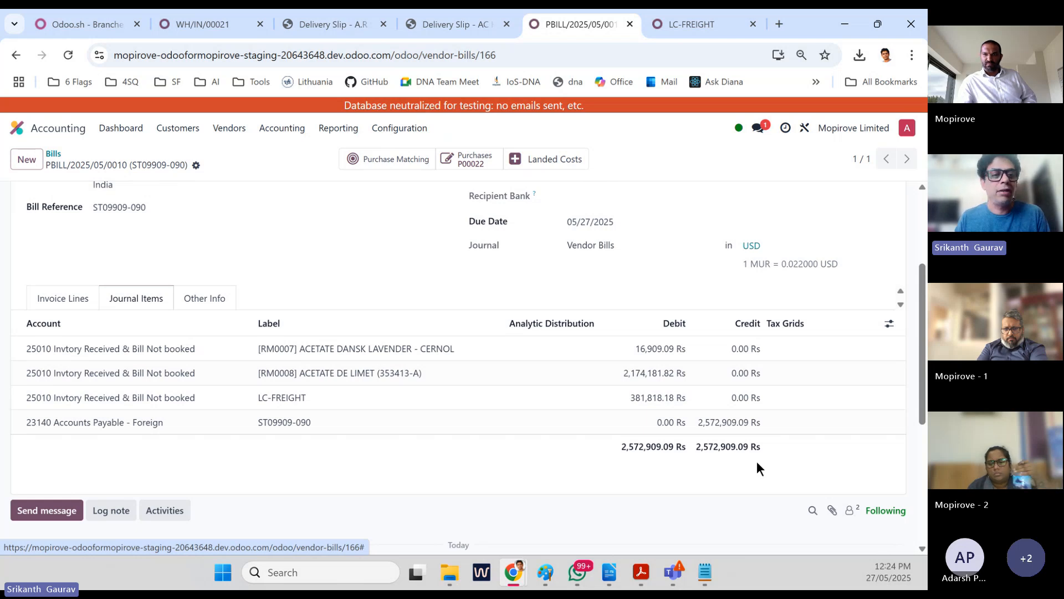
Step: In the Training Agenda workbook, copy the 0.022 exchange rate from D27 into D28
key("alt+Tab")
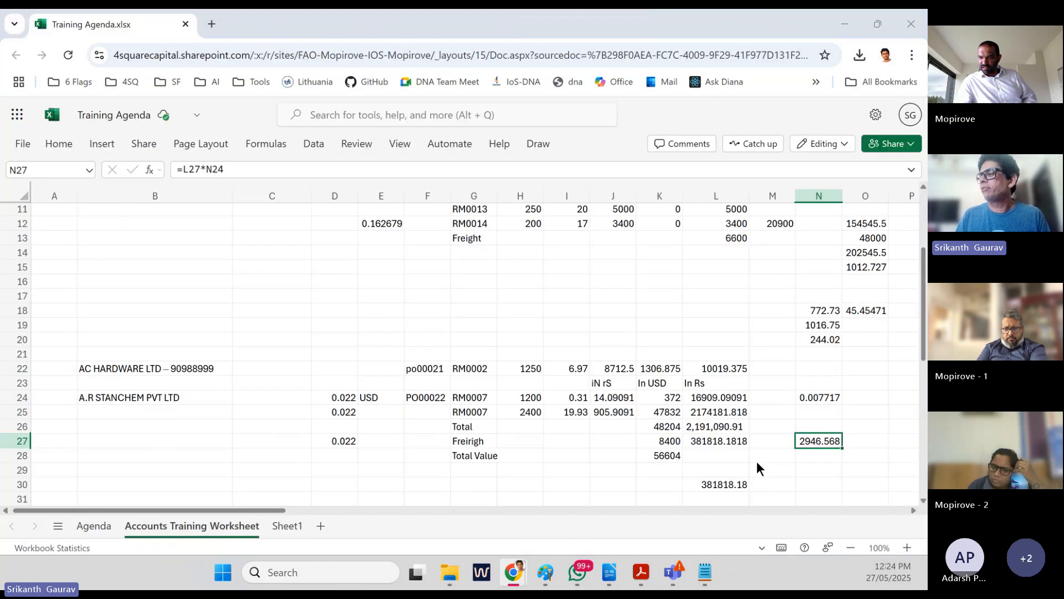
left_click(712, 457)
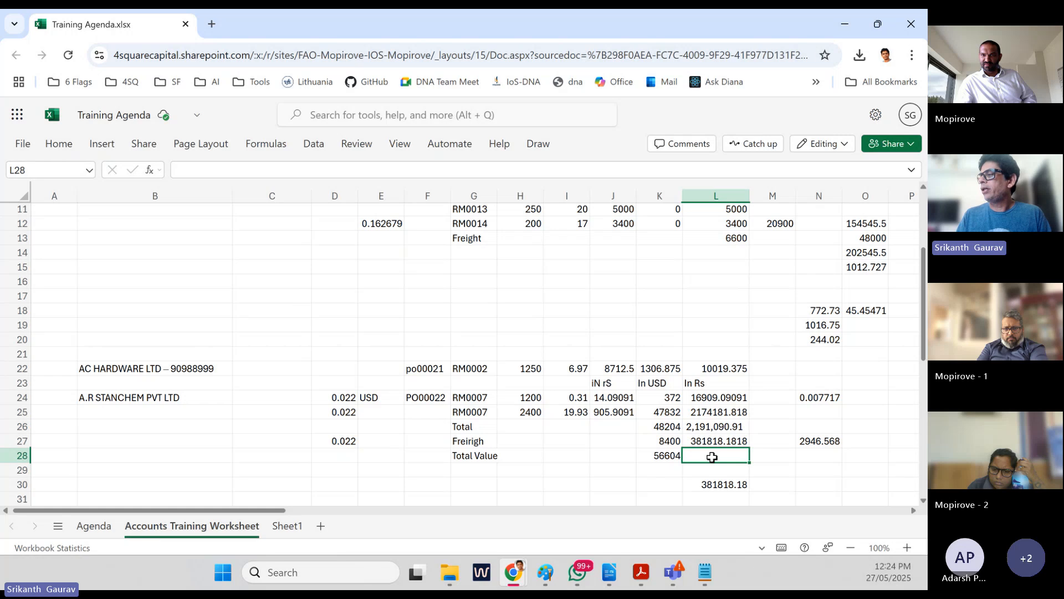
key("Left")
key("Left")
key("Left")
key("Left")
key("Left")
key("Left")
key("Left")
key("Left")
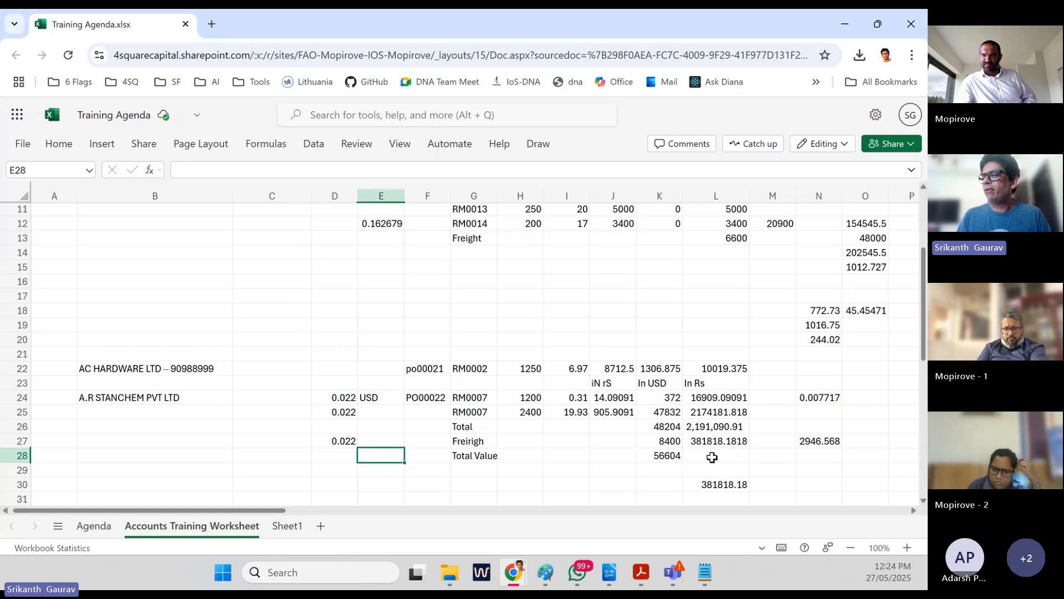
key("Up")
key("ctrl+c")
key("Down")
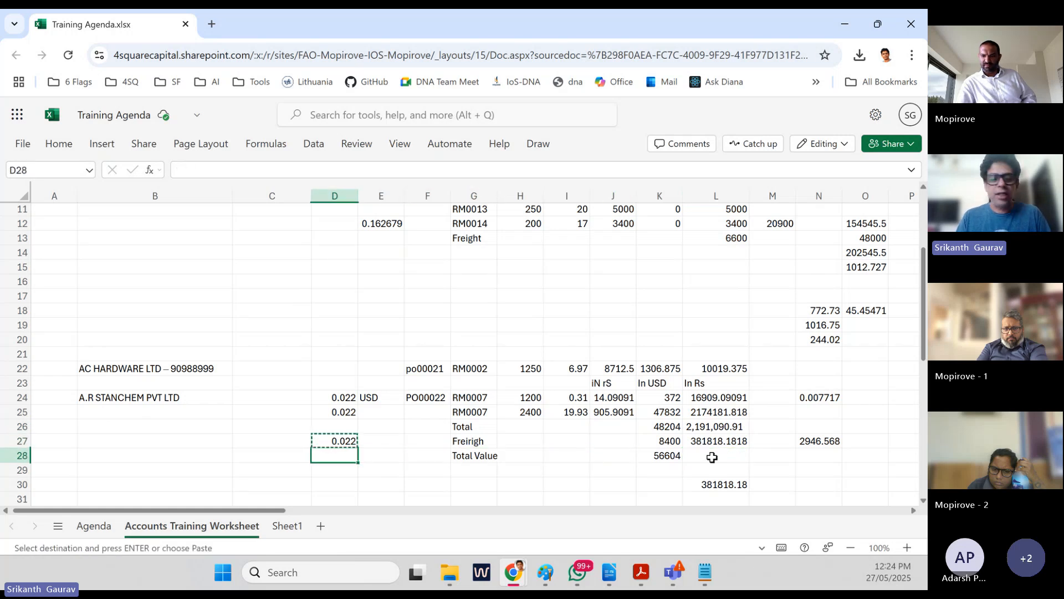
key("ctrl+v")
Step: Copy L27's conversion formula into L28 and give it Comma Style, showing 2,572,909.09
key("Right")
key("Right")
key("Right")
key("Right")
key("Right")
key("Right")
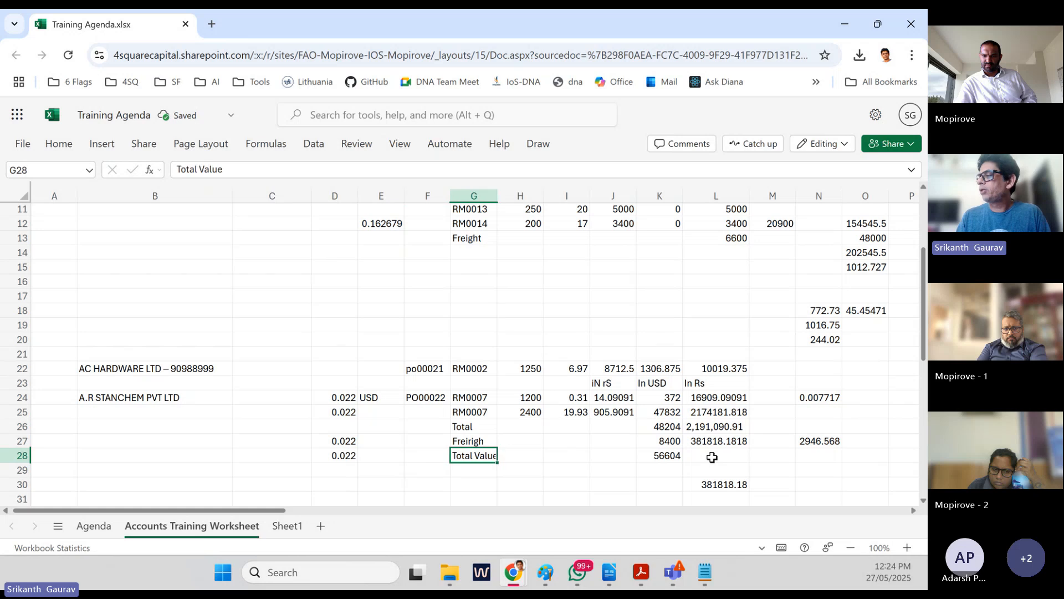
key("Right")
key("Right")
key("Up")
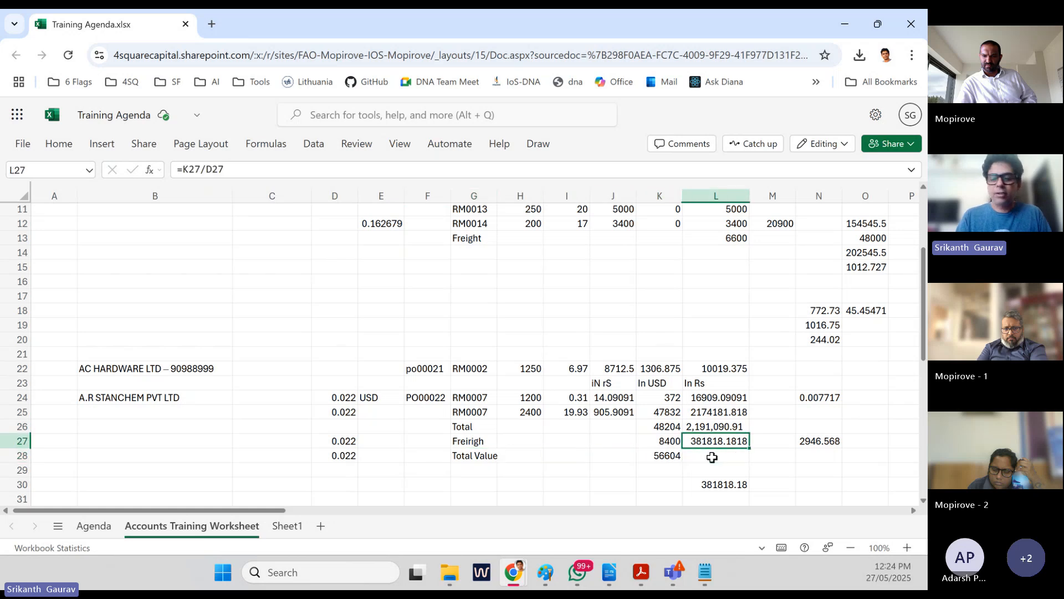
key("ctrl+c")
key("Down")
key("ctrl+v")
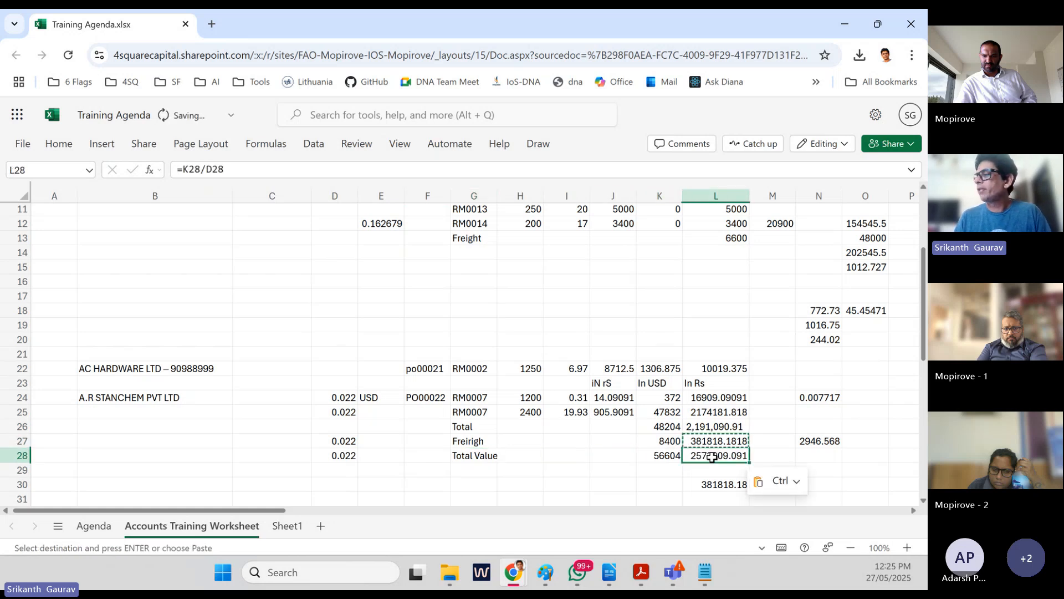
key("Escape")
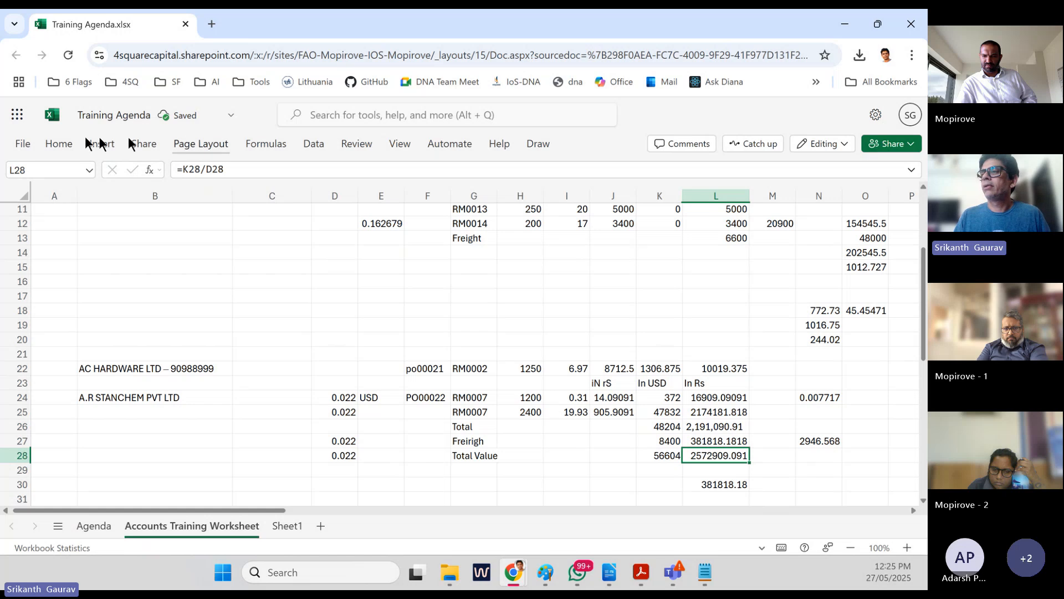
left_click(65, 143)
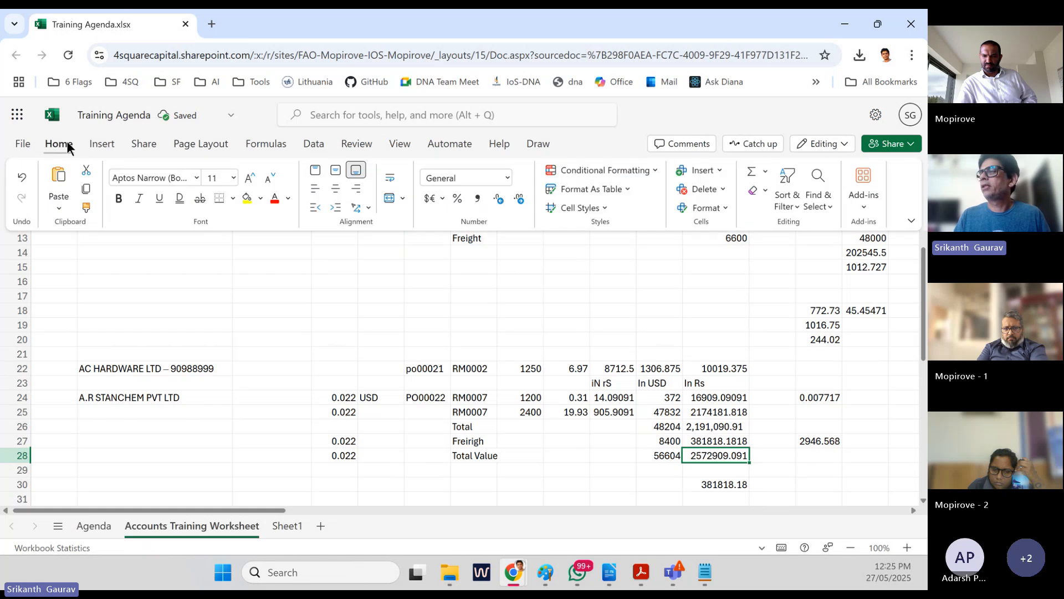
left_click(477, 198)
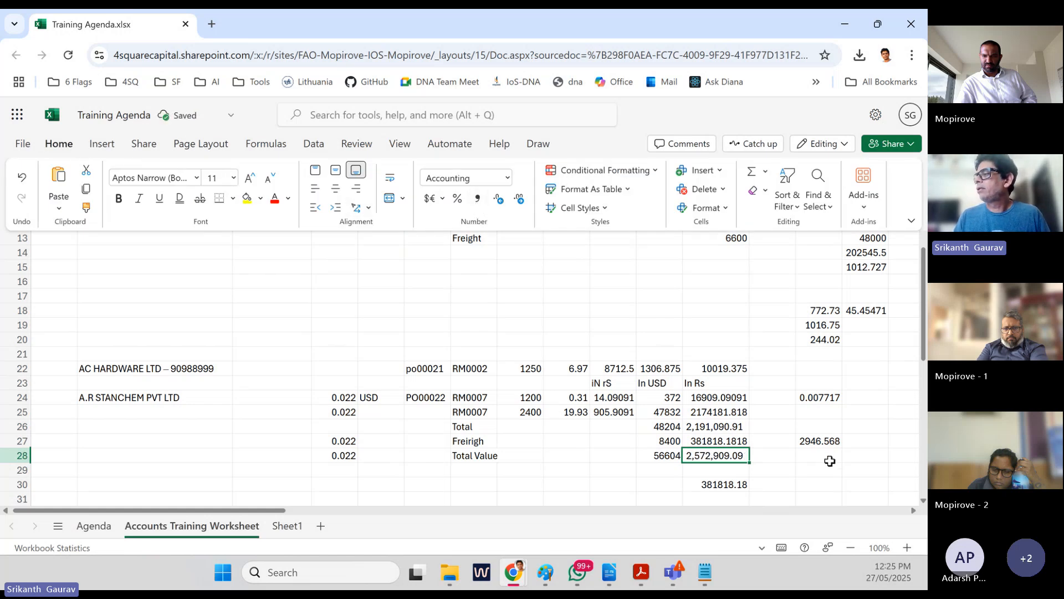
left_click(820, 482)
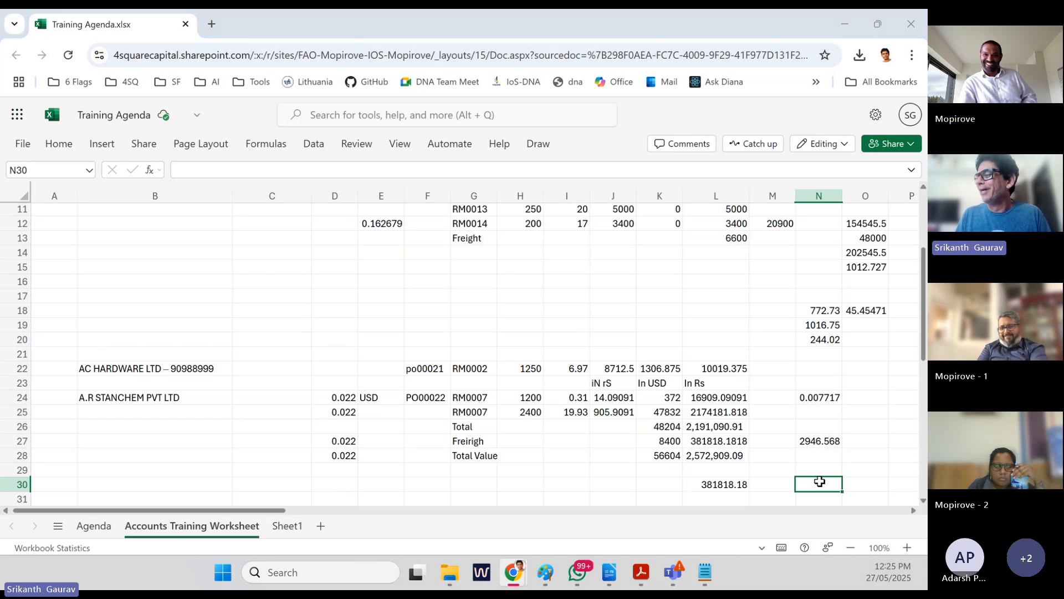
key("alt+Tab")
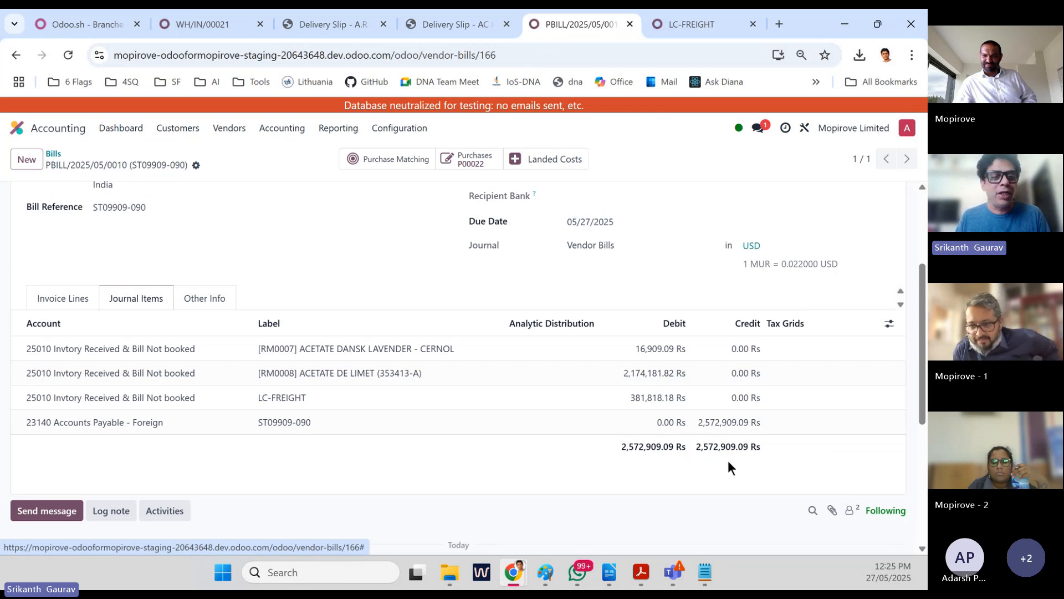
key("alt+Tab")
left_click(706, 462)
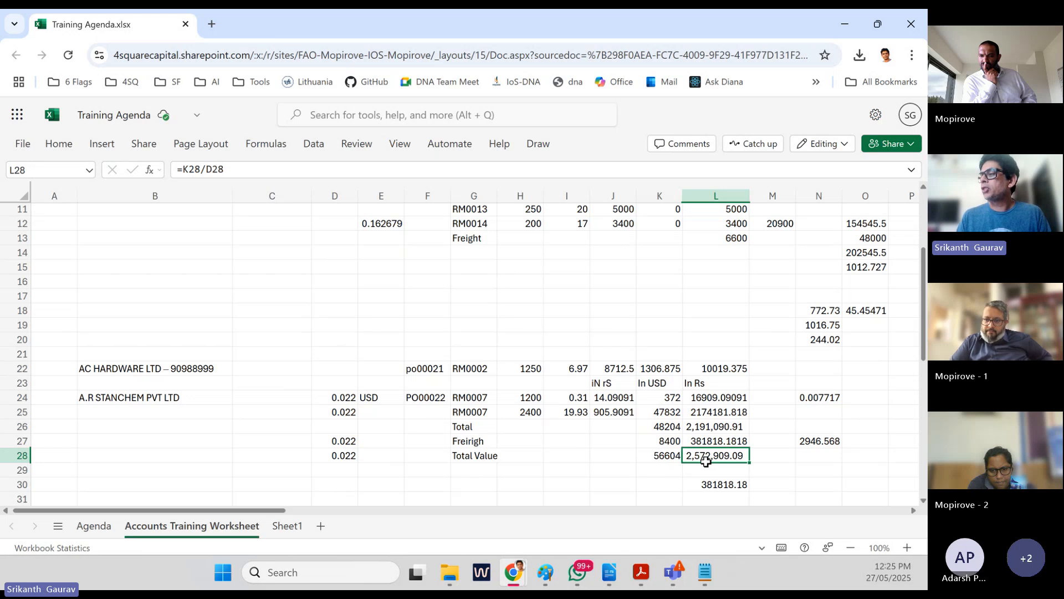
Step: Label the Total Value row 'Cr. AP' in M28, fixing the capitalisation
key("Left")
key("Left")
key("Left")
key("Left")
key("Right")
key("Right")
key("Right")
key("Right")
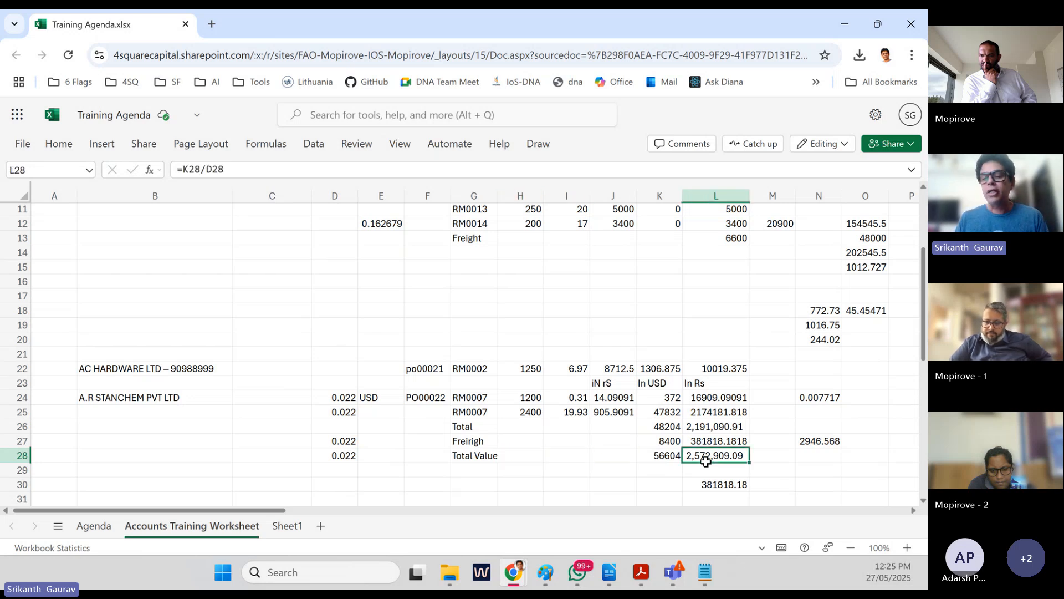
key("Right")
type("c")
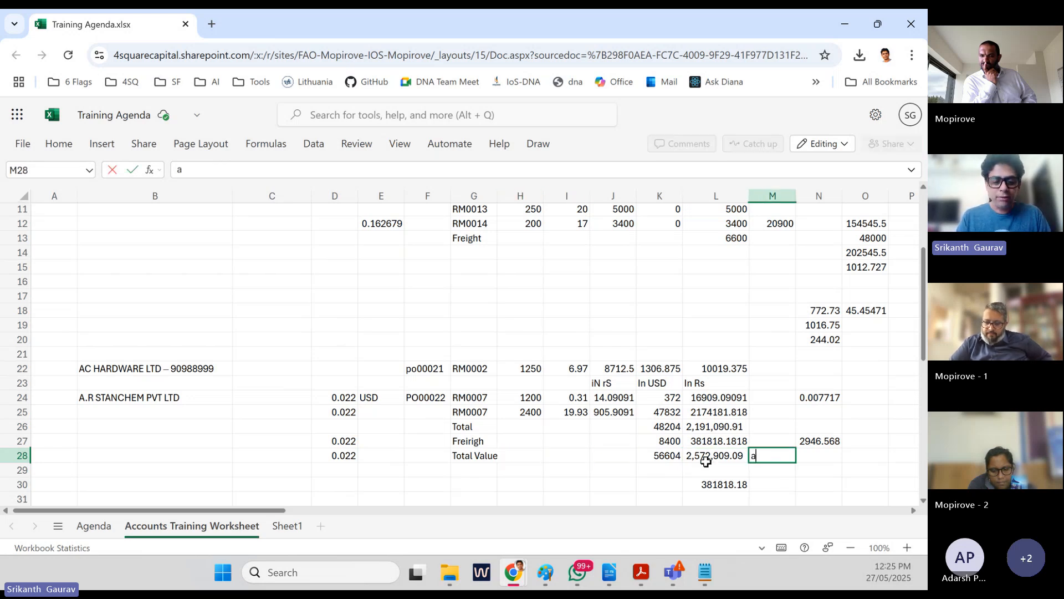
type("R. ap")
key("Return")
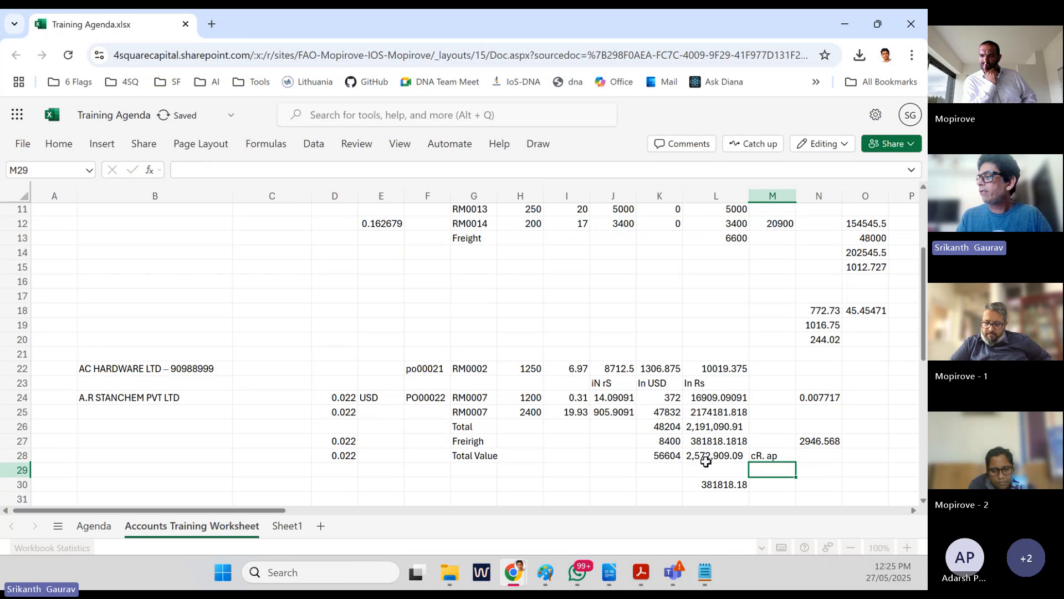
key("Up")
type("C")
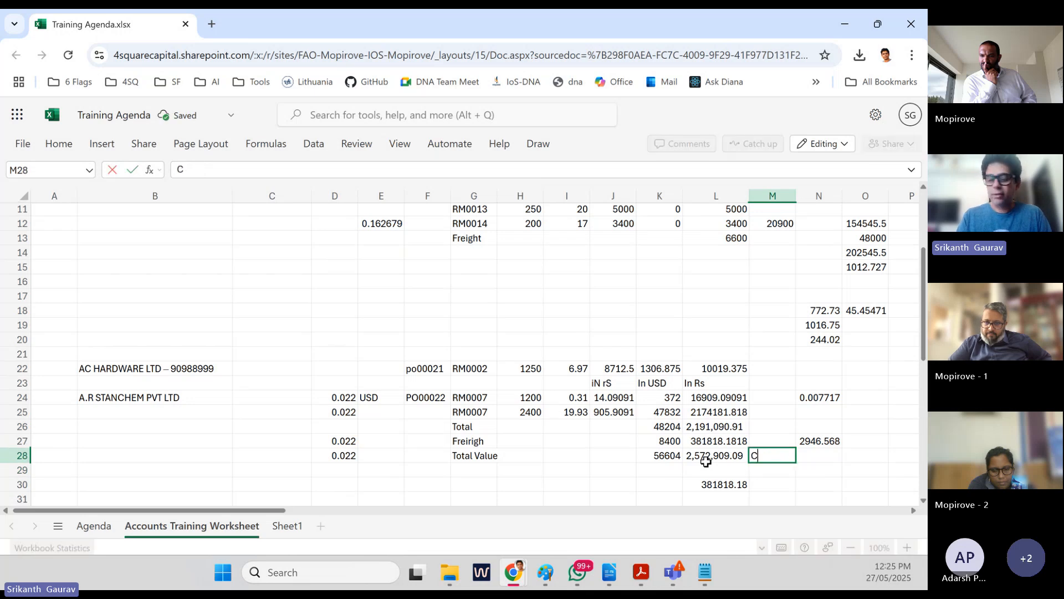
type("r. AP")
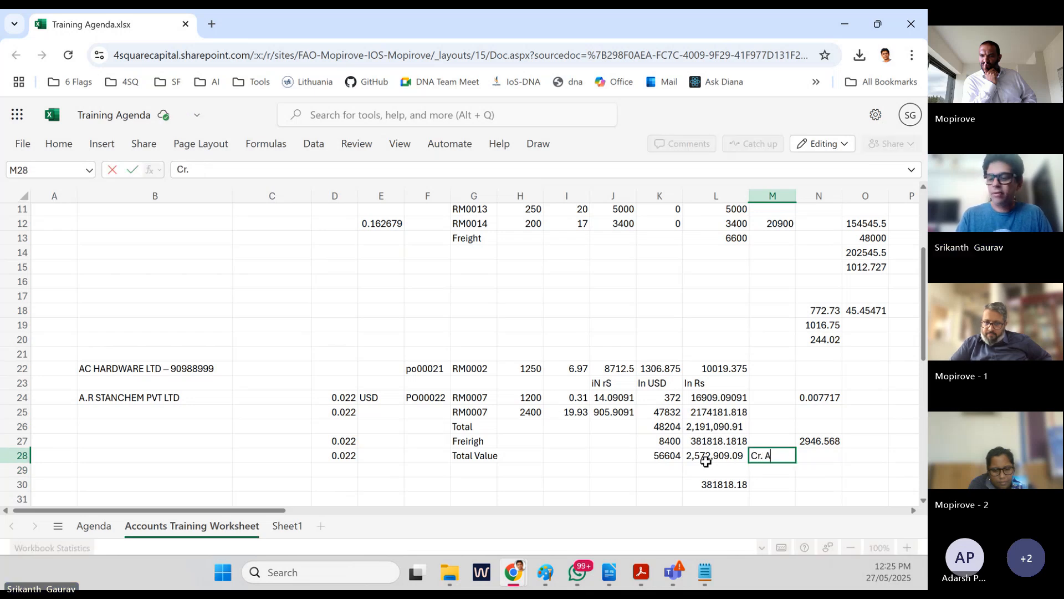
key("Return")
Step: Label M24 'Inv Books & Not RReceipt' and autofit column M to the text
key("Up")
key("Up")
key("Left")
key("Left")
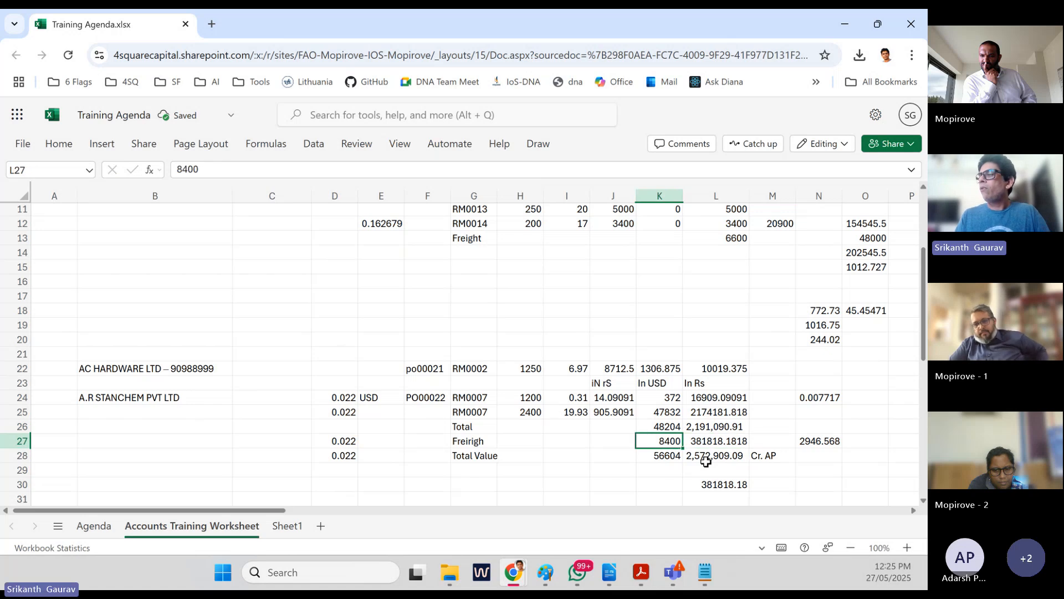
key("shift+Up")
key("shift+Up")
key("shift+Up")
key("shift+Right")
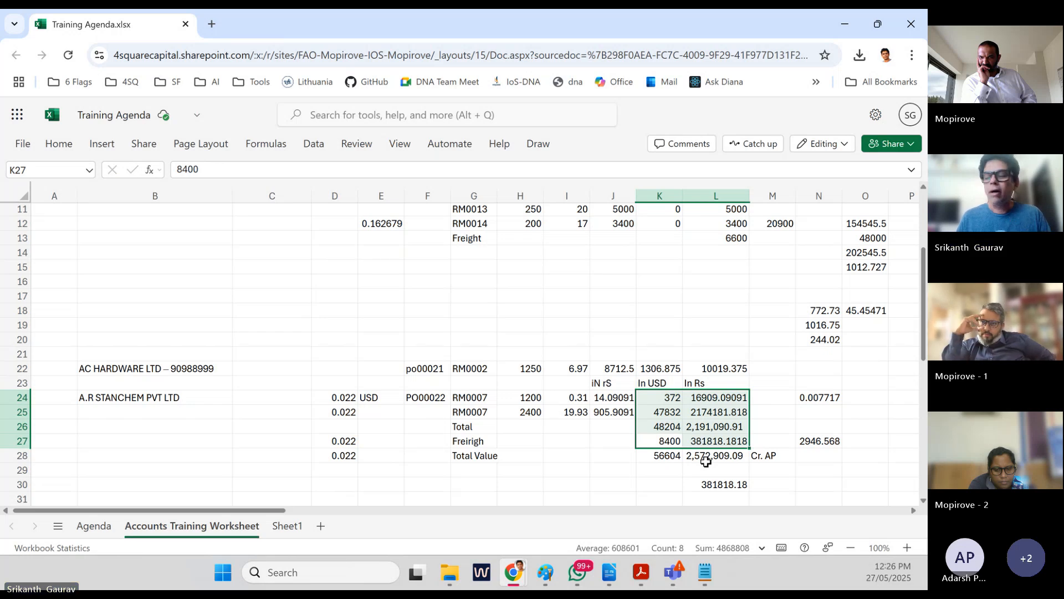
key("Right")
key("Right")
key("Up")
key("Up")
key("Up")
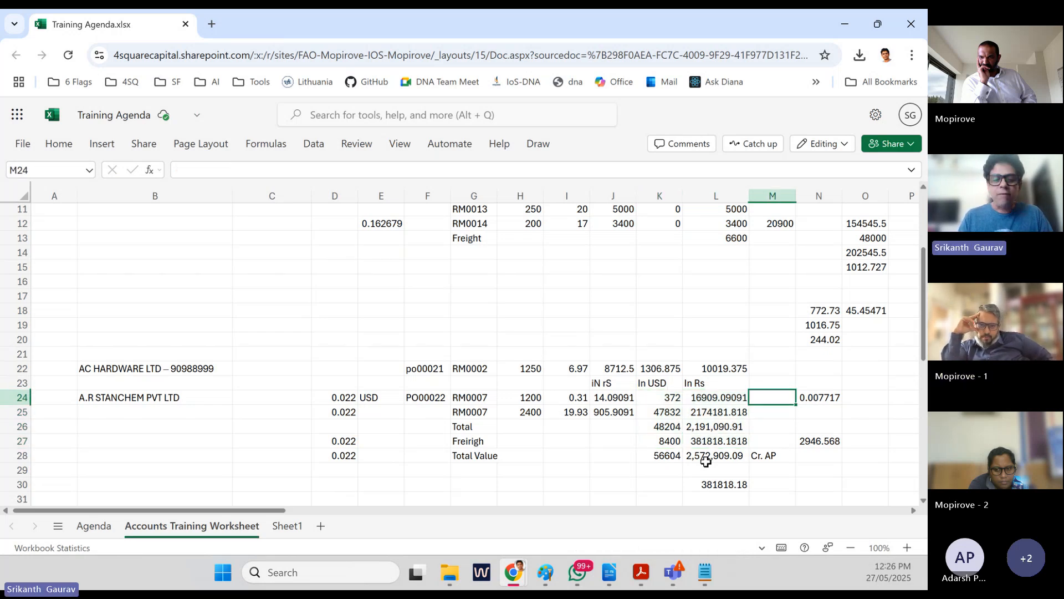
type("I")
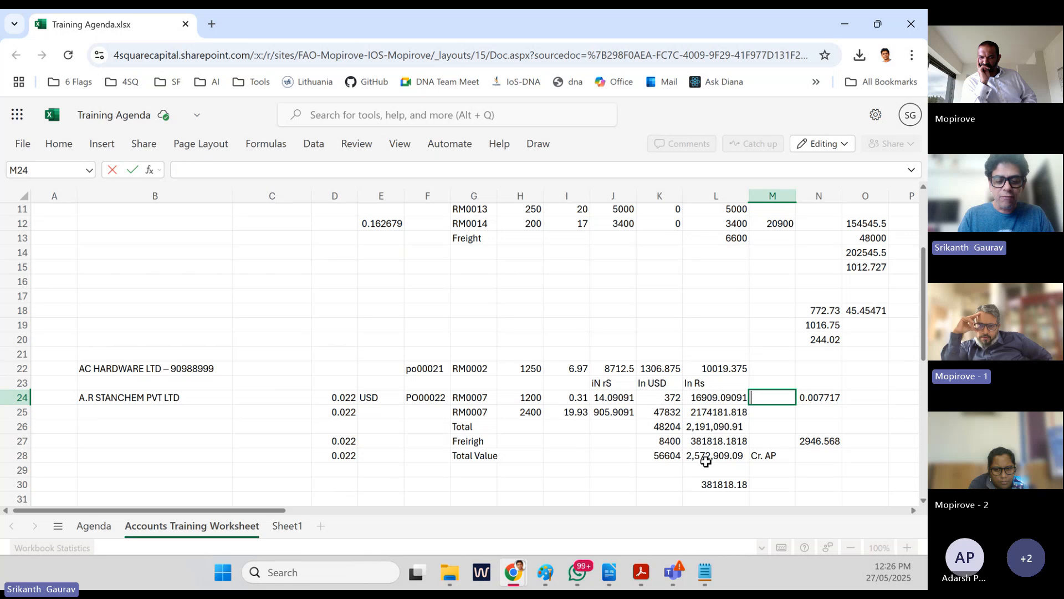
type("nv")
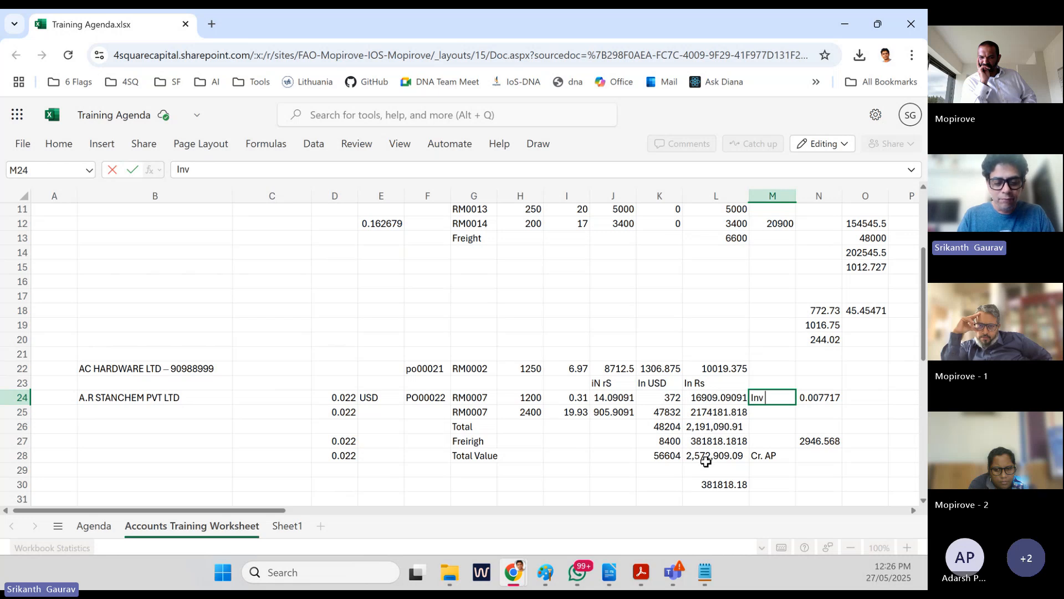
type(" Books & N")
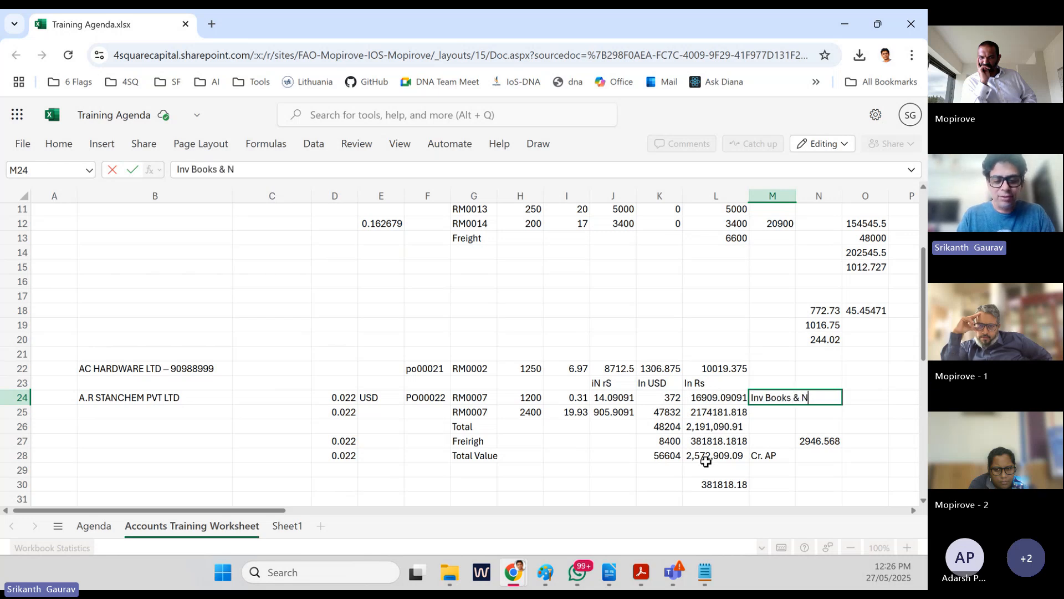
type("ot RR")
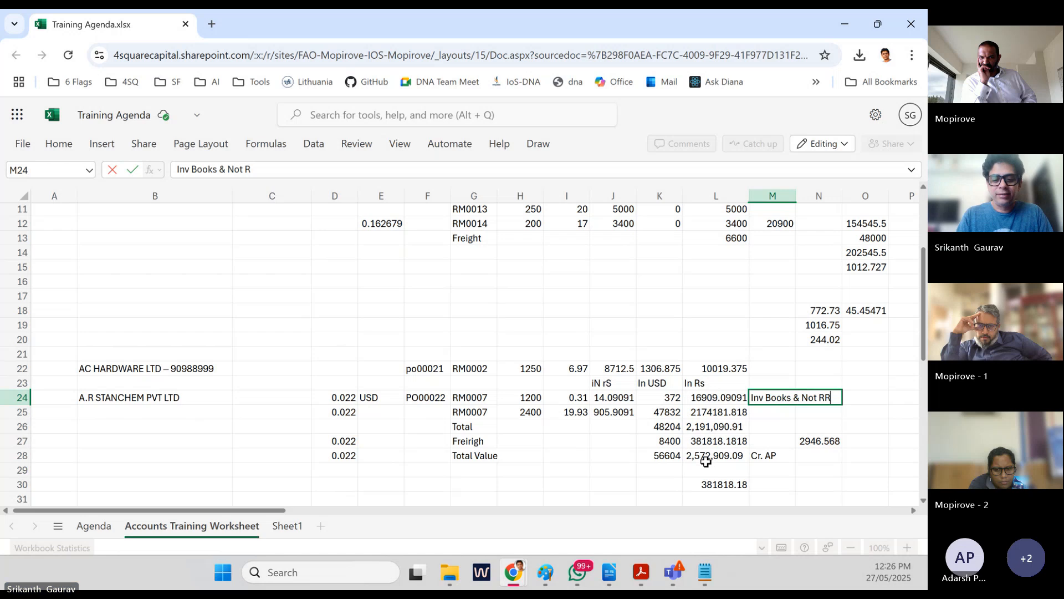
type("eceipt")
key("Return")
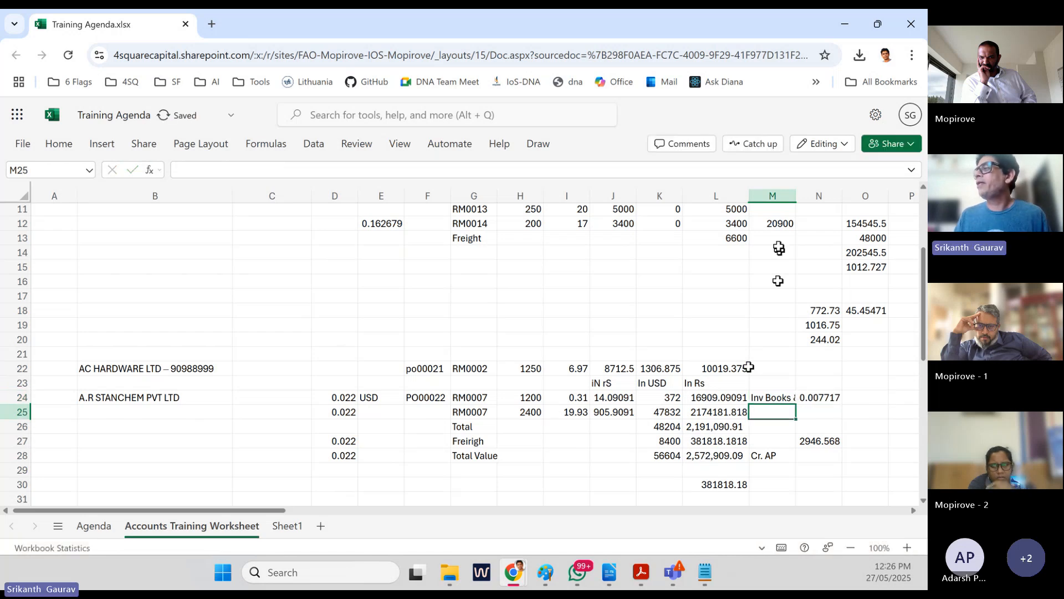
double_click(795, 191)
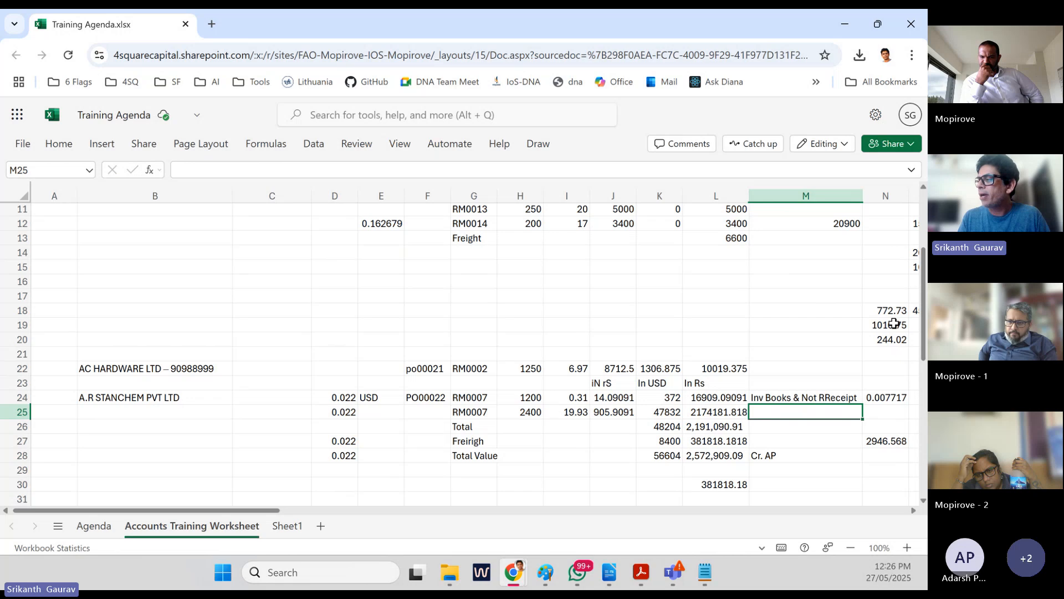
Step: Replace M24's 'Inv Books & Not RReceipt' label with 'Dr. GRINR'
key("Up")
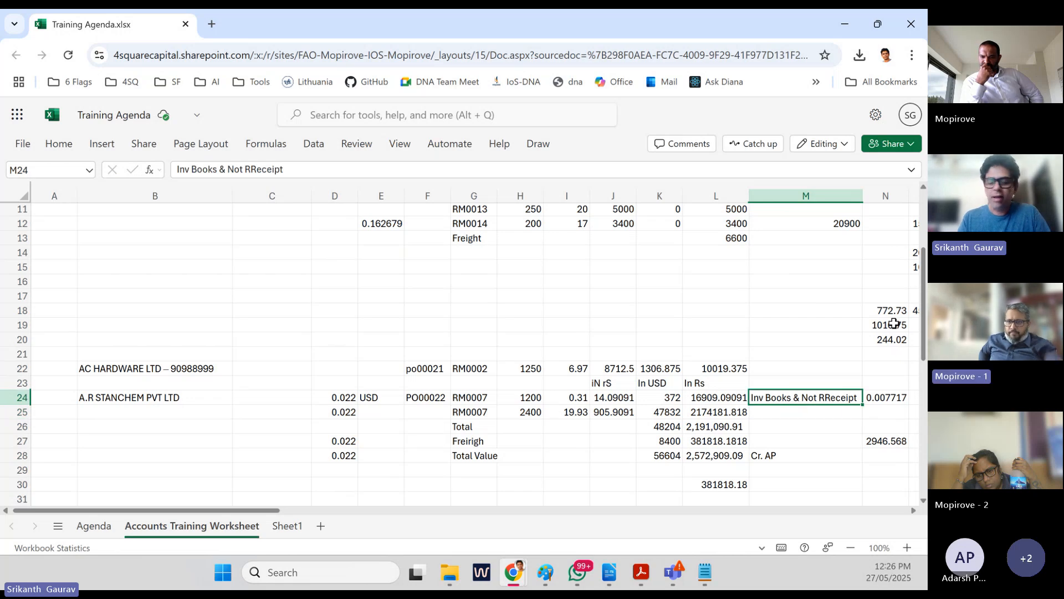
key("F2")
key("ctrl+Left")
key("ctrl+Left")
key("ctrl+Left")
key("ctrl+Left")
key("ctrl+Left")
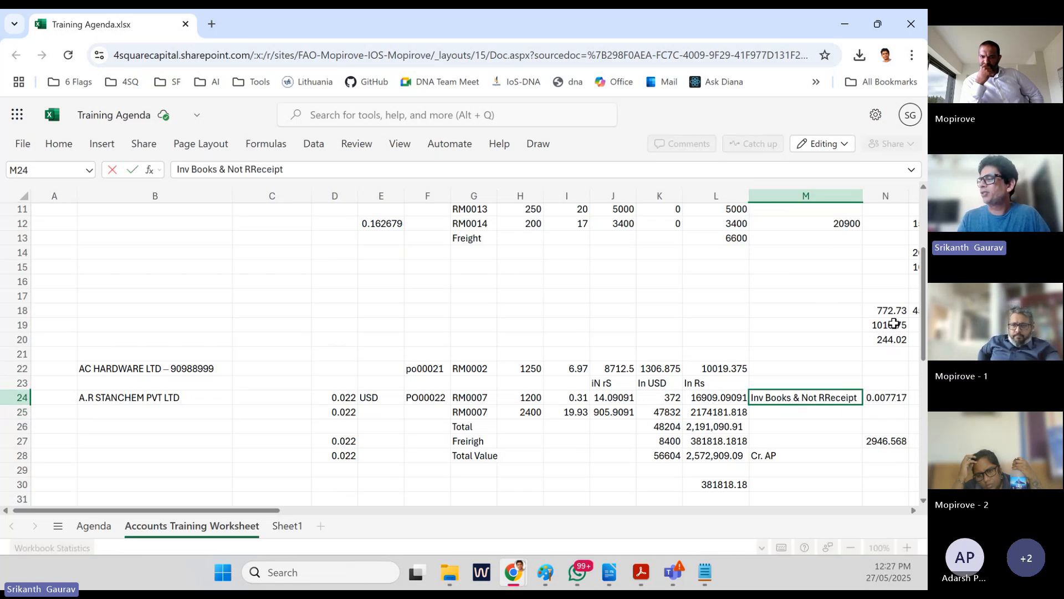
key("ctrl+shift+Right")
key("ctrl+shift+Right")
key("ctrl+shift+Right")
key("ctrl+shift+Right")
key("ctrl+shift+Right")
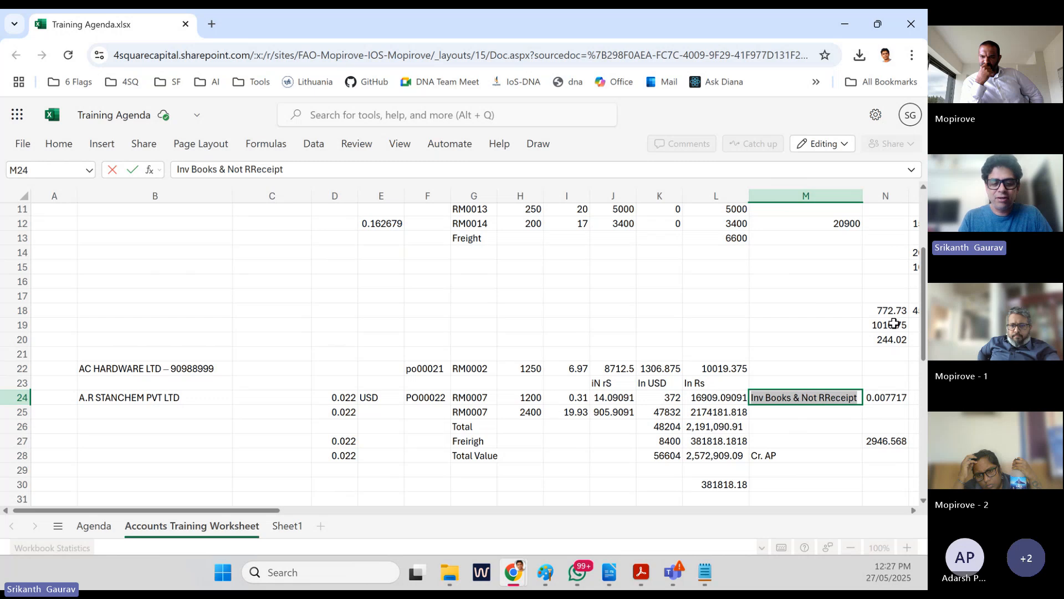
type("Dr. GRIN")
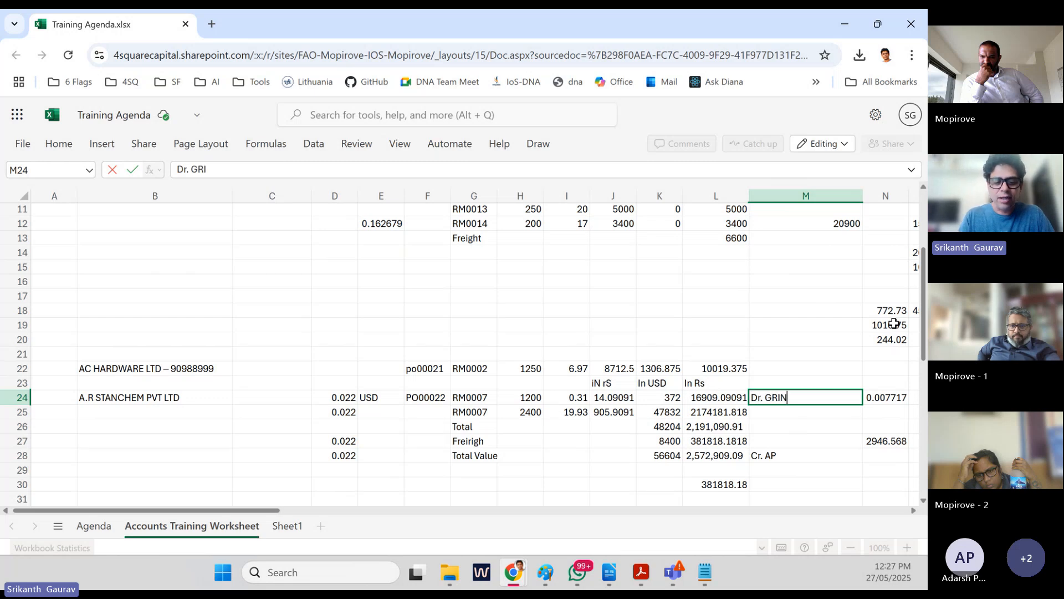
type("R")
key("BackSpace")
type("R")
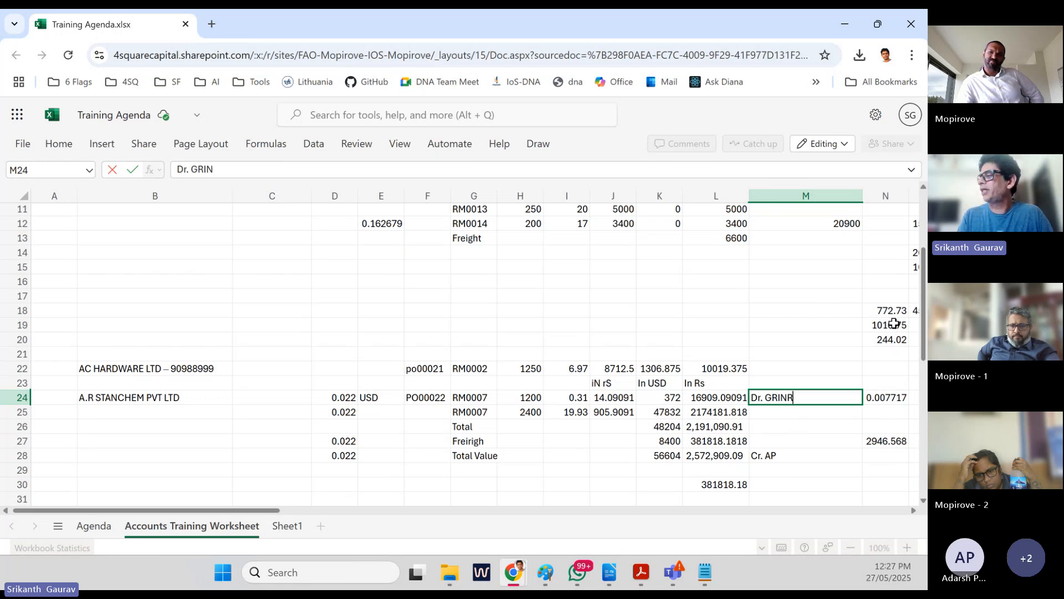
key("Return")
Step: Copy the 'Dr. GRINR' label into M25 and the freight row M27
key("Up")
key("ctrl+c")
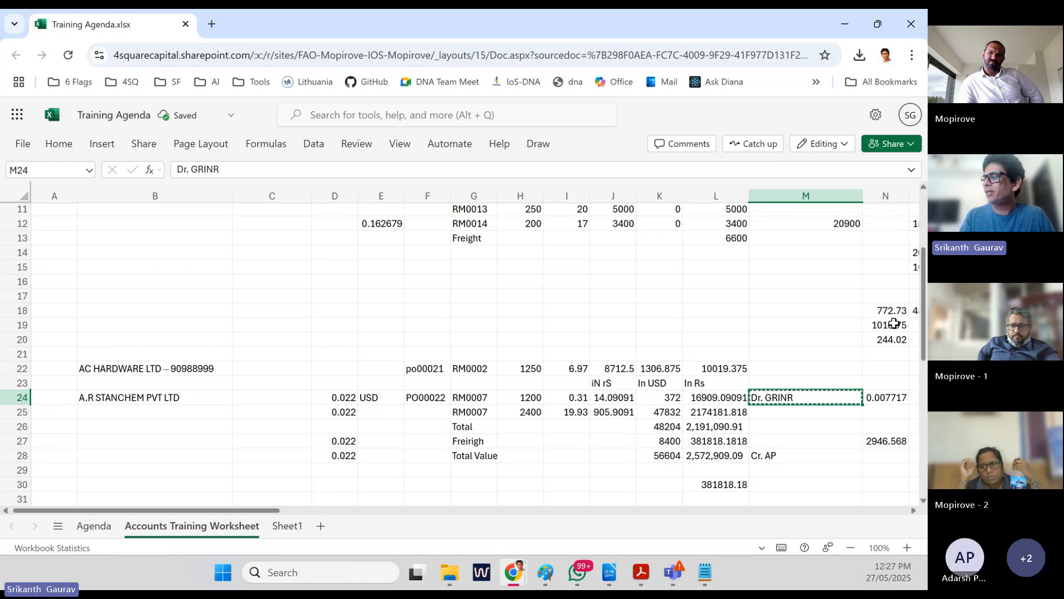
key("Down")
key("ctrl+v")
key("Down")
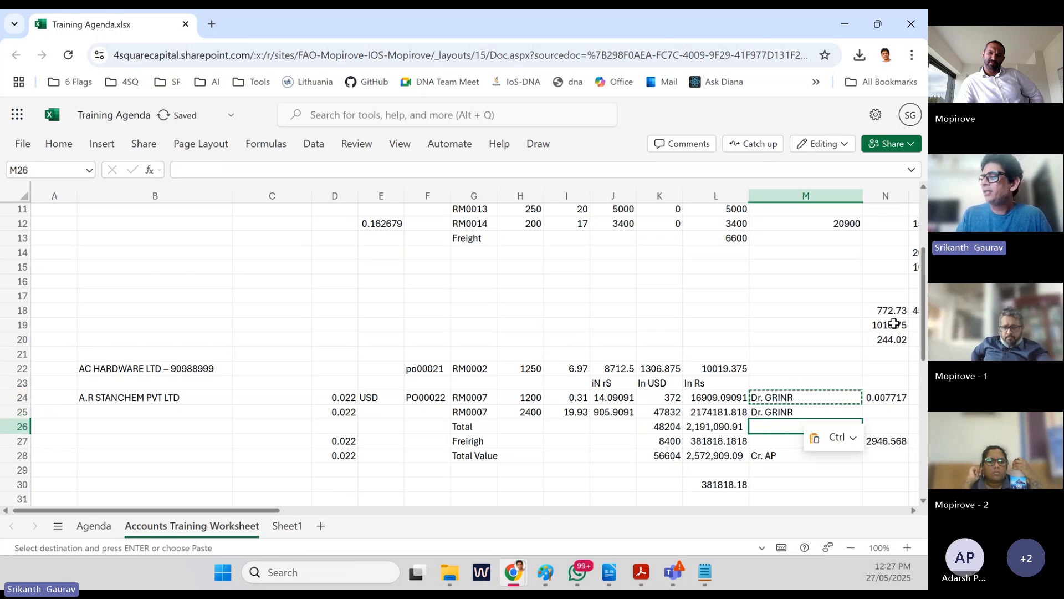
key("Down")
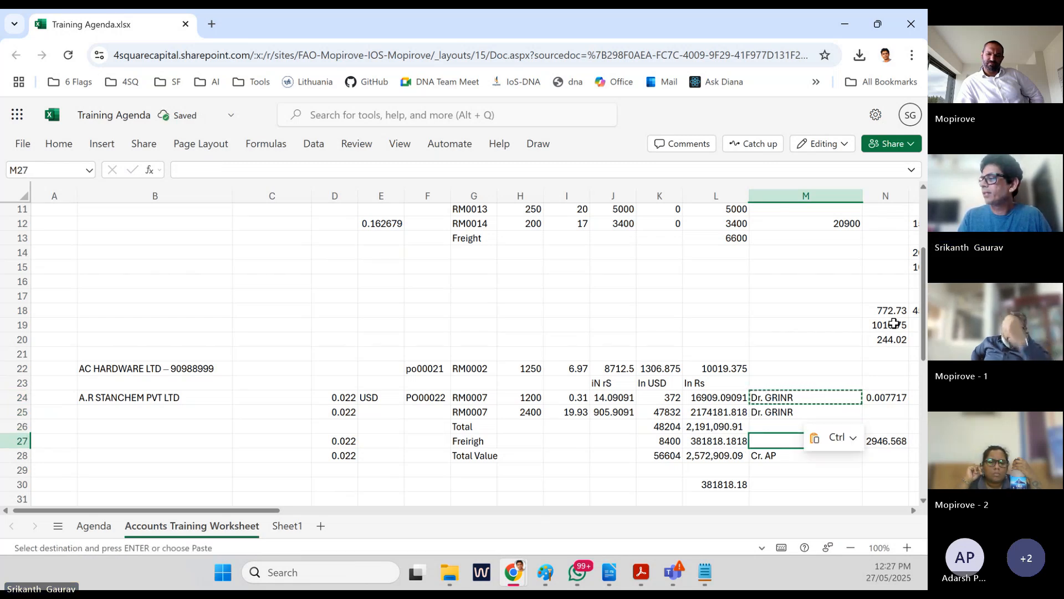
key("ctrl+v")
key("Down")
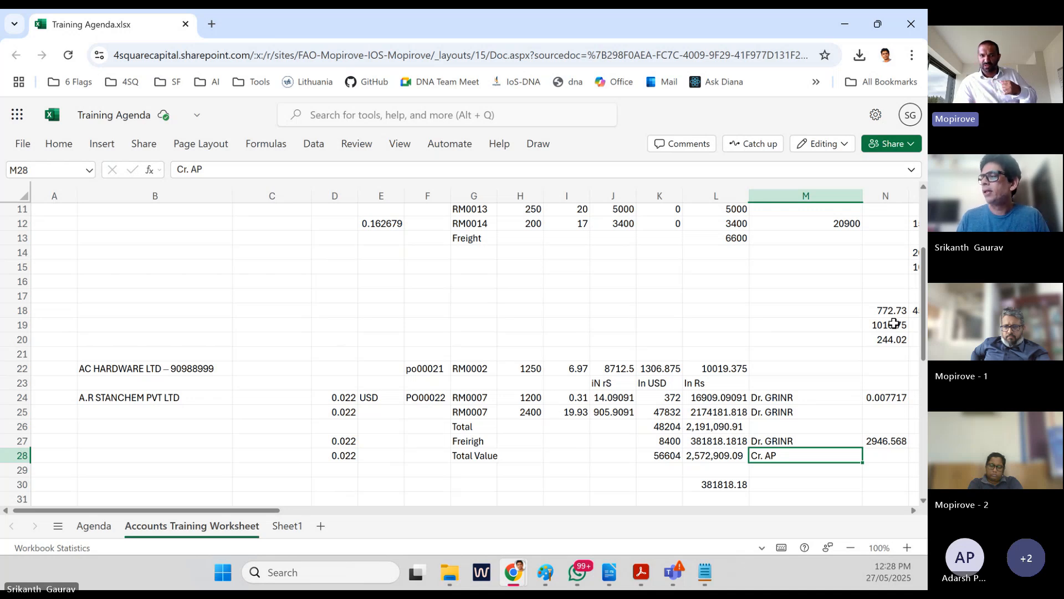
key("Left")
key("Left")
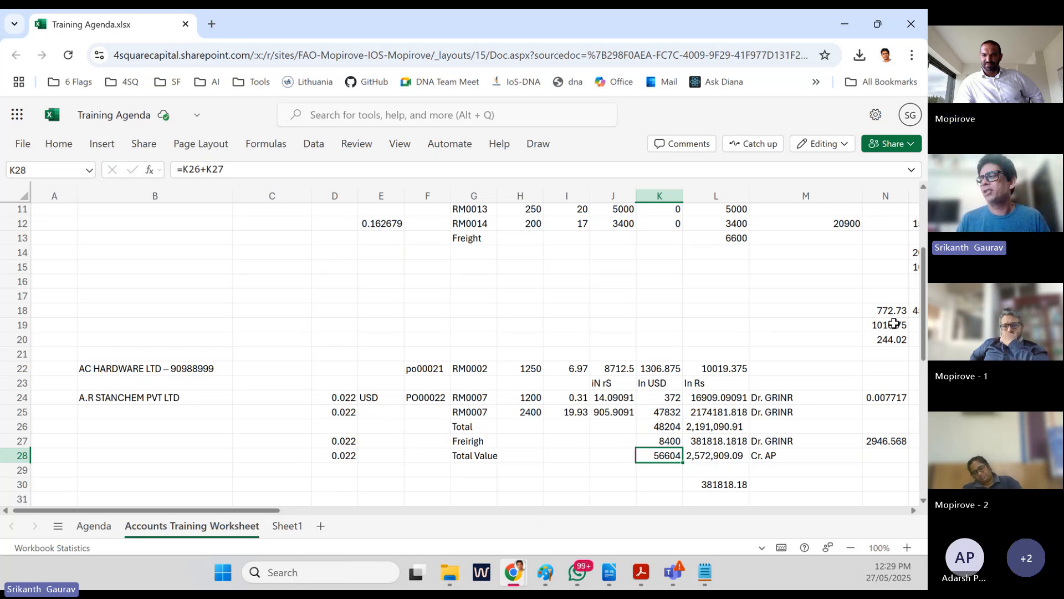
key("Right")
key("Up")
key("Up")
key("Up")
key("Up")
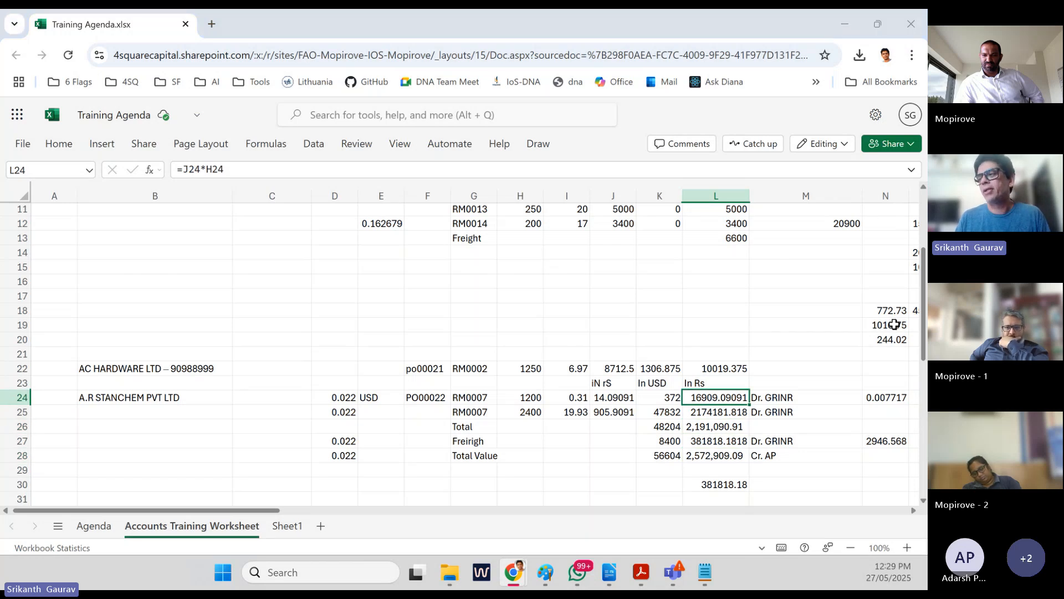
key("alt+Tab")
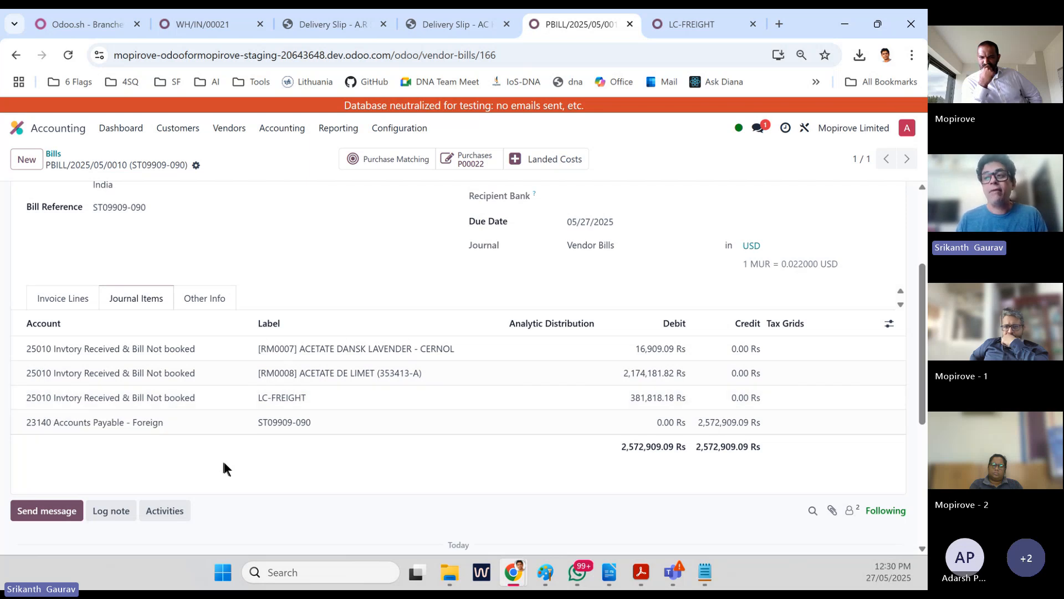
key("alt+Tab")
key("Down")
key("Down")
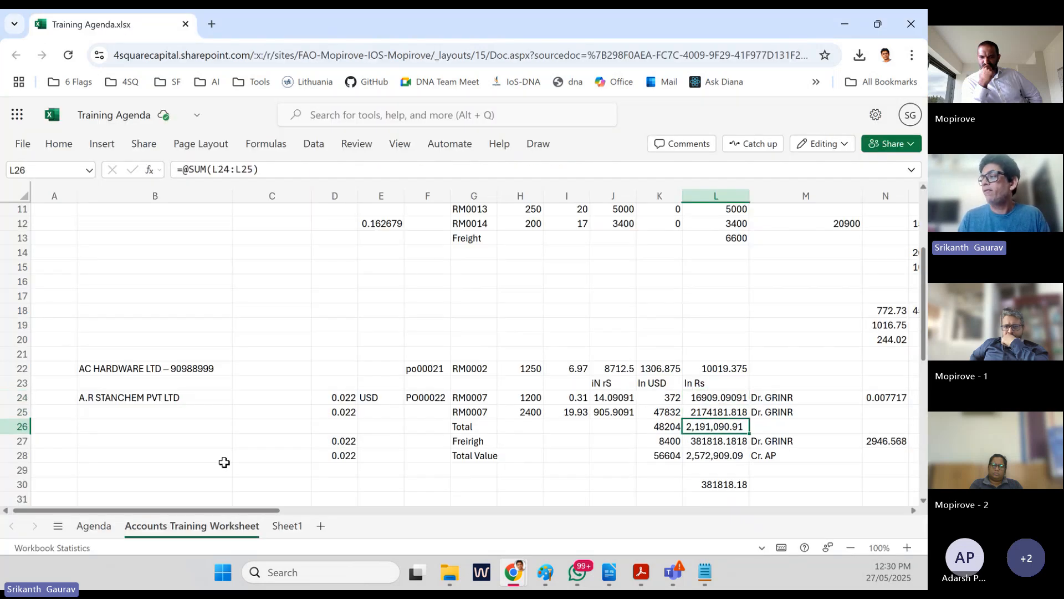
key("Down")
key("Down")
key("Down")
key("Down")
key("Down")
key("Down")
key("Left")
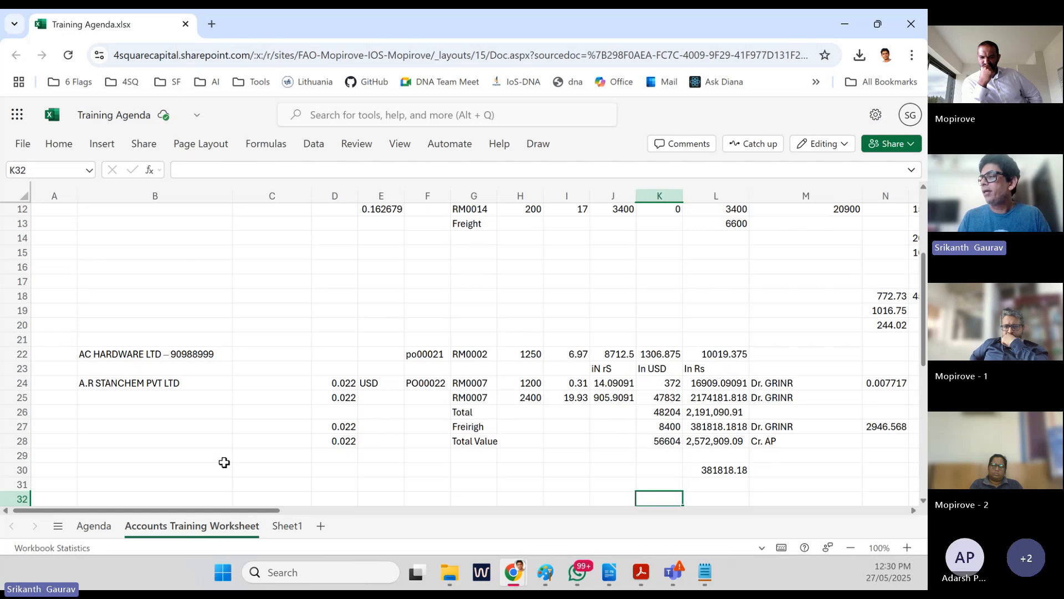
key("Right")
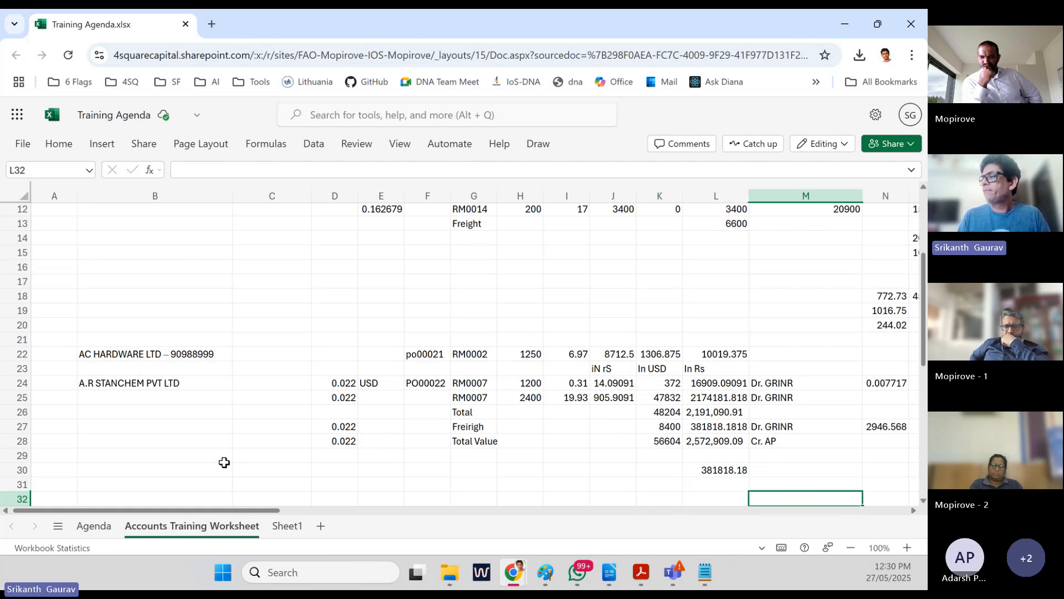
key("Up")
key("Up")
key("Up")
key("Up")
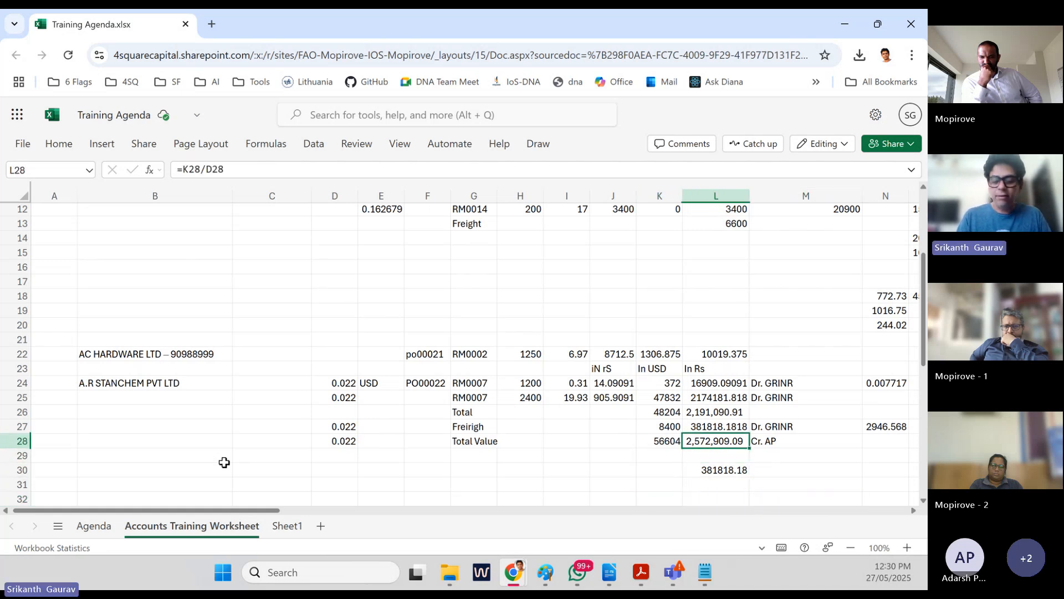
key("ctrl+c")
key("Down")
key("Down")
key("Down")
key("Down")
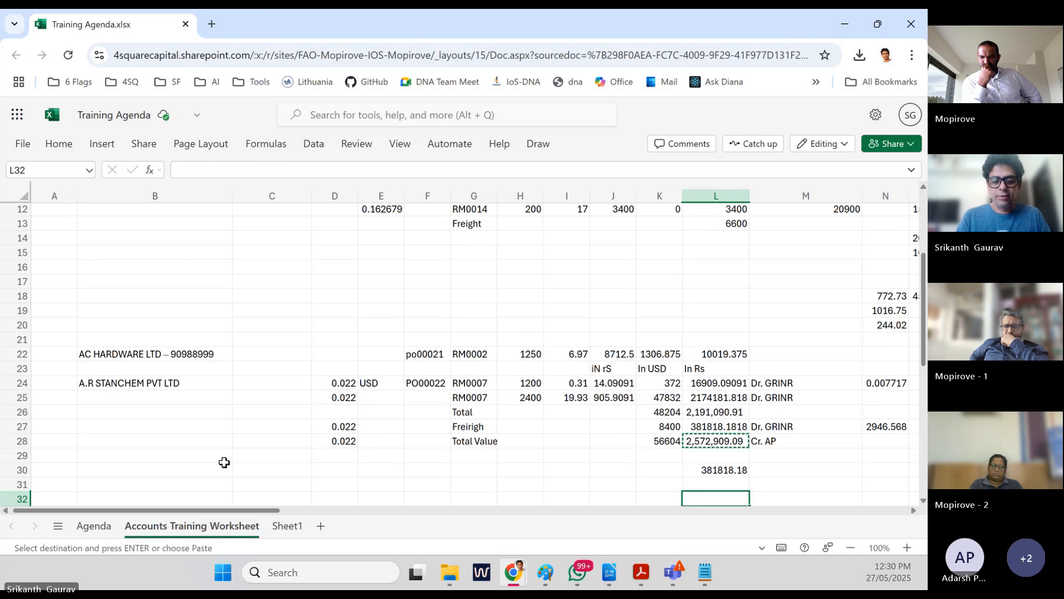
key("ctrl+v")
key("Escape")
key("Up")
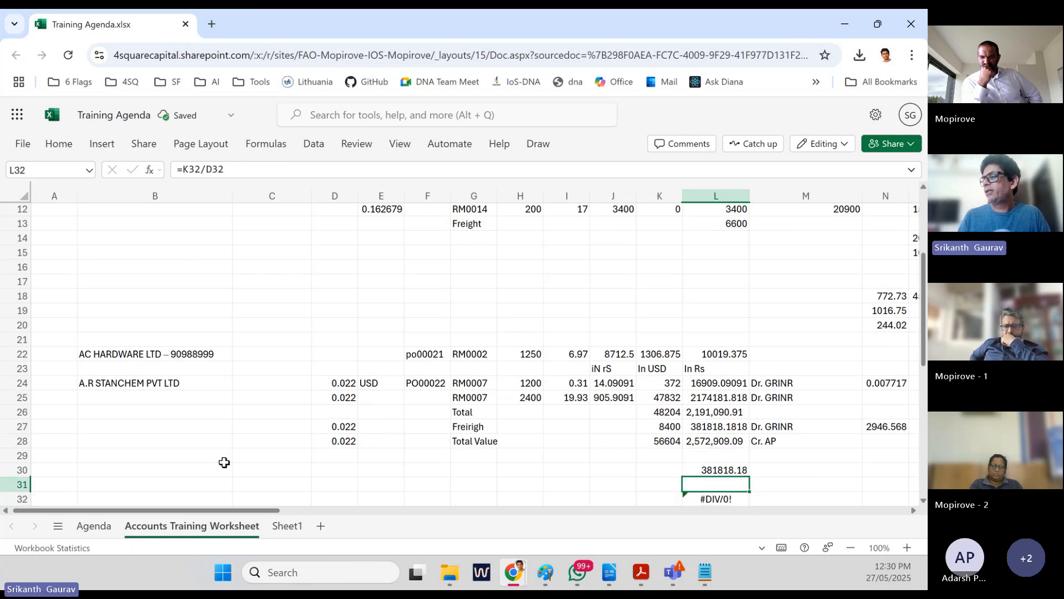
key("Up")
key("Down")
key("Down")
key("Up")
key("Up")
key("Up")
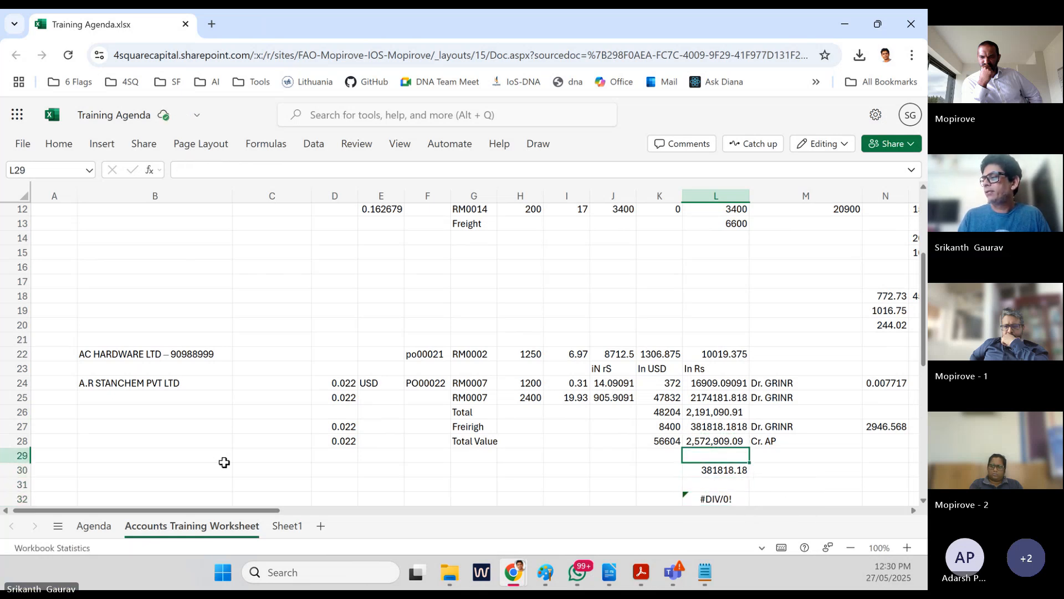
key("Up")
key("Down")
key("Down")
key("Up")
key("Up")
key("Right")
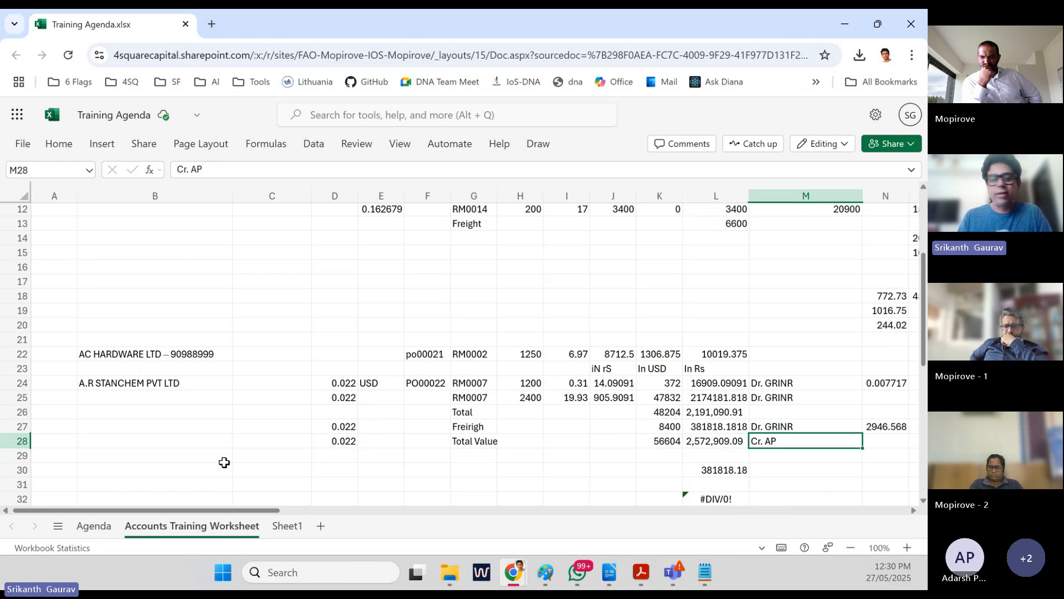
key("F2")
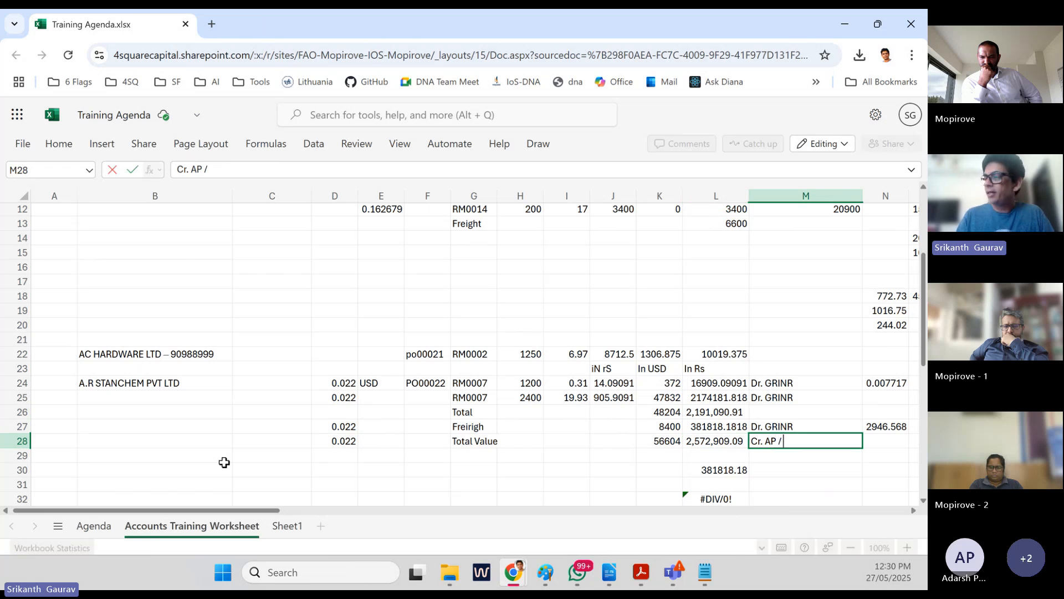
type("Dr. Inv")
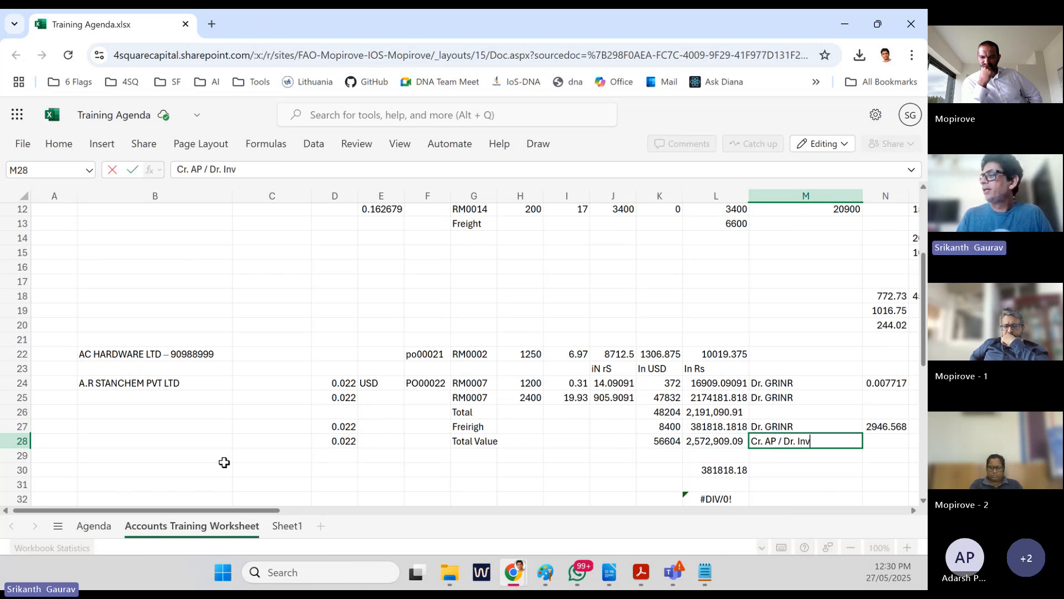
key("ctrl+Return")
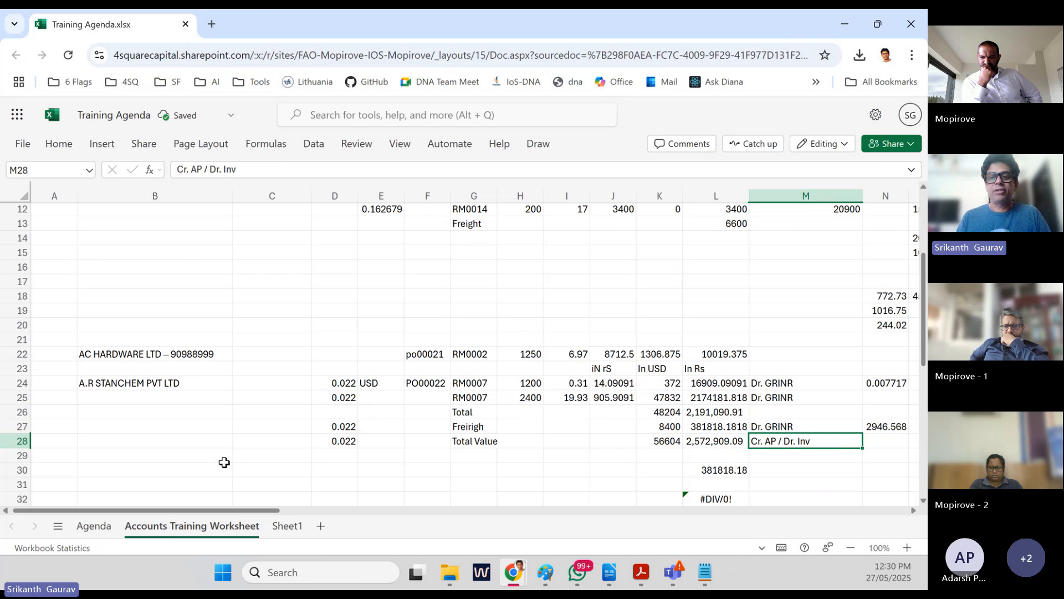
key("Left")
key("Right")
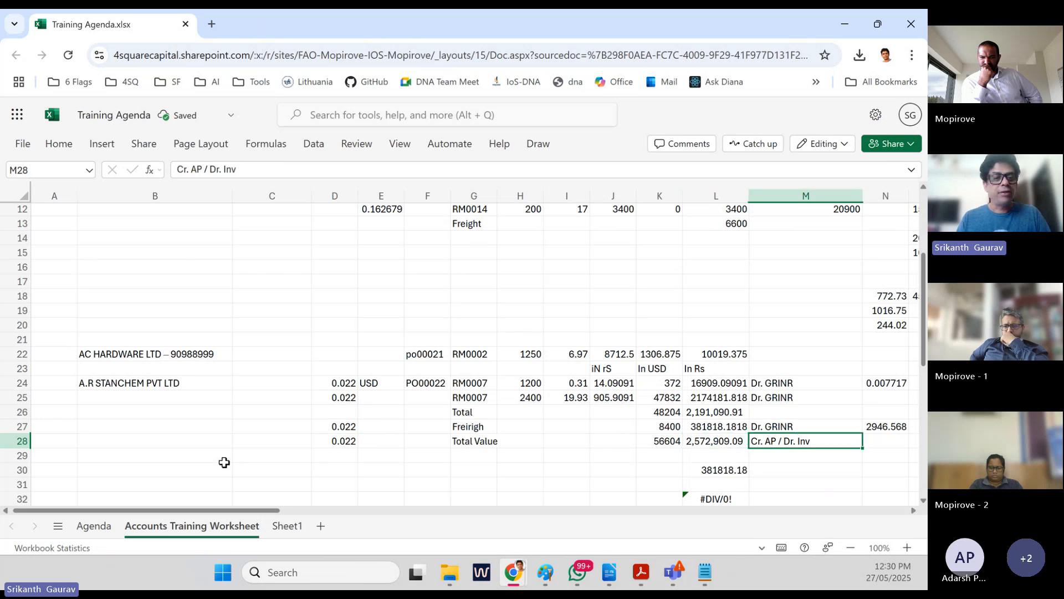
key("Up")
key("Up")
key("Up")
key("Up")
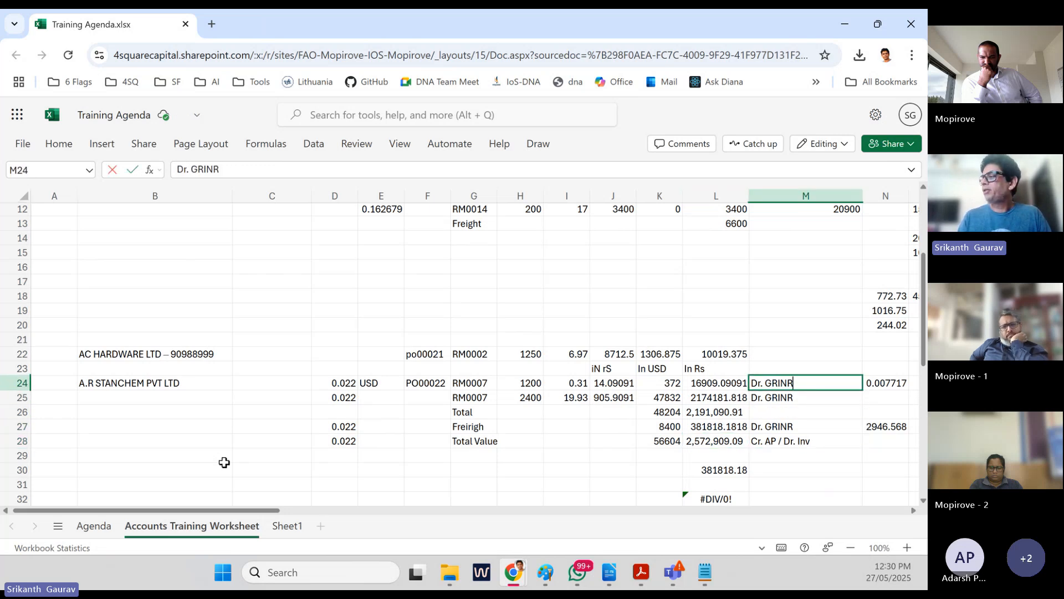
key("F2")
type("/ Cr. GR")
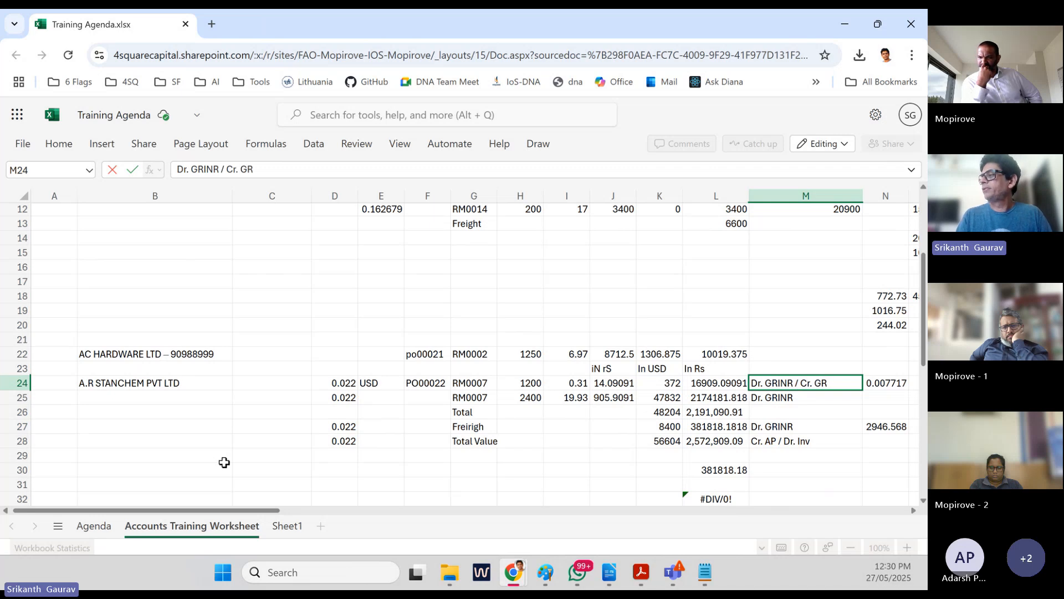
type("O")
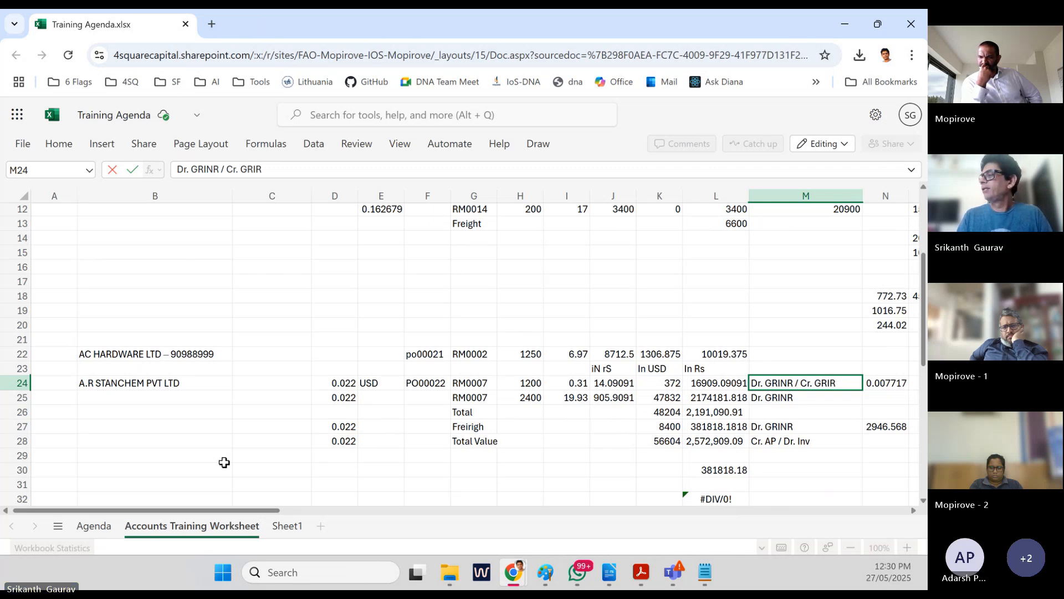
type("NR")
key("Return")
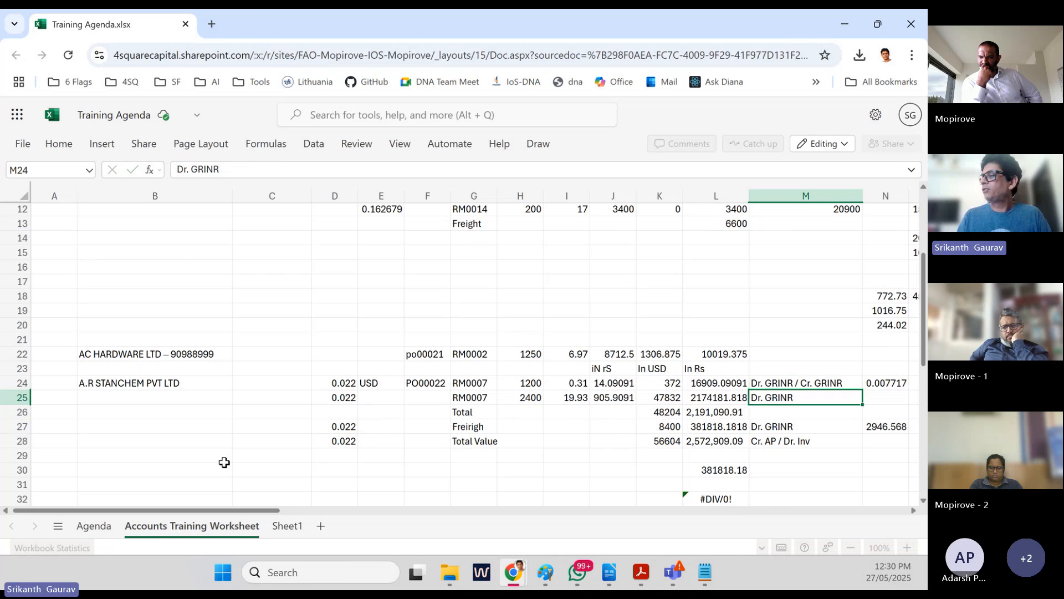
key("Up")
key("ctrl+c")
key("Down")
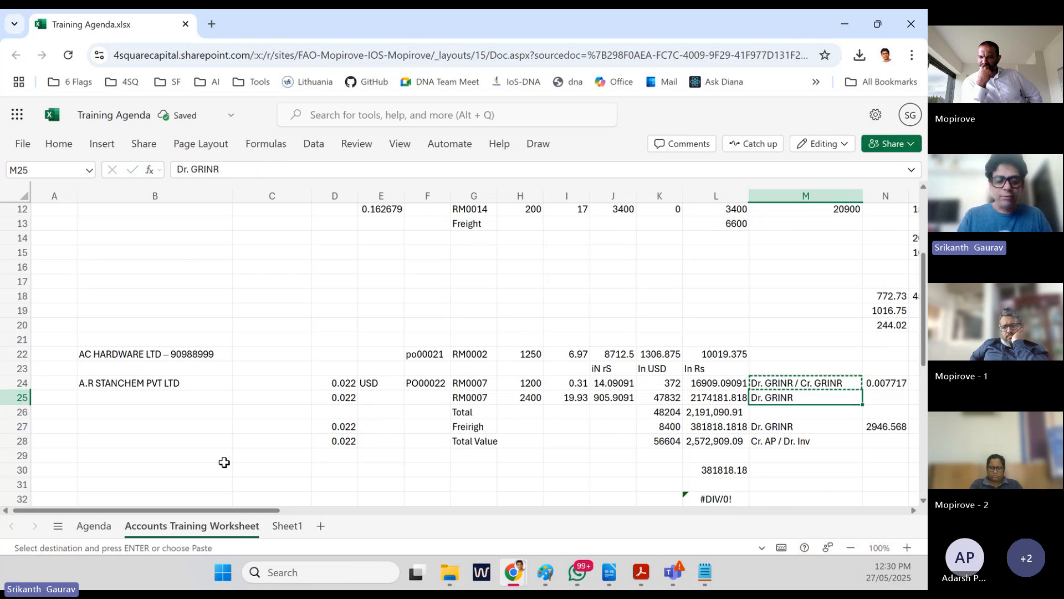
key("ctrl+v")
key("Down")
key("Down")
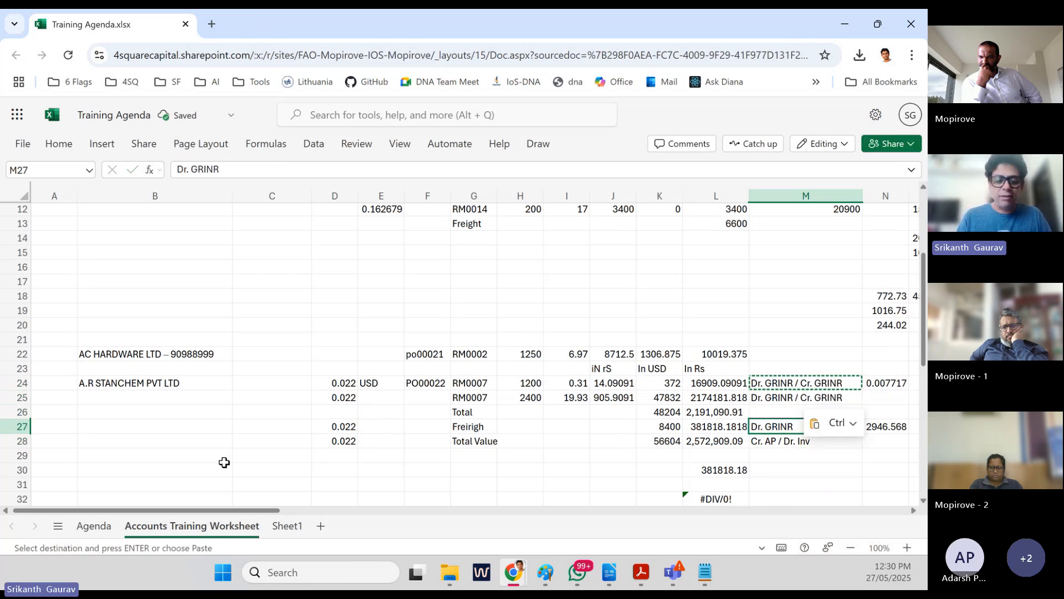
key("ctrl+v")
key("Escape")
key("Down")
key("Down")
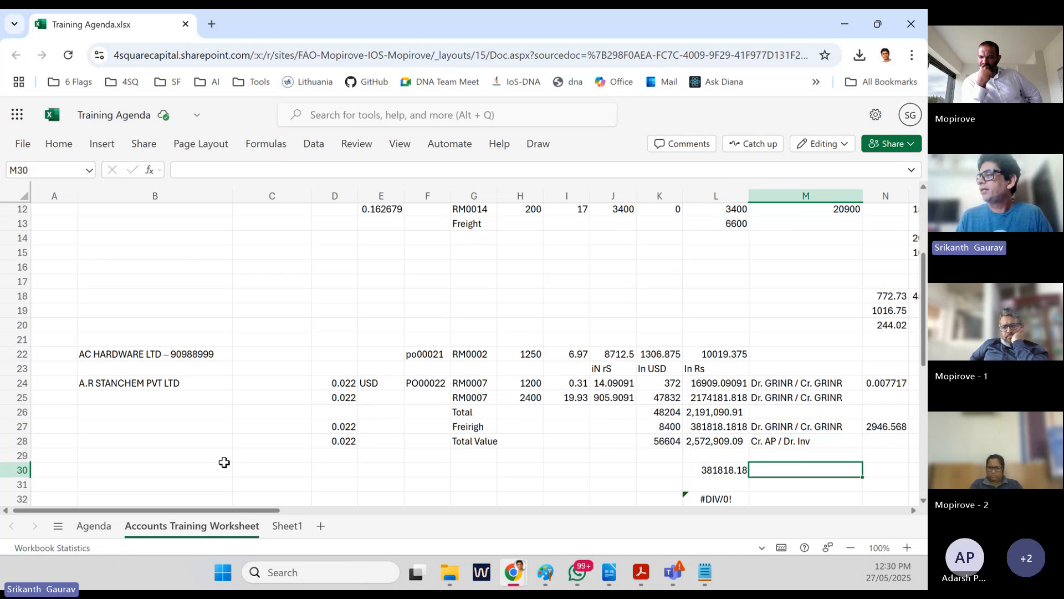
key("Up")
key("Left")
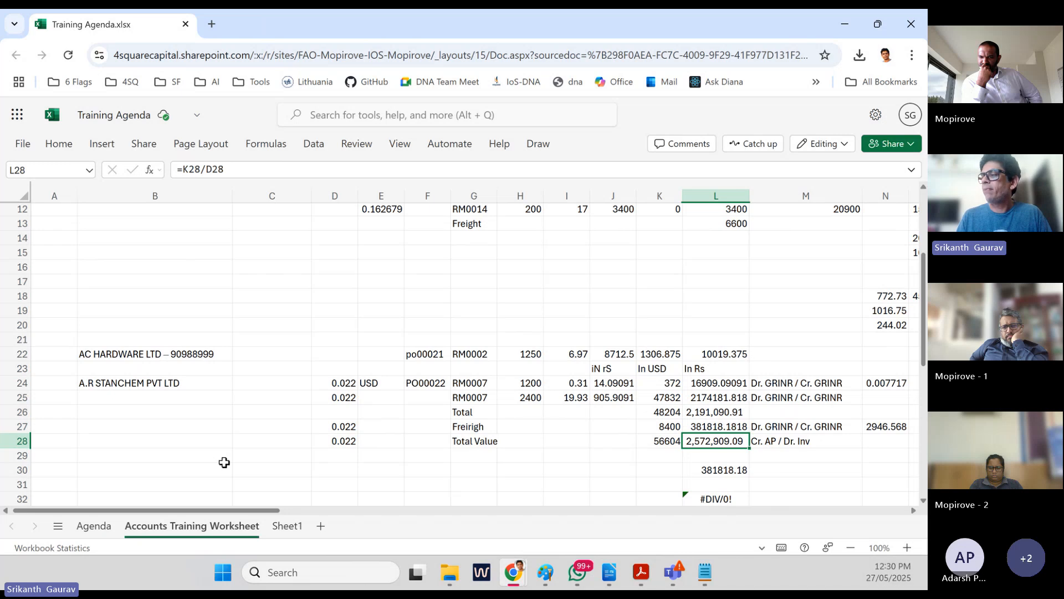
key("Right")
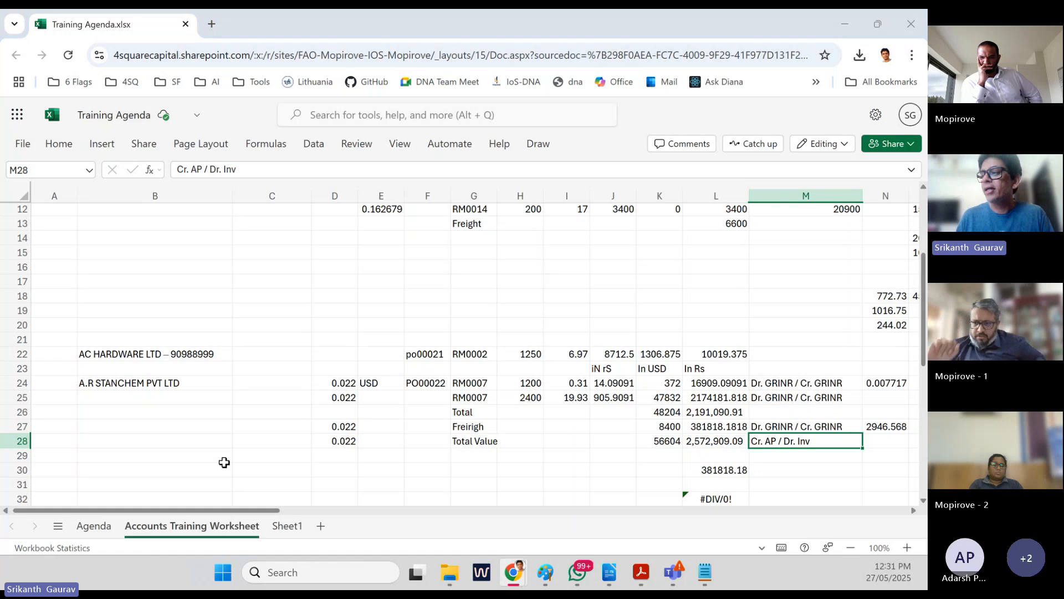
key("alt+Tab")
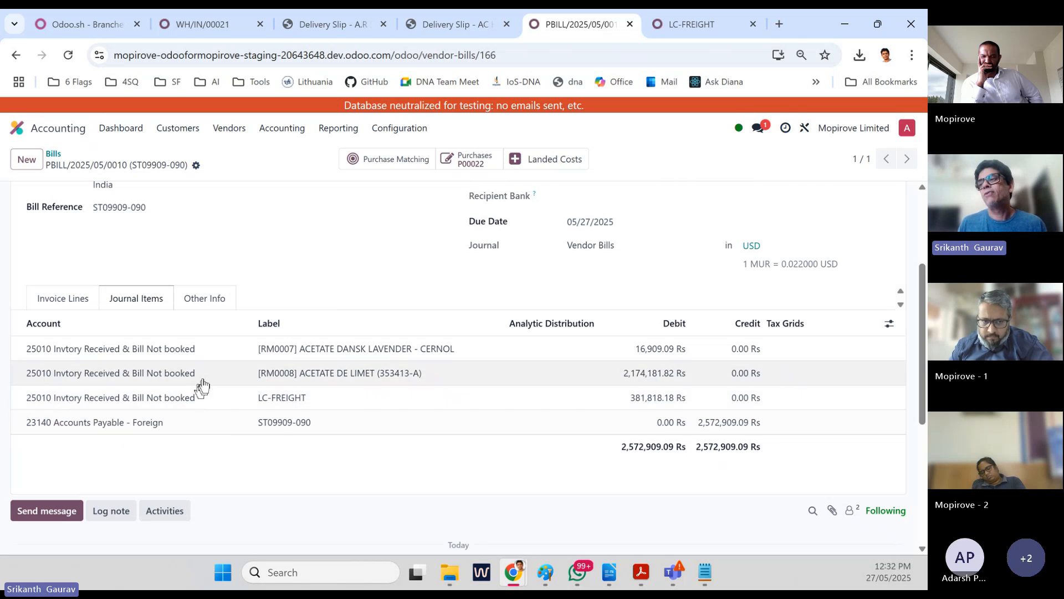
Step: Review the bill's Other Info tab, then list the posted journal entries from Accounting > Journal Entries
left_click(193, 300)
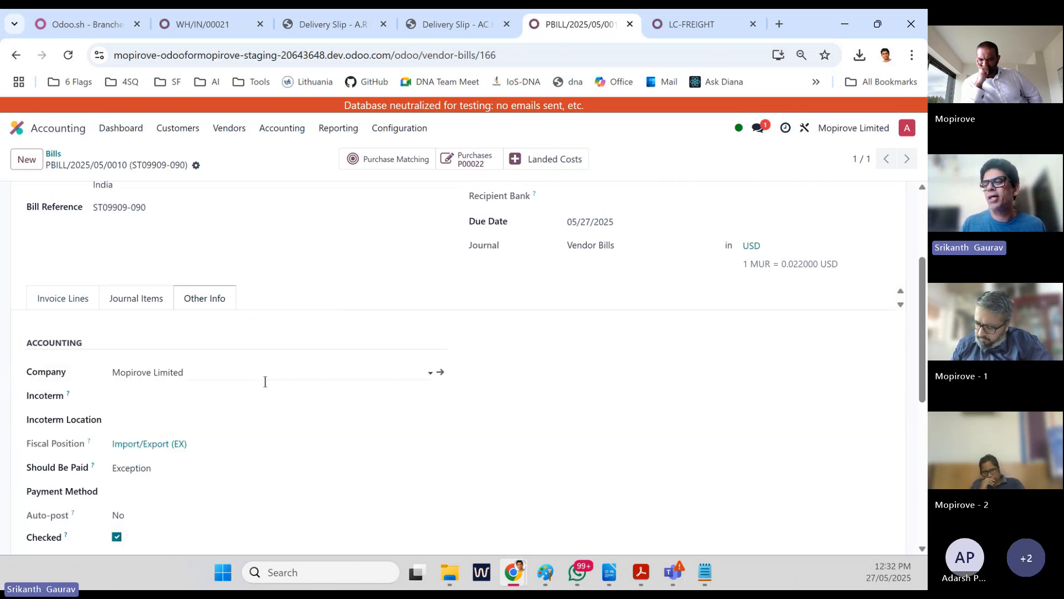
scroll(320, 424, "down", 2)
scroll(320, 425, "up", 4)
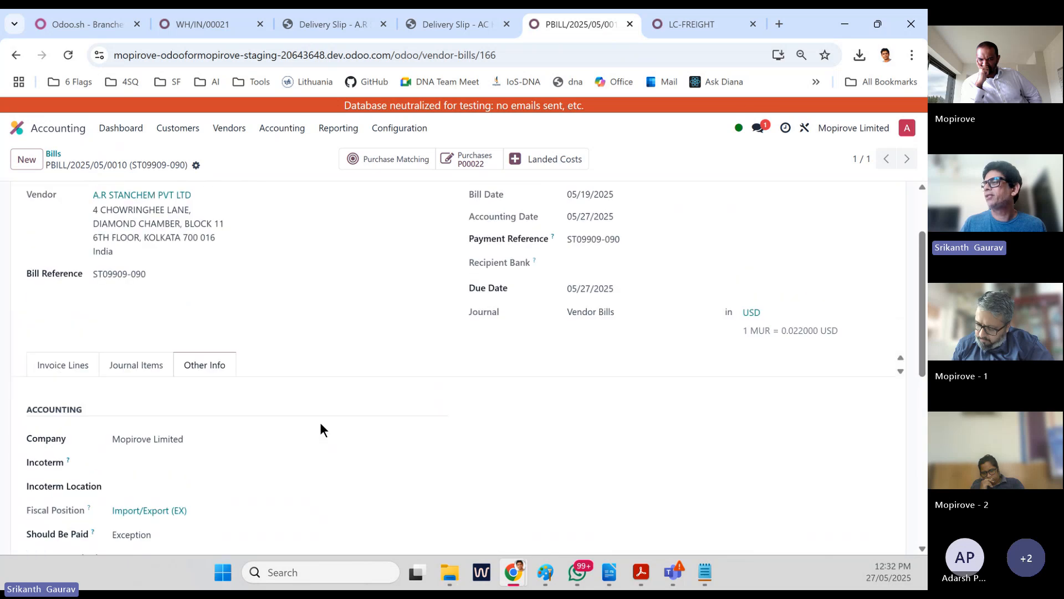
scroll(321, 423, "down", 3)
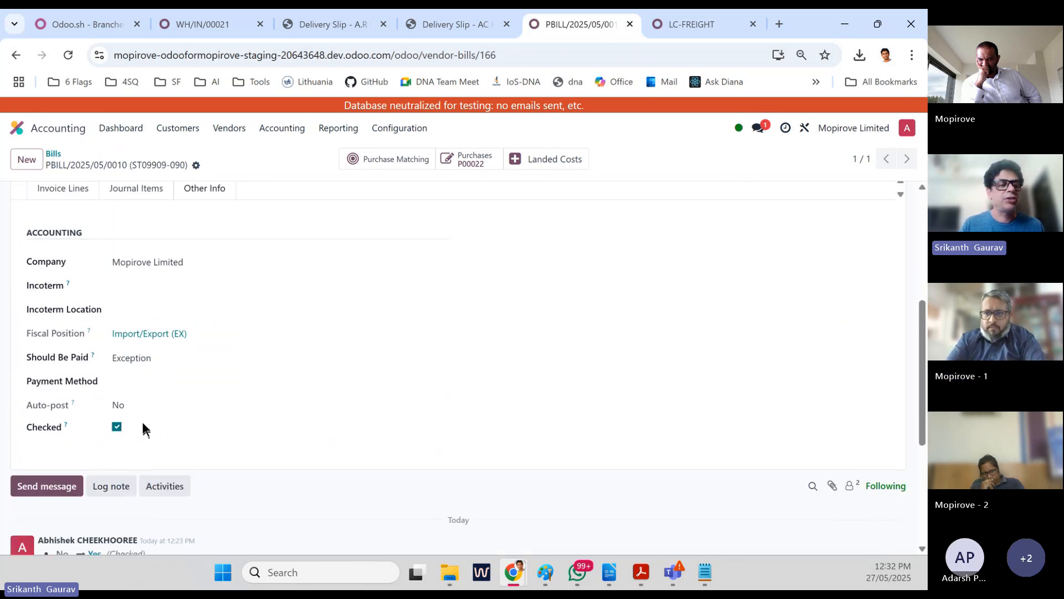
scroll(145, 423, "up", 4)
scroll(145, 424, "up", 1)
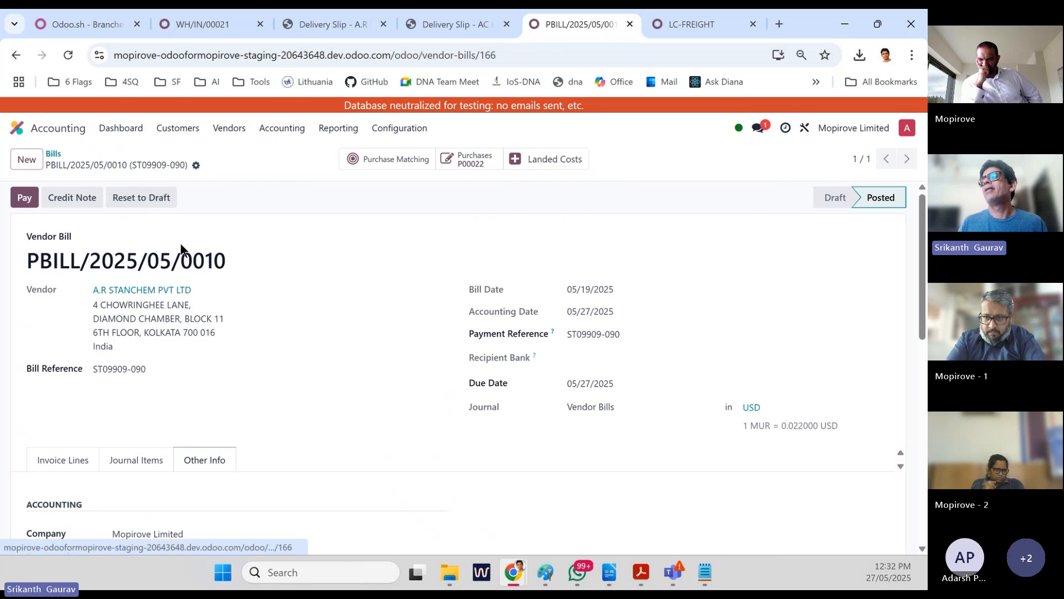
left_click(294, 132)
left_click(296, 154)
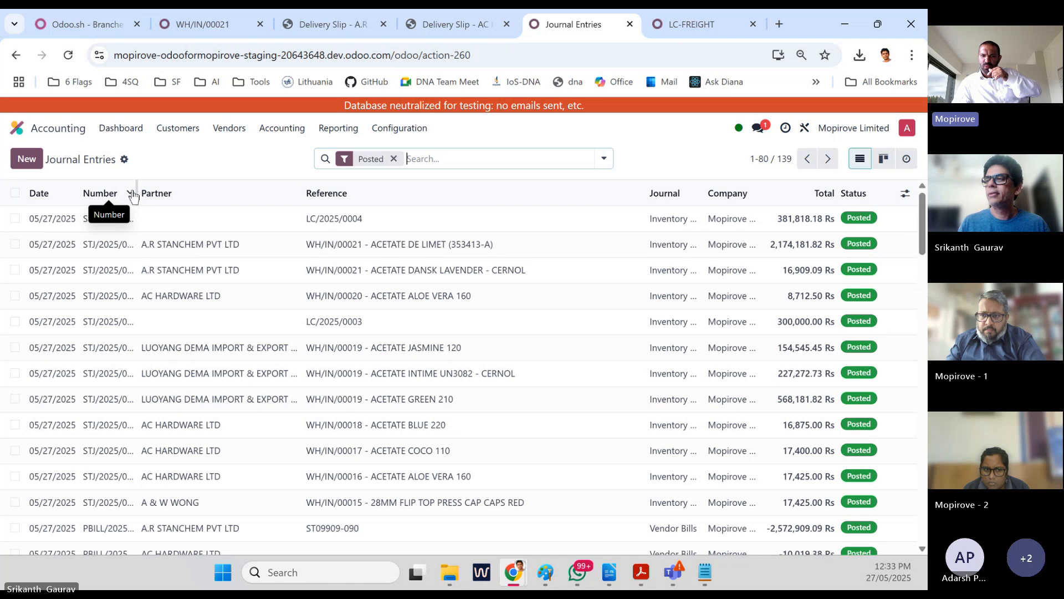
Step: Widen the Number column, close the LC-FREIGHT product tab, and check WH/IN/00021 before returning to Journal Entries
left_click_drag(136, 188, 185, 192)
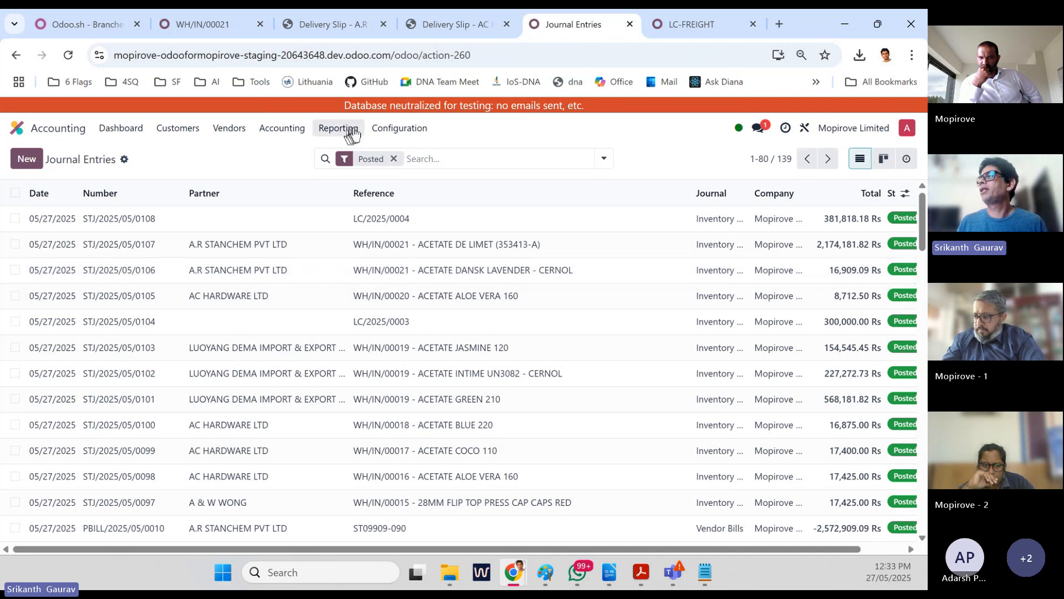
left_click(681, 29)
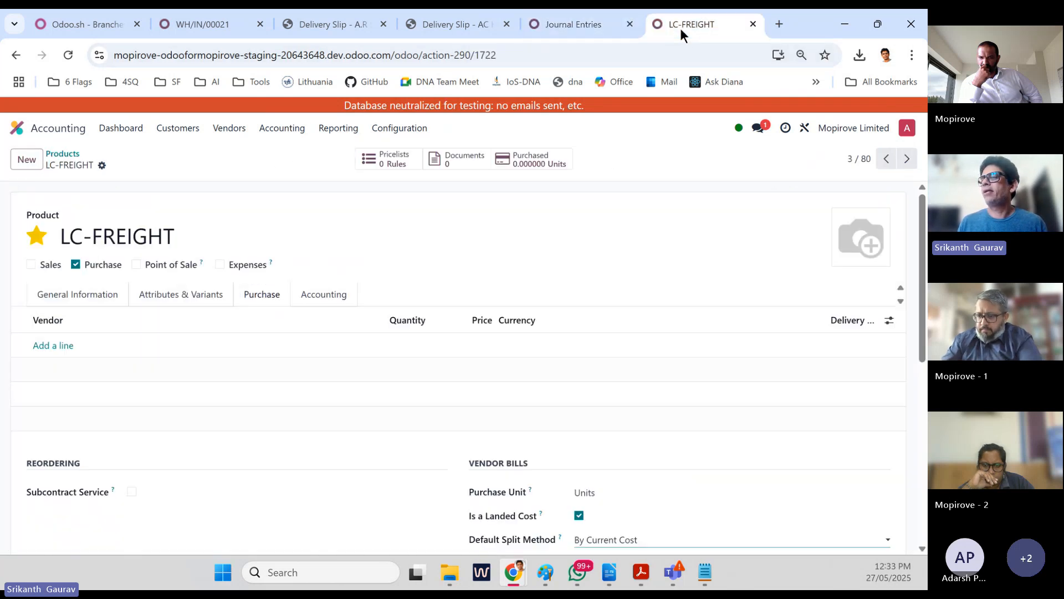
left_click(753, 24)
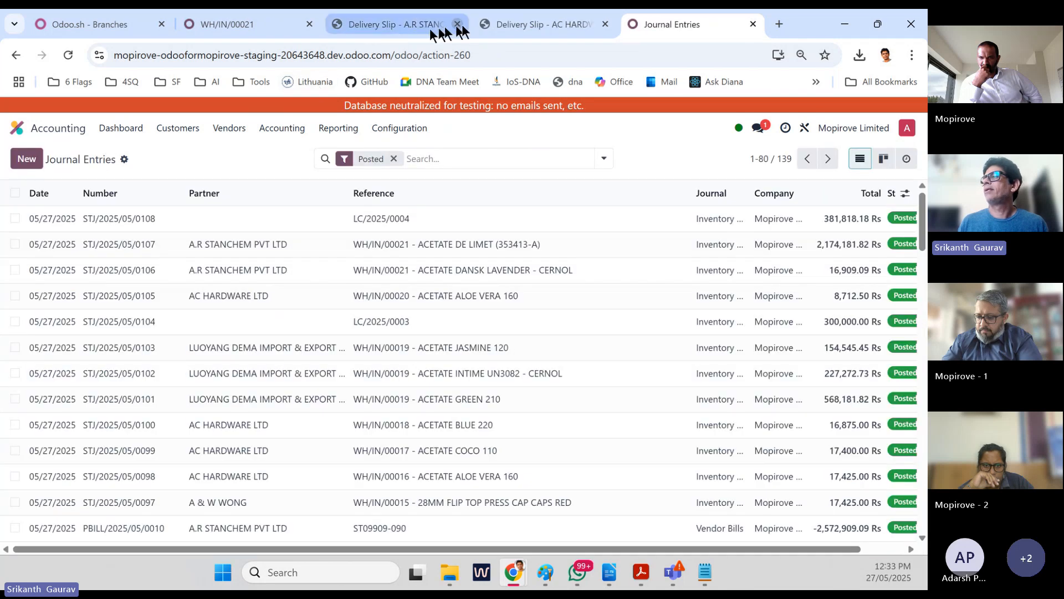
left_click(259, 24)
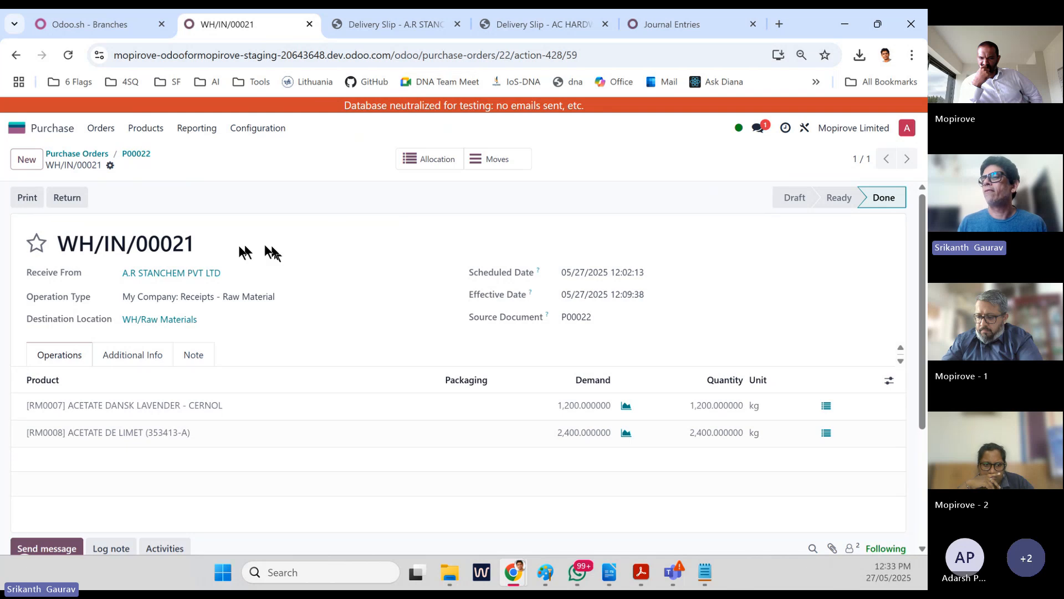
left_click(676, 21)
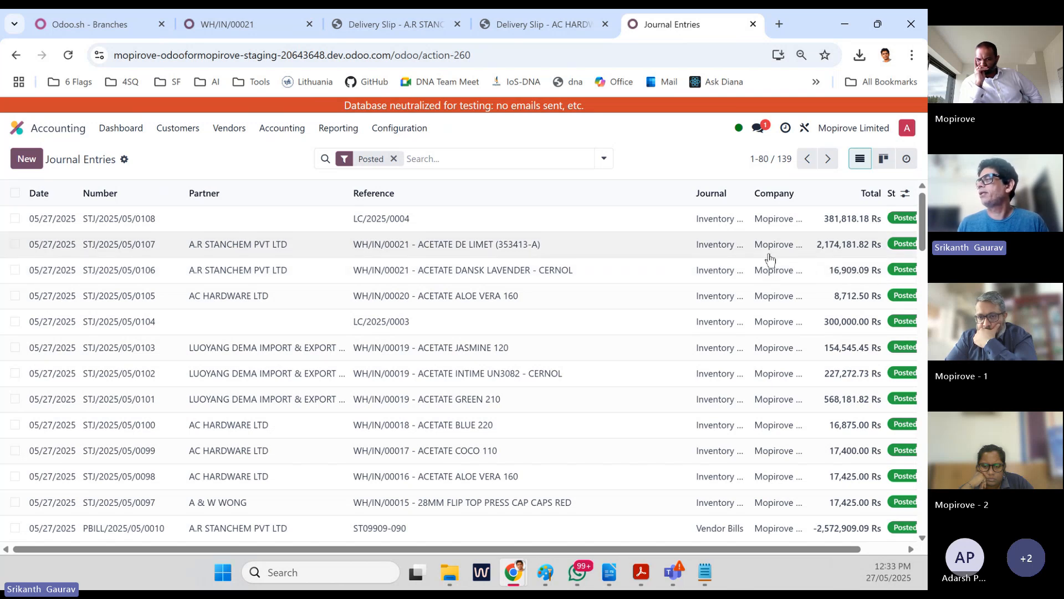
Step: Apply Comma Style to the rupee amounts in L24:L25
key("alt+Tab")
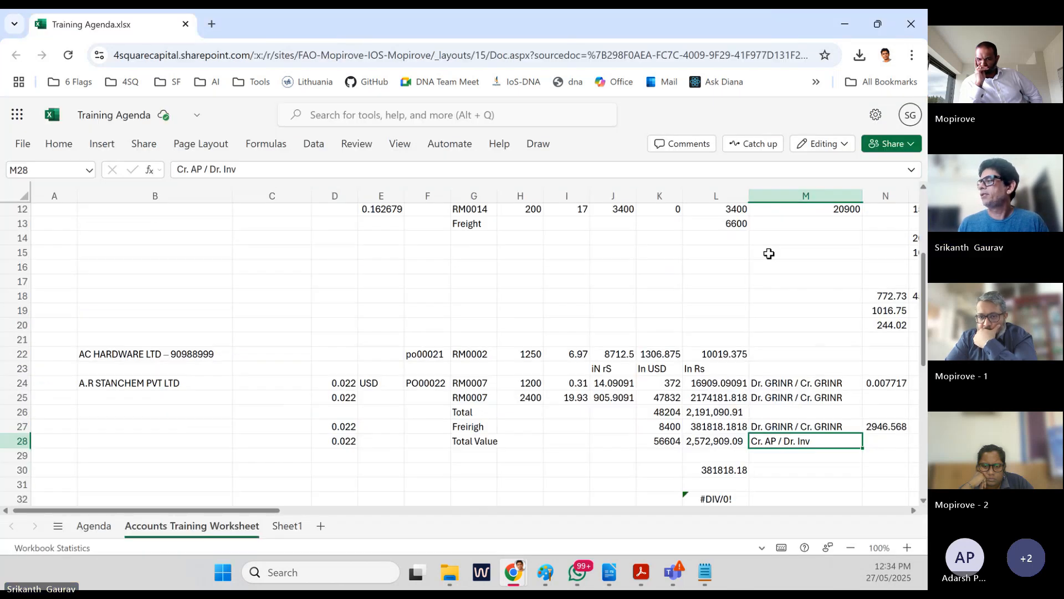
left_click(714, 380)
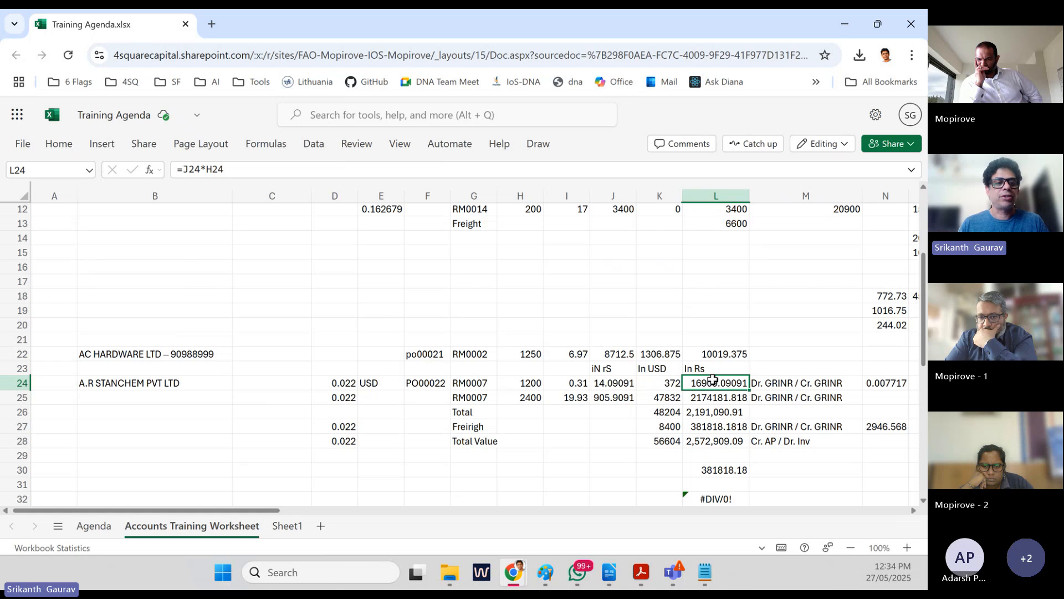
key("shift+Down")
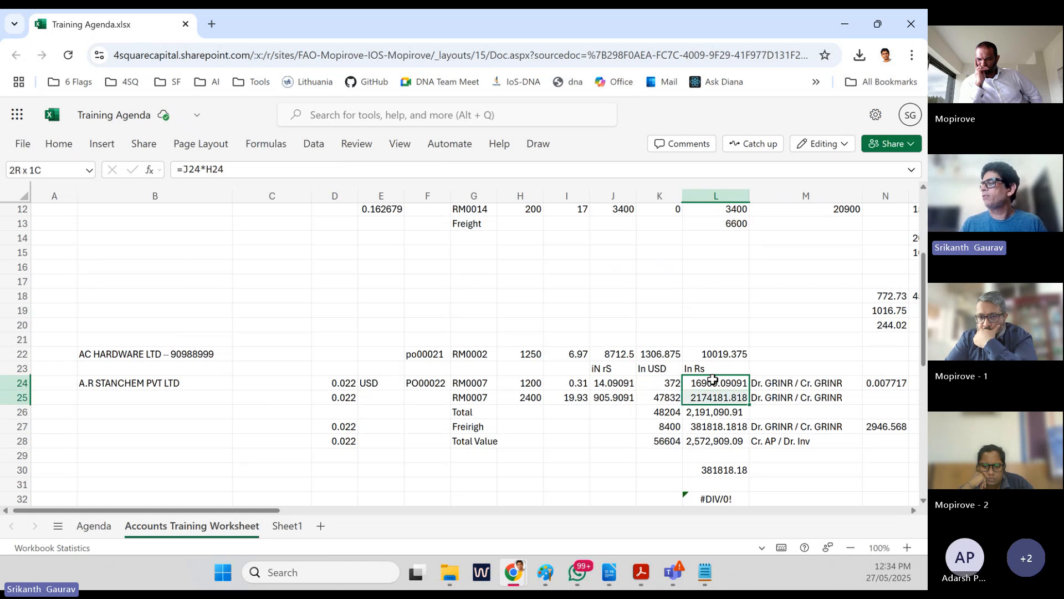
left_click(58, 144)
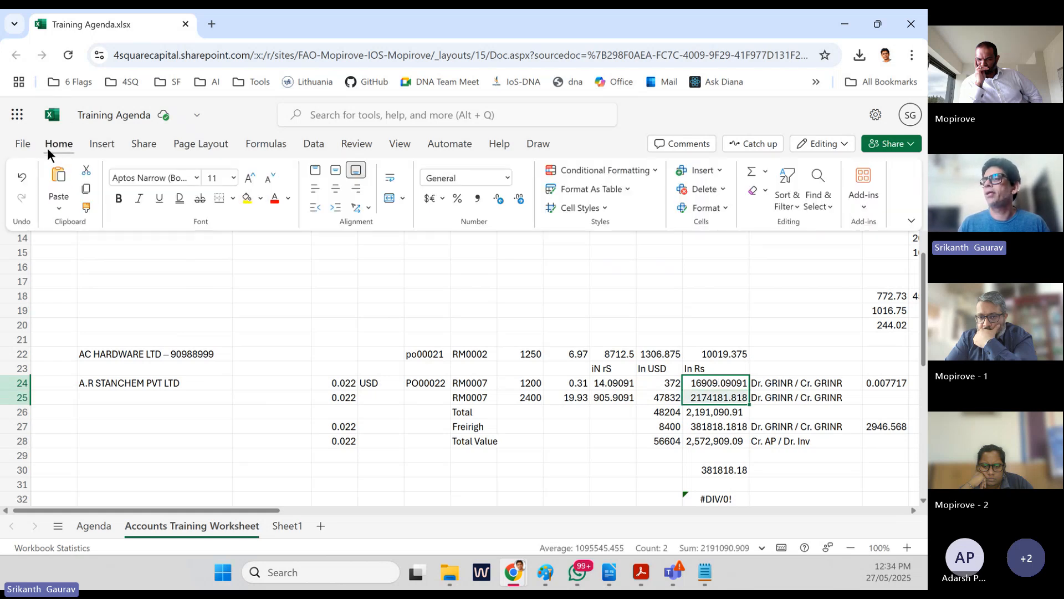
left_click(480, 199)
left_click(811, 292)
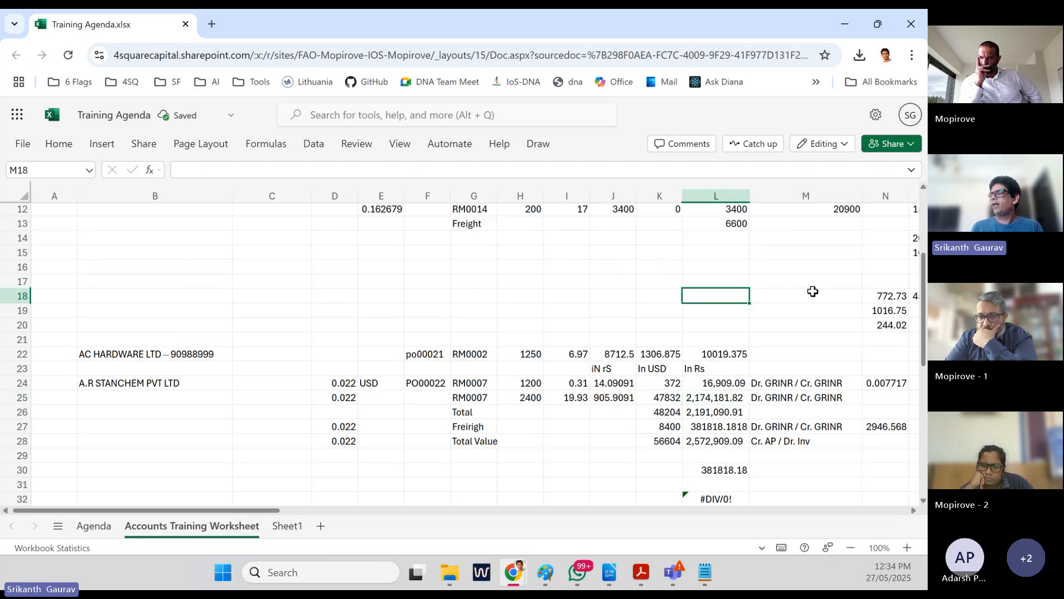
Step: Open Odoo journal entry STJ/2025/05/0107 for 2,174,181.82 Rs
key("Left")
key("Down")
key("Down")
key("Down")
key("Down")
key("Down")
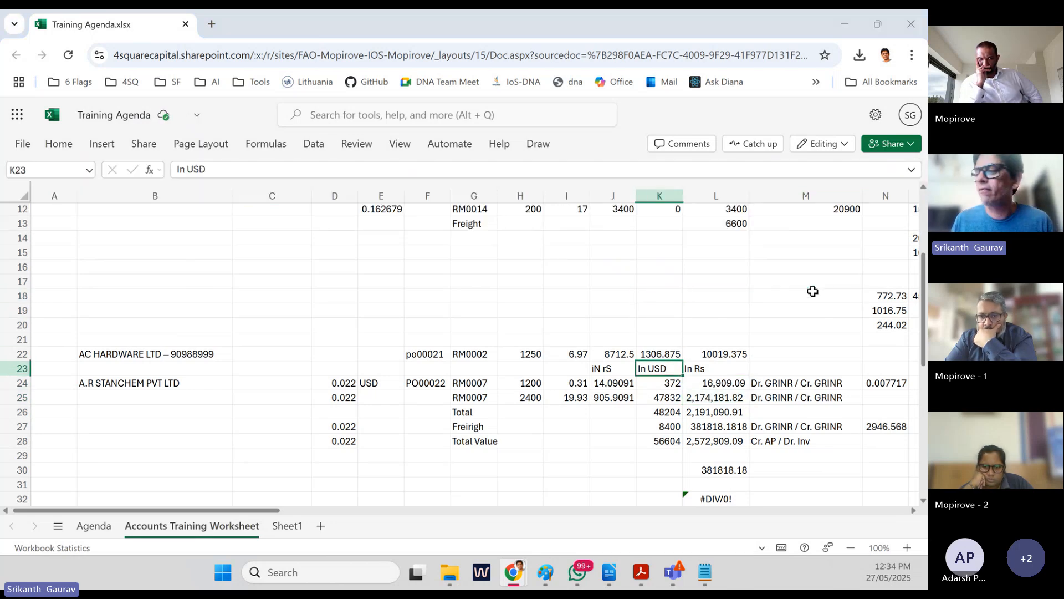
key("alt+Tab")
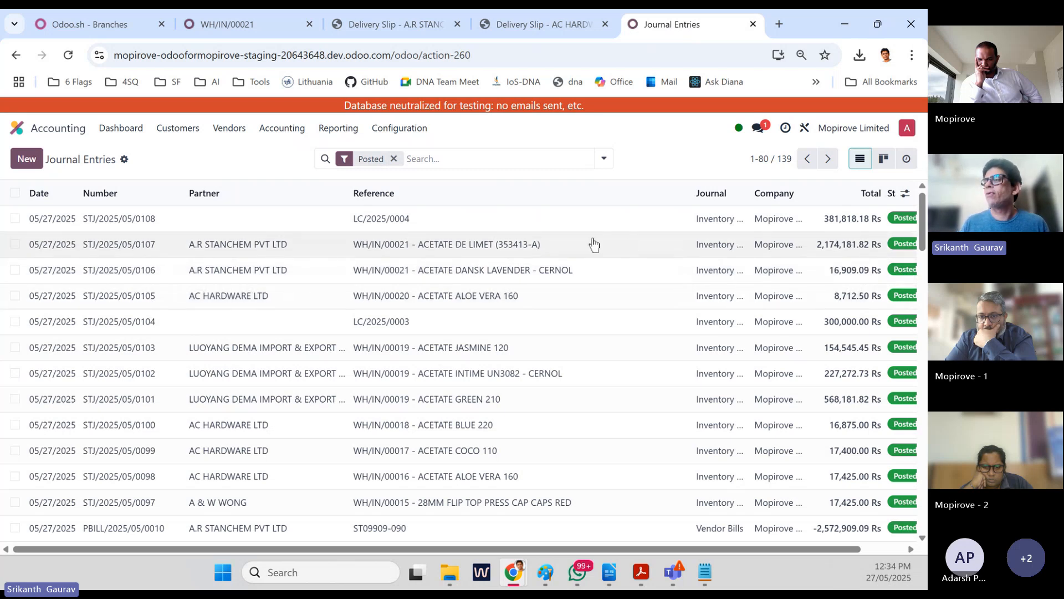
left_click(368, 247)
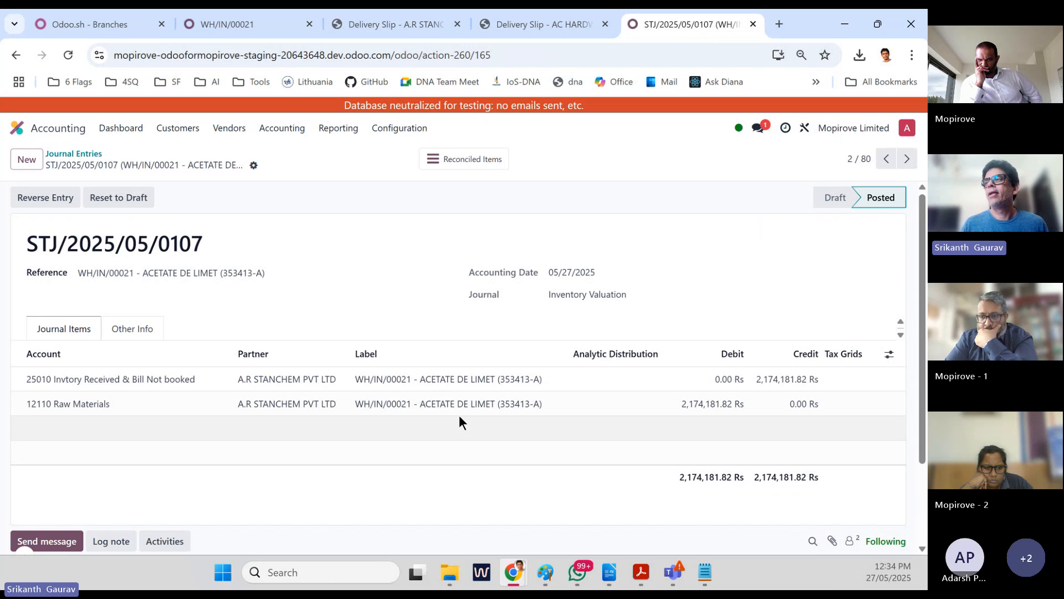
Step: Open journal entry STJ/2025/05/0106 for 16,909.09 Rs from the Journal Entries list, then return to Excel
left_click(319, 131)
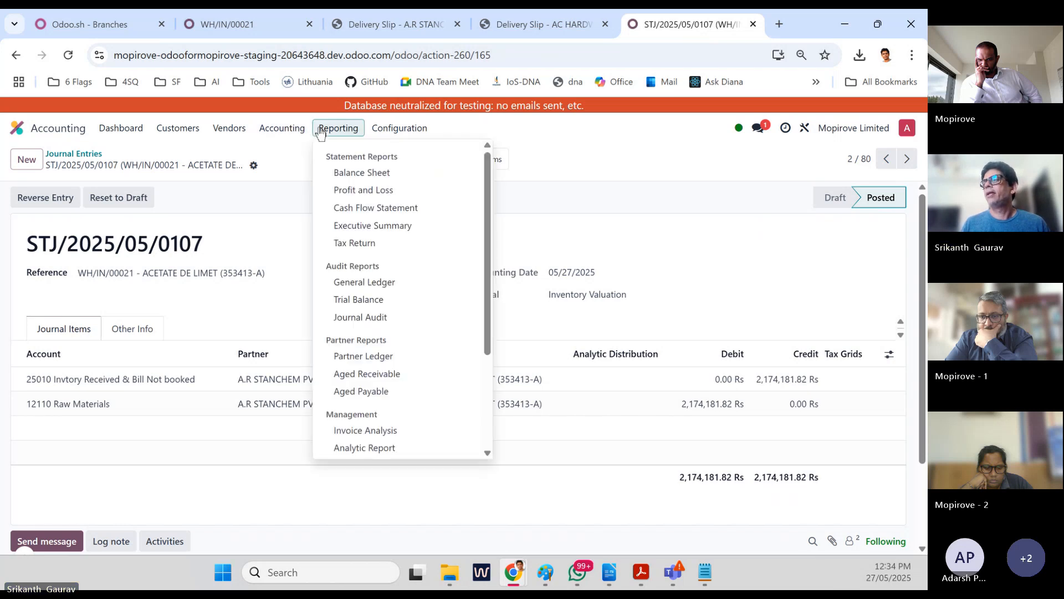
left_click(299, 135)
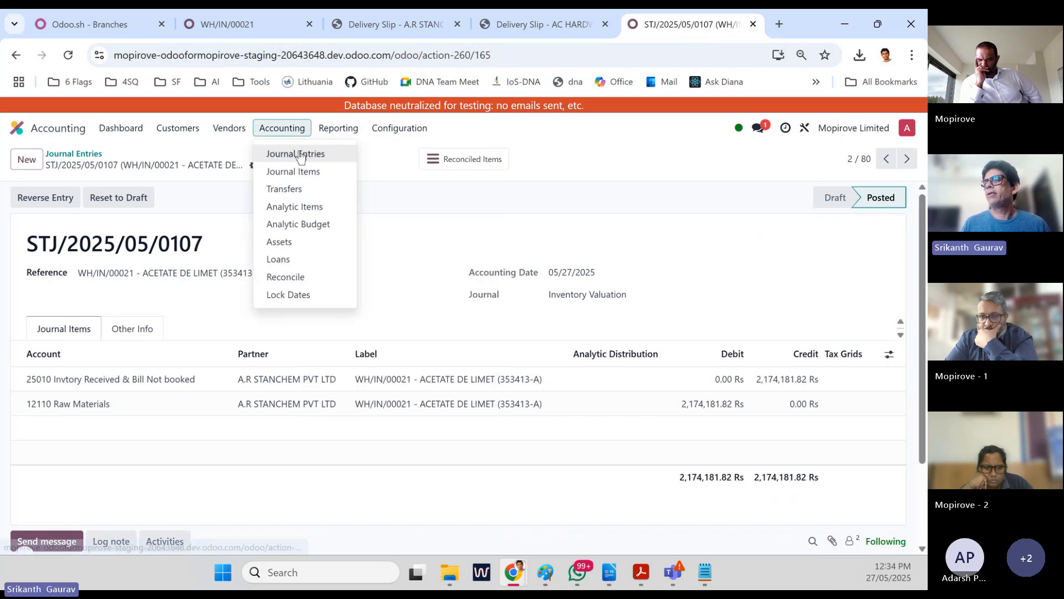
left_click(299, 152)
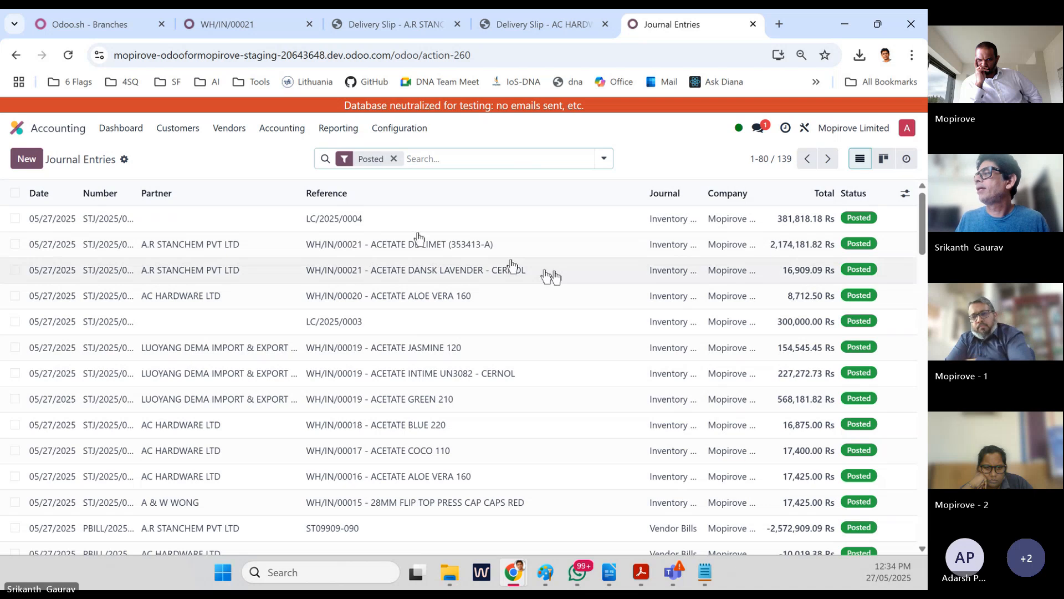
left_click(748, 272)
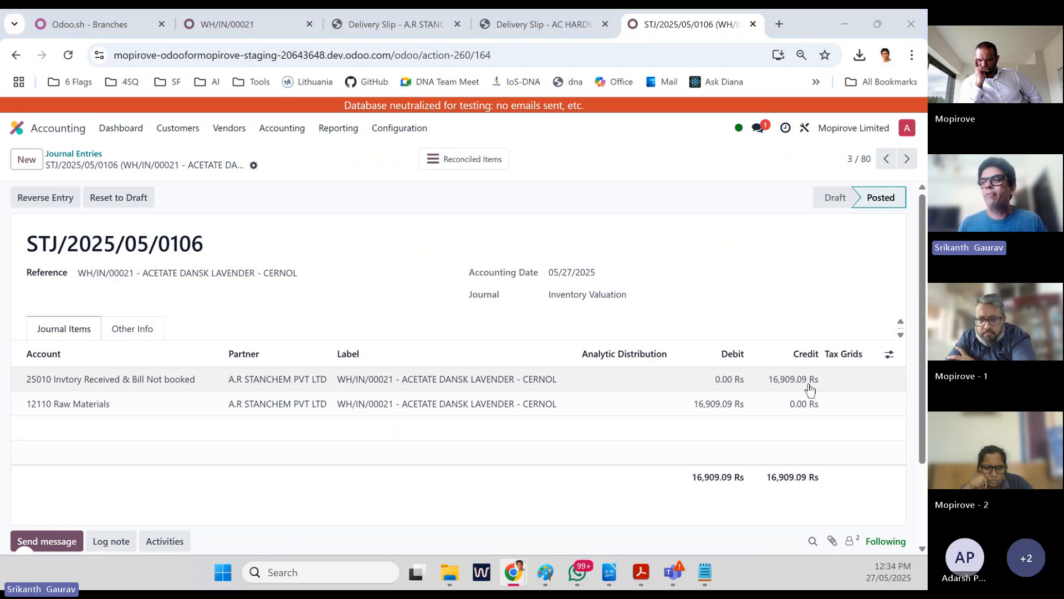
key("alt+Tab")
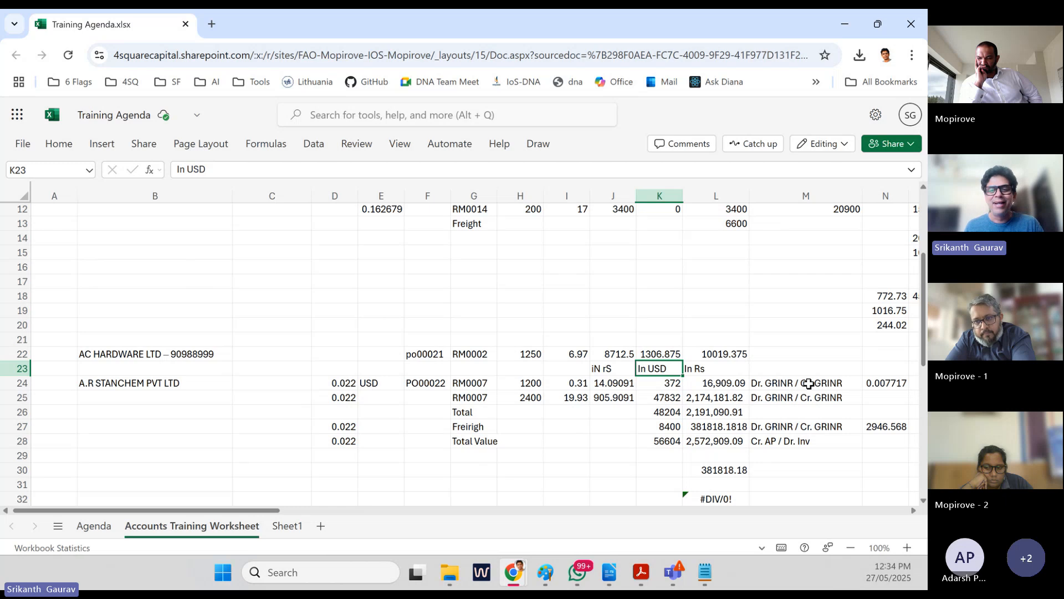
Step: Colour the matched amounts in L24:L25 green
key("Down")
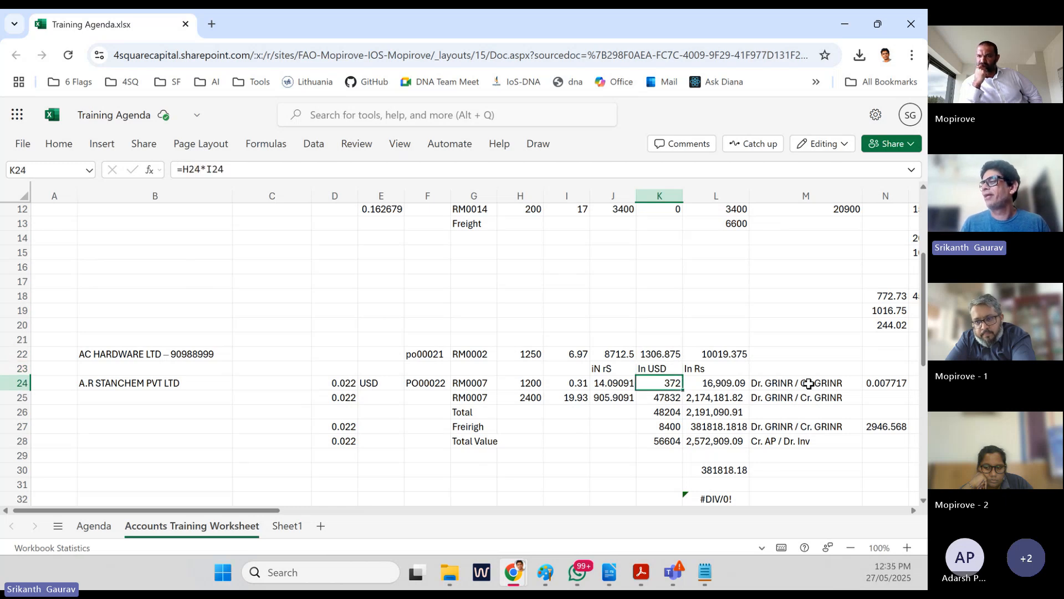
key("Right")
key("shift+Down")
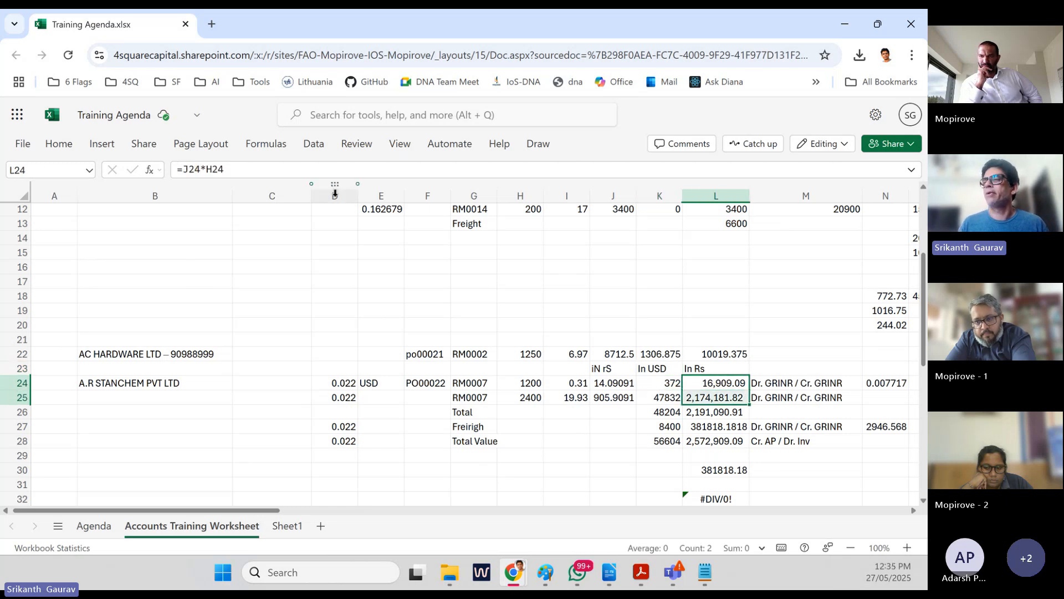
left_click(54, 144)
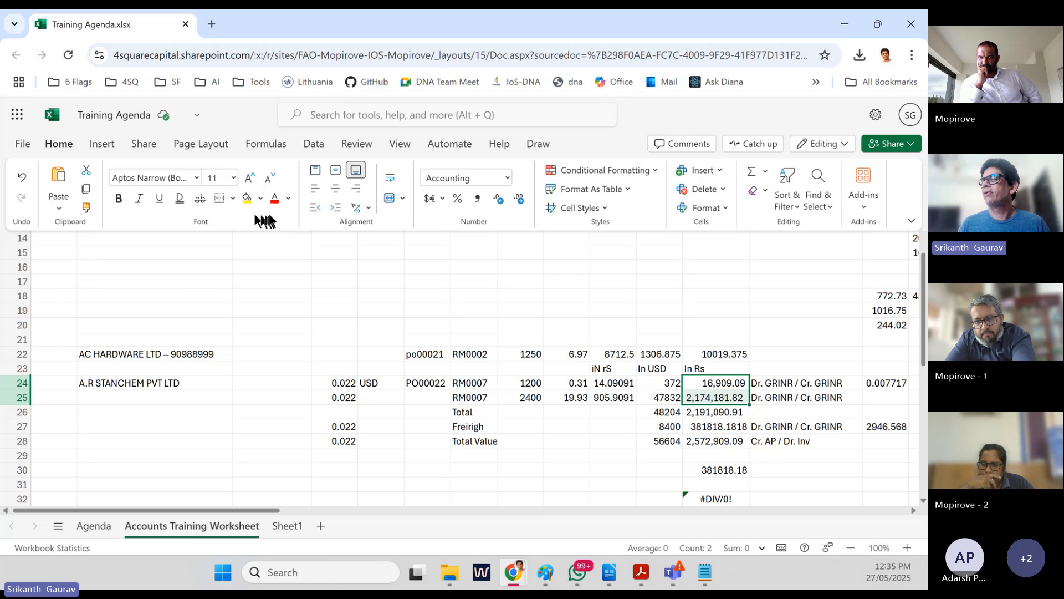
left_click(289, 198)
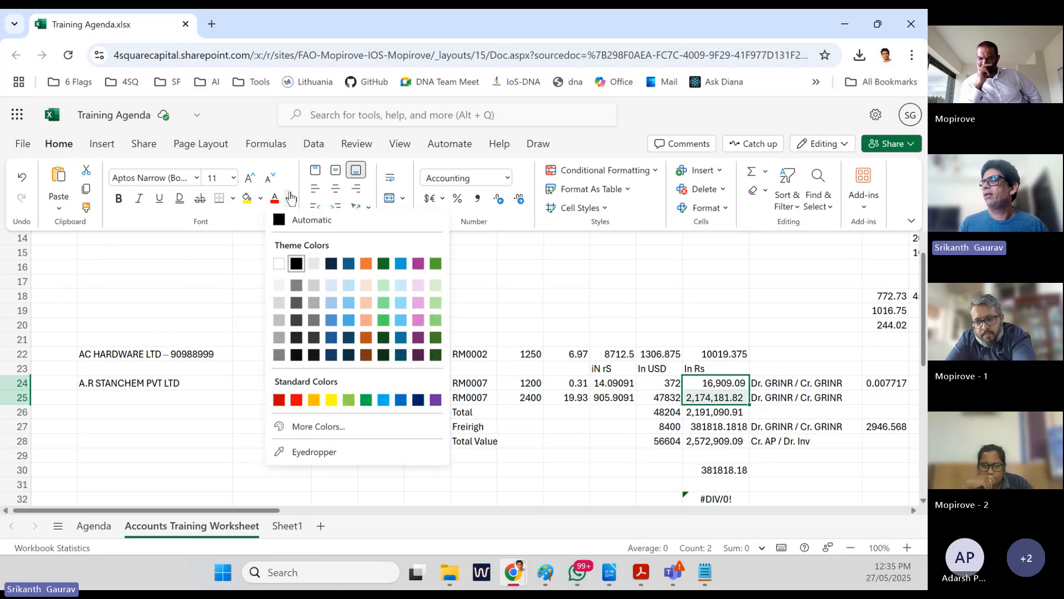
left_click(435, 263)
left_click(792, 340)
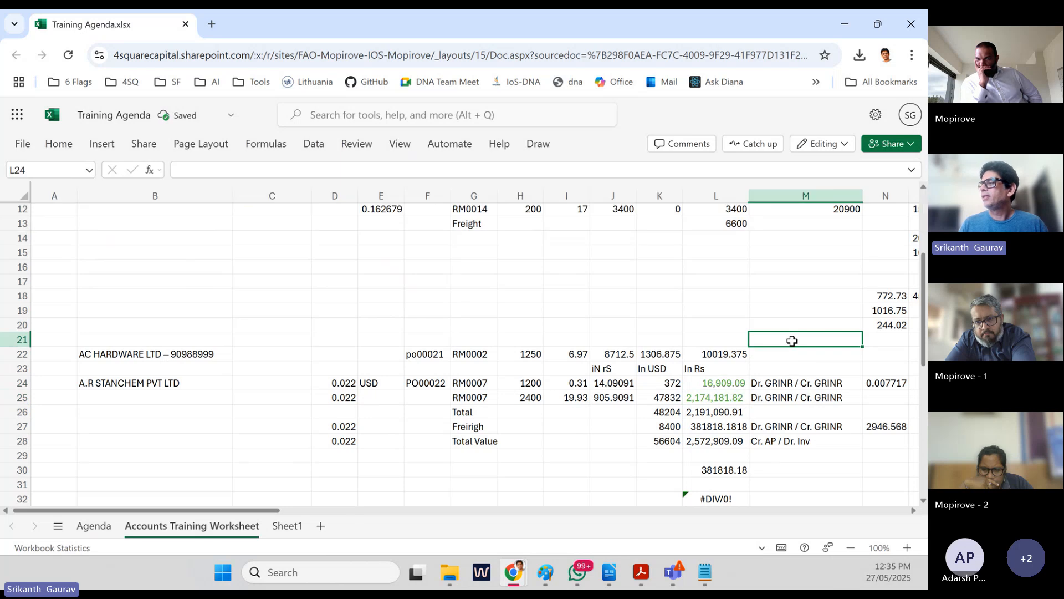
Step: Give L27 Comma Style so it reads 381,818.18, then go back to Odoo
left_click(721, 413)
key("Down")
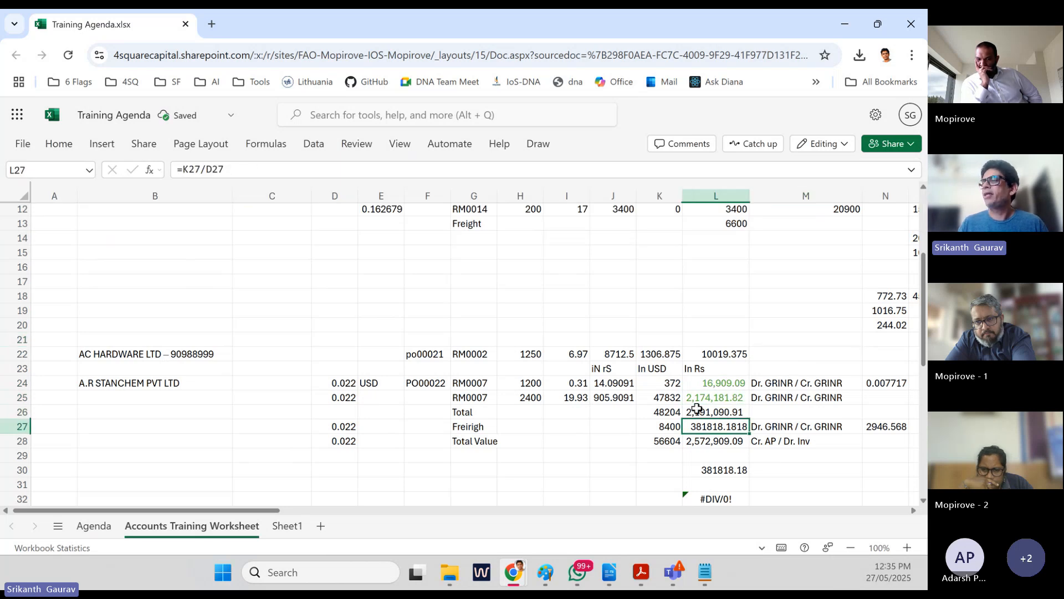
left_click(57, 145)
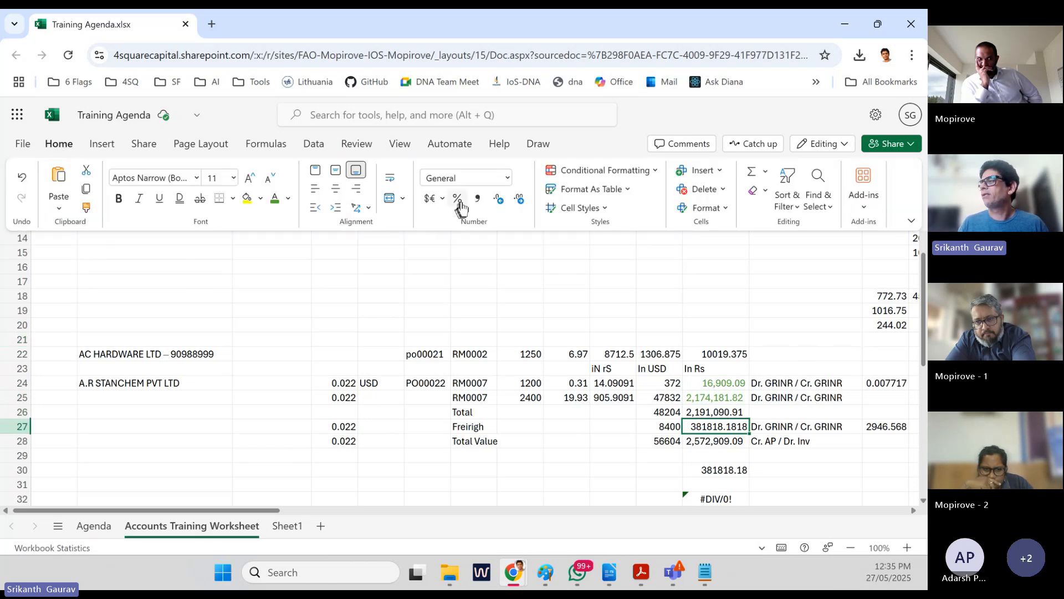
left_click(477, 198)
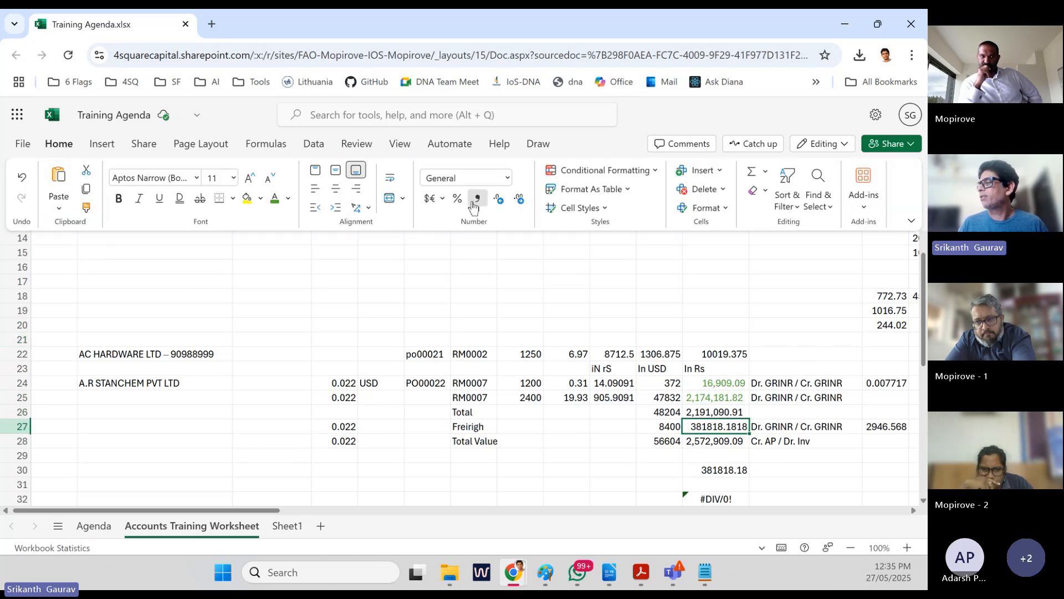
left_click(435, 325)
key("alt+Tab")
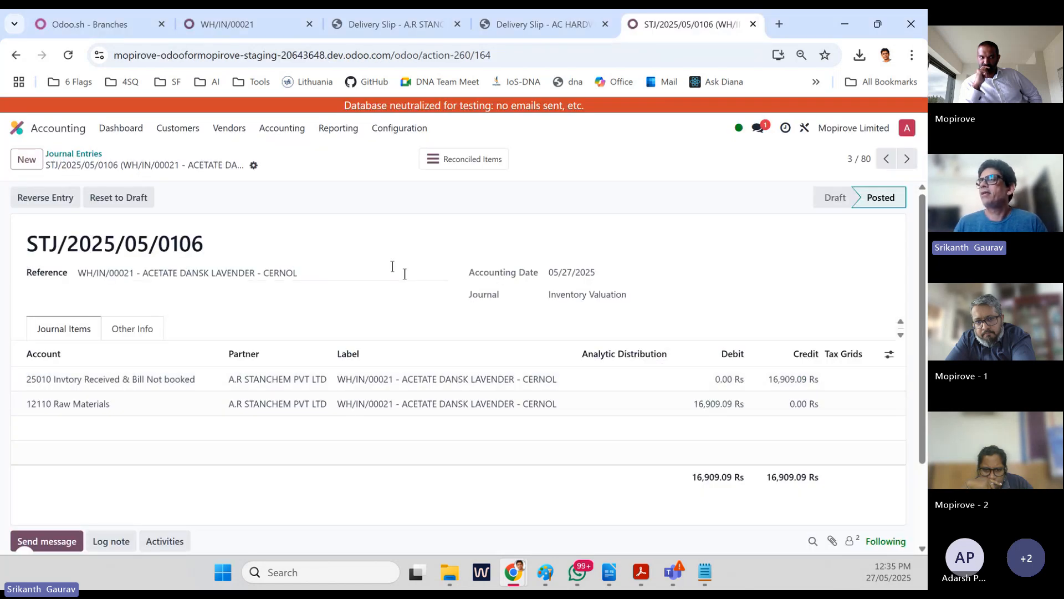
Step: Open the LC/2025/0004 entry STJ/2025/05/0108 (381,818.18 Rs), then select the matching L27 in Excel
left_click(297, 130)
left_click(303, 153)
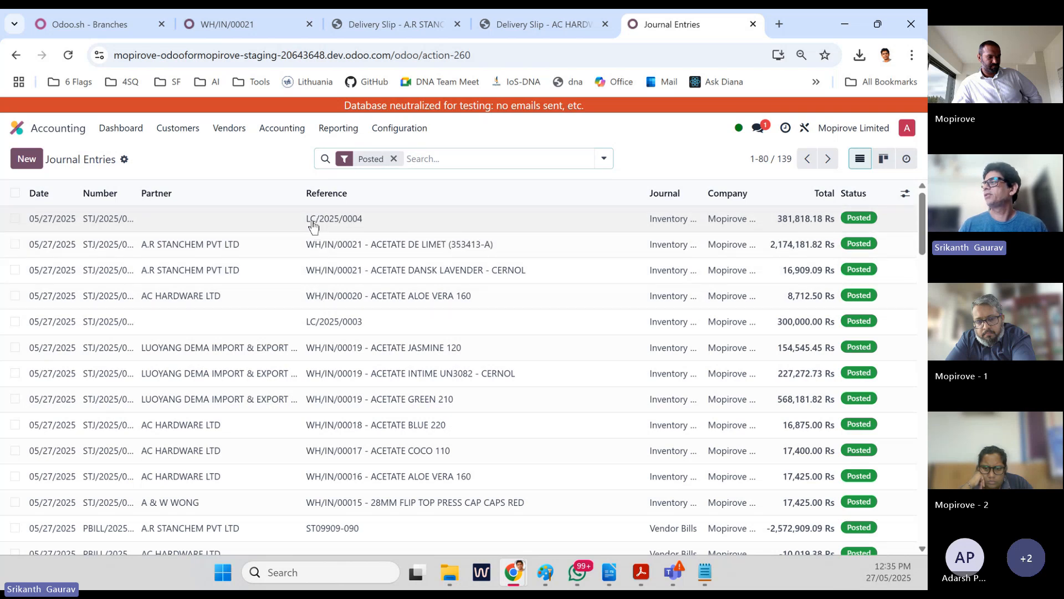
left_click(313, 222)
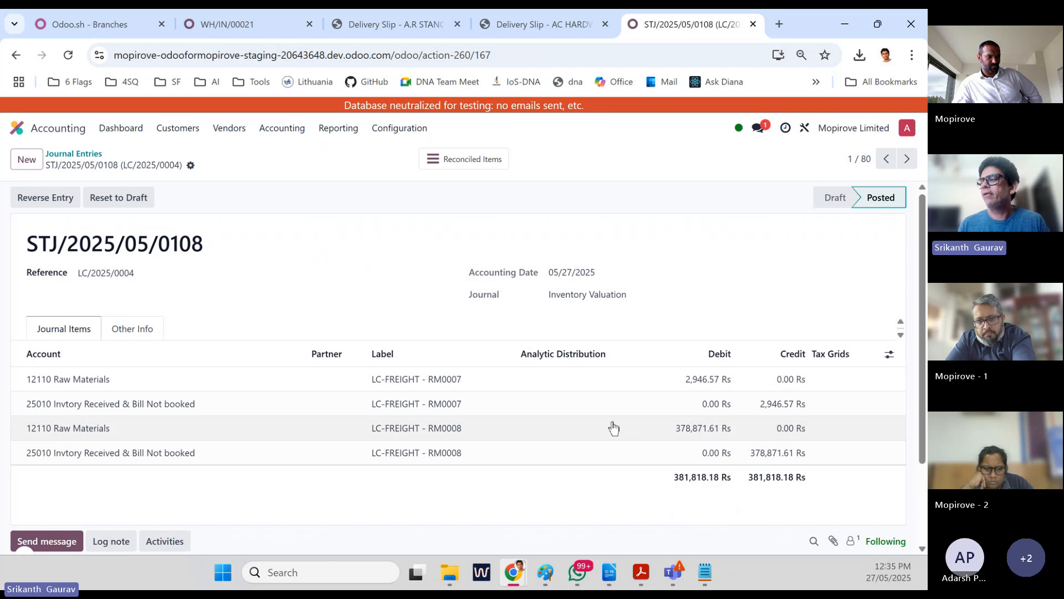
key("alt+Tab")
left_click(745, 427)
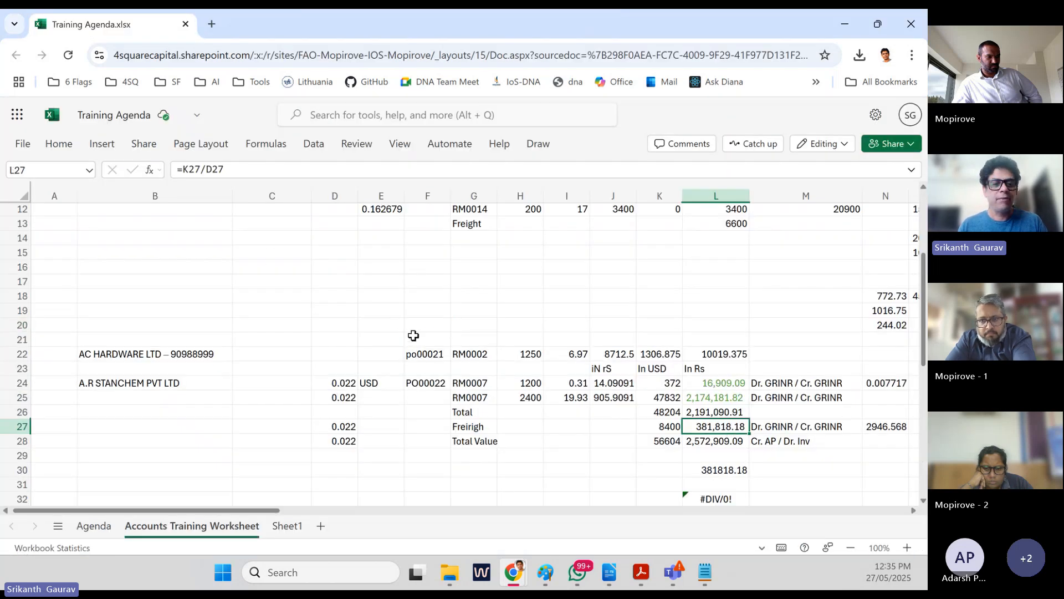
Step: Compare the Odoo entry with the spreadsheet and check the freight share in N27 against N24
key("alt+Tab")
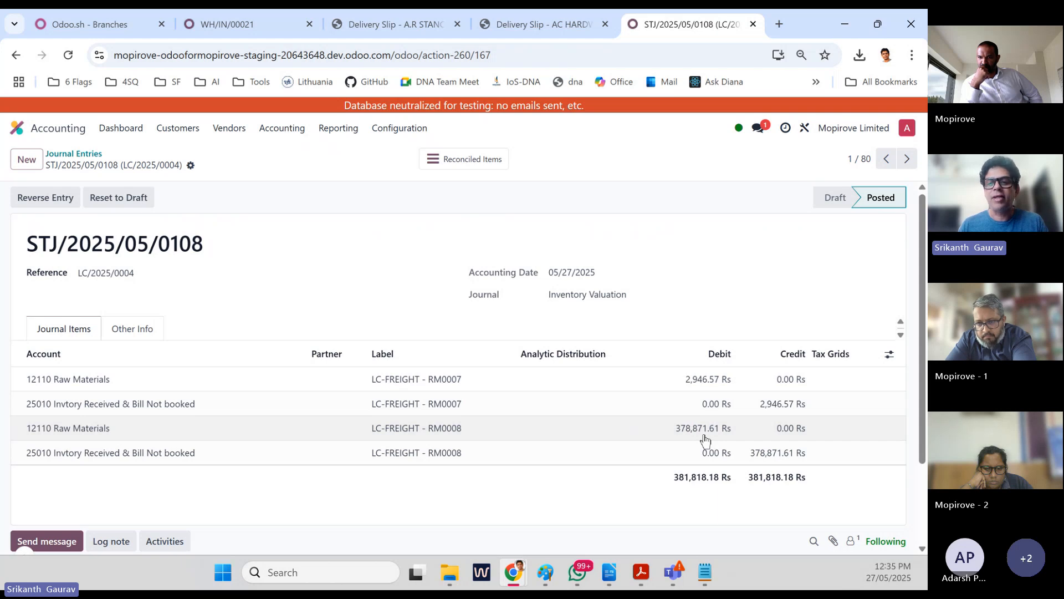
key("alt+Tab")
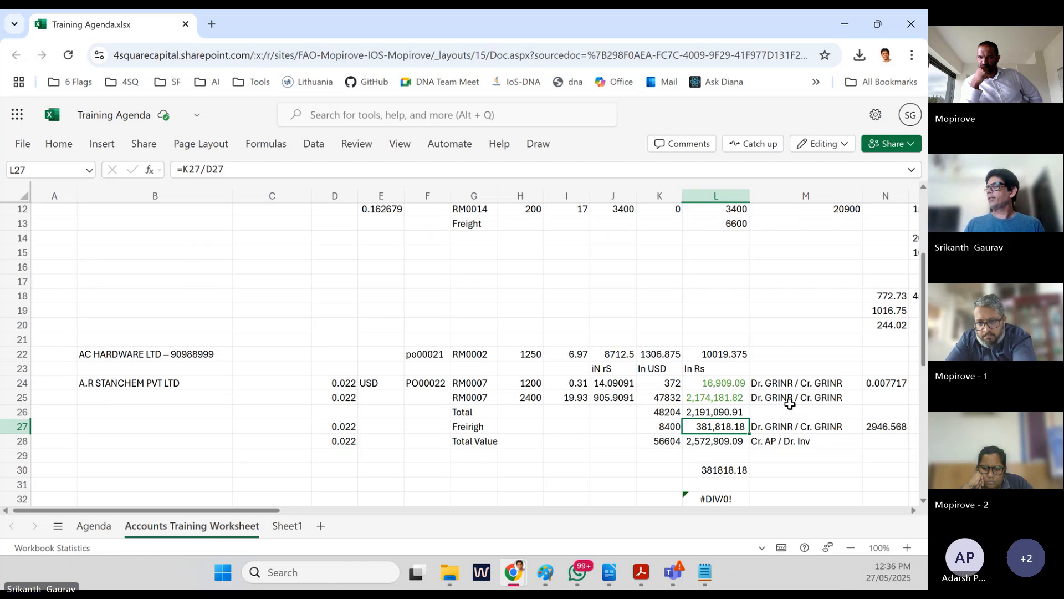
key("Right")
key("Right")
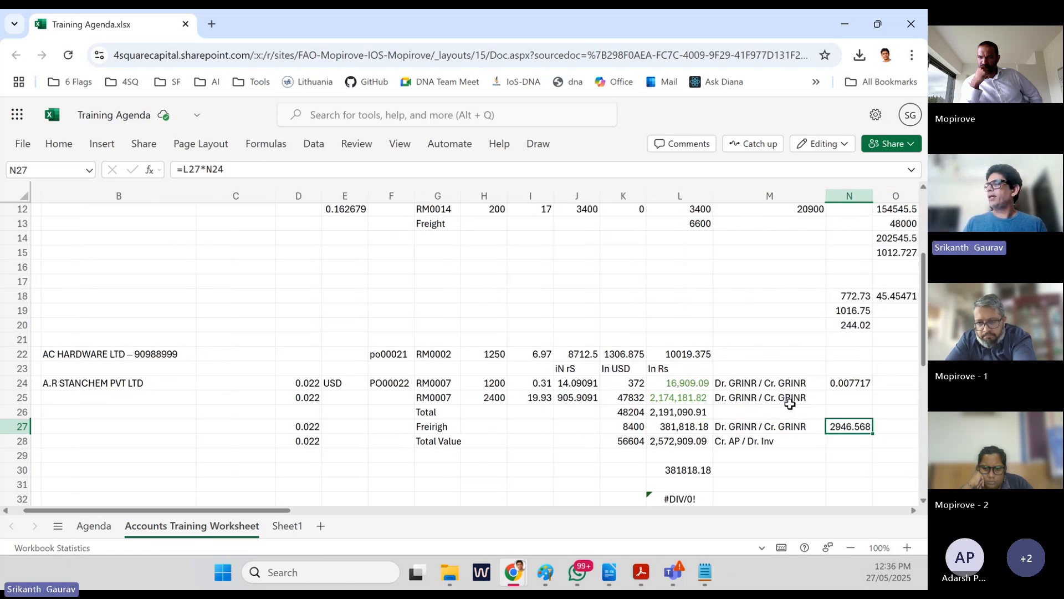
key("Up")
key("Up")
key("Up")
key("Down")
key("Down")
key("Down")
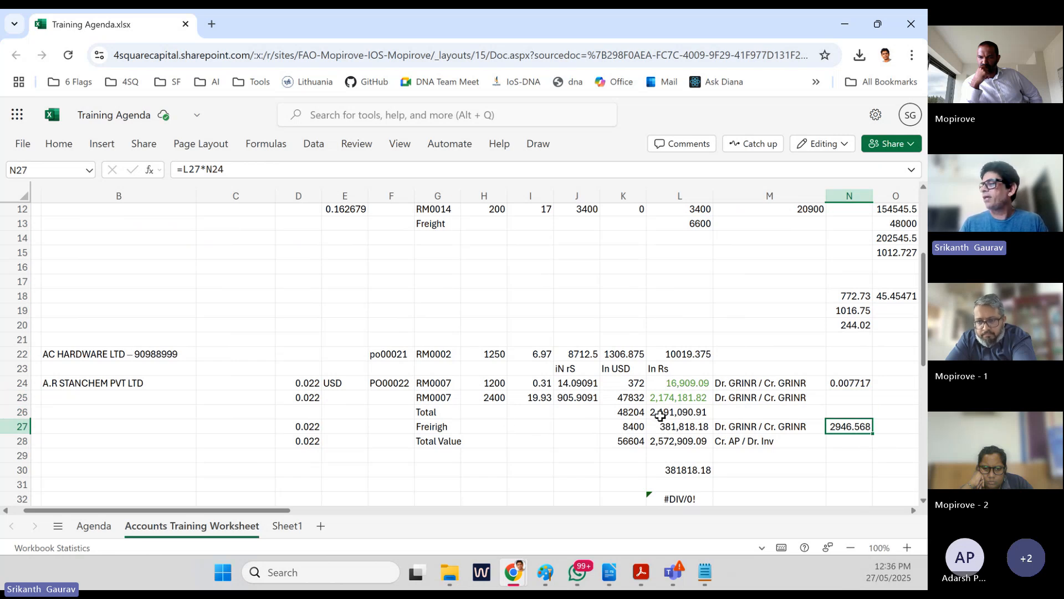
Step: Enter =L27-N27 in O27 and widen column O to show 378,871.61, matching Odoo
key("Right")
type("=")
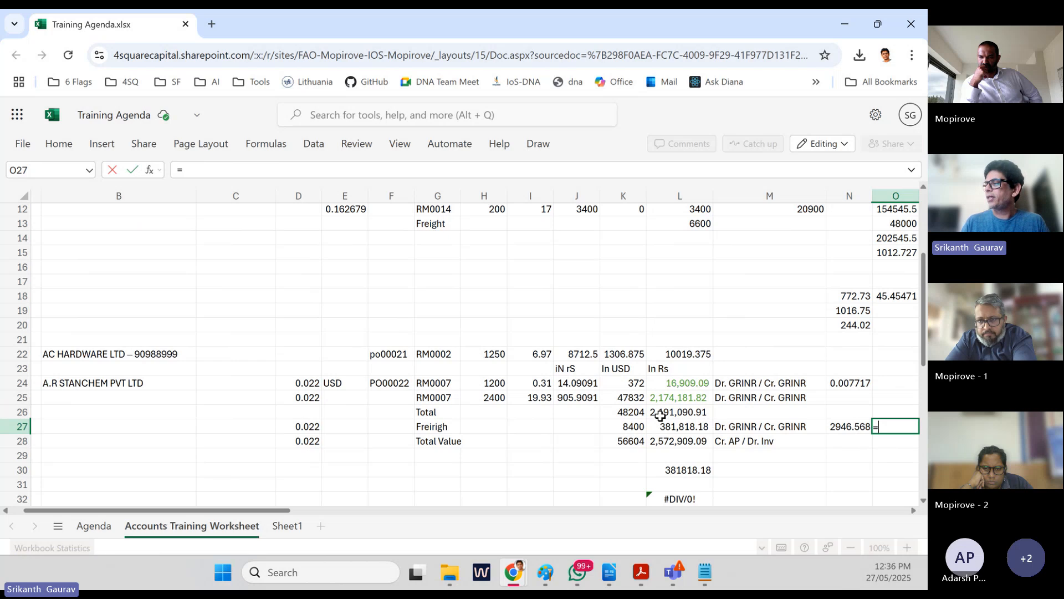
key("Left")
key("Left")
key("Left")
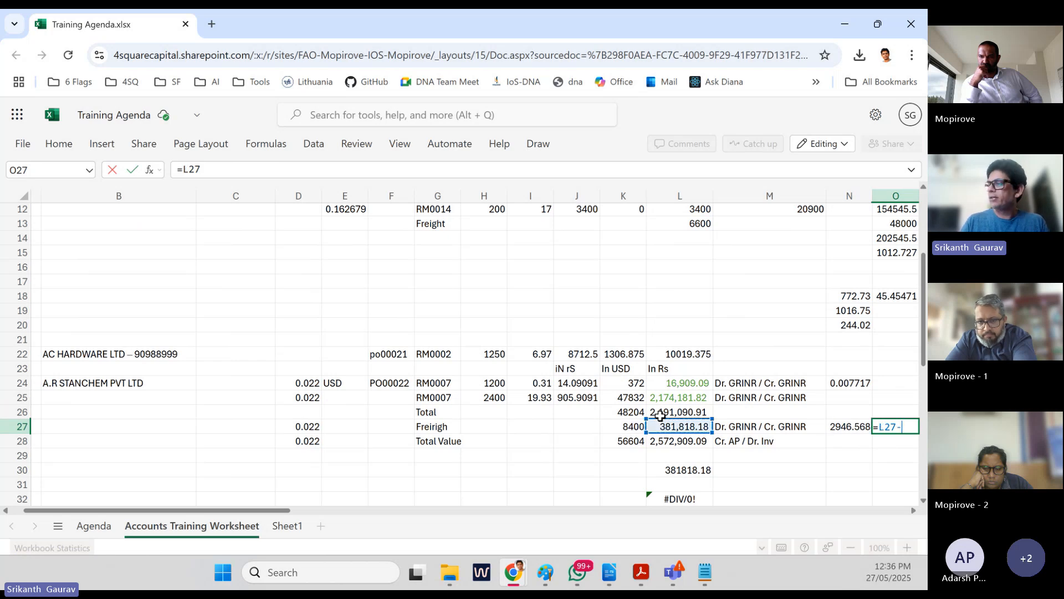
type("-")
key("Left")
key("Tab")
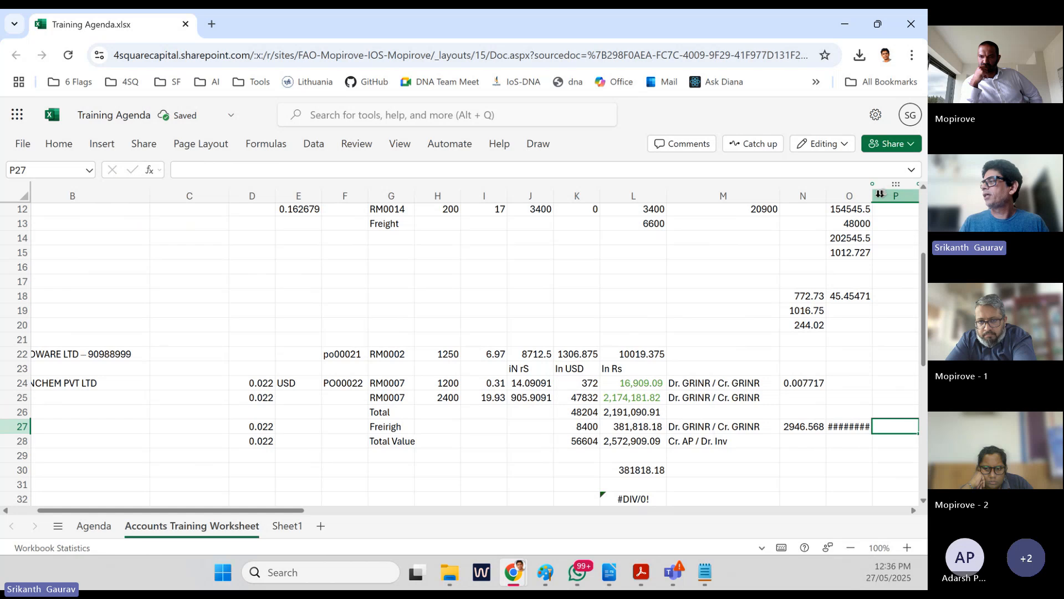
left_click_drag(873, 195, 892, 197)
key("Left")
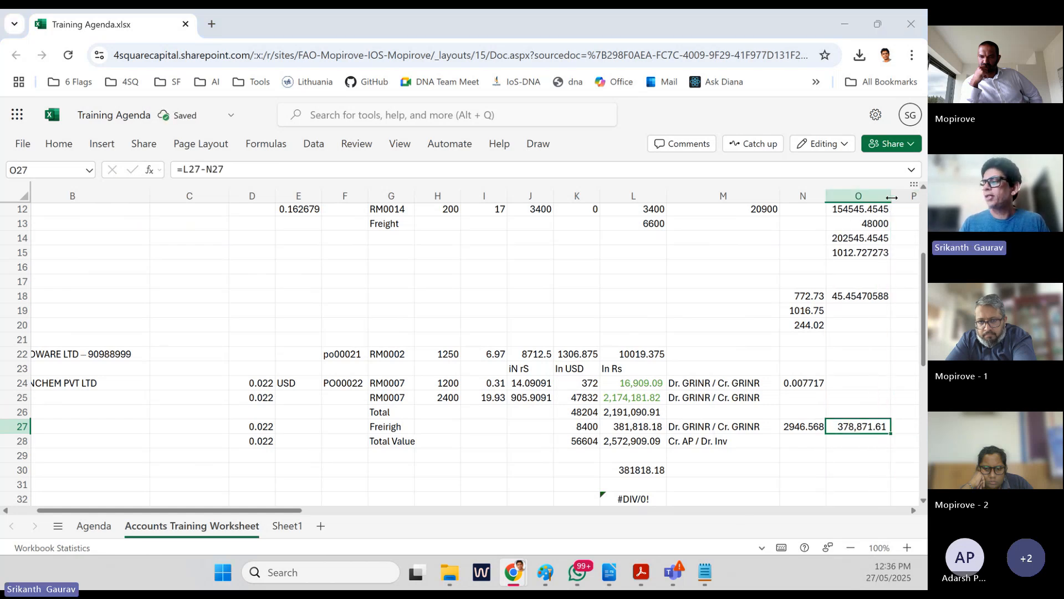
key("alt+Tab")
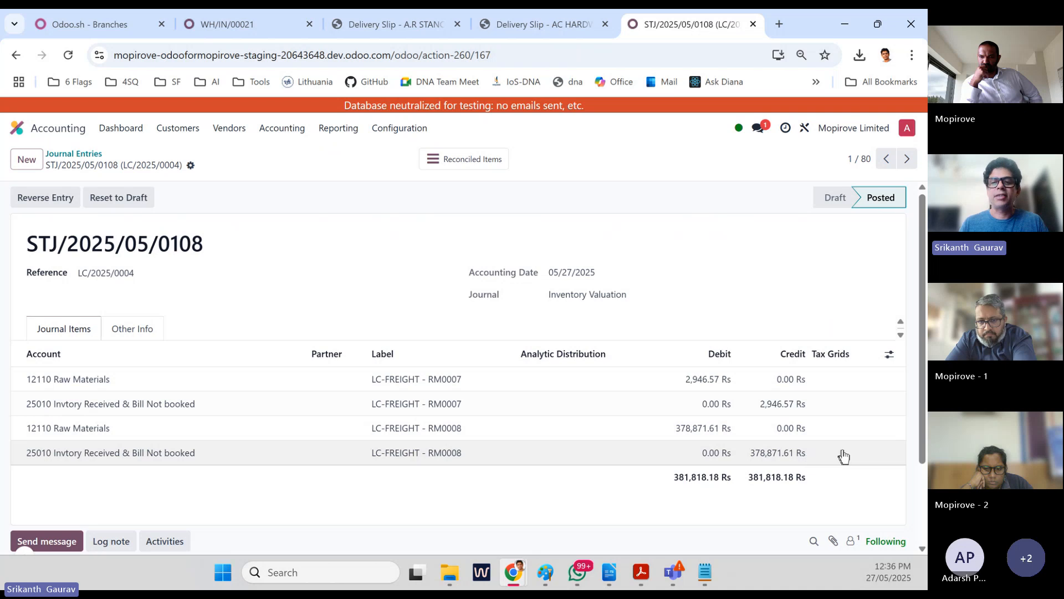
key("alt+Tab")
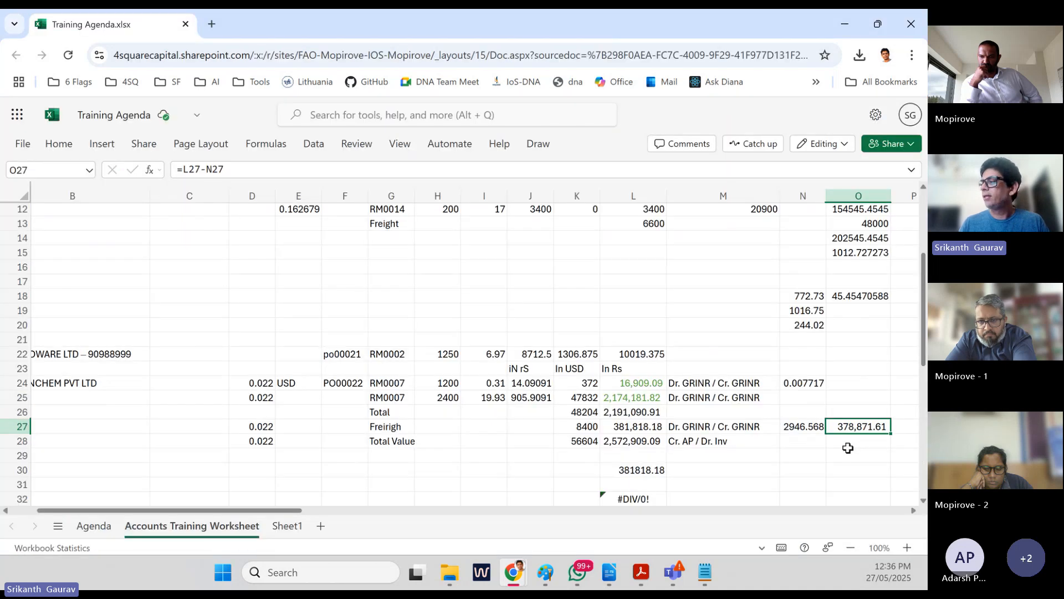
Step: Return from the freight entry to the 139 posted journal entries via Accounting > Journal Entries
key("alt+Tab")
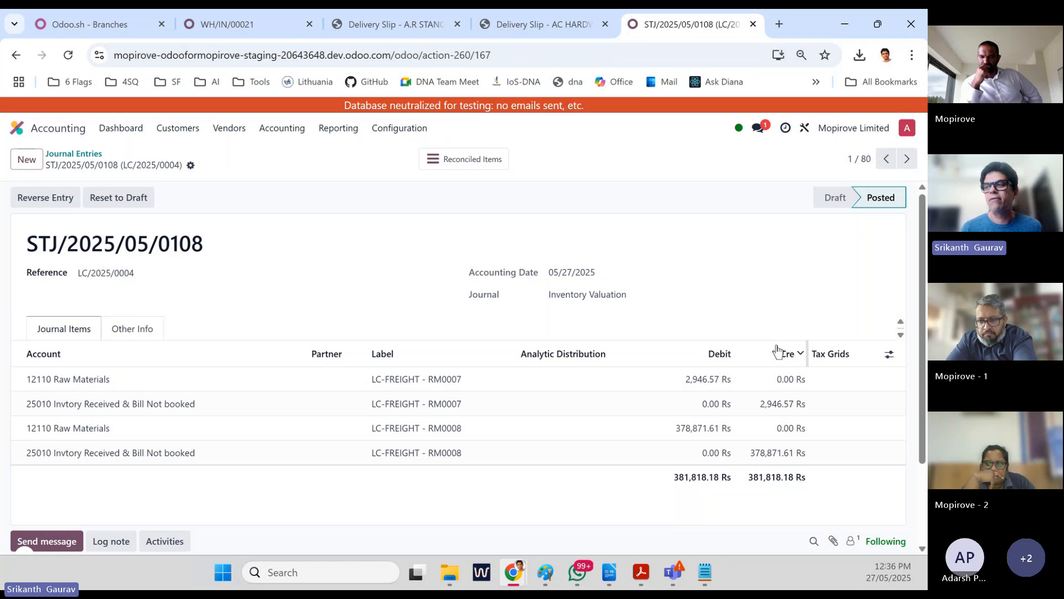
left_click(338, 129)
mouse_move(282, 130)
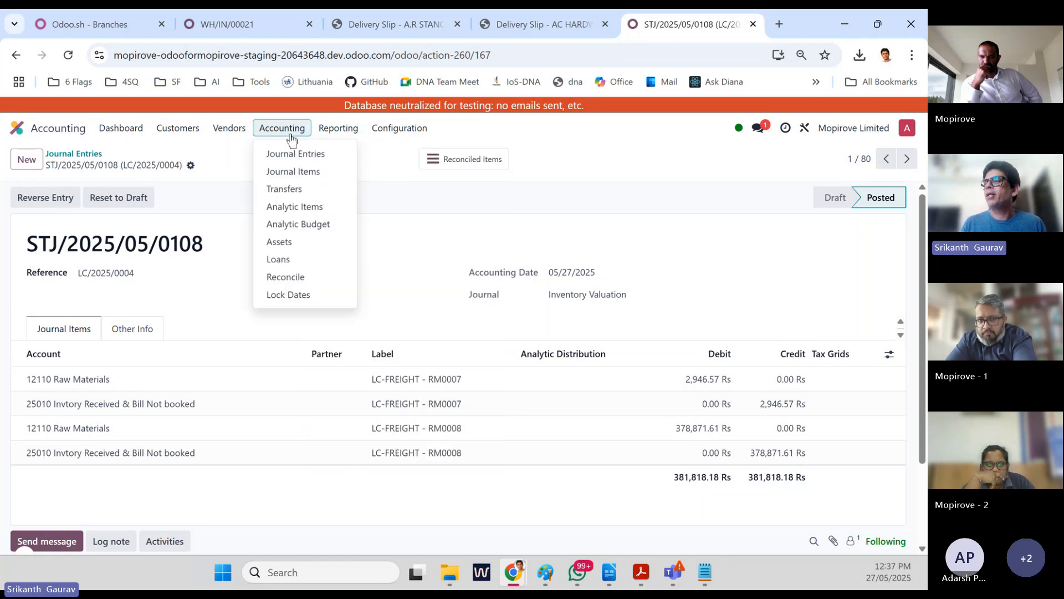
left_click(293, 153)
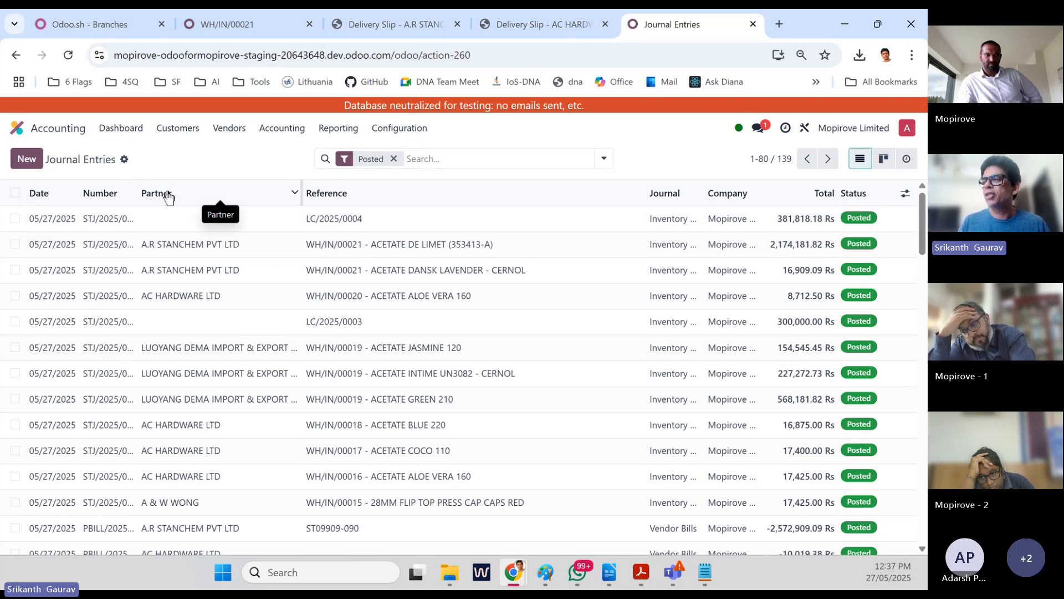
Step: Widen the Number column and scroll through the posted journal entries list
left_click_drag(136, 188, 192, 191)
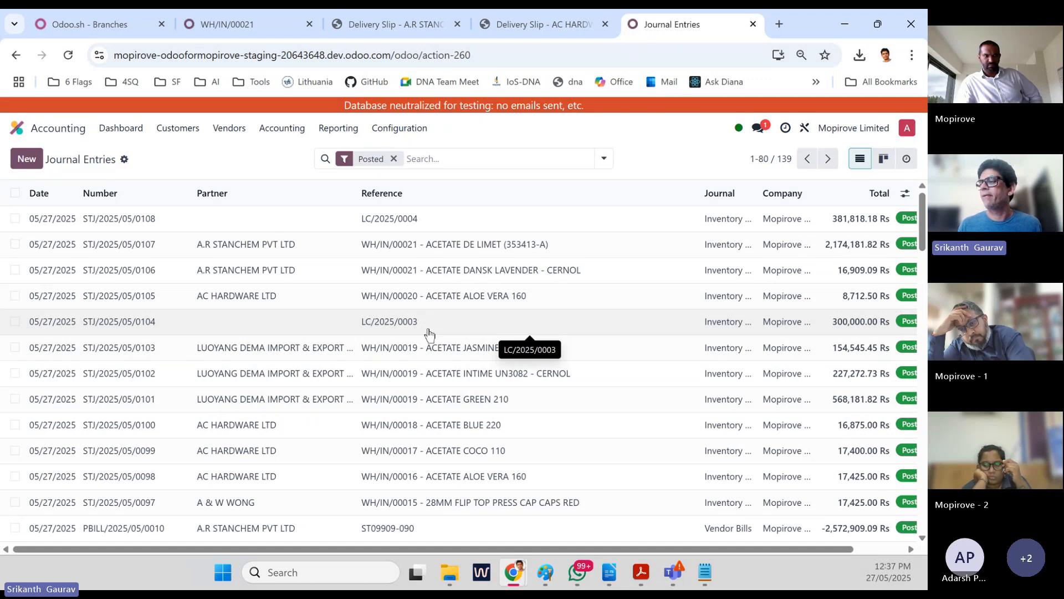
scroll(438, 424, "down", 1)
scroll(437, 423, "up", 1)
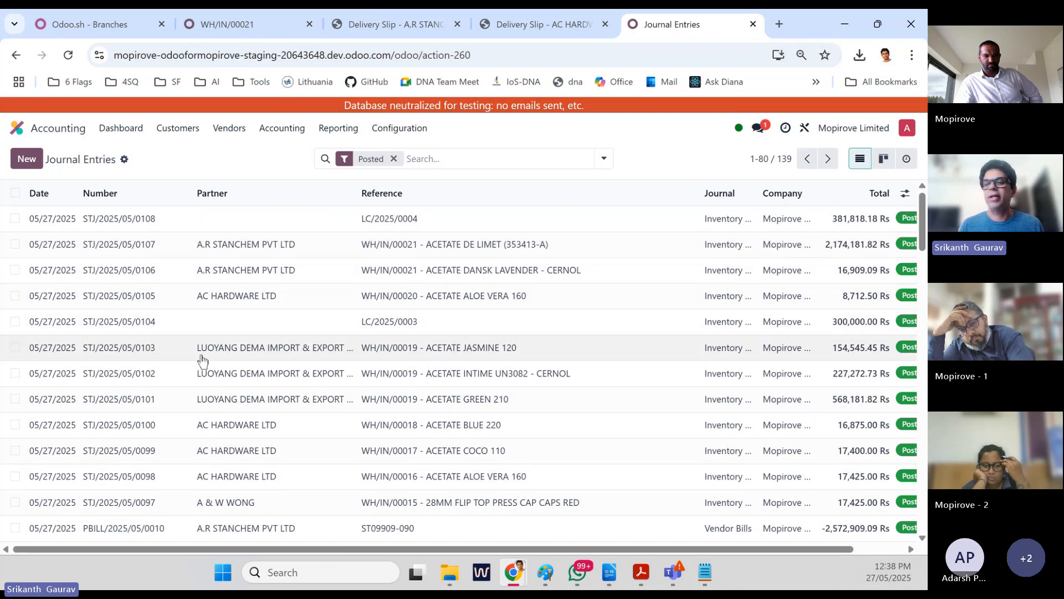
scroll(203, 360, "down", 1)
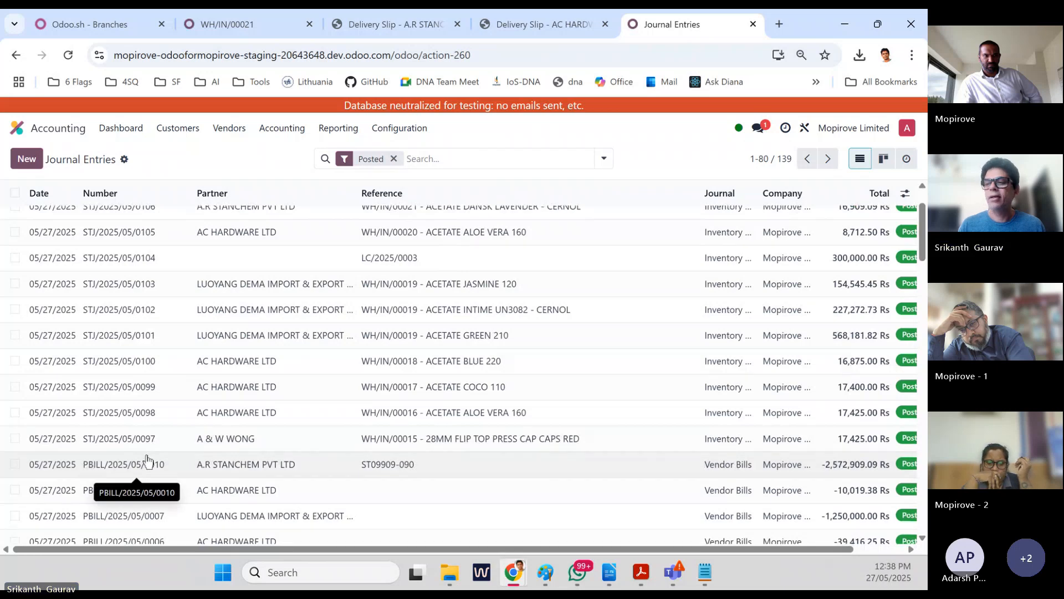
scroll(147, 460, "down", 6)
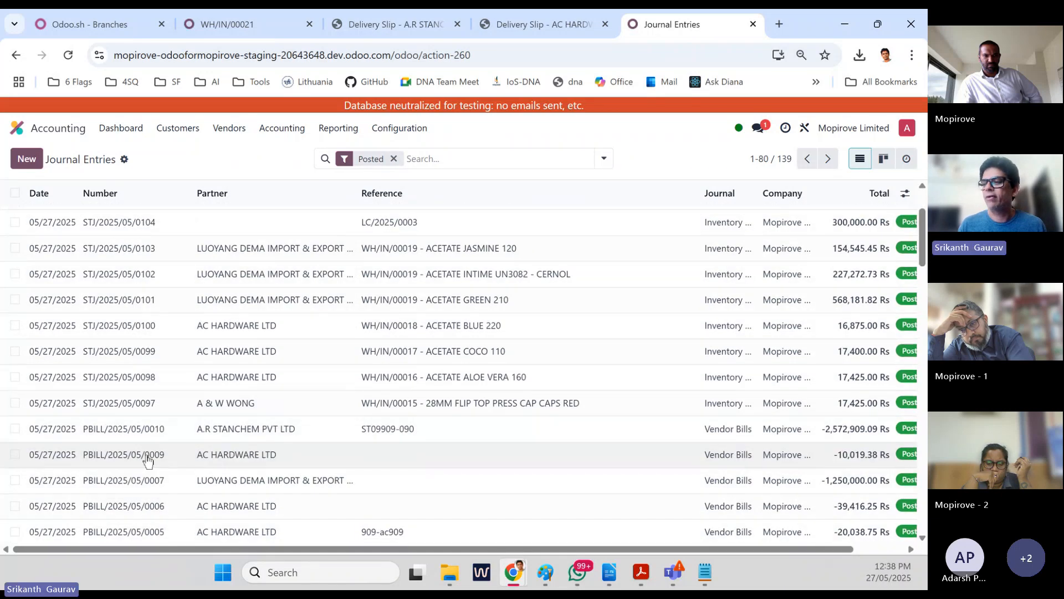
scroll(147, 461, "down", 3)
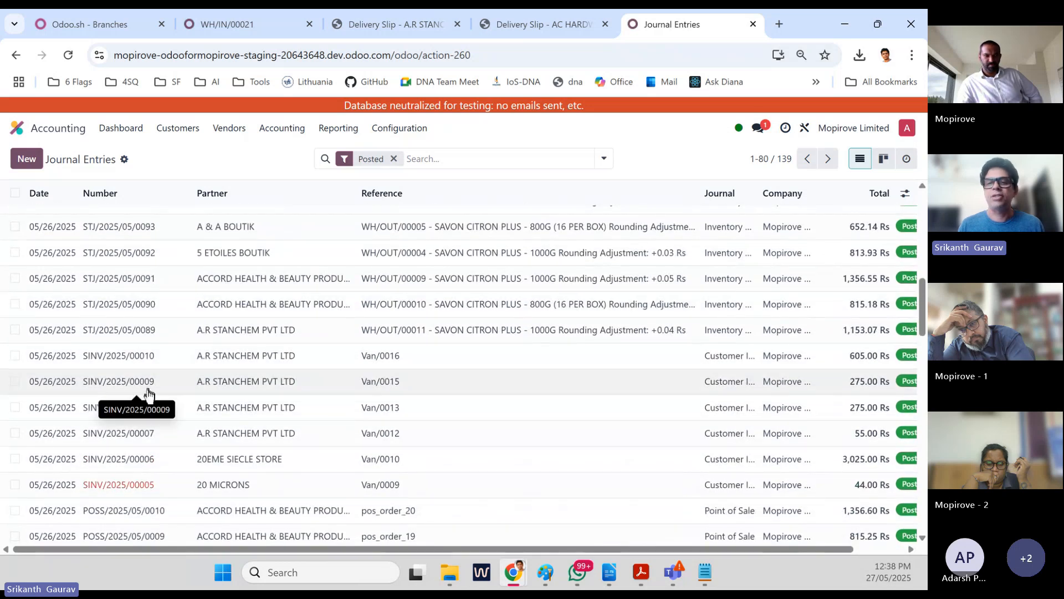
scroll(159, 399, "down", 2)
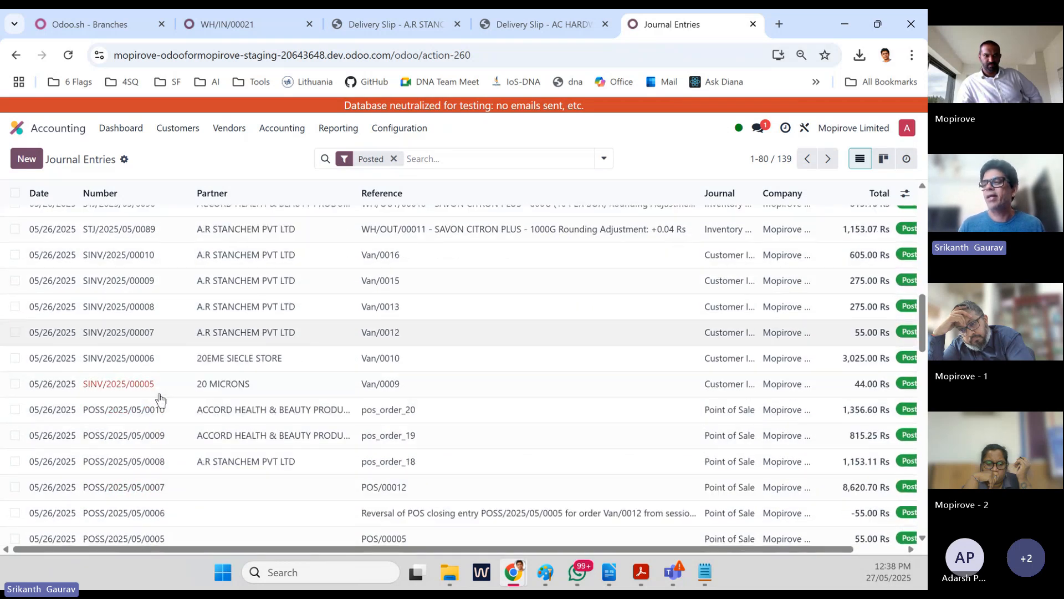
scroll(128, 466, "down", 6)
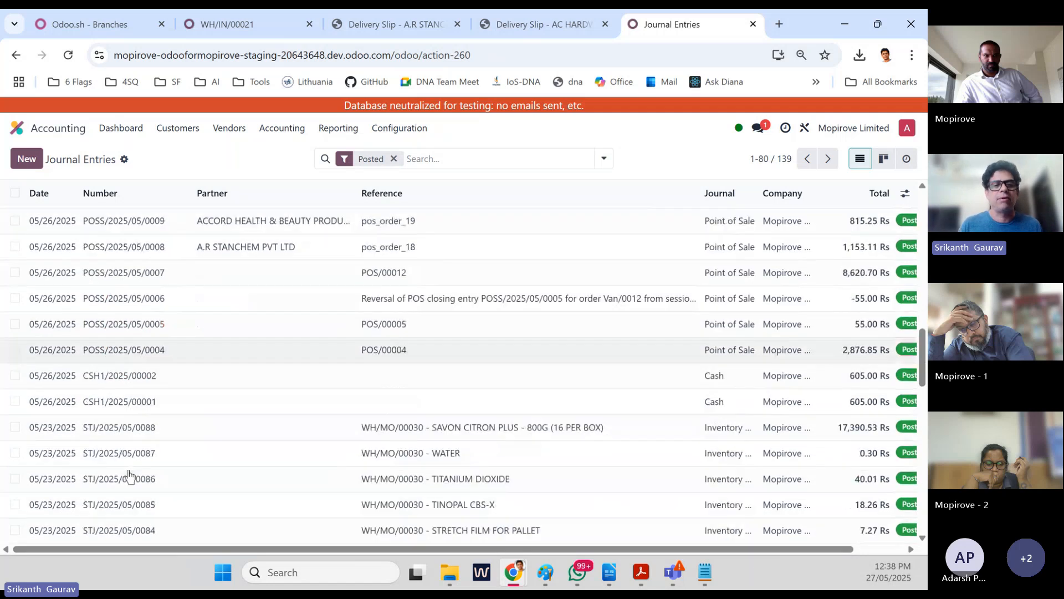
scroll(130, 475, "down", 3)
scroll(129, 475, "up", 9)
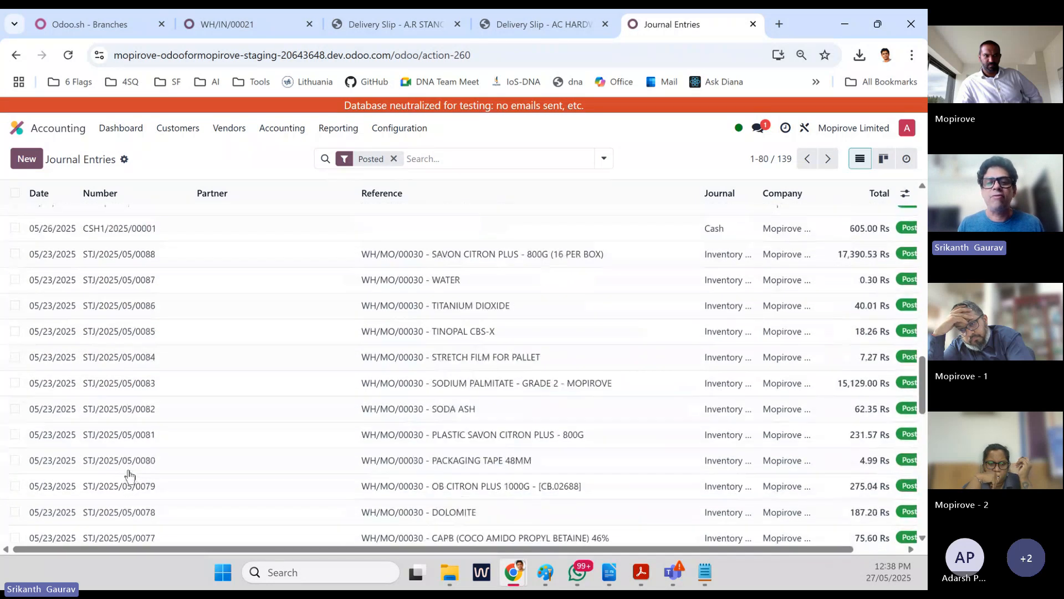
scroll(129, 476, "up", 6)
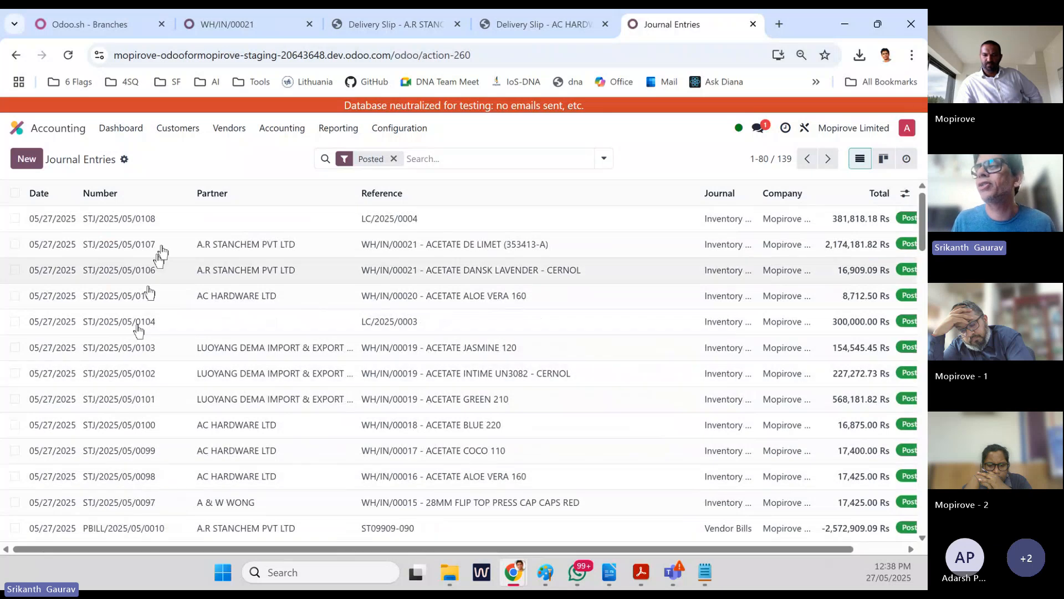
Step: Switch between the WH/IN/00021 receipt and journal entries tabs, browsing the Reporting and Customers menus
left_click(282, 129)
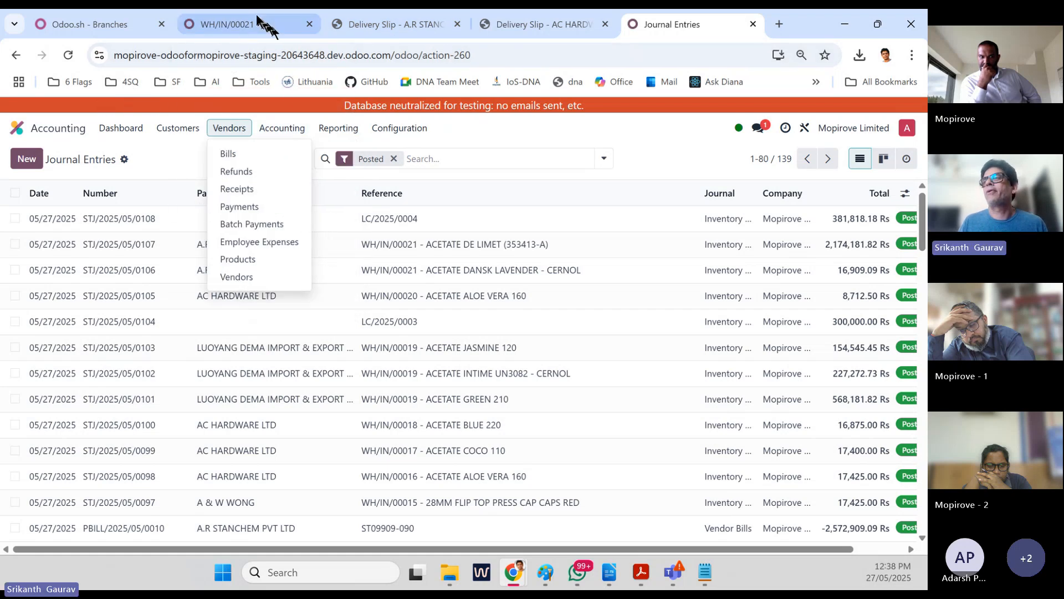
left_click(241, 25)
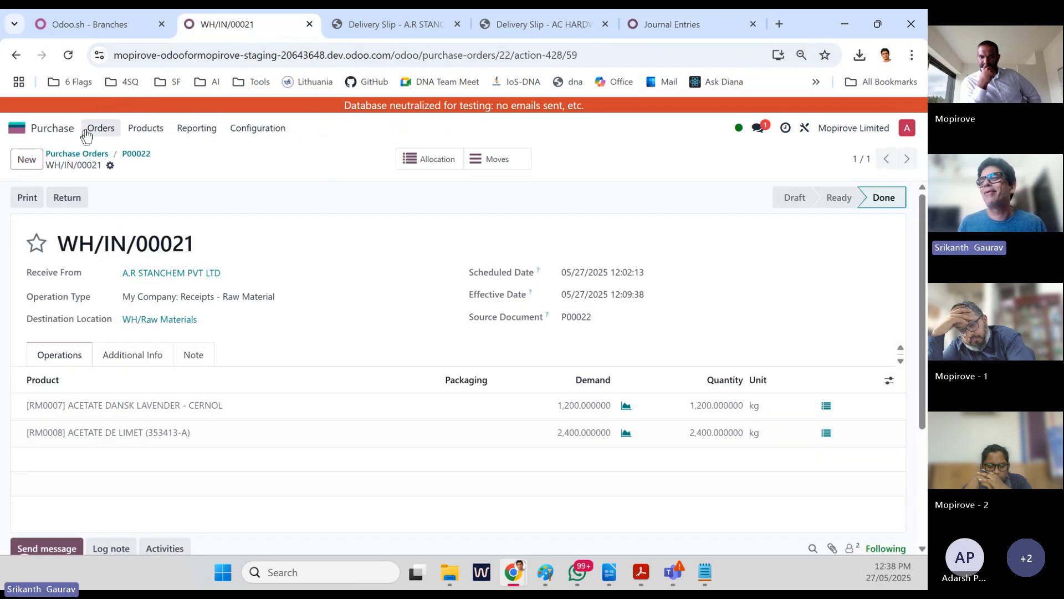
left_click(692, 26)
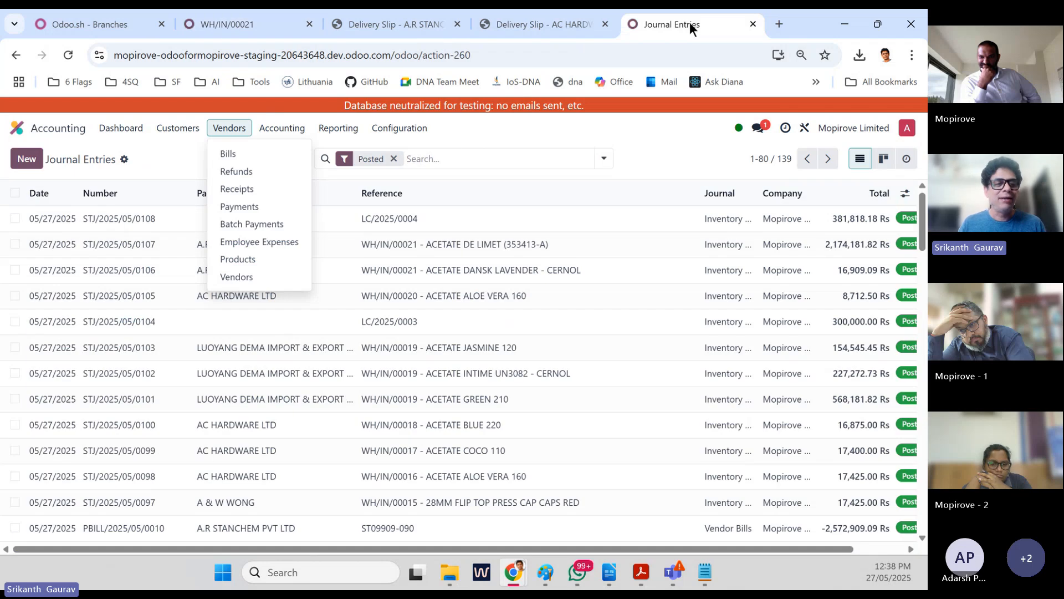
left_click(333, 131)
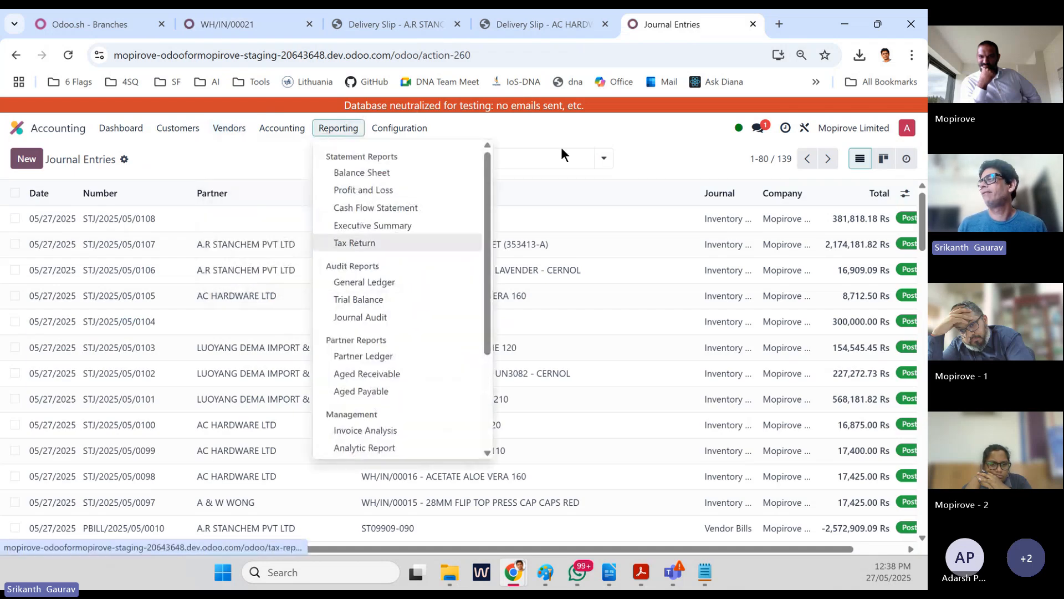
left_click(703, 139)
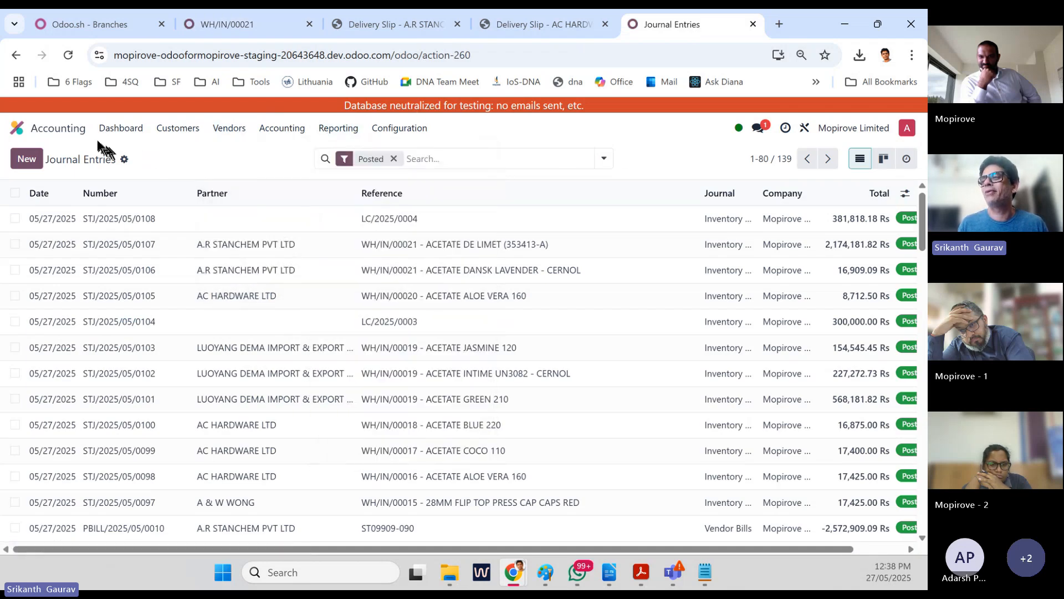
left_click(202, 134)
mouse_move(216, 133)
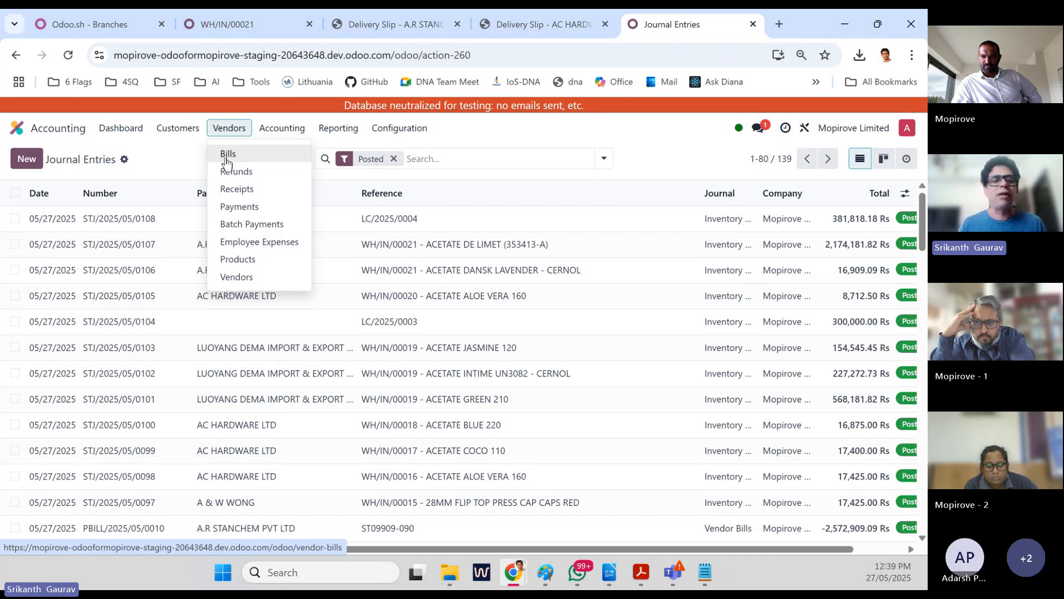
Step: Open the empty draft vendor bill from Vendors > Bills and cancel it
left_click(227, 155)
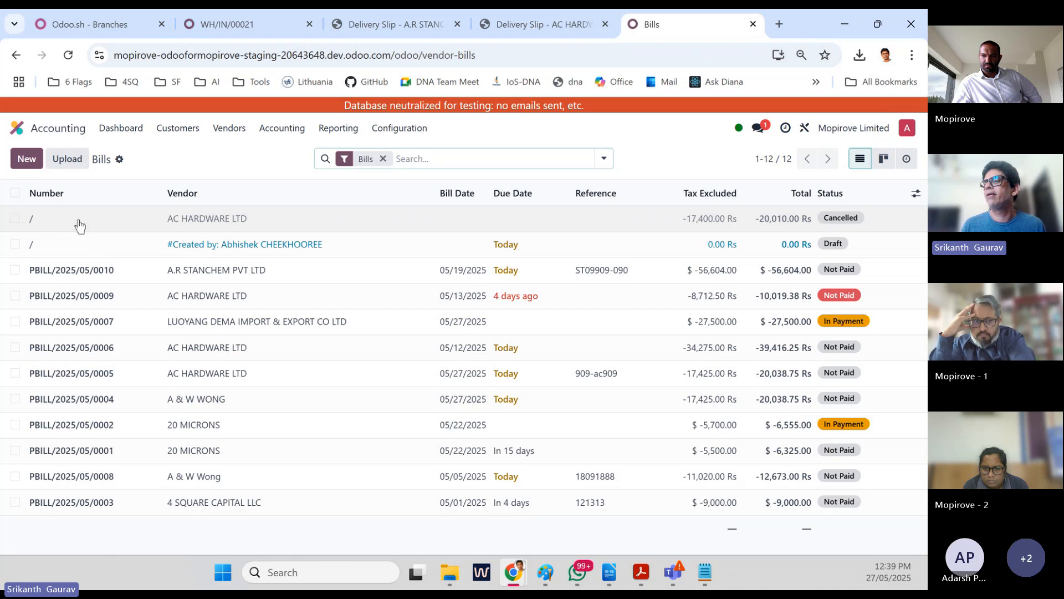
left_click(233, 249)
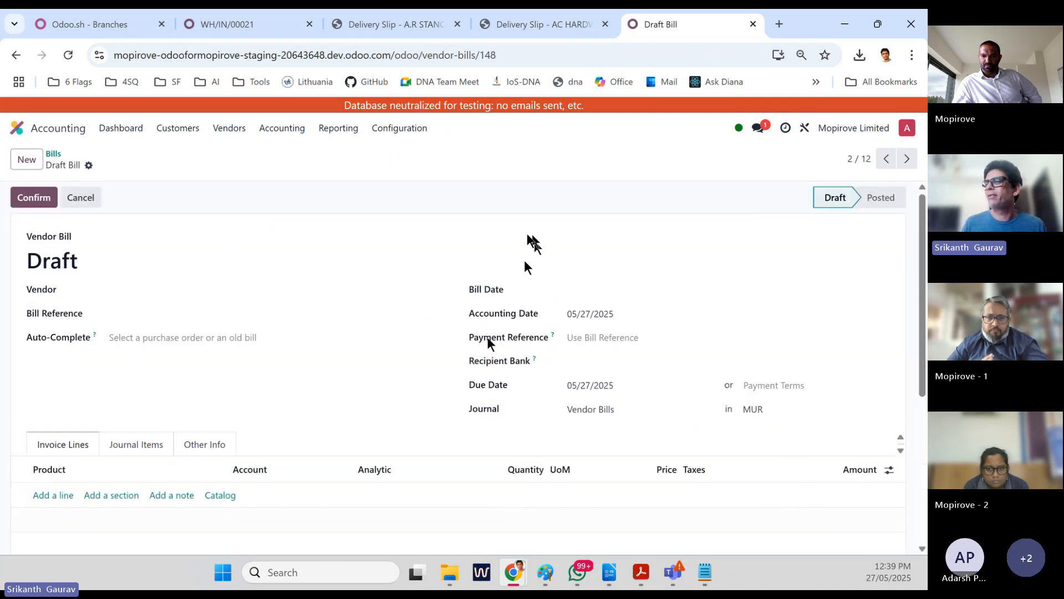
left_click(82, 199)
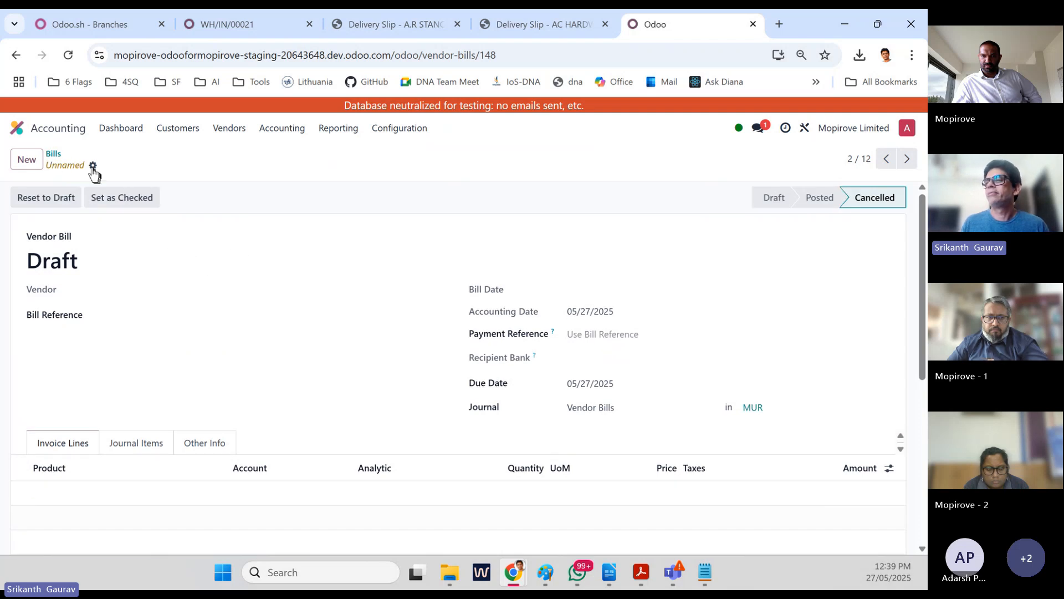
Step: Delete the cancelled empty bill from the Bills list, leaving 11 bills
left_click(53, 155)
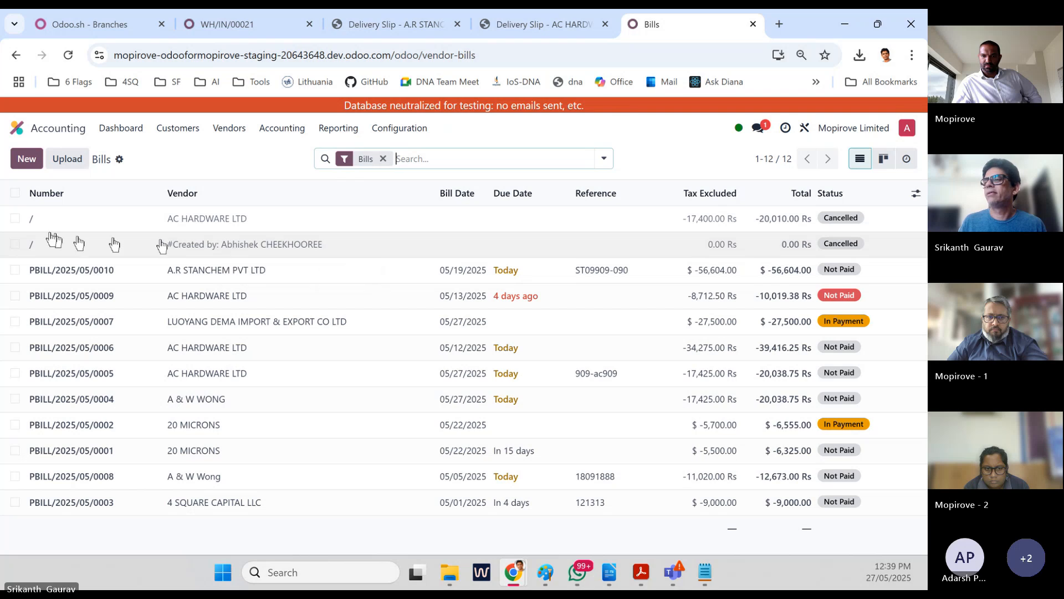
left_click(16, 244)
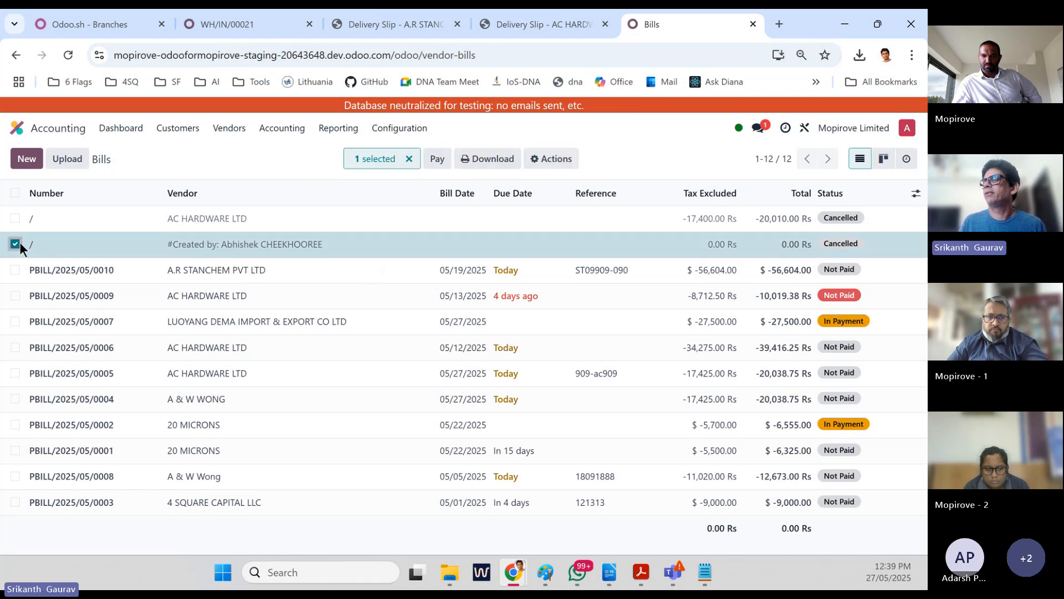
left_click(548, 159)
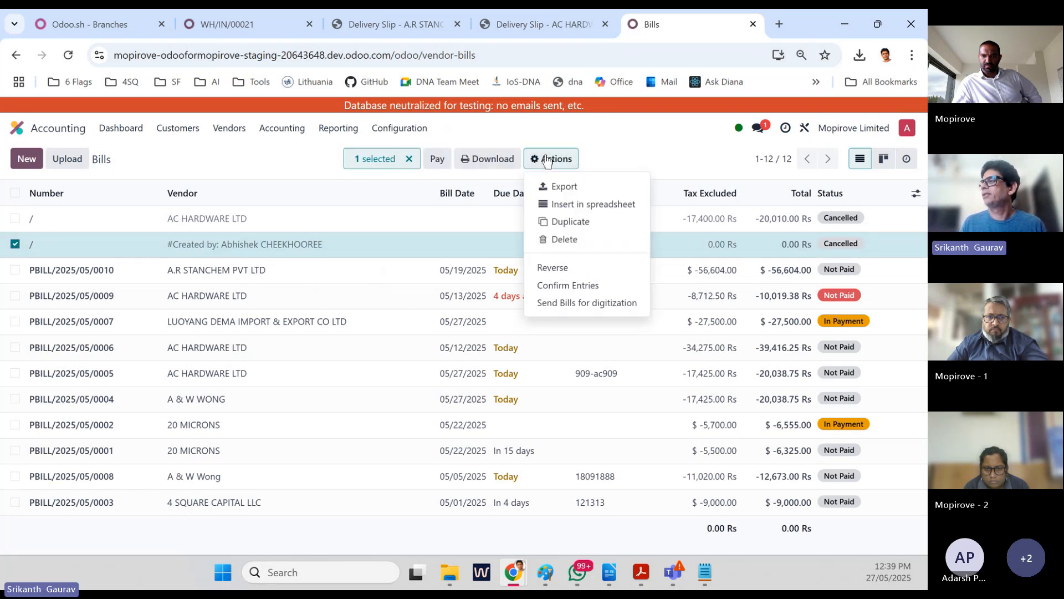
left_click(564, 239)
left_click(283, 387)
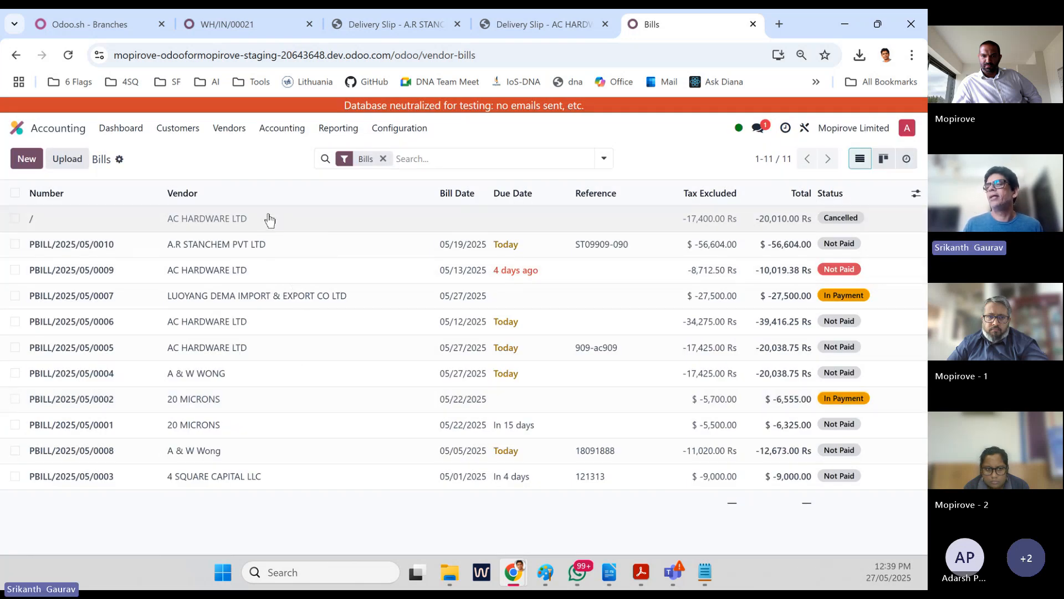
Step: Start a new vendor bill with vendor A.R STANCHEM PVT LTD in USD
left_click(26, 160)
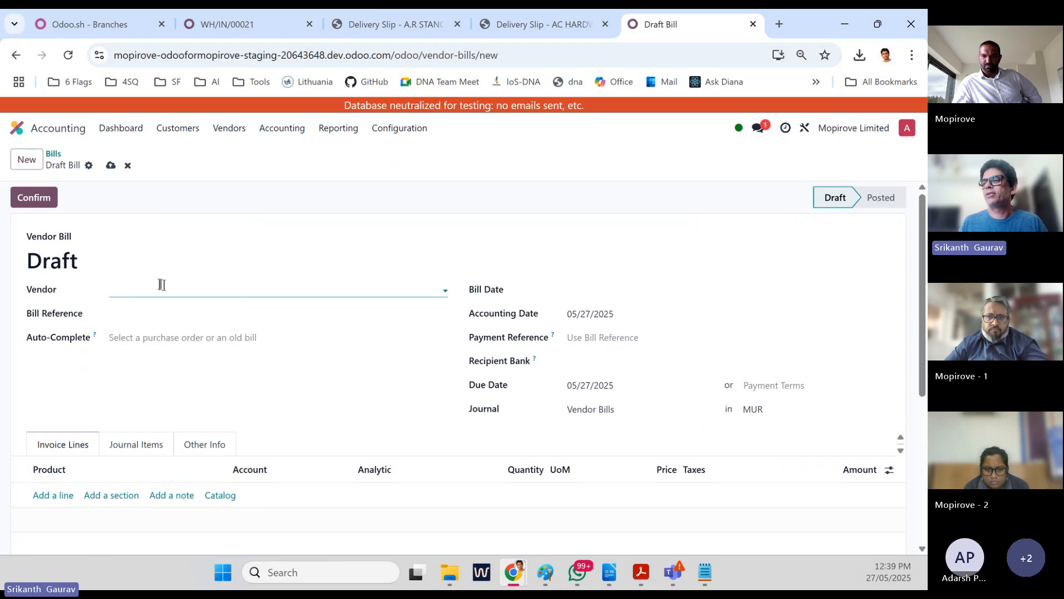
left_click(159, 284)
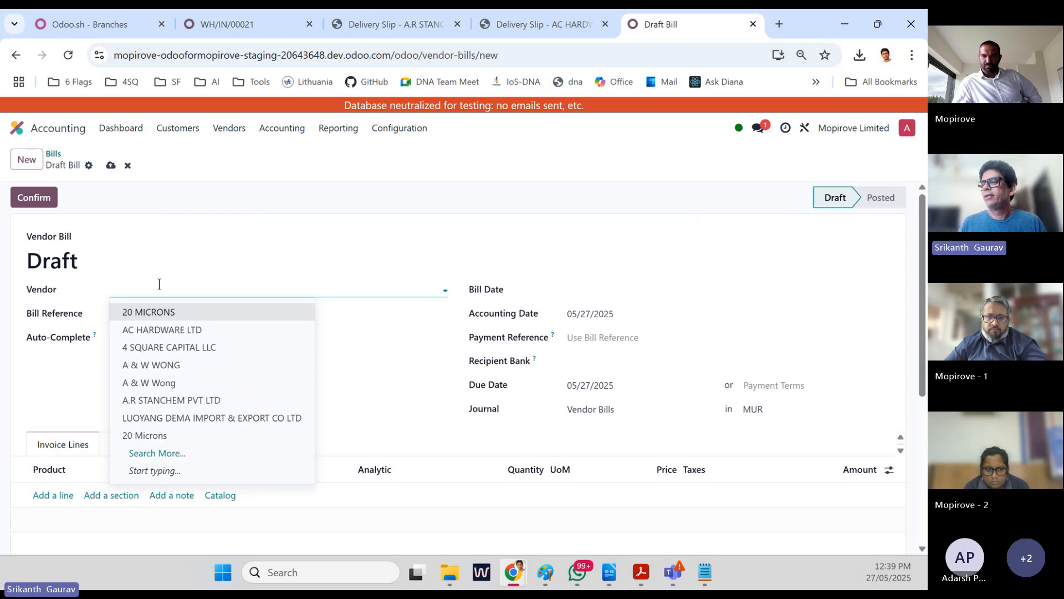
left_click(159, 400)
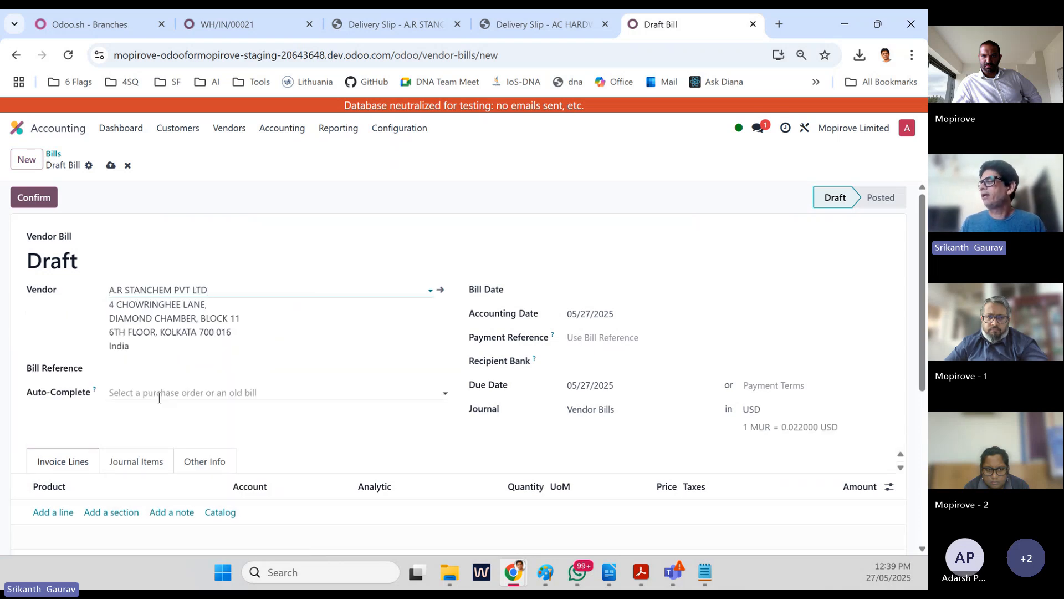
left_click(780, 428)
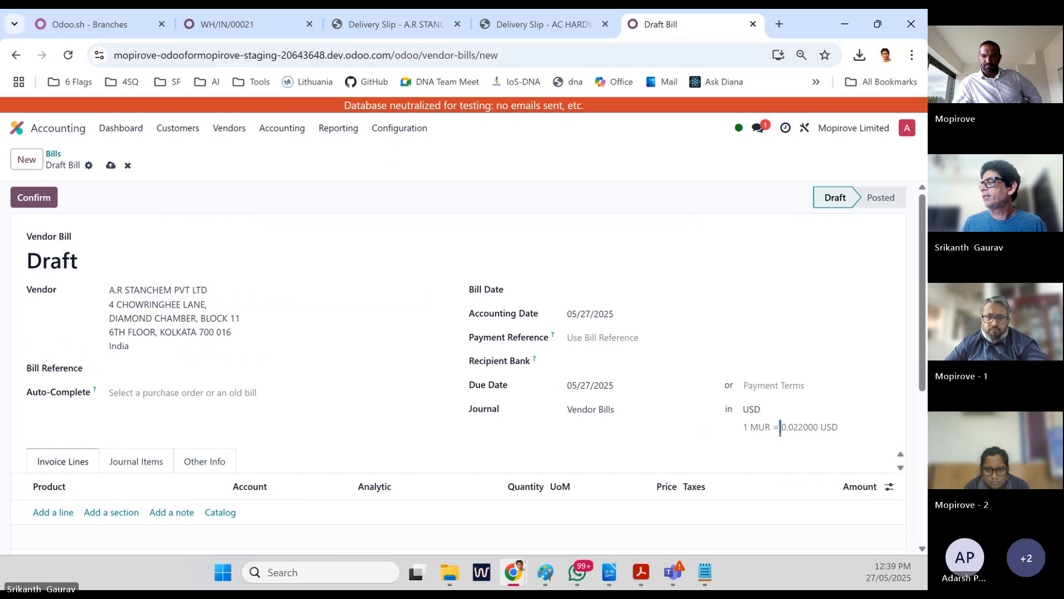
double_click(814, 427)
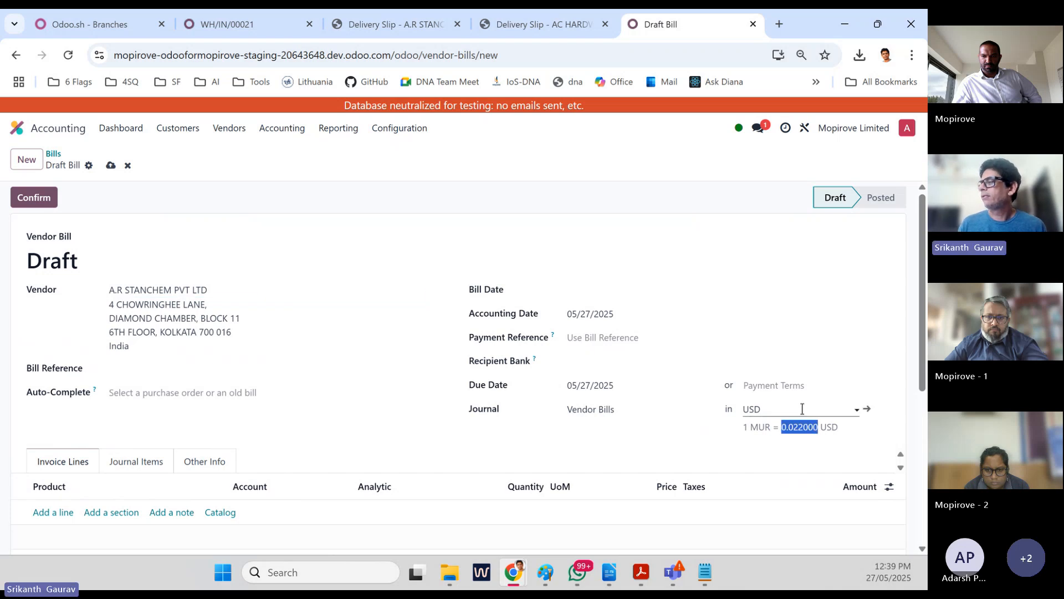
Step: Review the USD rates, including the 05/27/2025 row, then return to the draft bill
left_click(862, 412)
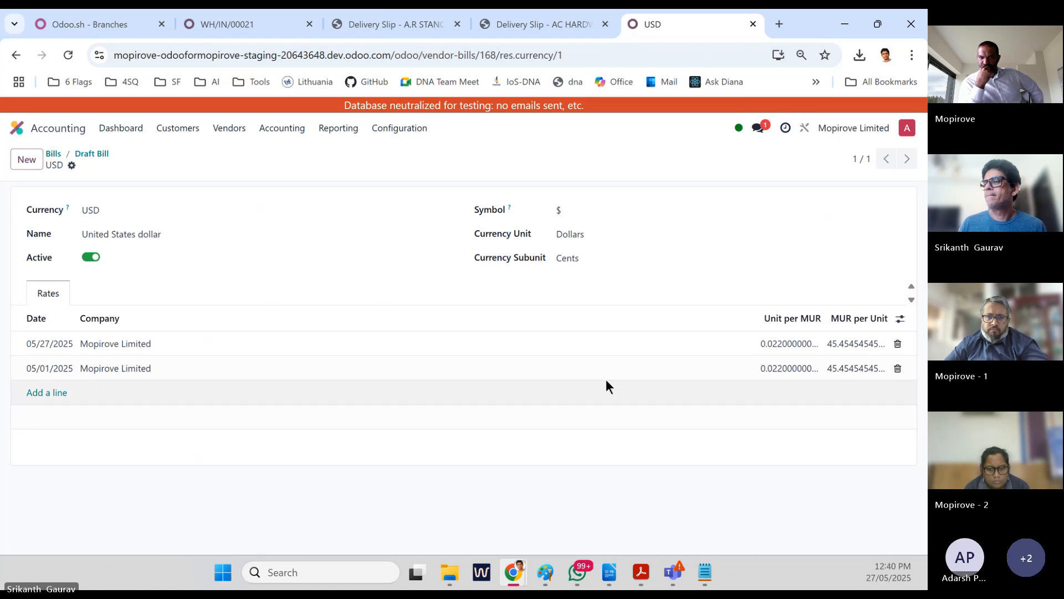
left_click(511, 351)
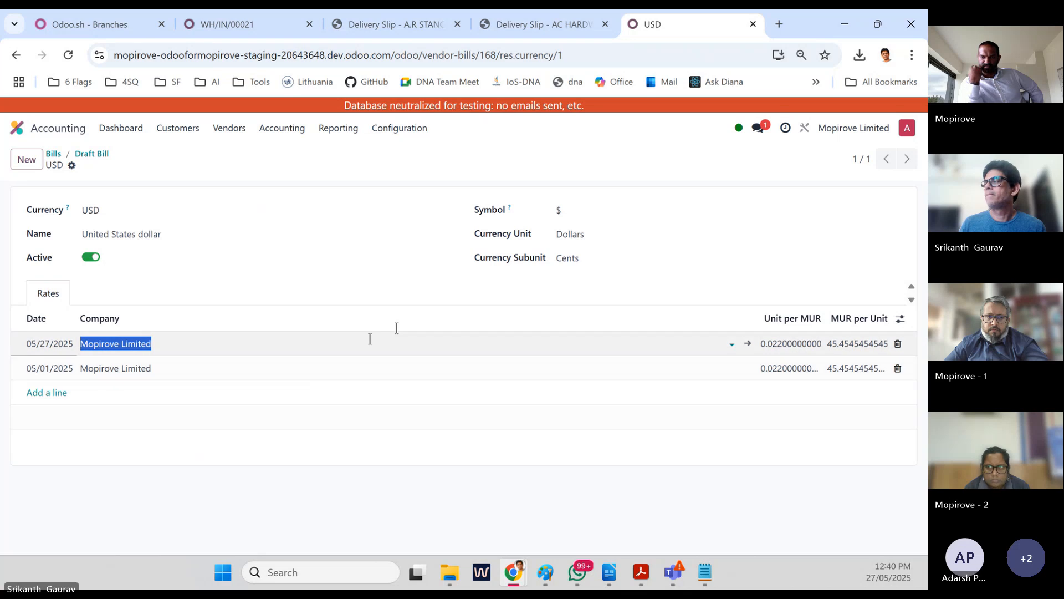
left_click(83, 158)
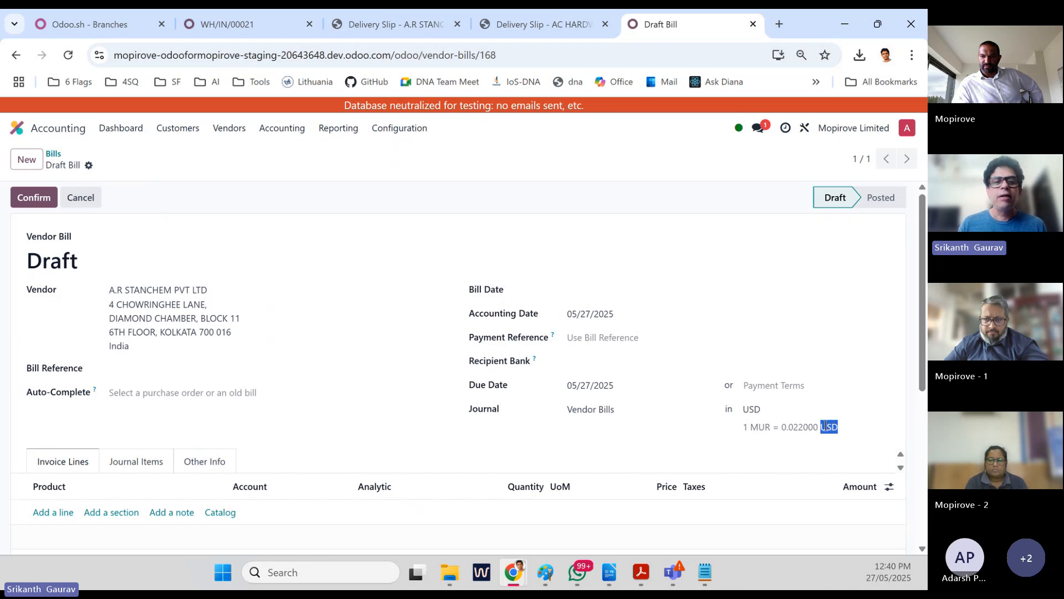
Step: Fill the bill with RM0007, RM0008 and LC-FREIGHT lines copied from an earlier PBILL bill
left_click(797, 429)
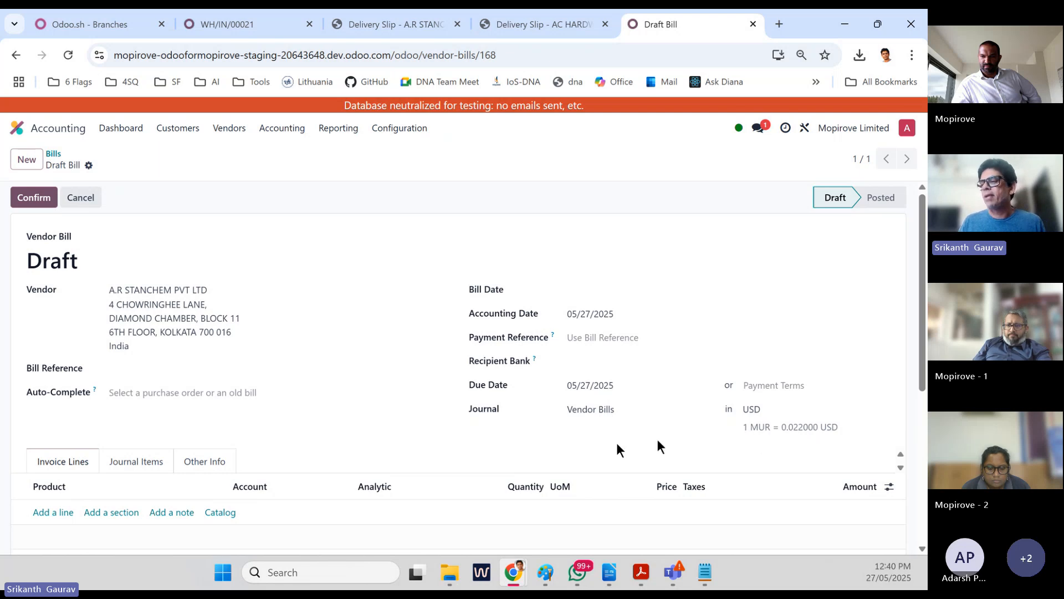
scroll(401, 447, "down", 1)
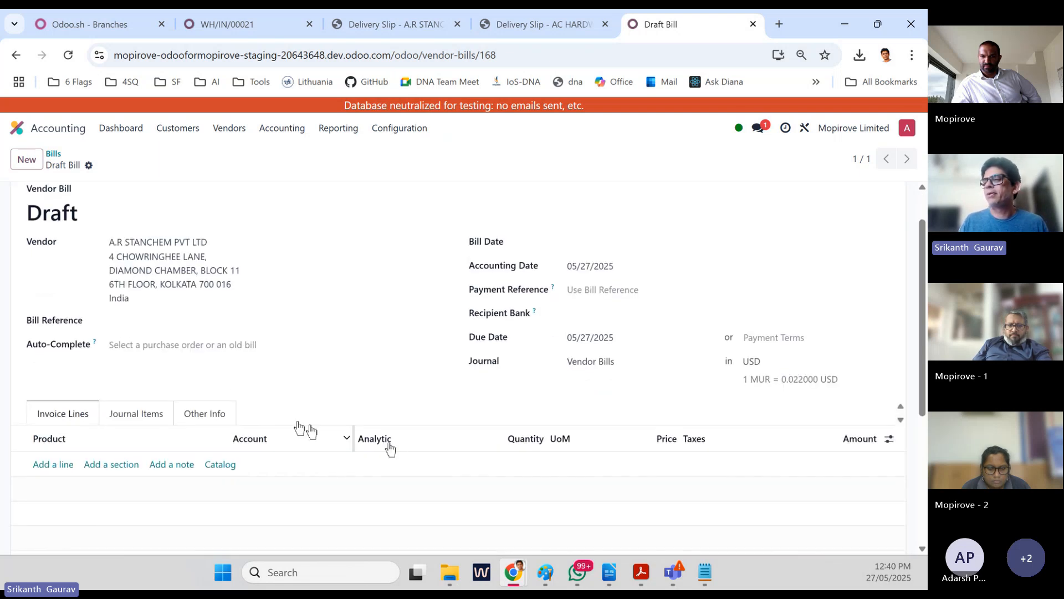
left_click(165, 350)
left_click(158, 366)
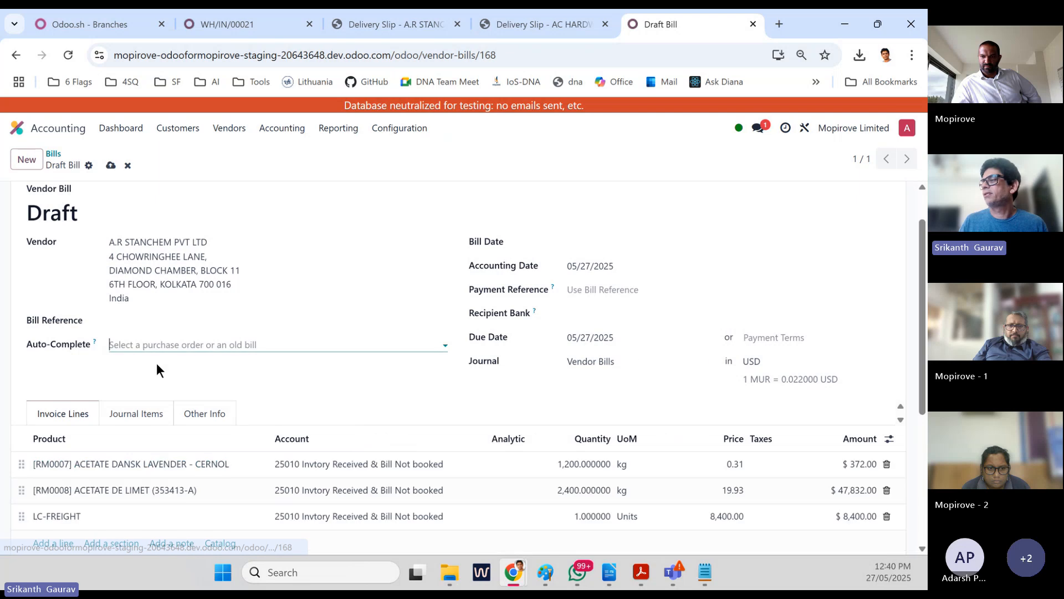
double_click(768, 377)
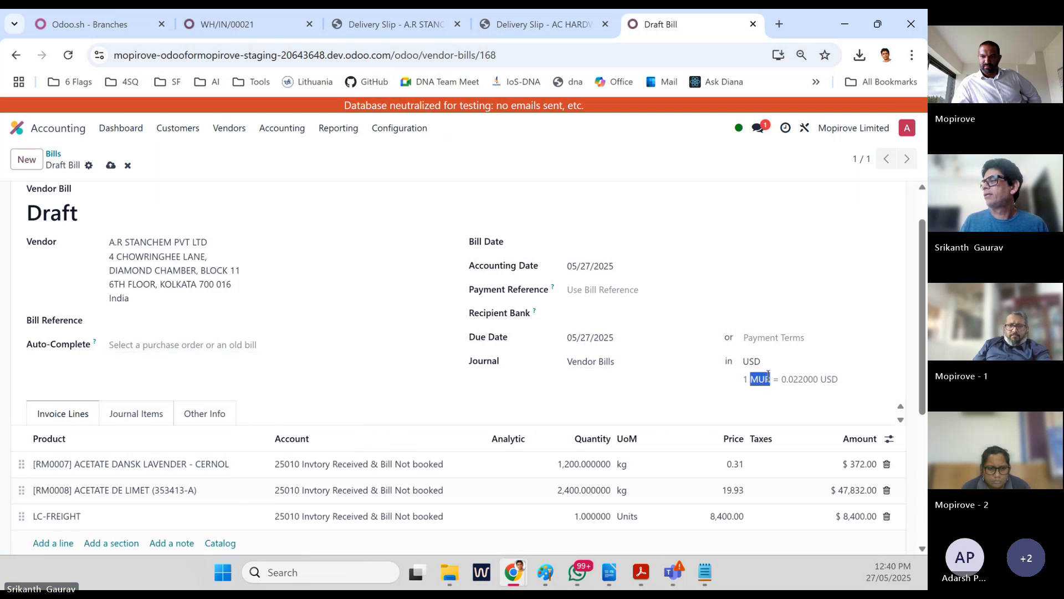
left_click(656, 361)
left_click(657, 365)
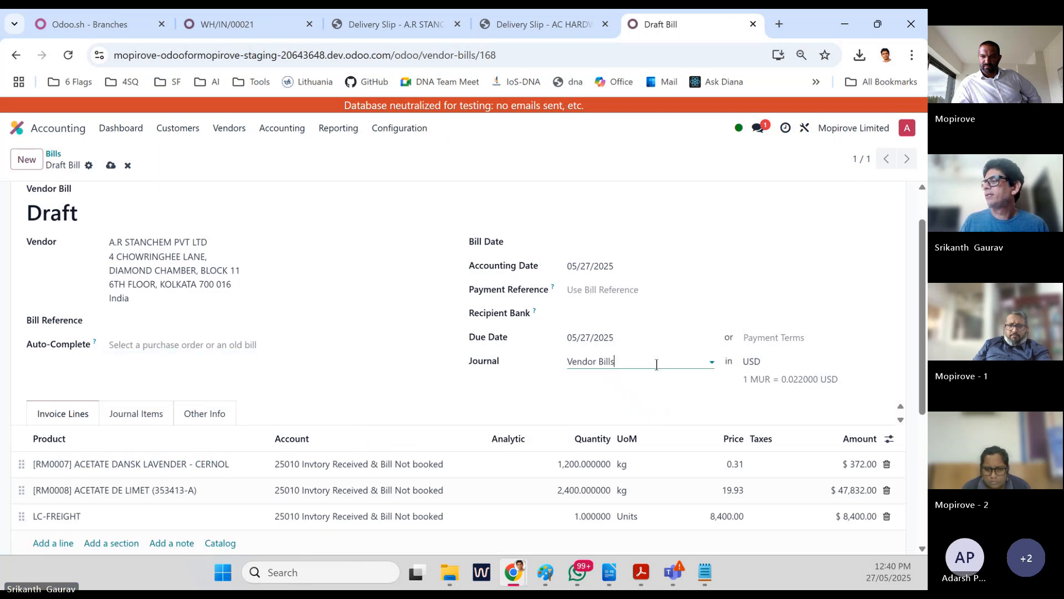
Step: Set payment terms to N45 and accounting date to 05/22/2025, then save the draft bill
left_click(832, 335)
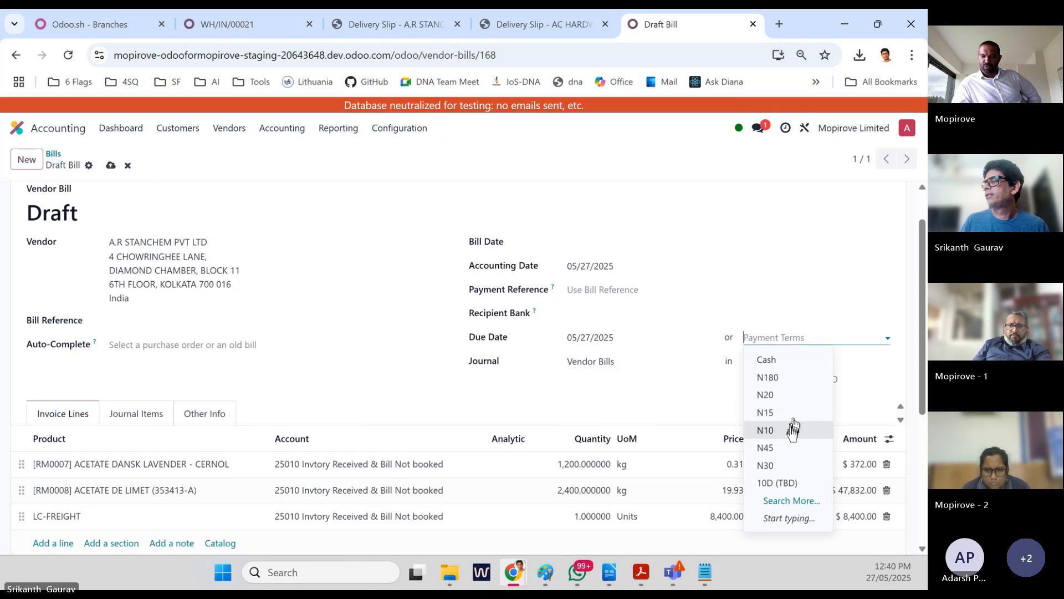
left_click(785, 448)
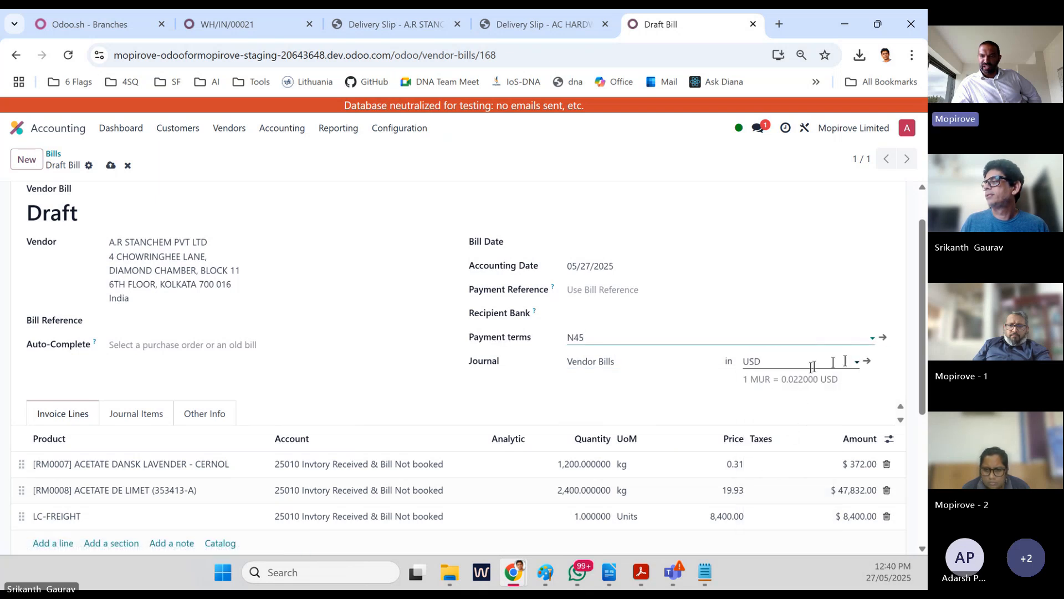
left_click(849, 386)
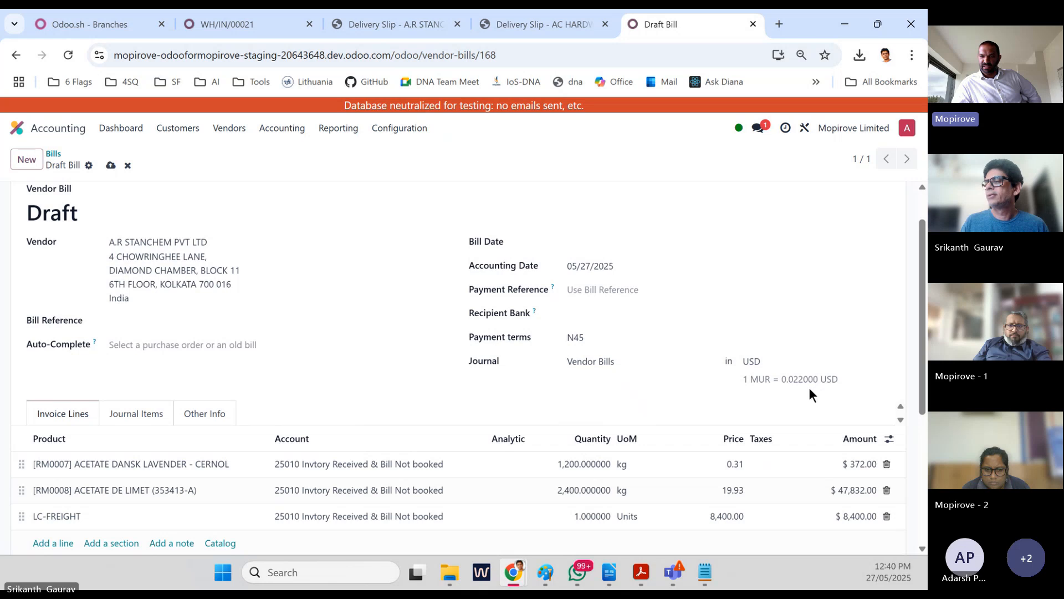
left_click(603, 272)
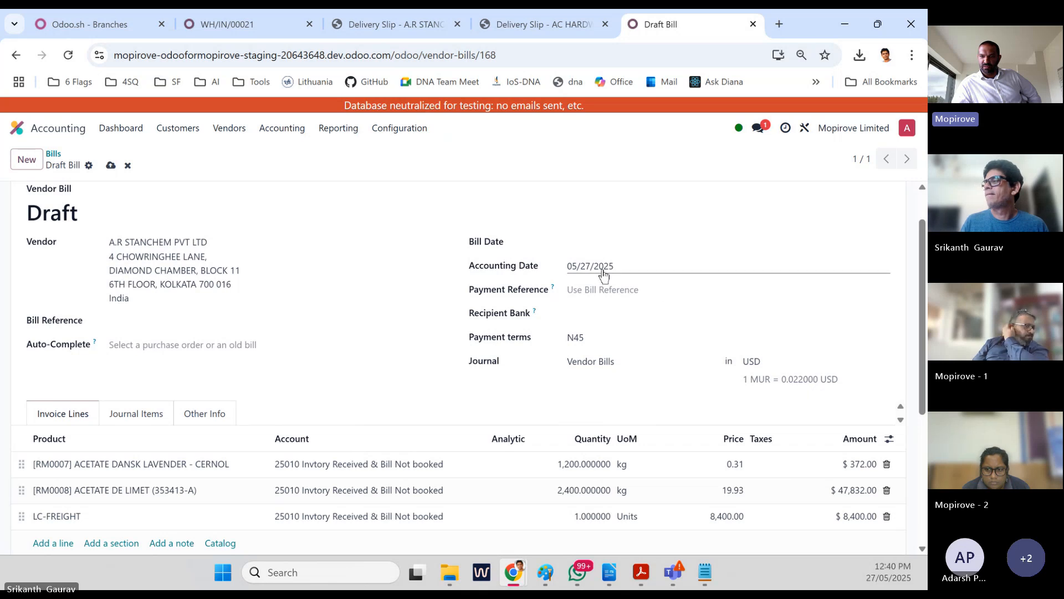
left_click(783, 455)
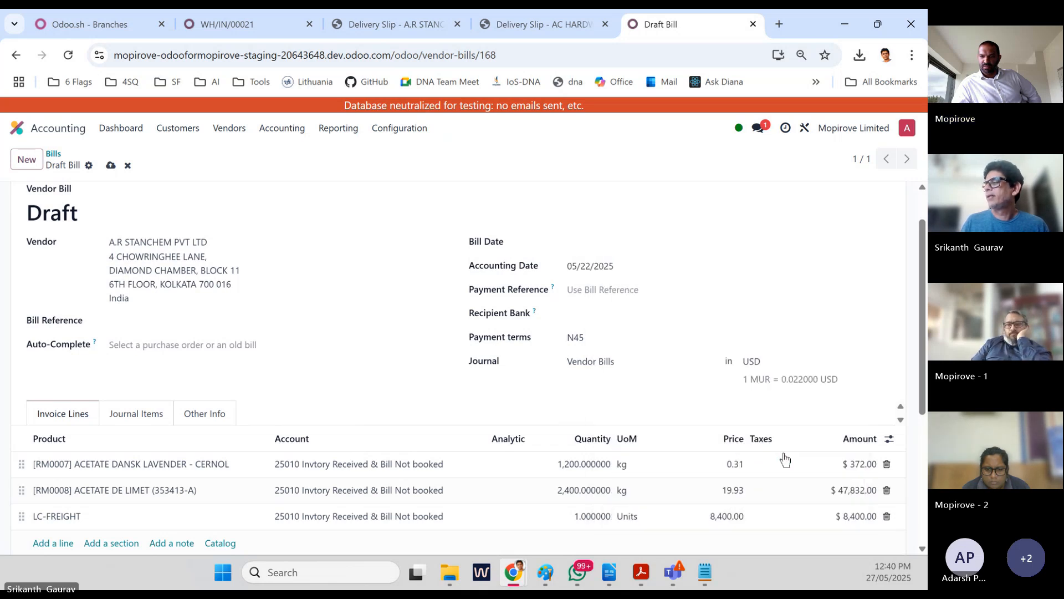
left_click(797, 381)
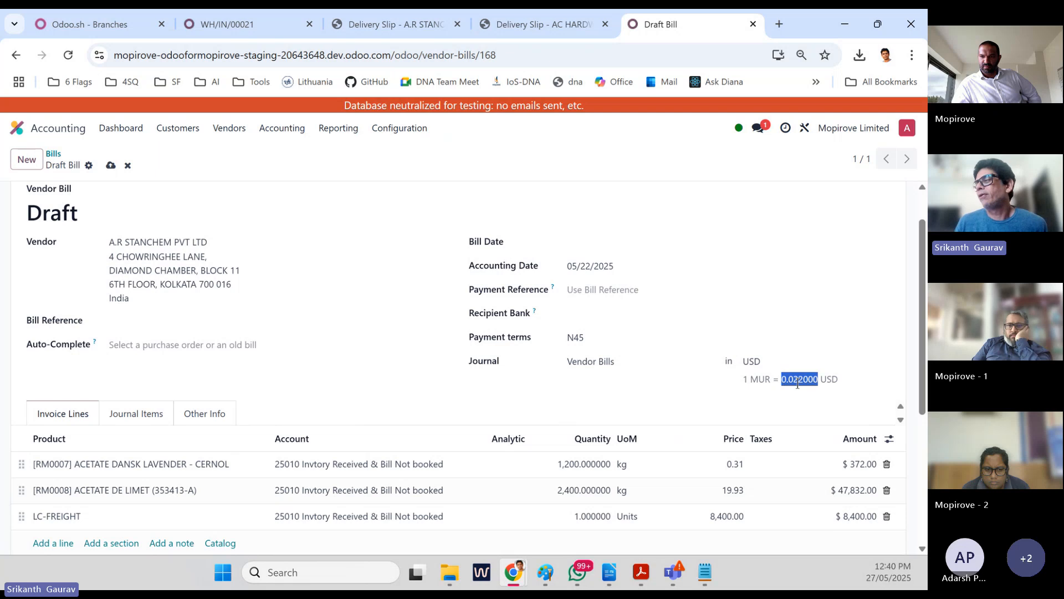
left_click(792, 384)
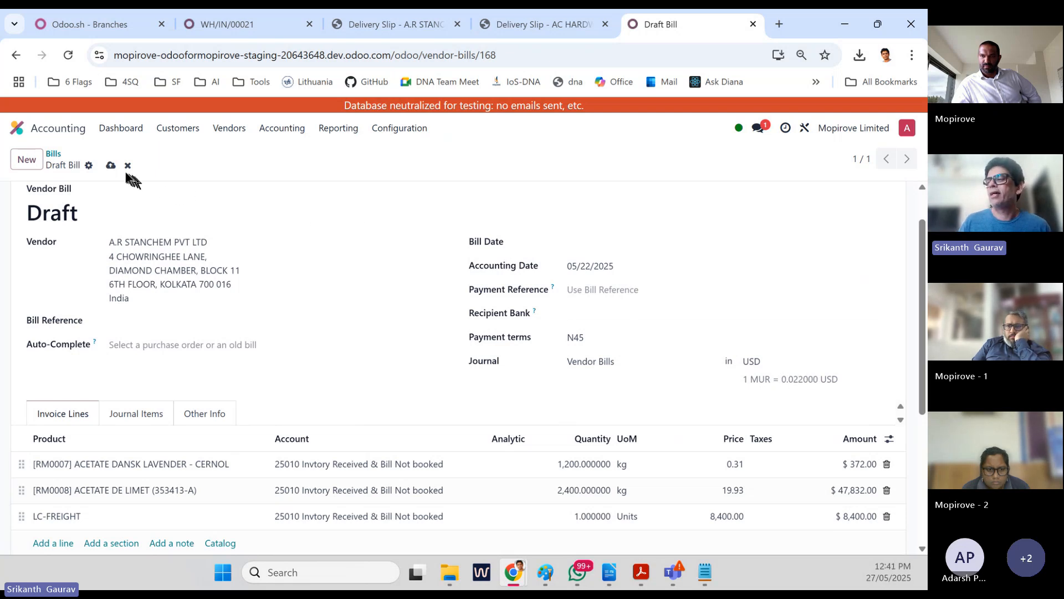
left_click(110, 166)
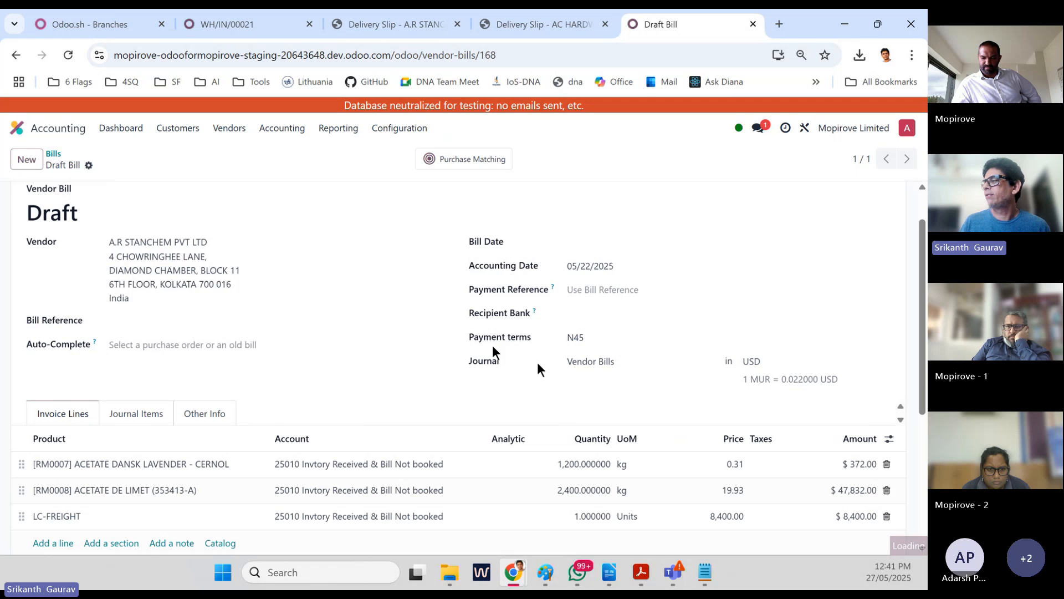
left_click(785, 379)
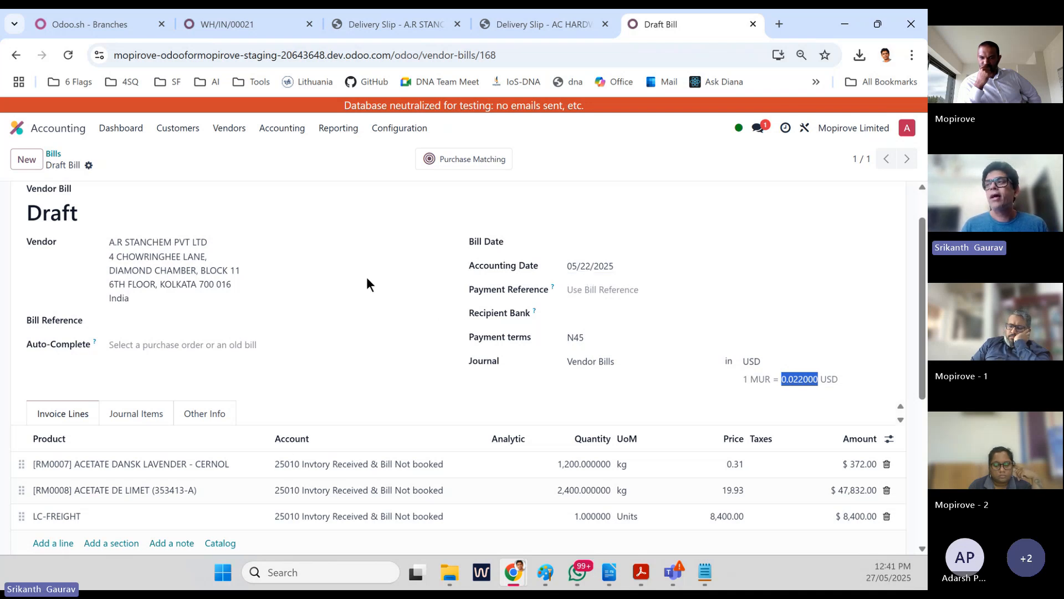
left_click(231, 132)
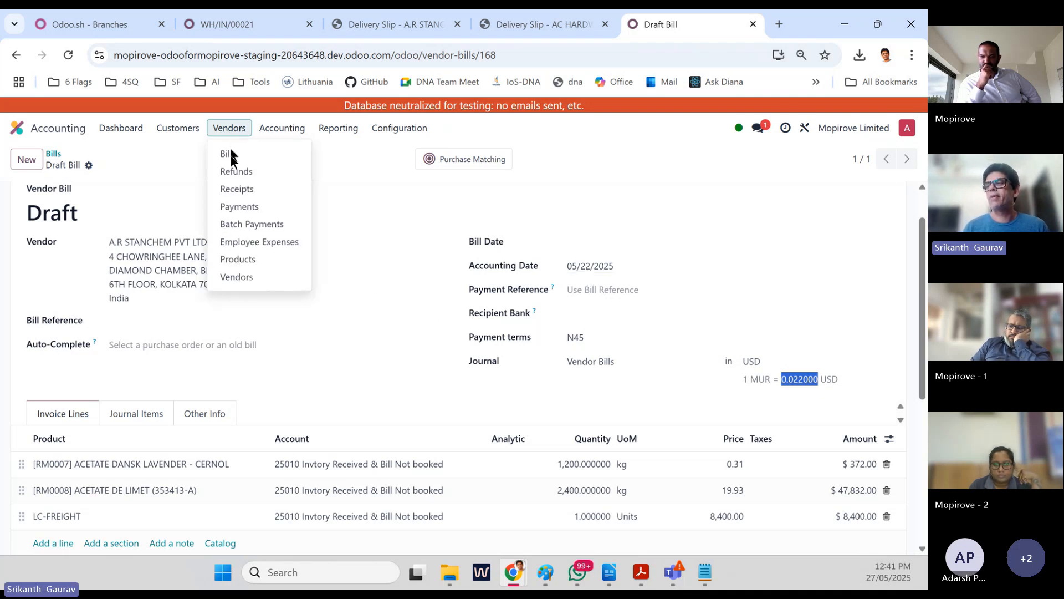
Step: Start a new service product from Vendors > Products, not available for sale
left_click(244, 277)
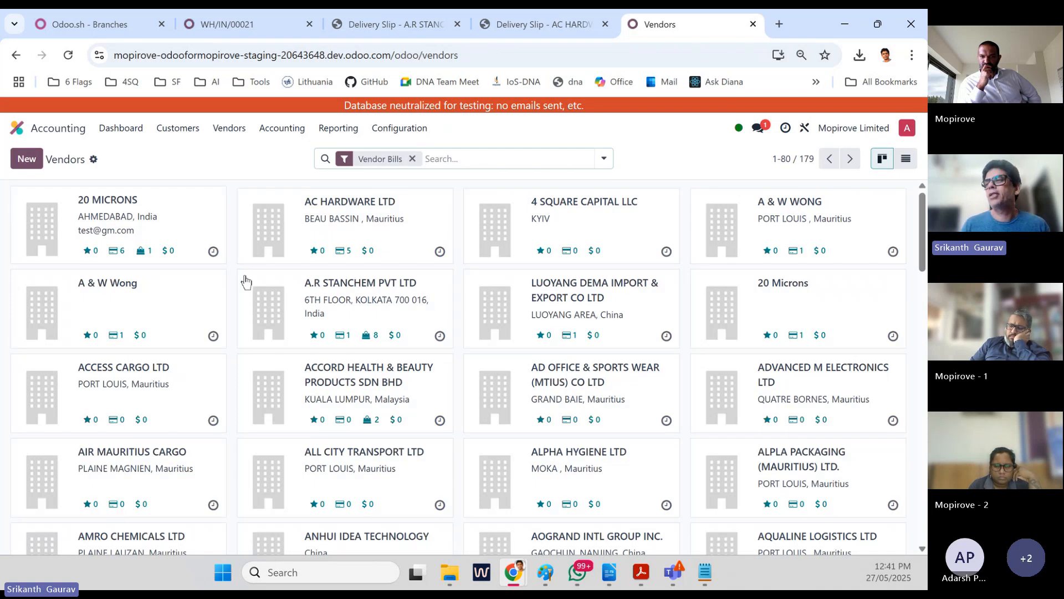
left_click(229, 129)
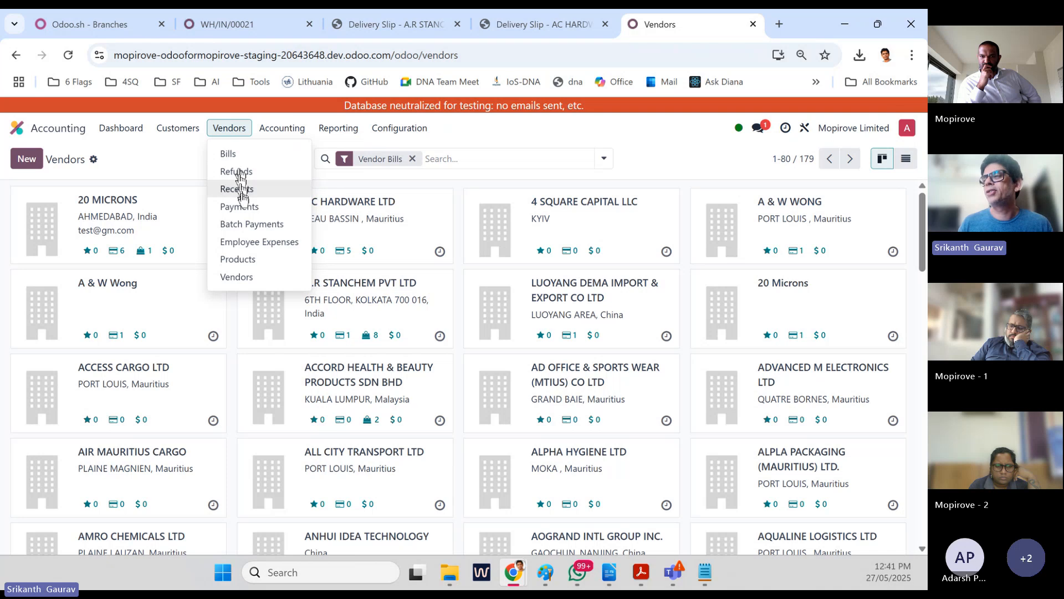
left_click(247, 267)
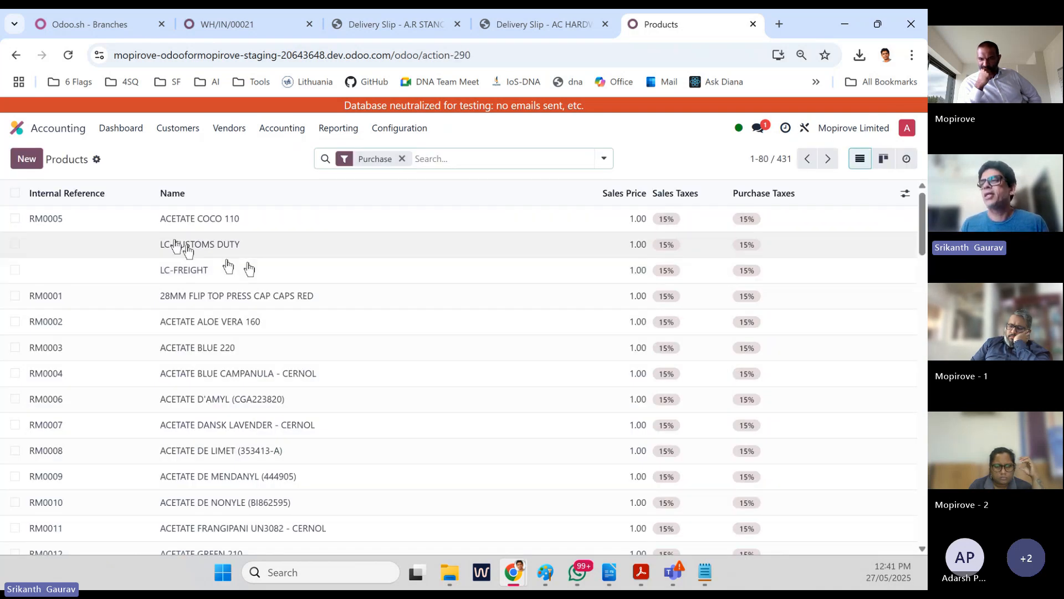
left_click(22, 159)
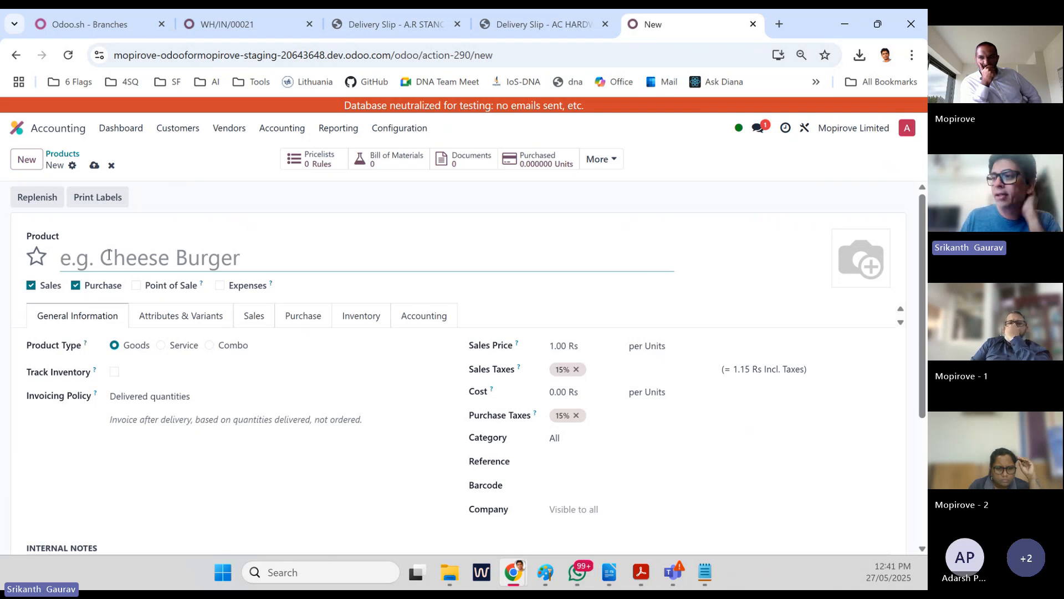
left_click(30, 285)
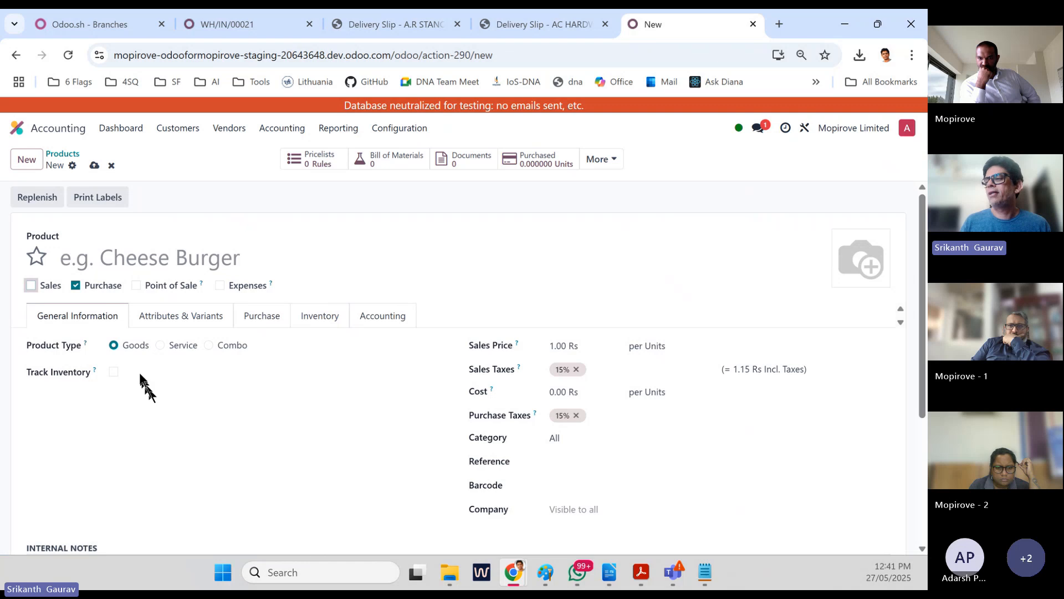
left_click(161, 346)
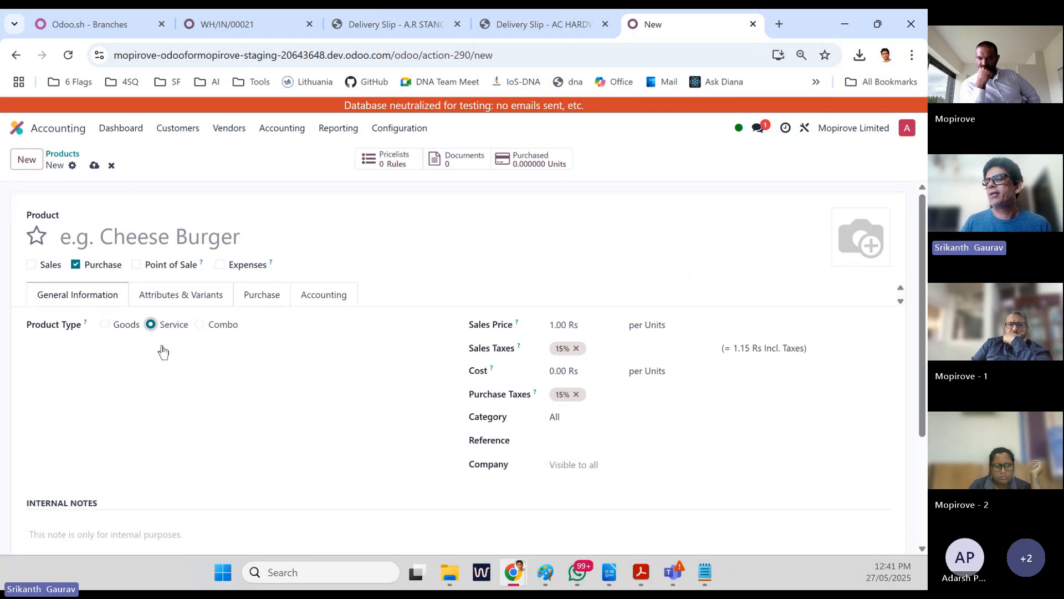
Step: Name the new product TRAVEL BILLS
left_click(98, 239)
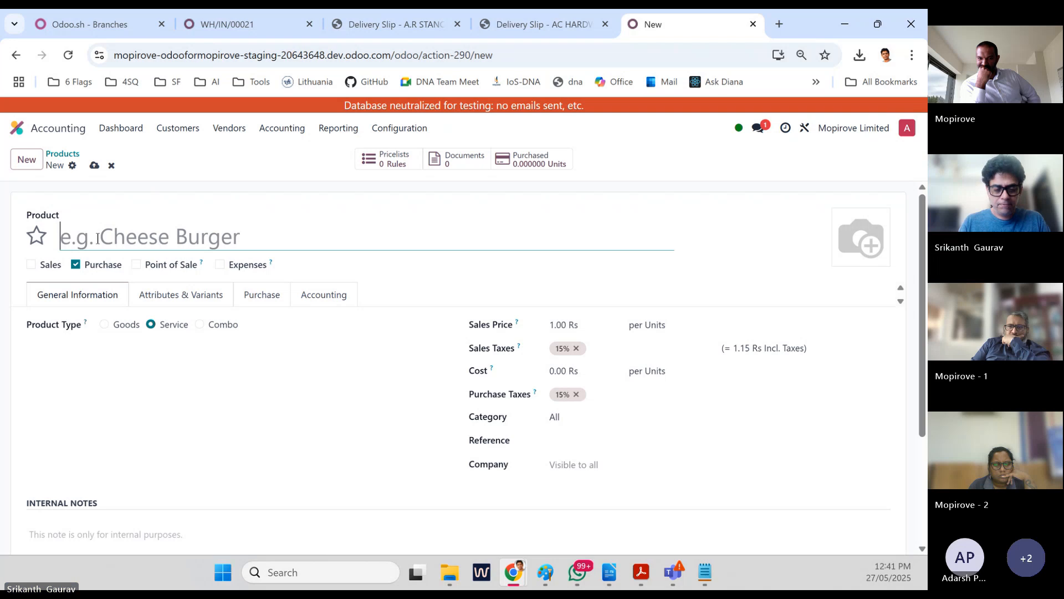
type("TRAVEL")
key("BackSpace")
key("BackSpace")
key("BackSpace")
key("BackSpace")
key("BackSpace")
key("BackSpace")
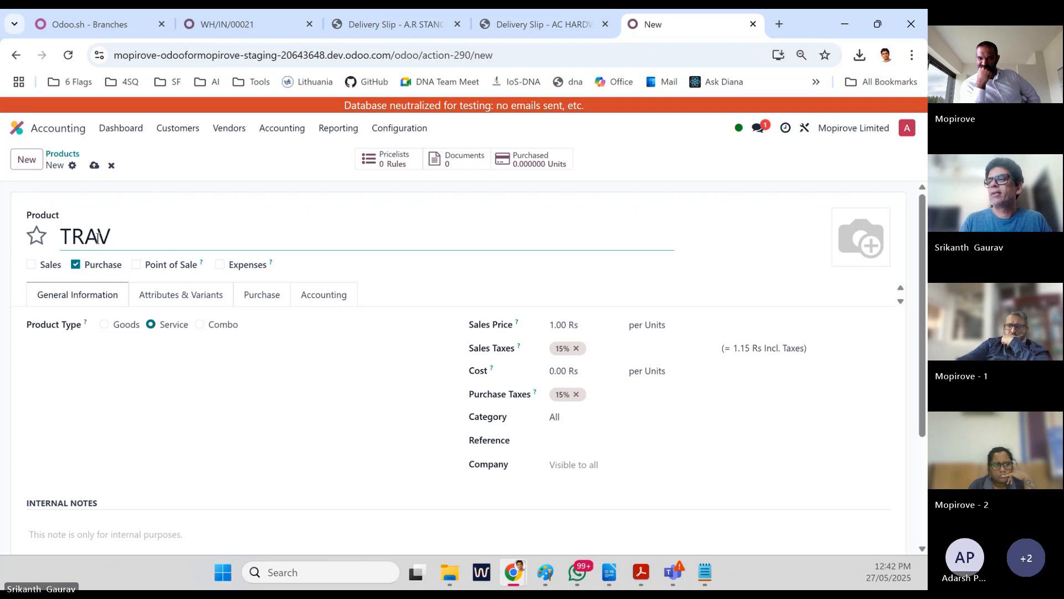
type("AIRF")
key("BackSpace")
key("BackSpace")
key("BackSpace")
key("BackSpace")
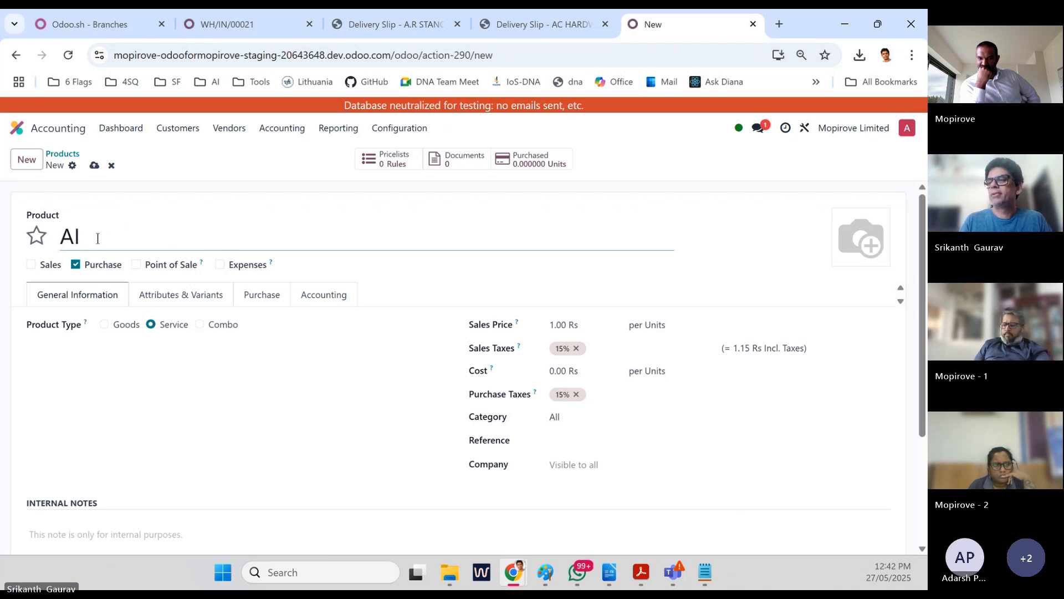
type("TRAVEL BILLS")
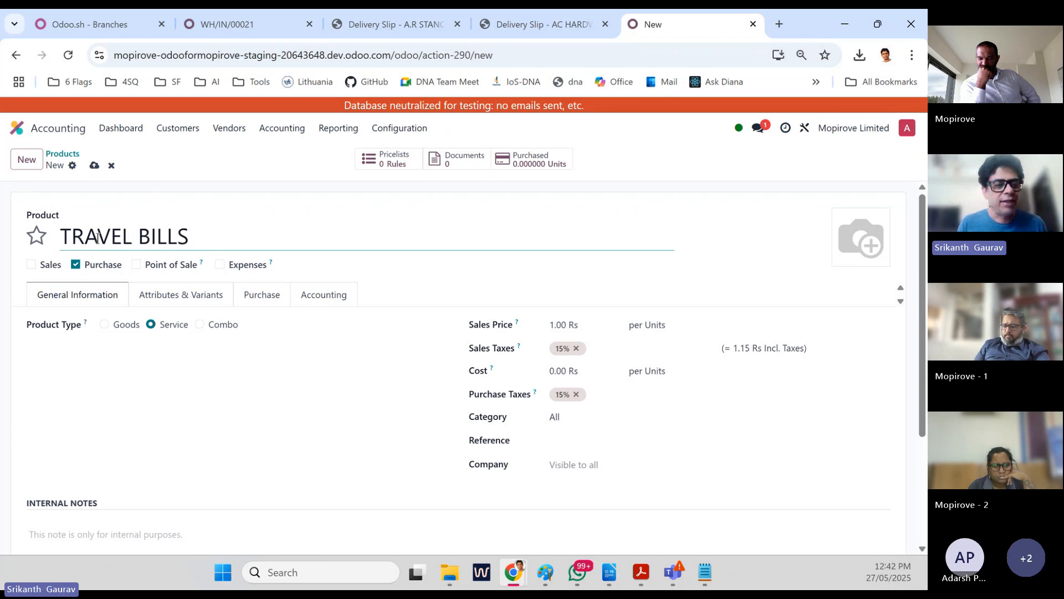
left_click(204, 375)
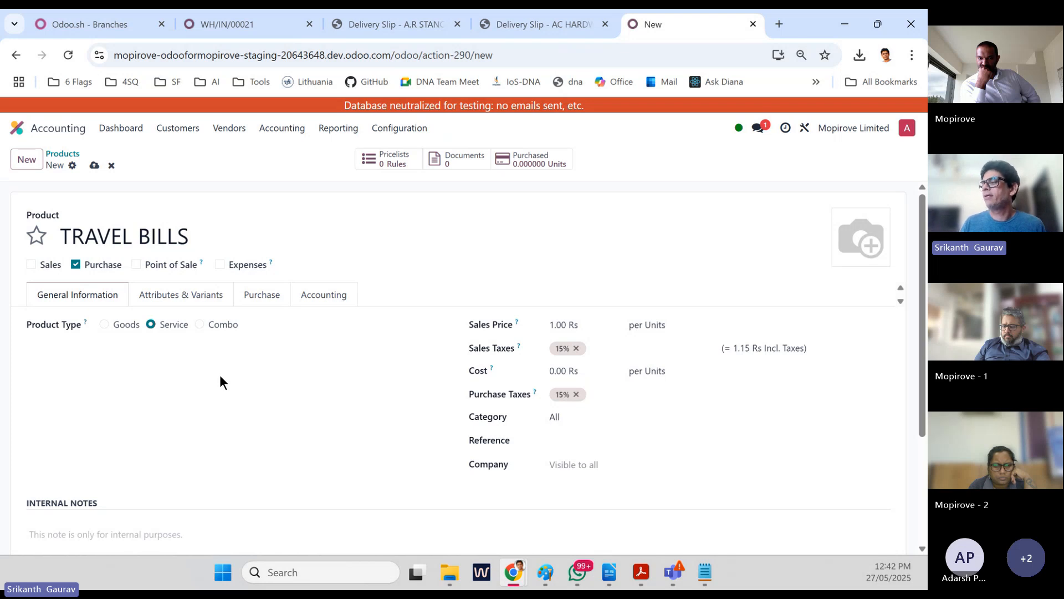
Step: Set the product category to All / Expenses and review the Purchase tab
left_click(573, 421)
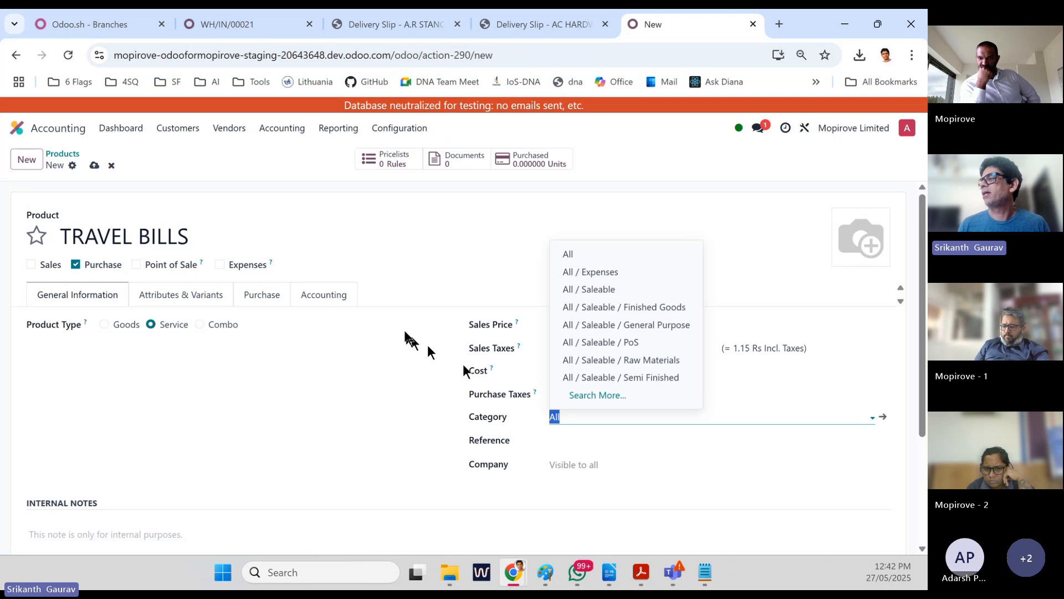
left_click(571, 280)
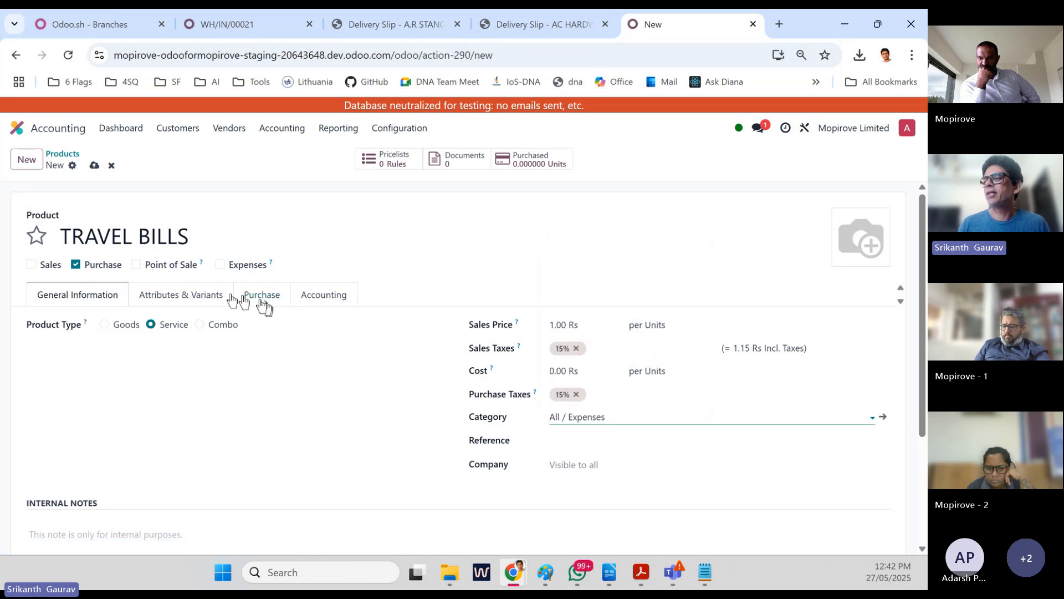
left_click(203, 295)
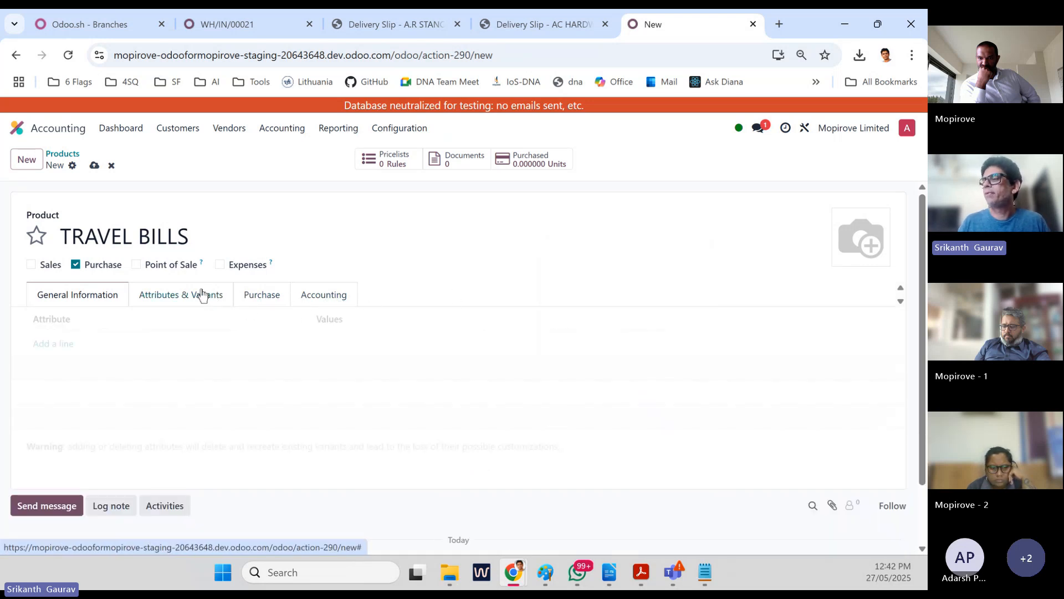
left_click(259, 299)
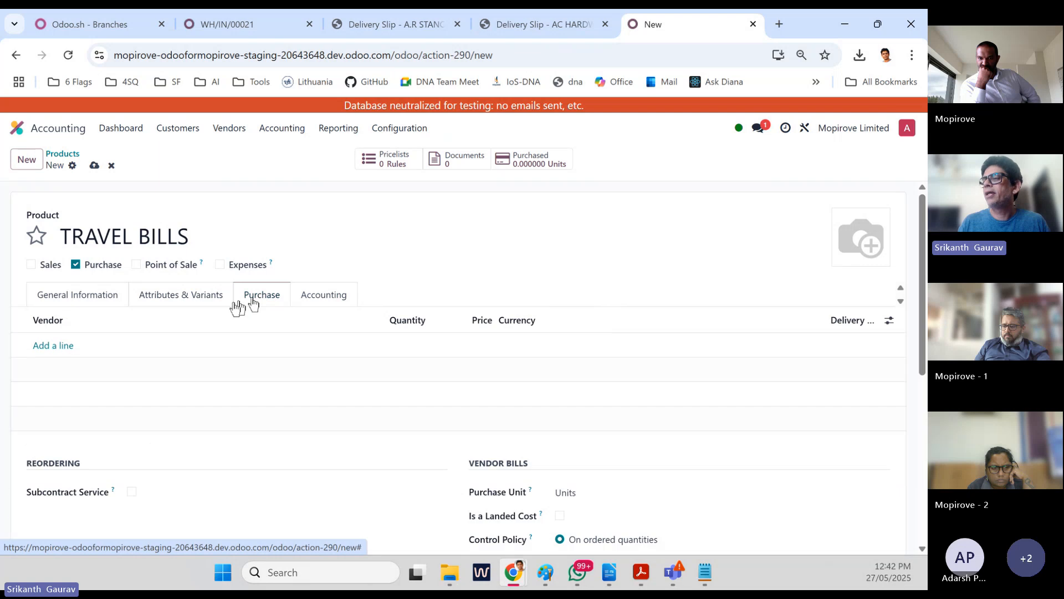
left_click(179, 304)
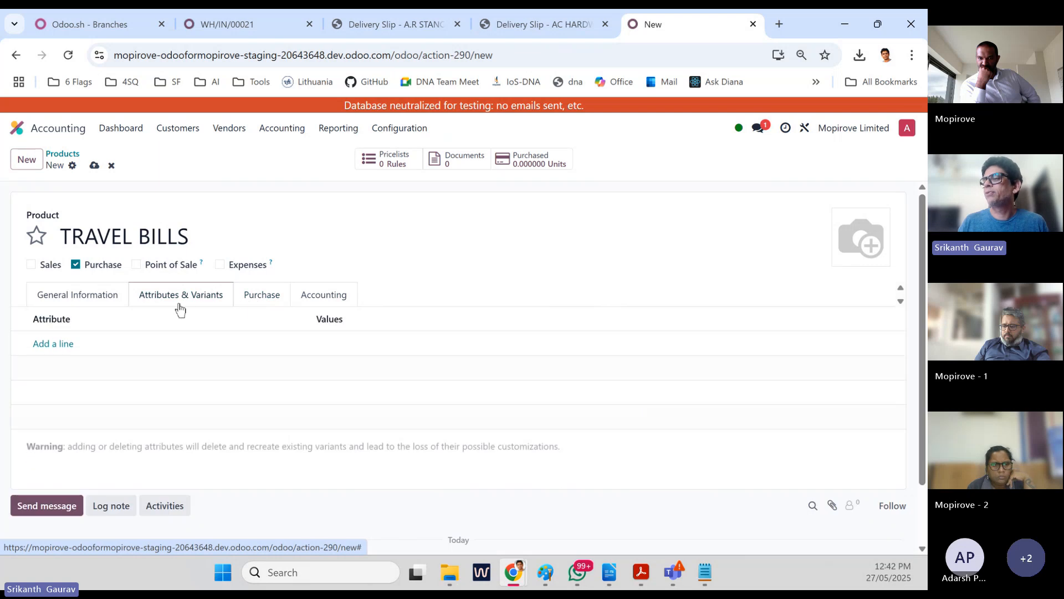
left_click(259, 300)
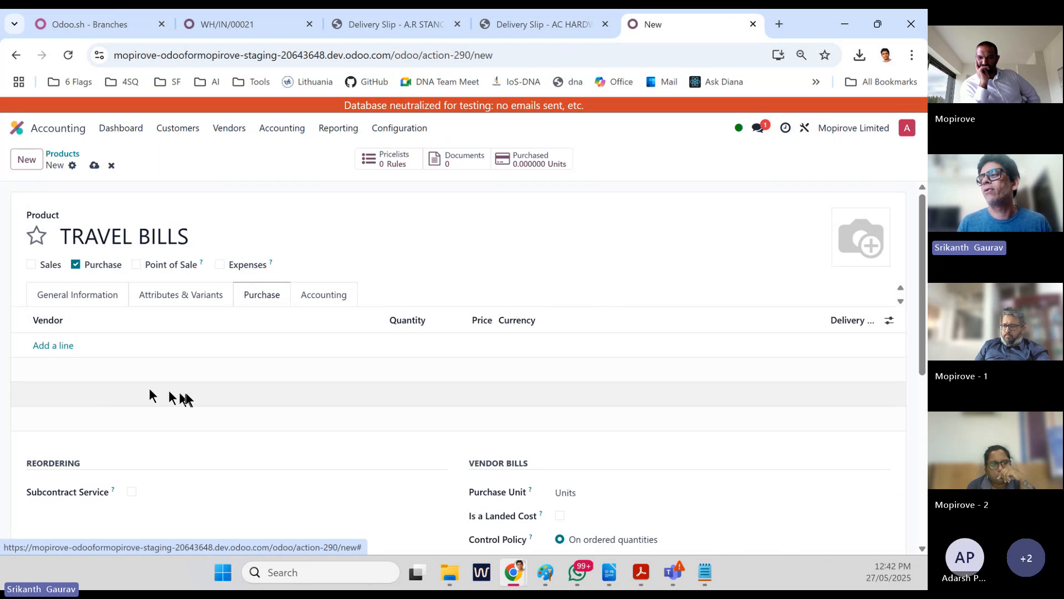
Step: Set TRAVEL BILLS' expense account to 71130 Travel and Accommodation Cost, then star and save it
left_click(320, 302)
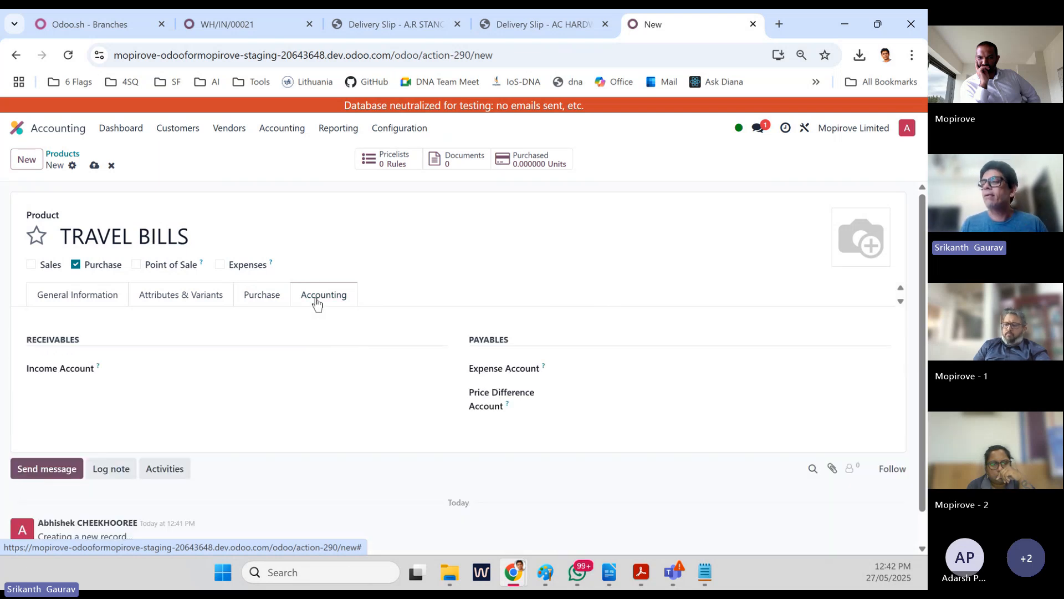
left_click(587, 369)
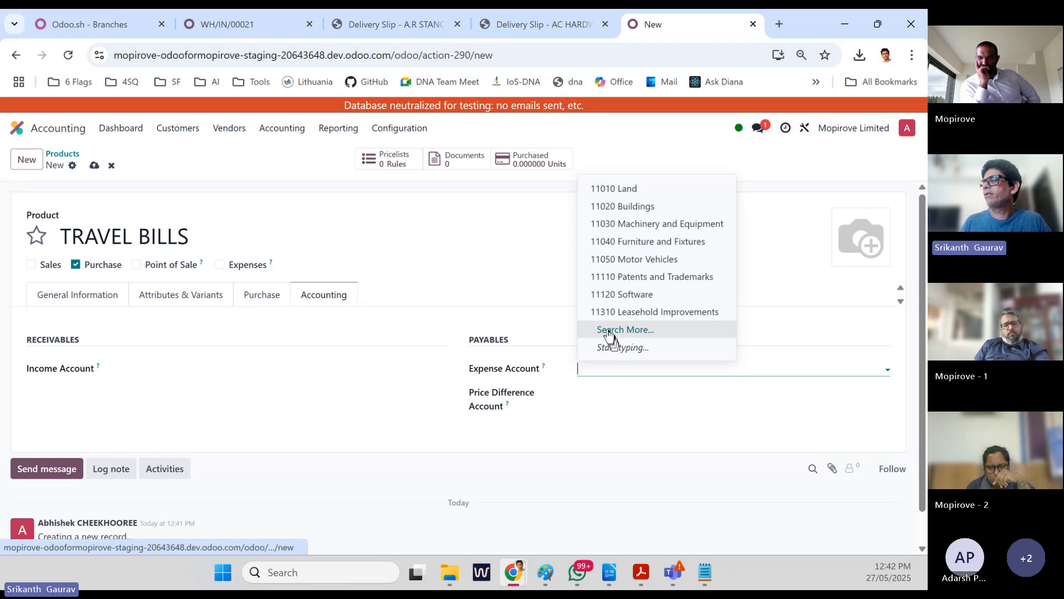
left_click(610, 330)
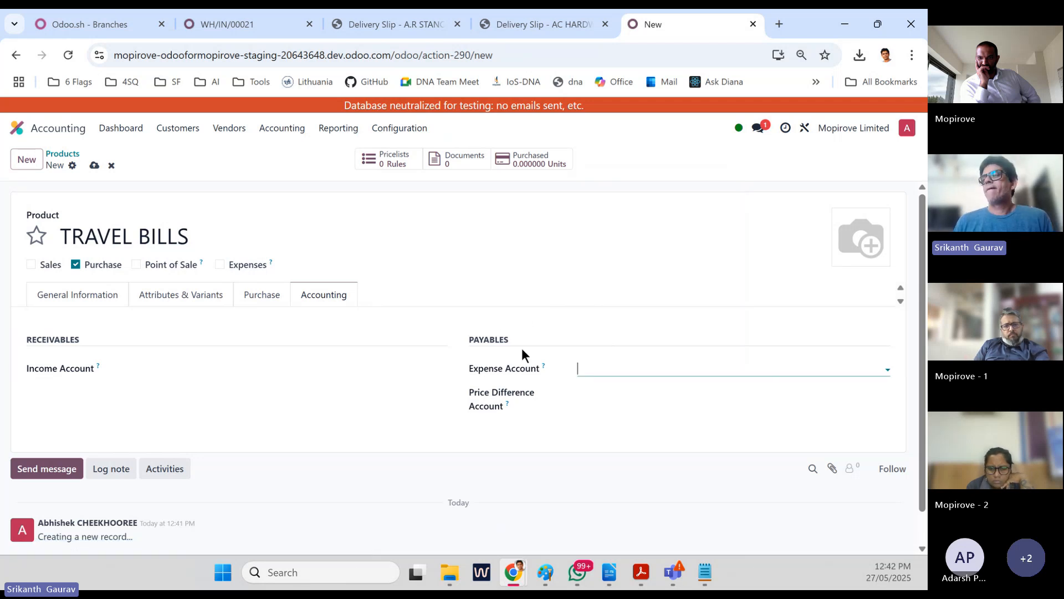
type("TRAVEL")
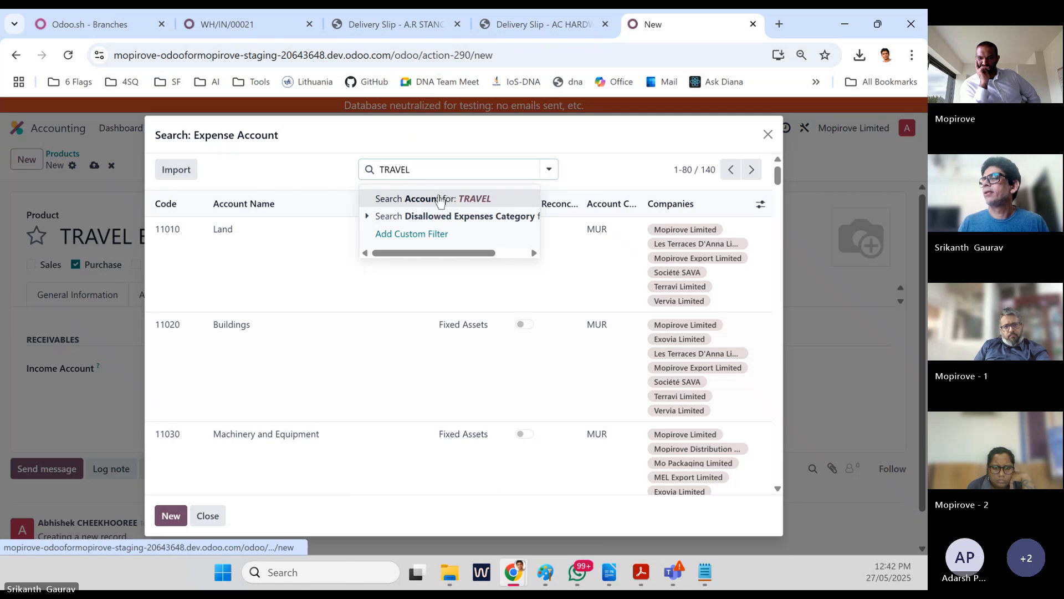
left_click(438, 198)
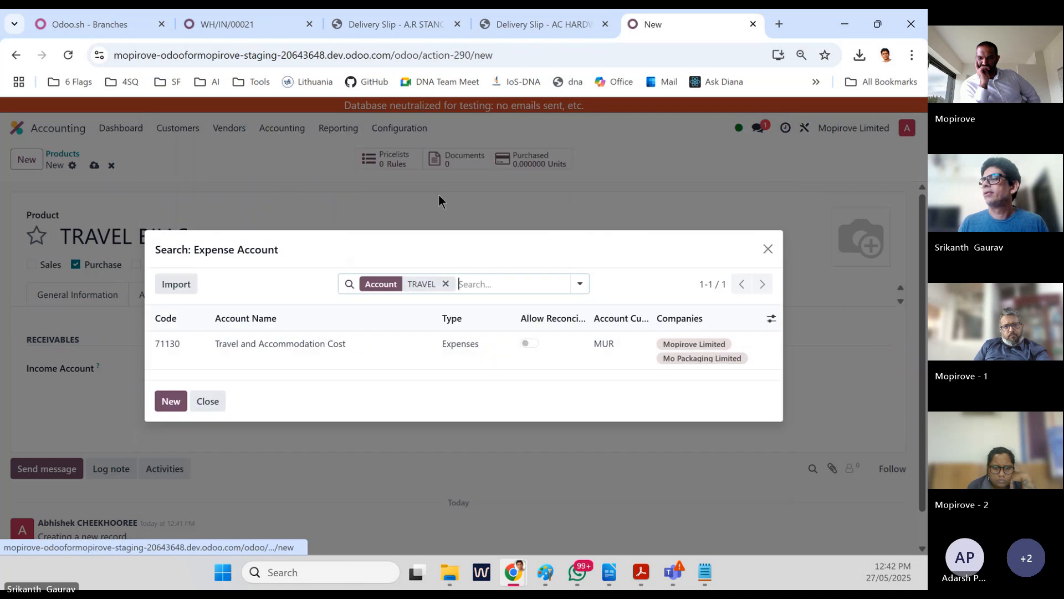
left_click(340, 351)
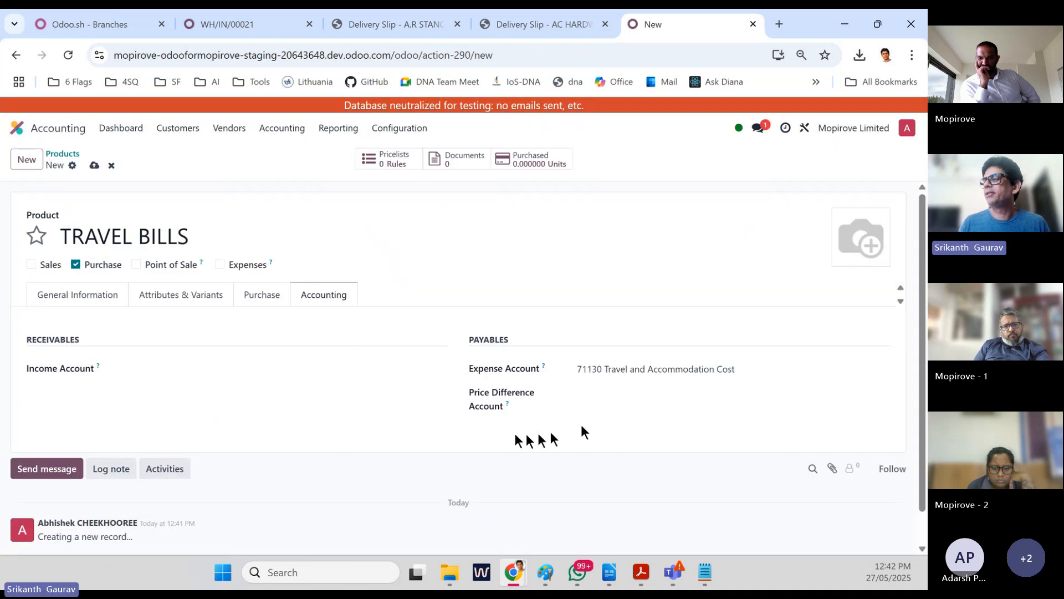
scroll(575, 443, "down", 1)
scroll(575, 444, "up", 1)
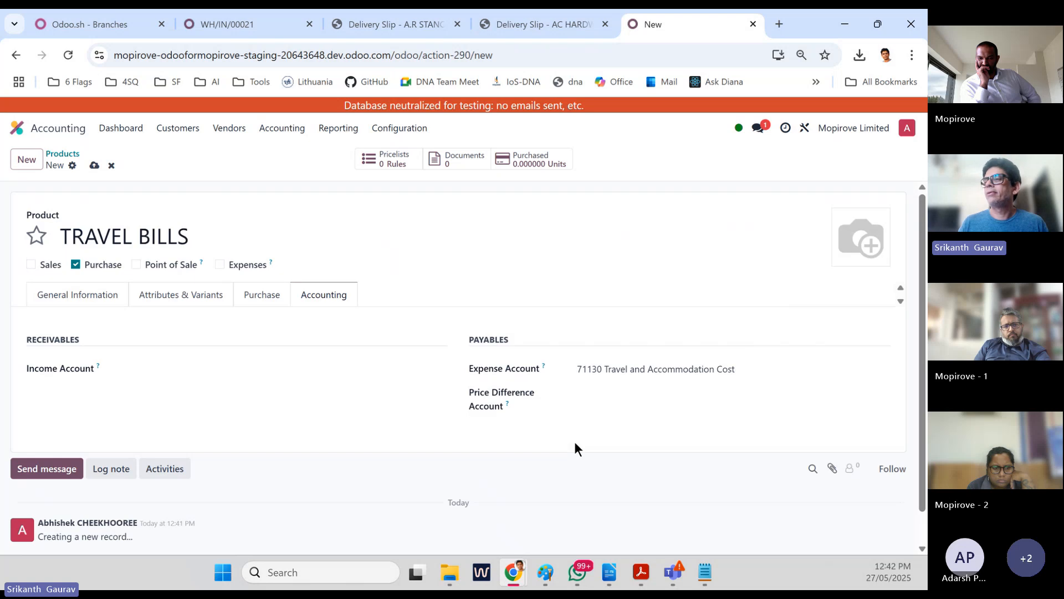
left_click(35, 236)
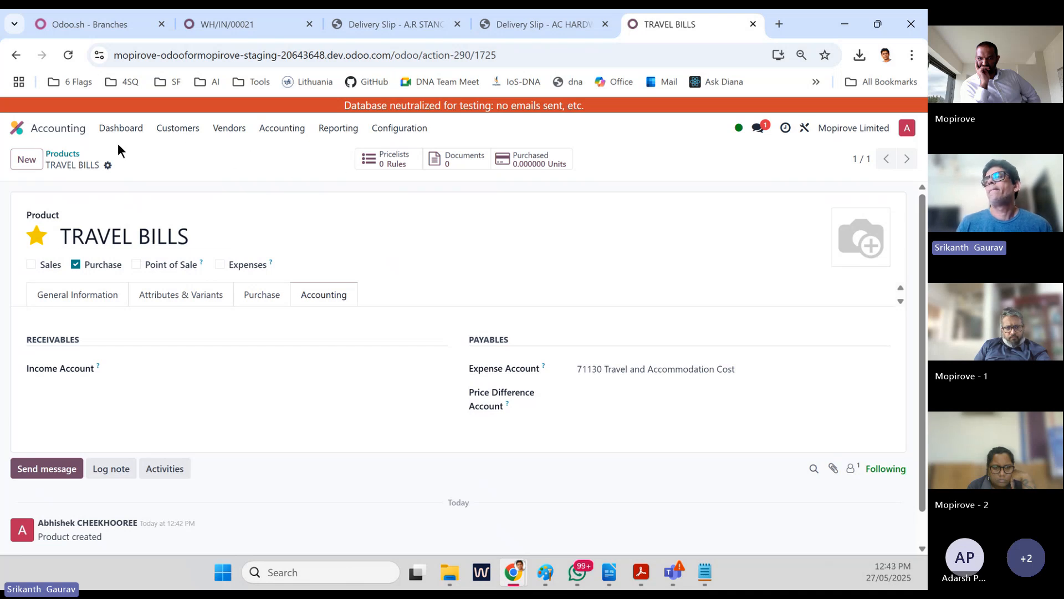
Step: Start a new vendor bill and try a TRAVEL vendor, discarding the Roi Gems Travel & Tours partner form
left_click(224, 136)
left_click(235, 153)
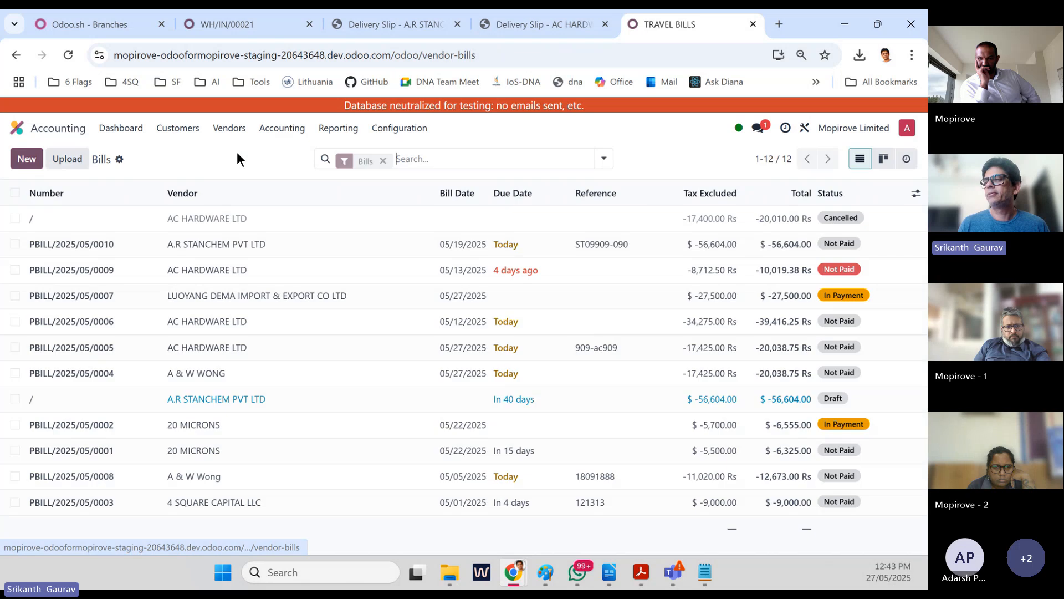
left_click(15, 164)
left_click(168, 285)
type("TRAV")
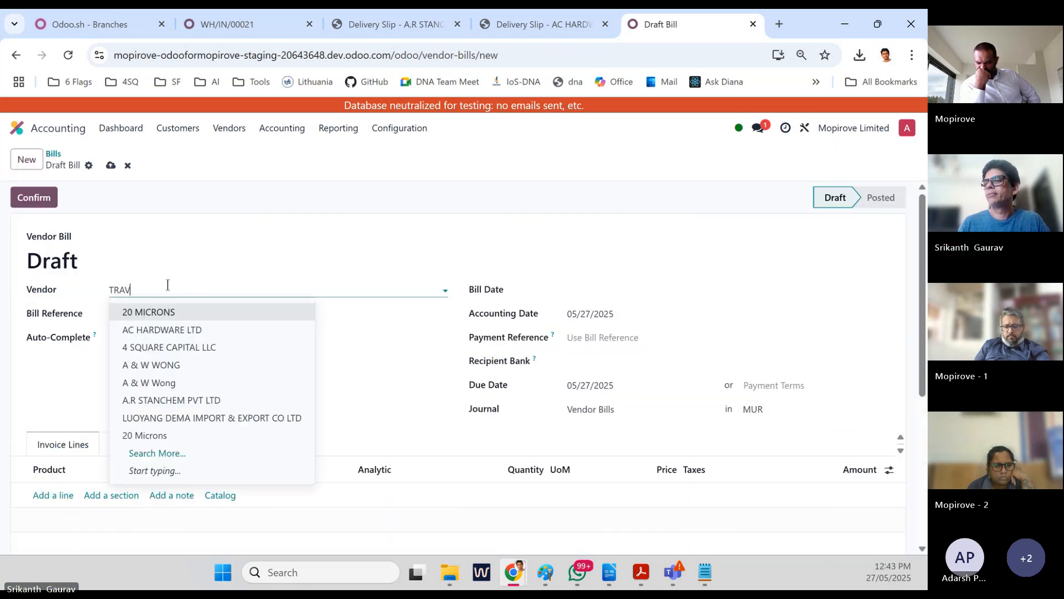
type("EL")
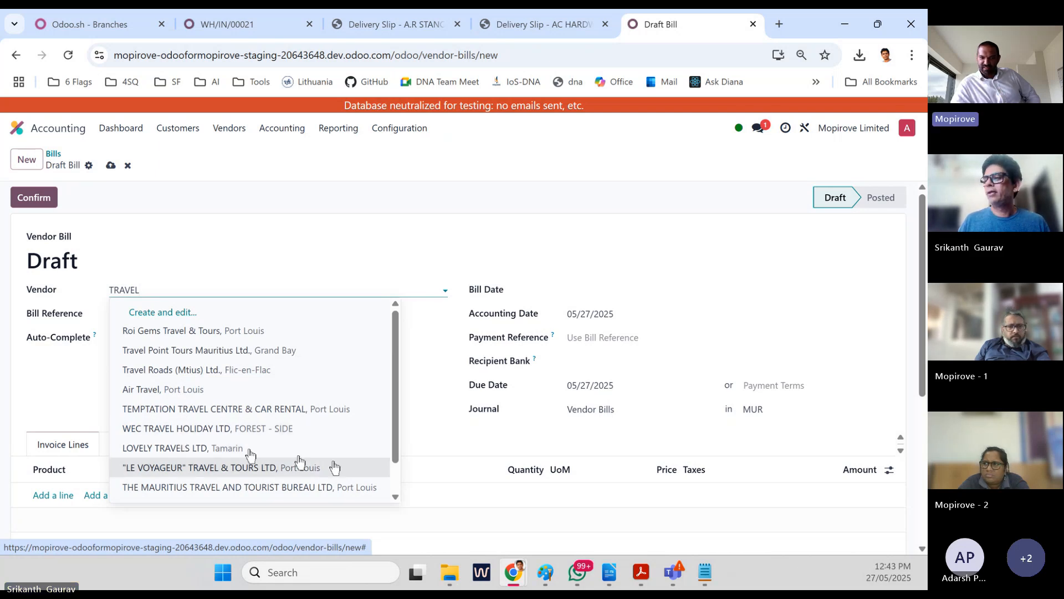
scroll(398, 493, "down", 1)
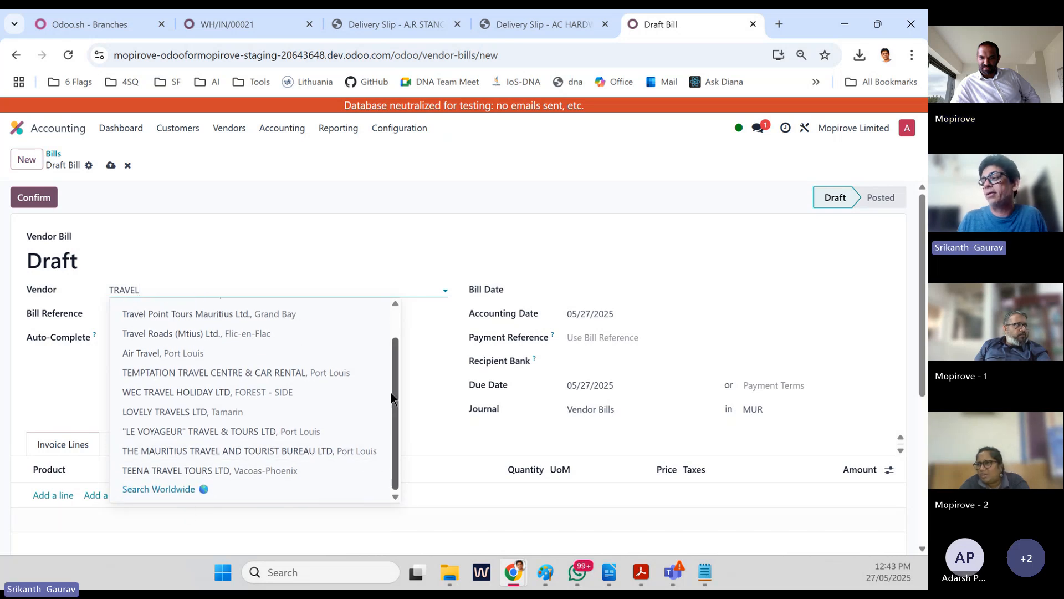
scroll(397, 317, "up", 1)
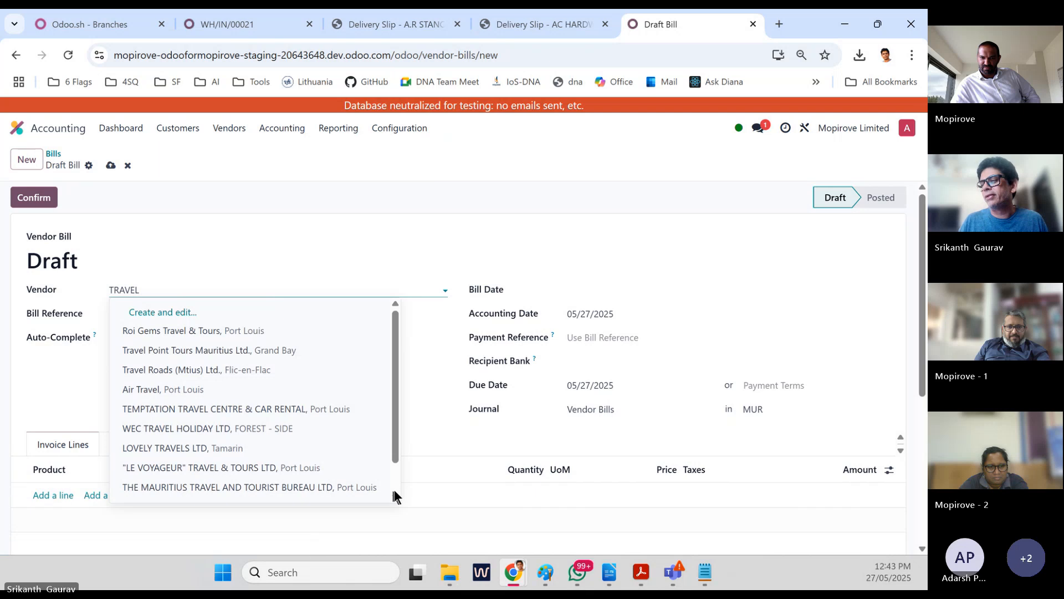
scroll(394, 489, "down", 1)
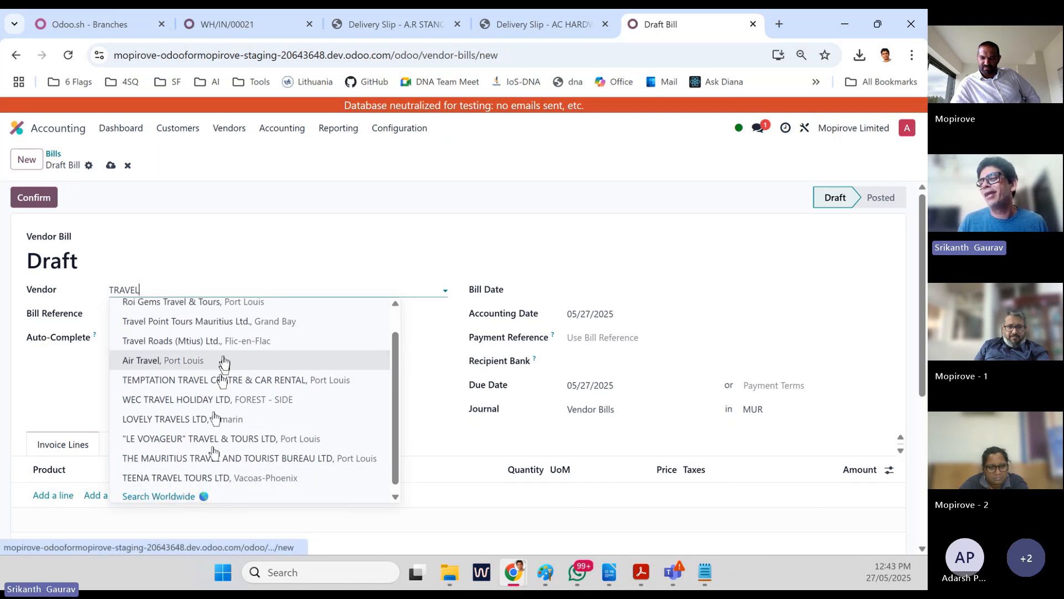
scroll(392, 313, "up", 1)
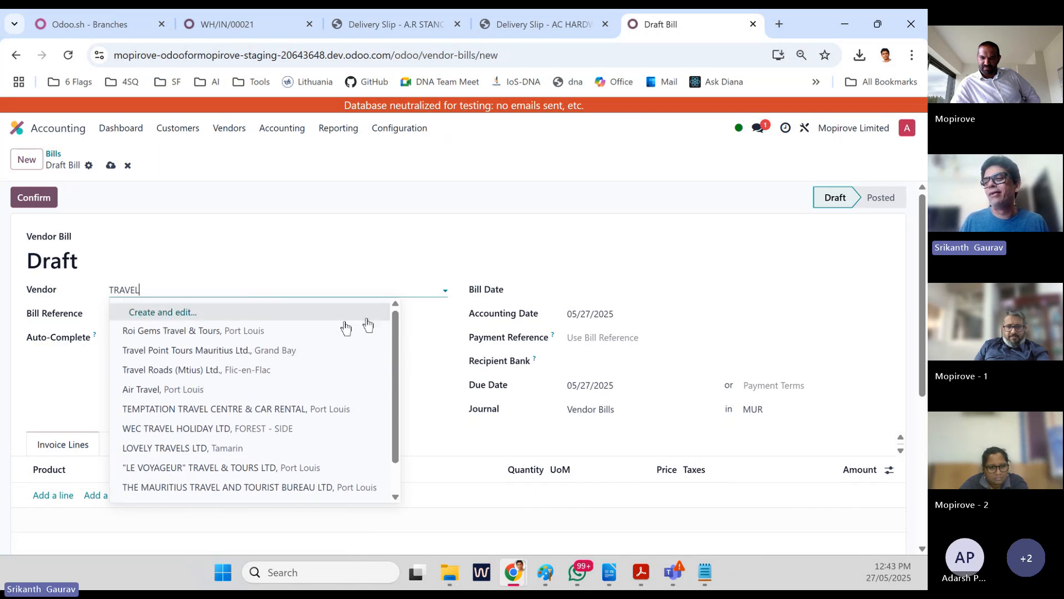
left_click(209, 334)
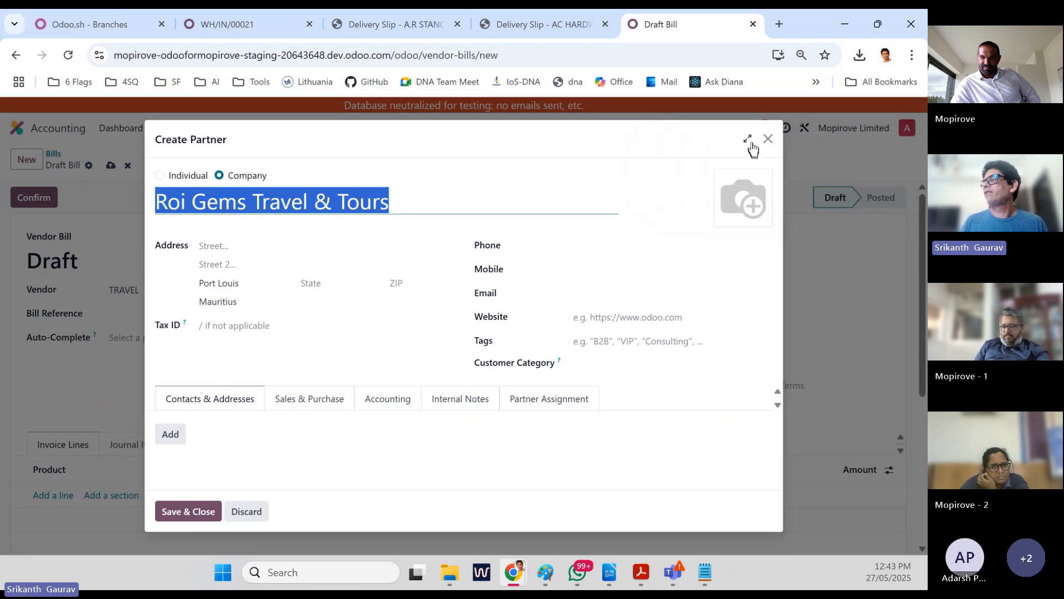
left_click(768, 140)
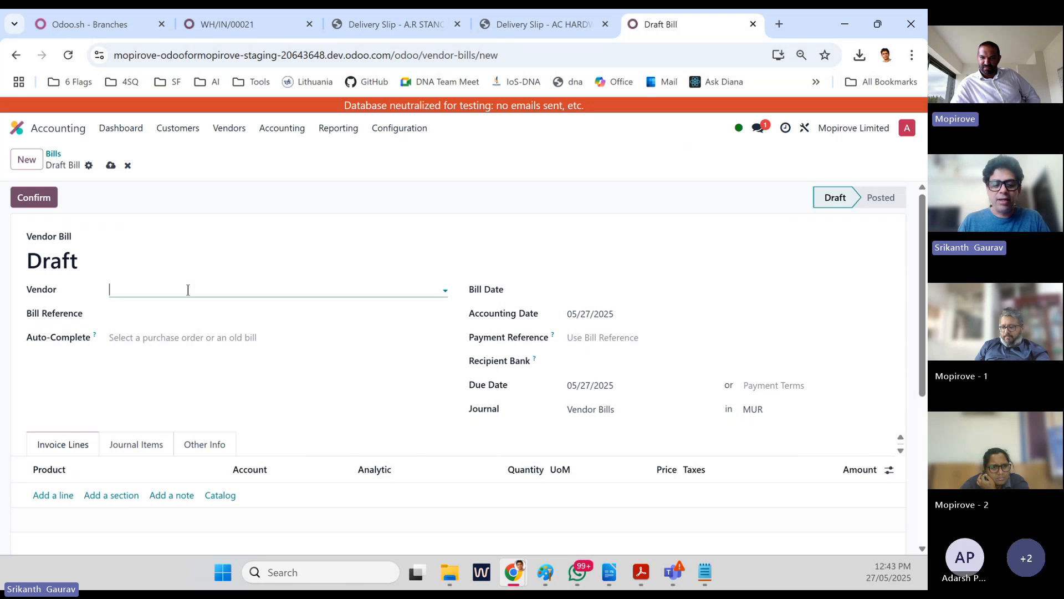
Step: Choose ACCESS CARGO LTD as the vendor through the full partner search
left_click(445, 293)
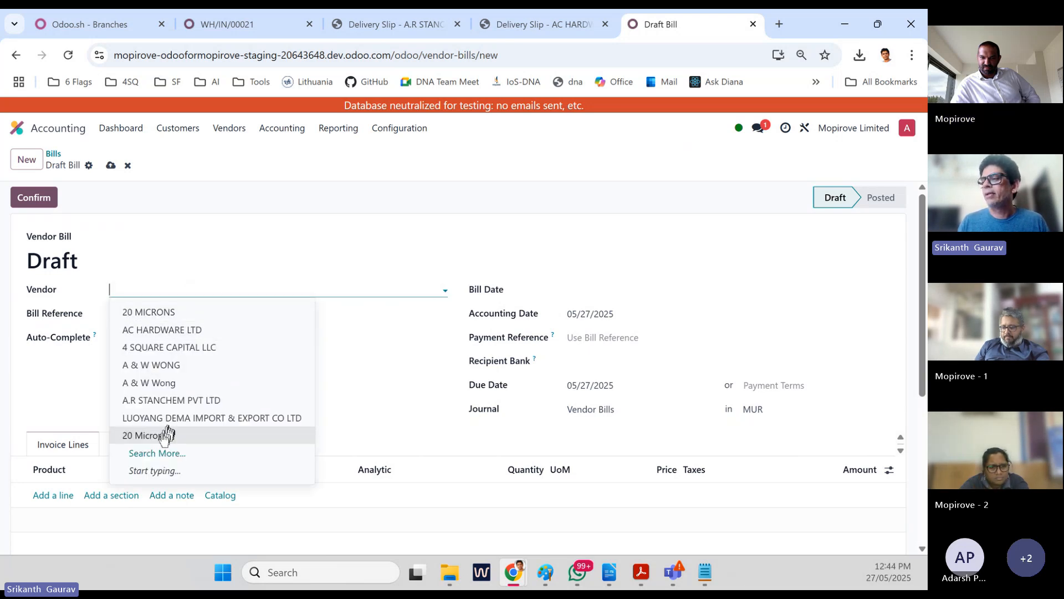
left_click(175, 453)
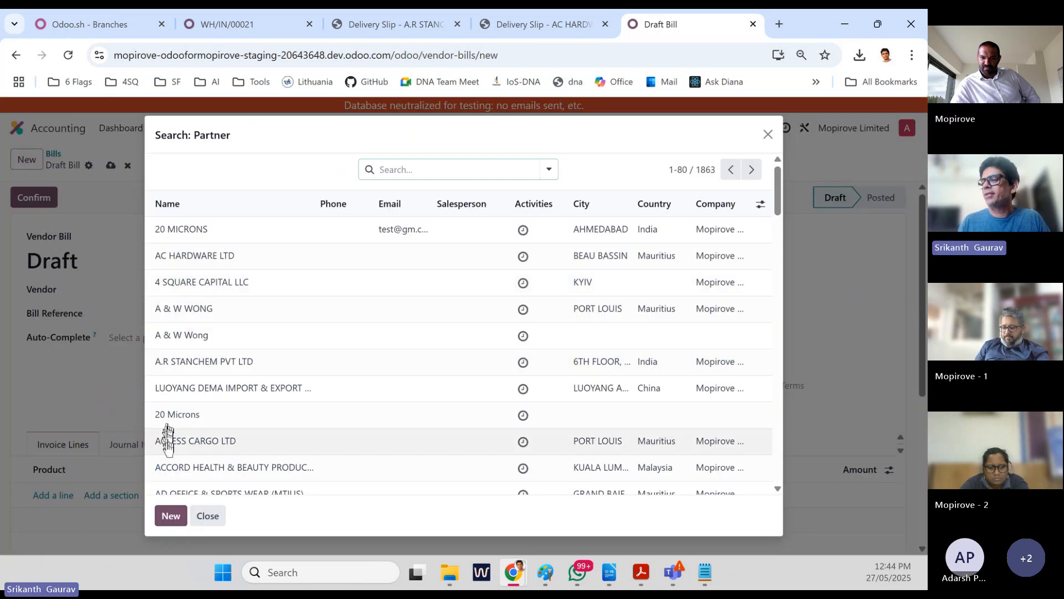
left_click(169, 453)
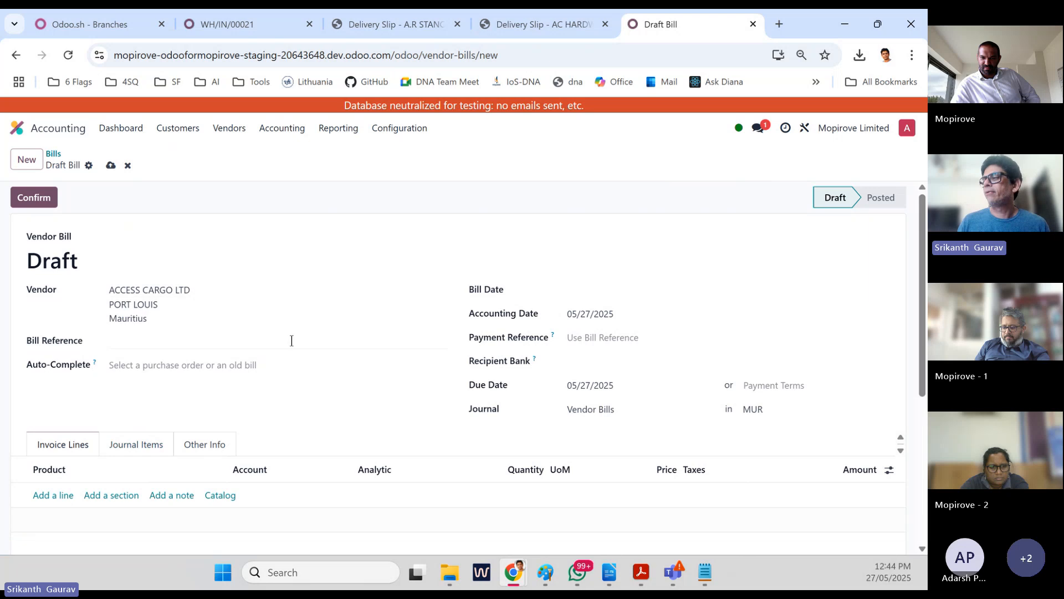
Step: Add a TRAVEL BILLS invoice line to the ACCESS CARGO bill
scroll(381, 384, "down", 2)
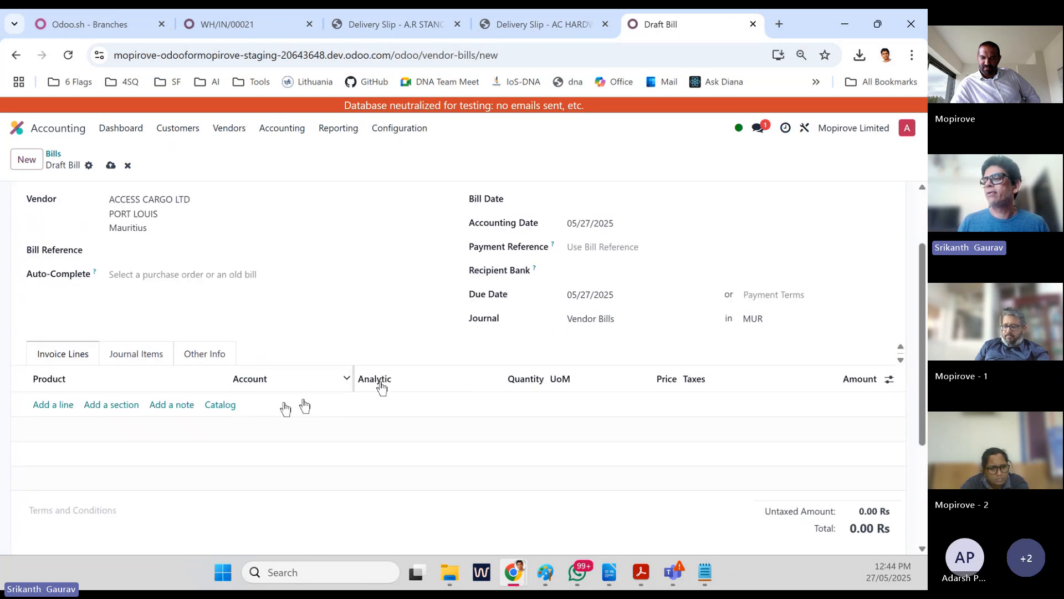
left_click(47, 406)
type("TRAVE")
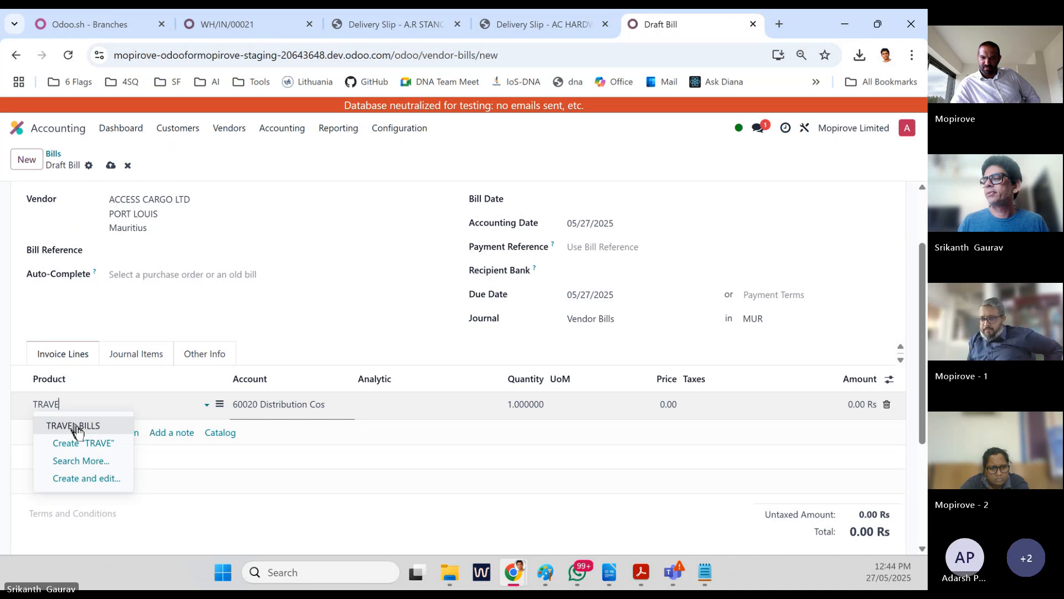
left_click(77, 426)
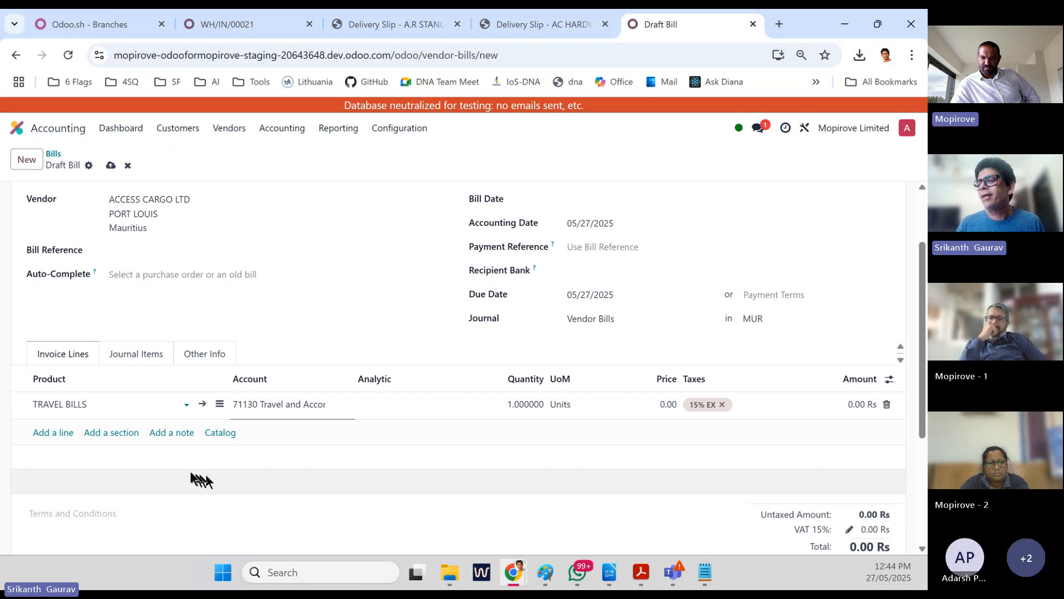
Step: Add a note line describing the expense as installation-related travel
left_click(97, 434)
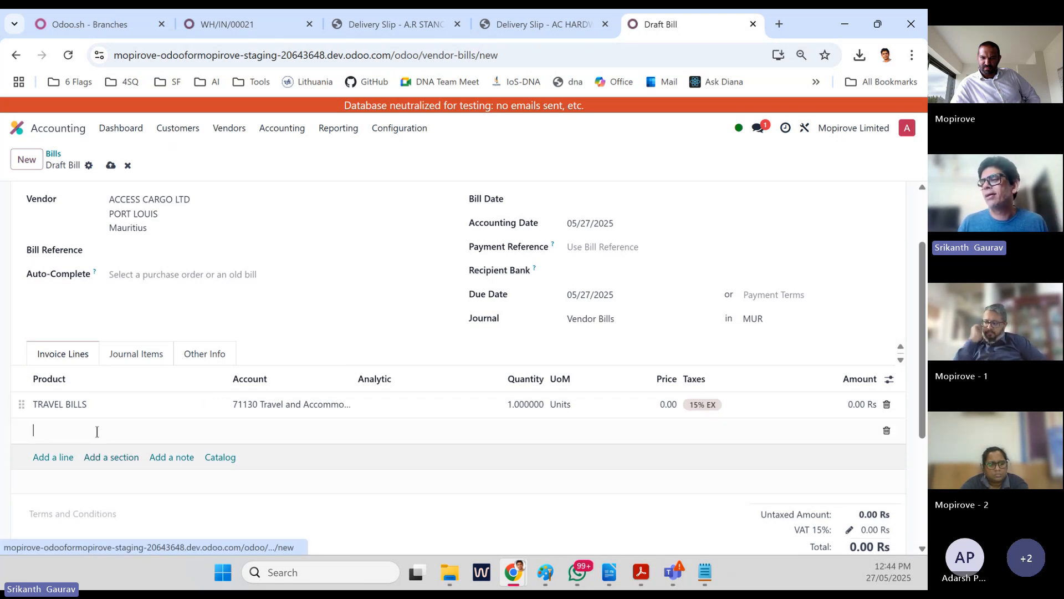
left_click(155, 456)
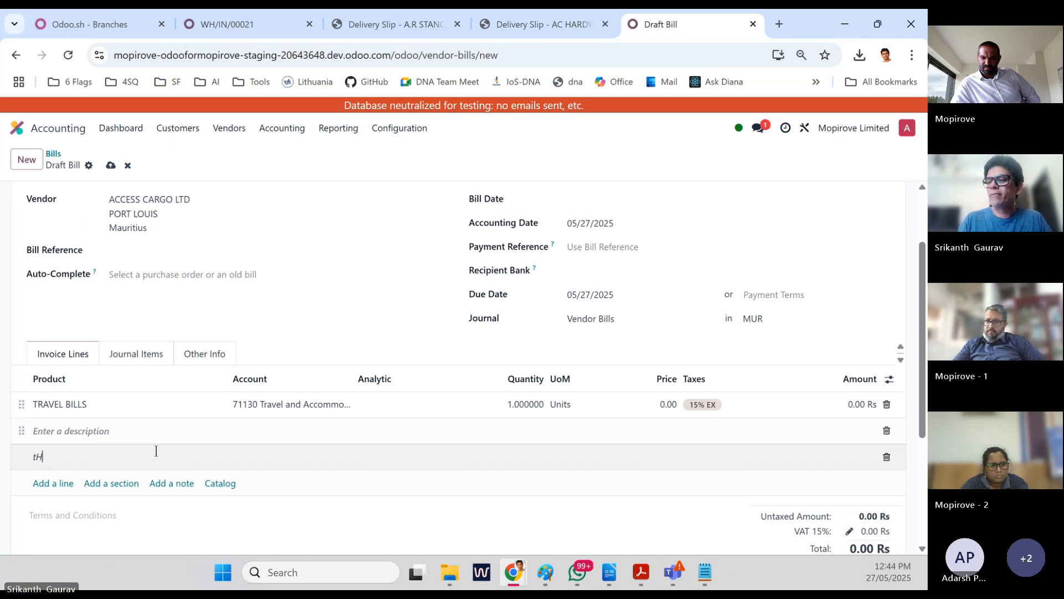
type("This is for tr")
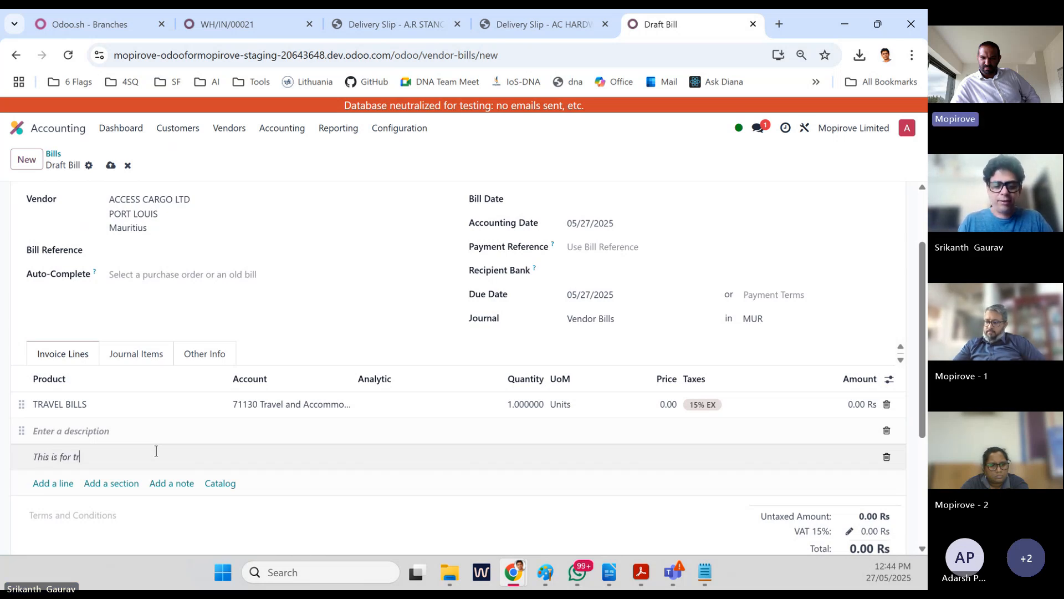
type("avel related to t")
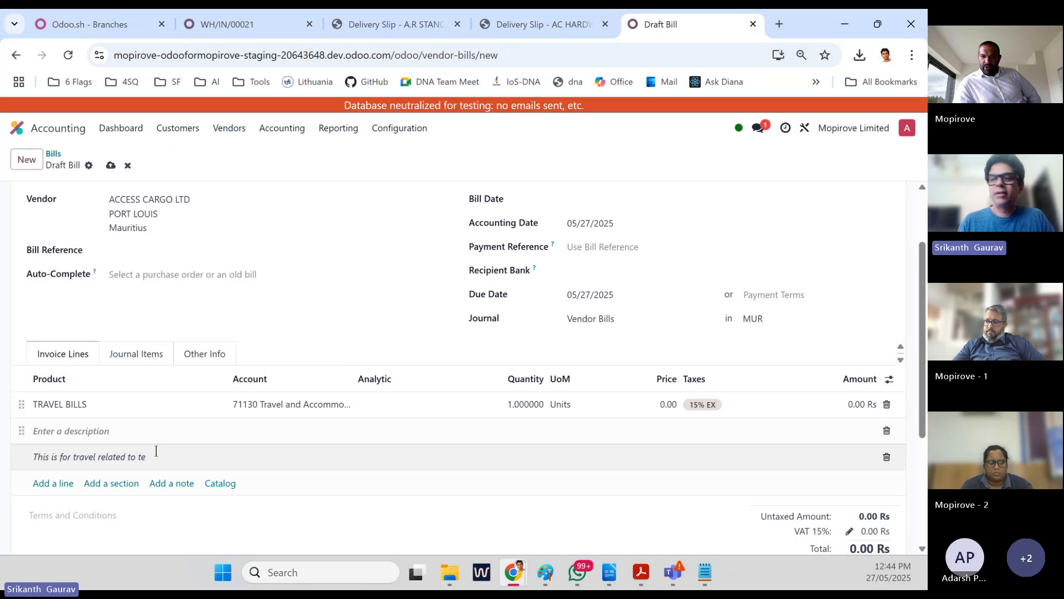
key("BackSpace")
type("install")
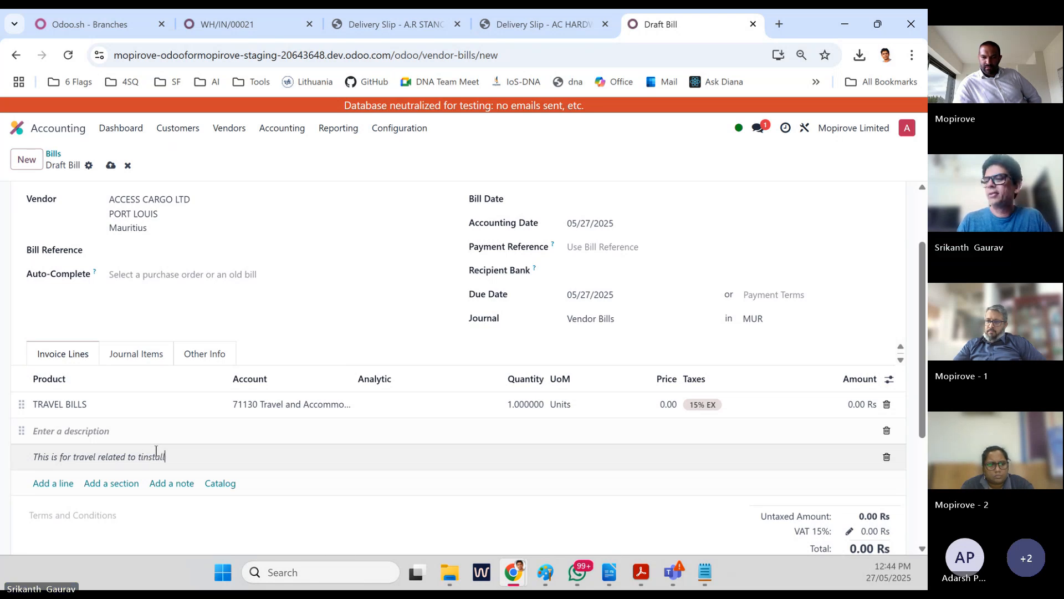
type("ation")
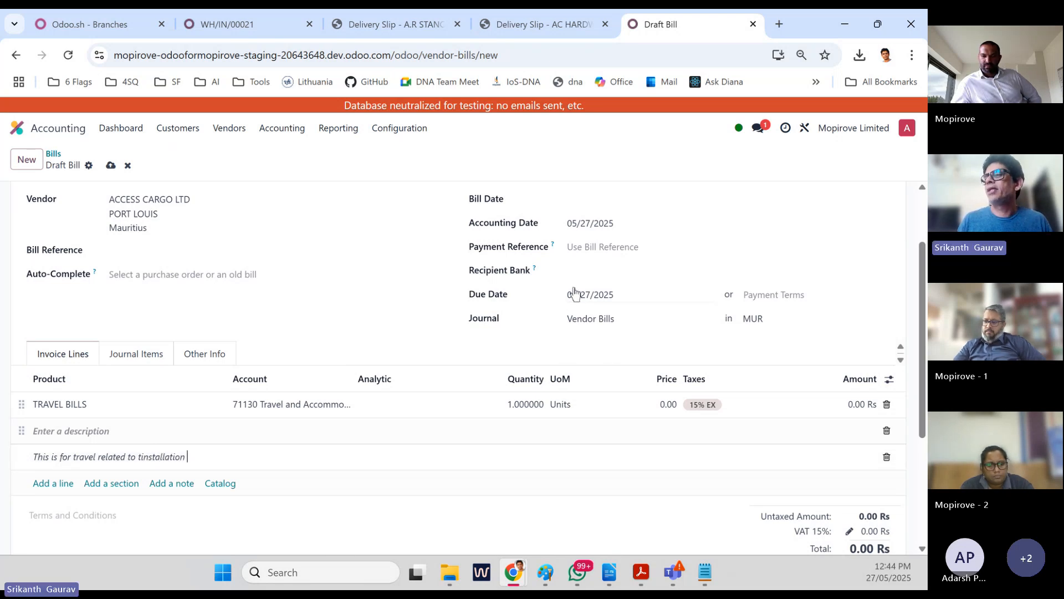
scroll(575, 294, "up", 2)
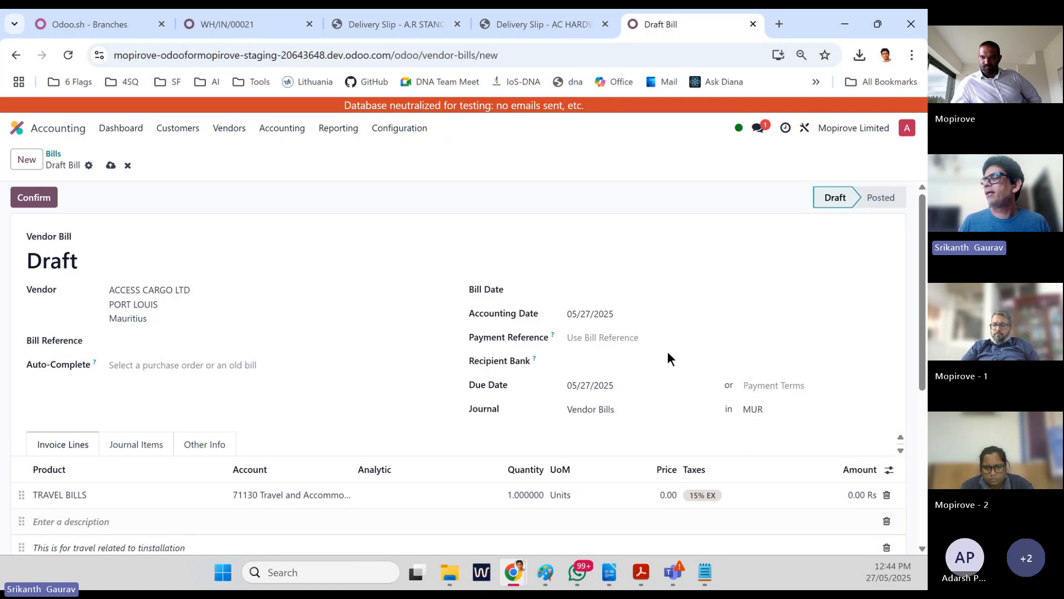
left_click(789, 385)
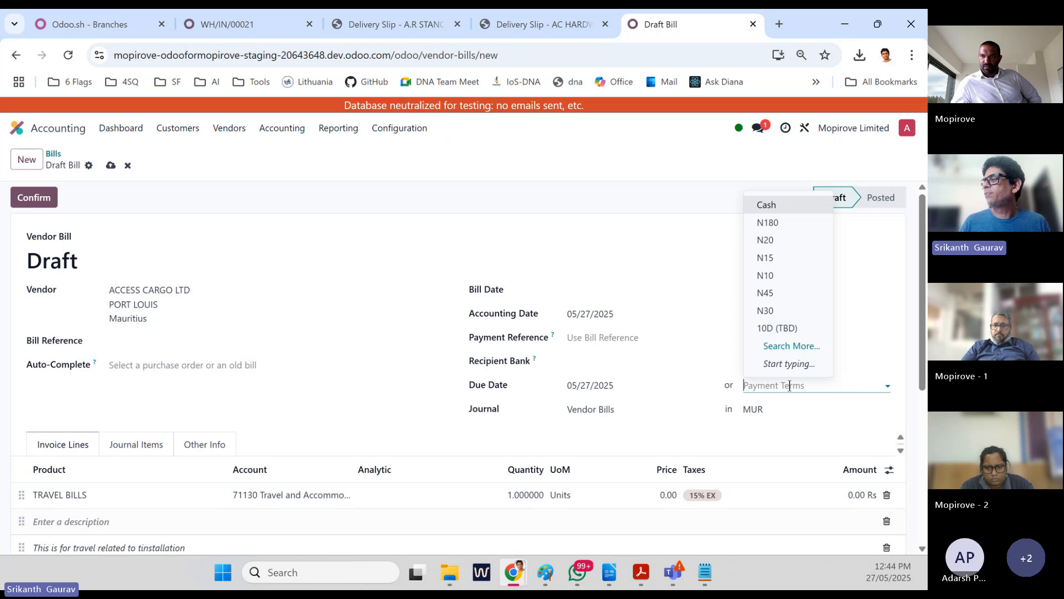
Step: Set N45 payment terms on the ACCESS CARGO LTD bill in MUR, and save it as record 169
left_click(774, 293)
left_click(371, 290)
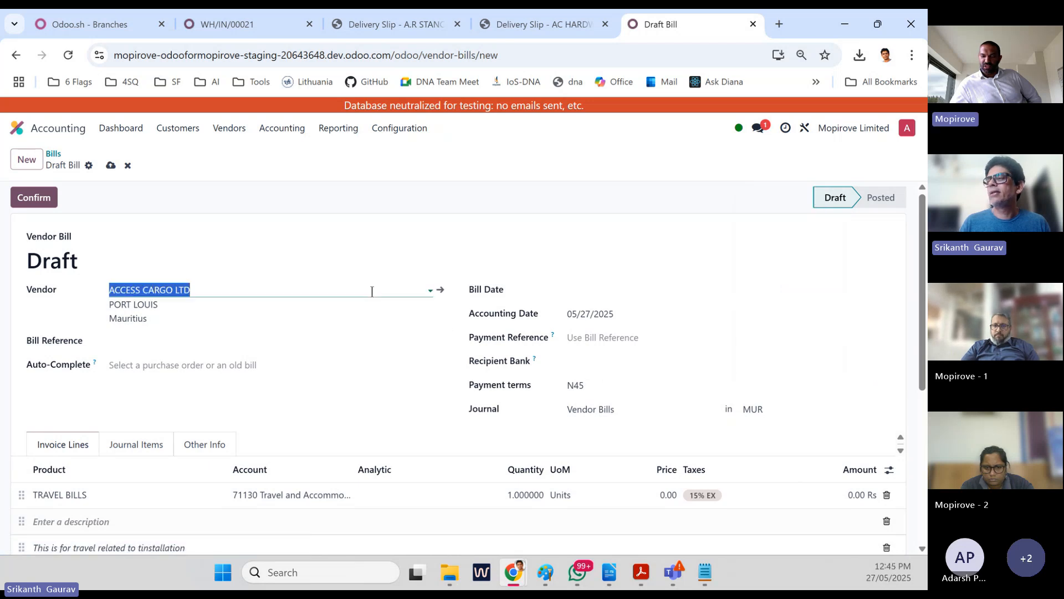
left_click(354, 266)
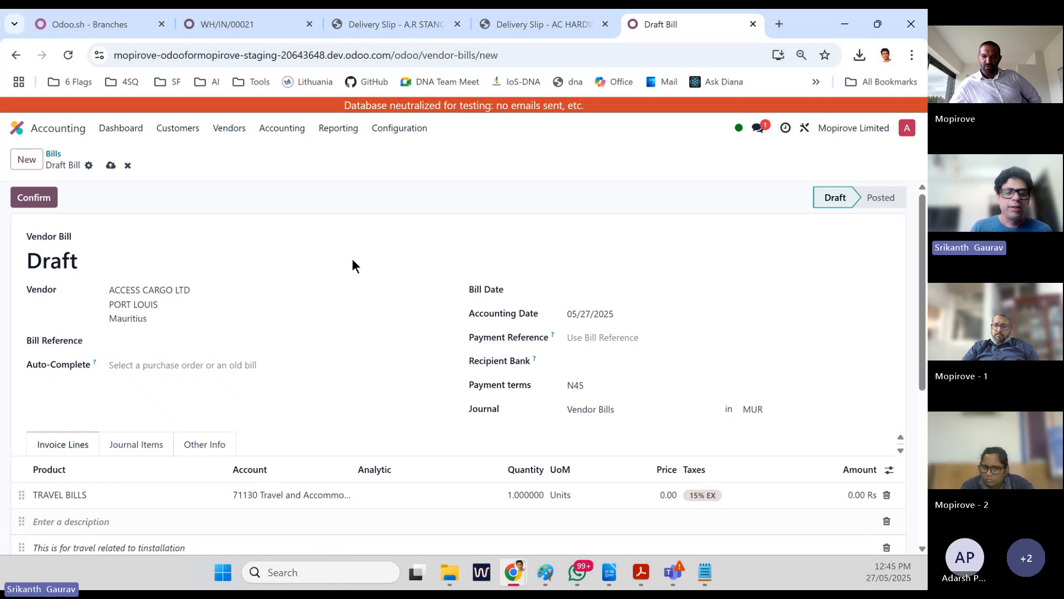
left_click(750, 409)
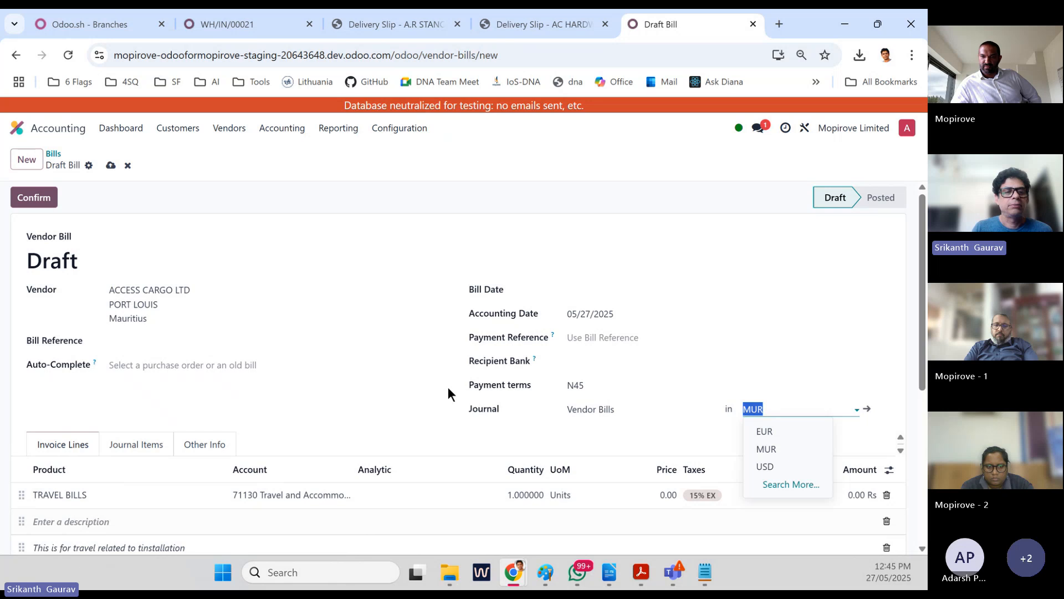
left_click(360, 397)
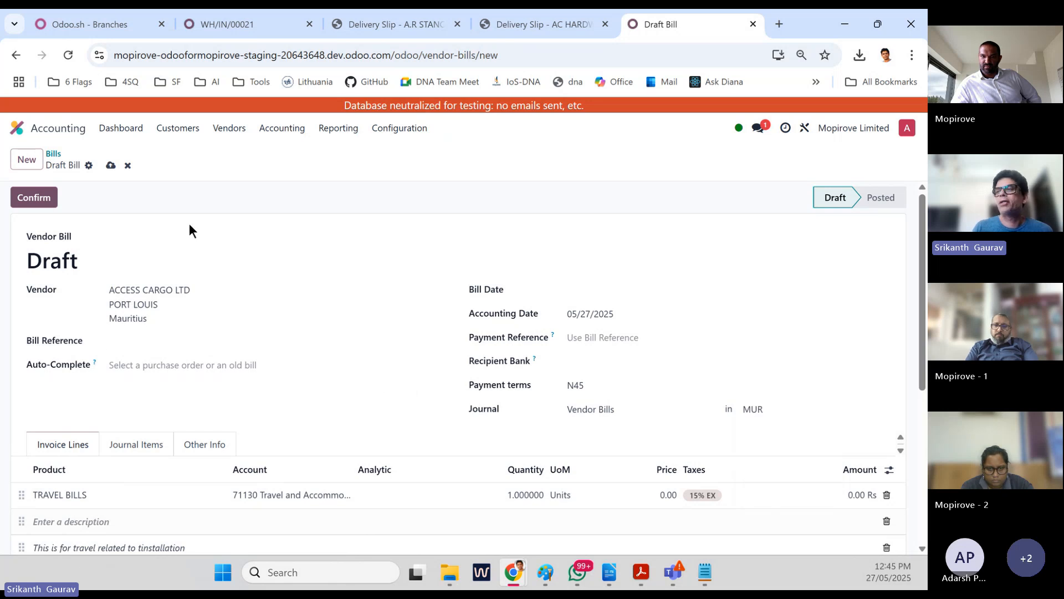
left_click(109, 167)
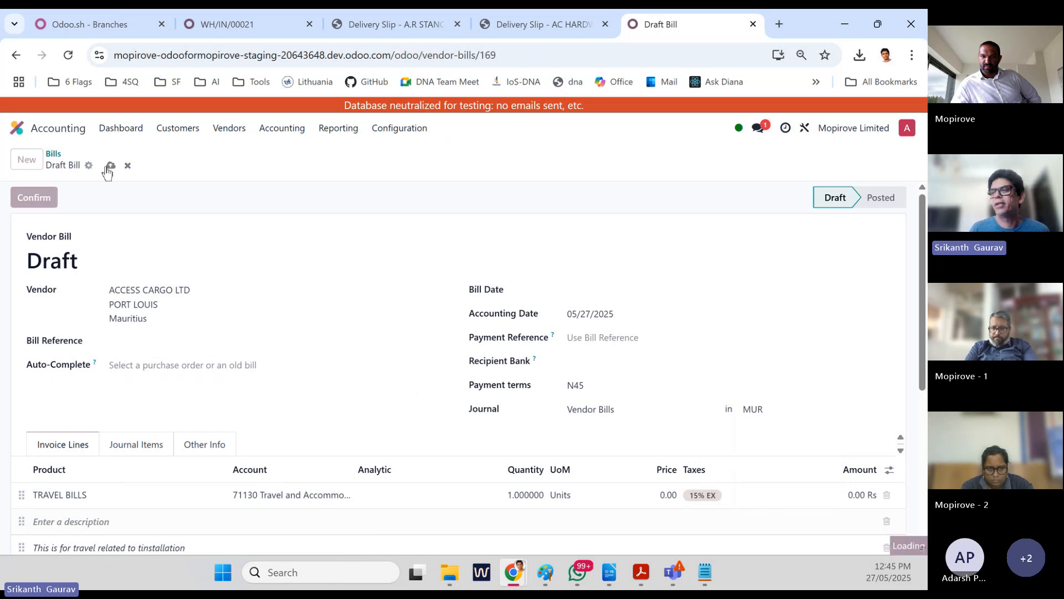
Step: Set the bill date to 05/14/2025 and post the vendor bill as PBILL/2025/05/0011
left_click(28, 201)
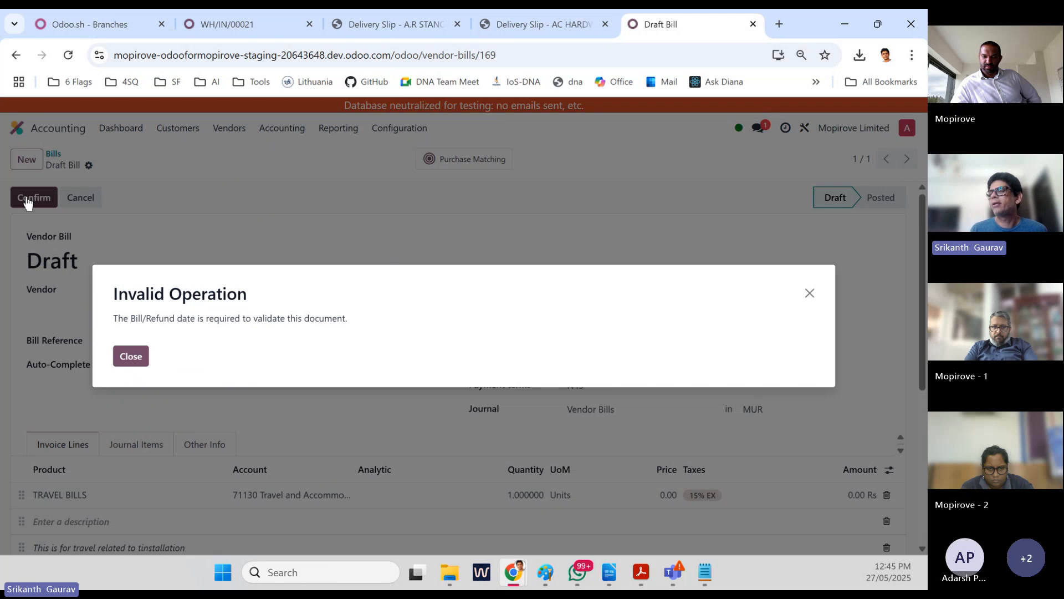
left_click(138, 357)
left_click(585, 292)
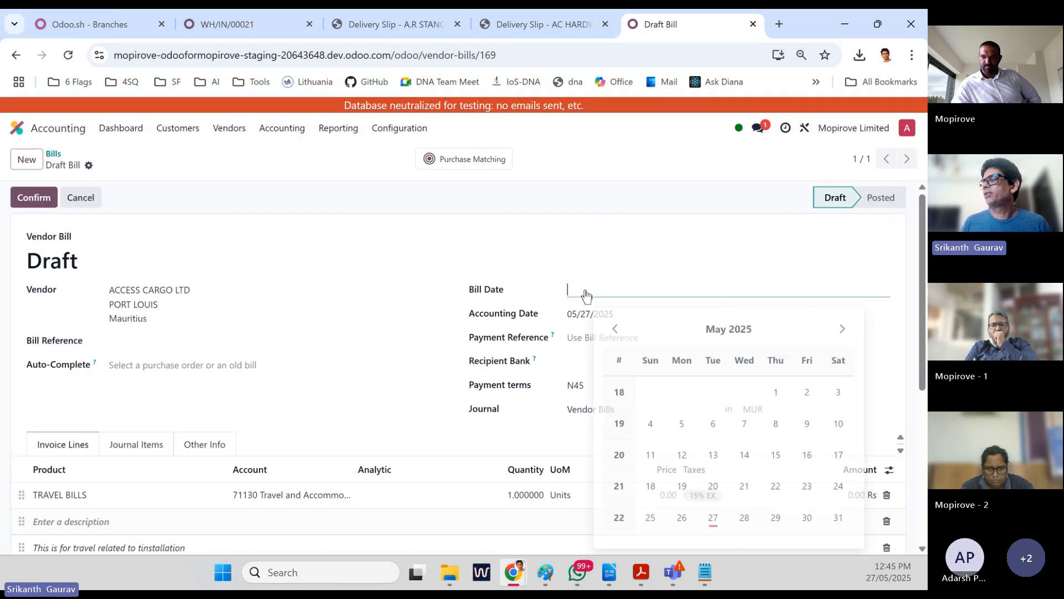
left_click(744, 455)
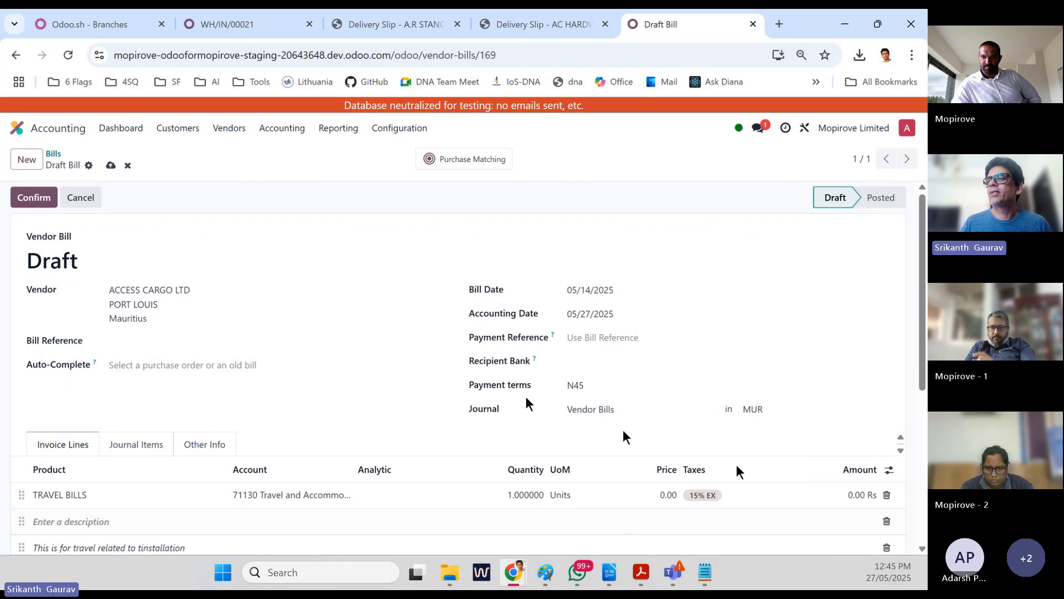
left_click(42, 196)
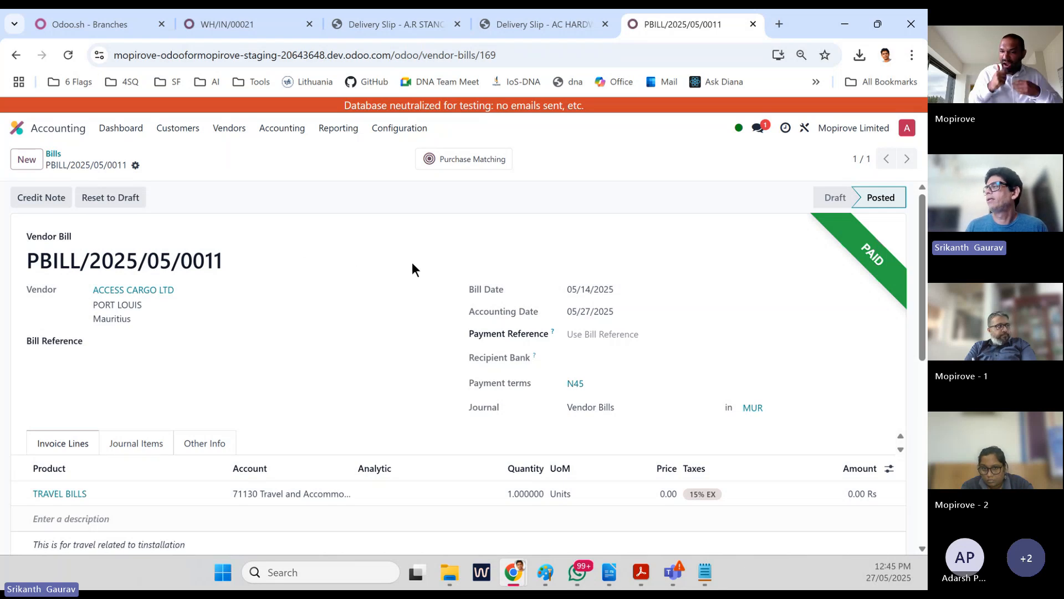
Step: Scroll back to the top of the paid bill and open the Vendors menu
scroll(529, 214, "down", 1)
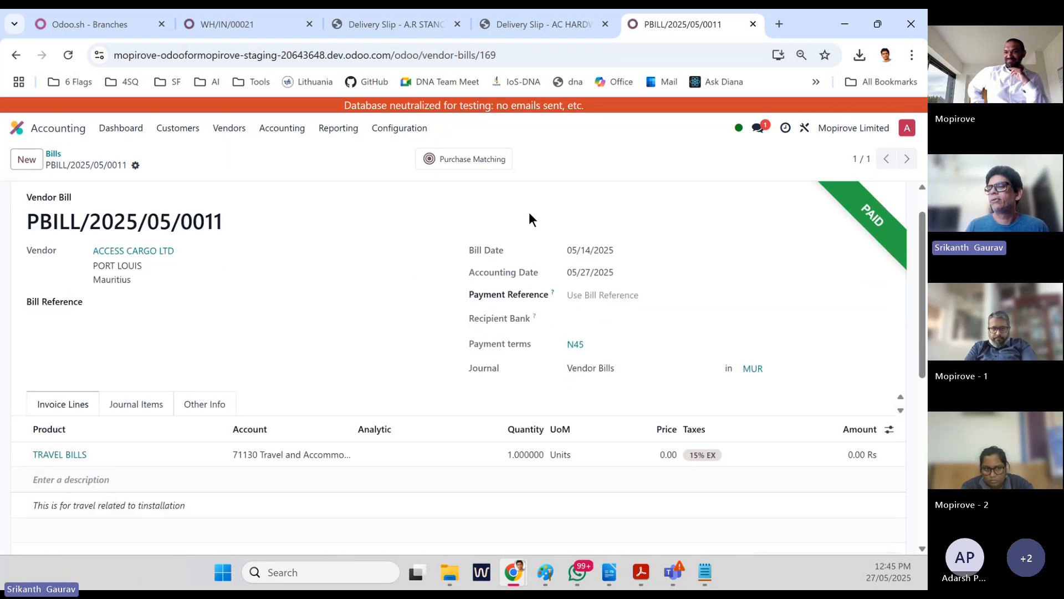
scroll(530, 214, "up", 1)
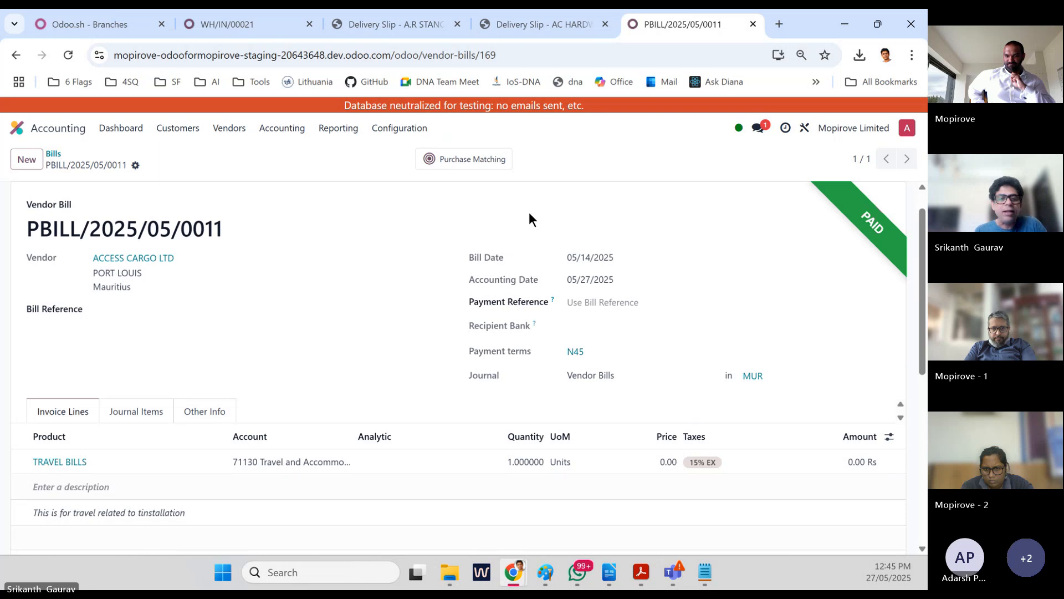
scroll(529, 213, "up", 1)
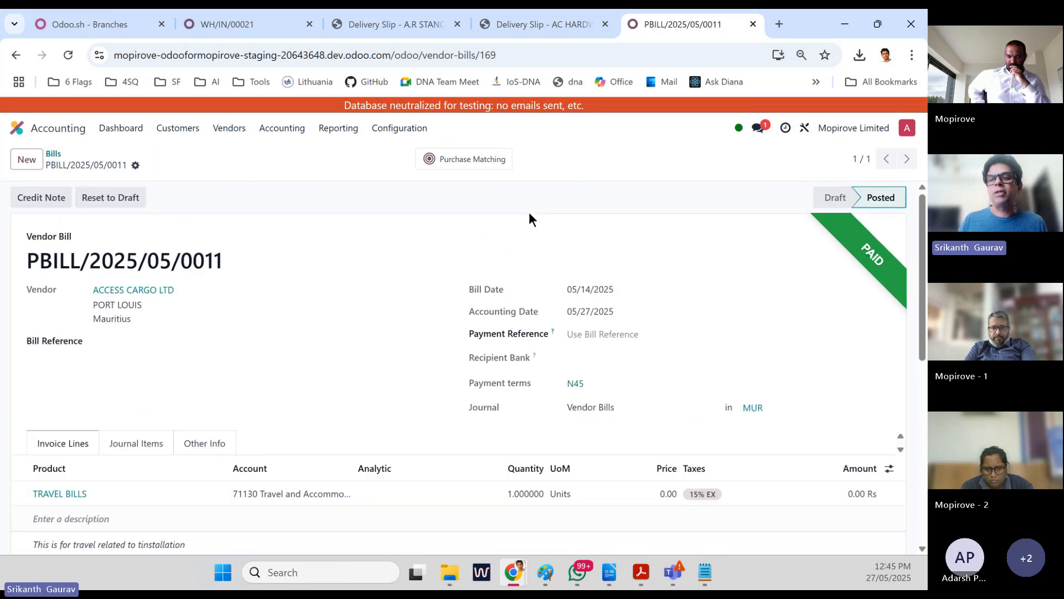
left_click(229, 128)
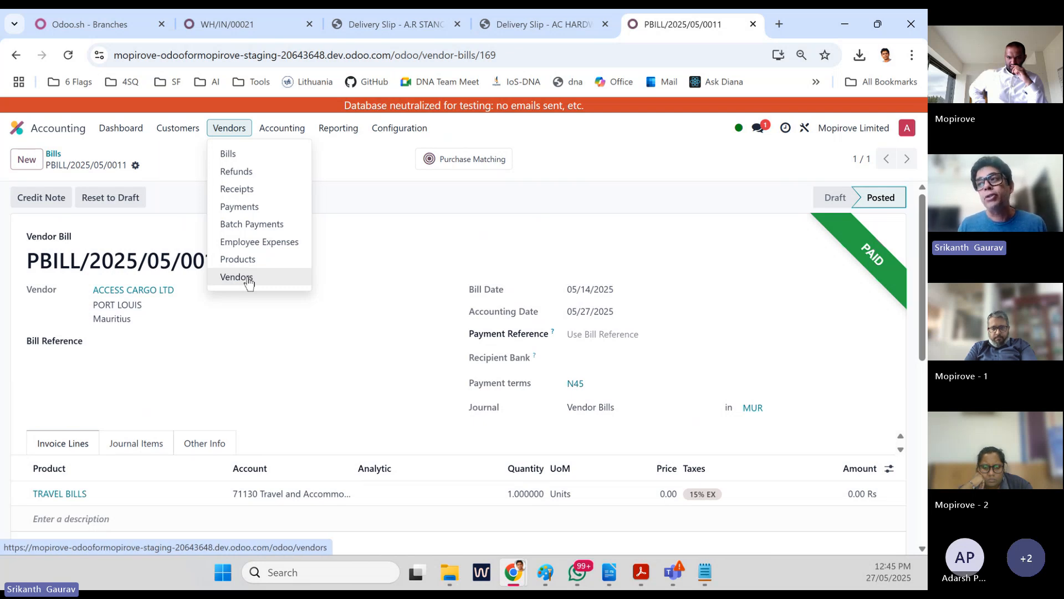
Step: Create a new draft bill with vendor ACCESS CARGO LTD, then go back to Vendors > Bills
left_click(166, 160)
left_click(28, 159)
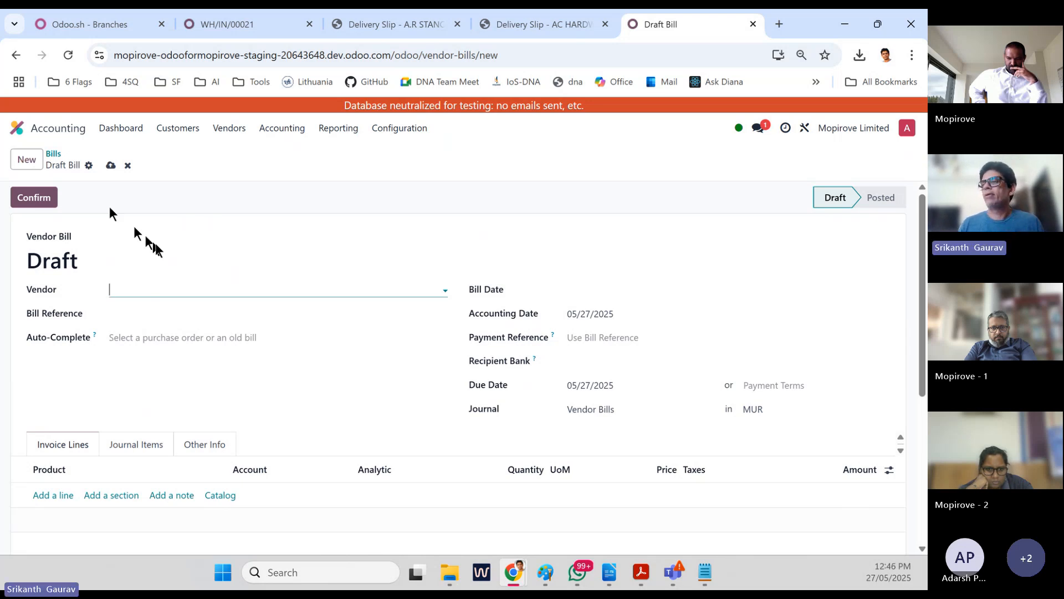
left_click(123, 288)
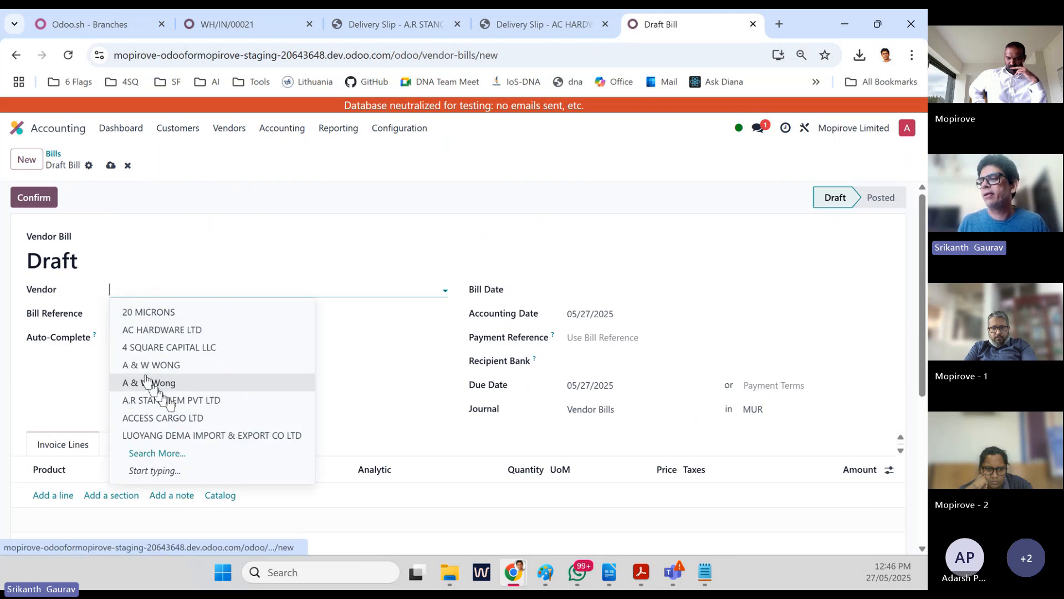
left_click(164, 416)
left_click(157, 340)
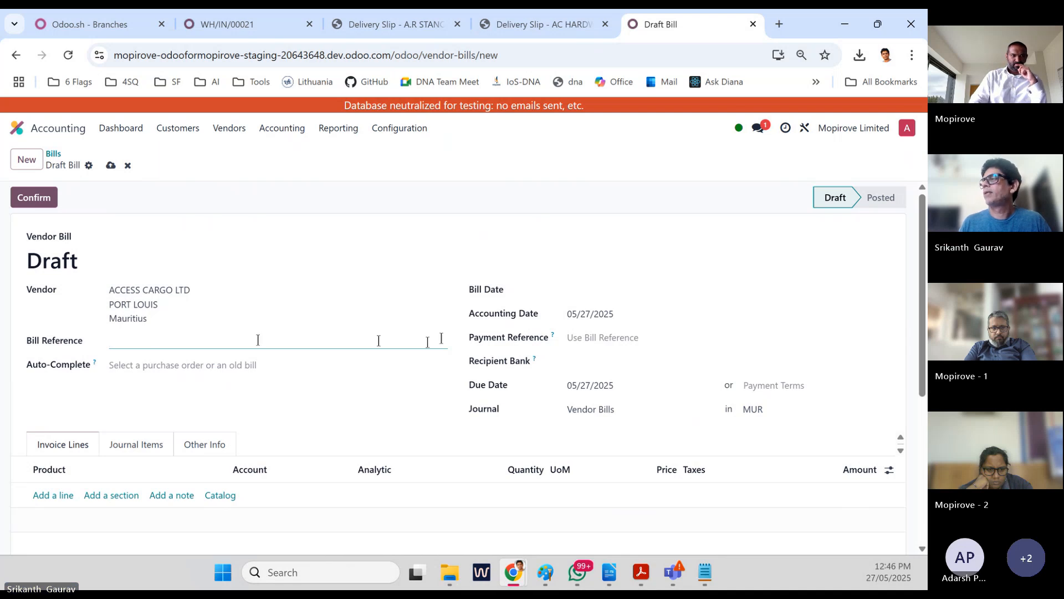
left_click(531, 263)
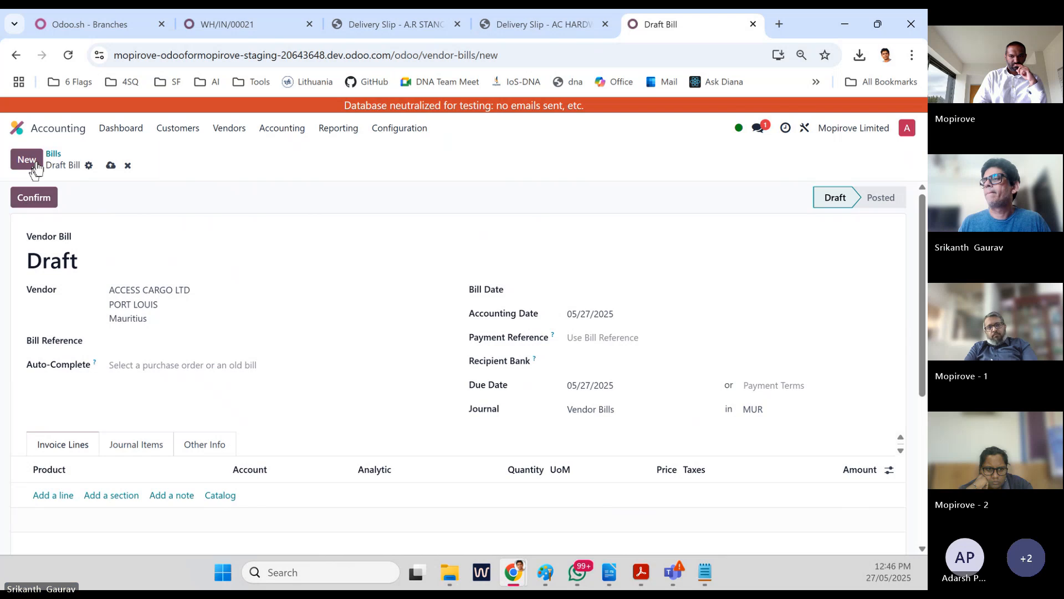
left_click(224, 134)
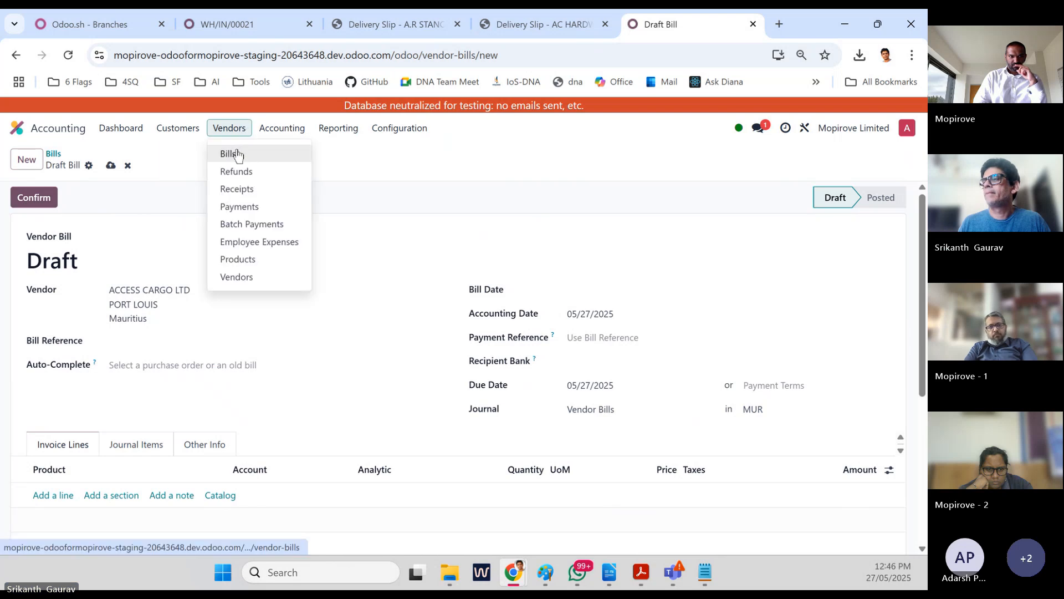
left_click(238, 155)
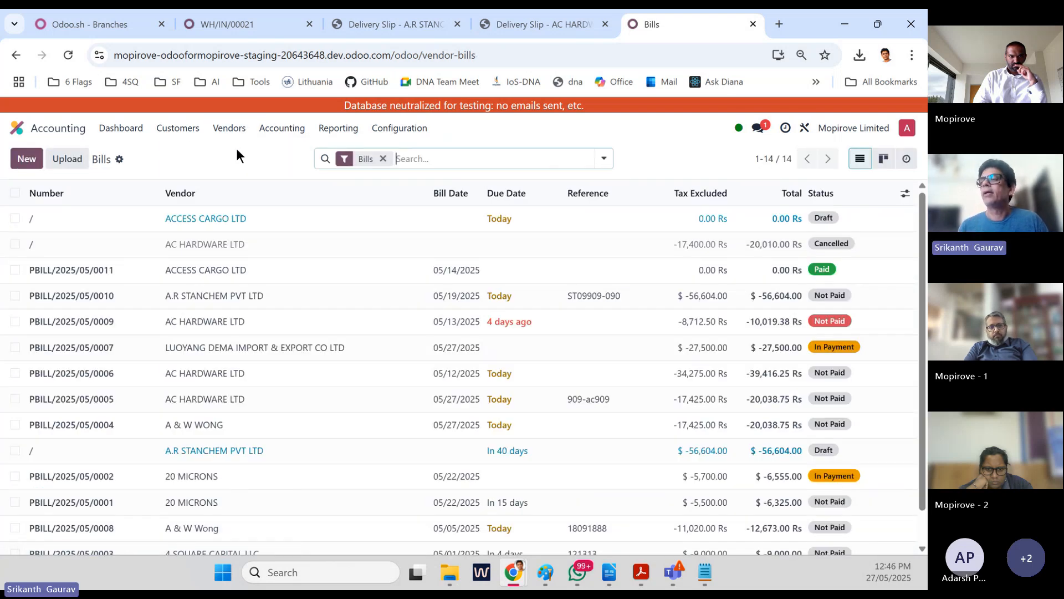
left_click(67, 159)
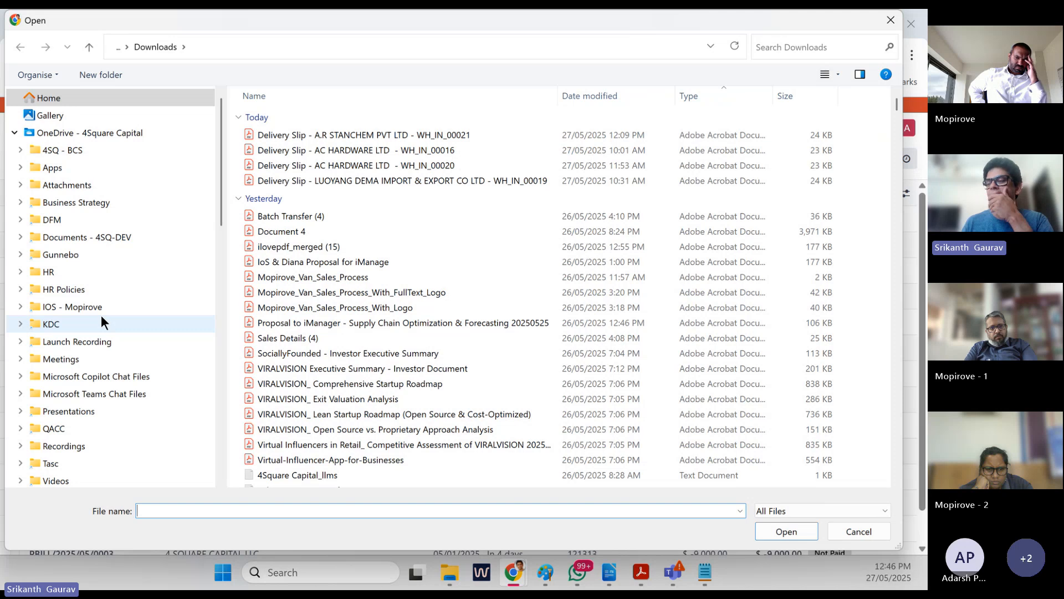
left_click(776, 48)
scroll(65, 225, "down", 4)
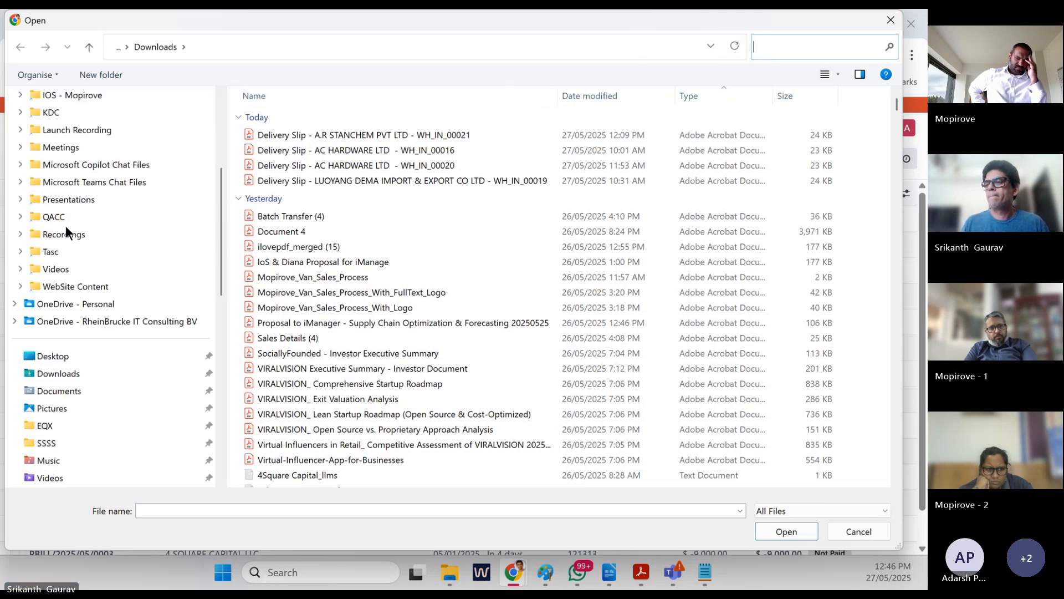
left_click(74, 374)
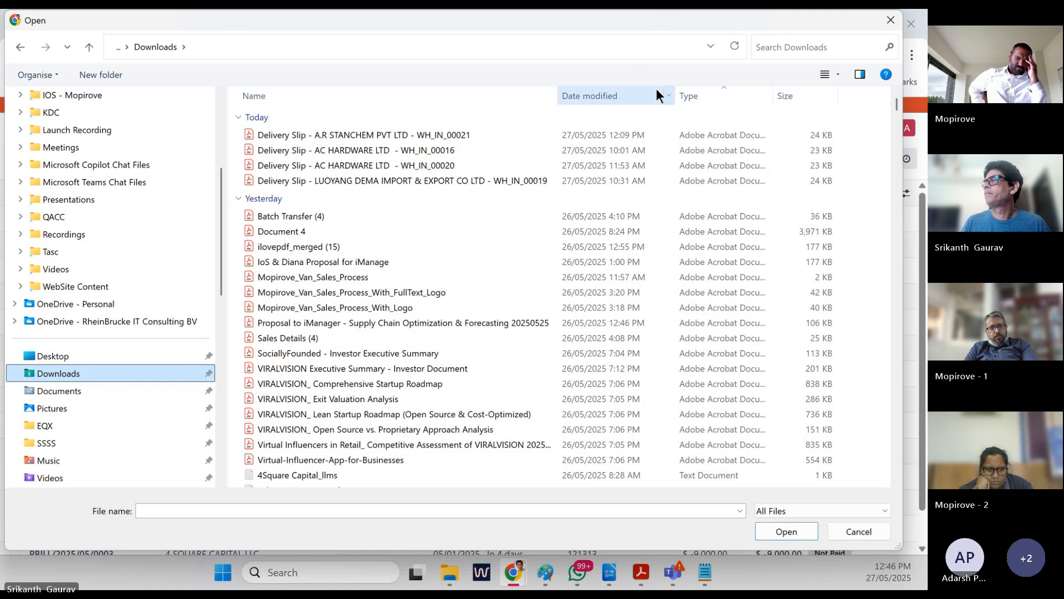
left_click(781, 45)
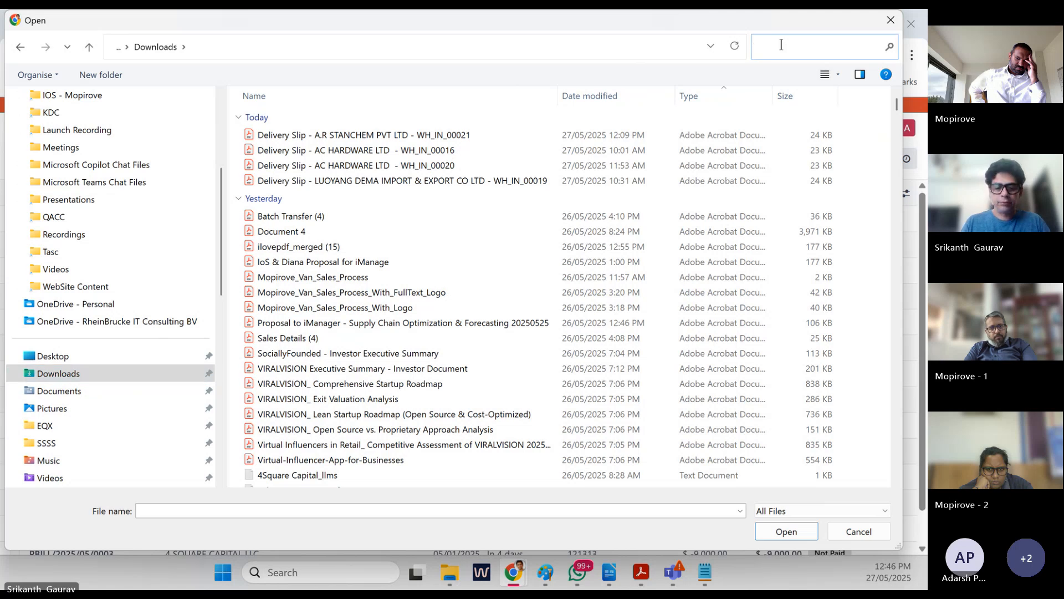
type("mopirove")
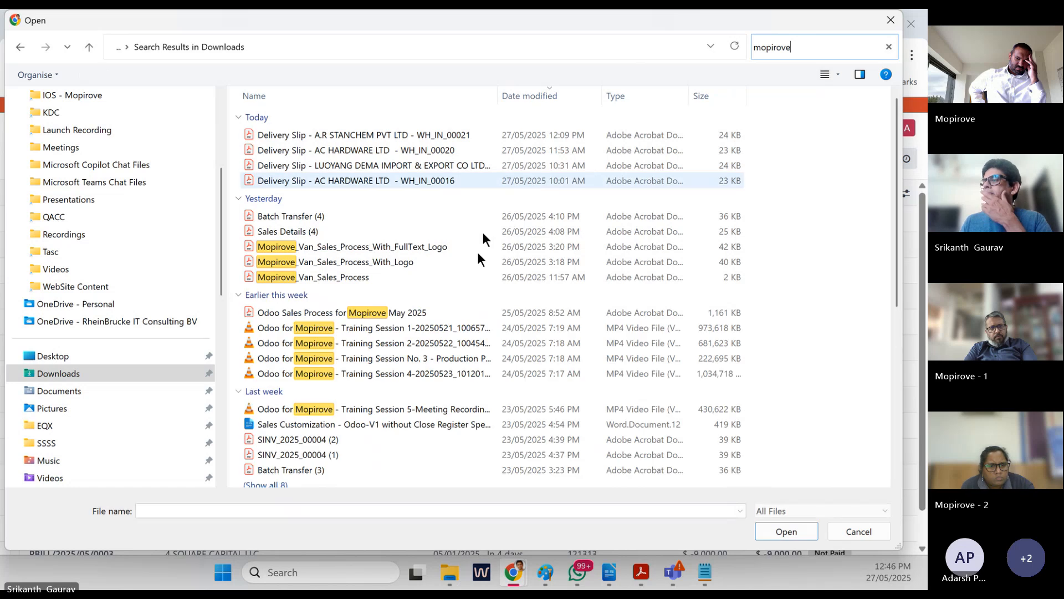
scroll(391, 284, "down", 3)
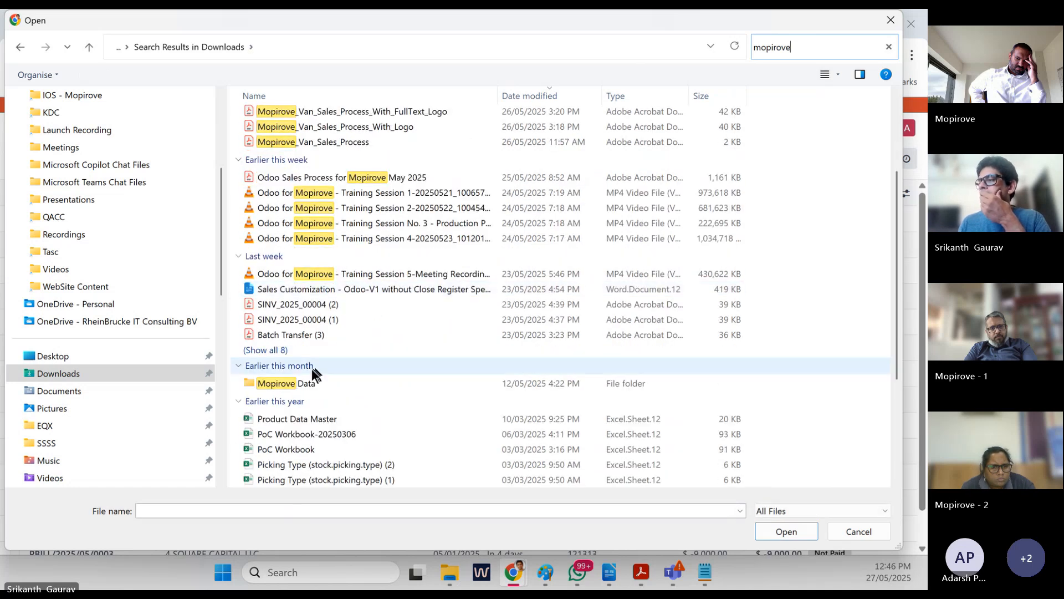
left_click(307, 382)
double_click(308, 383)
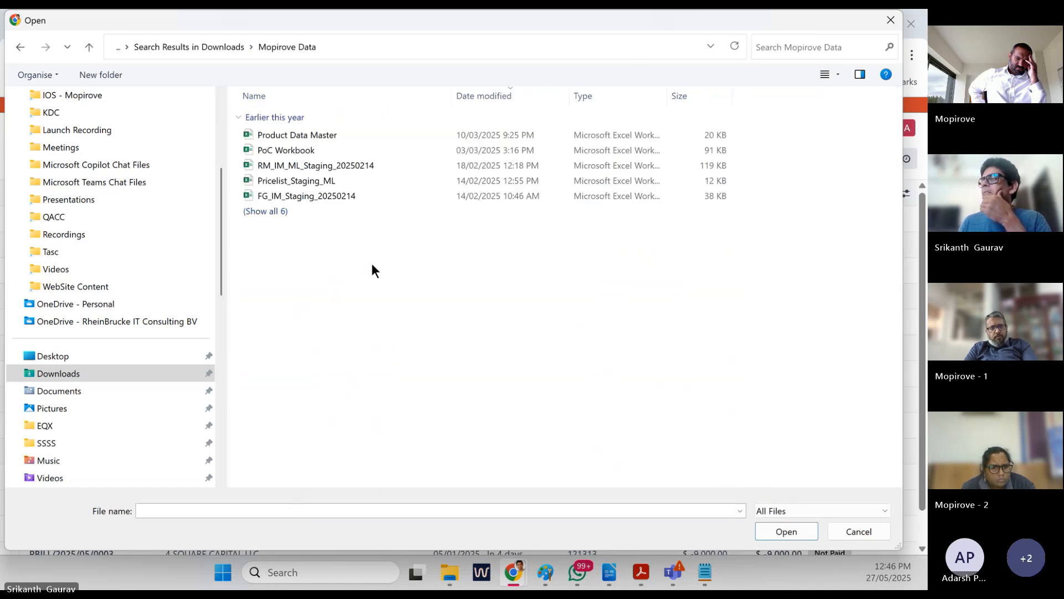
left_click(266, 211)
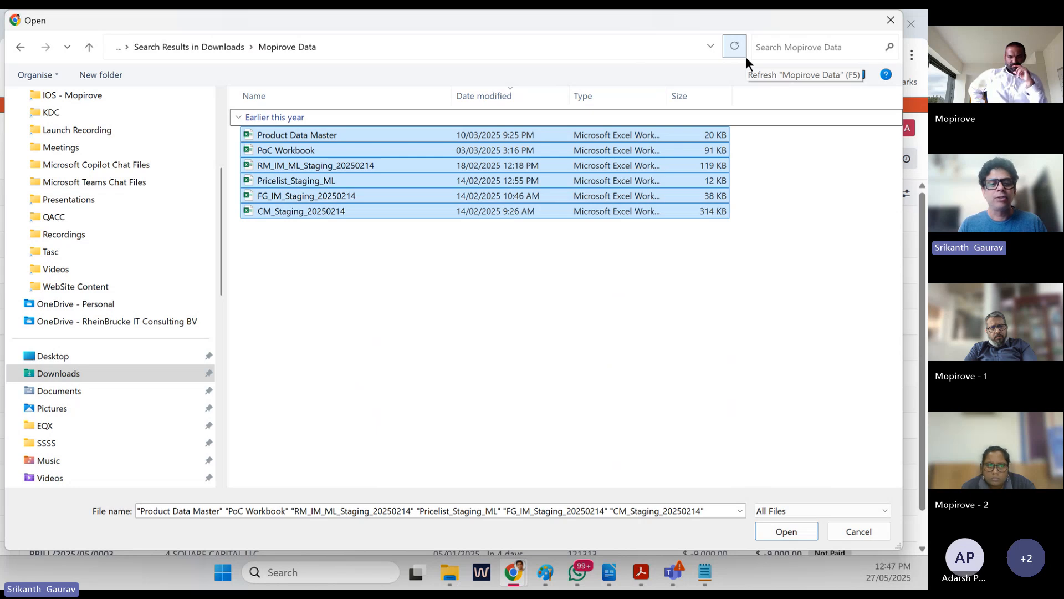
left_click(695, 281)
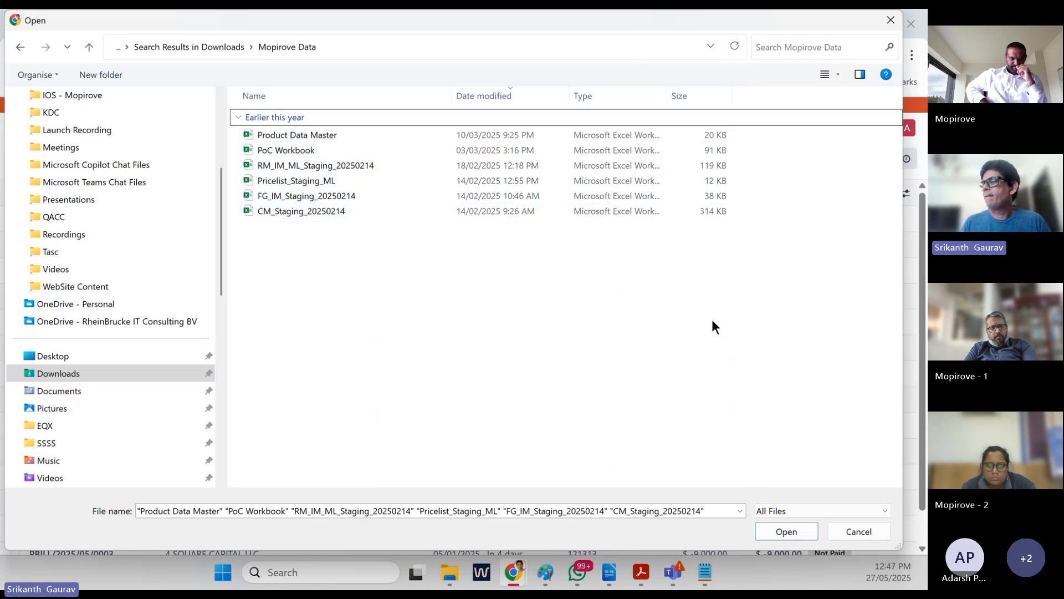
left_click(858, 530)
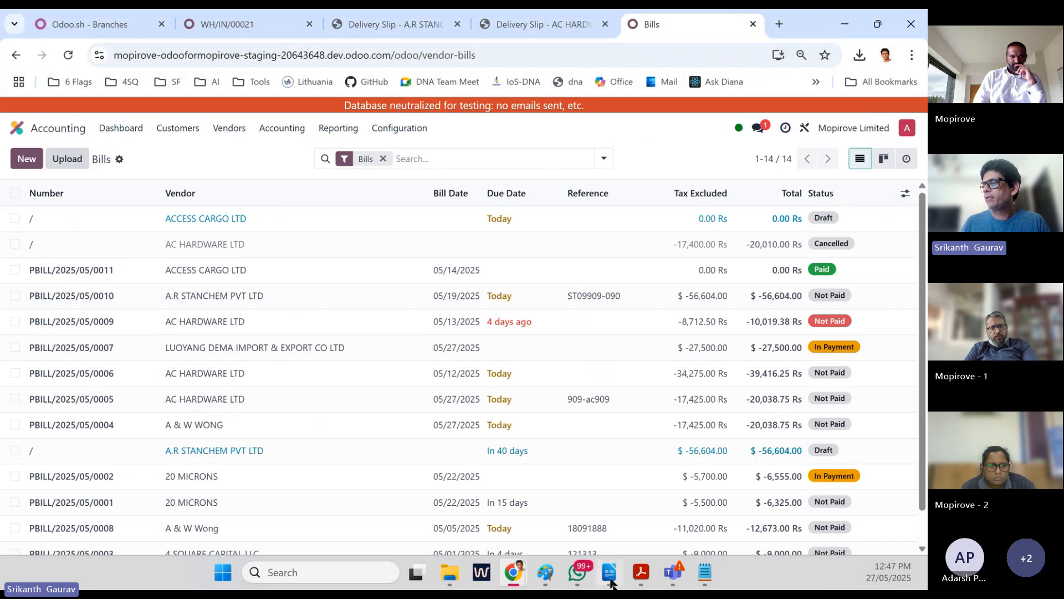
Step: Start a bill upload, first selecting the AC HARDWARE delivery slip WH_IN_00020
mouse_move(670, 579)
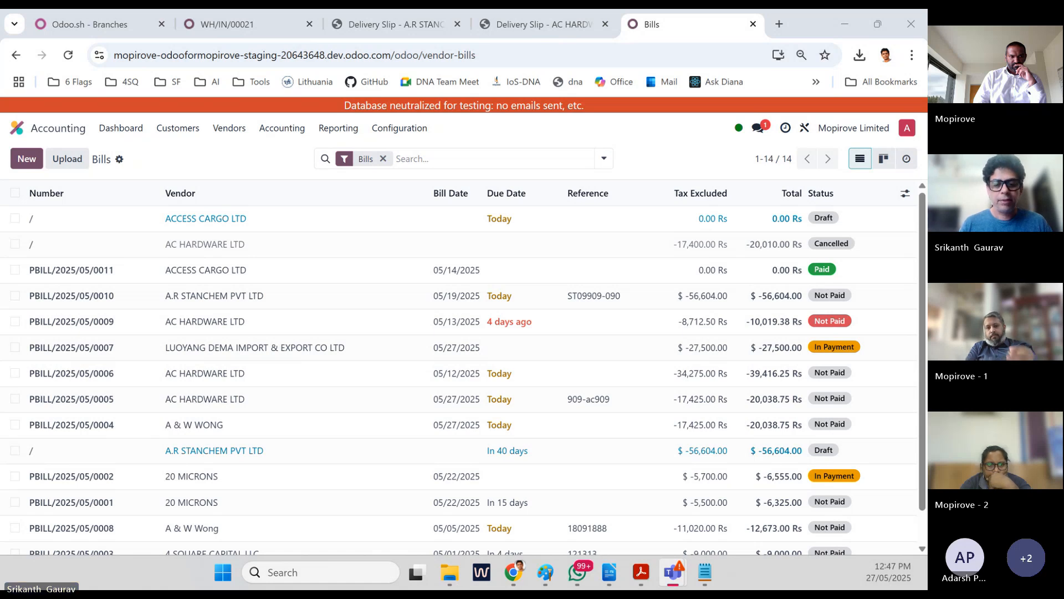
key("super+d")
key("super+d")
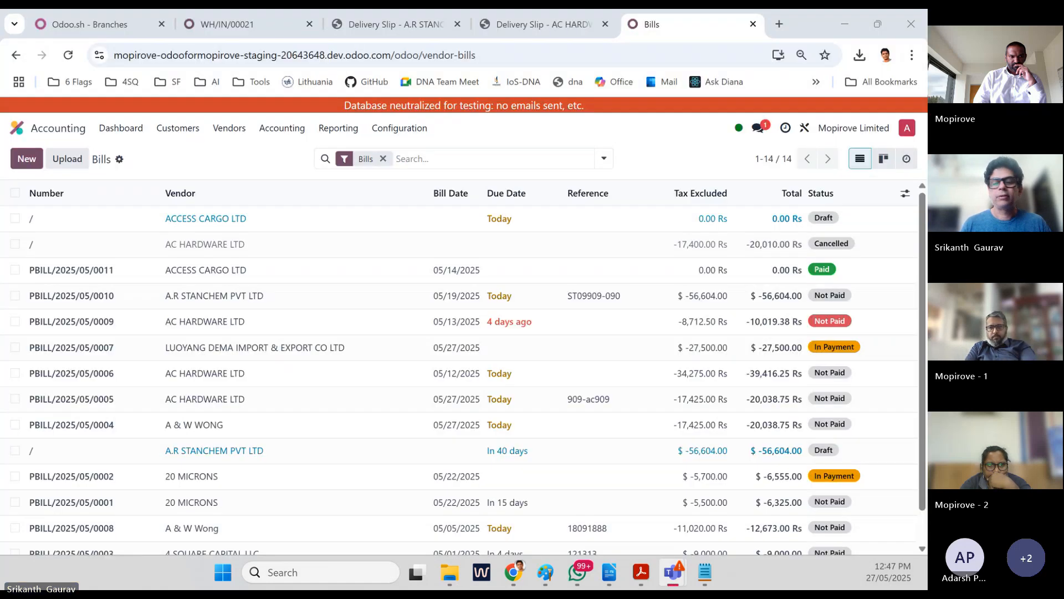
left_click(58, 156)
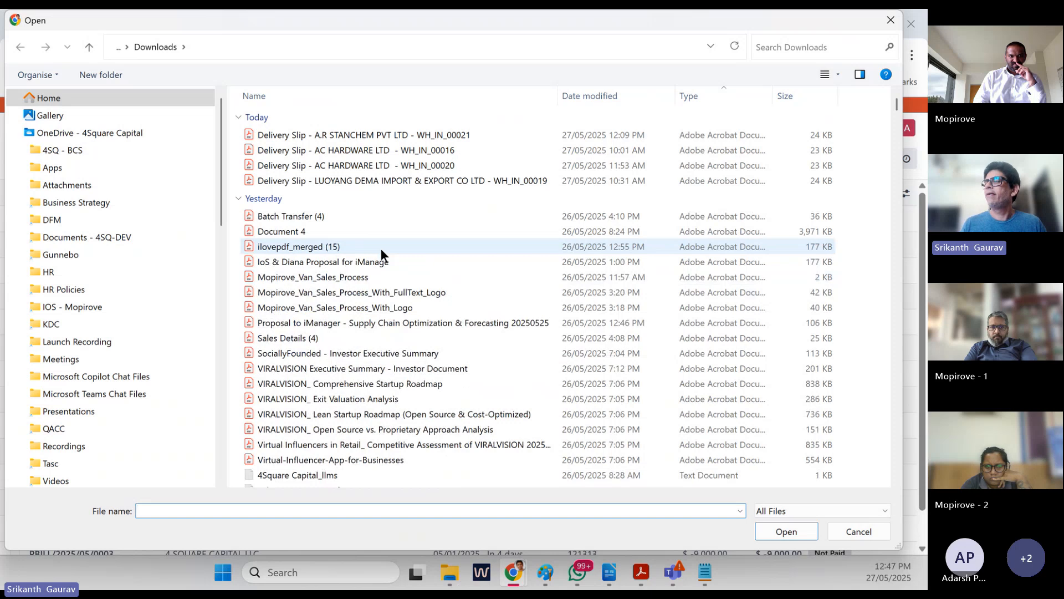
left_click(358, 164)
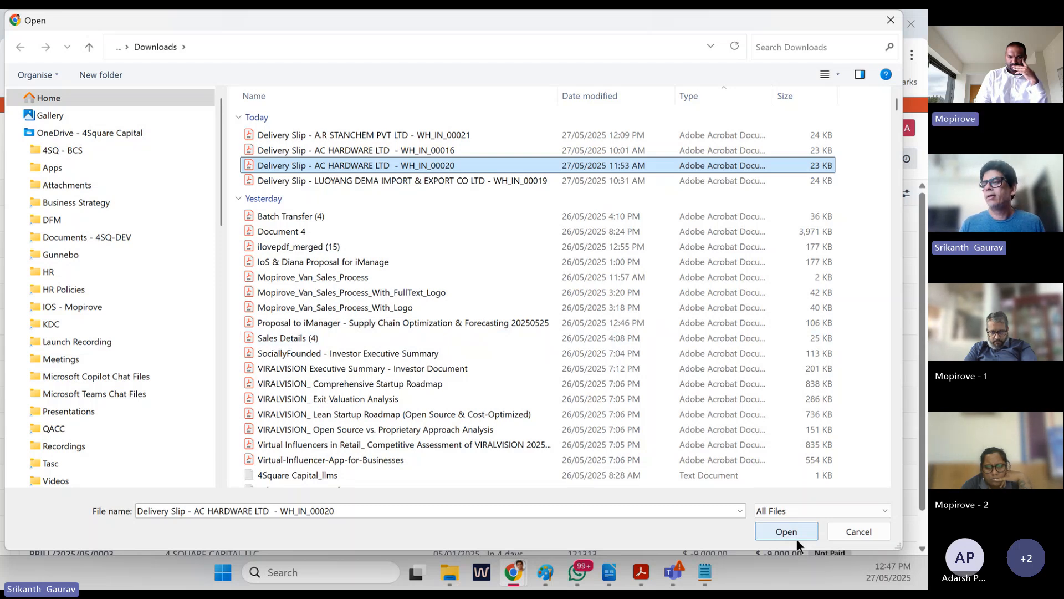
Step: Search Downloads for 'dewa' and upload the Dewa1 file as the new bill
left_click(783, 46)
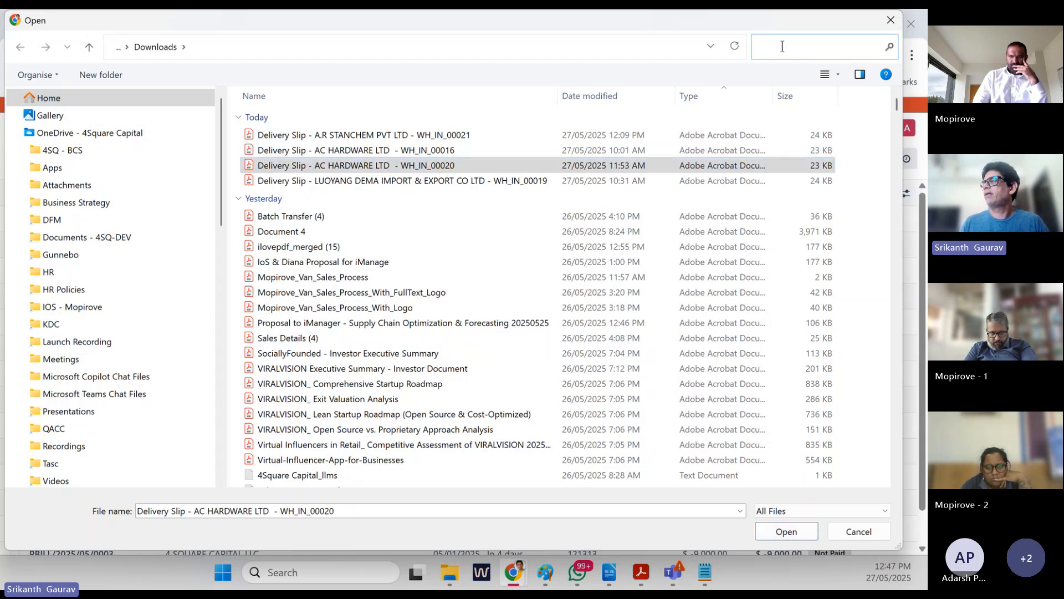
type("dewa")
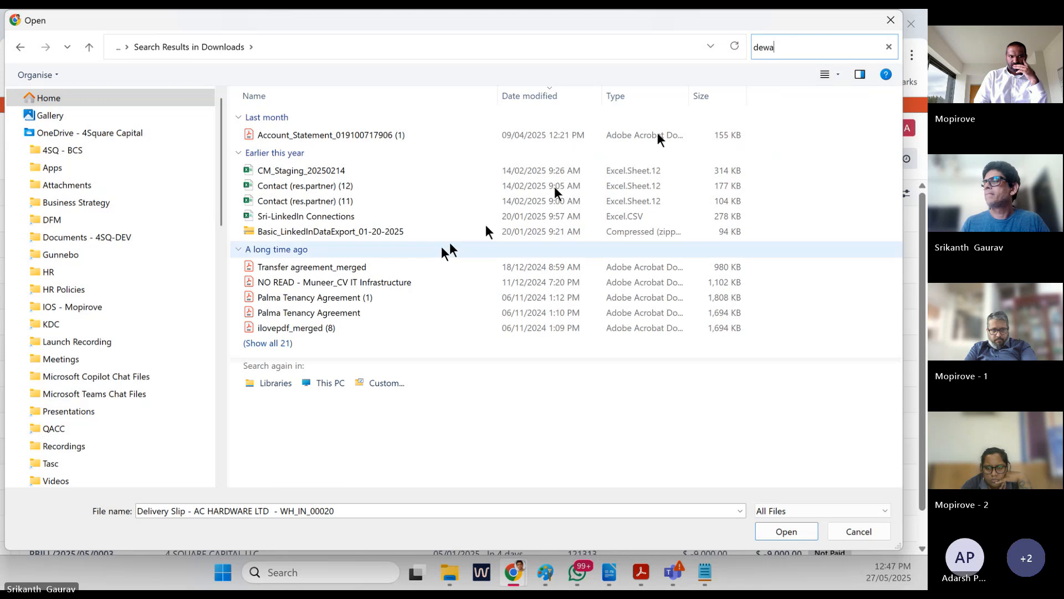
left_click(267, 344)
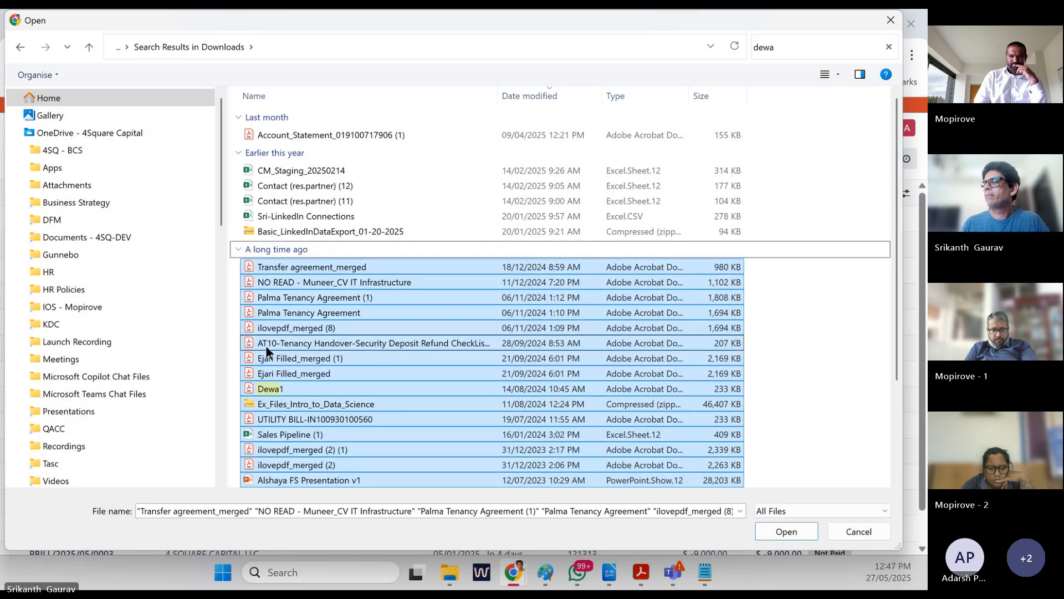
left_click(275, 392)
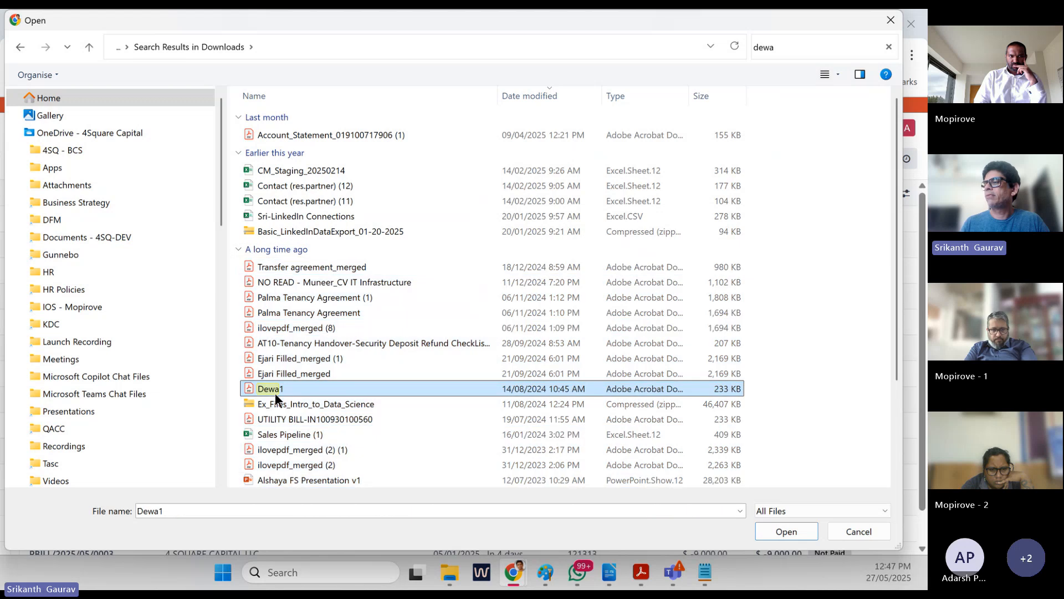
left_click(793, 531)
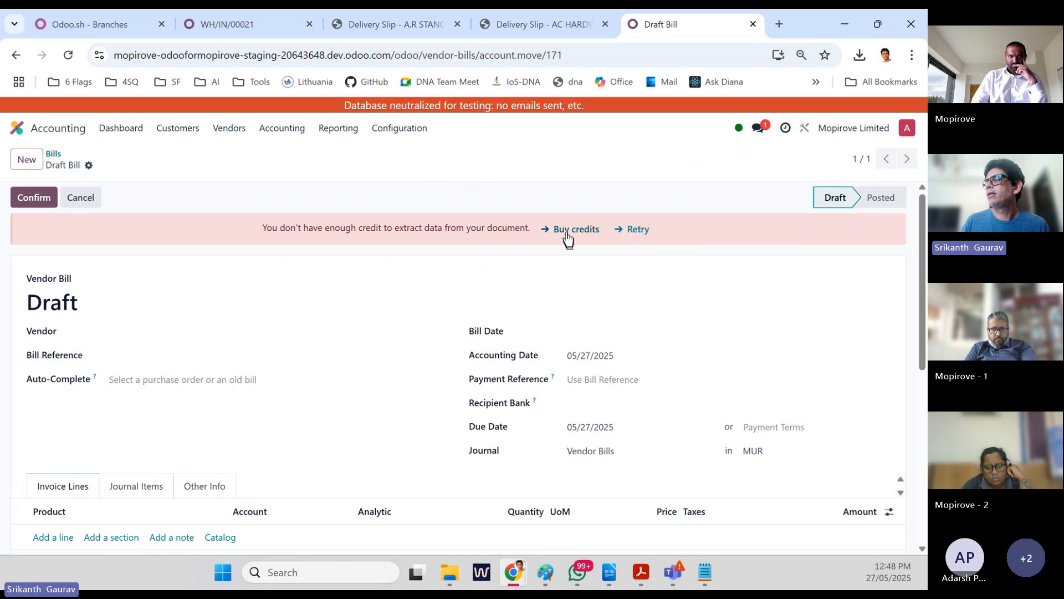
Step: Retry extraction on draft bill 171 and close the 'Not enough credits' notice
left_click(637, 231)
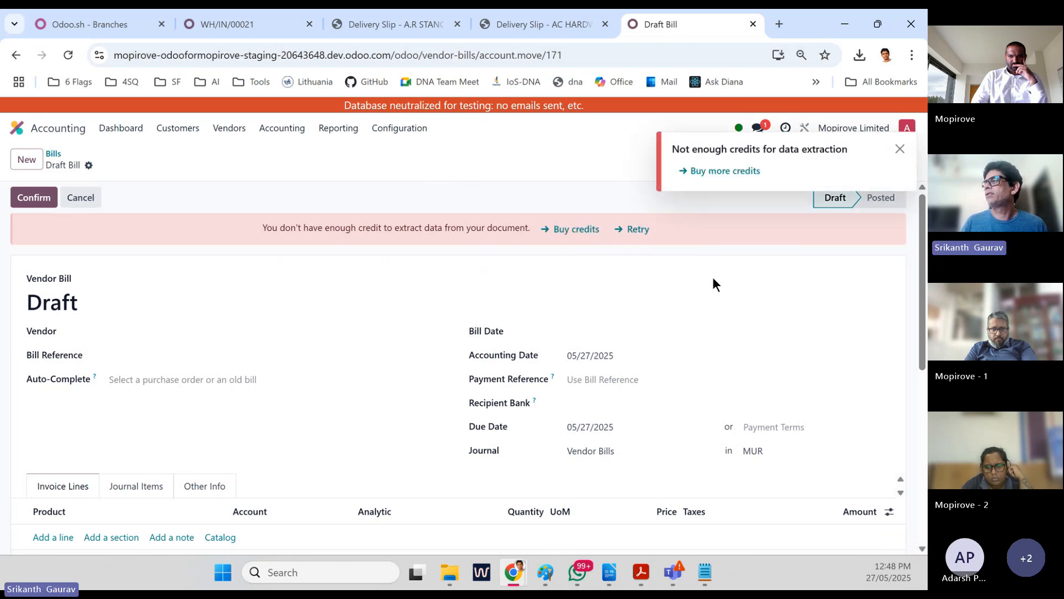
left_click(899, 149)
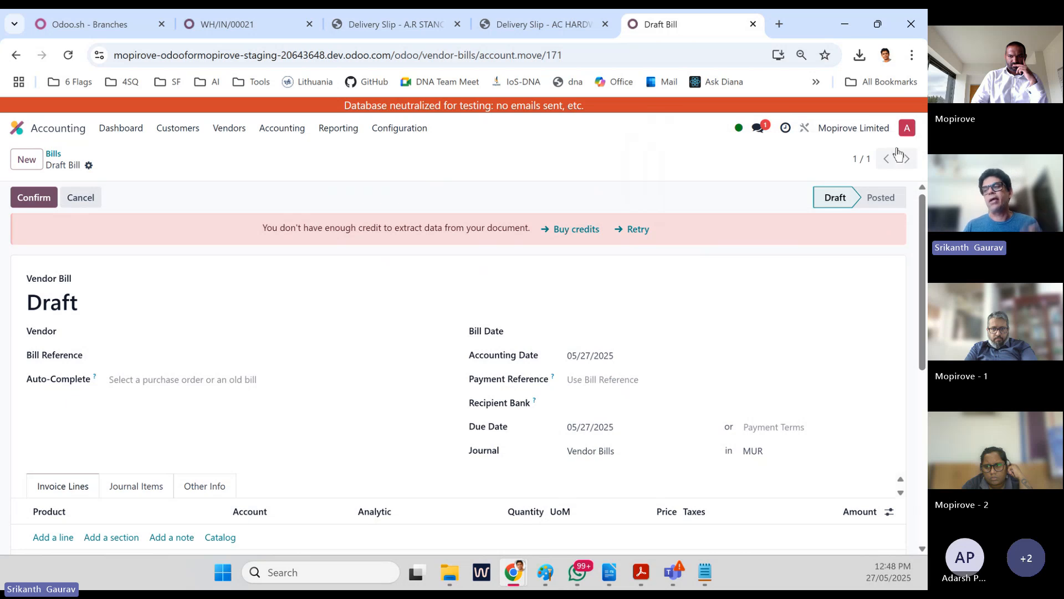
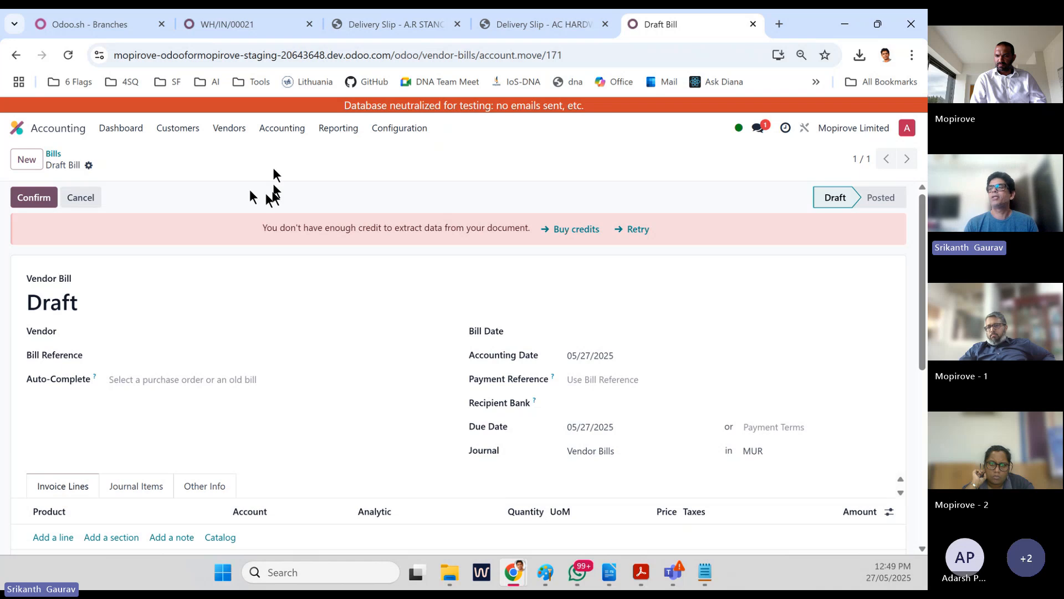
Step: Cancel the empty, unnamed draft vendor bill that has no vendor or lines
left_click(229, 128)
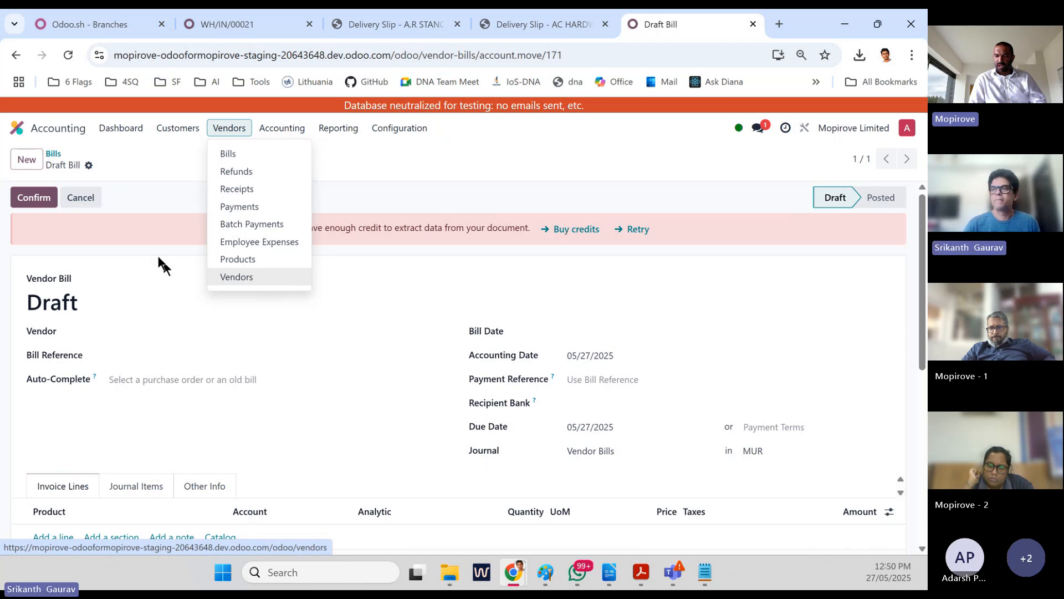
left_click(86, 184)
left_click(86, 195)
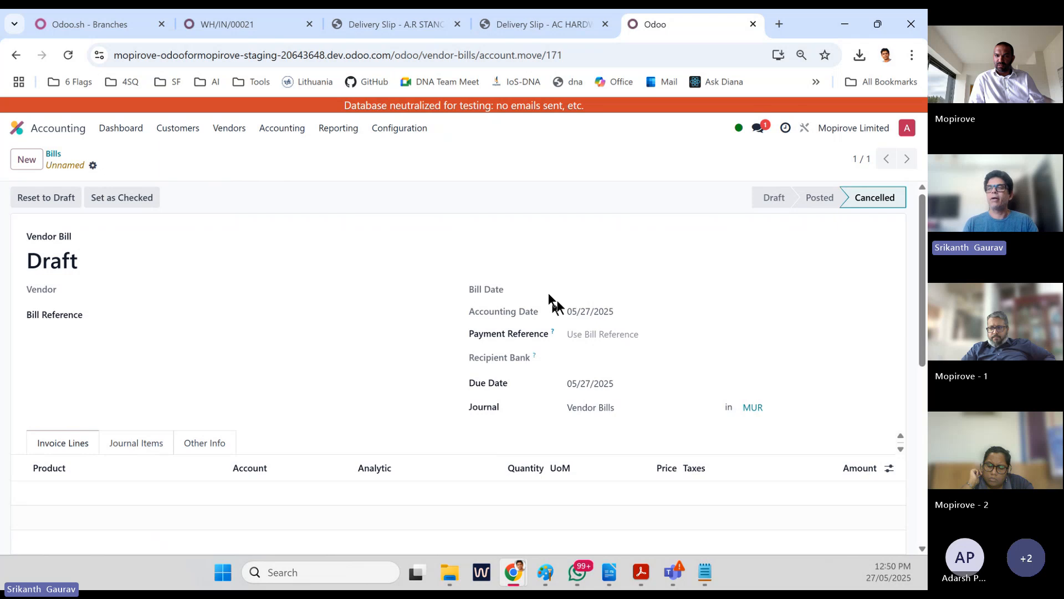
Step: Create a new vendor bill with ACCESS CARGO LTD as the vendor
left_click(25, 160)
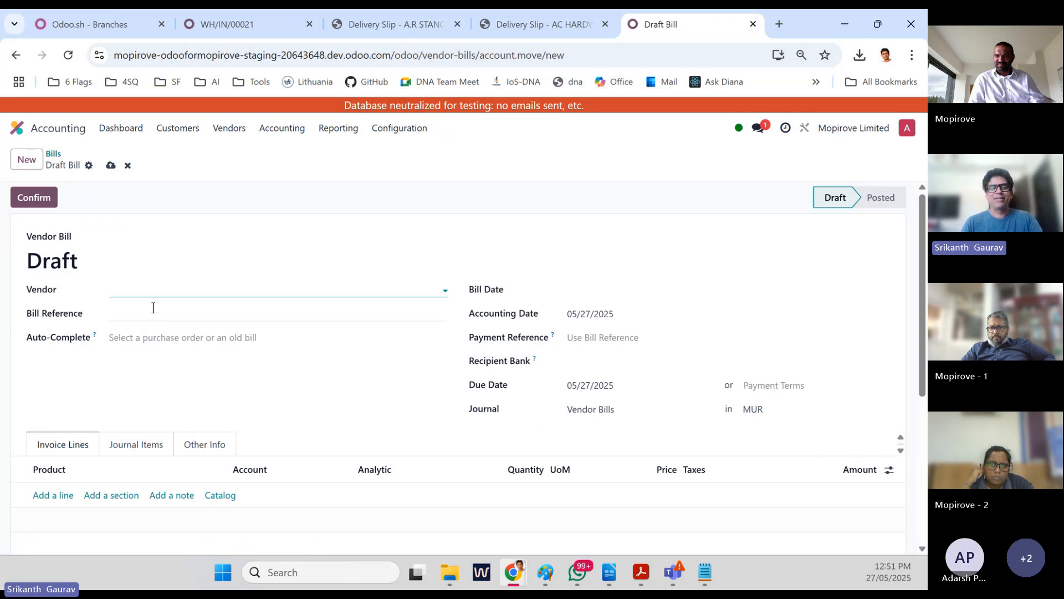
left_click(129, 286)
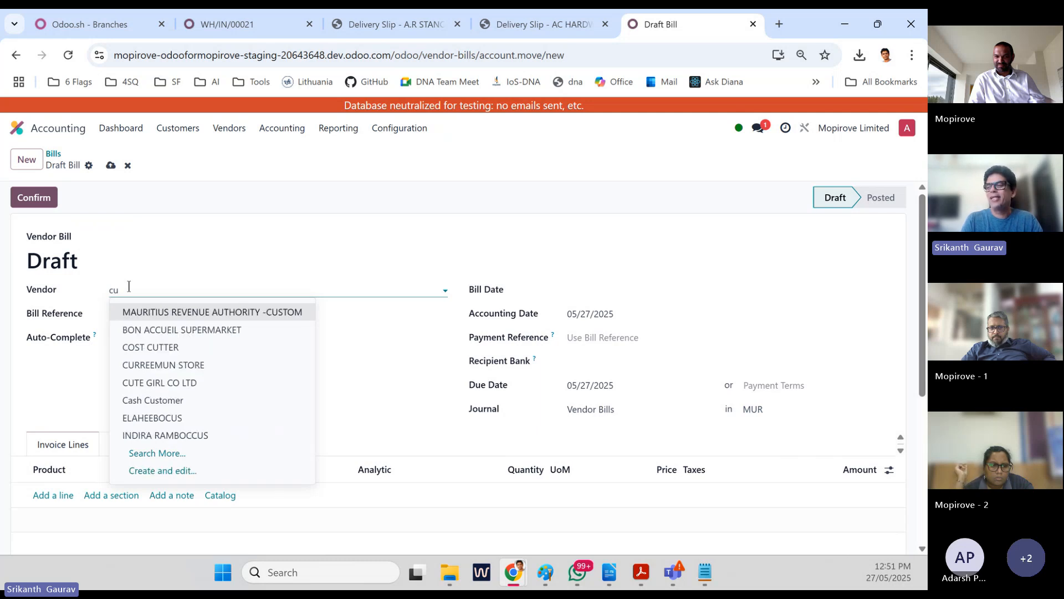
key("BackSpace")
key("BackSpace")
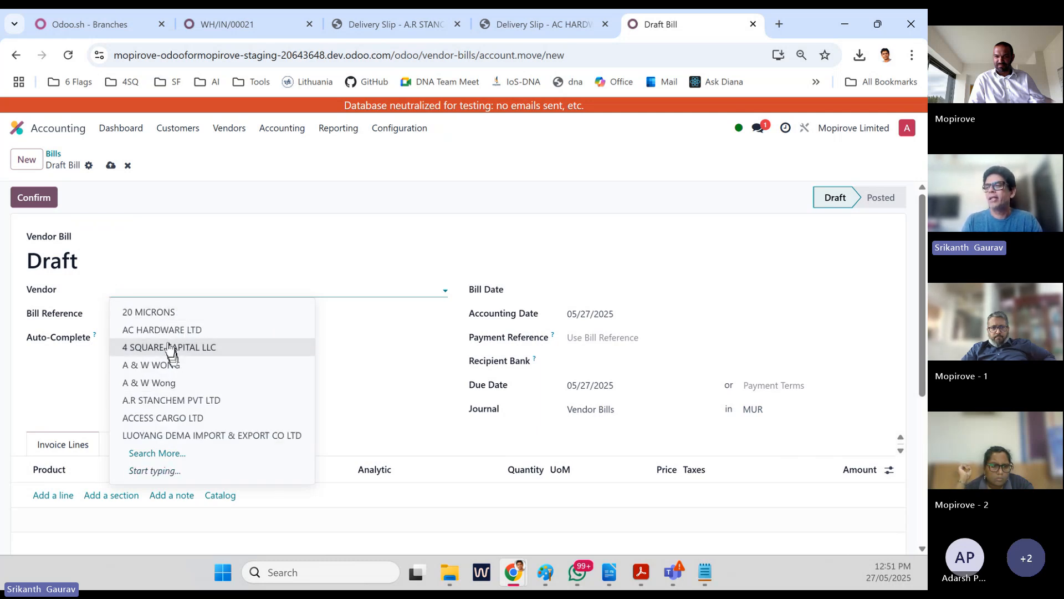
left_click(197, 420)
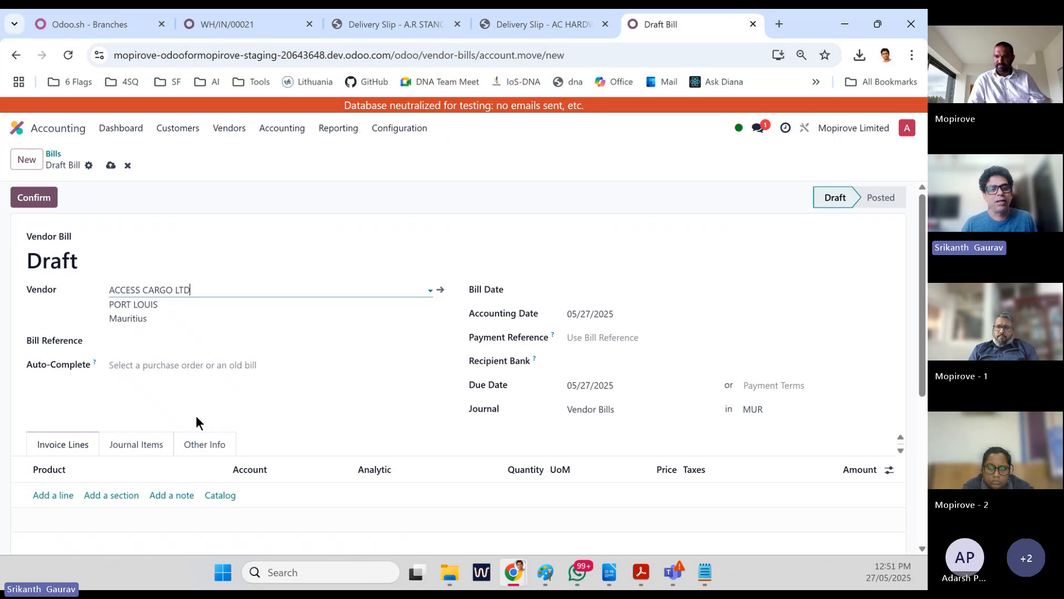
Step: Enter bill reference ACC909888 and browse Auto-Complete's vendor bills search without picking one
left_click(137, 345)
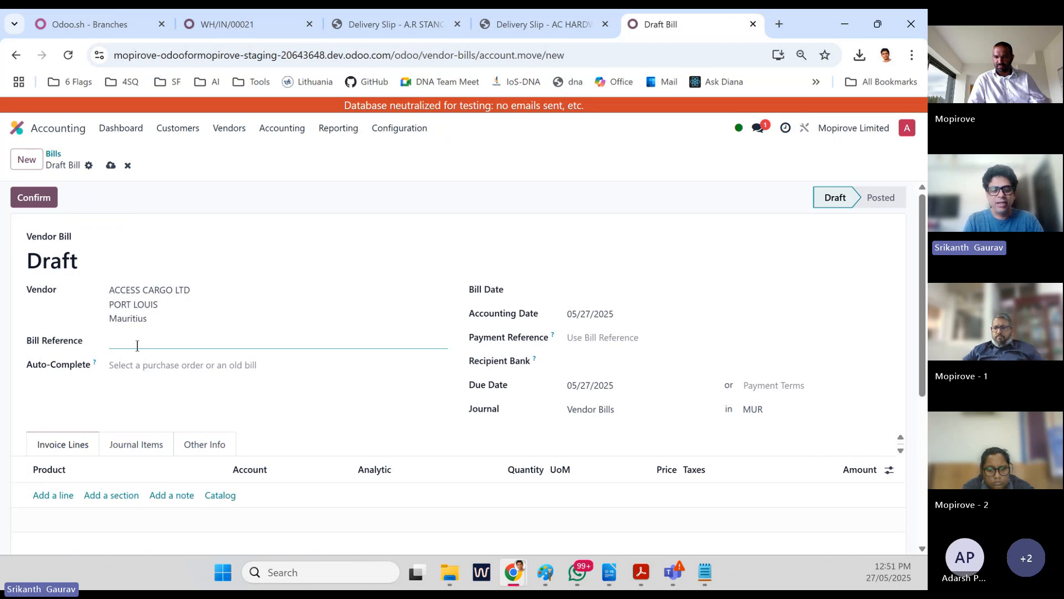
type("ACC909888")
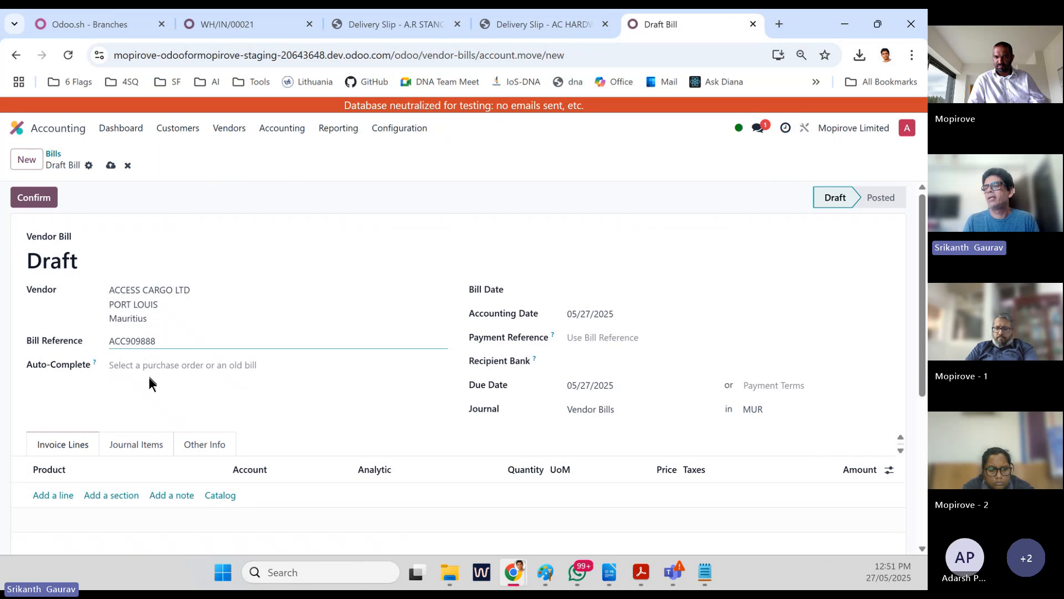
left_click(145, 364)
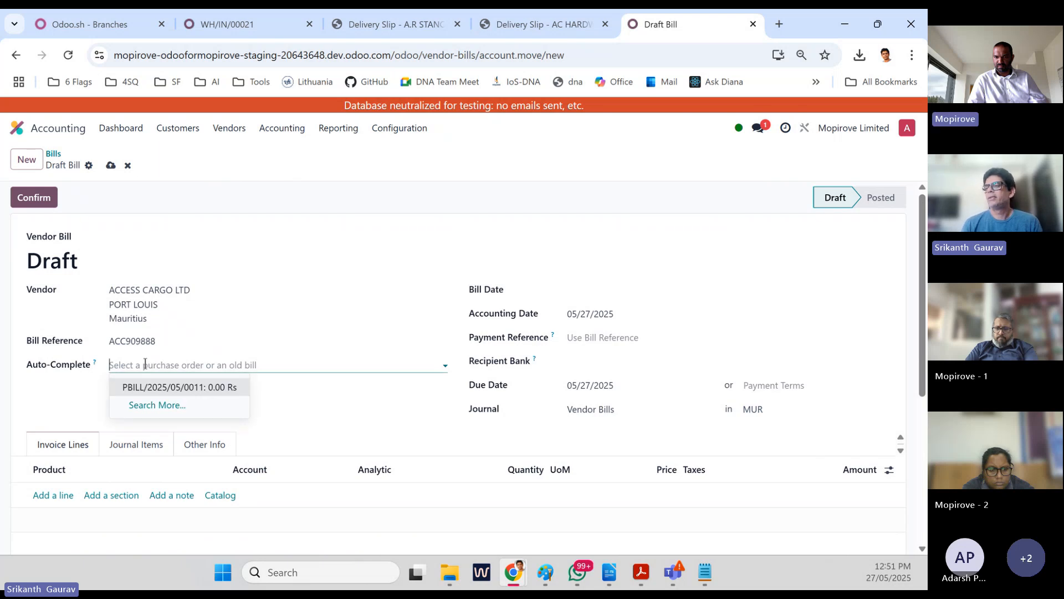
left_click(156, 406)
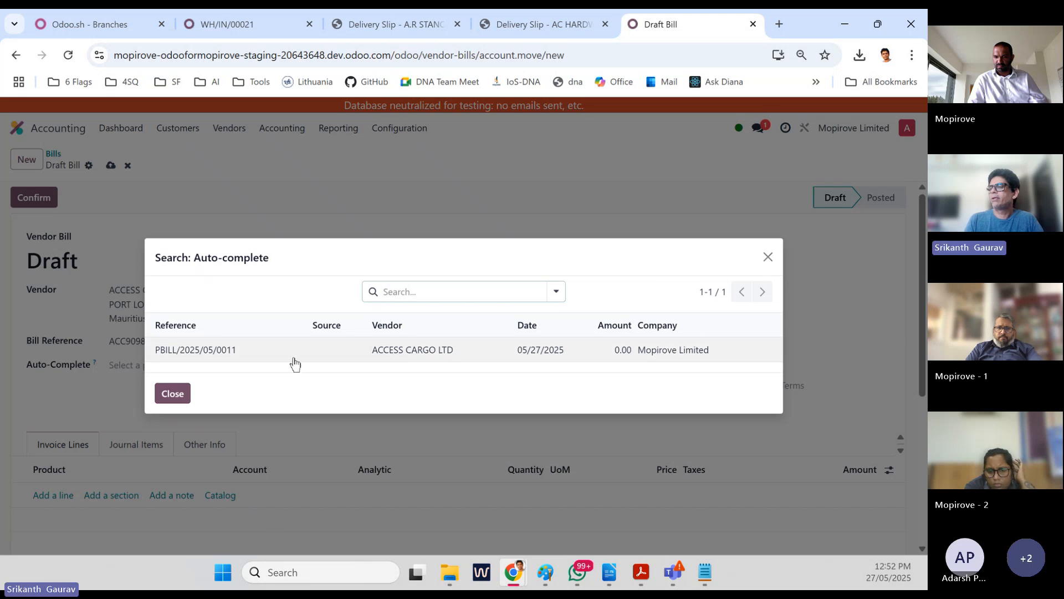
left_click(554, 293)
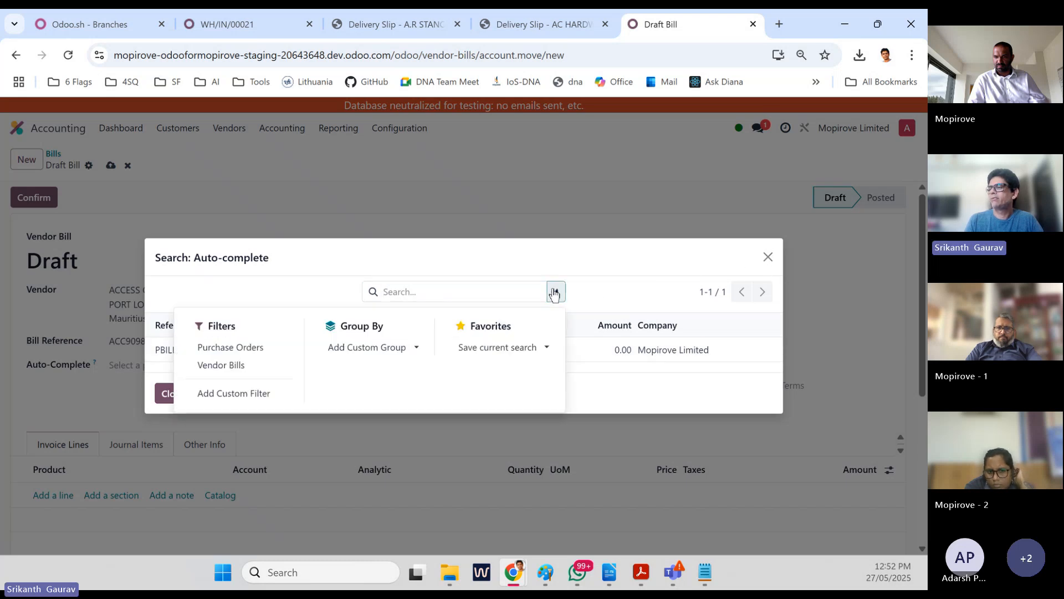
left_click(242, 366)
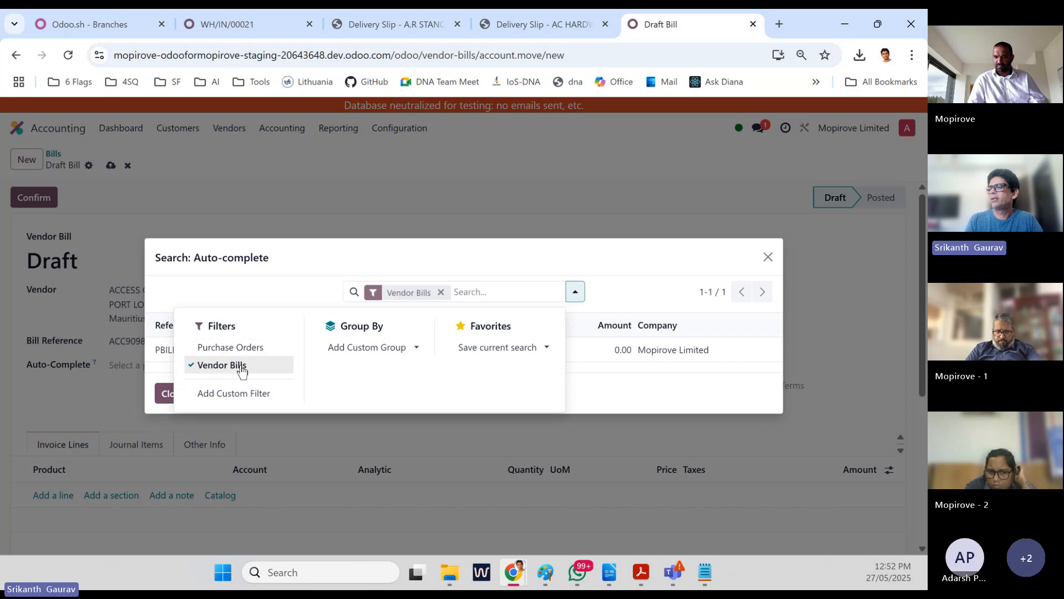
left_click(661, 269)
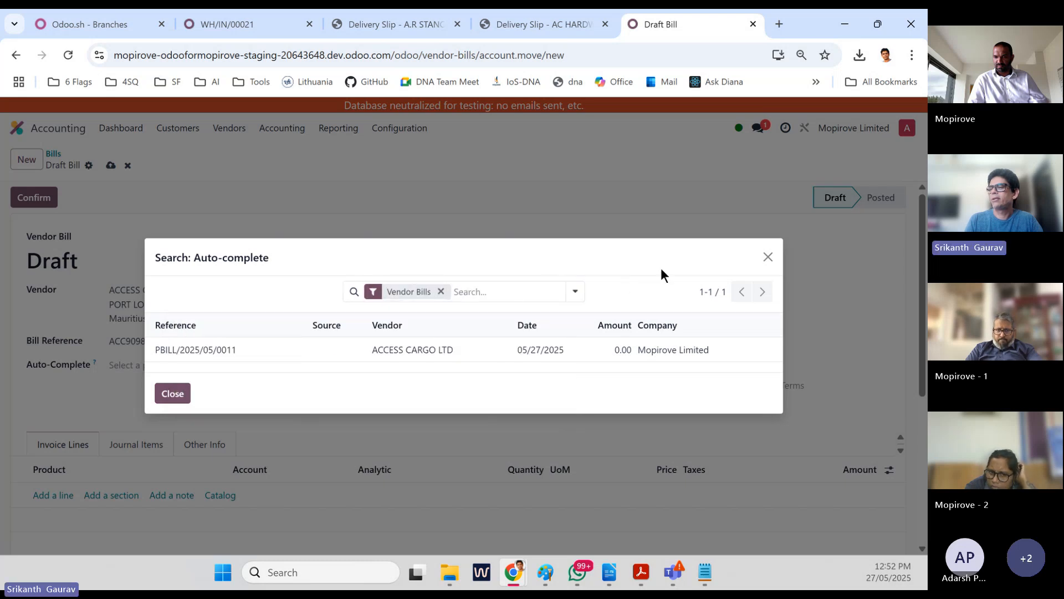
left_click(173, 394)
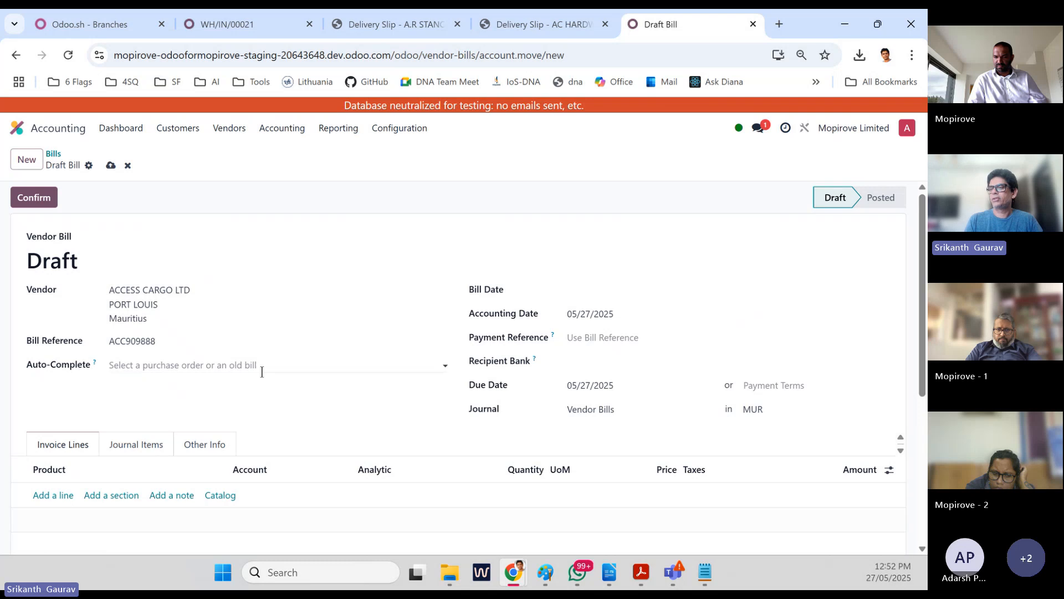
scroll(261, 387, "down", 1)
scroll(260, 387, "up", 1)
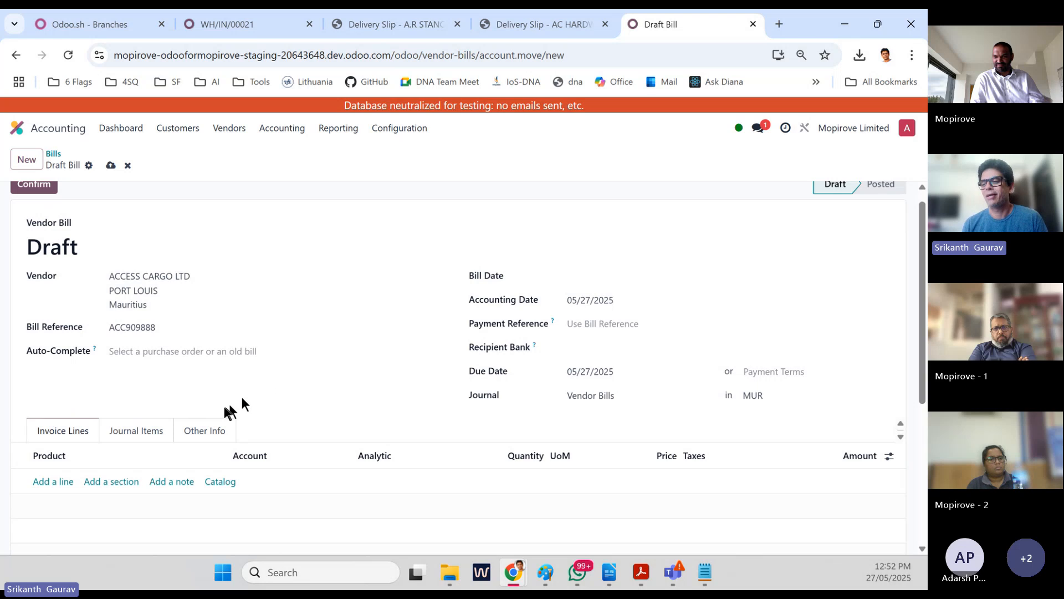
Step: Add an LC-CUSTOMS DUTY invoice line priced 50,000.00 and save draft bill ACC909888
left_click(57, 484)
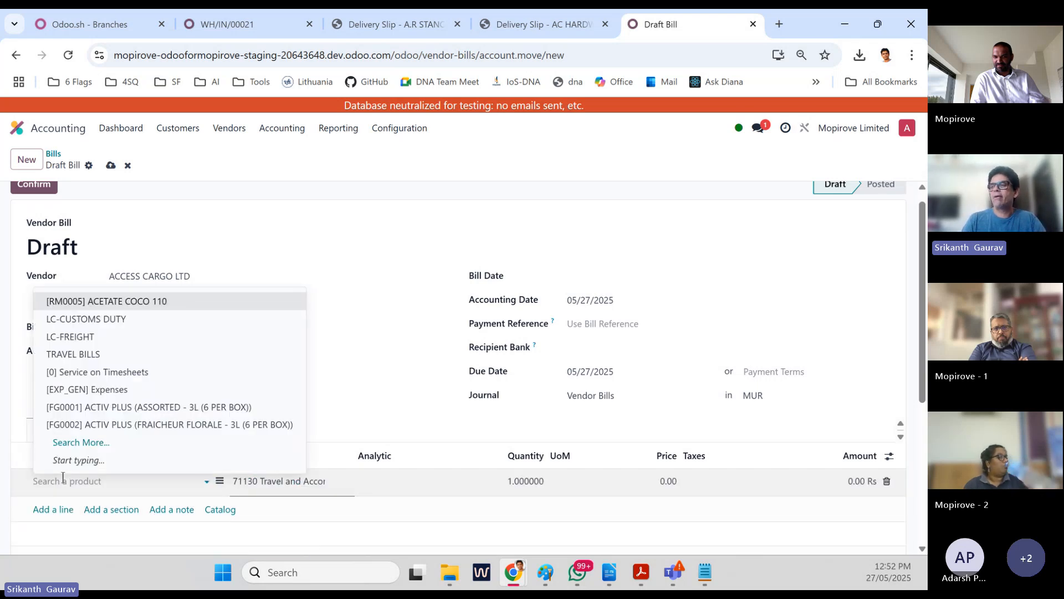
left_click(56, 320)
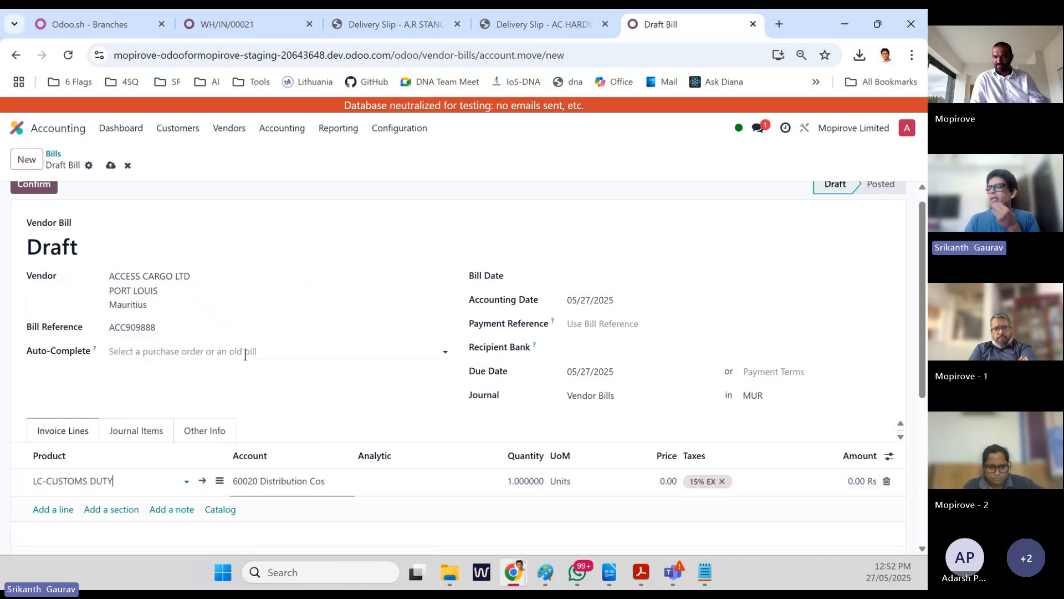
left_click(659, 495)
type("2500")
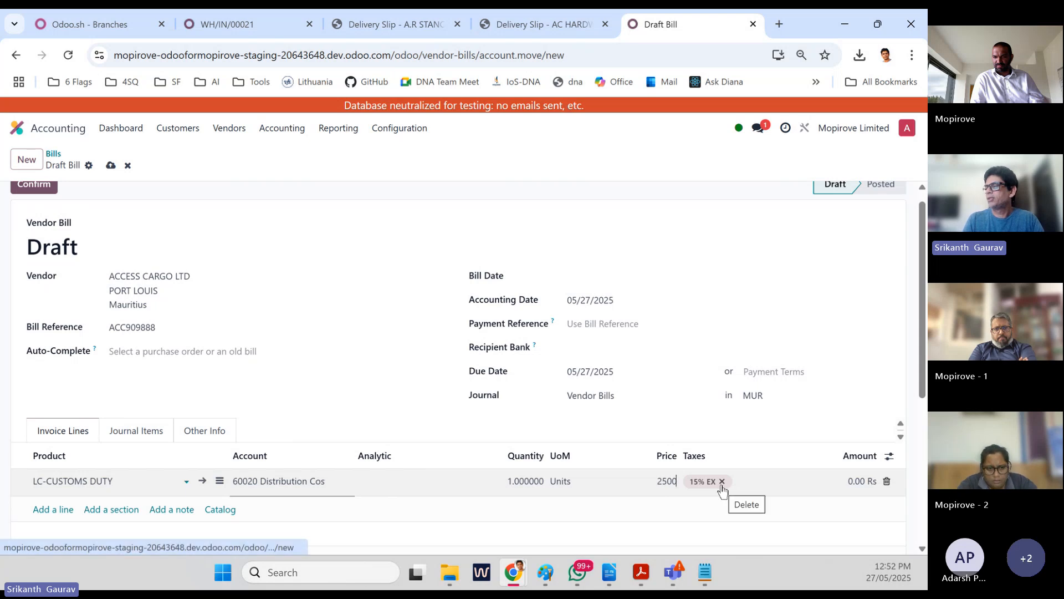
key("BackSpace")
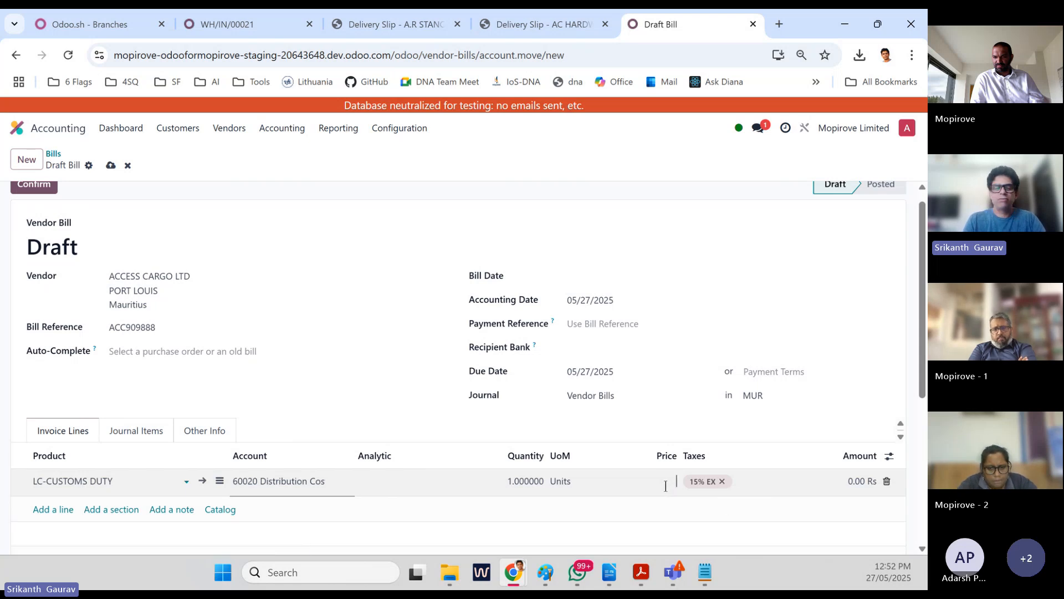
type("000")
key("Tab")
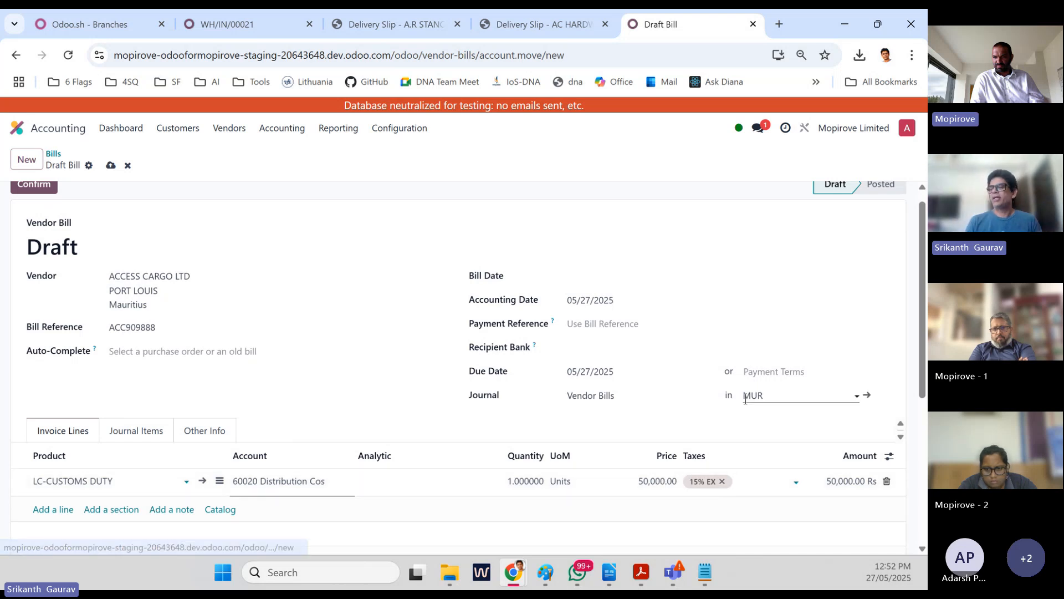
left_click(370, 303)
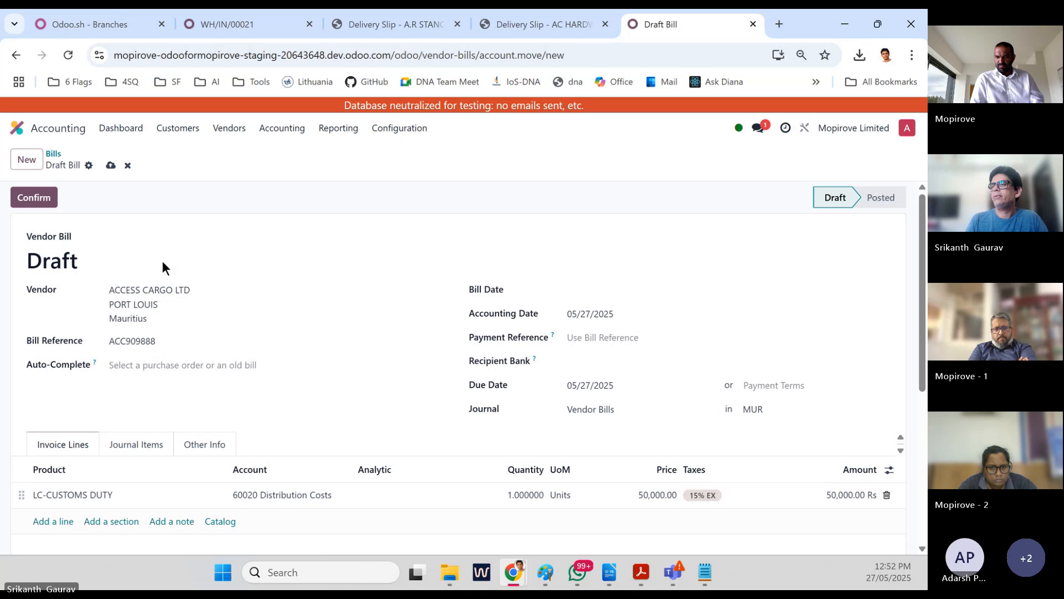
left_click(111, 166)
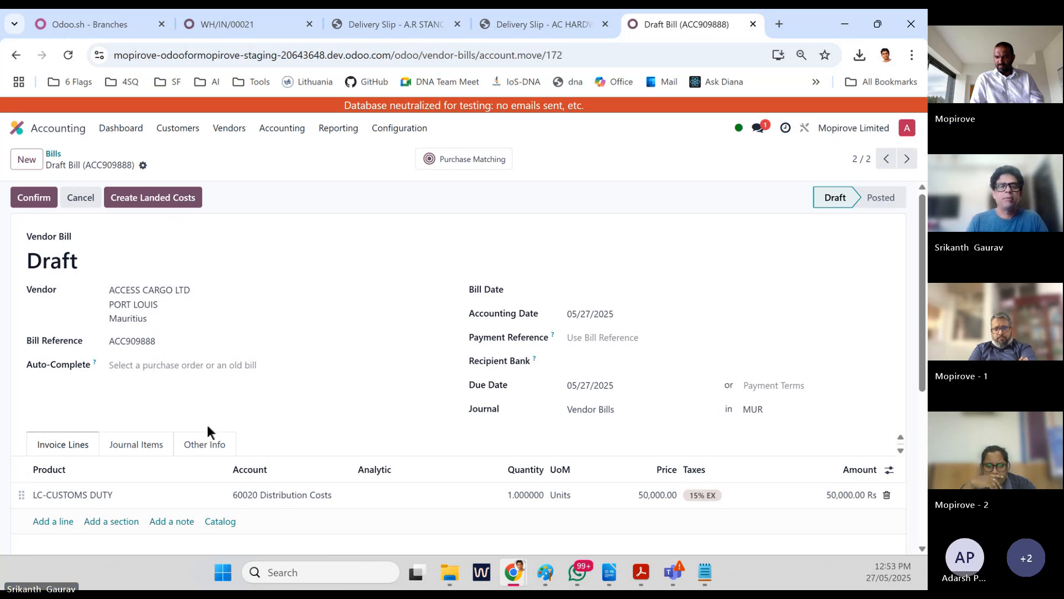
Step: Create landed cost LC/2025/0005 from the bill, attach receipt WH/IN/00021, and try validating
left_click(153, 198)
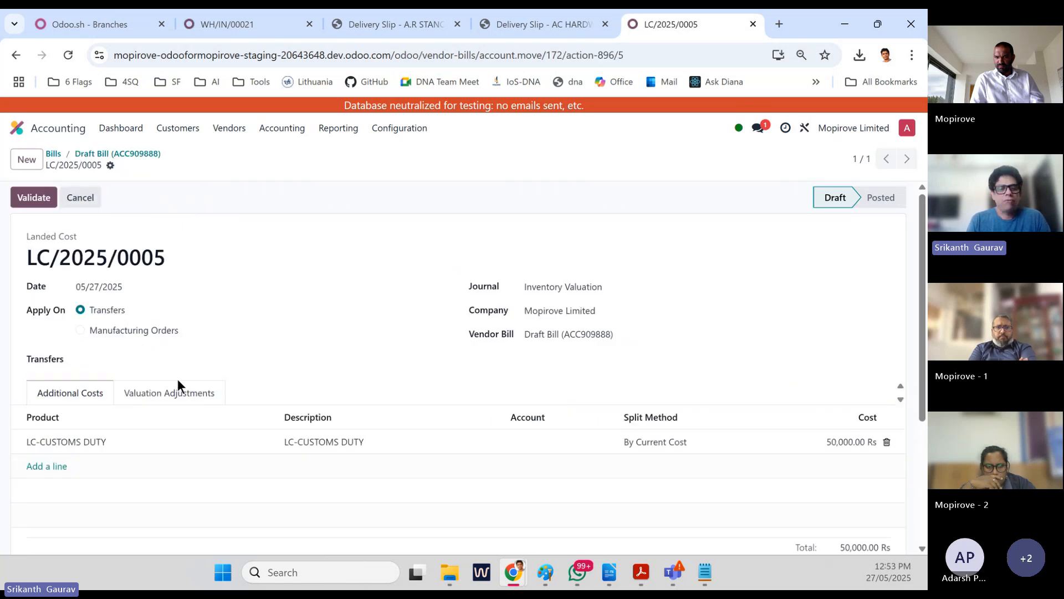
left_click(150, 363)
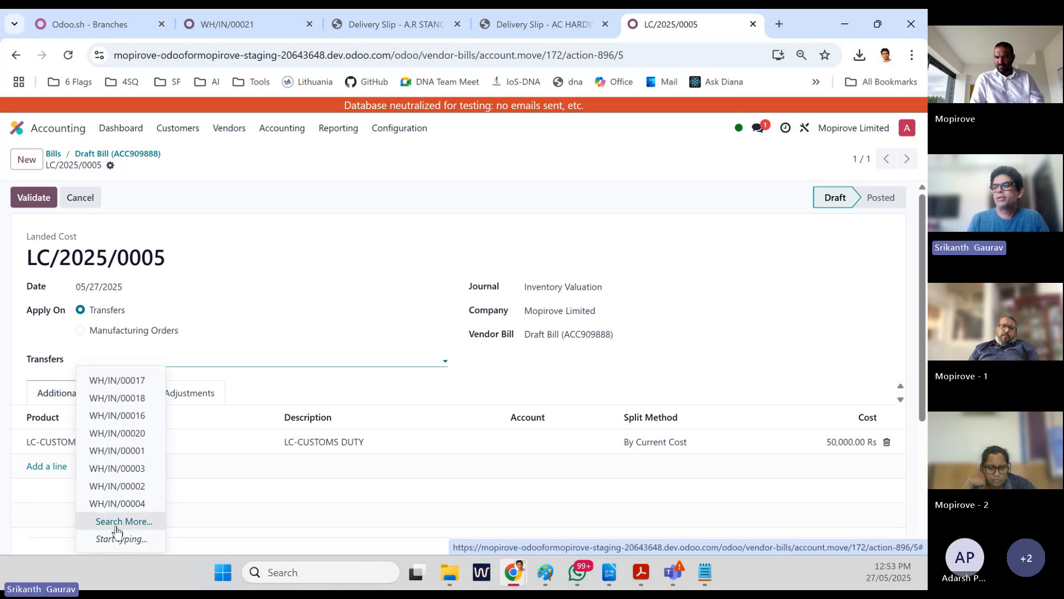
left_click(117, 527)
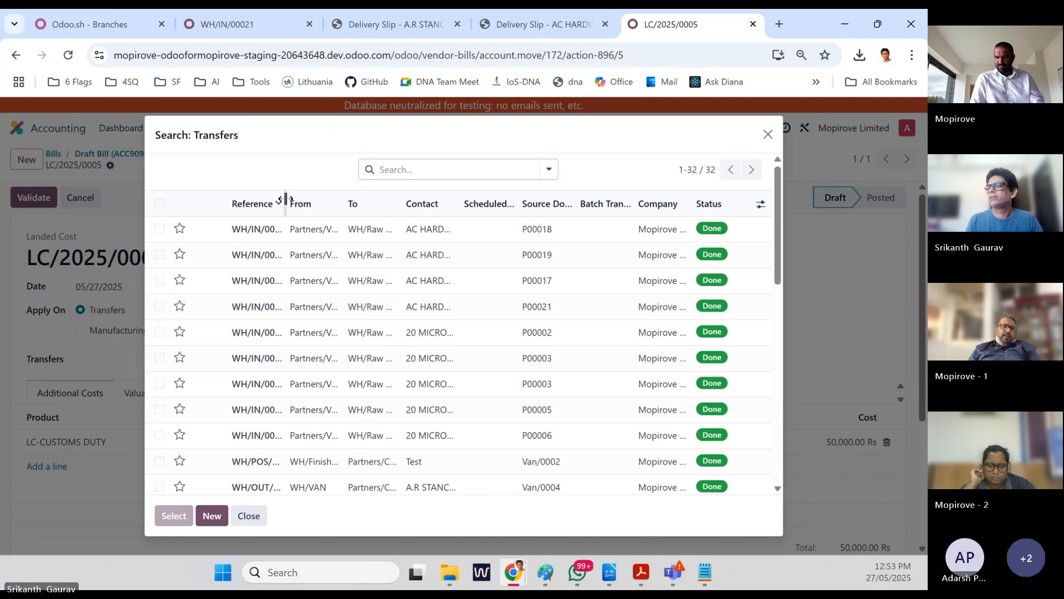
left_click_drag(286, 200, 351, 201)
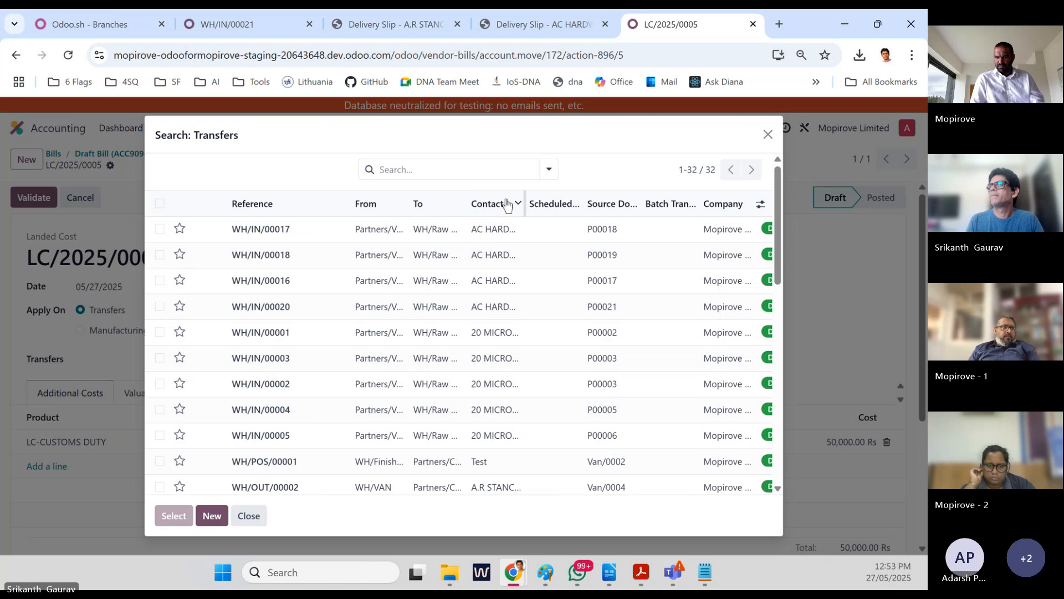
left_click(238, 25)
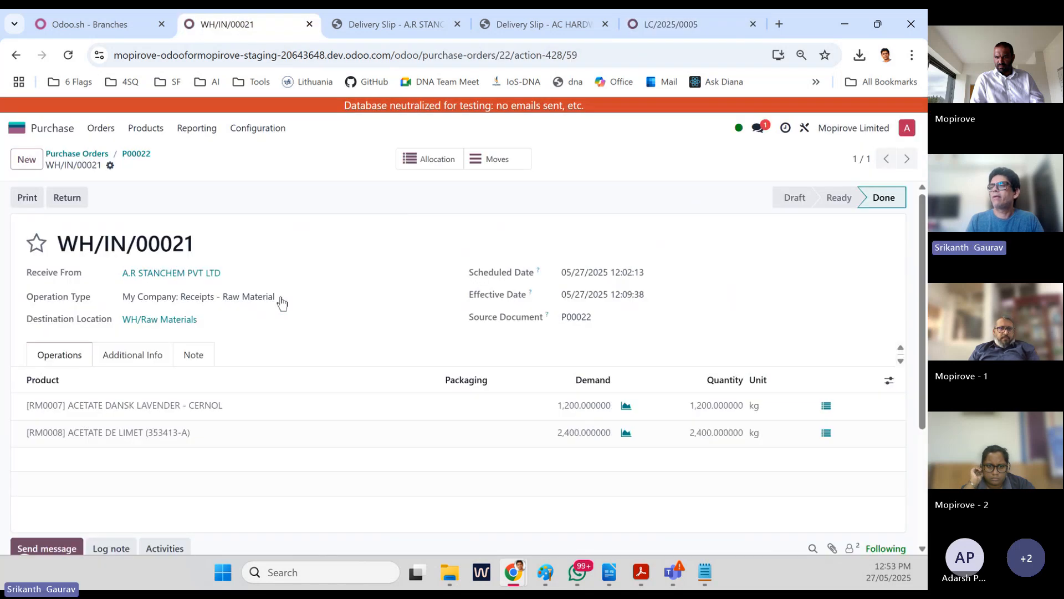
left_click(667, 22)
scroll(311, 385, "down", 5)
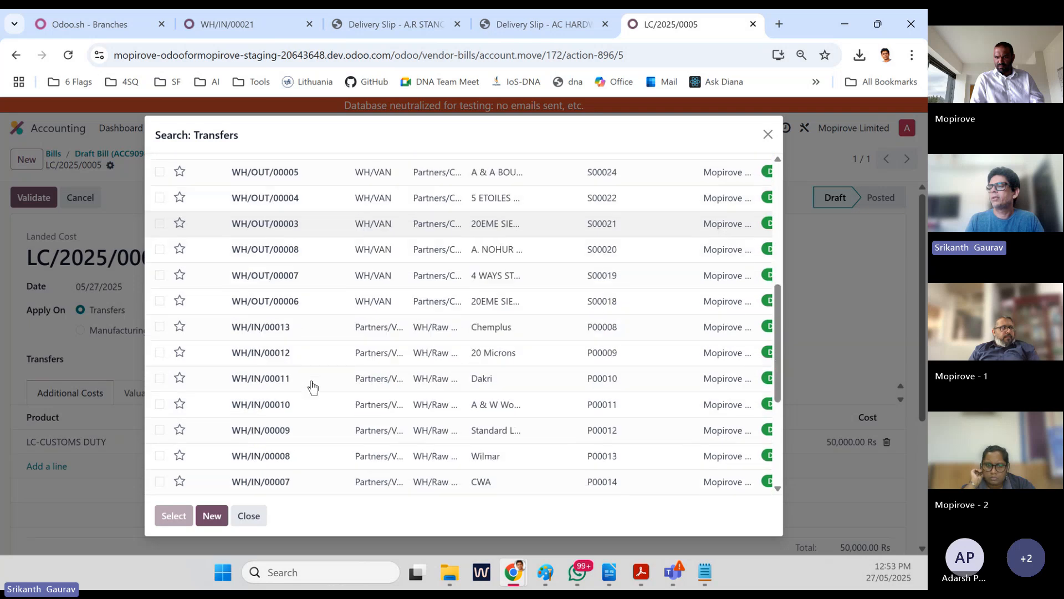
scroll(311, 386, "down", 5)
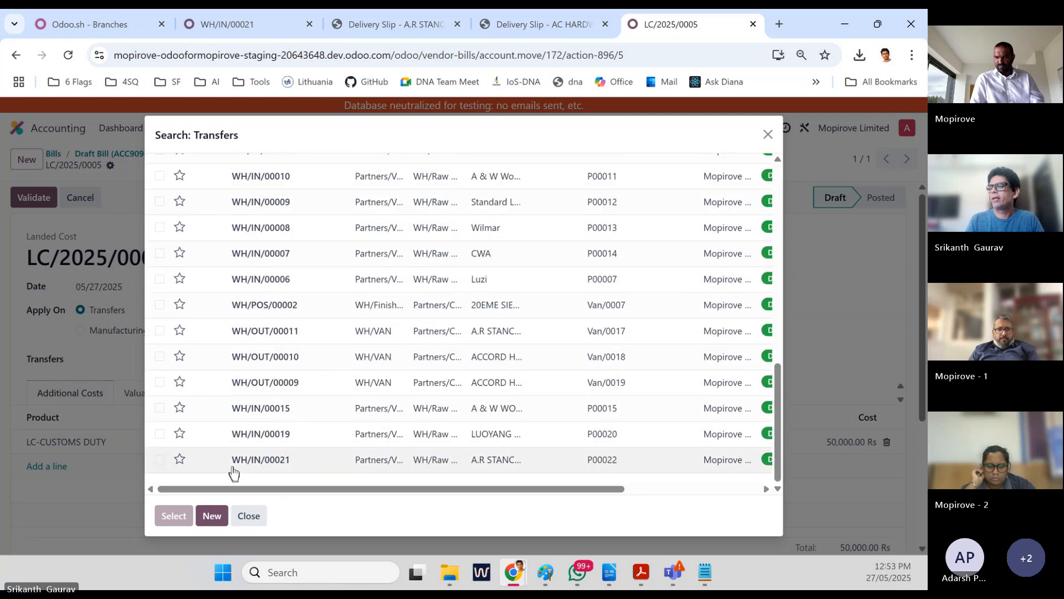
left_click(261, 460)
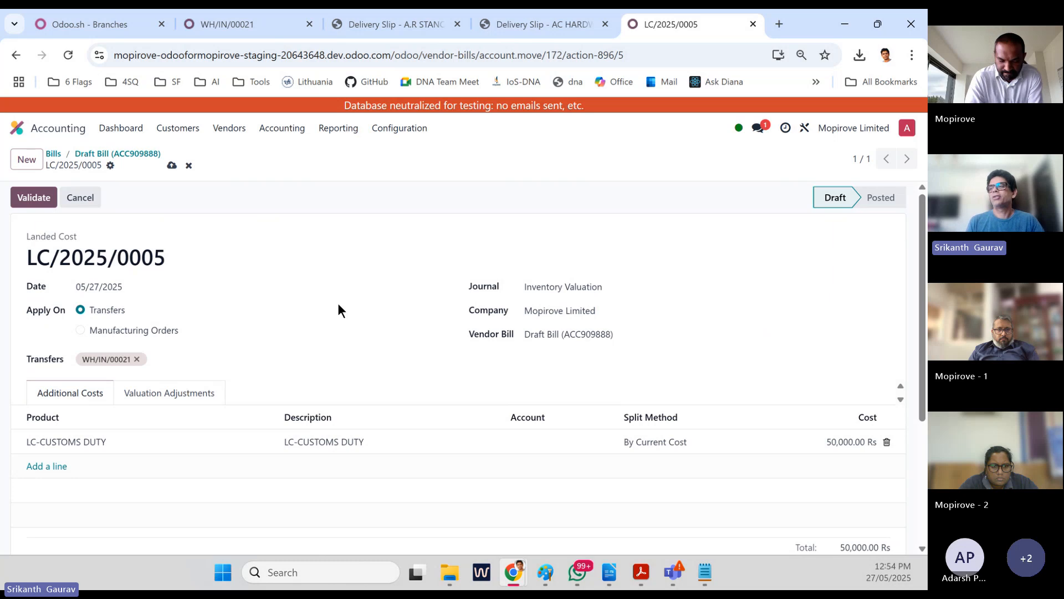
left_click(34, 199)
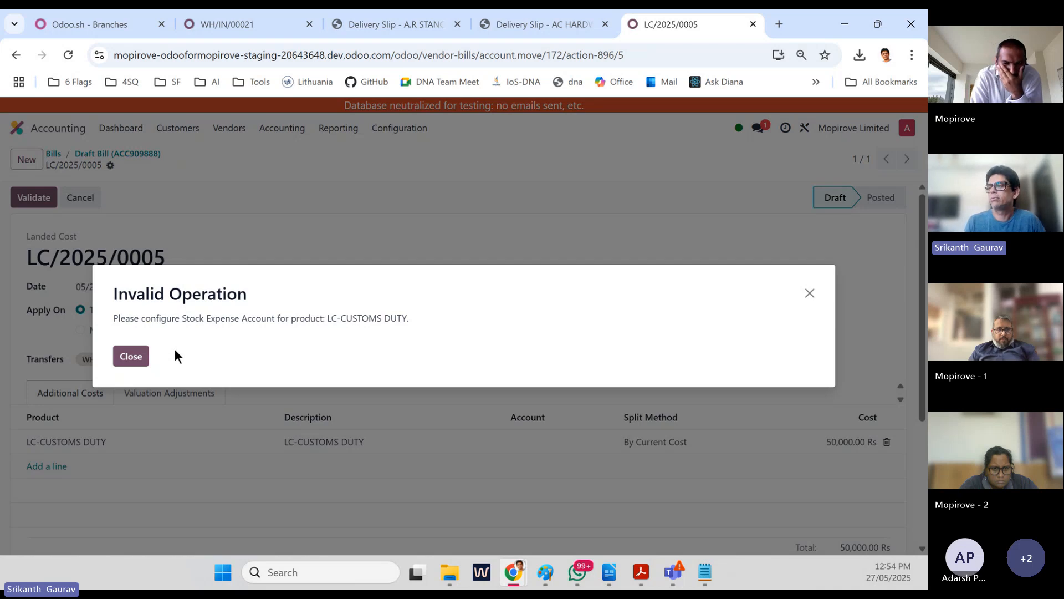
Step: Dismiss the stock expense account error and give LC-CUSTOMS DUTY category All / Saleable / Raw Materials
left_click(138, 355)
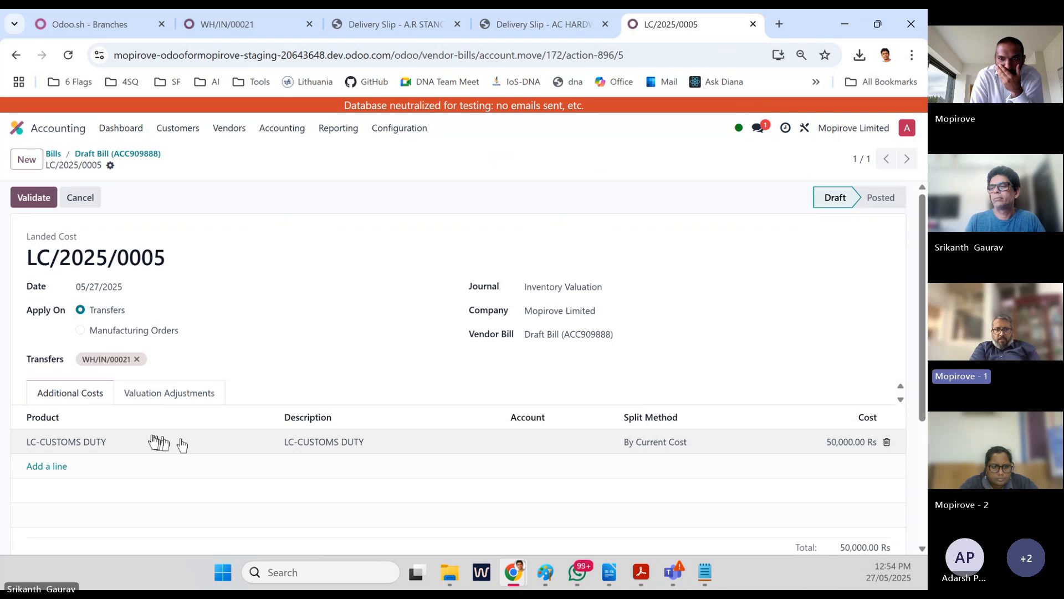
left_click(75, 444)
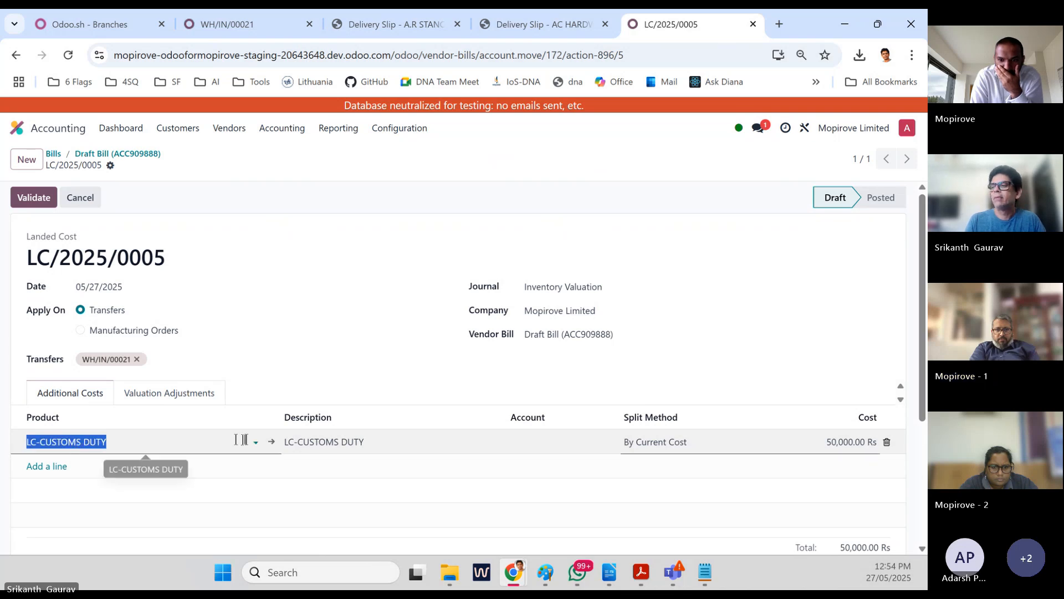
left_click(274, 445)
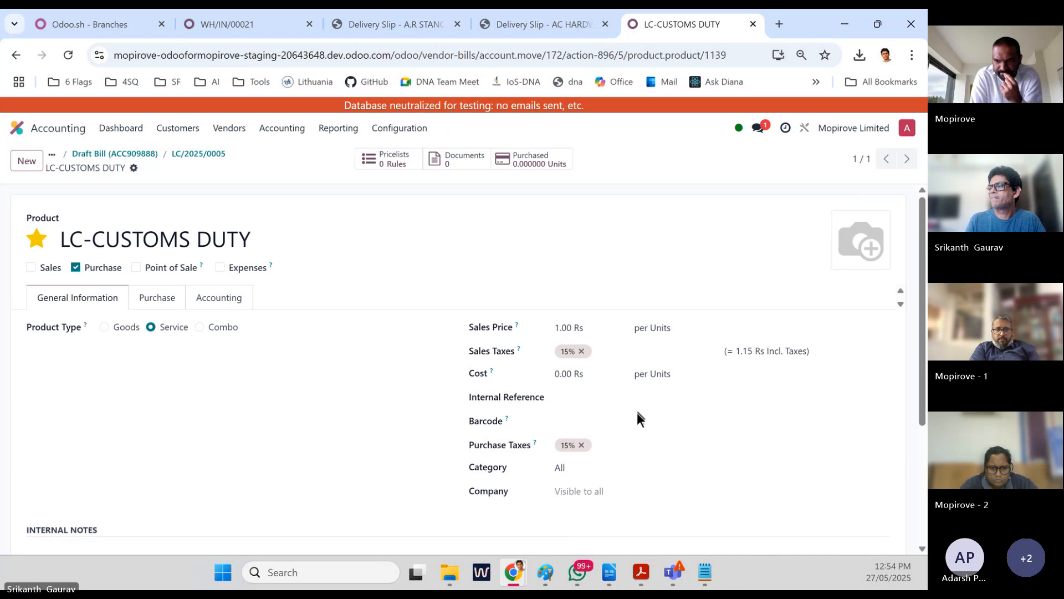
left_click(581, 467)
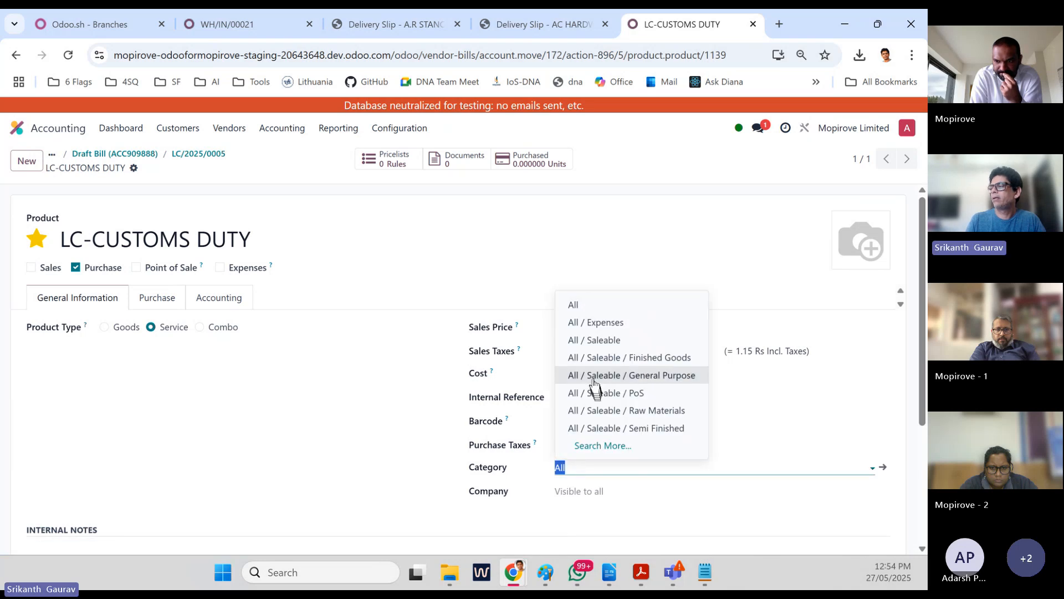
left_click(596, 411)
left_click(235, 166)
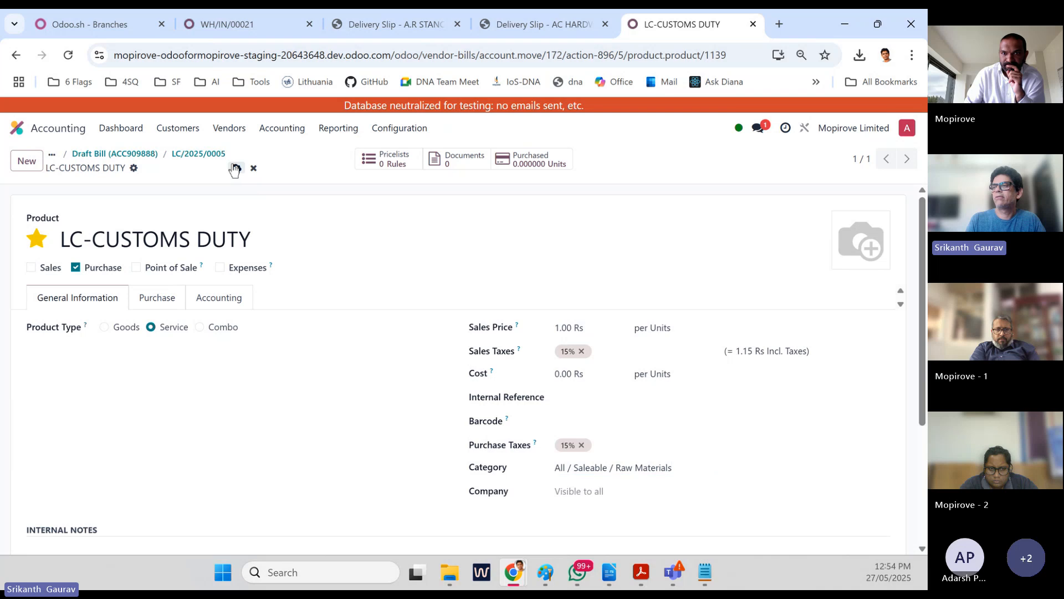
Step: Validate LC/2025/0005 and view its valuation: 49,614.14 Rs to RM0008, 385.86 Rs to RM0007
left_click(193, 154)
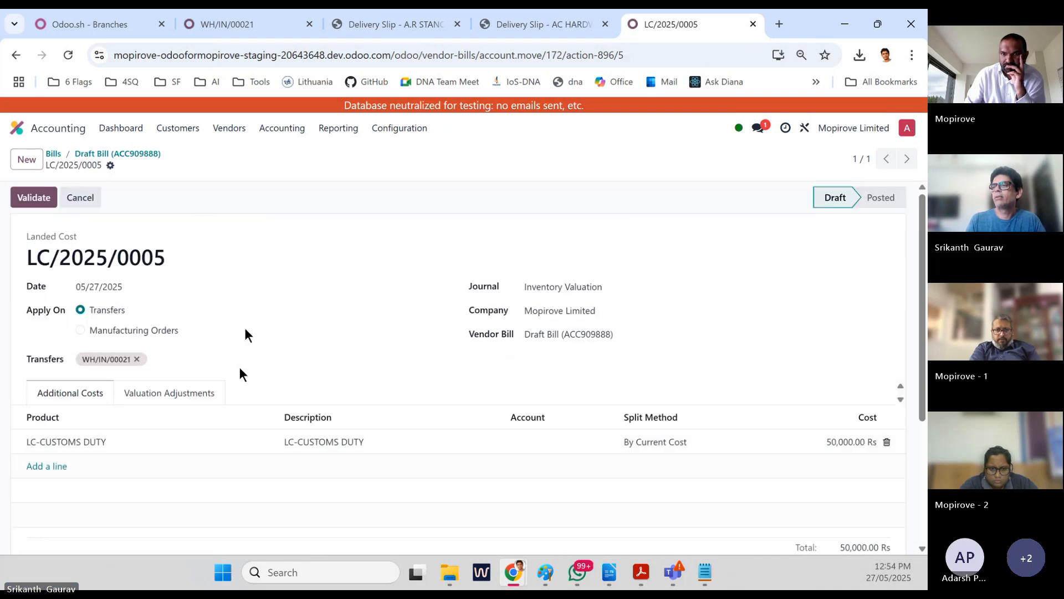
left_click(33, 199)
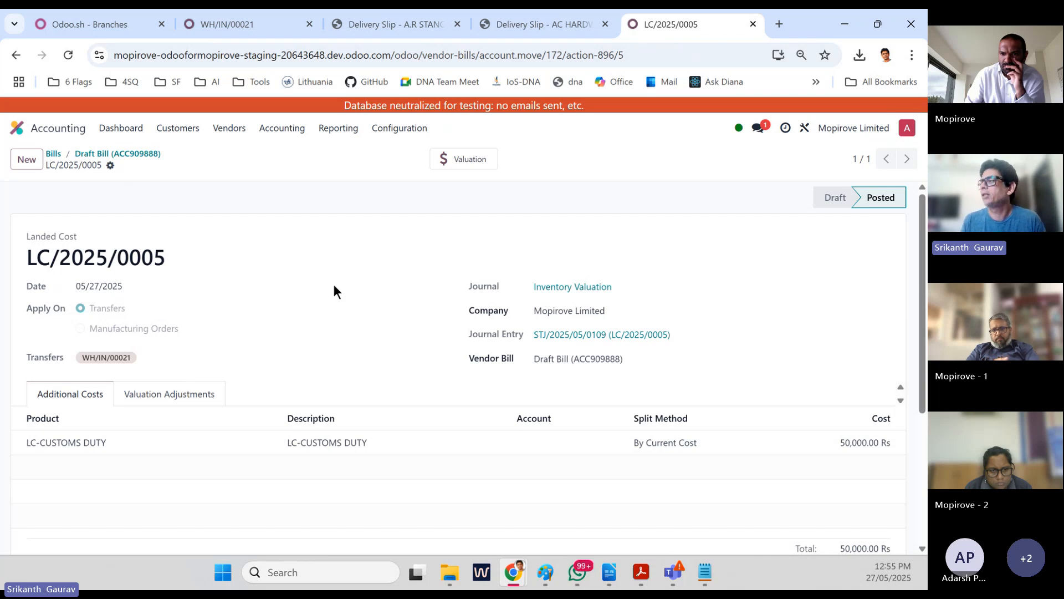
left_click(467, 158)
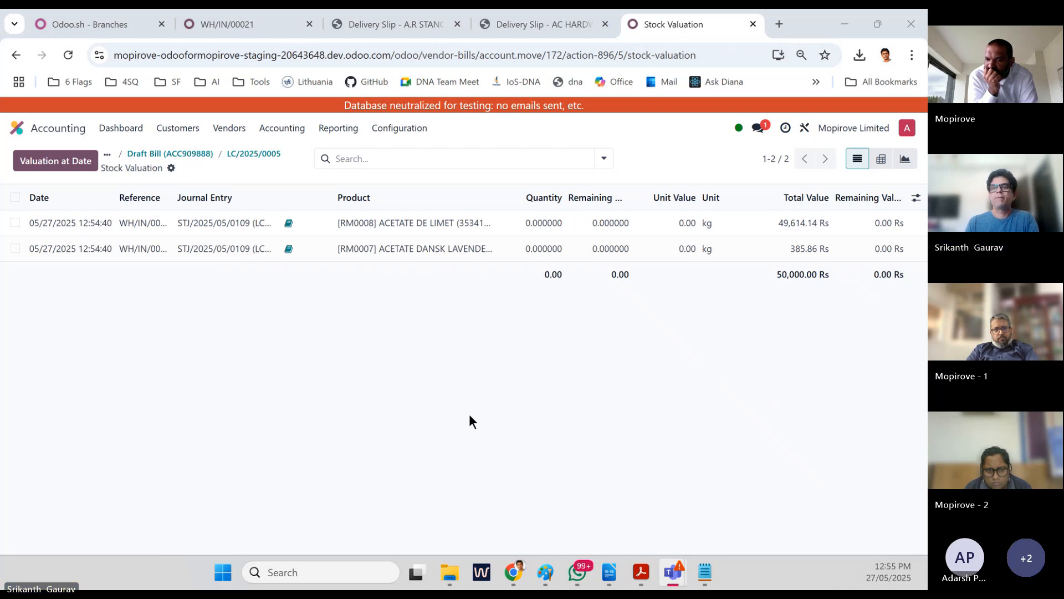
Step: Format the ratio in cell N24 as a percentage with extra decimals
key("alt+Tab")
left_click(819, 384)
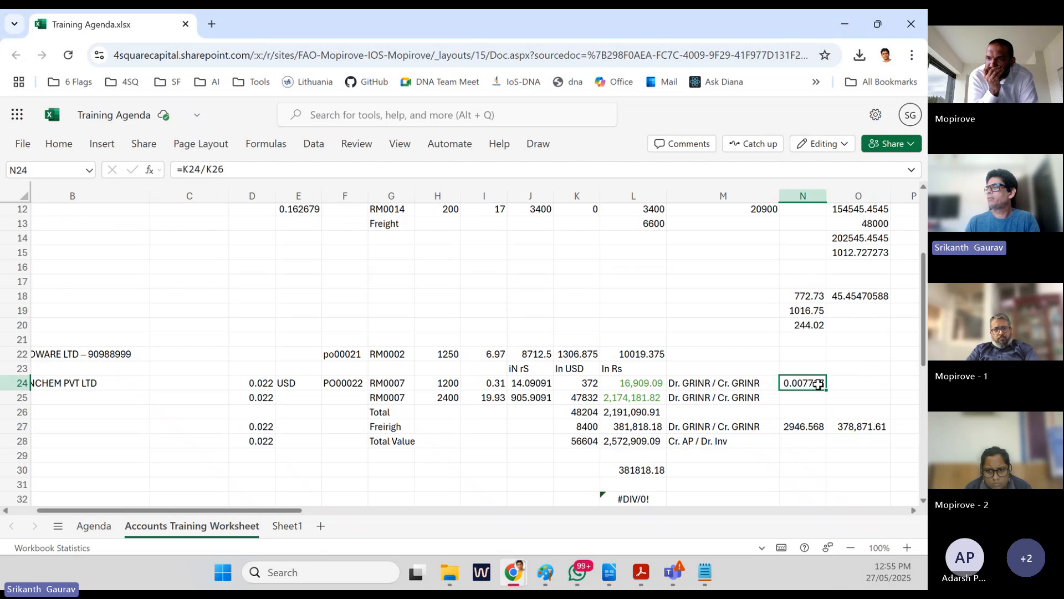
left_click(59, 144)
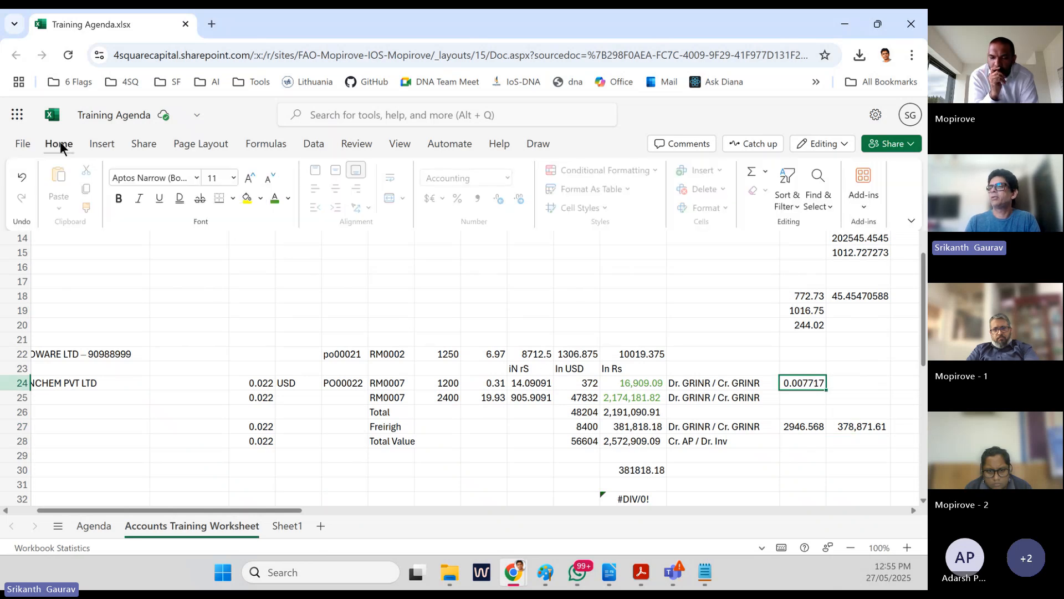
left_click(457, 198)
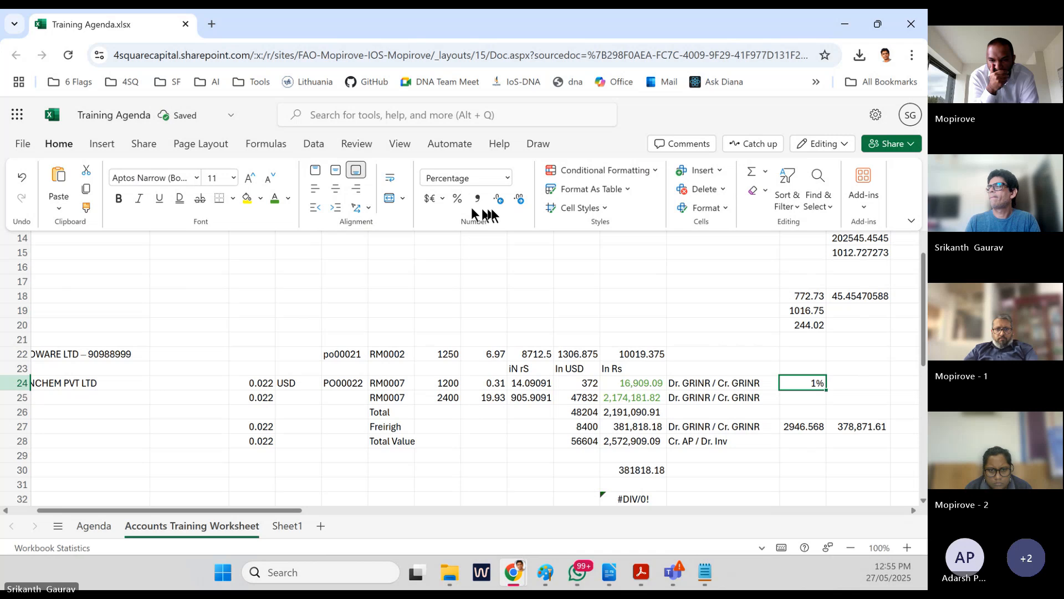
left_click(518, 199)
left_click(518, 200)
left_click(518, 200)
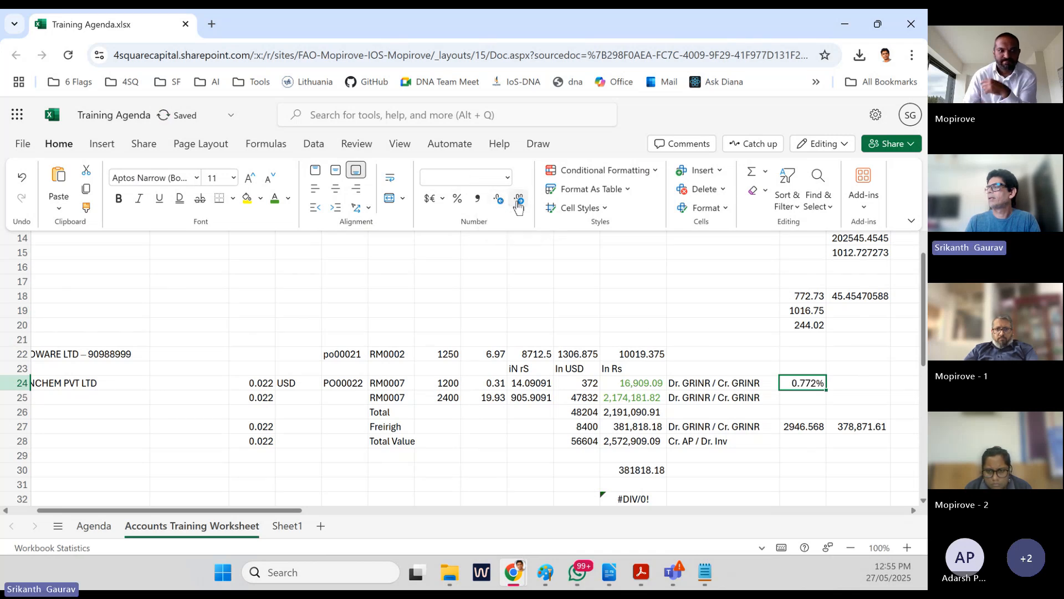
Step: Enter the cost in O24 and the formula =O24*N24 in P24
left_click(848, 382)
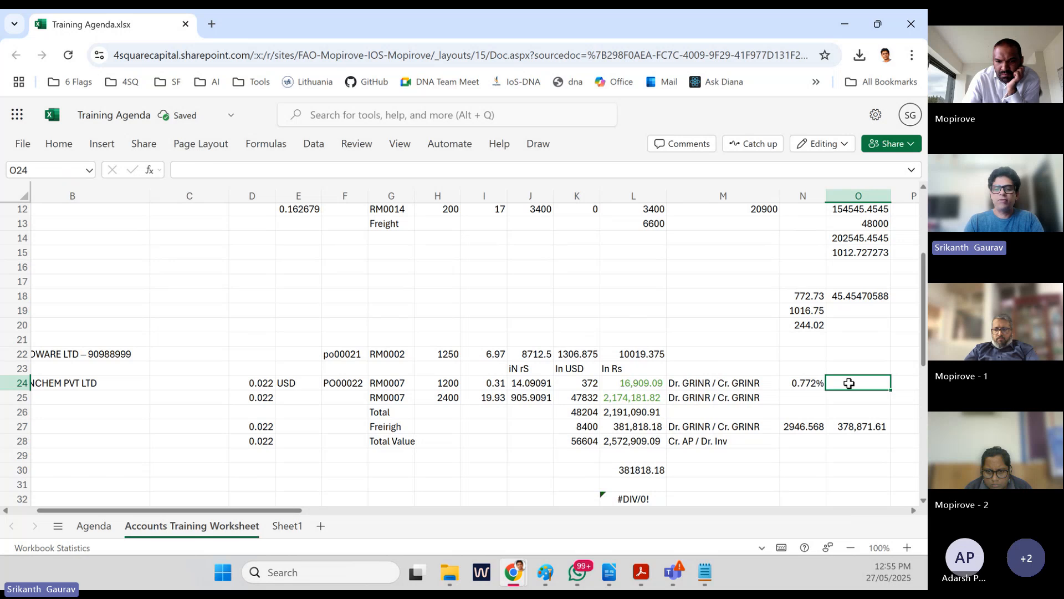
type("50000")
key("Tab")
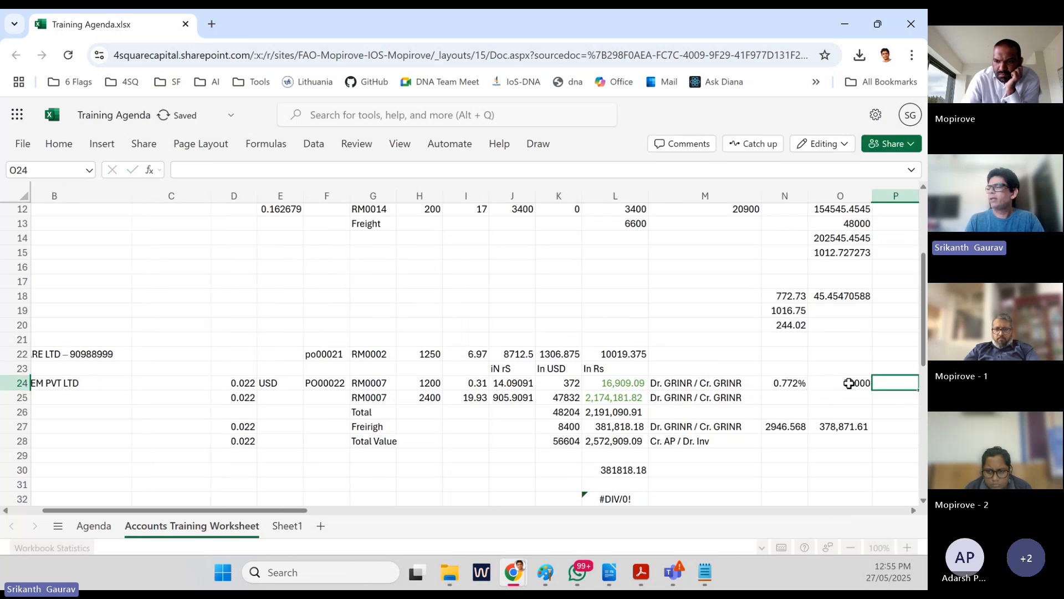
type("=")
left_click(850, 383)
type("*")
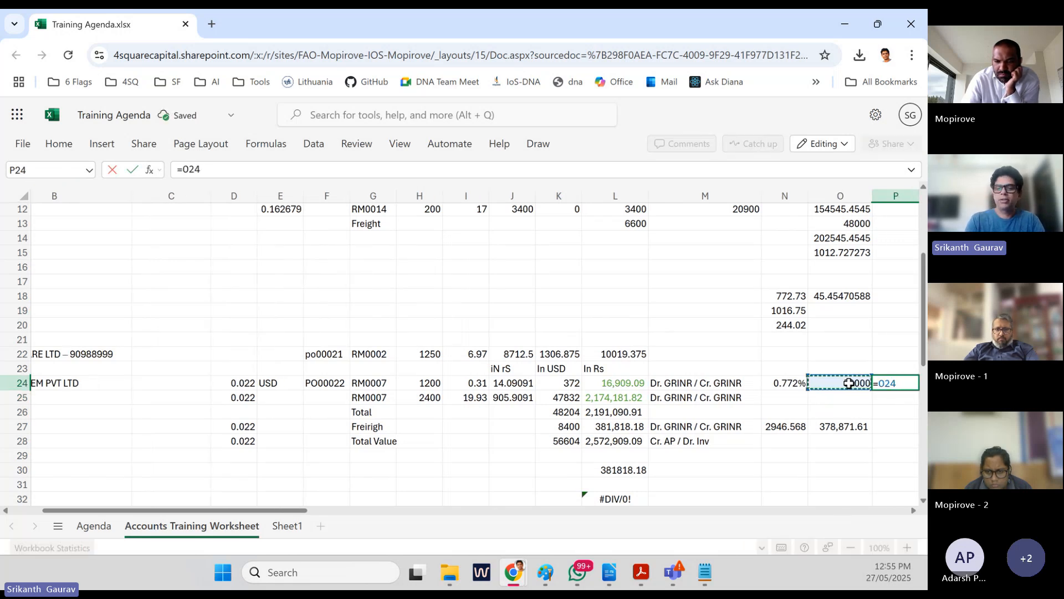
type("N24")
key("ctrl+Return")
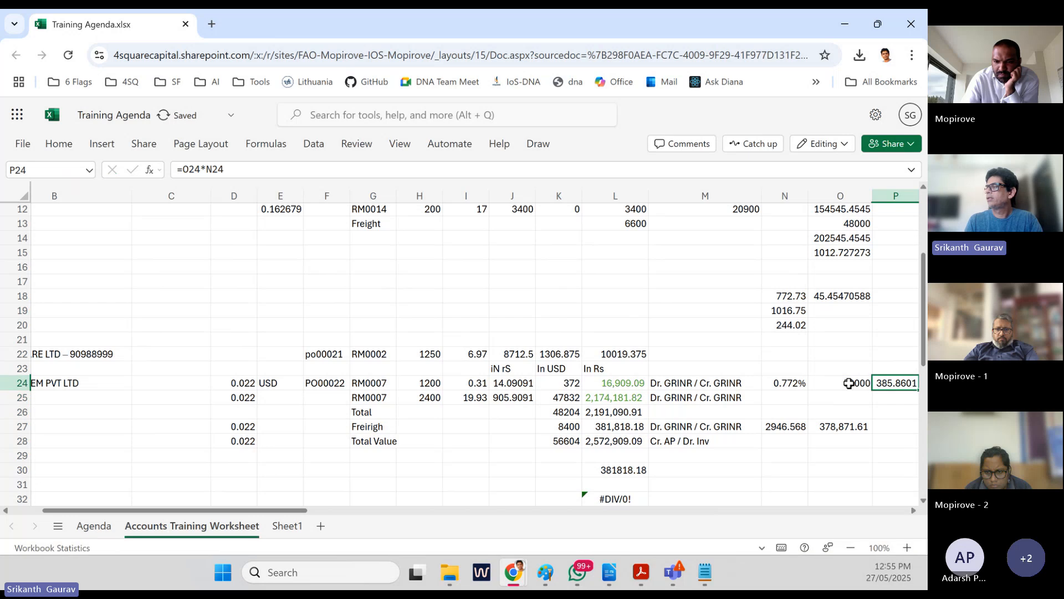
left_click(637, 198)
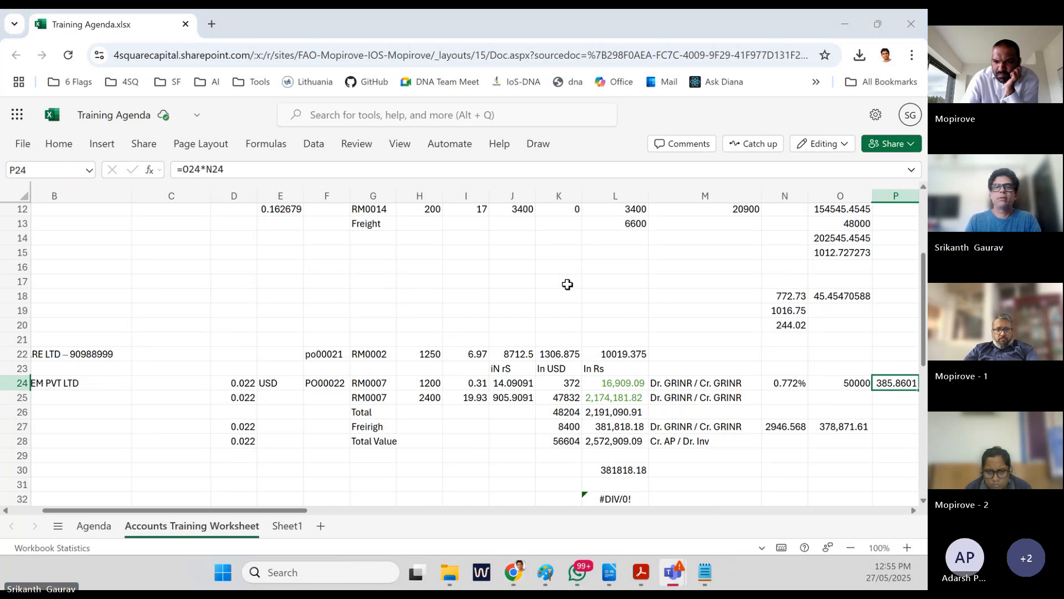
Step: Set N23 to =(100%-N24) and O23 to 50000
key("alt+Tab")
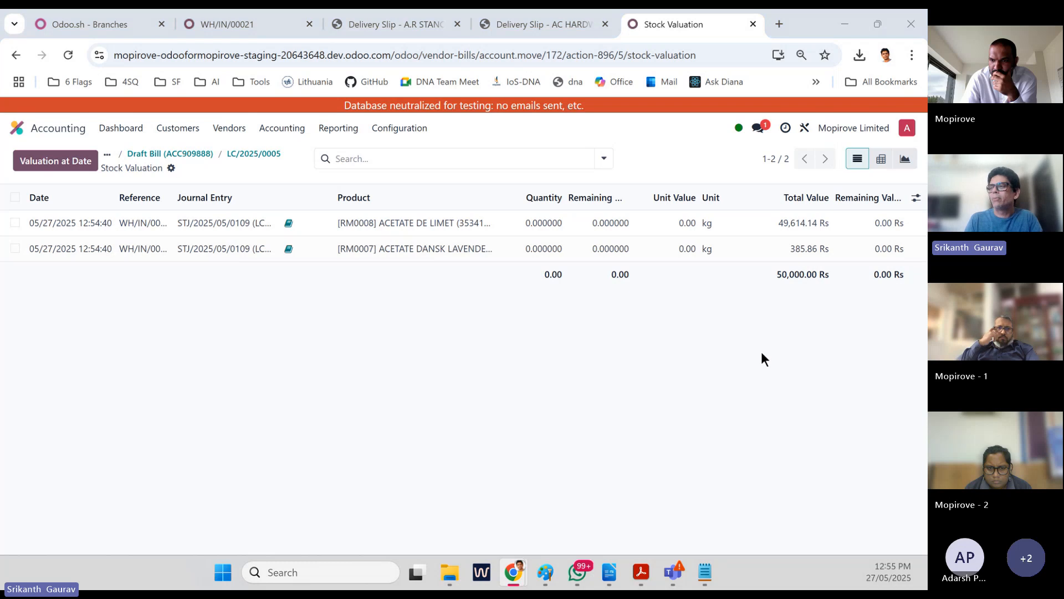
key("alt+Tab")
key("Left")
key("Left")
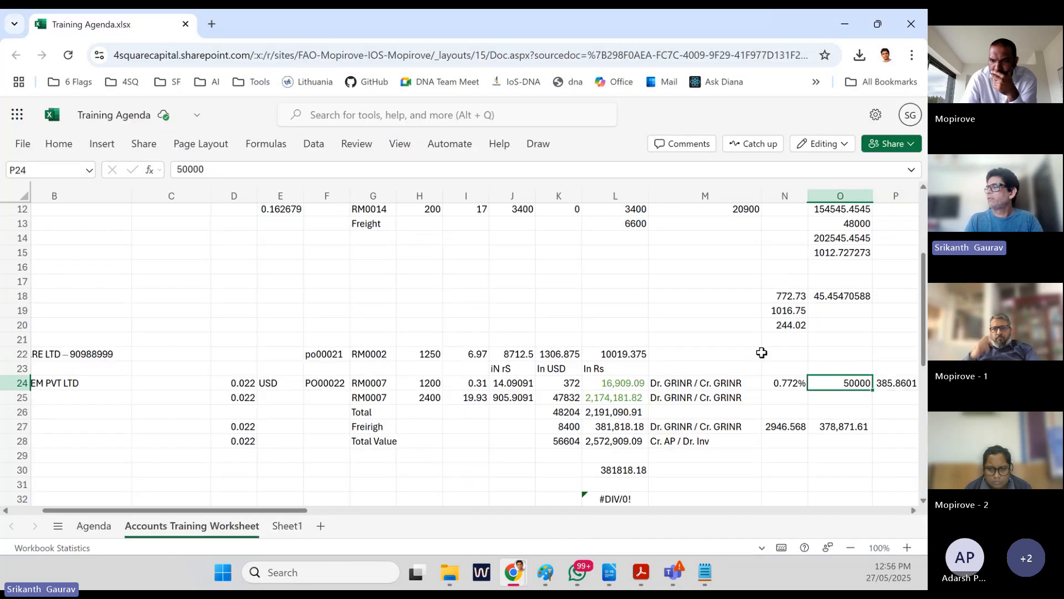
key("Up")
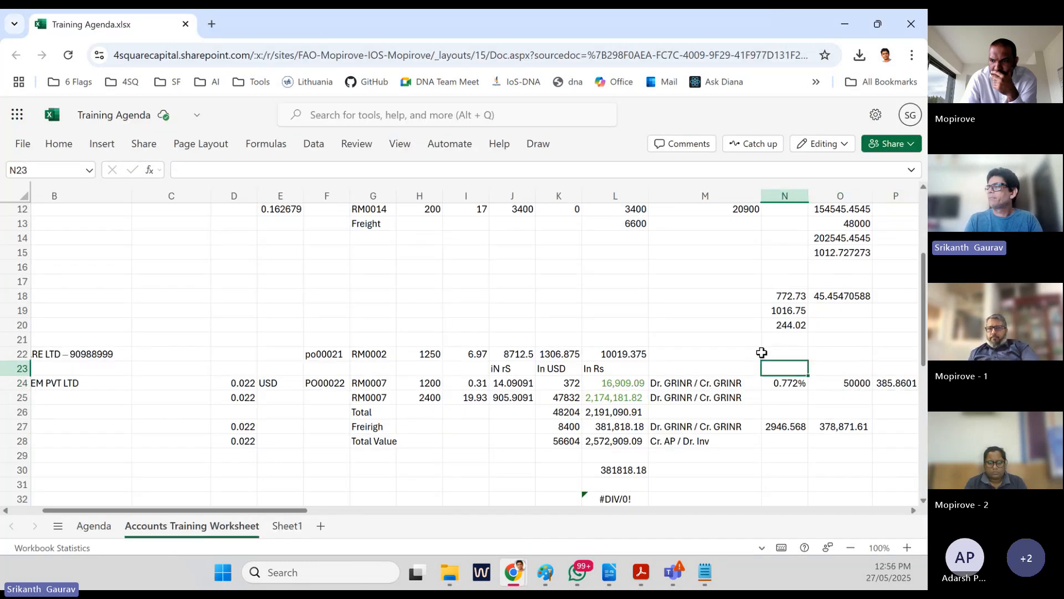
type("=(100%")
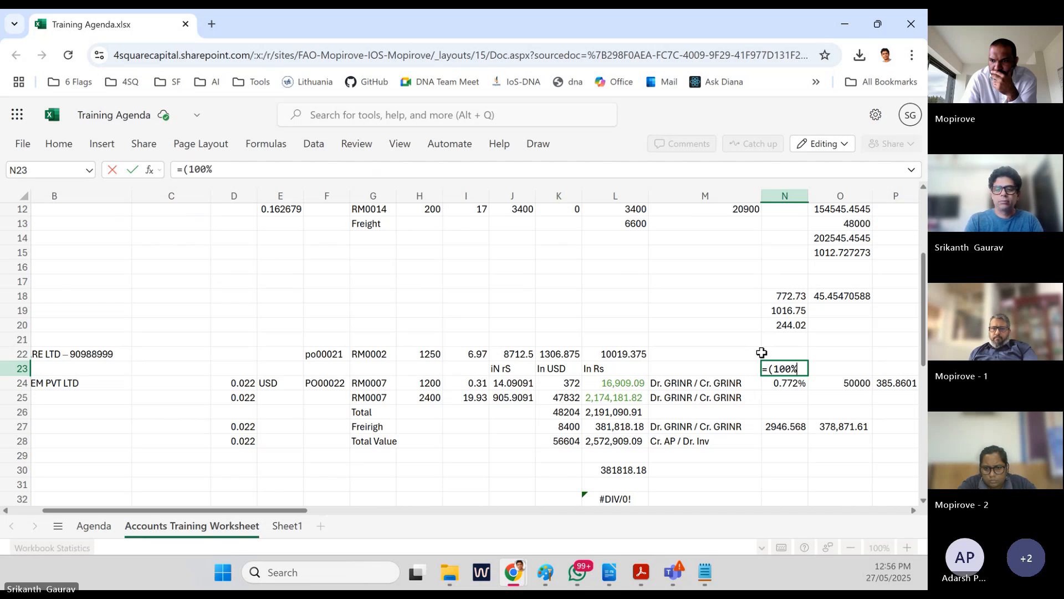
type("-")
key("Down")
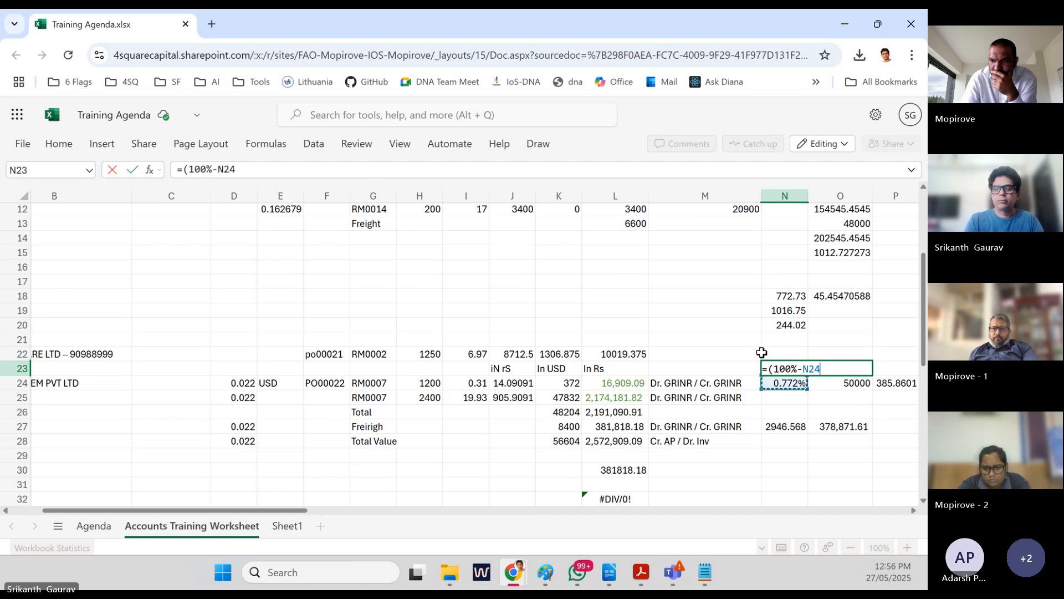
type(")")
key("Tab")
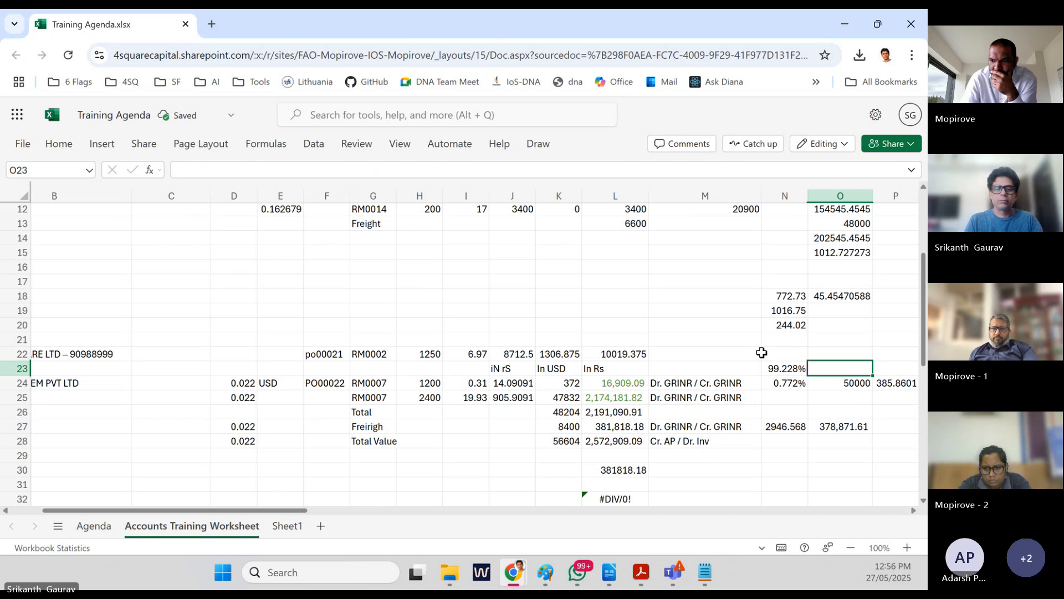
type("50000")
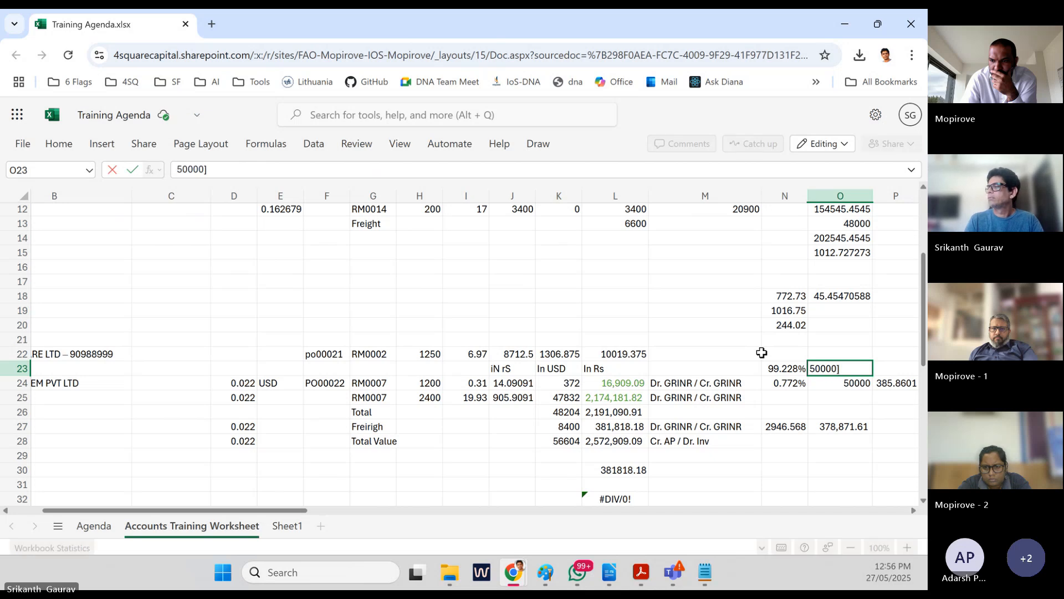
key("Tab")
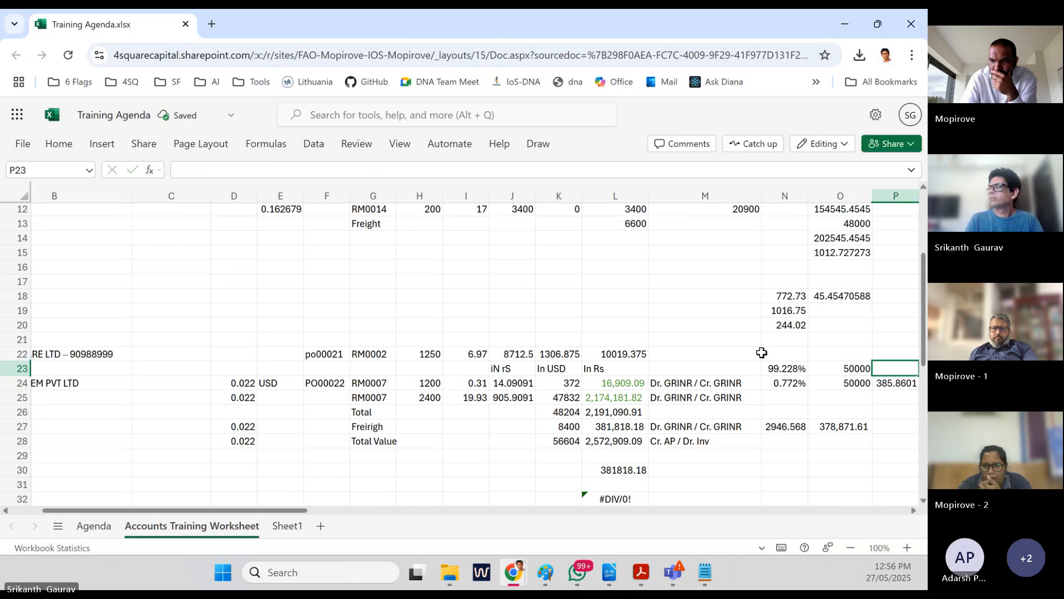
Step: Copy the P24 formula into P23 so it shows 49614.14, then return to Odoo
key("Down")
key("ctrl+c")
key("Up")
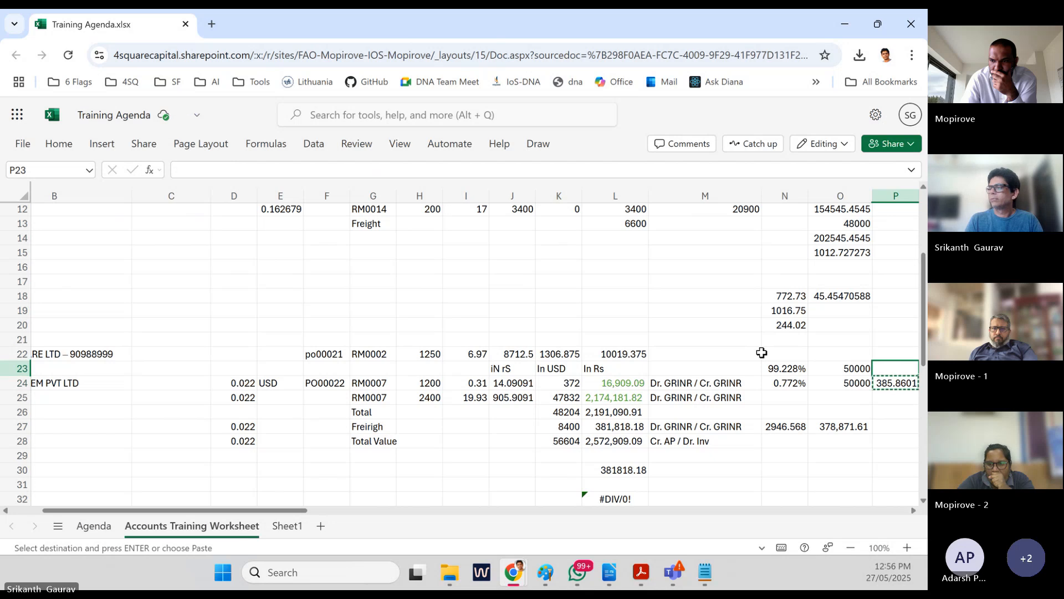
key("ctrl+v")
key("Down")
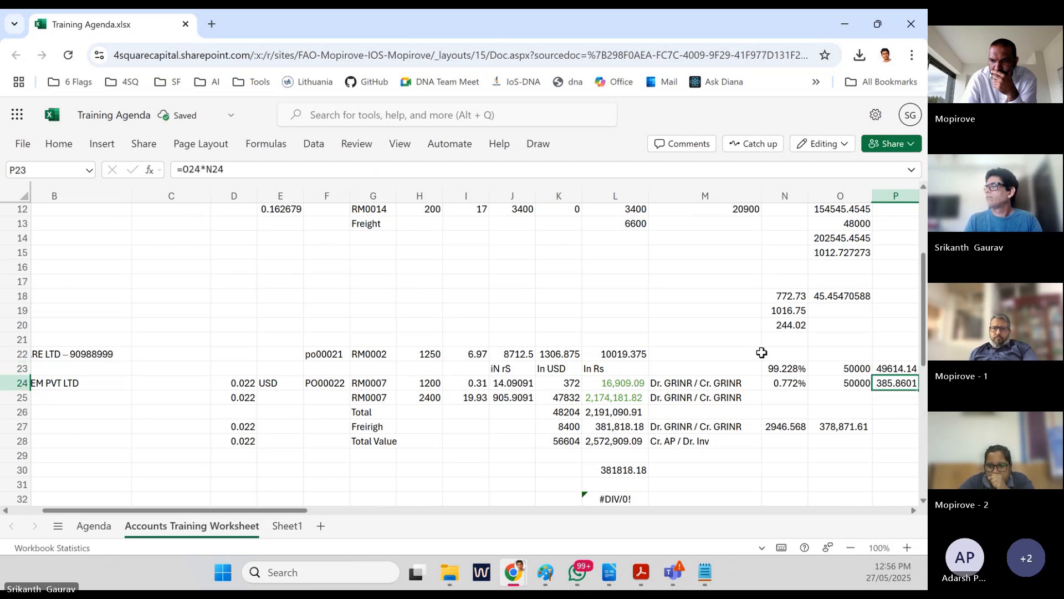
key("Up")
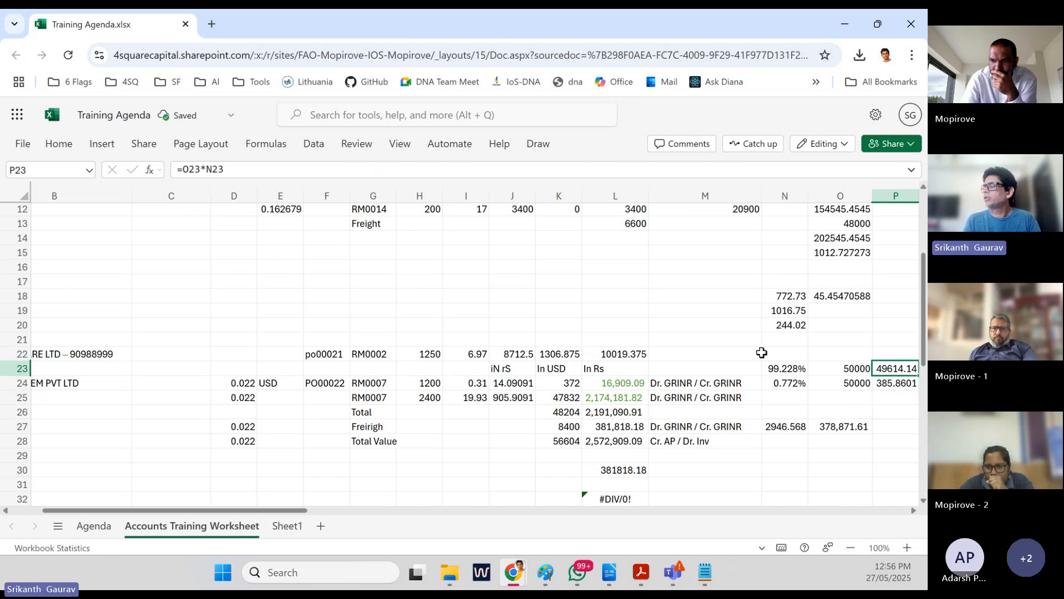
key("alt+Tab")
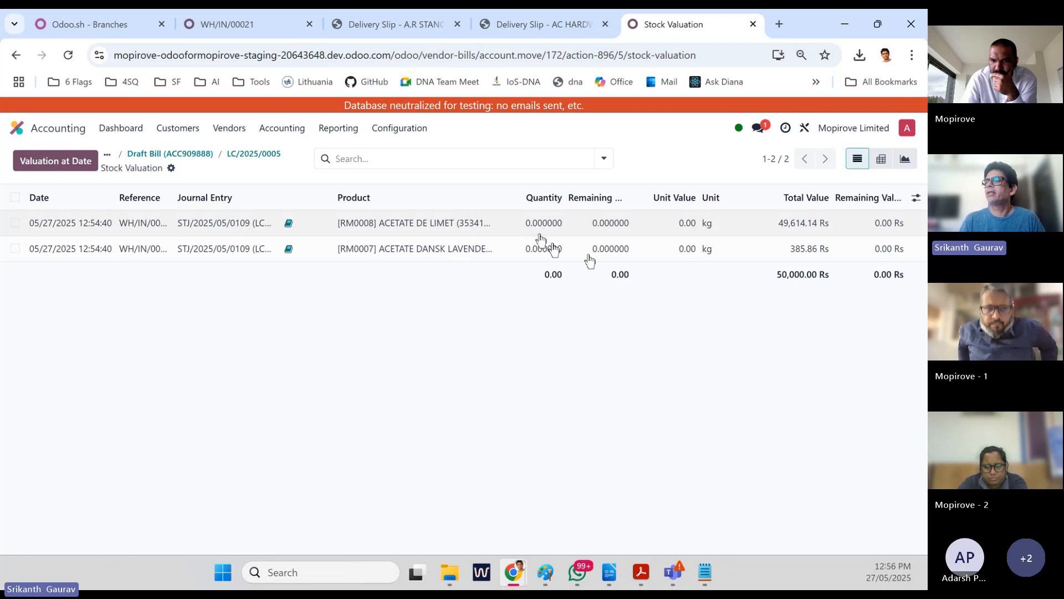
Step: Go back to draft bill ACC909888 and attempt to confirm it, hitting the missing bill date error
left_click(259, 154)
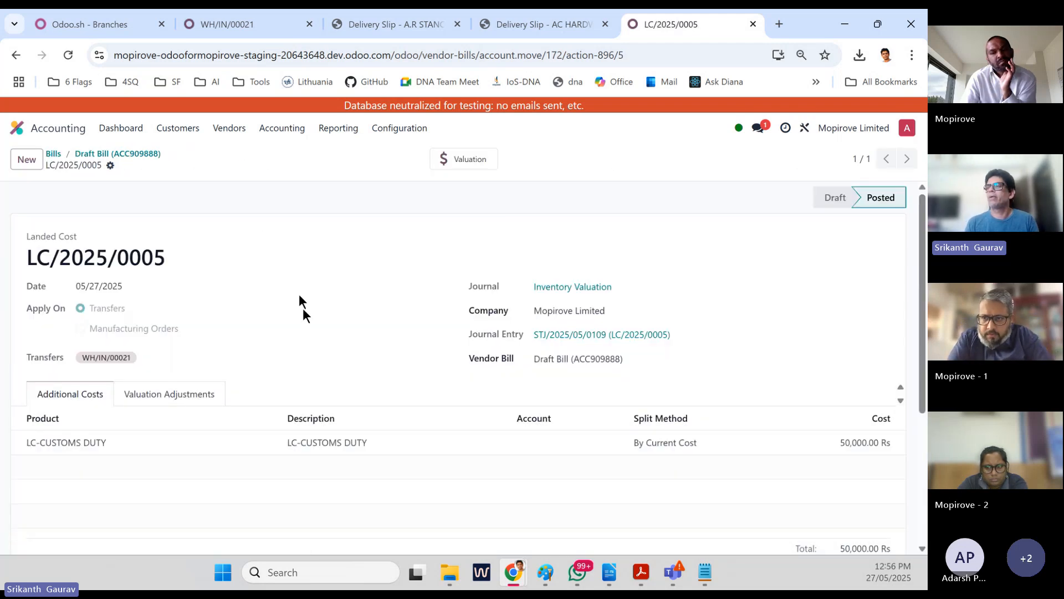
left_click(131, 158)
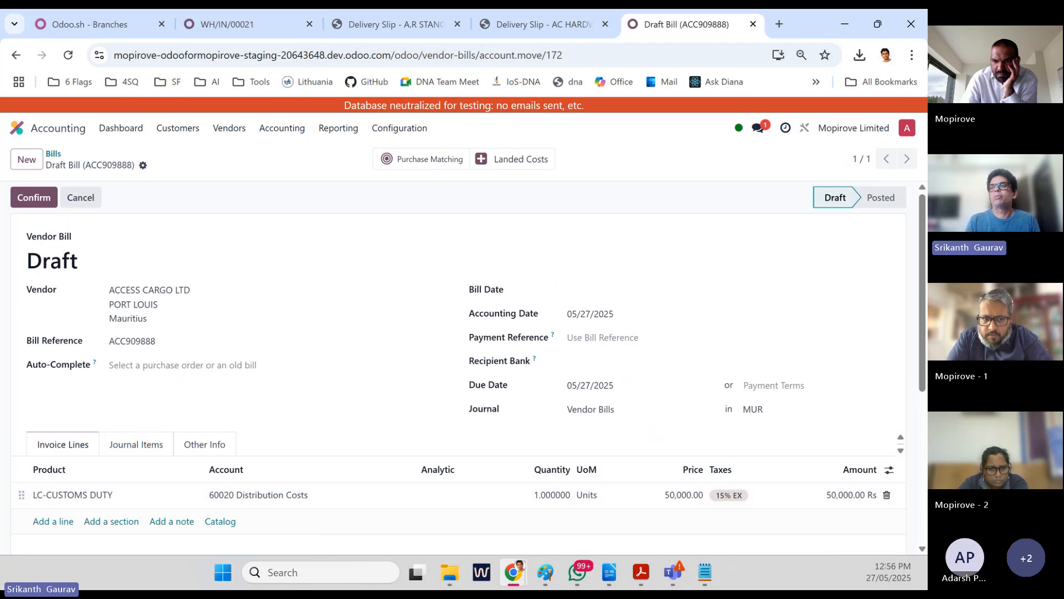
left_click(26, 199)
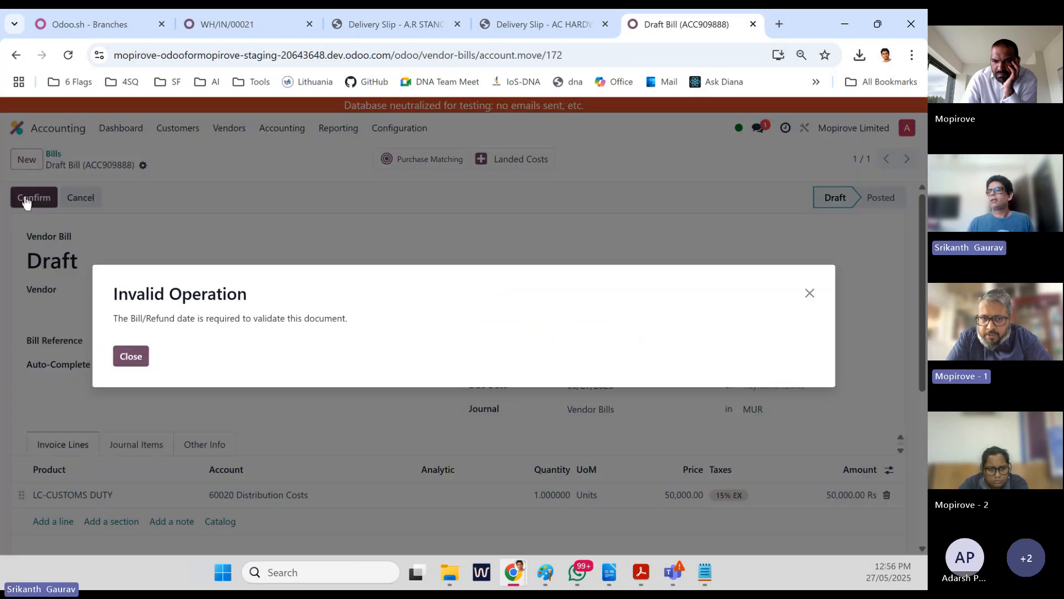
left_click(123, 358)
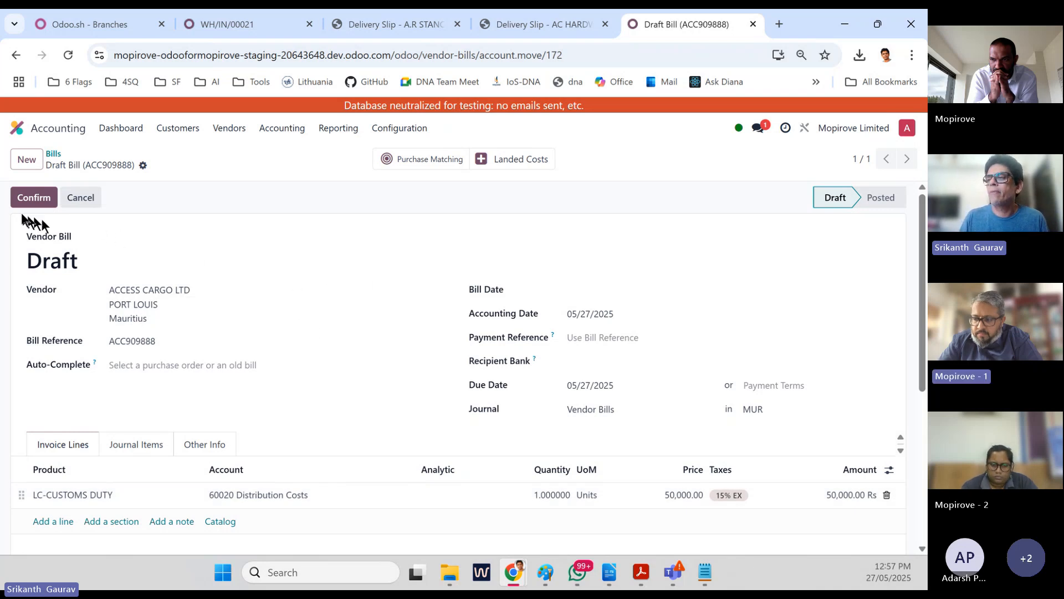
left_click(21, 204)
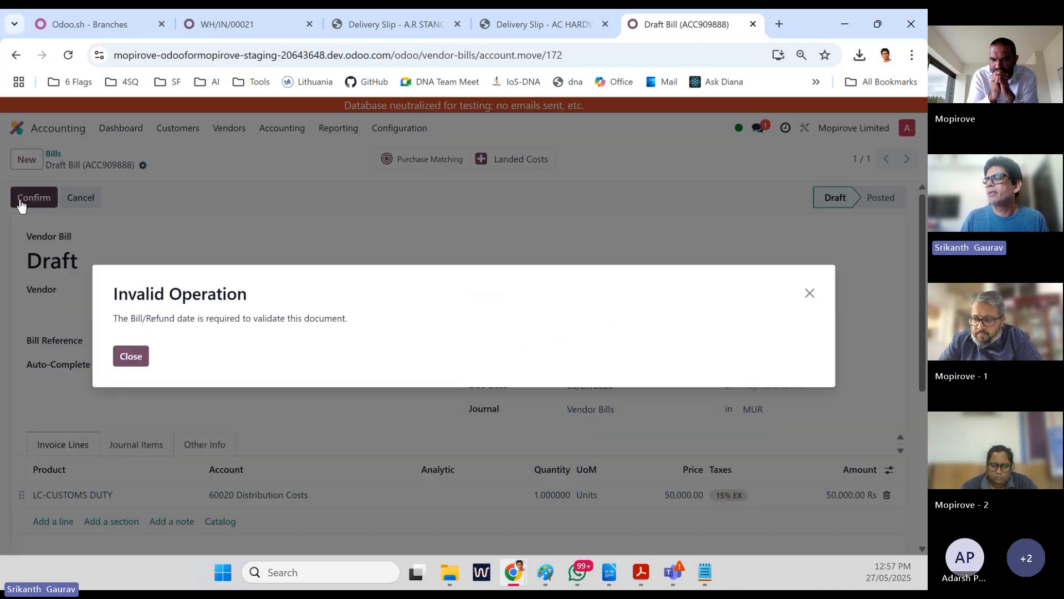
Step: Set bill date 05/15/2025, post the bill as PBILL/2025/05/0012, and review its journal items
left_click(132, 360)
left_click(608, 288)
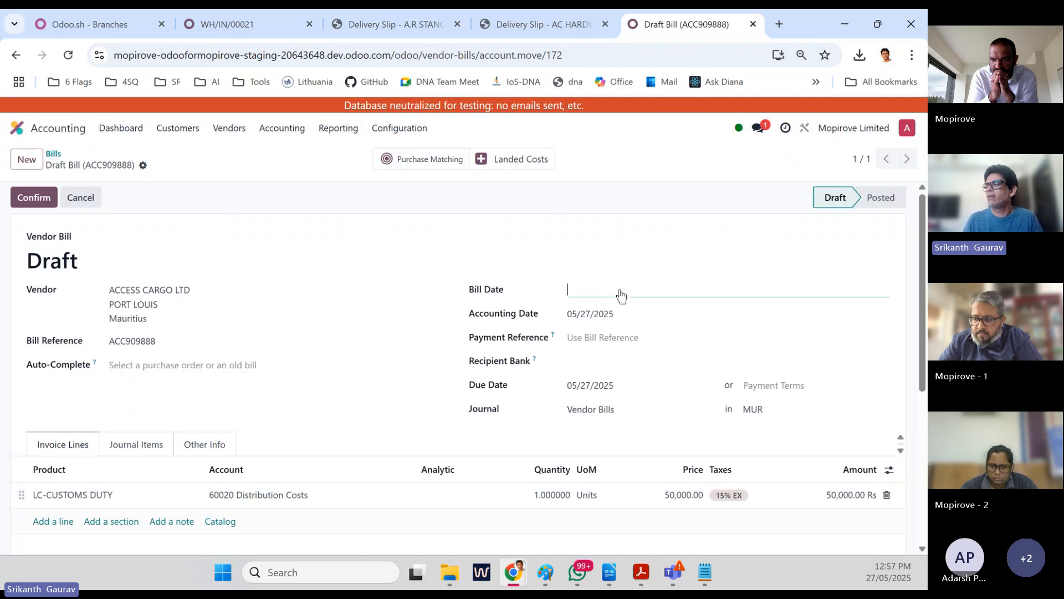
left_click(776, 448)
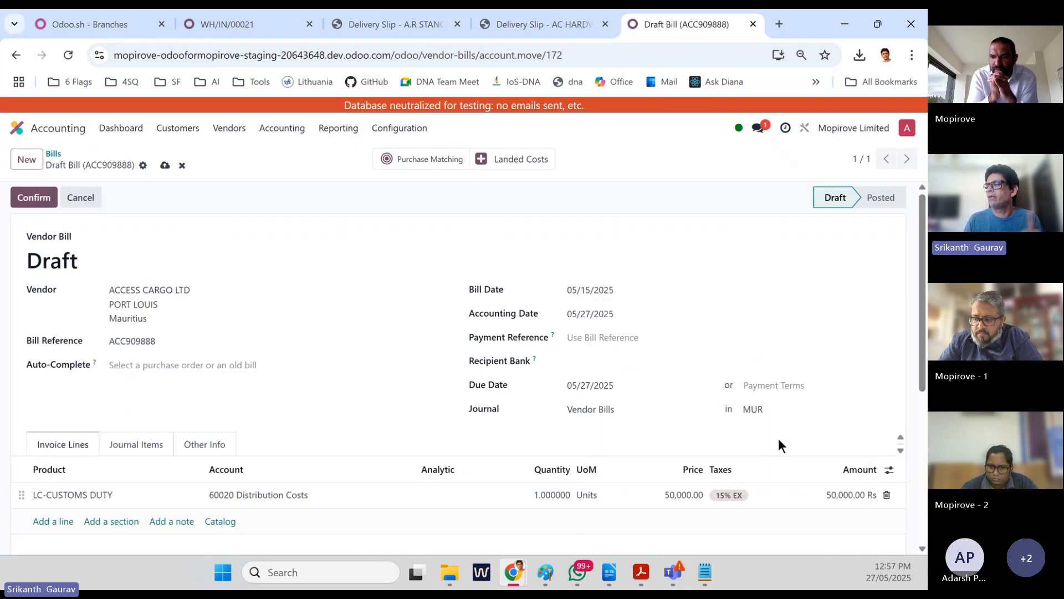
left_click(31, 195)
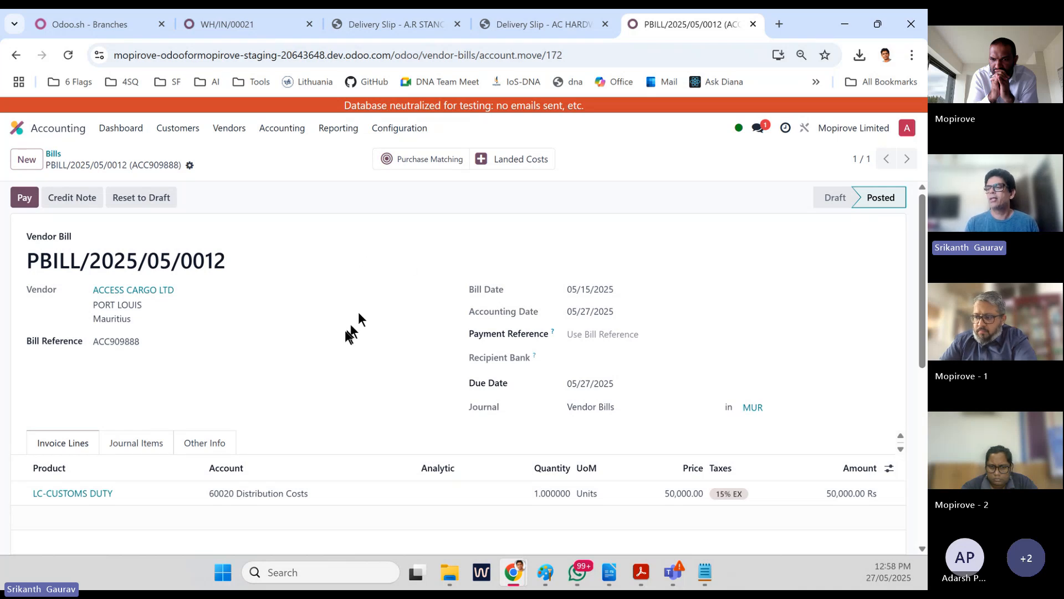
left_click(136, 442)
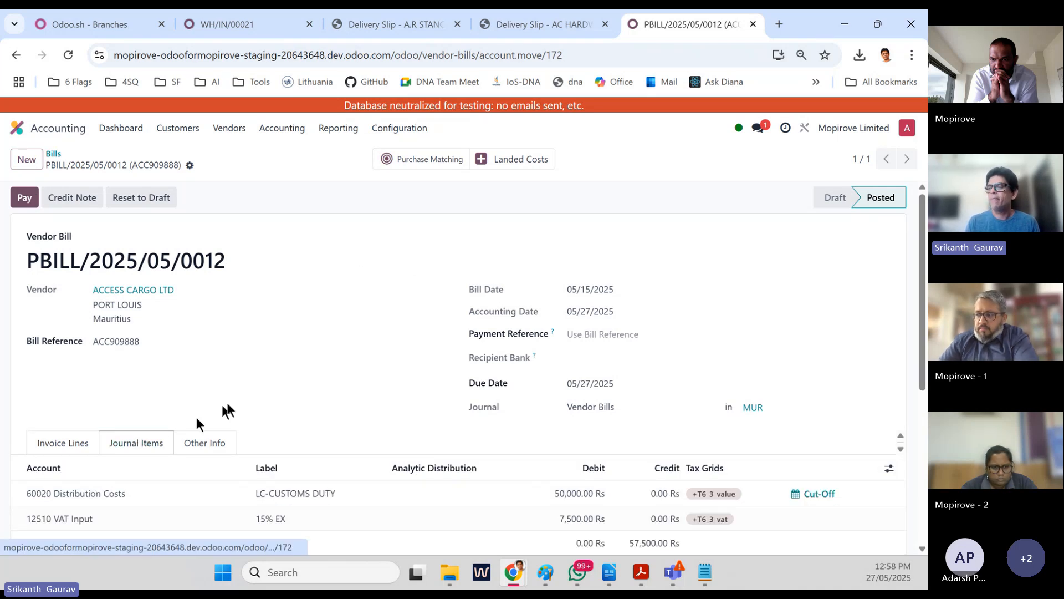
scroll(227, 409, "down", 2)
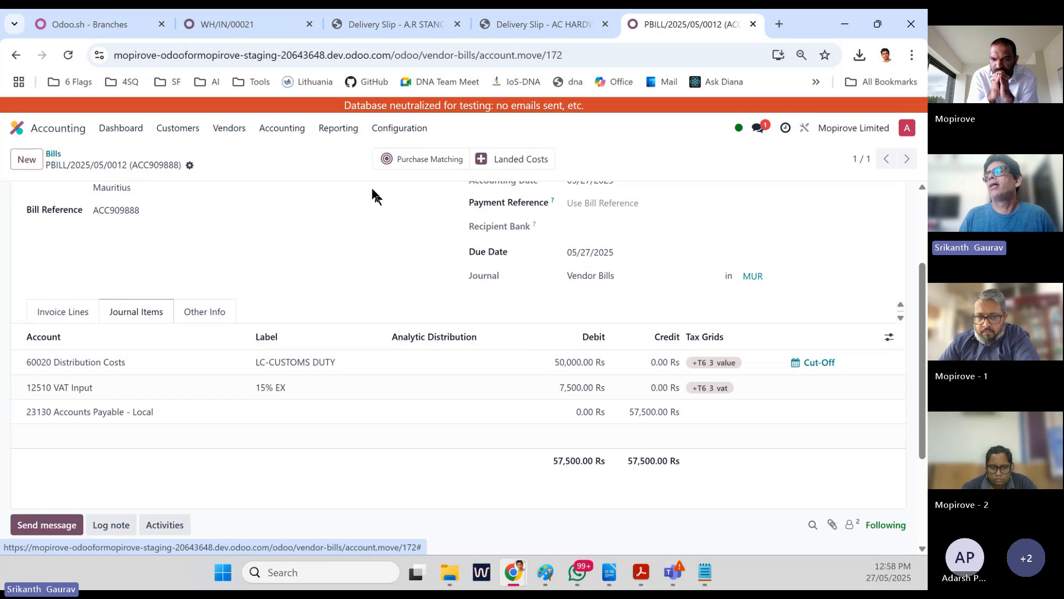
left_click(282, 127)
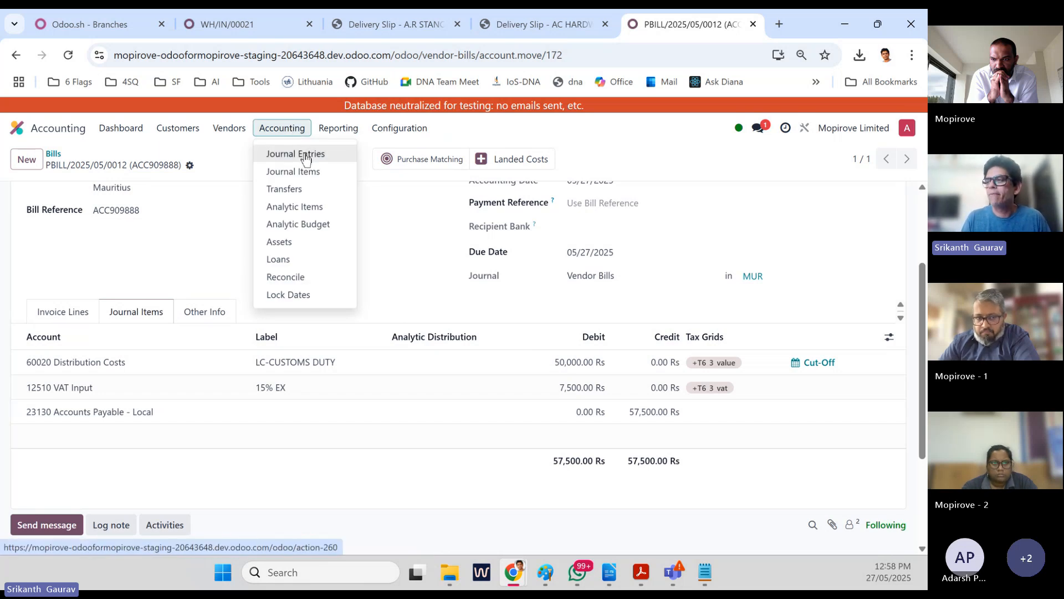
Step: Open journal entry STJ/2025/05/0109 for LC/2025/0005 and load its URL in a new browser tab
left_click(305, 157)
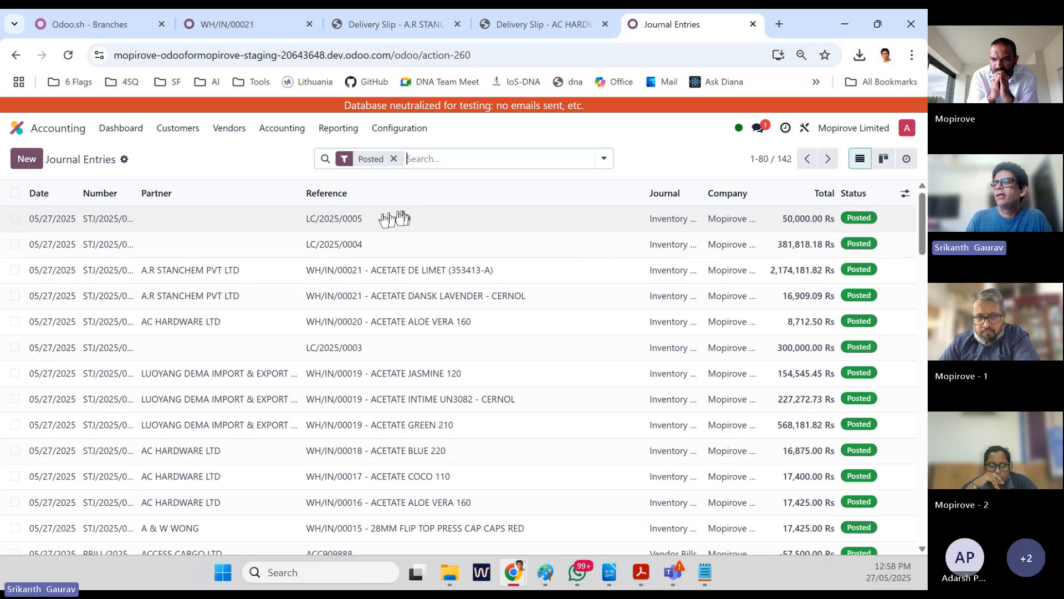
left_click(348, 220)
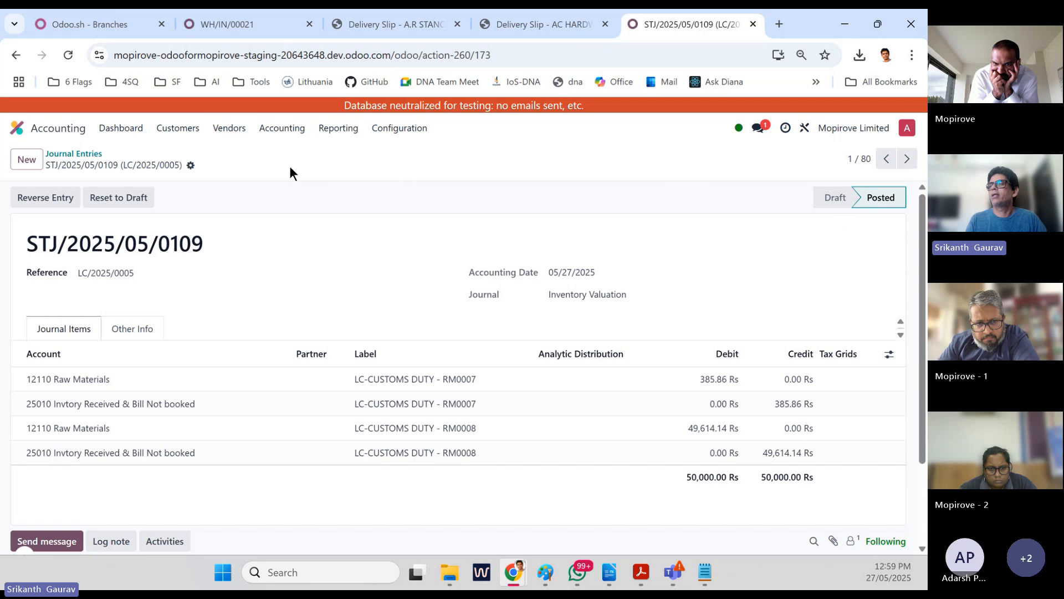
left_click(356, 55)
key("ctrl+c")
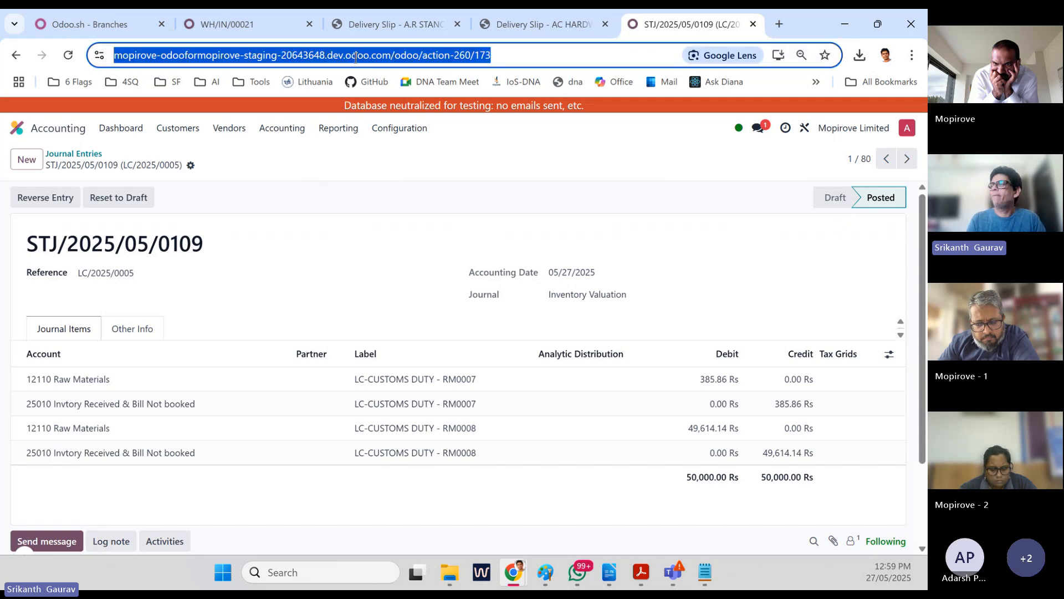
left_click(772, 24)
key("ctrl+v")
key("Return")
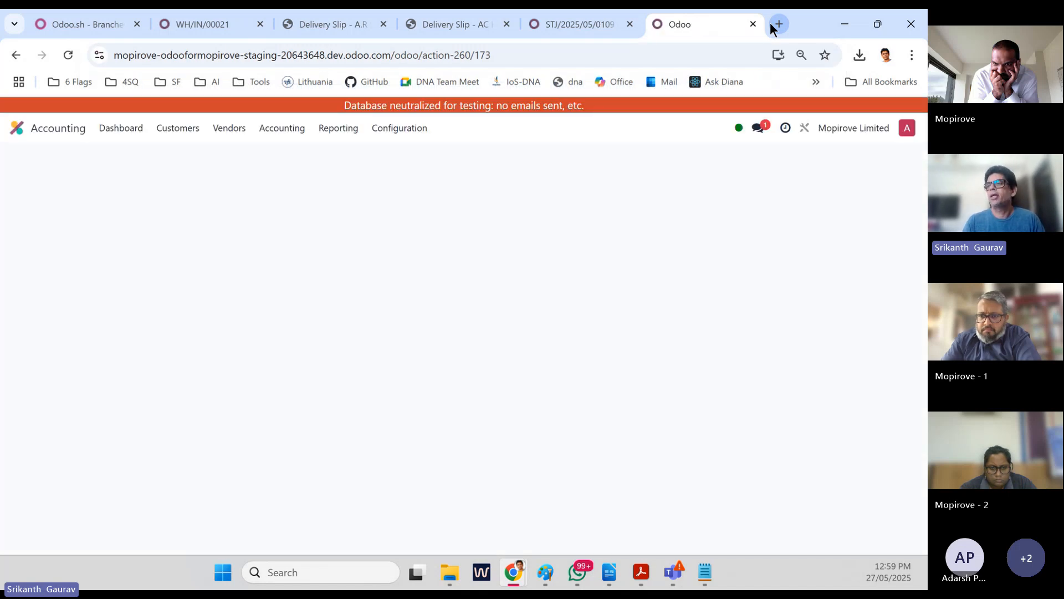
Step: Open the LC-CUSTOMS DUTY product from the vendor-side products list
left_click(232, 132)
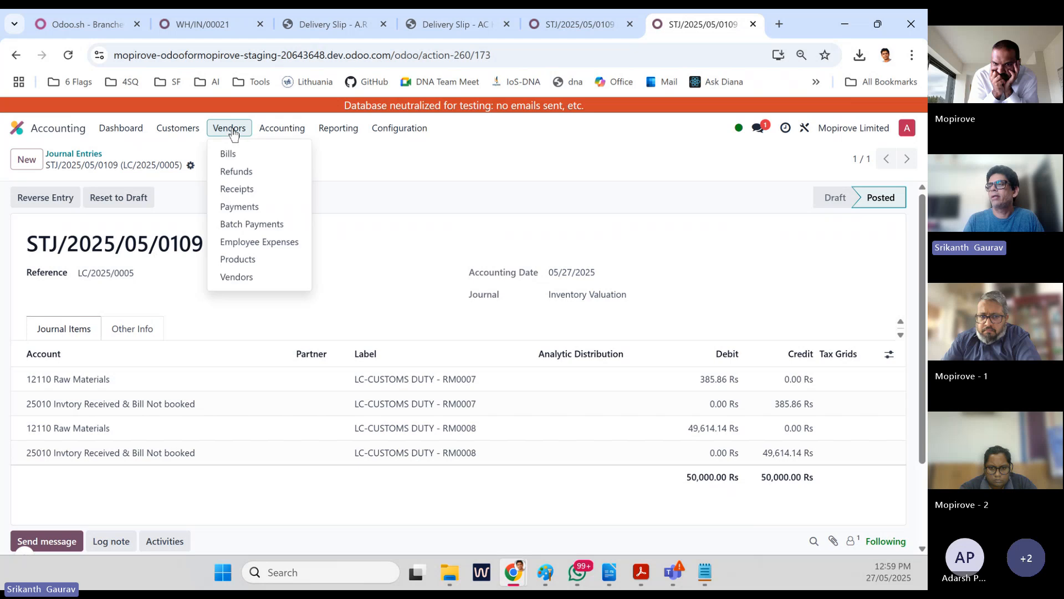
left_click(247, 264)
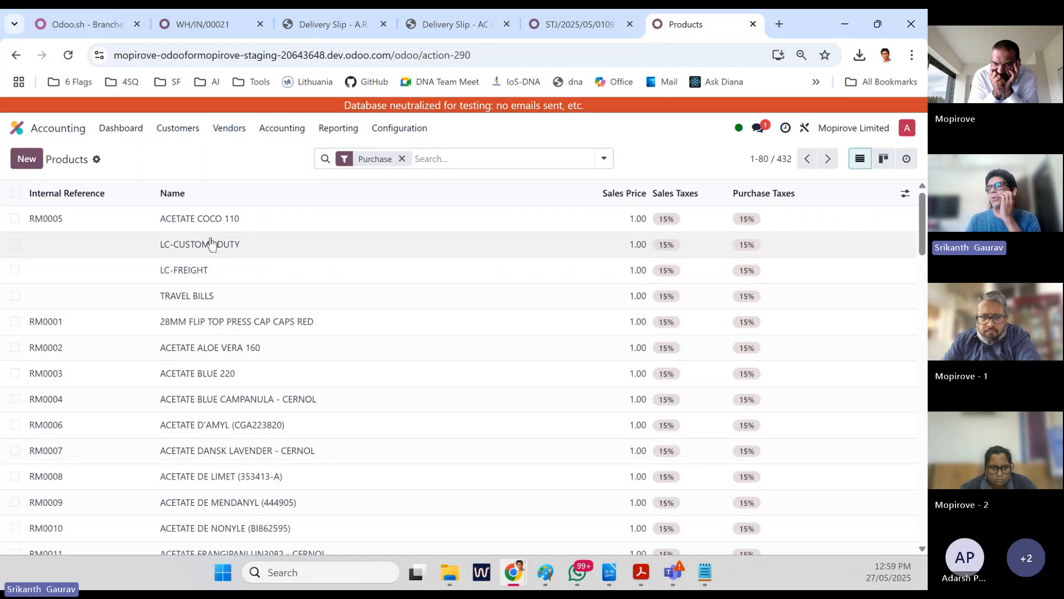
left_click(211, 244)
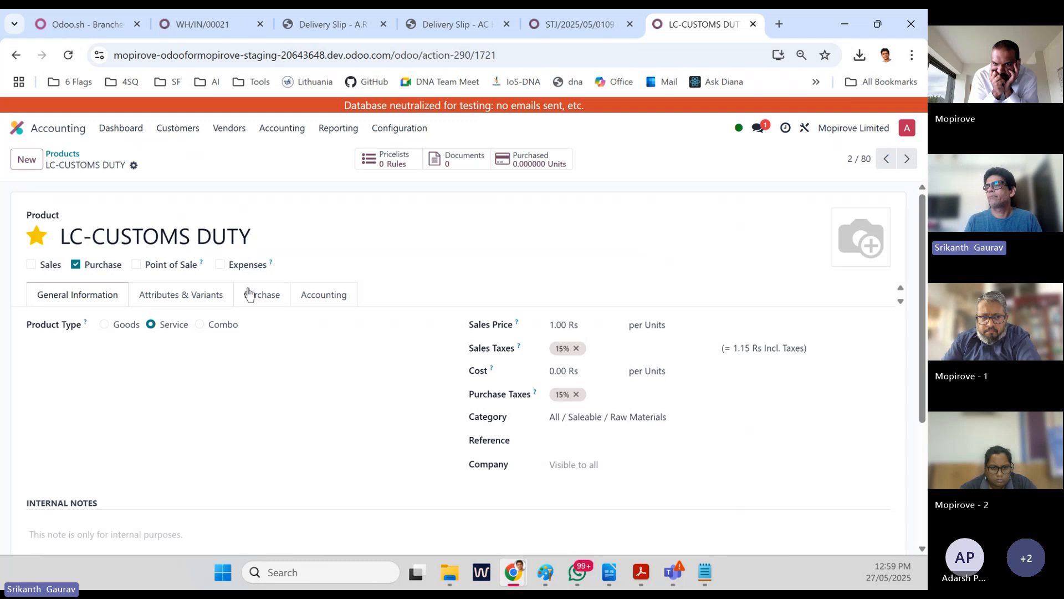
Step: Review the product's Accounting, Purchase, Attributes & Variants and General Information tabs
left_click(324, 296)
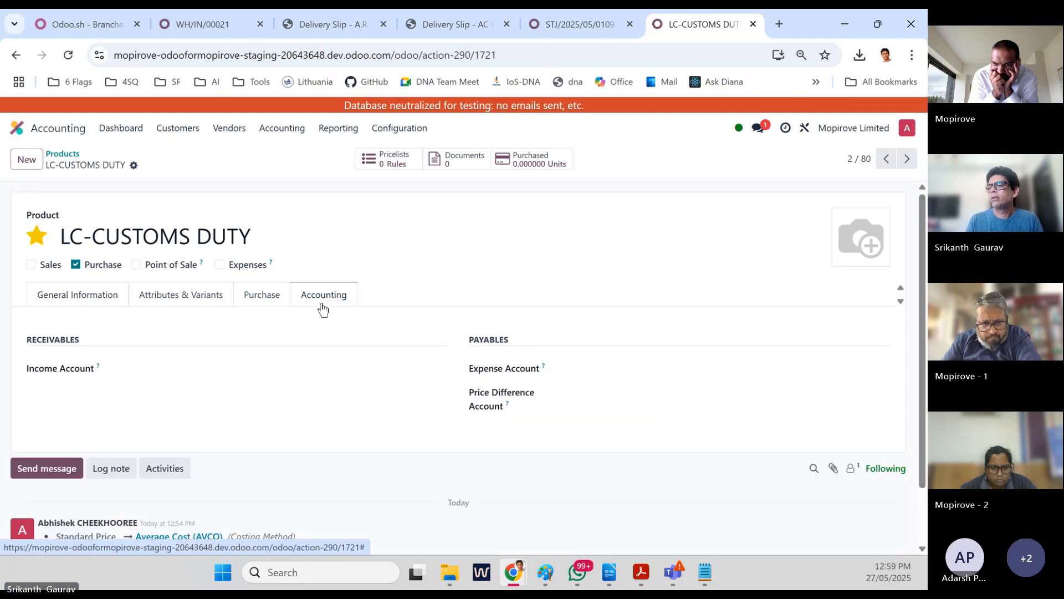
scroll(392, 348, "down", 1)
scroll(393, 348, "up", 1)
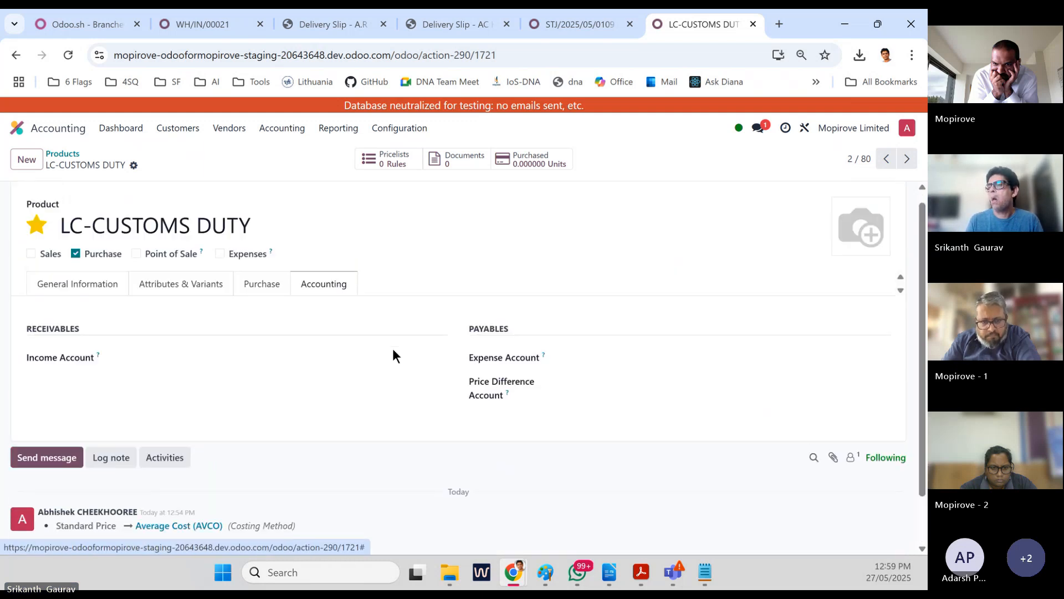
left_click(261, 298)
scroll(339, 395, "down", 2)
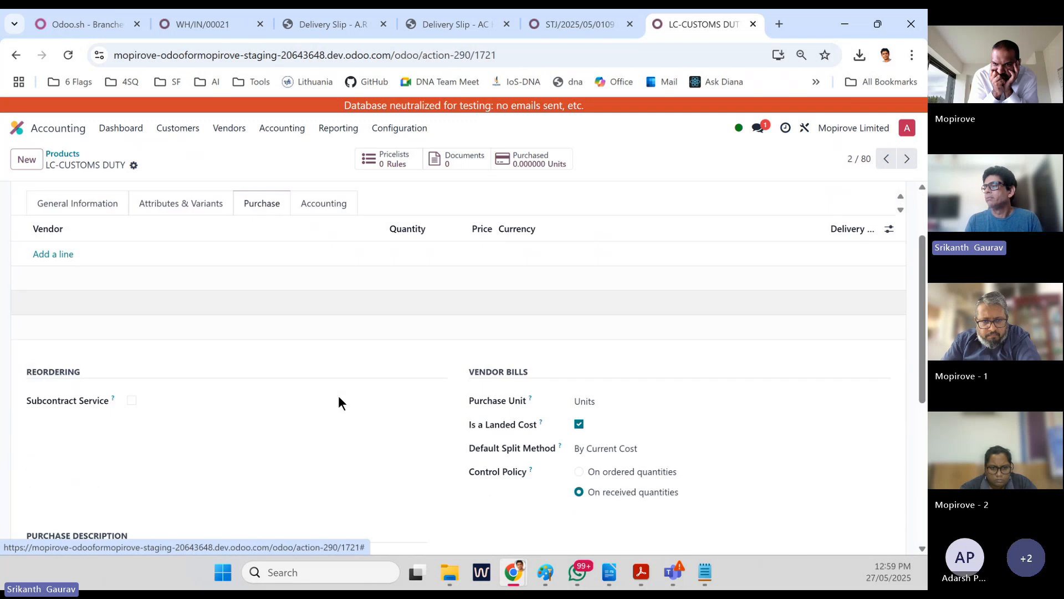
scroll(339, 401, "up", 1)
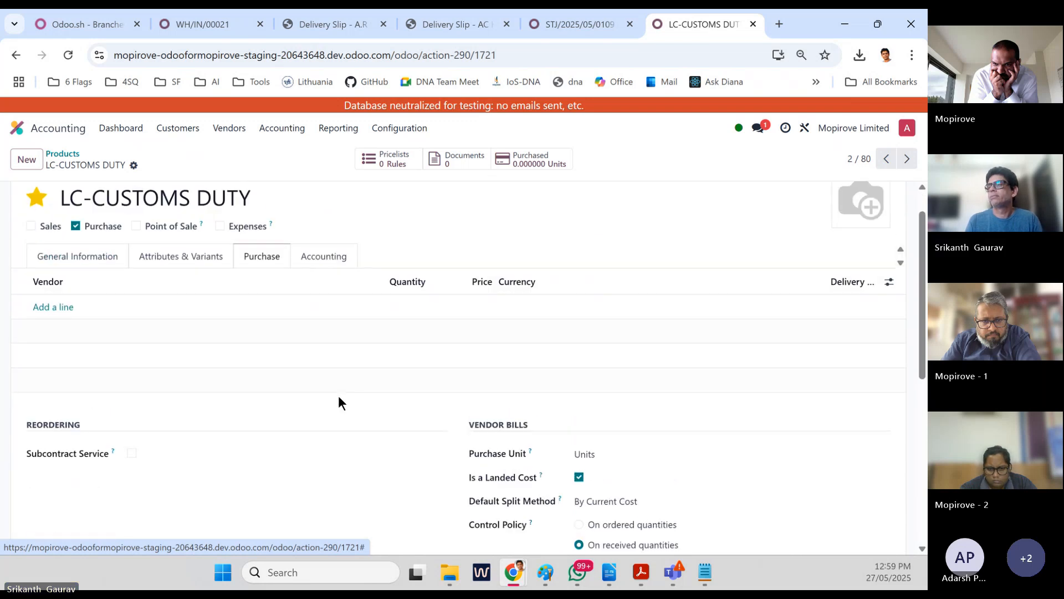
left_click(188, 264)
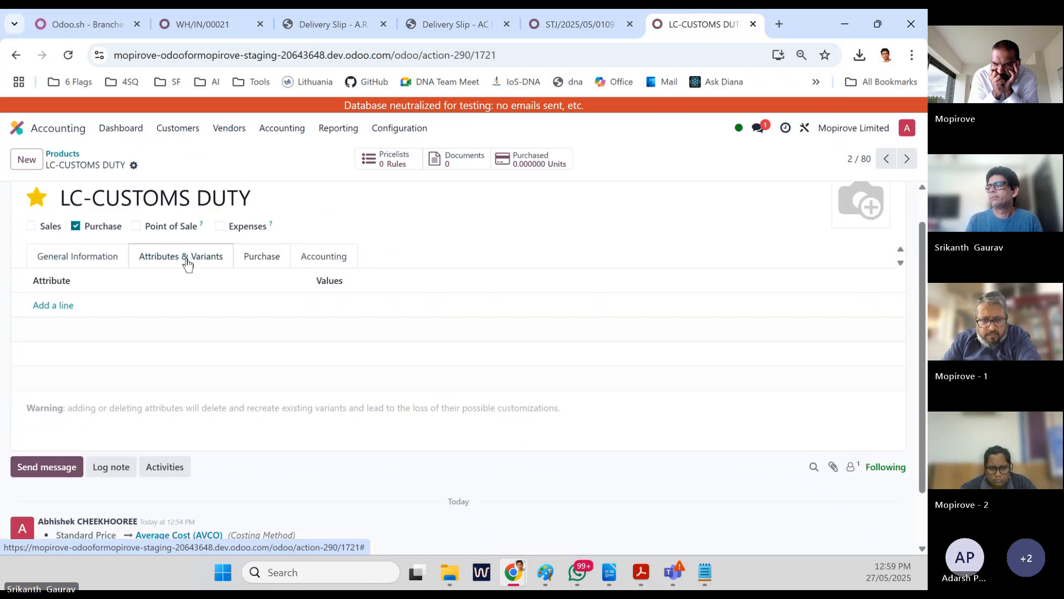
left_click(84, 264)
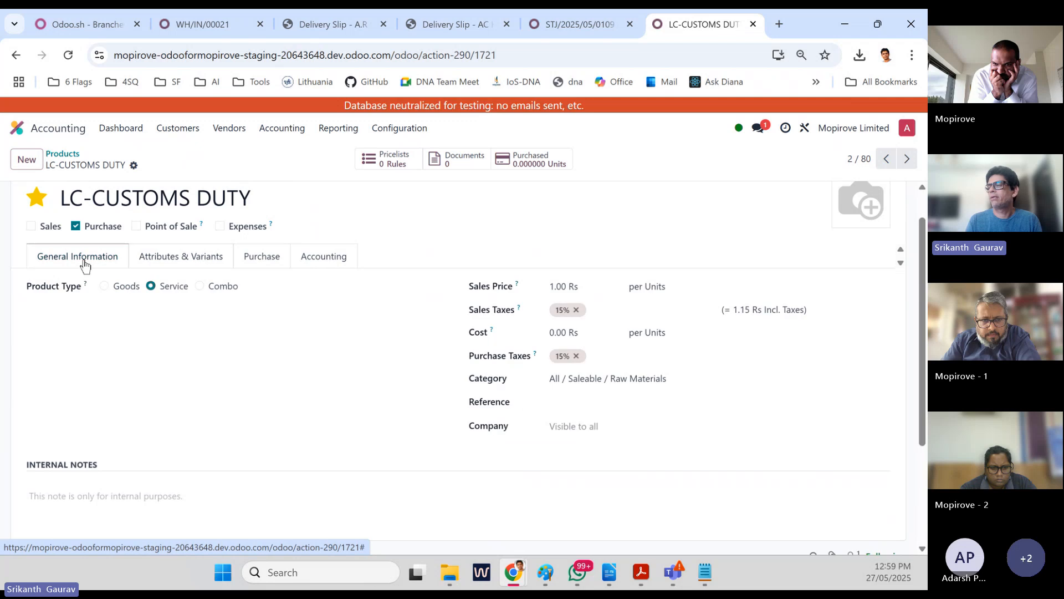
left_click(177, 266)
left_click(256, 264)
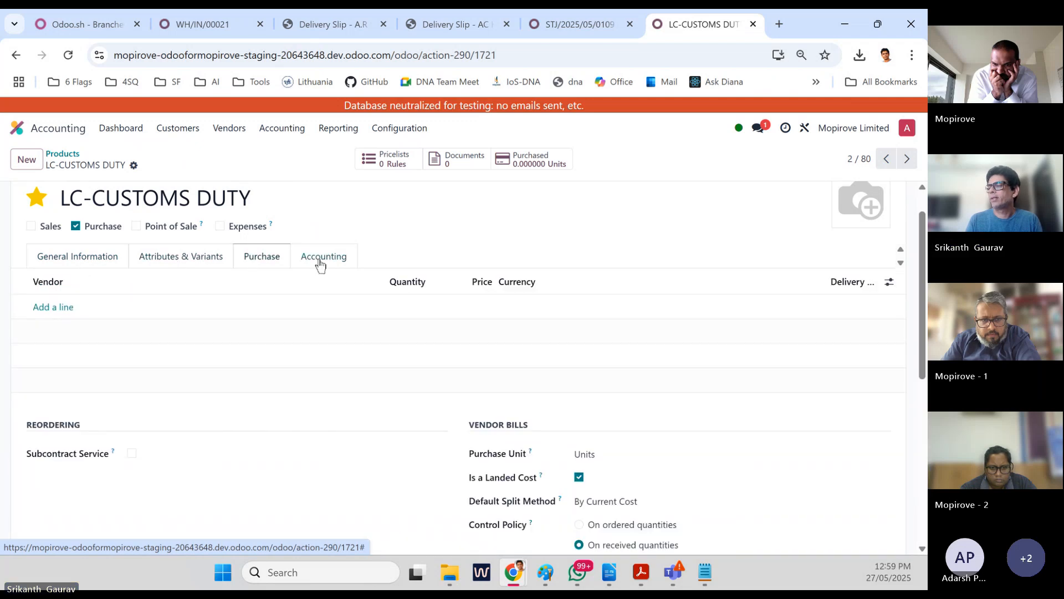
left_click(320, 265)
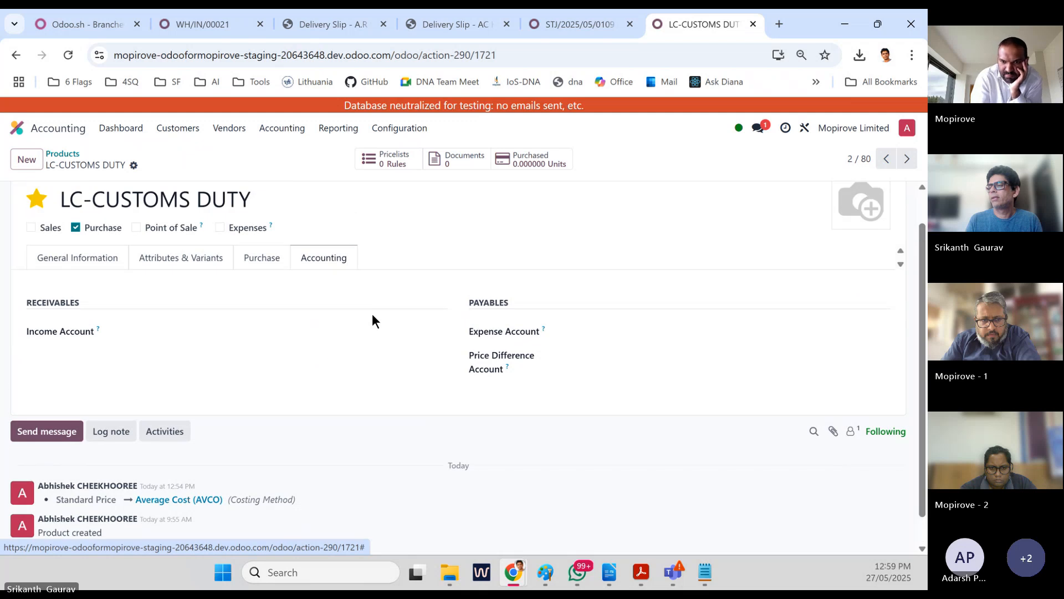
Step: Recheck the Purchase, Attributes & Variants and General Information tabs, scrolling through each
left_click(250, 272)
scroll(307, 324, "down", 2)
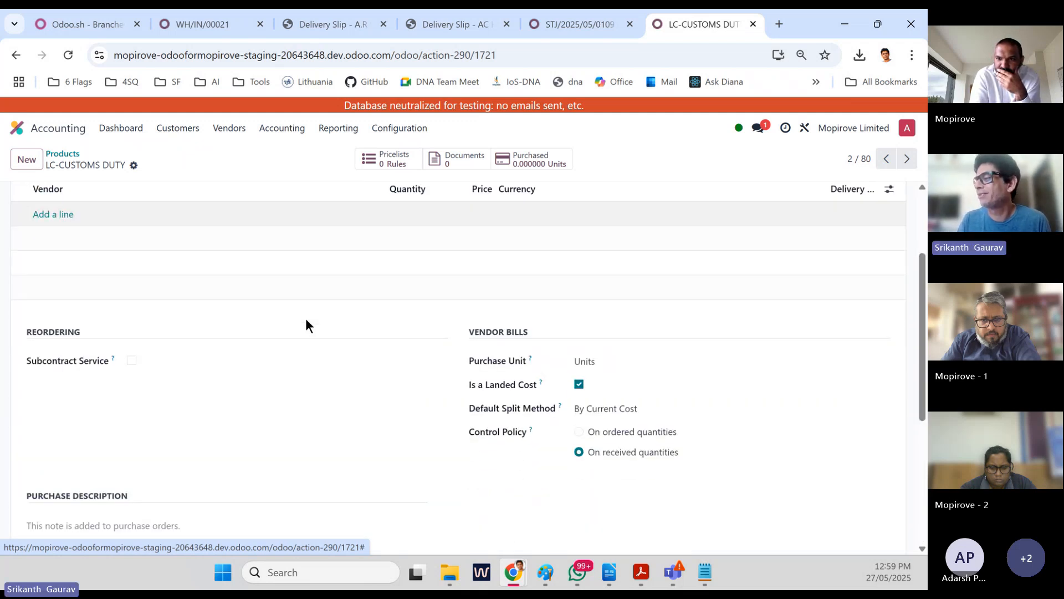
scroll(539, 398, "up", 1)
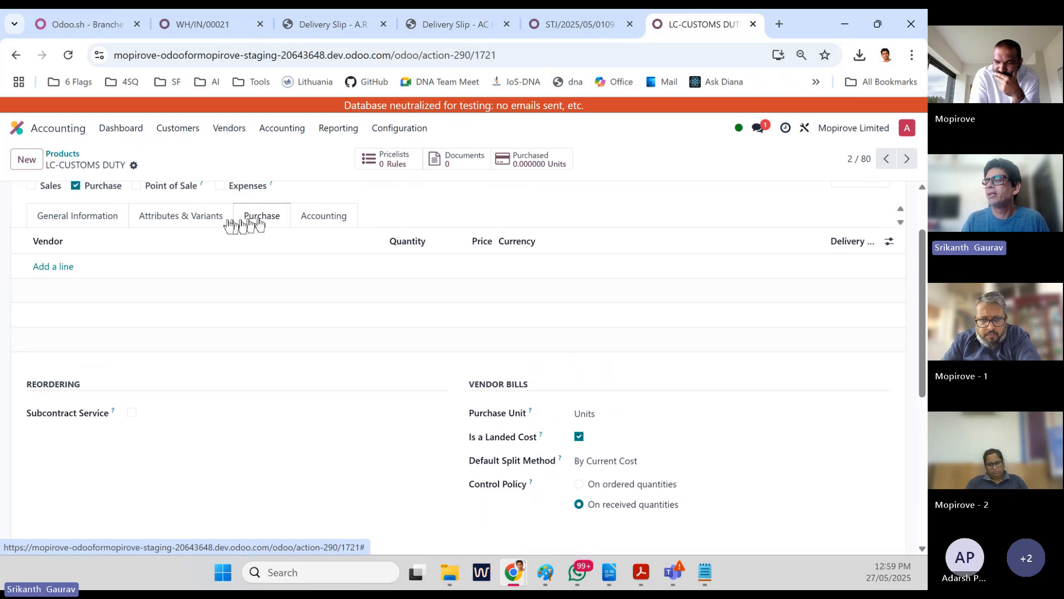
left_click(202, 221)
scroll(304, 299, "up", 2)
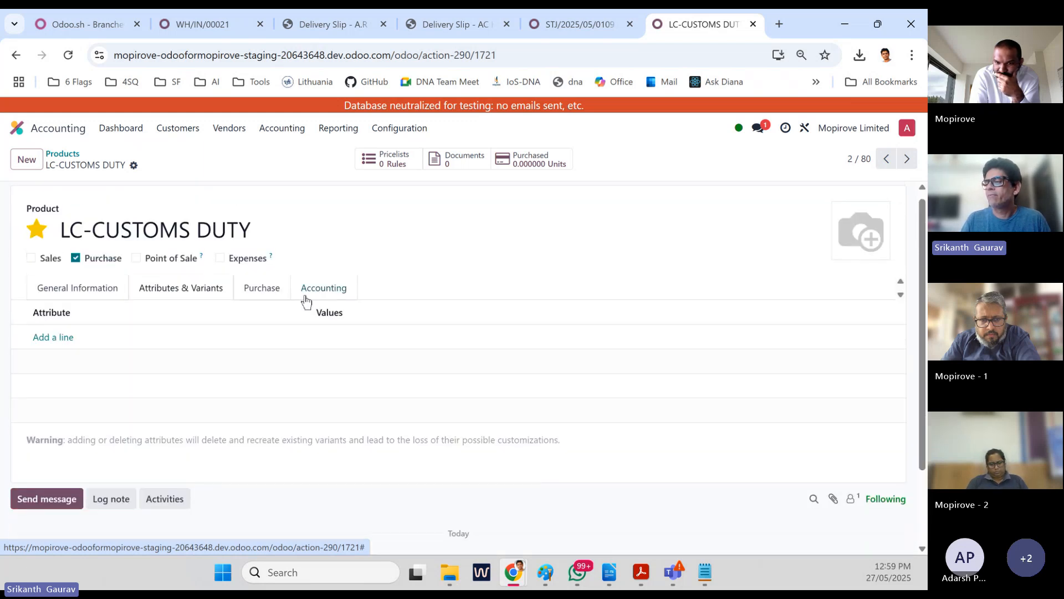
scroll(305, 299, "down", 2)
scroll(305, 297, "up", 2)
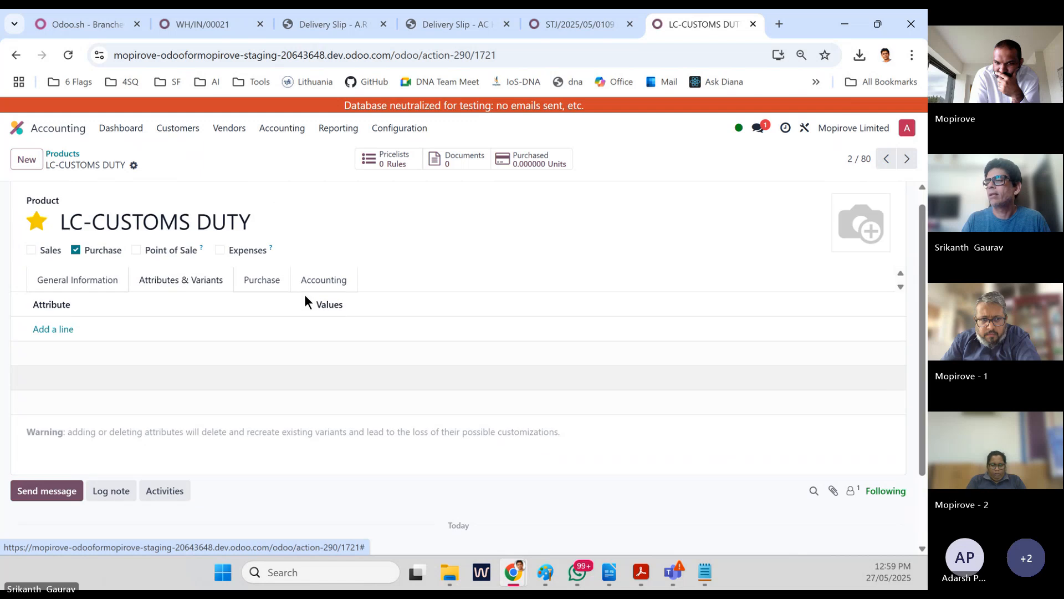
left_click(112, 284)
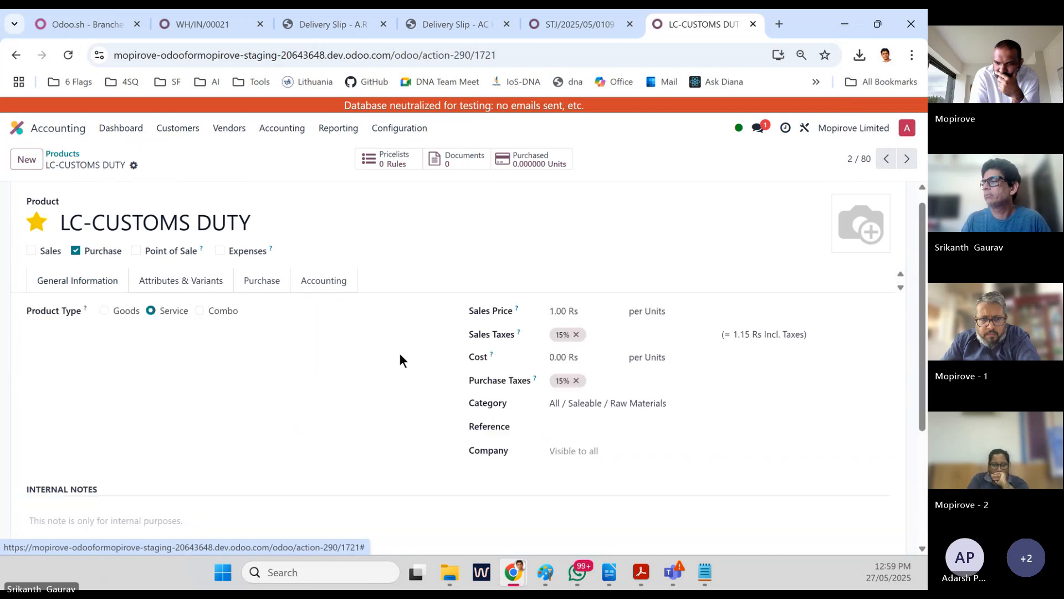
scroll(591, 367, "down", 2)
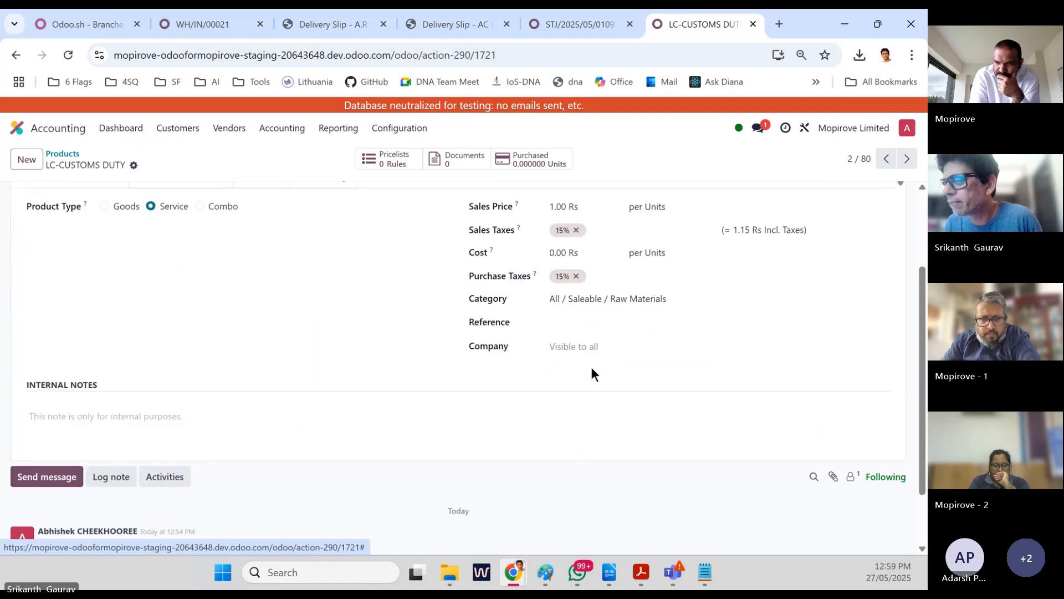
scroll(591, 367, "up", 2)
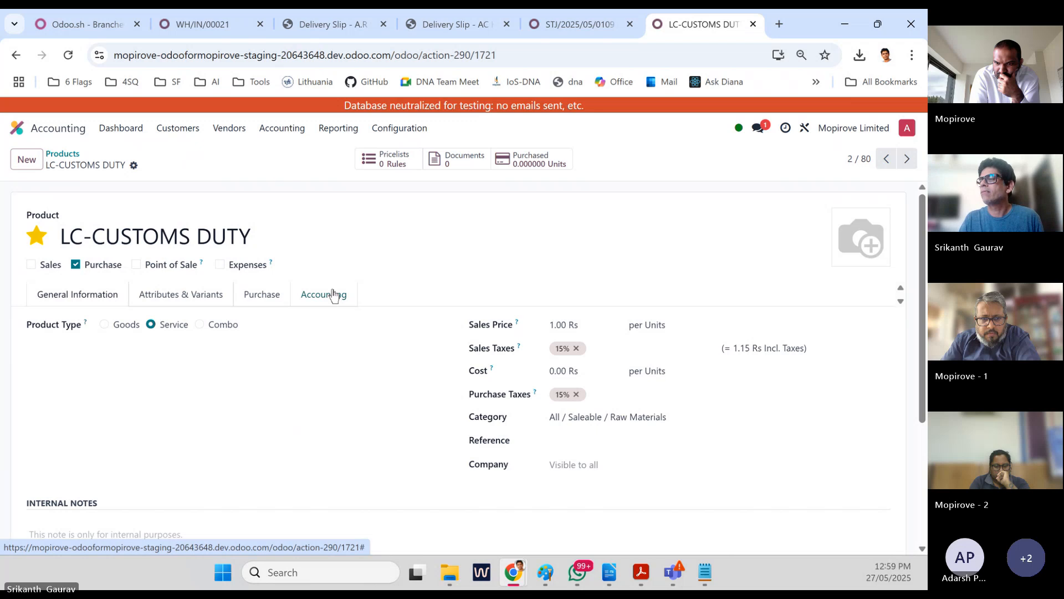
Step: Inspect the available Expense Account choices without changing them, and return to the Products list
left_click(334, 295)
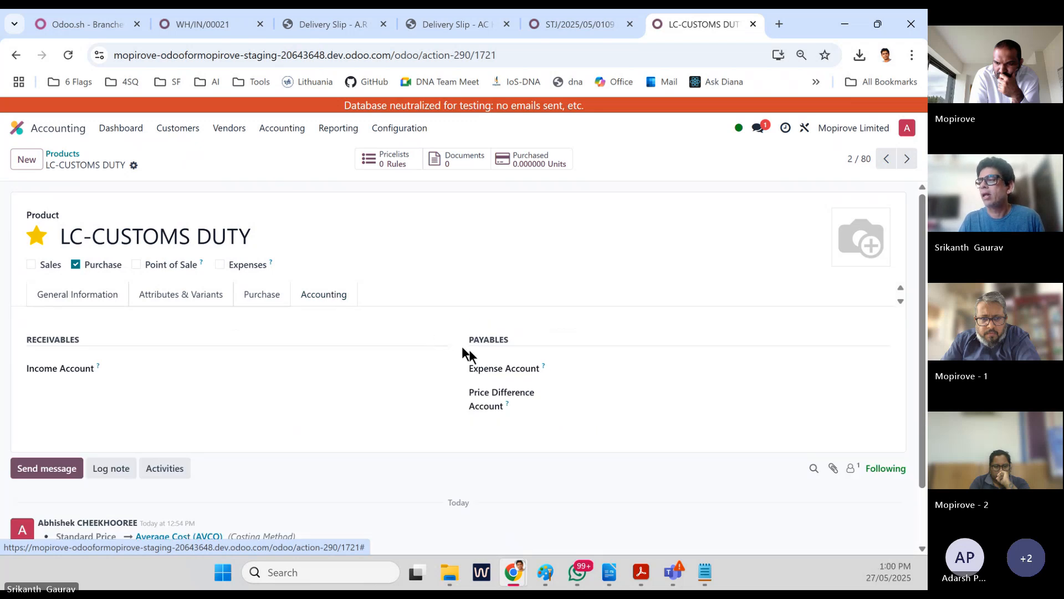
left_click(617, 369)
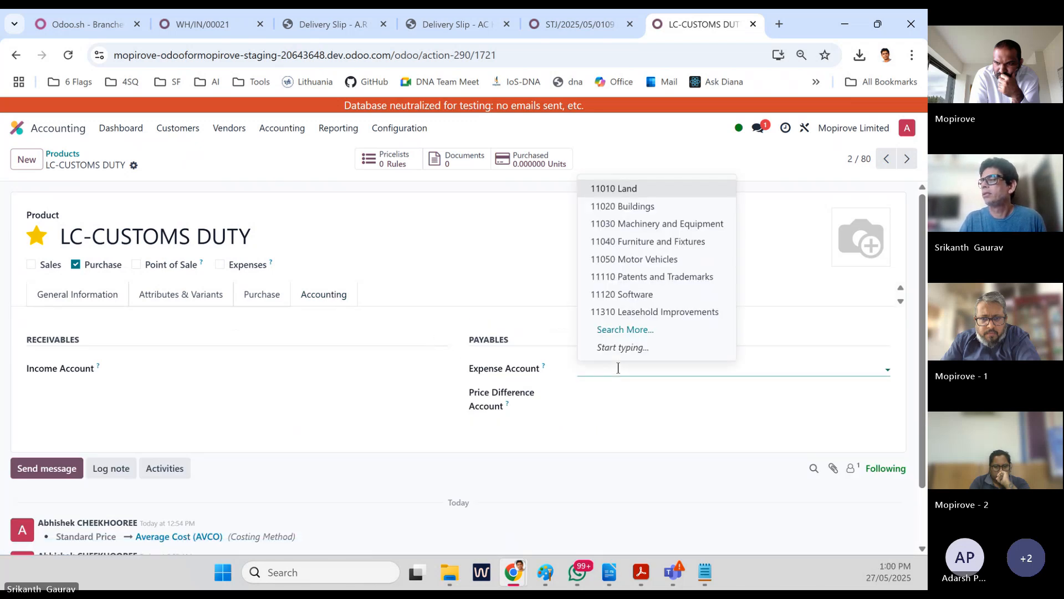
left_click(619, 368)
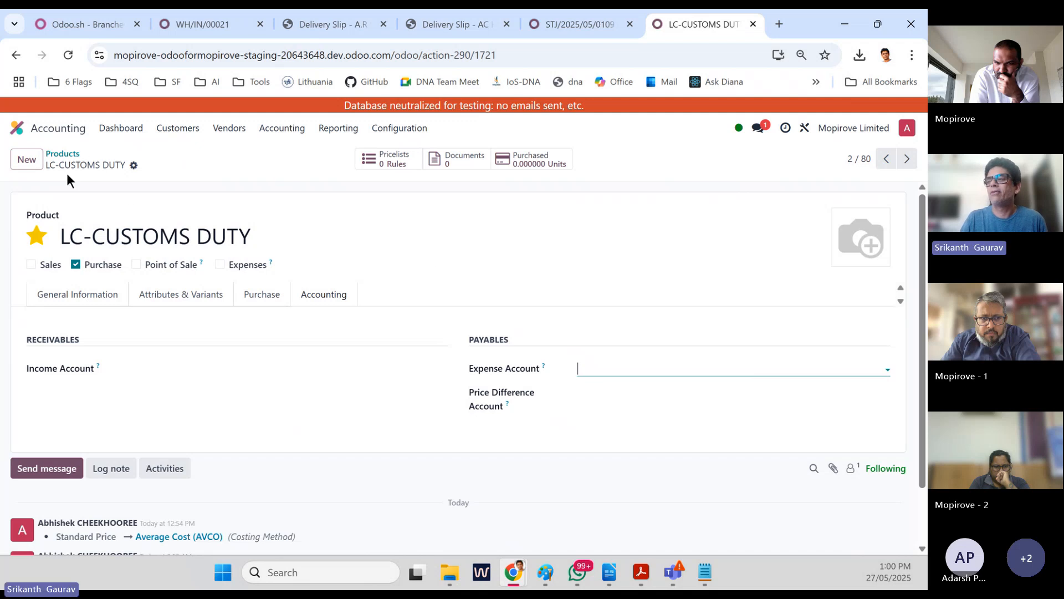
left_click(59, 159)
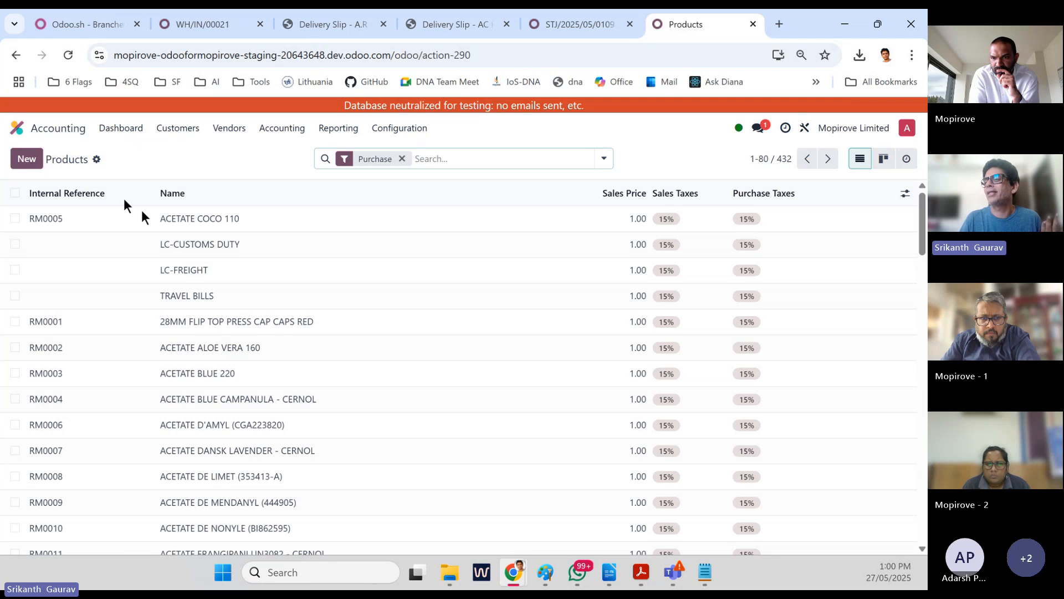
Step: Reopen LC-CUSTOMS DUTY, then open LC/2025/0005's journal entry STJ/2025/05/0109 from Journal Entries
left_click(206, 247)
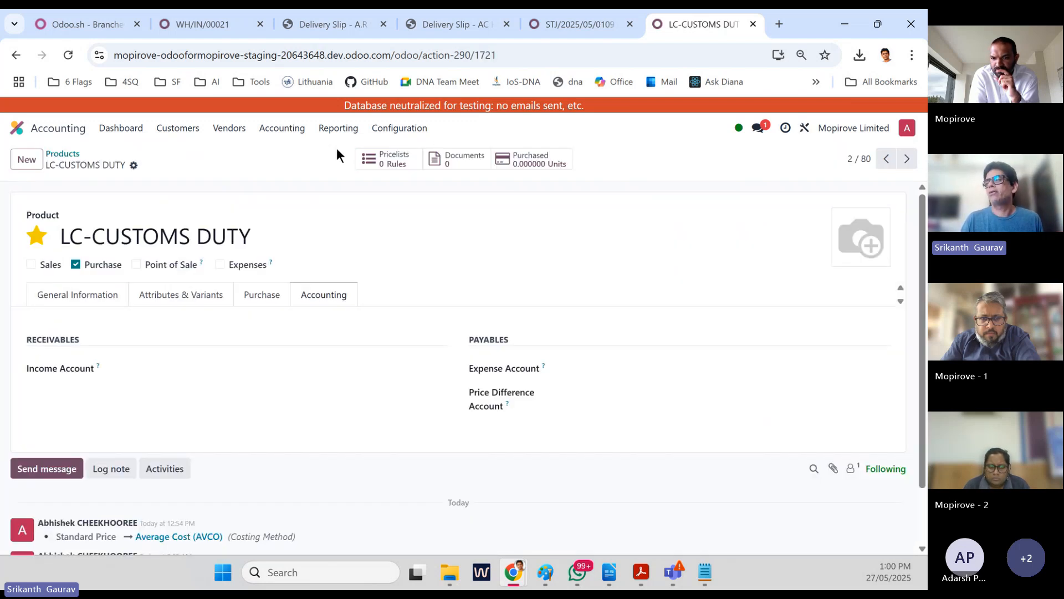
left_click(281, 138)
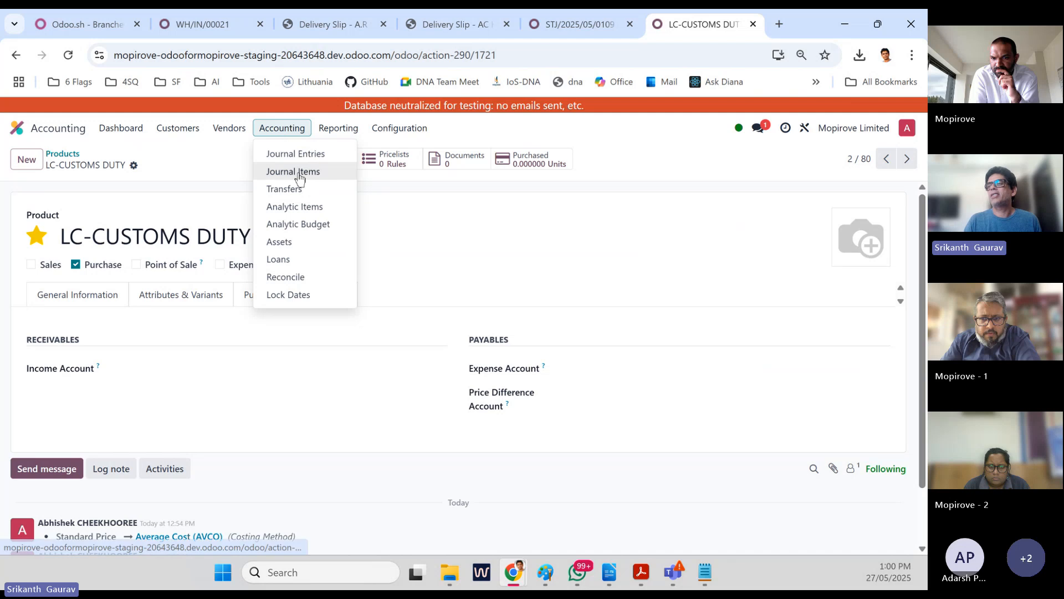
left_click(290, 158)
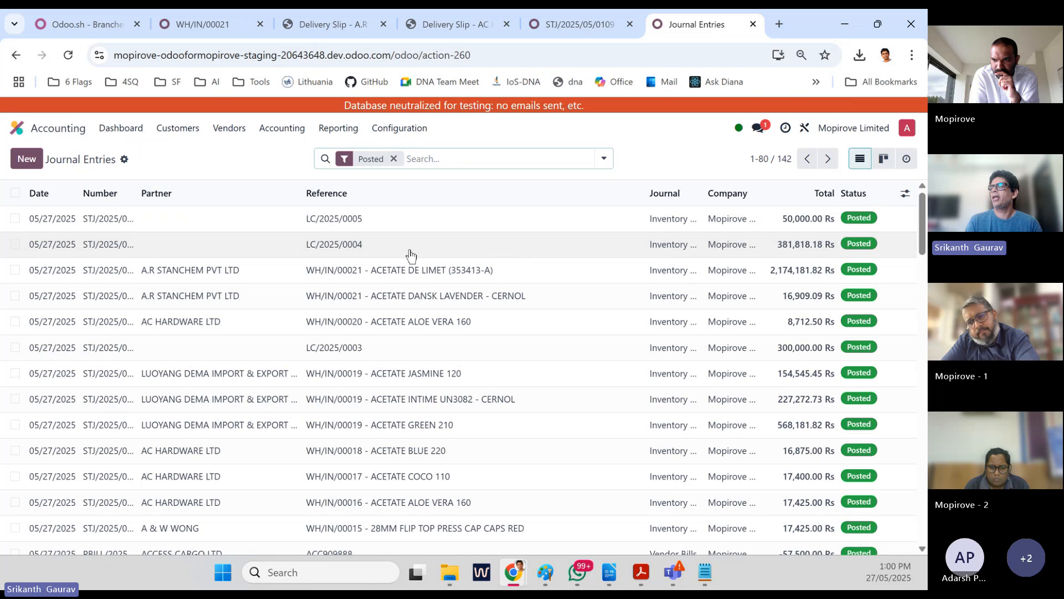
left_click(365, 220)
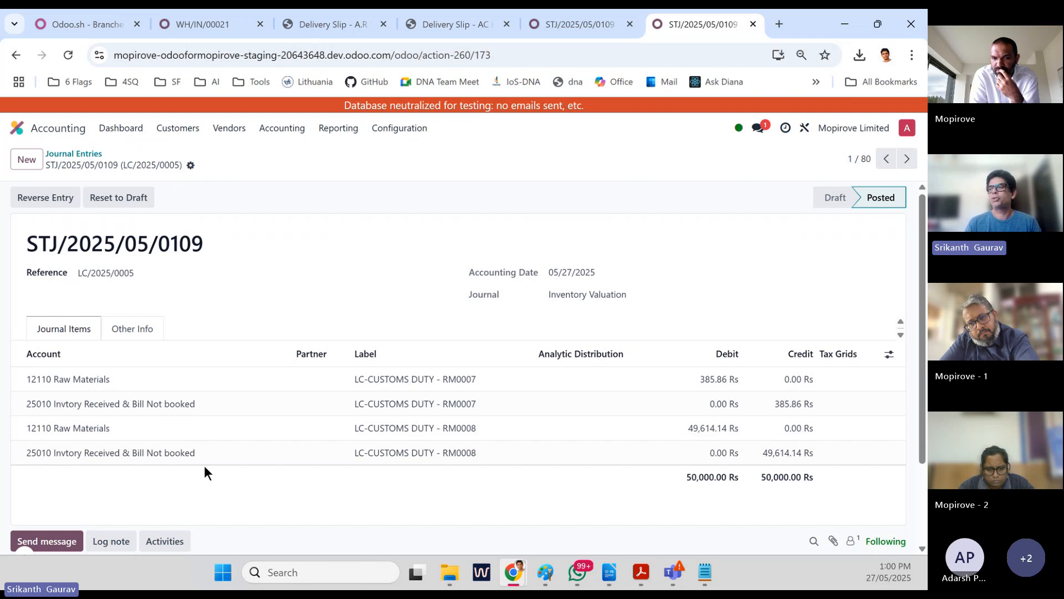
left_click(330, 129)
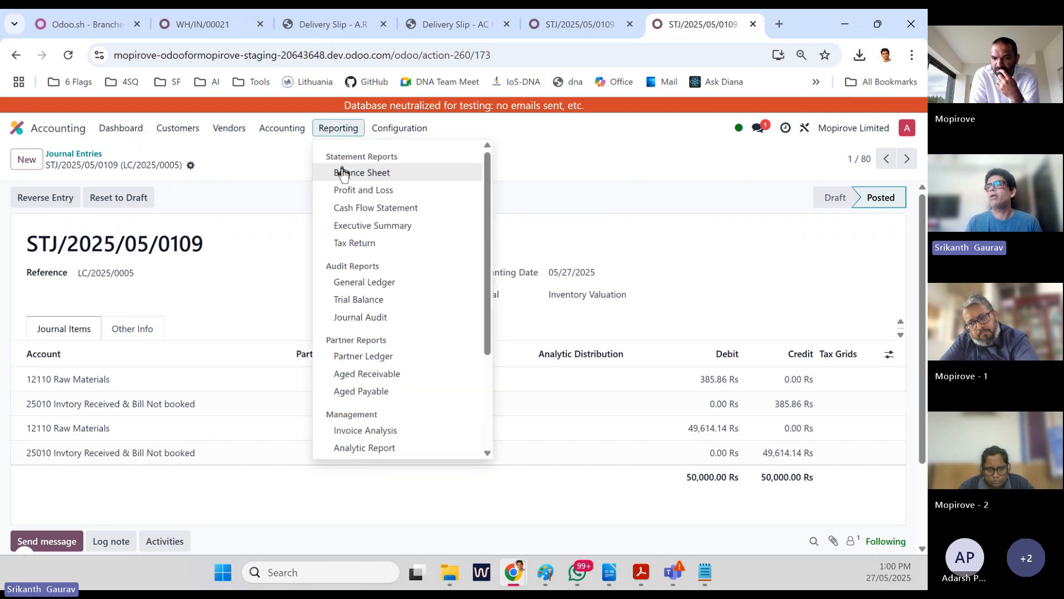
Step: Return to the Posted Journal Entries list of 142 entries, then glance at the Customers menu
mouse_move(290, 131)
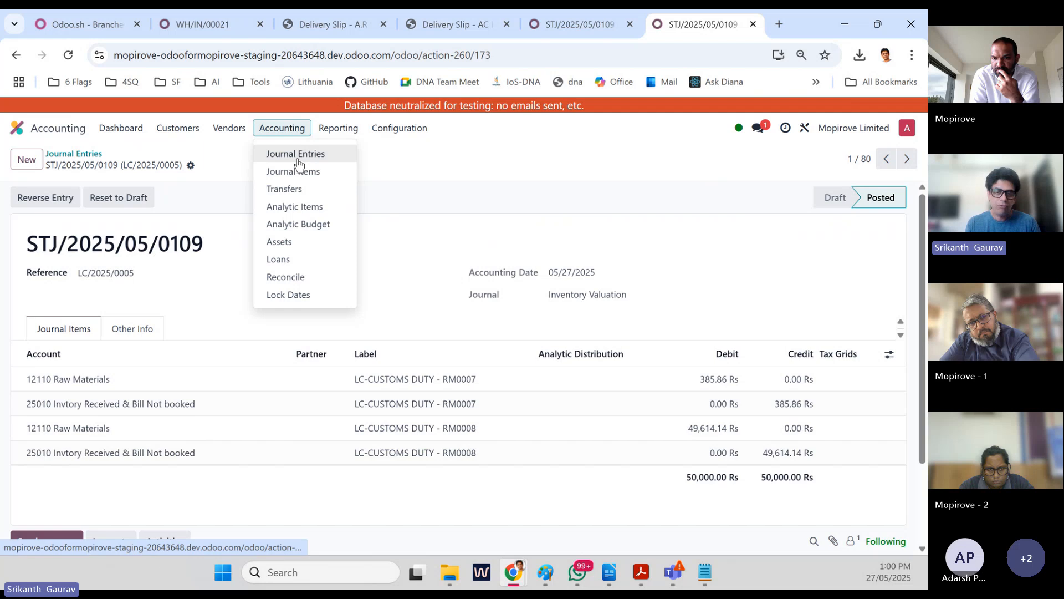
left_click(297, 158)
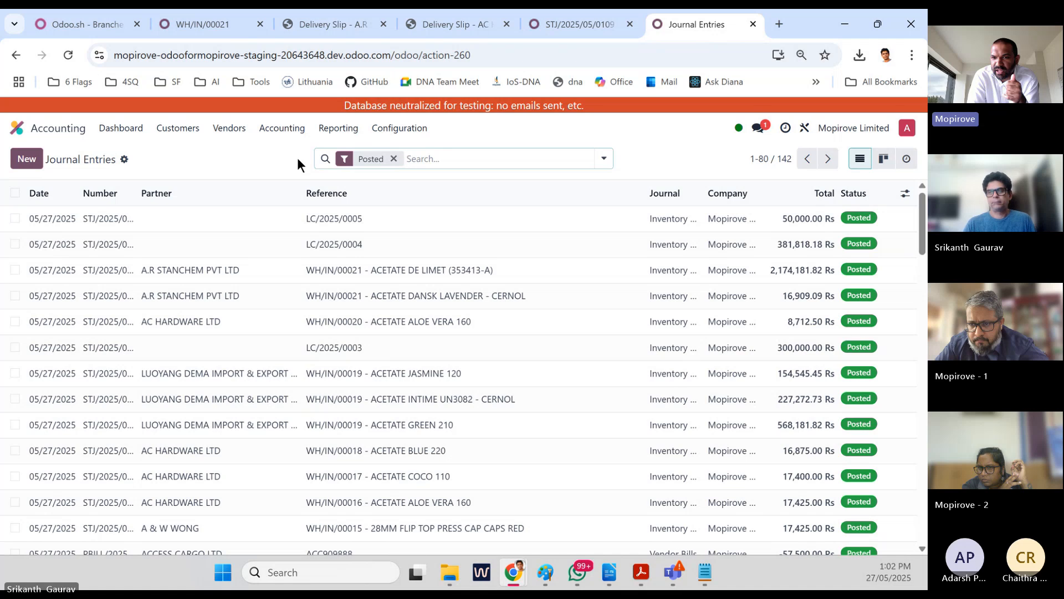
left_click(175, 136)
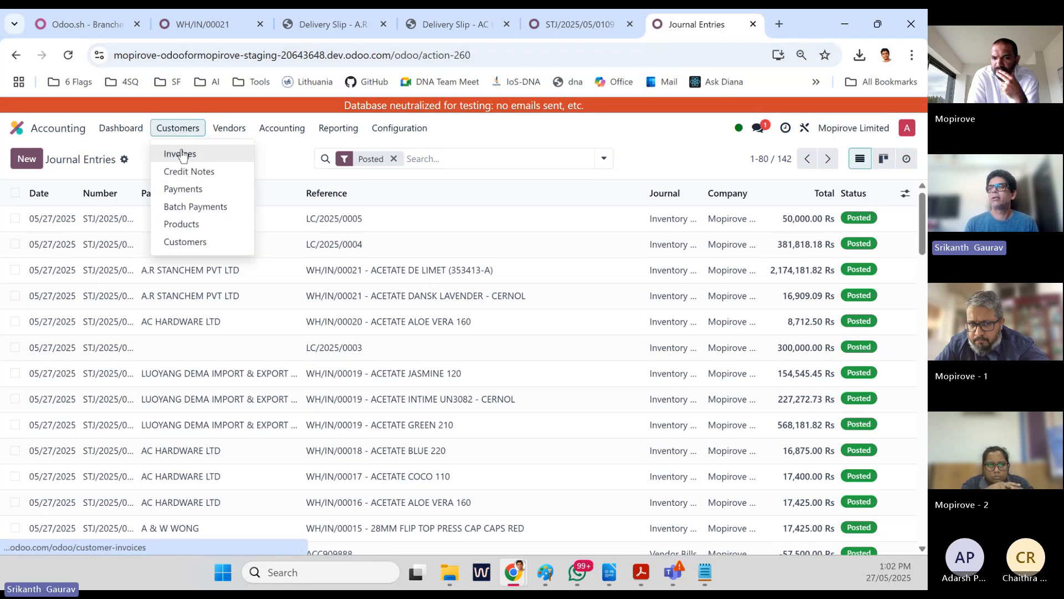
Step: Open vendor bill PBILL/2025/05/0004 from the vendor bills list
mouse_move(233, 128)
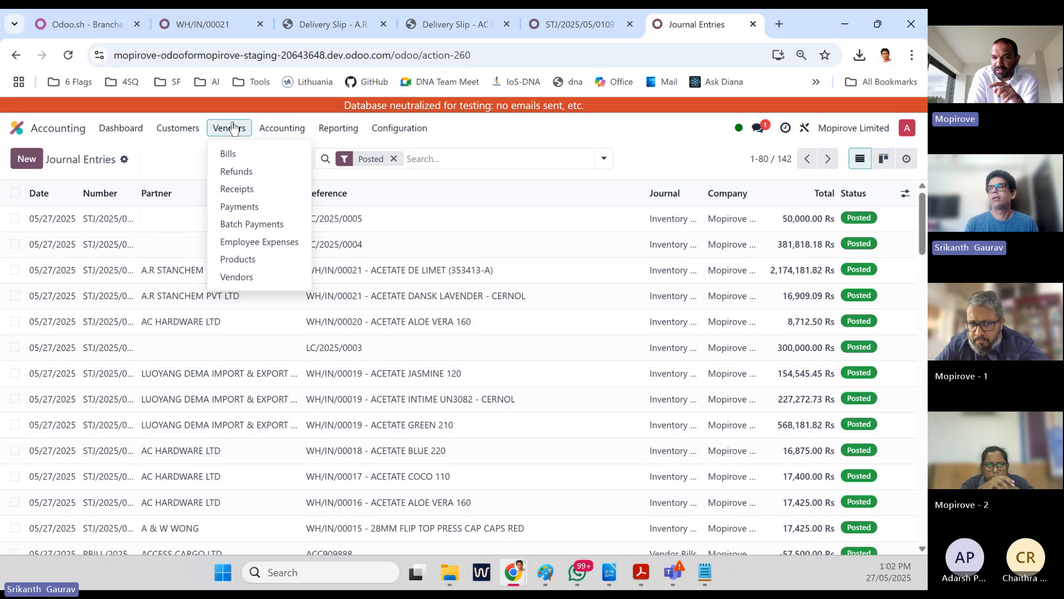
left_click(230, 154)
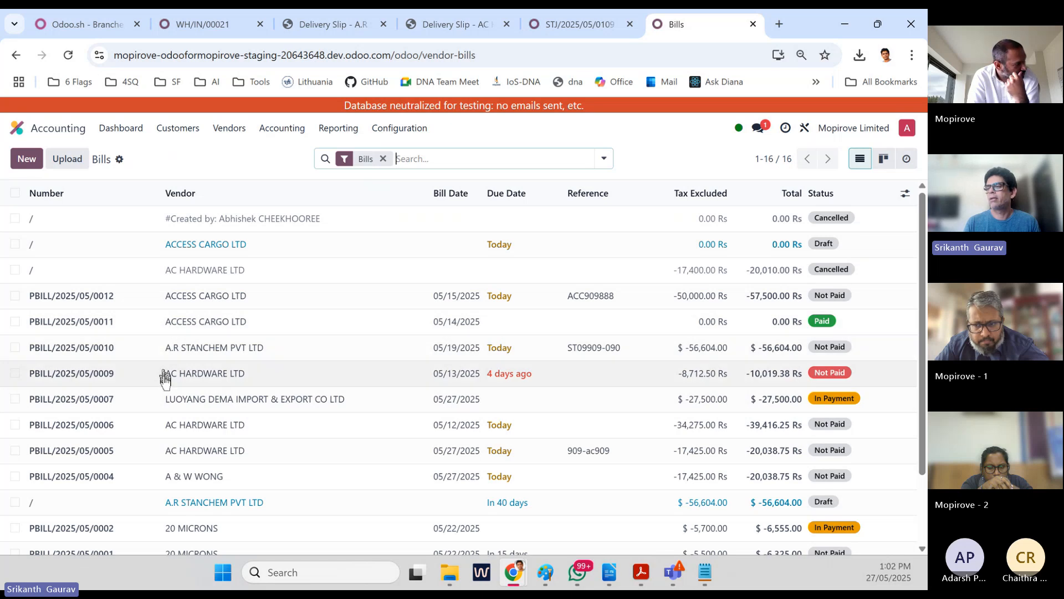
left_click(172, 477)
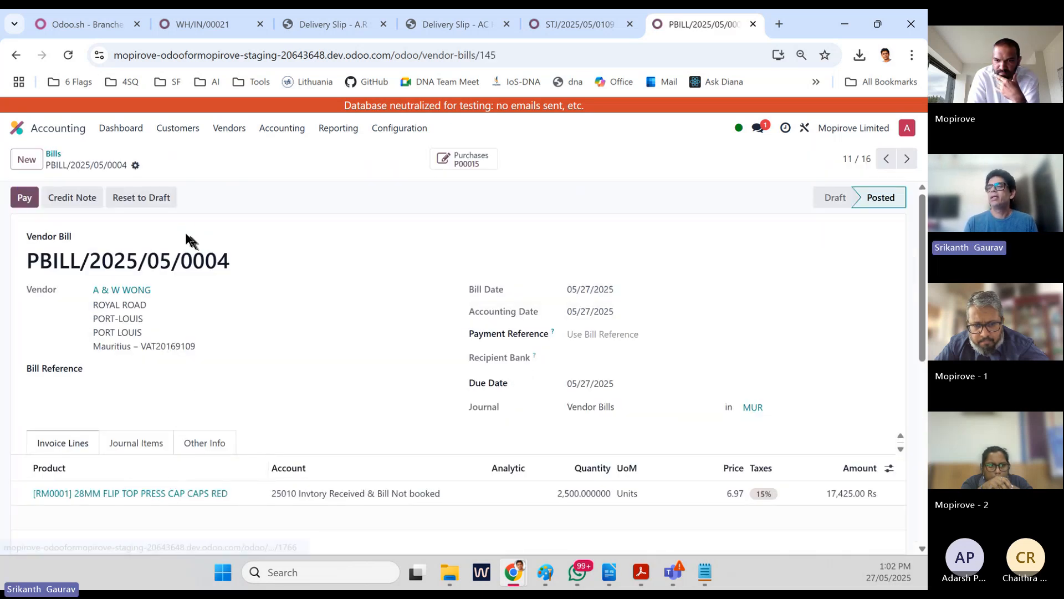
Step: Try reversing it as a credit note with reason 'wRonglY invoices' dated 14 May 2025, dismissing the deprecated-account errors
left_click(62, 202)
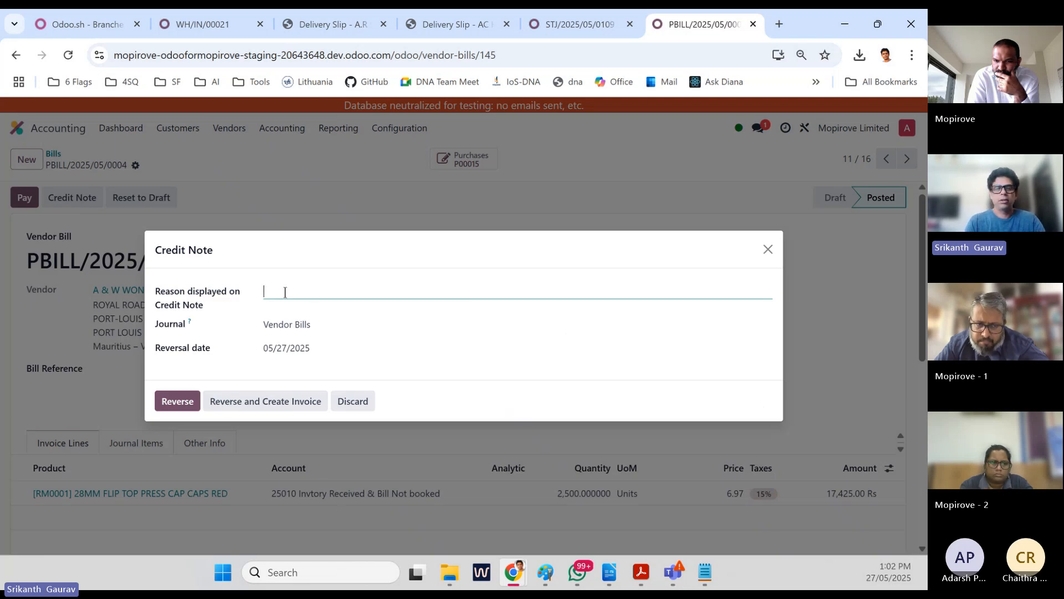
type("wR")
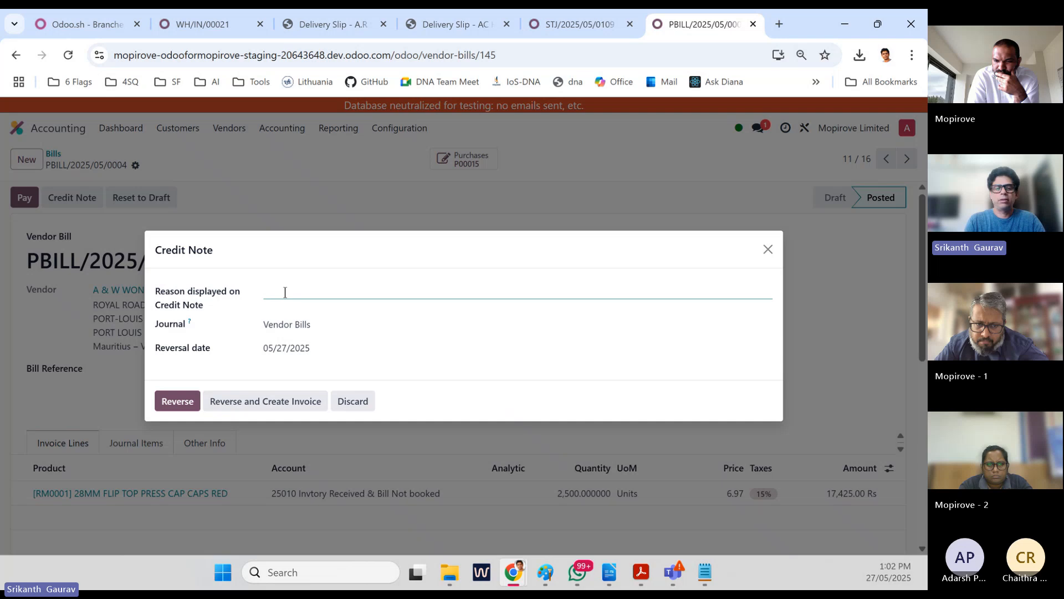
type("onglY invoic")
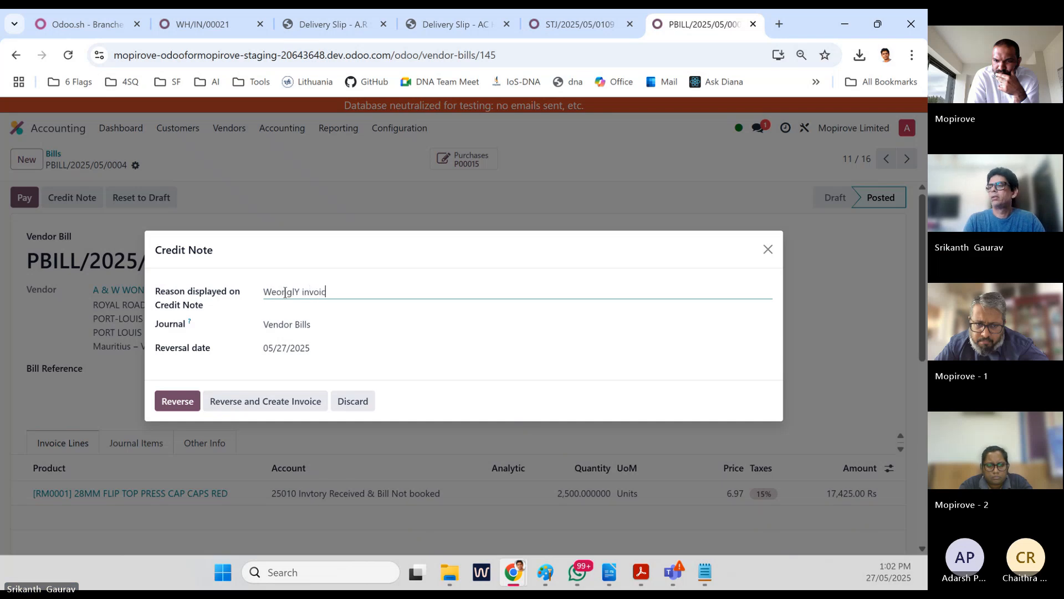
type("es")
key("Tab")
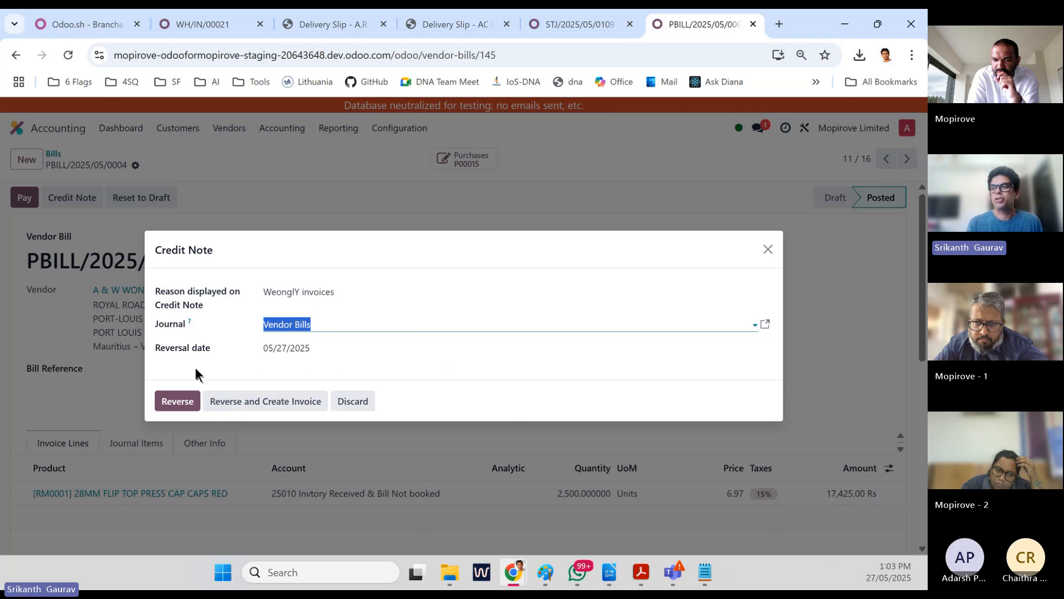
left_click(280, 353)
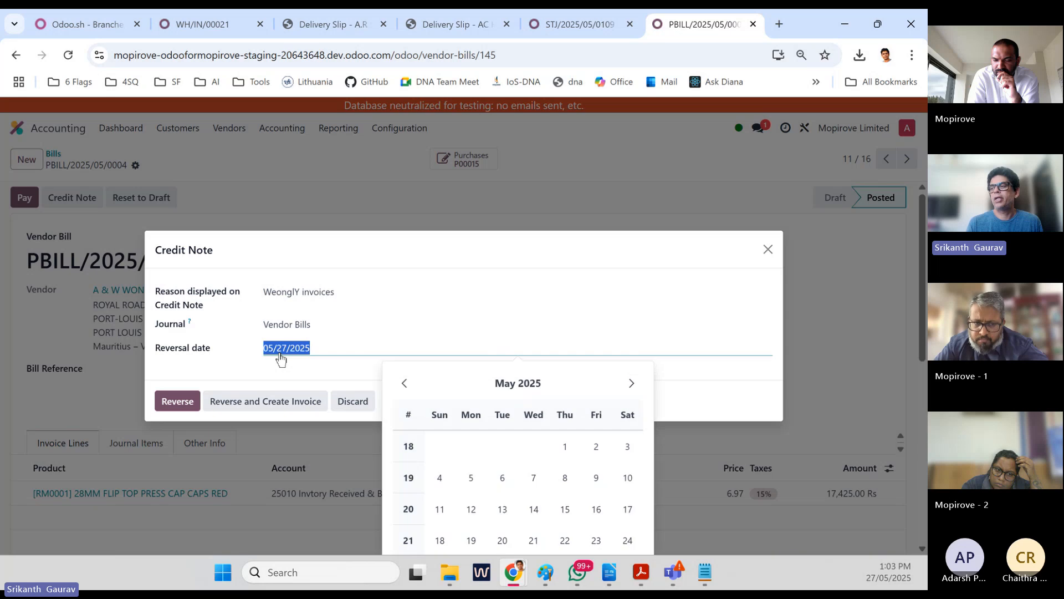
left_click(538, 522)
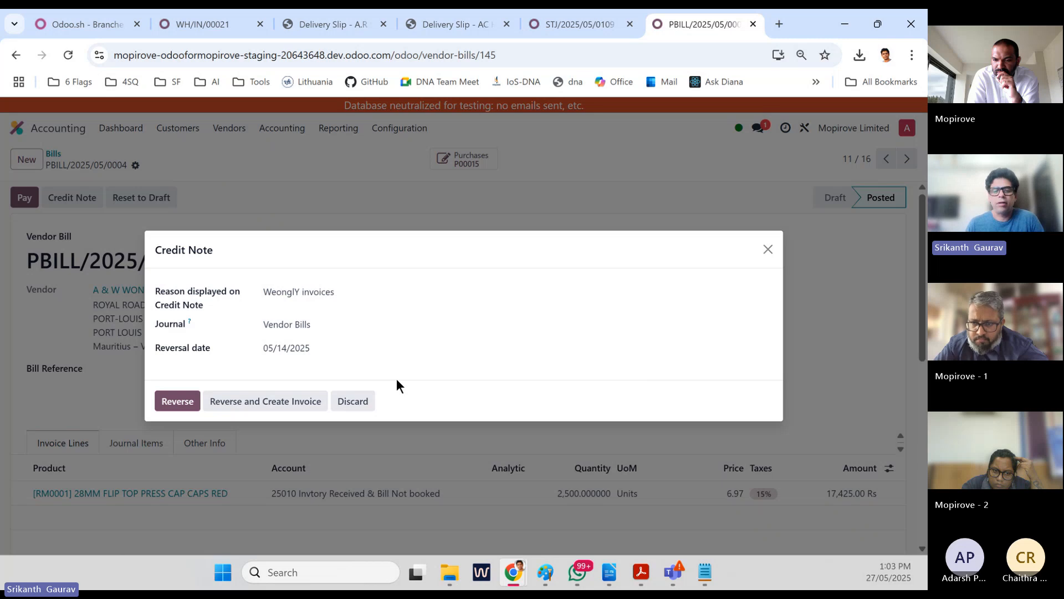
left_click(174, 402)
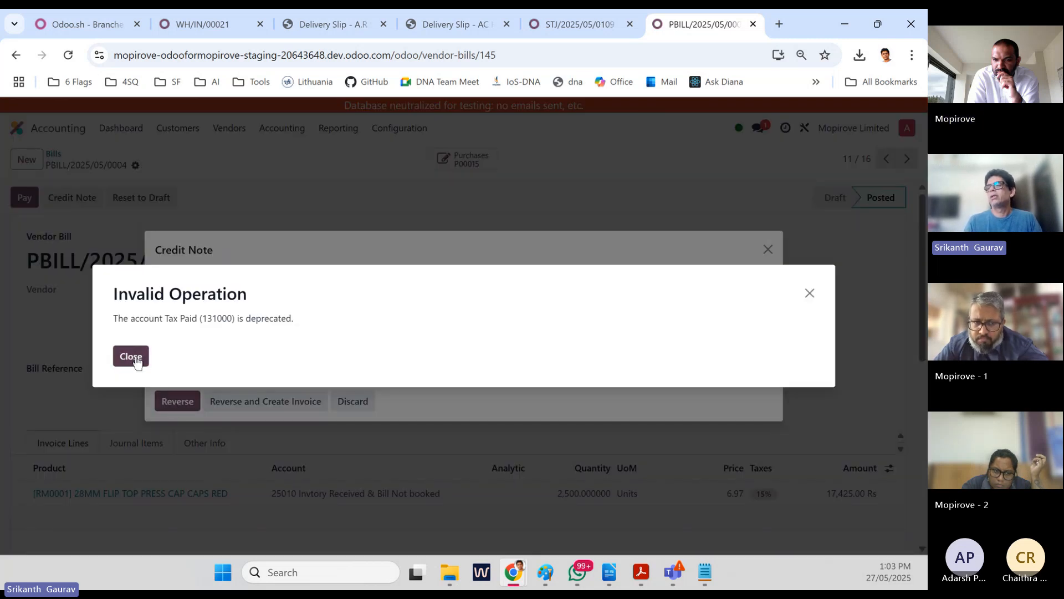
left_click(119, 358)
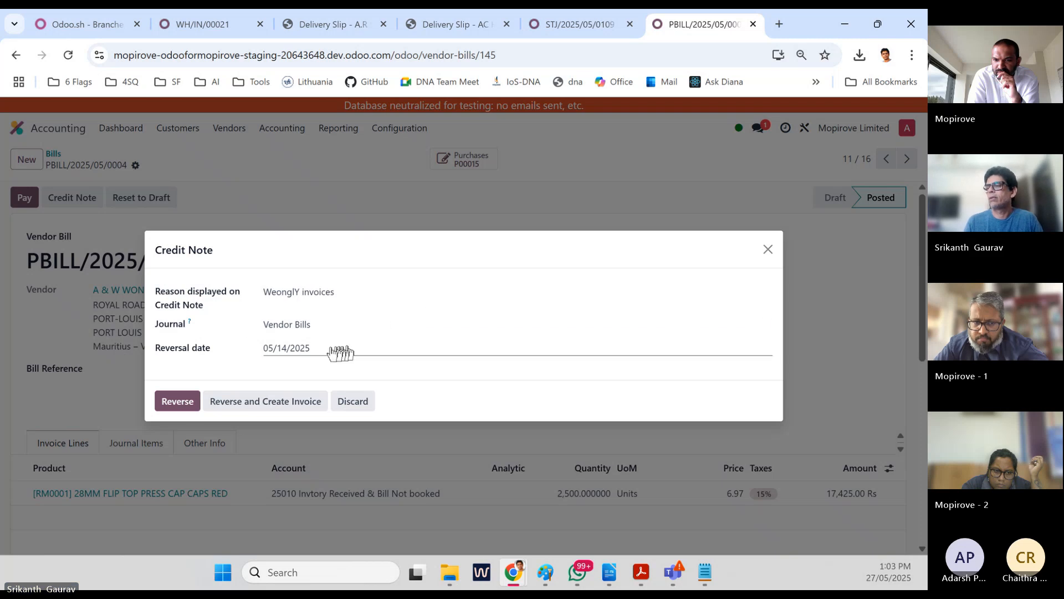
left_click(302, 355)
left_click(180, 406)
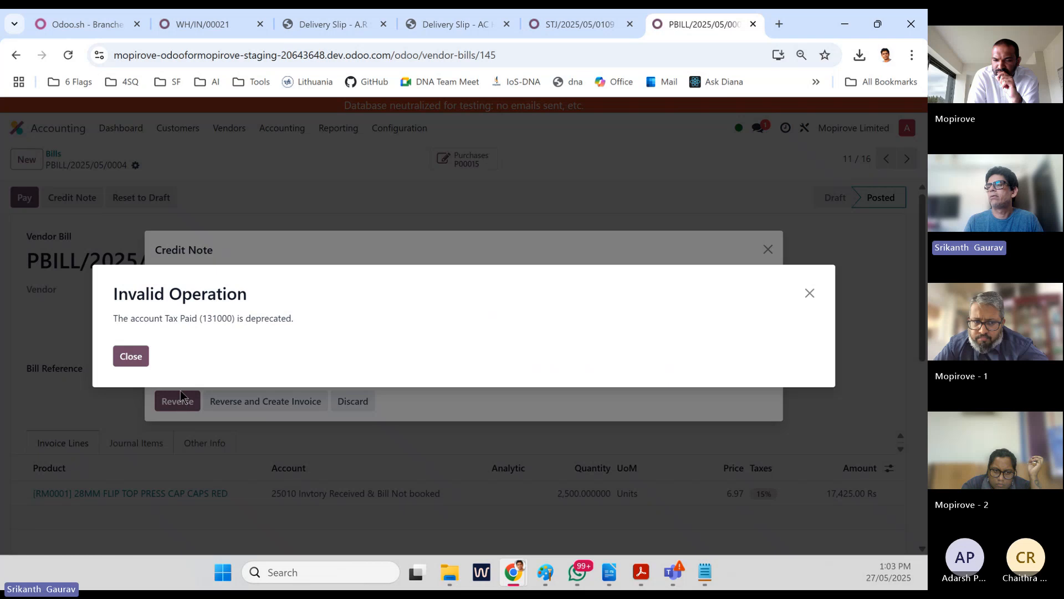
left_click(127, 358)
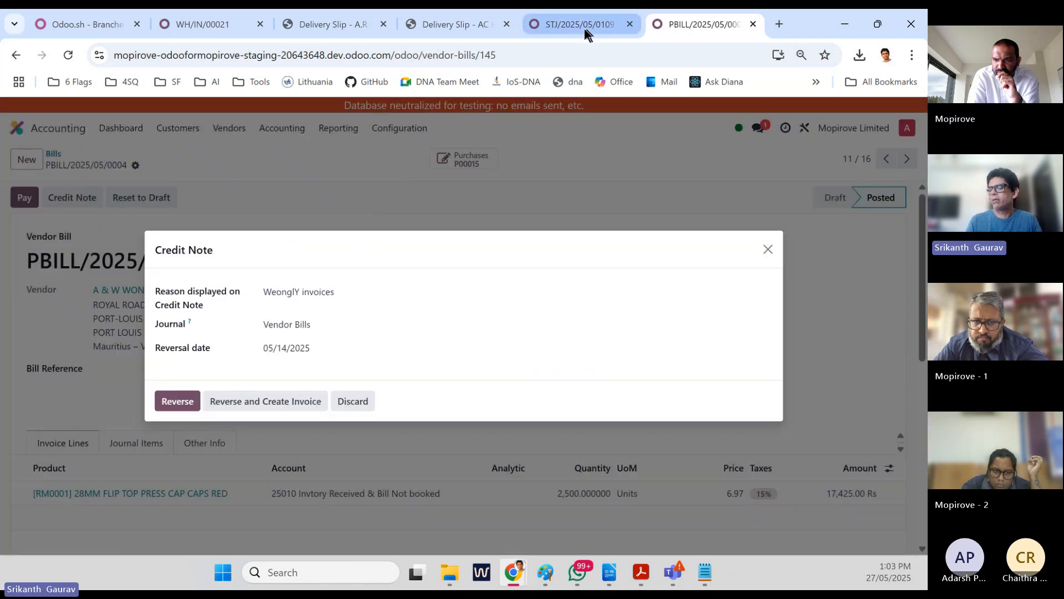
Step: Switch between browser tabs, ending on journal entry STJ/2025/05/0109
left_click(584, 29)
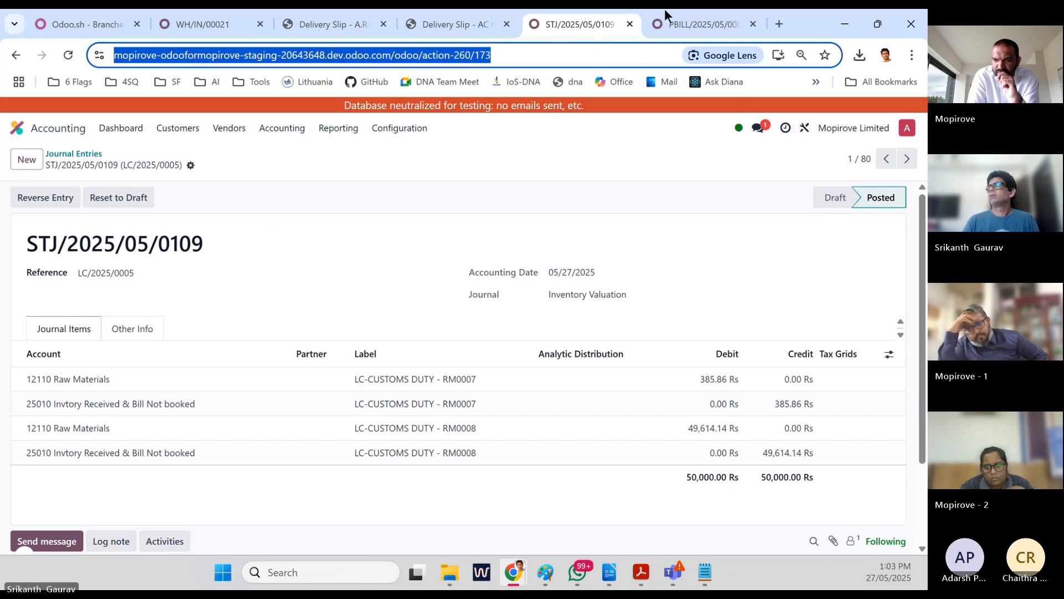
left_click(687, 20)
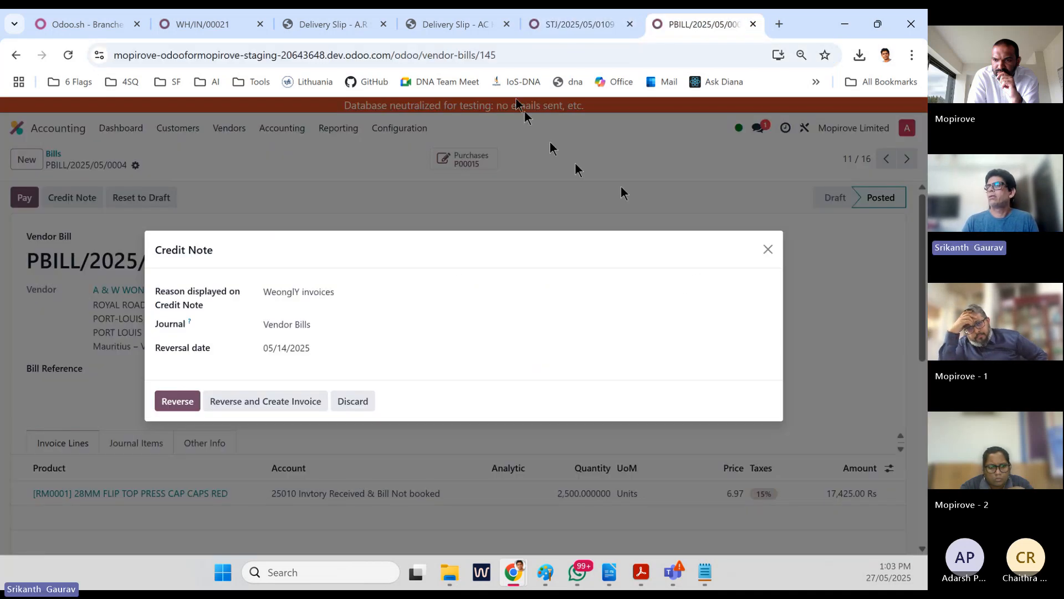
left_click(579, 48)
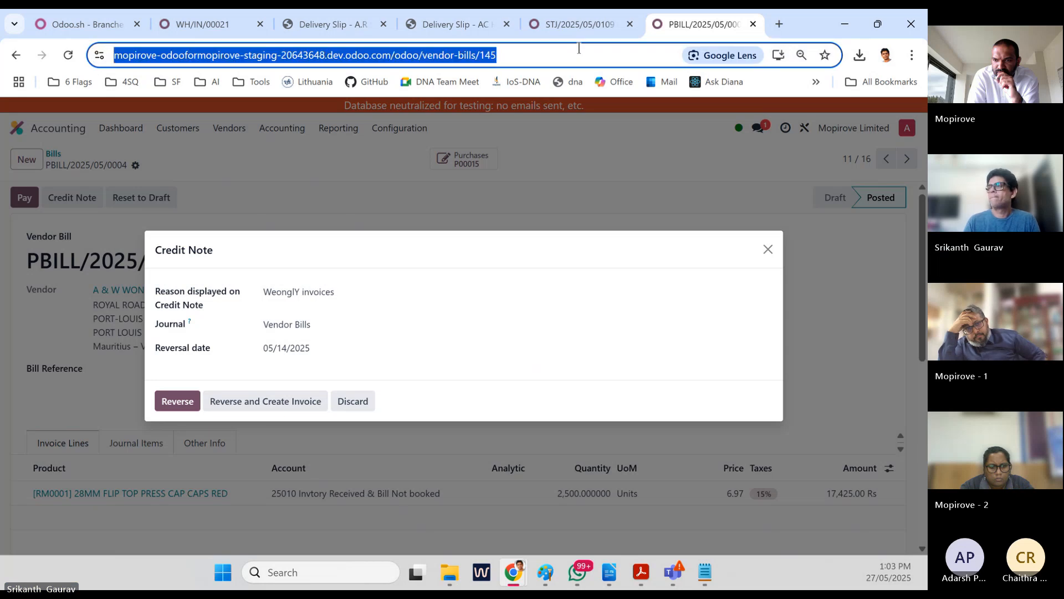
left_click(594, 22)
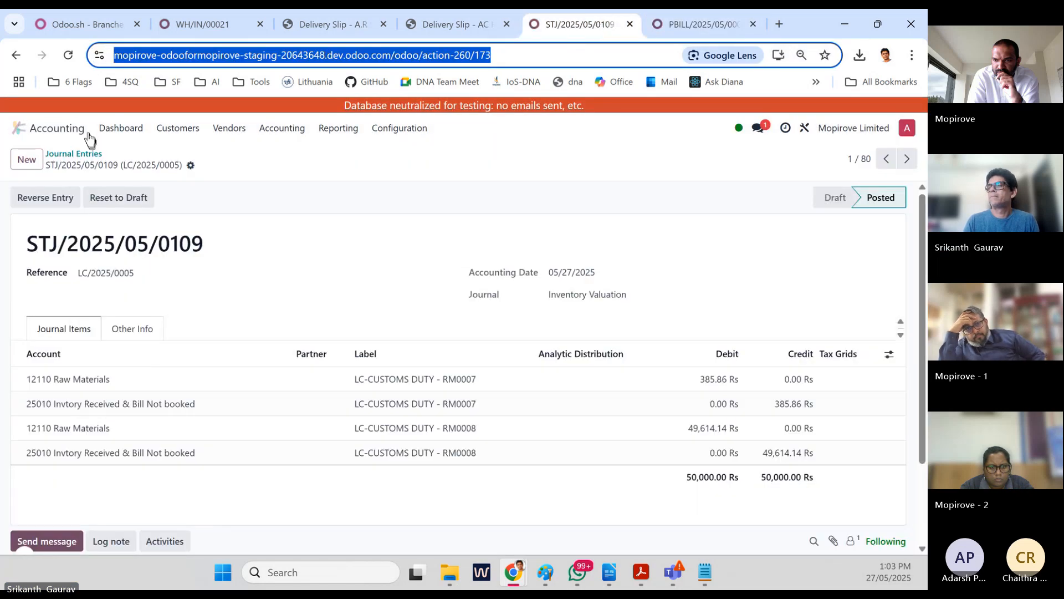
Step: Search the Chart of Accounts for 131000 with the Active Account filter removed
left_click(396, 128)
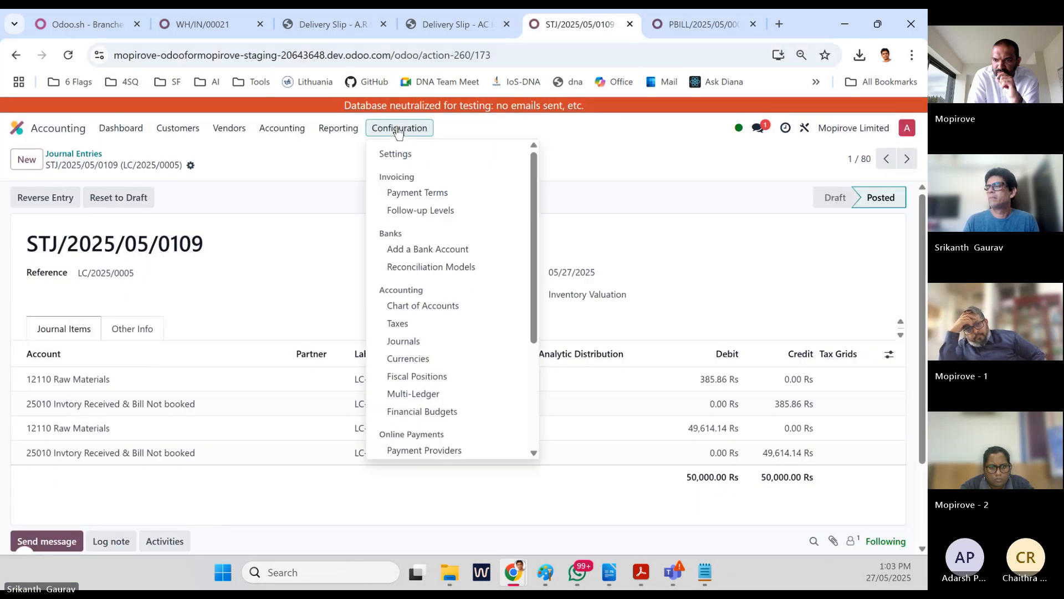
left_click(441, 306)
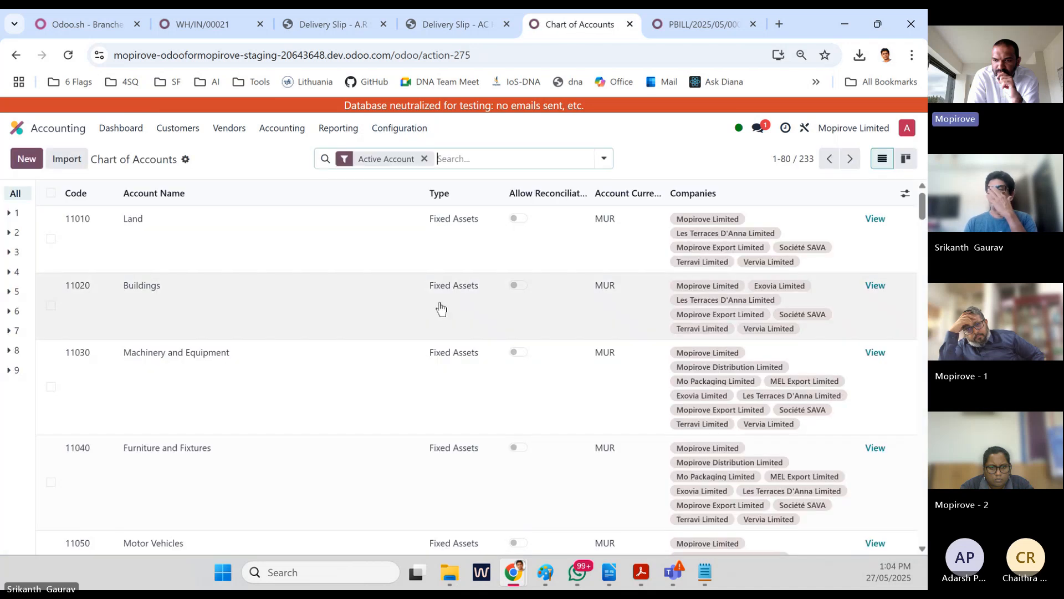
left_click(475, 155)
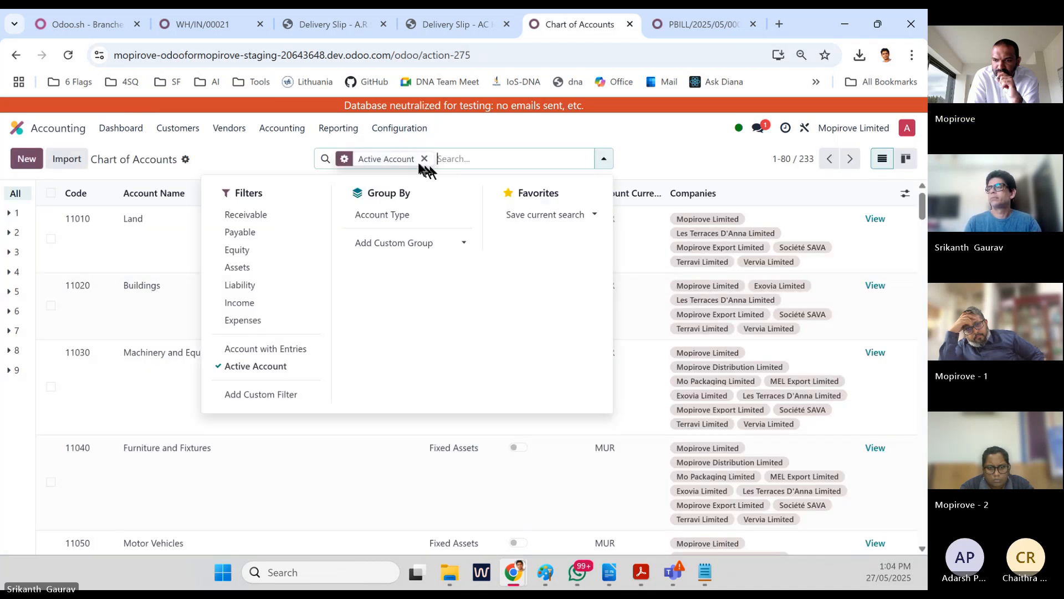
left_click(425, 160)
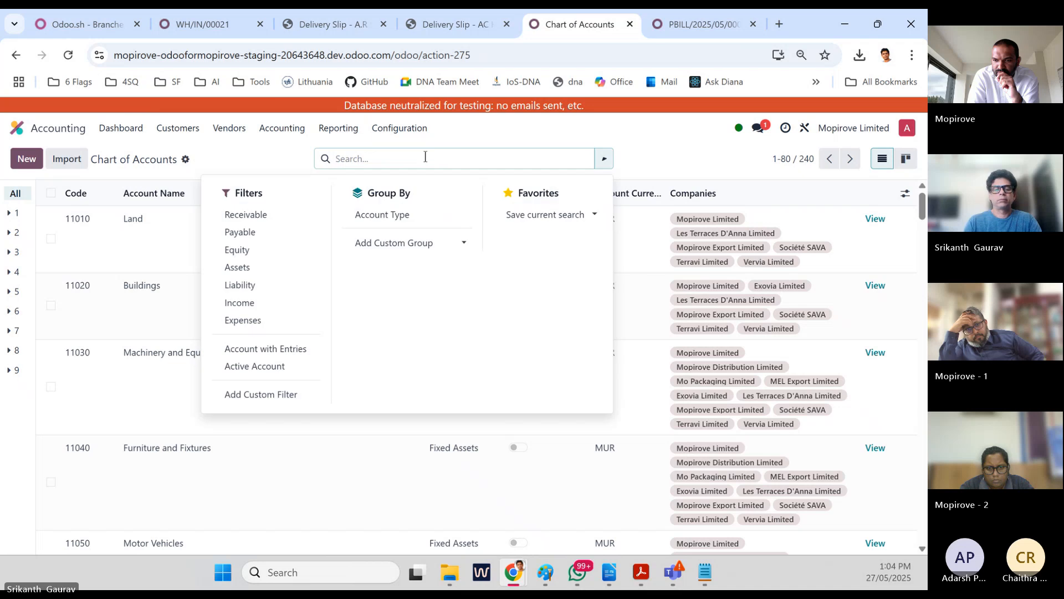
type("13109")
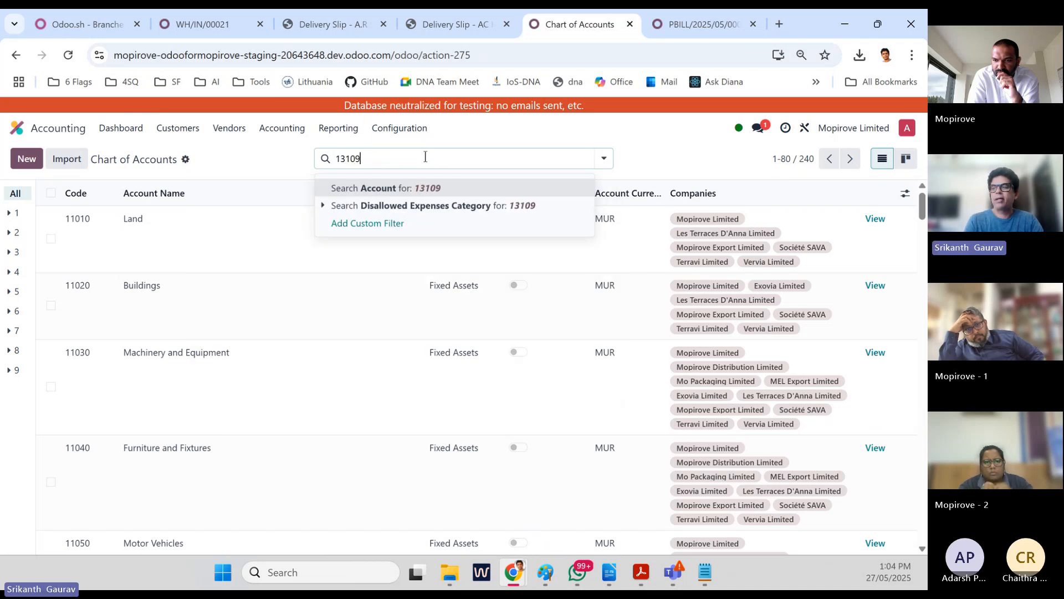
key("BackSpace")
type("00")
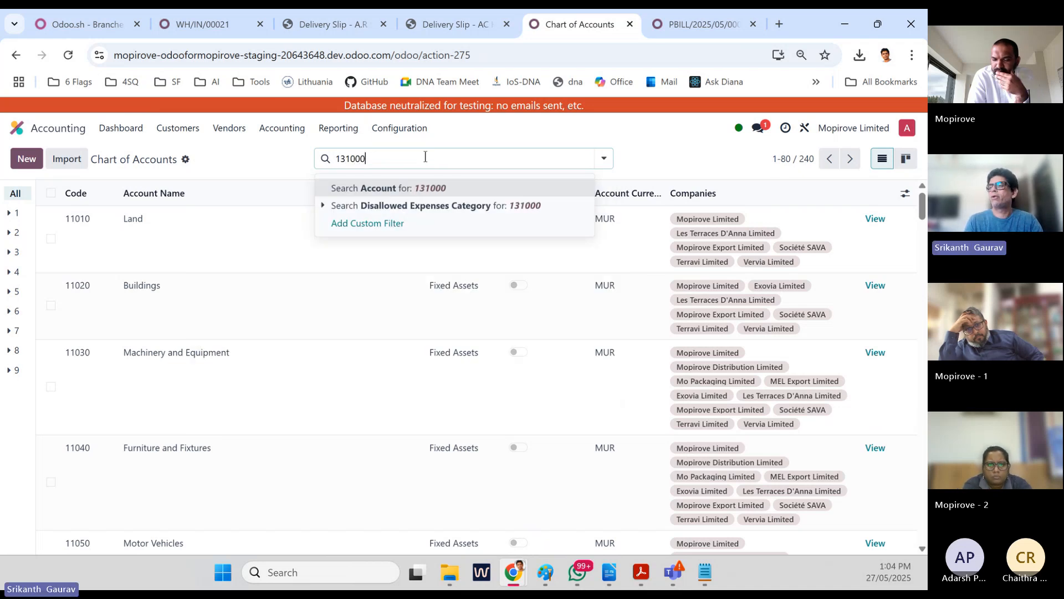
key("Return")
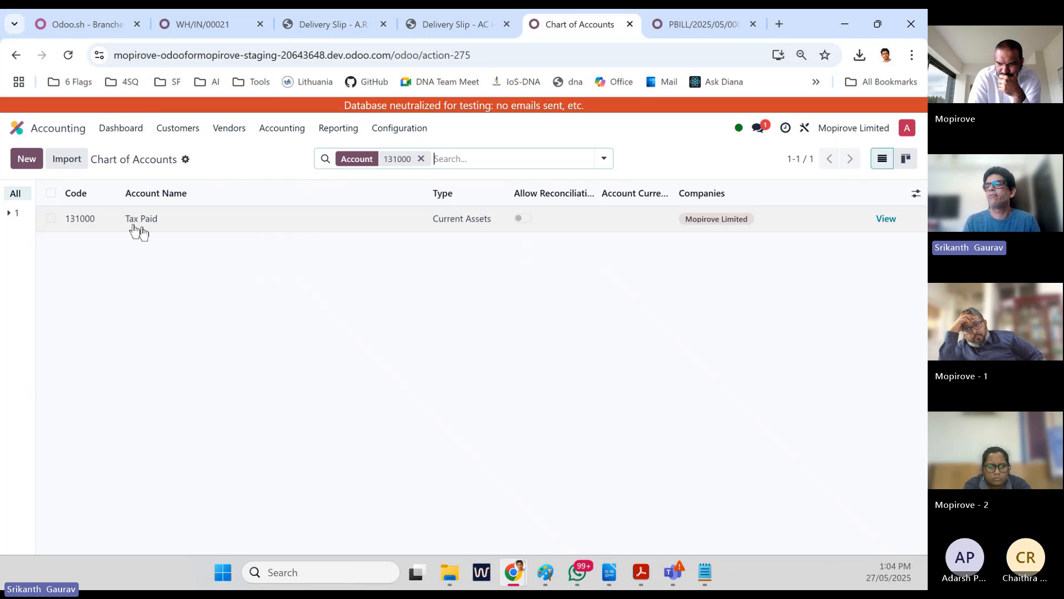
Step: Open the Tax Paid account, switch off Deprecated and save
left_click(105, 226)
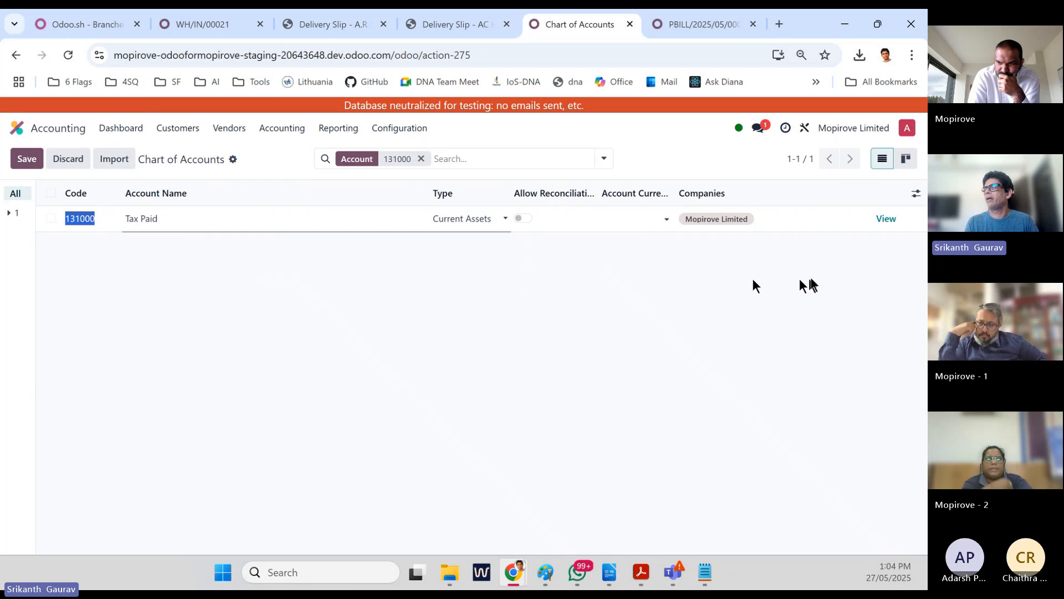
left_click(887, 223)
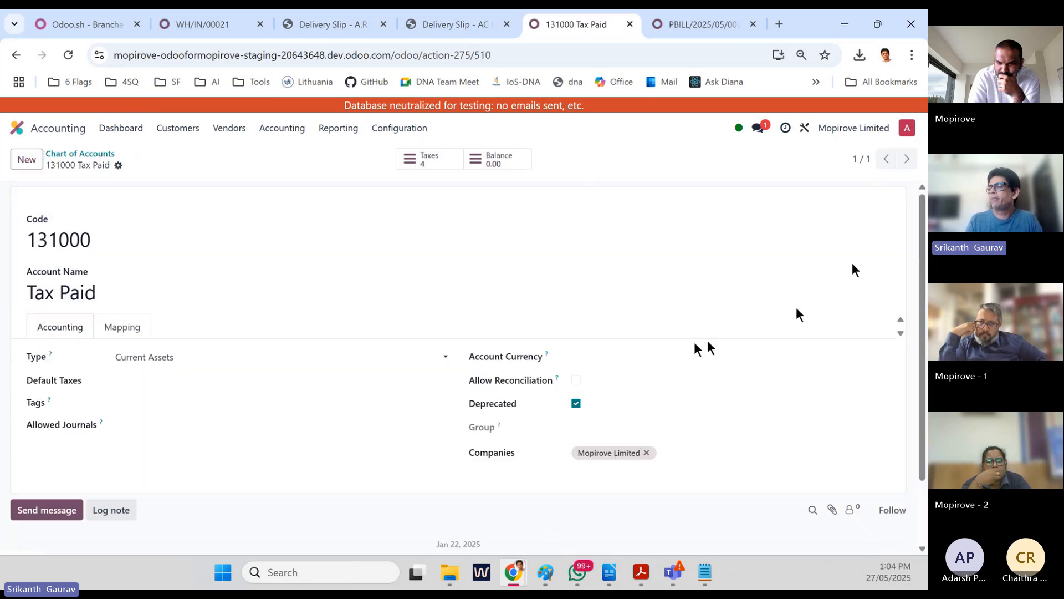
left_click(576, 408)
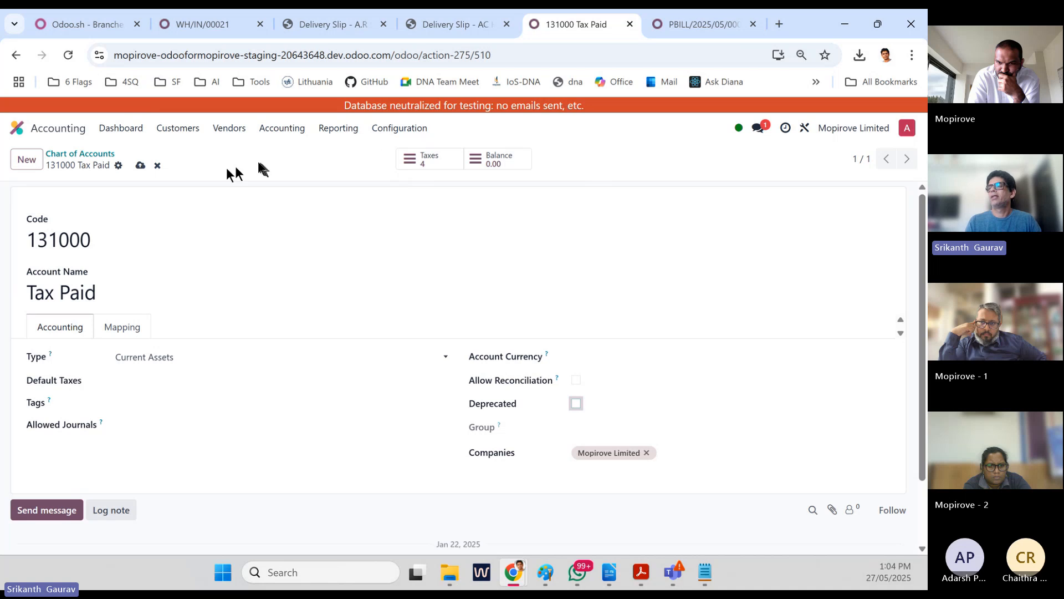
left_click(140, 165)
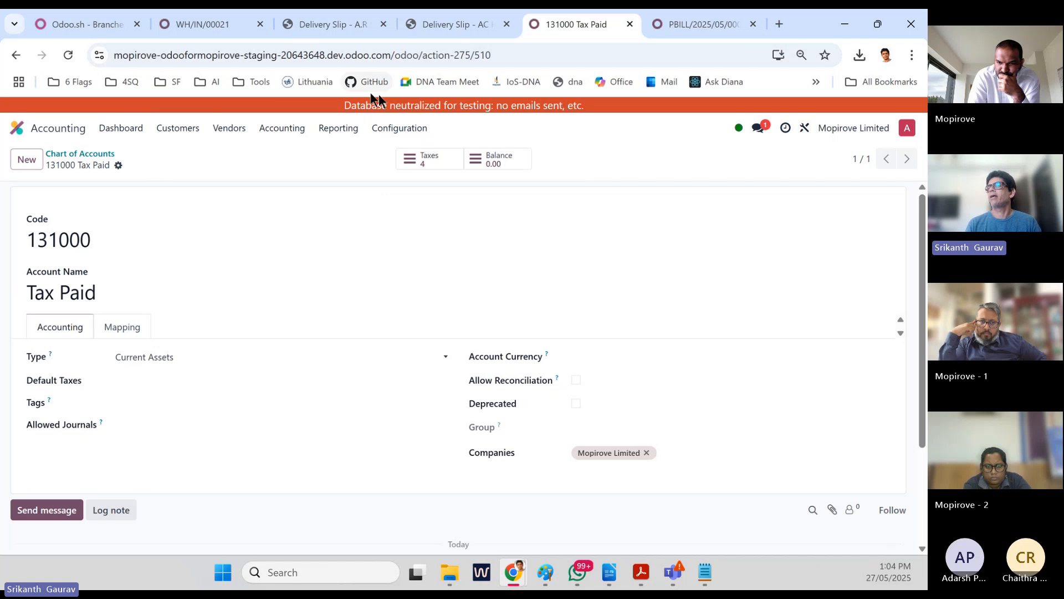
Step: Create the reversing credit note for PBILL/2025/05/0004 and post it
left_click(671, 25)
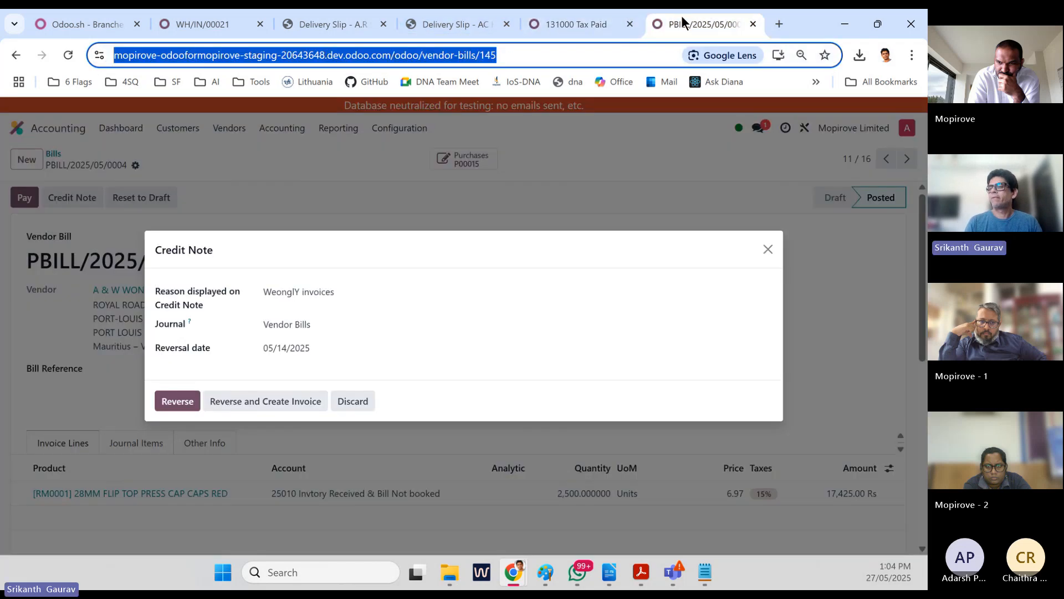
left_click(173, 403)
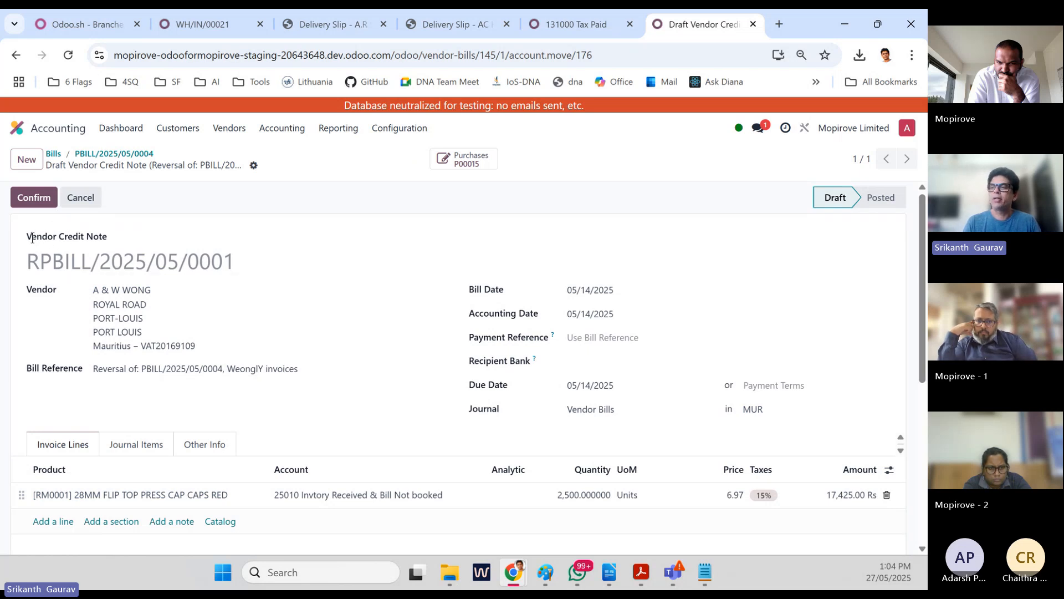
left_click_drag(32, 238, 112, 232)
left_click(265, 243)
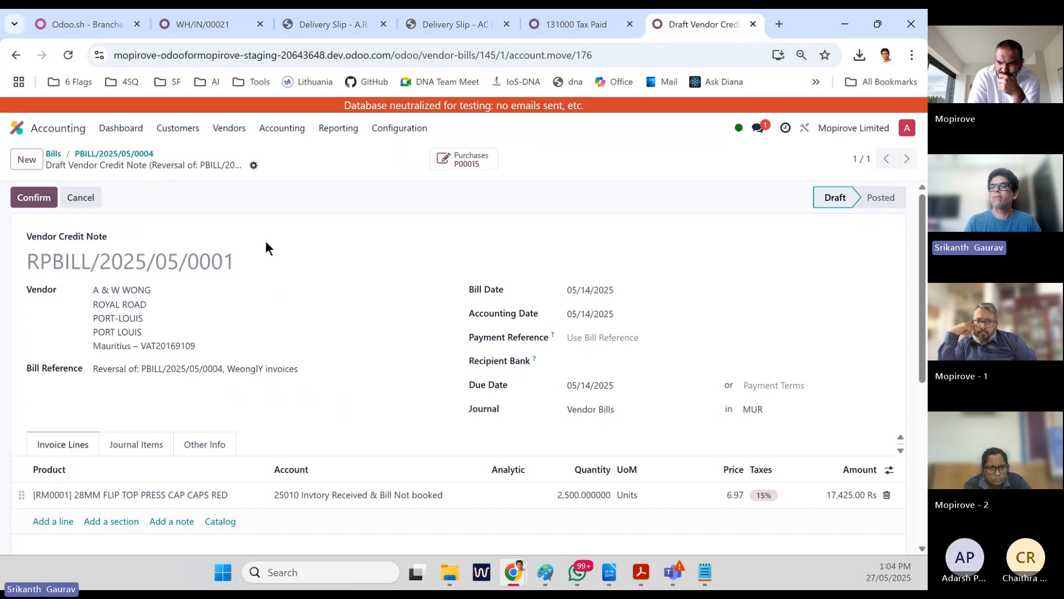
left_click(36, 201)
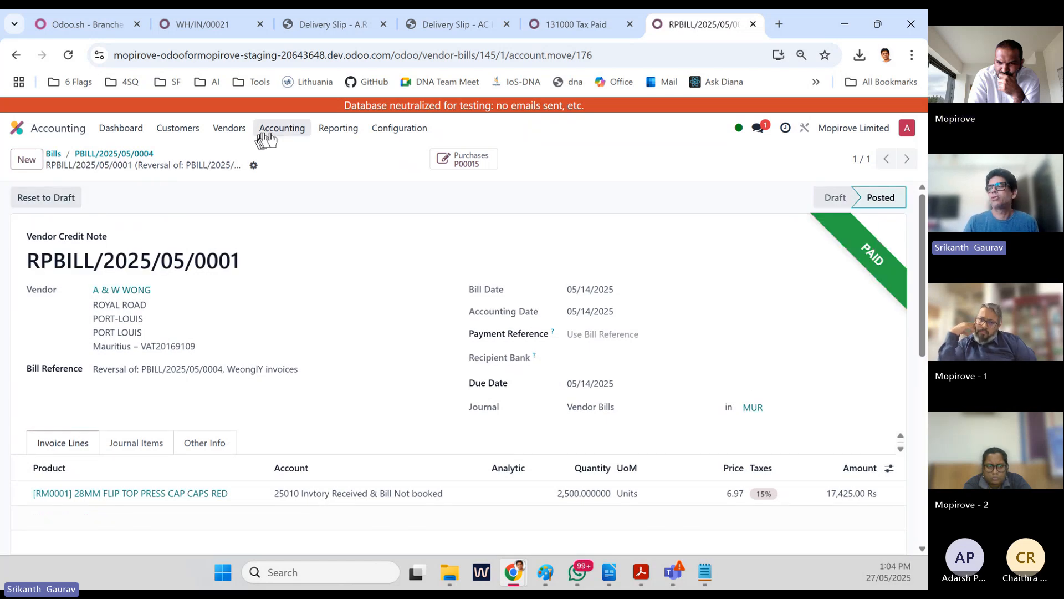
Step: Sort Journal Entries by date, review credit note RPBILL/2025/05/0001, and return to the list
left_click(285, 130)
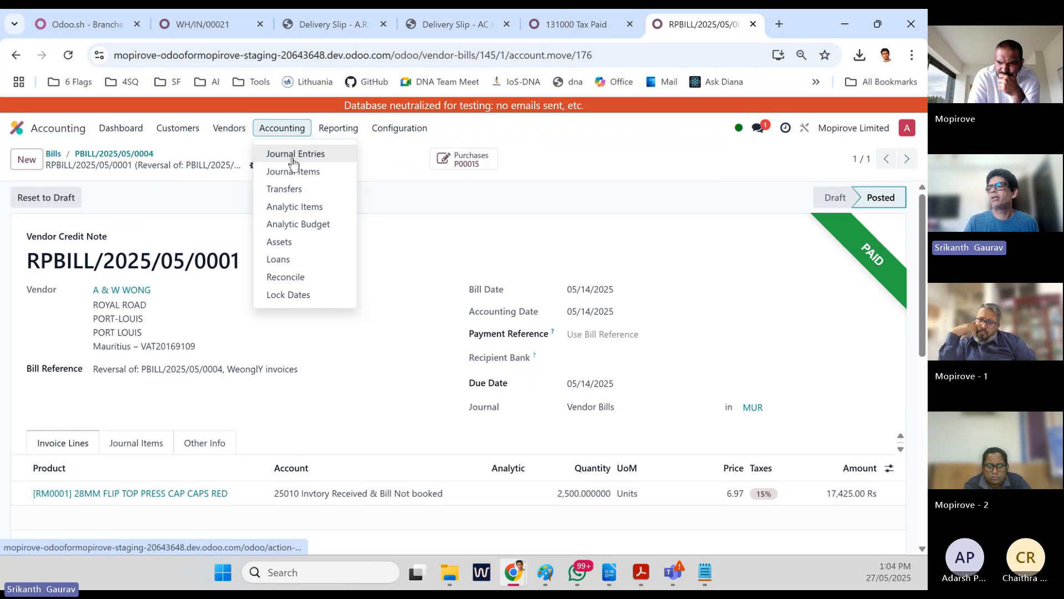
left_click(293, 161)
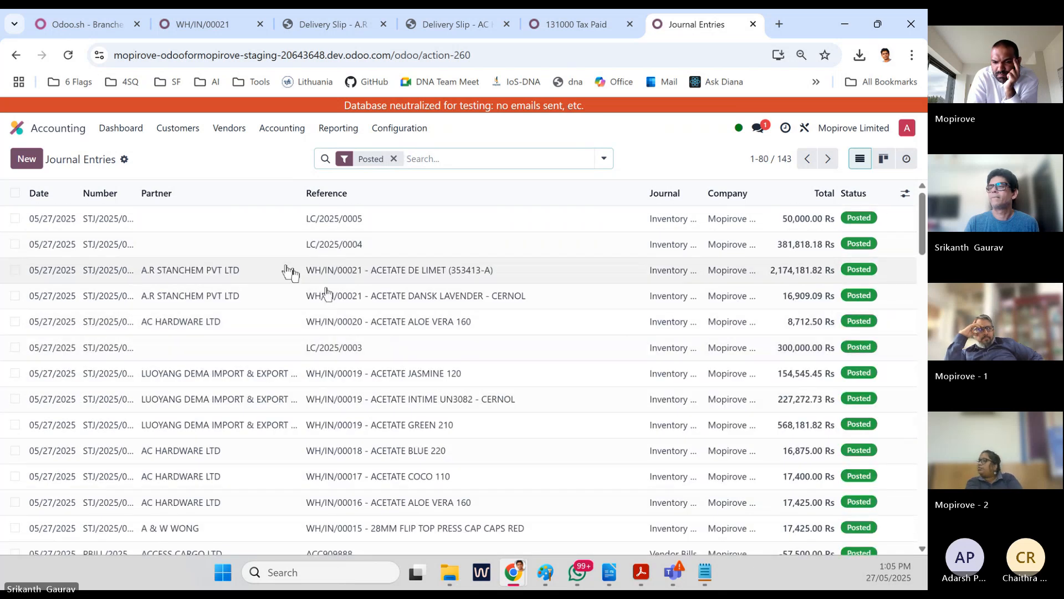
left_click(59, 202)
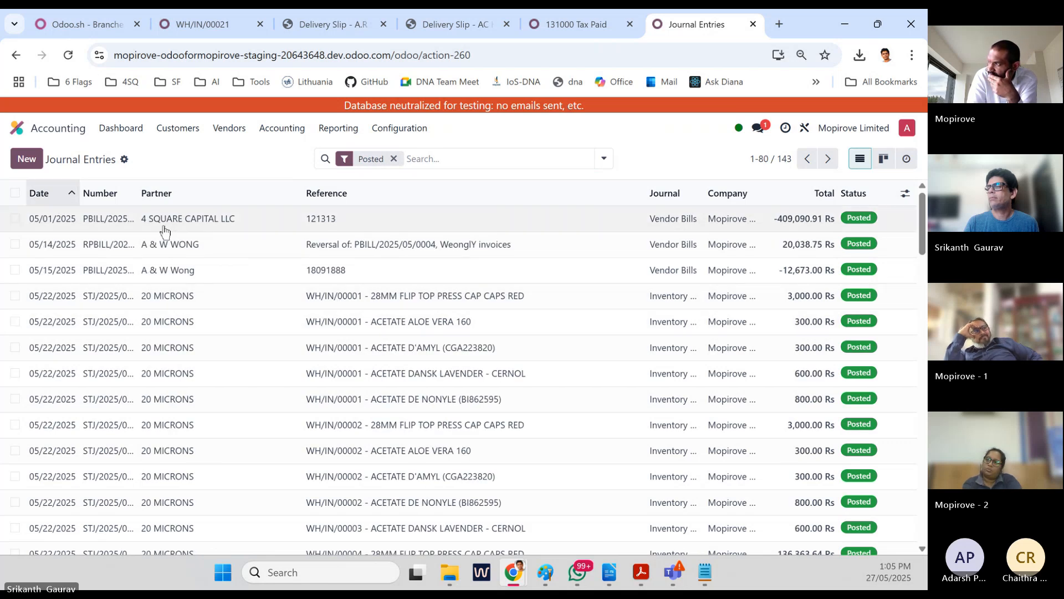
left_click(399, 254)
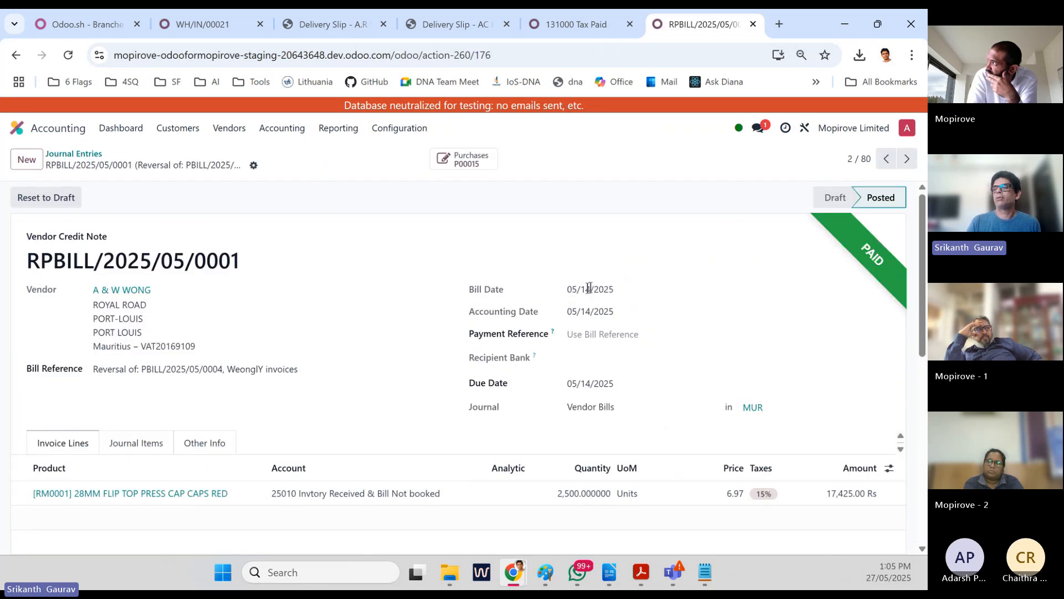
scroll(333, 315, "down", 1)
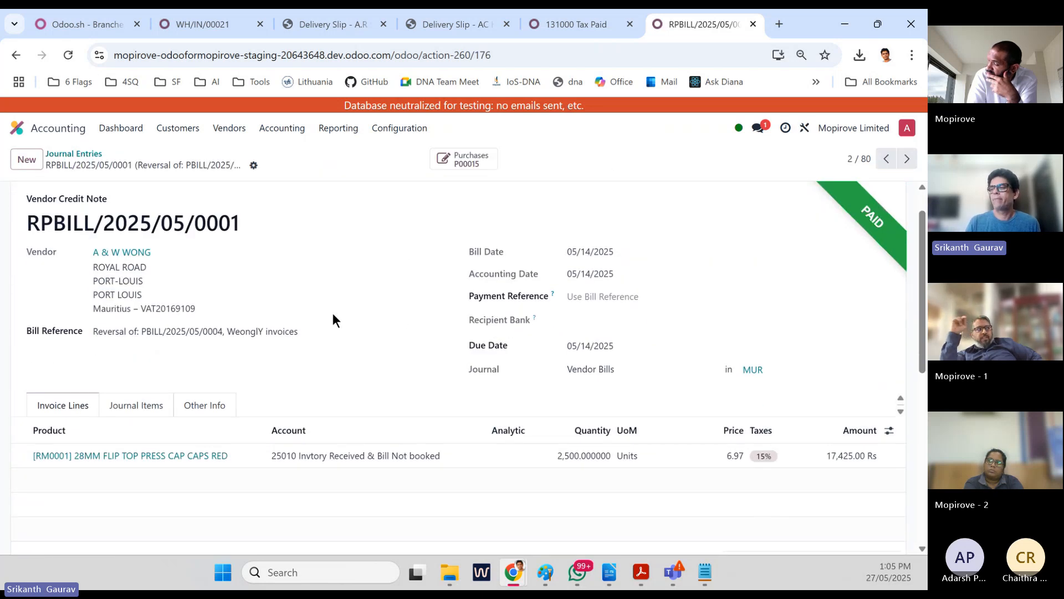
scroll(361, 359, "up", 1)
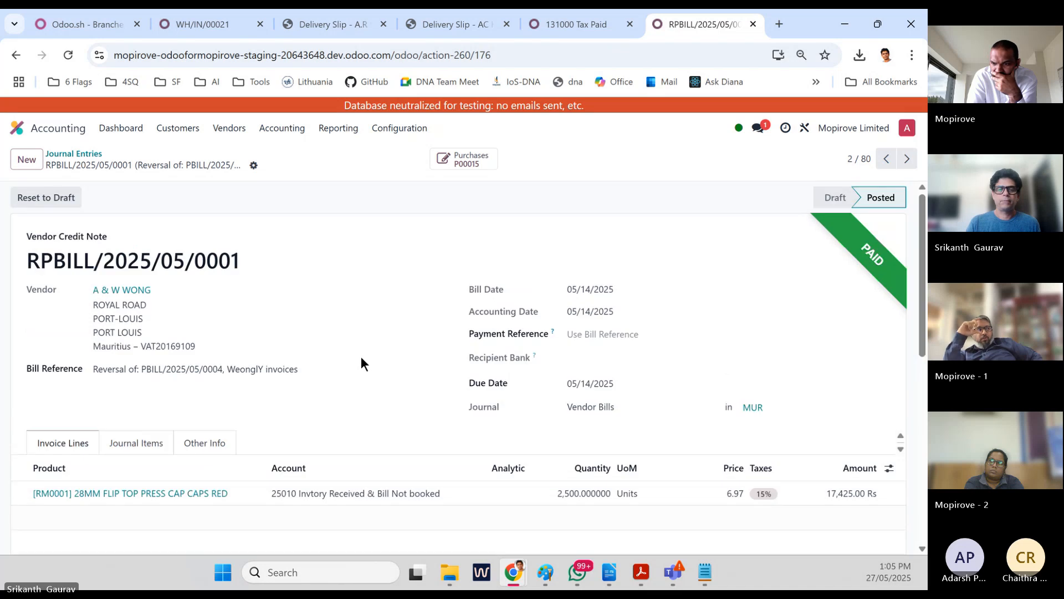
left_click(64, 155)
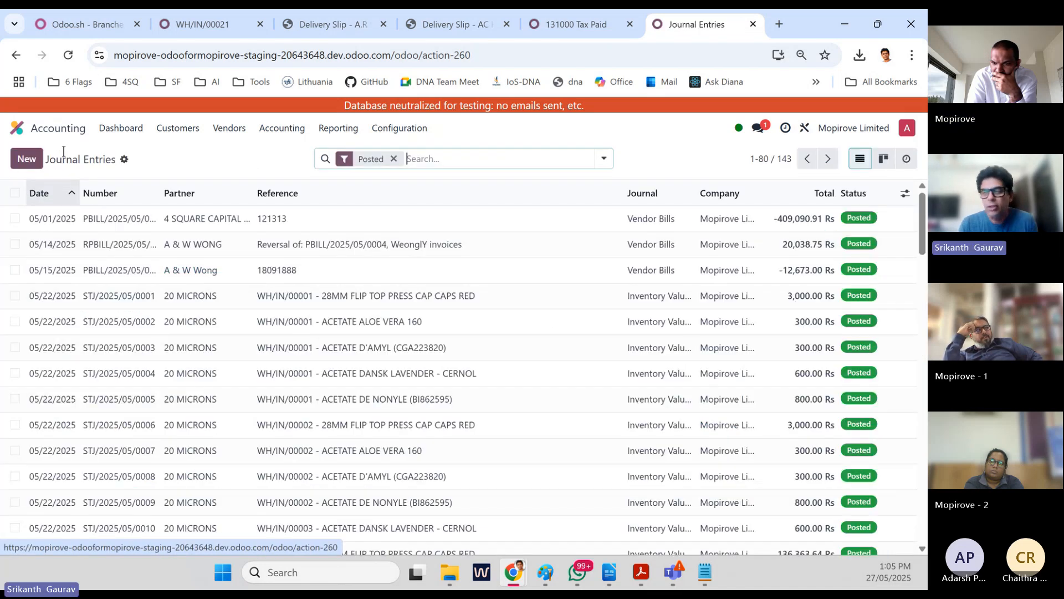